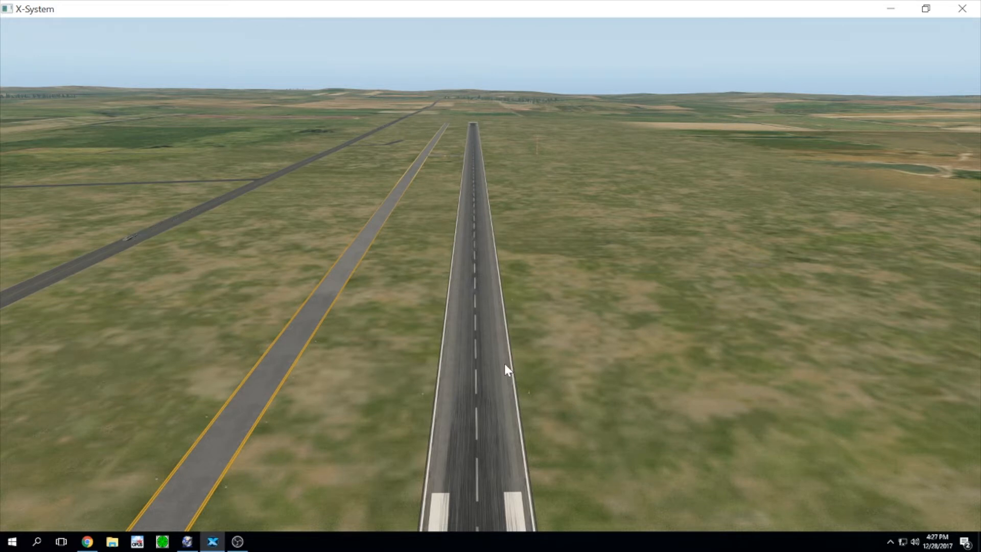
Step: Orbit the simulator view over the airfield to look along the runway toward the threshold taxiway
right_click_drag(605, 268, 429, 335)
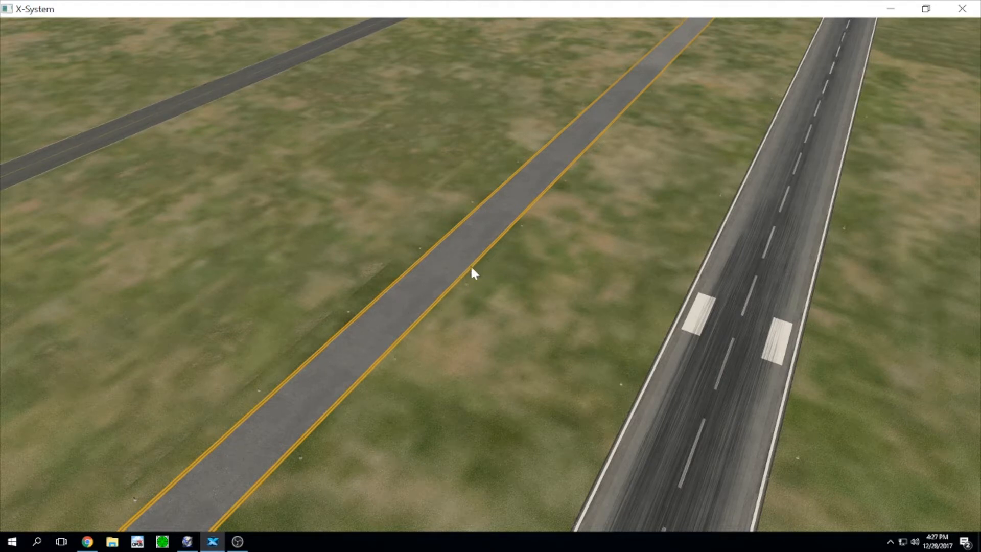
right_click_drag(471, 266, 186, 353)
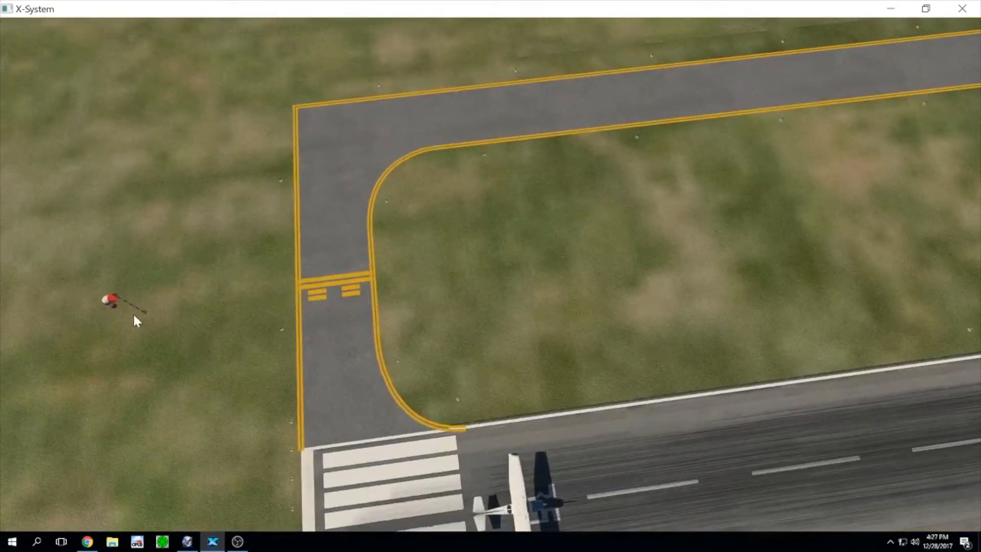
right_click_drag(339, 285, 738, 146)
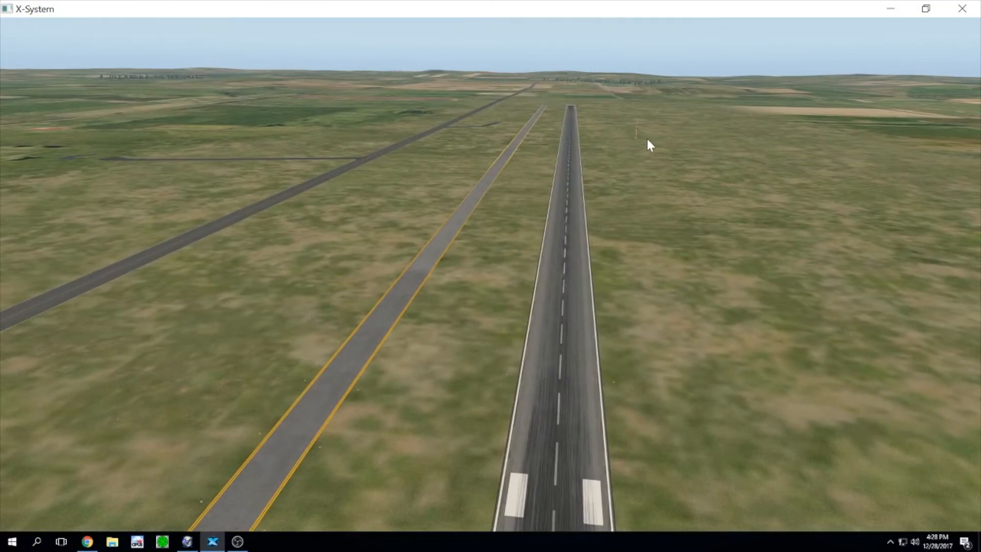
mouse_move(648, 139)
right_mouse_down()
mouse_move(657, 139)
mouse_move(645, 145)
right_mouse_up()
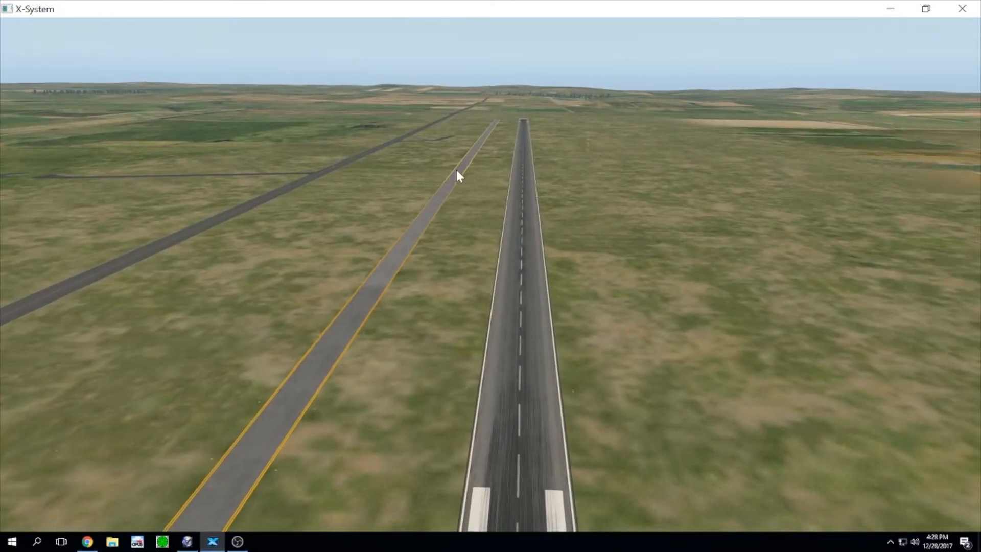
mouse_move(577, 189)
right_mouse_down()
mouse_move(572, 160)
mouse_move(568, 175)
right_mouse_up()
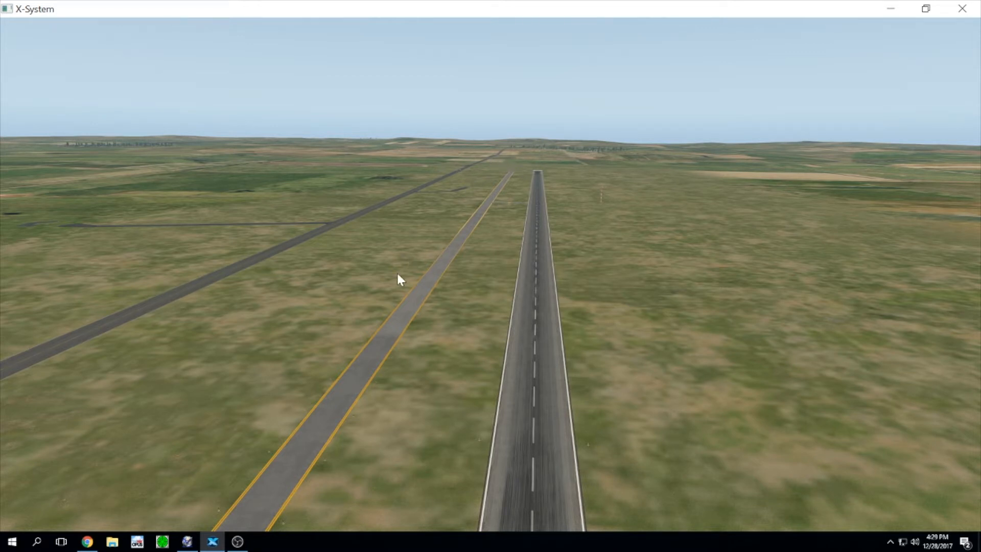
Step: Open the Gateway Scenery Map in a new Chrome tab and zoom in over the Americas
left_click(87, 541)
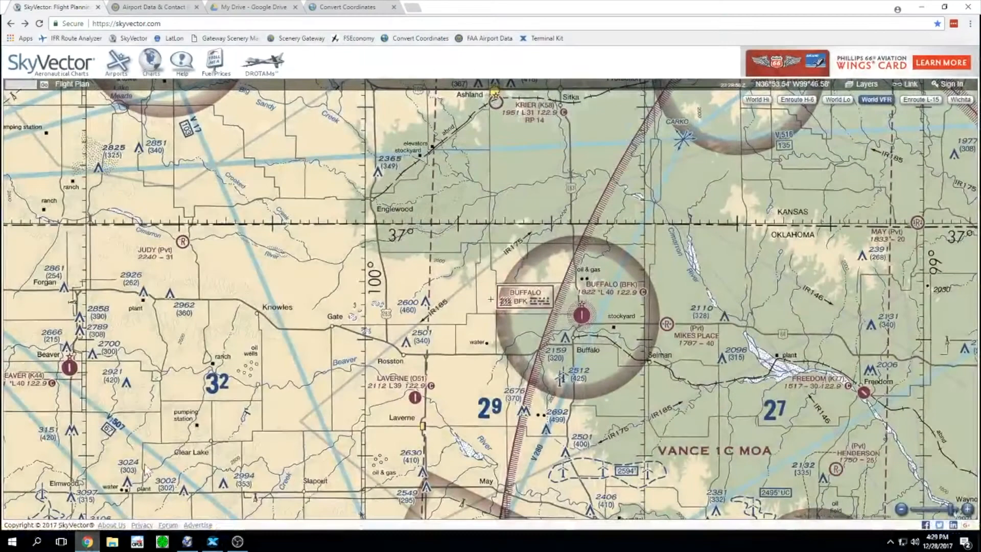
left_click(411, 8)
left_click(239, 40)
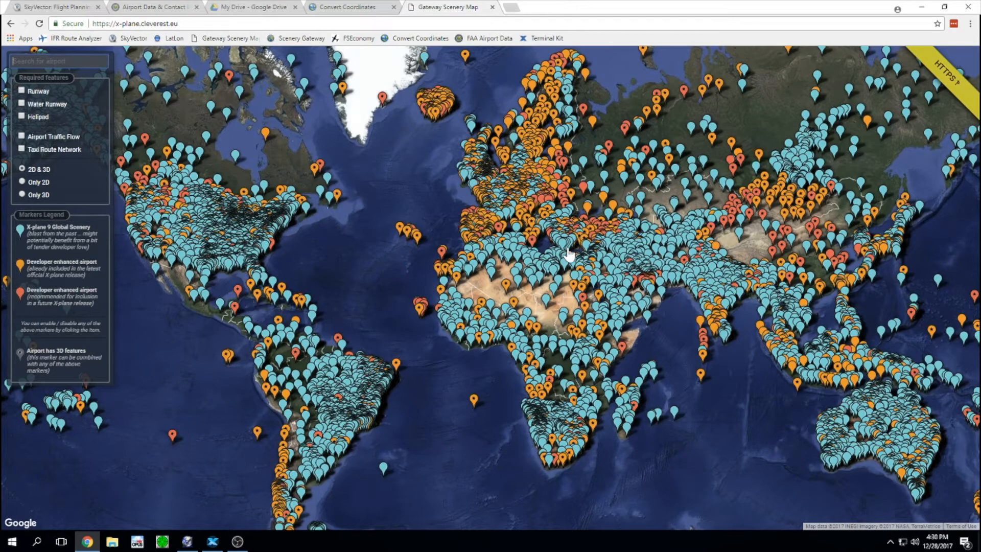
left_click_drag(291, 186, 551, 198)
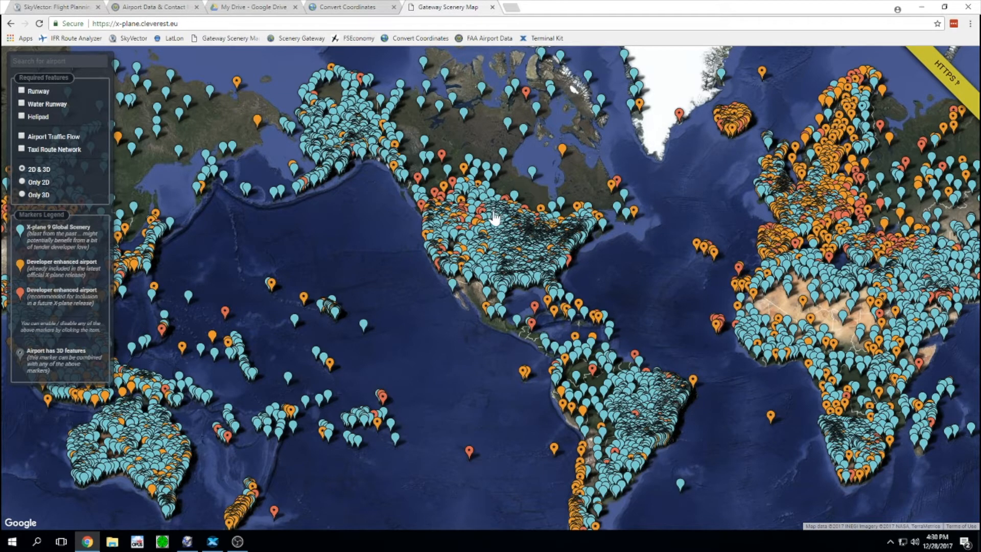
scroll(539, 254, "up", 1)
scroll(539, 254, "up", 1)
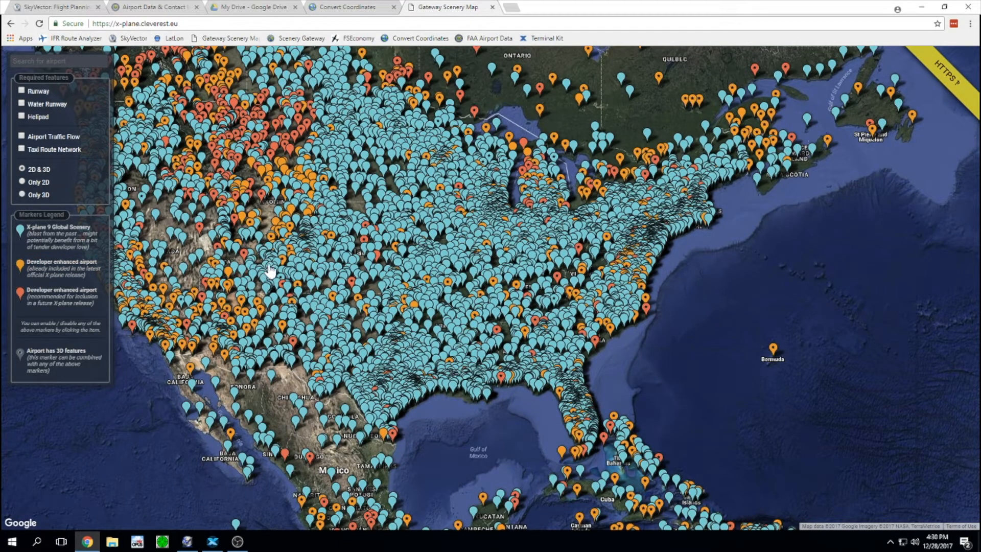
scroll(325, 287, "up", 2)
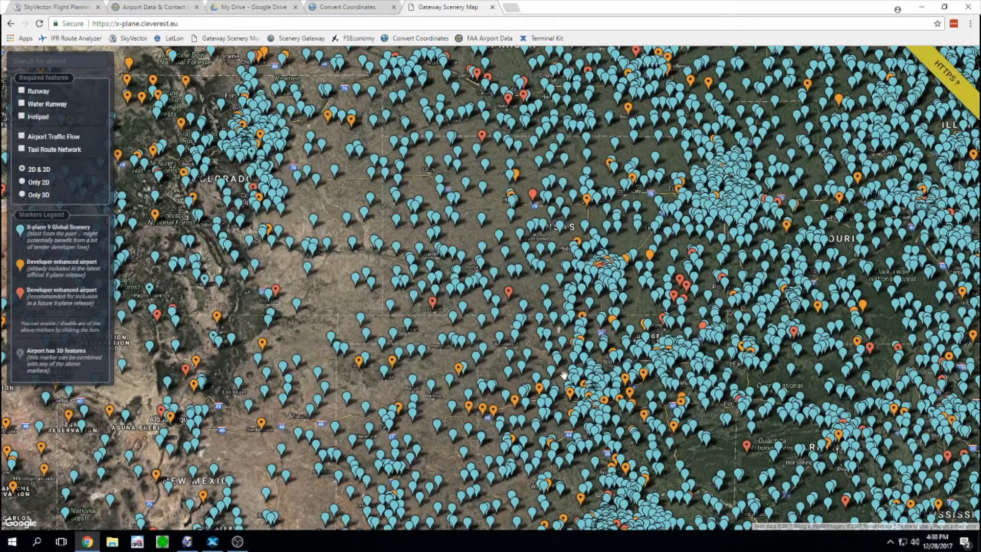
scroll(564, 376, "up", 1)
scroll(537, 391, "up", 1)
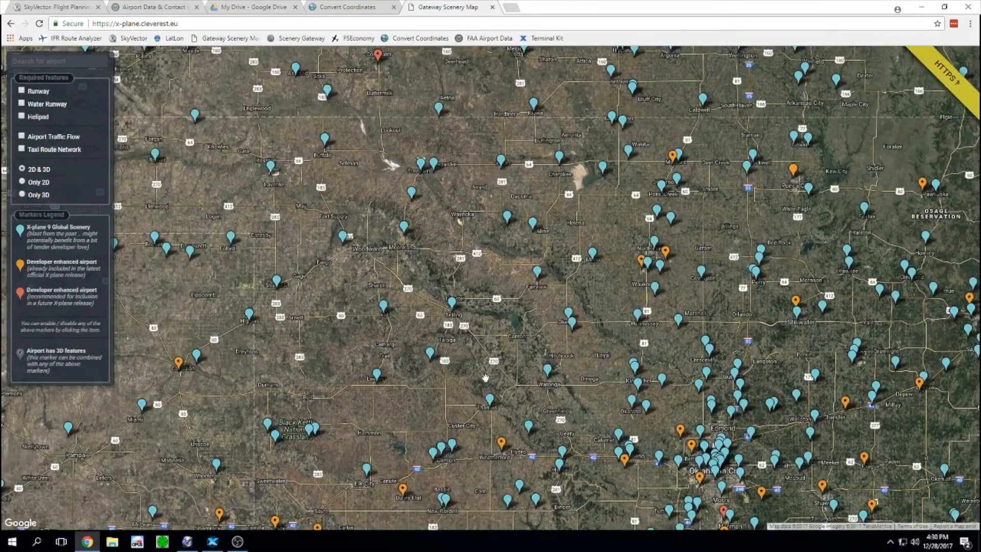
Step: Zoom to Buffalo, check the KBFK airport info, then close it and minimize Chrome
left_click_drag(347, 264, 556, 399)
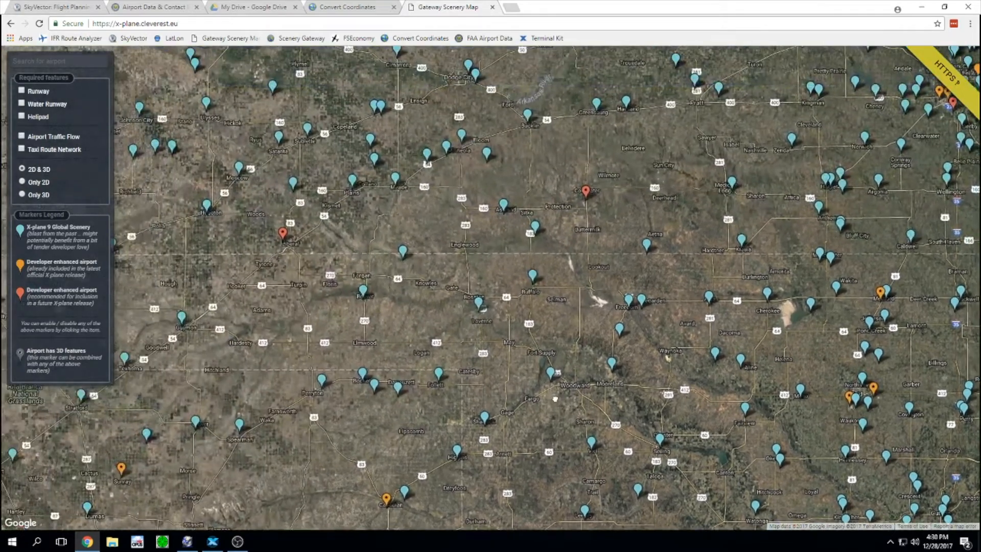
scroll(533, 292, "up", 1)
scroll(532, 290, "up", 1)
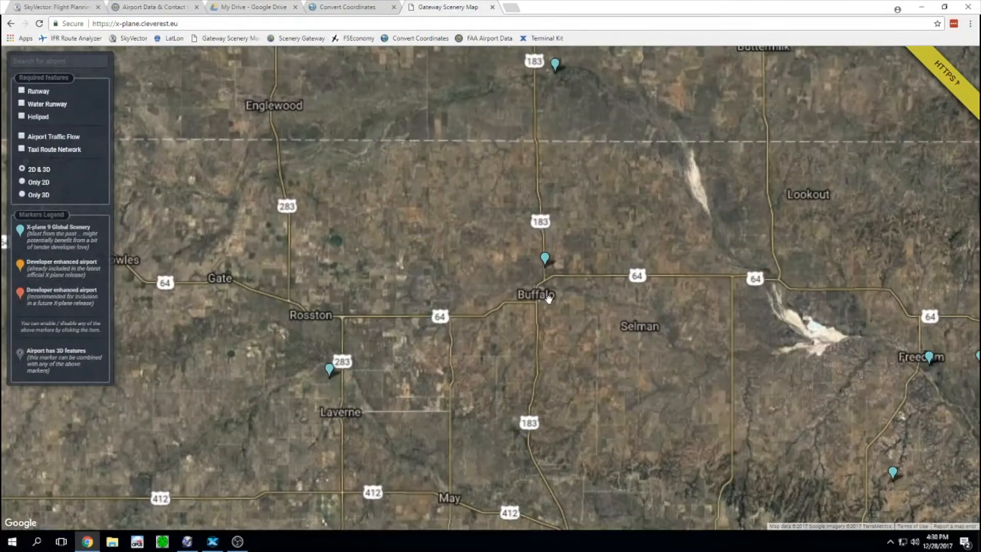
scroll(550, 266, "up", 2)
left_click_drag(594, 383, 592, 435)
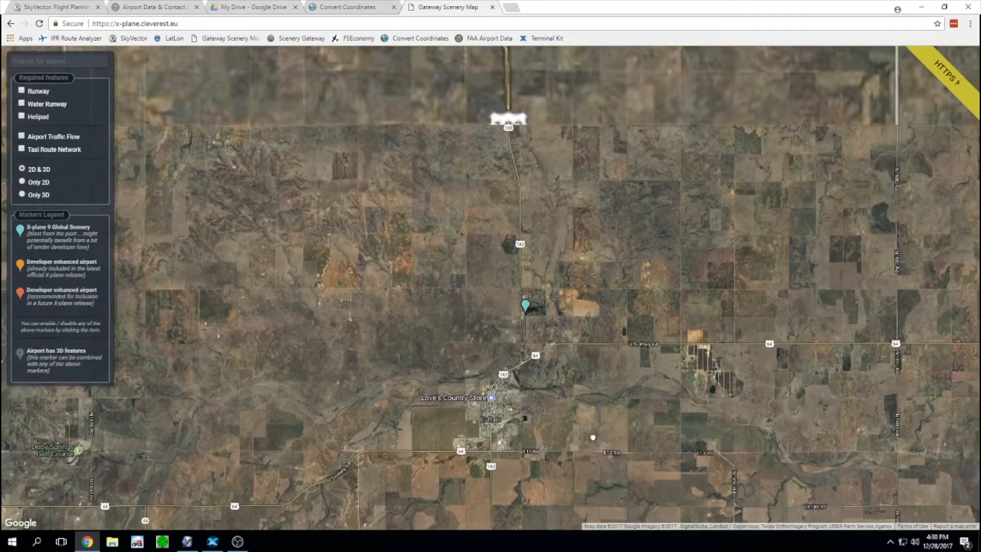
left_click(523, 335)
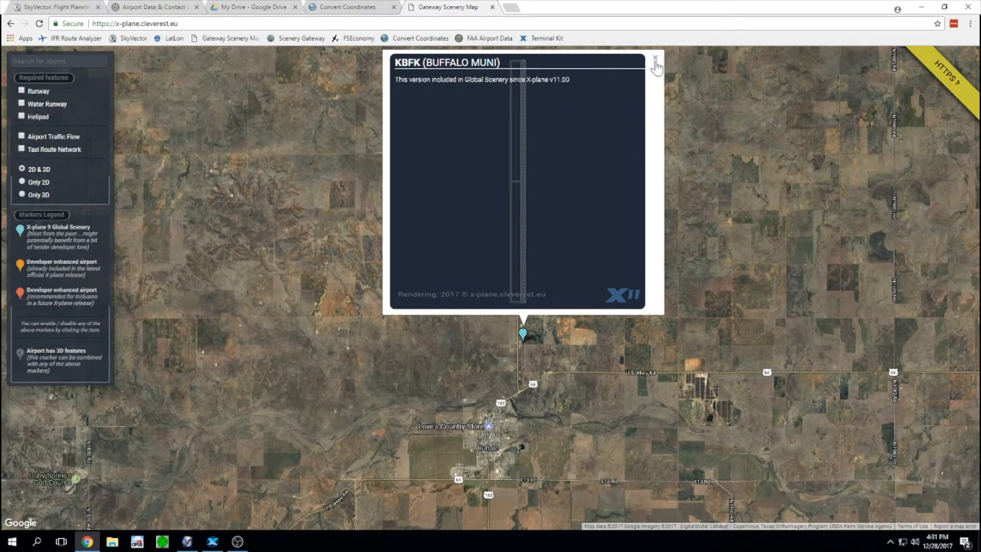
left_click(656, 60)
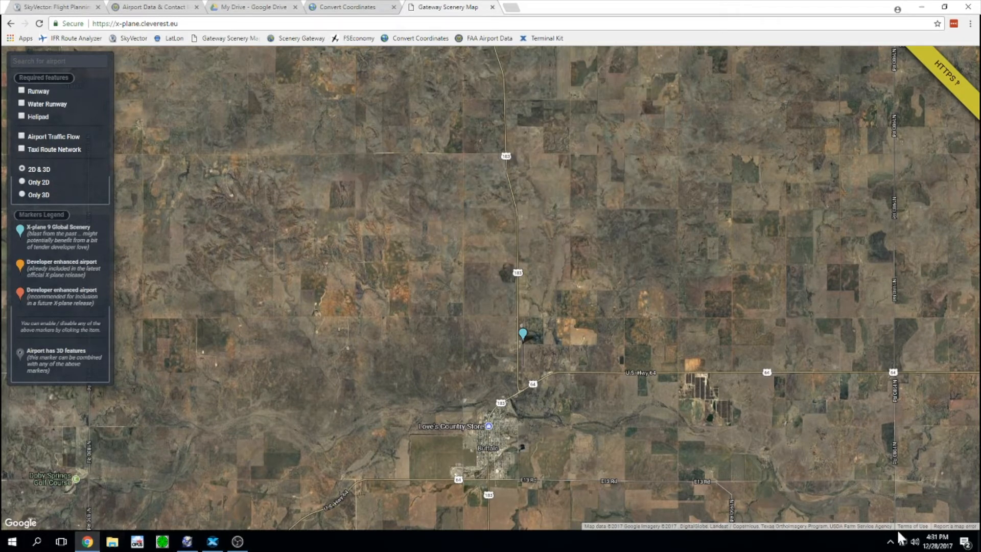
left_click(87, 541)
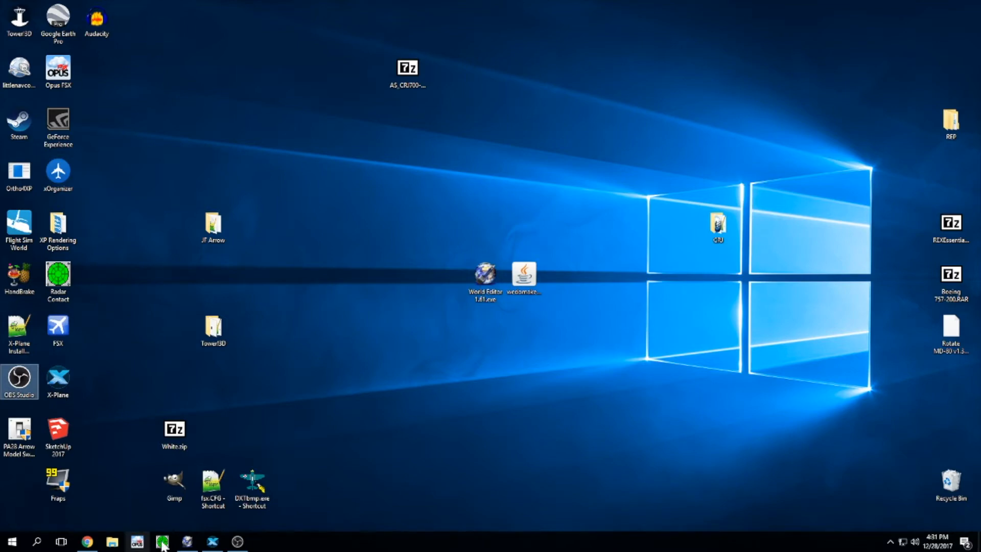
Step: Restore the X-Plane 11 window from the taskbar to show the KBFK runway
left_click(210, 542)
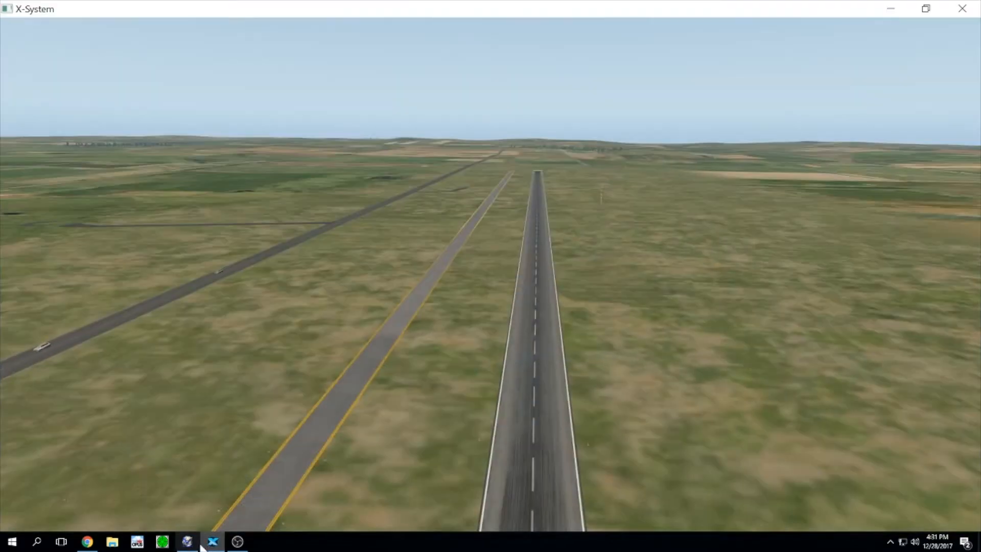
mouse_move(200, 547)
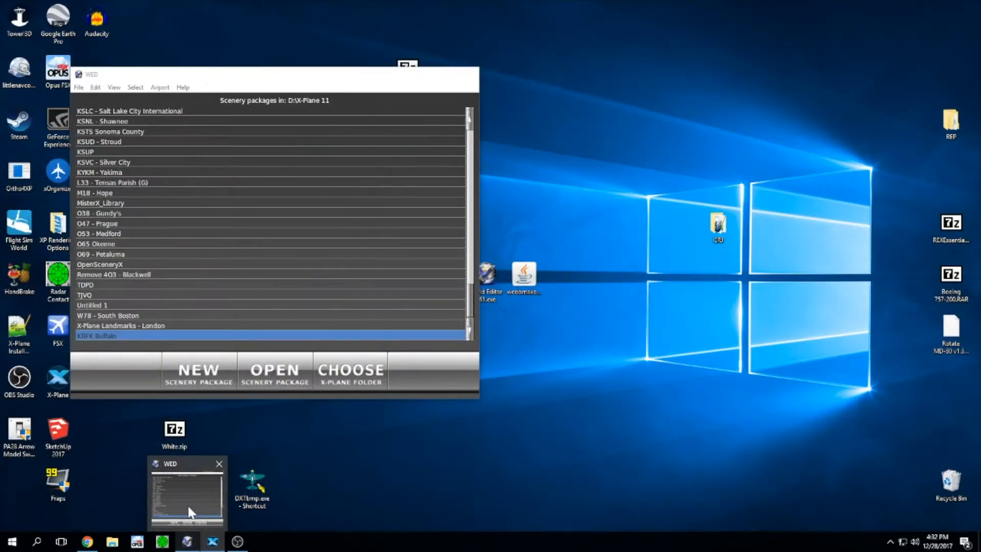
Step: Close the running WorldEditor and relaunch World Editor 1.61.exe from the desktop
left_click(187, 503)
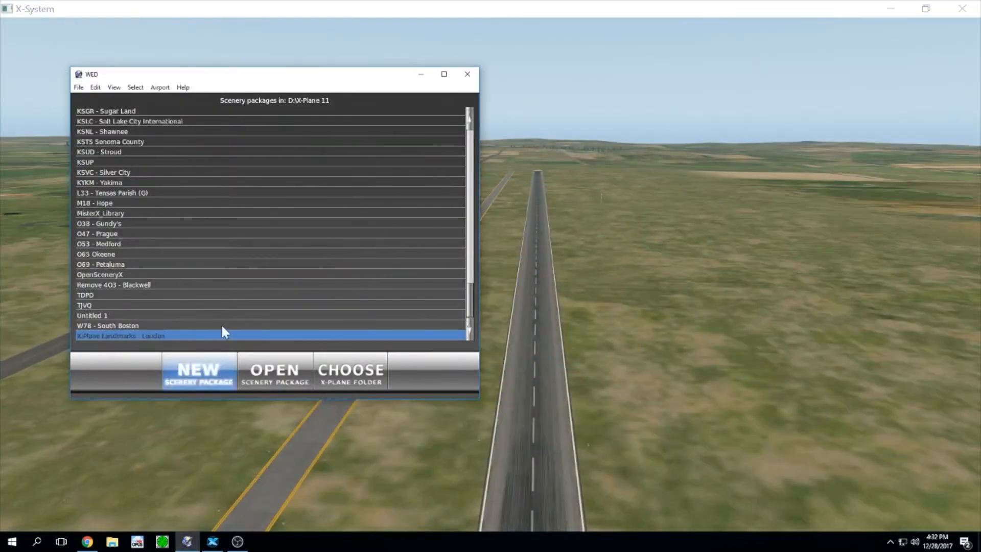
left_click(467, 75)
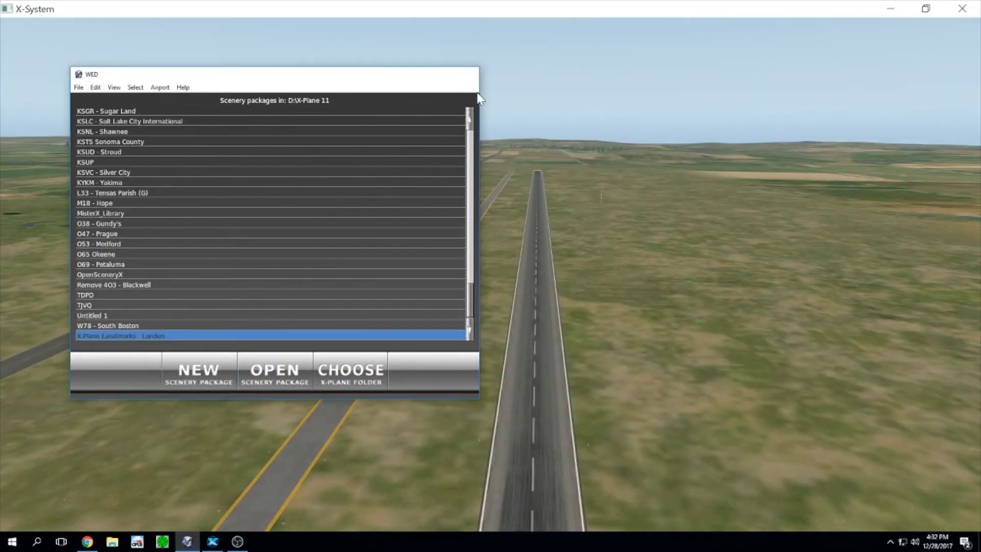
left_click(979, 541)
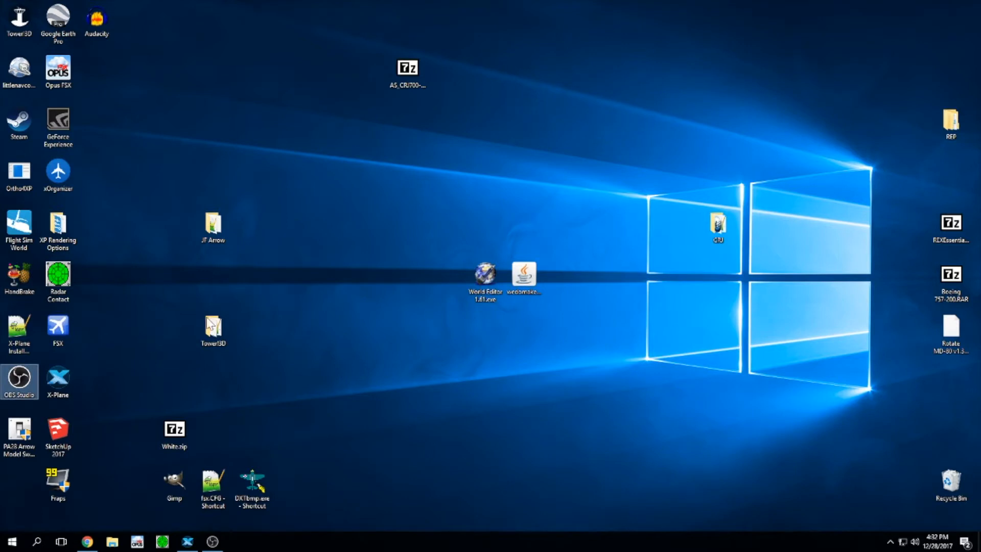
left_click(491, 298)
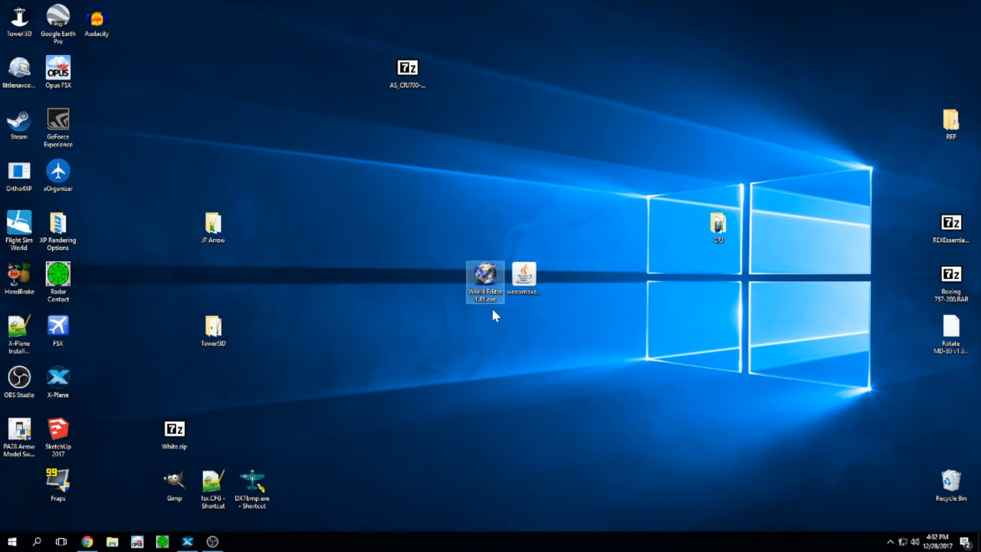
key("Return")
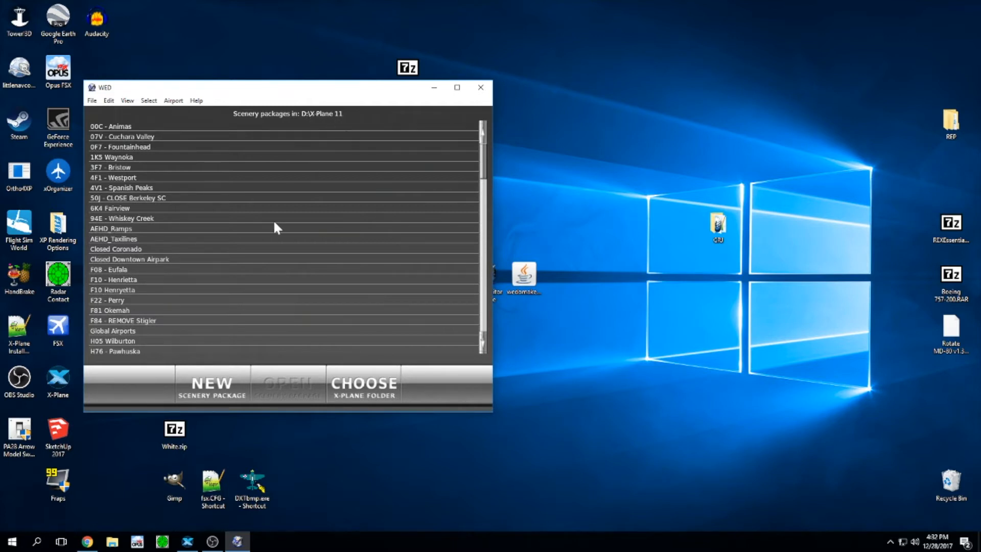
Step: Add a new scenery package, rename Untitled 2 to 'KBFK Buffalo', and open it
left_click(225, 387)
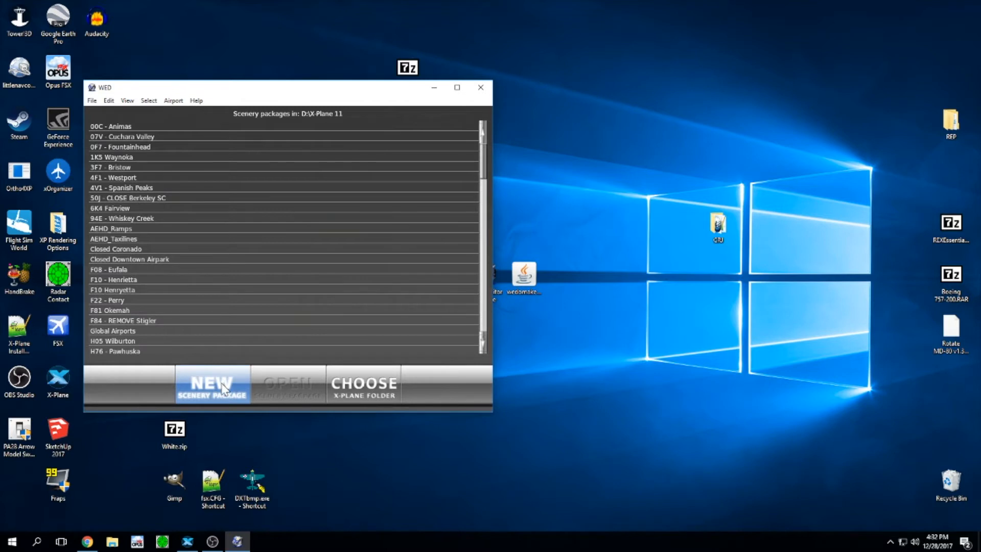
left_click(222, 386)
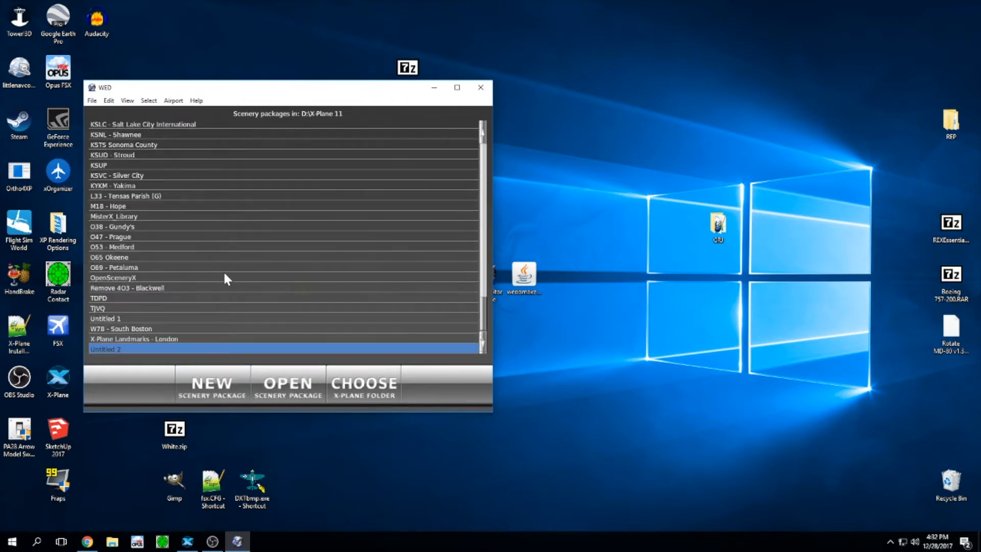
left_click(124, 351)
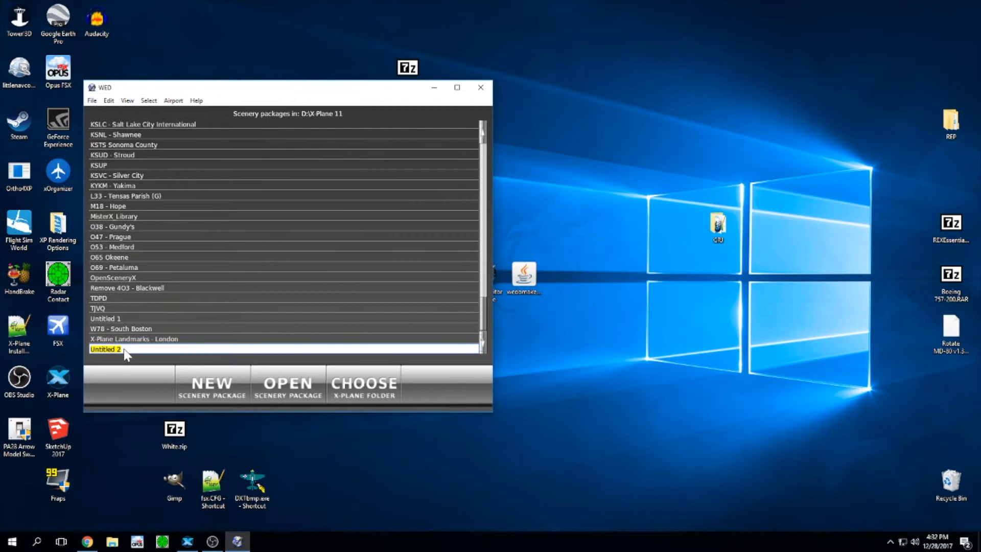
type("KBFK Buffalo")
left_click(307, 385)
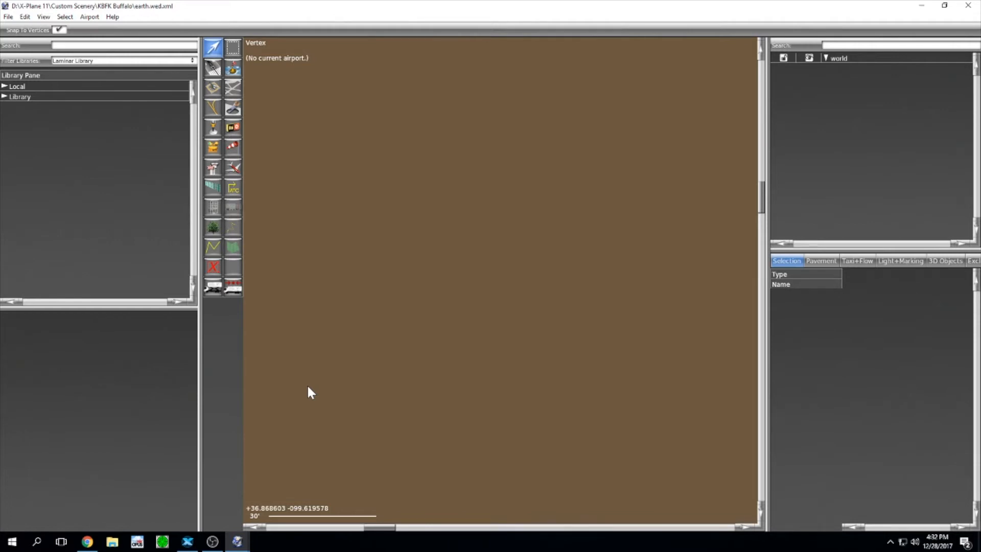
Step: Import from Airport Scenery Gateway, search 'bf', and continue with KBFK BUFFALO MUNI
left_click(8, 17)
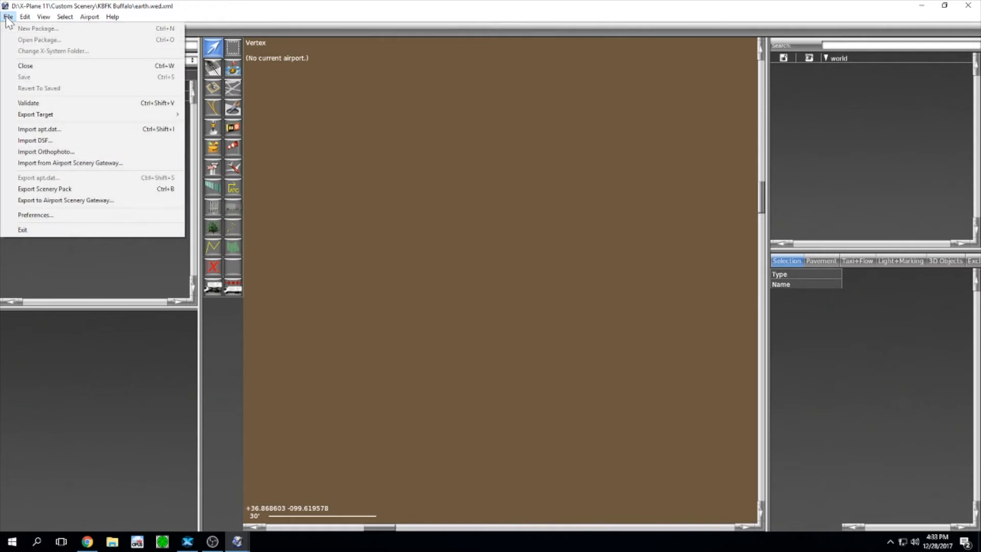
left_click(48, 164)
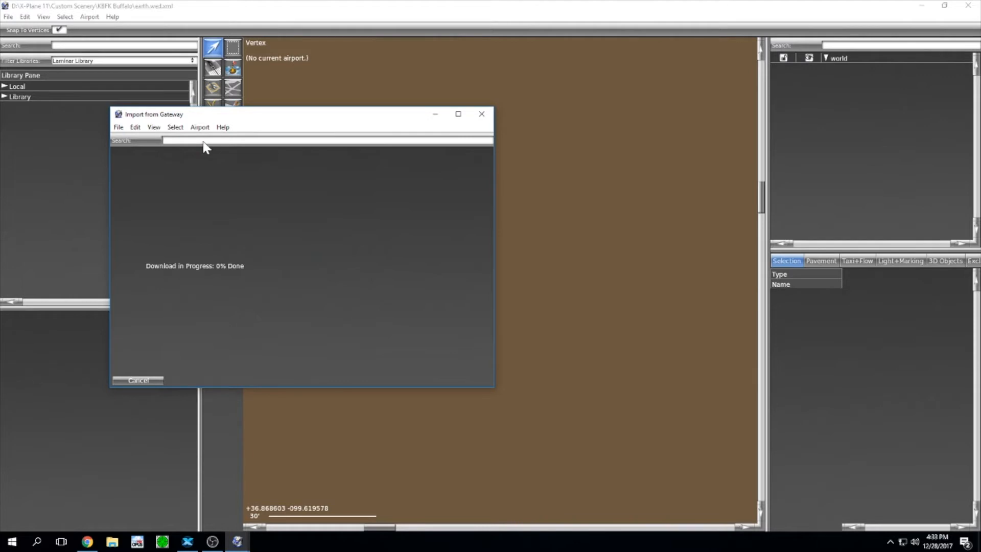
type("bfk")
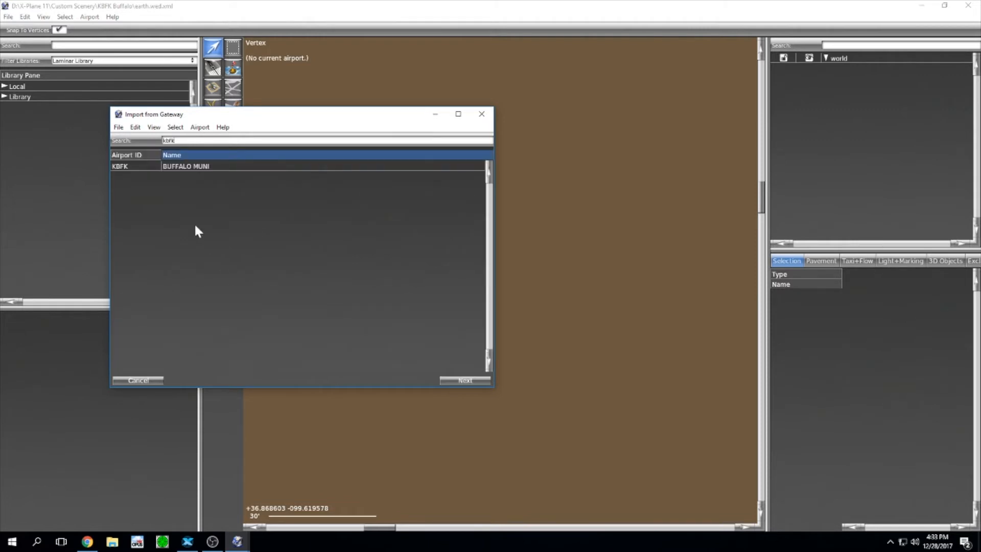
left_click(217, 170)
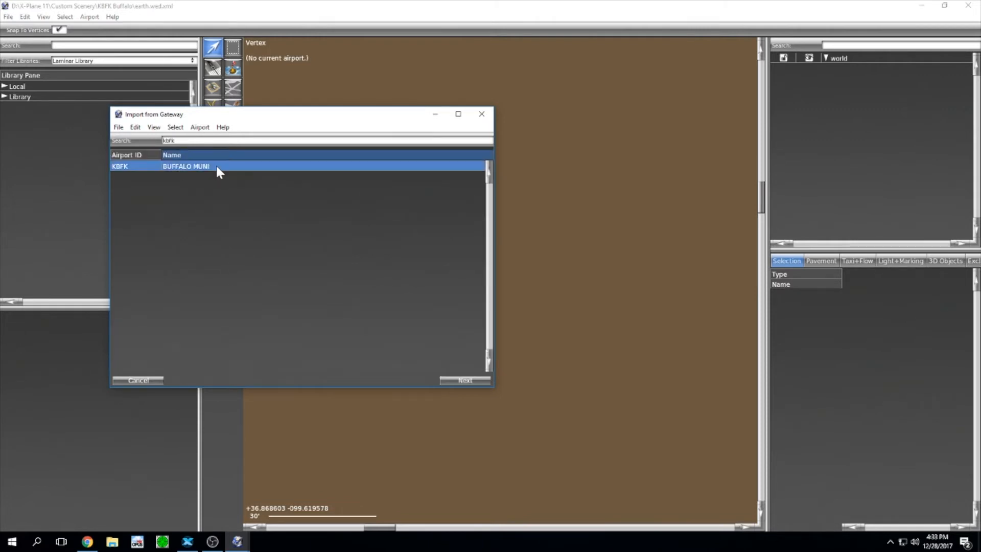
left_click(466, 380)
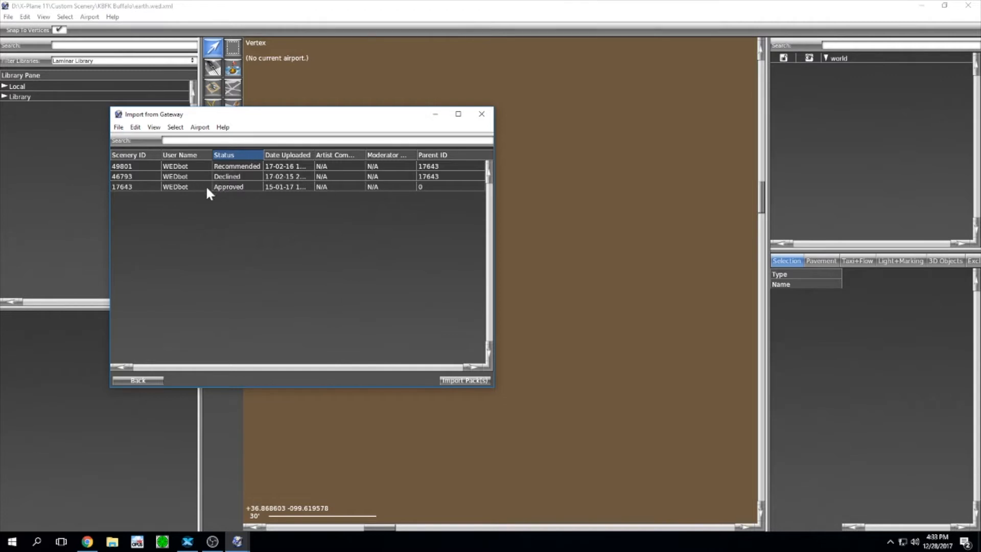
Step: Compare packs 17643, 46793 and 49801, settling on the Recommended pack 49801
left_click(236, 188)
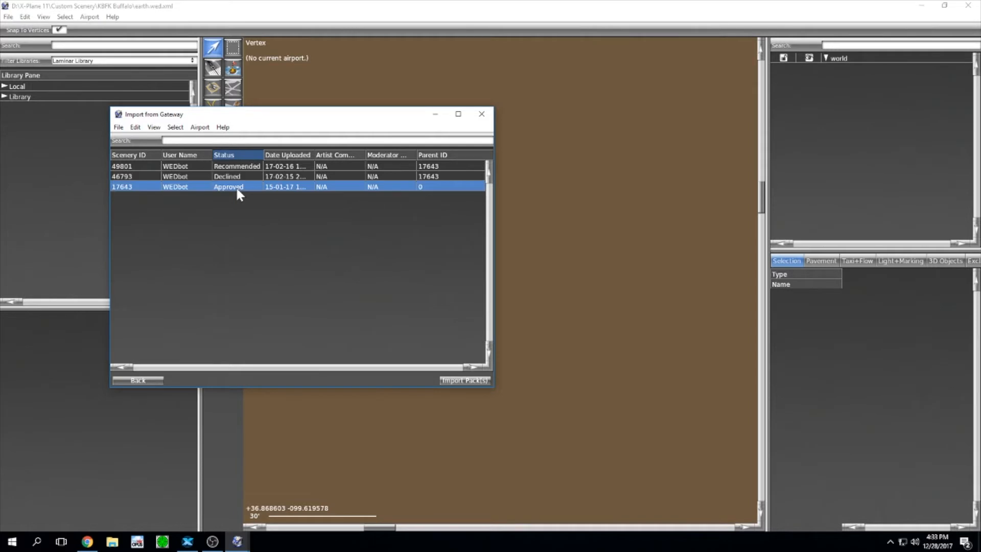
left_click(285, 179)
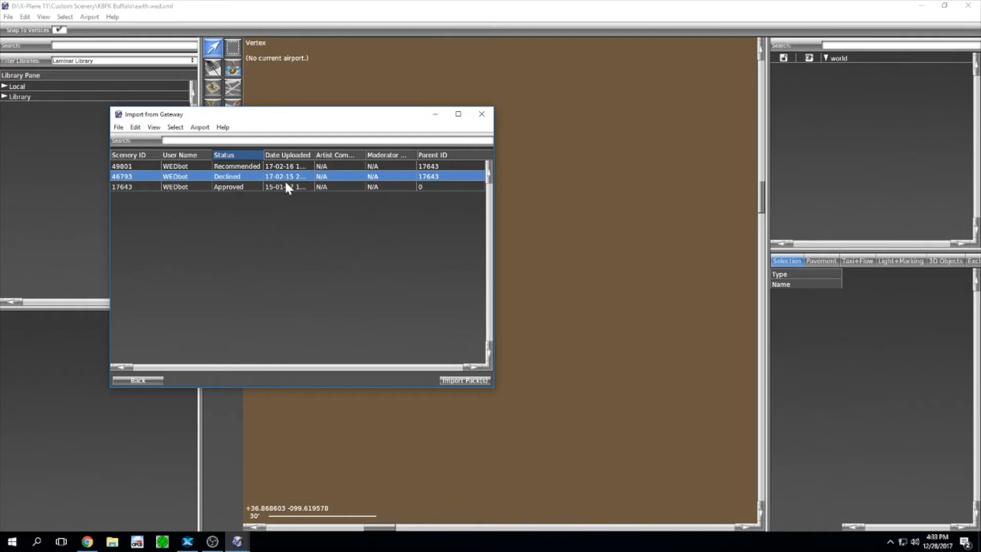
left_click(241, 168)
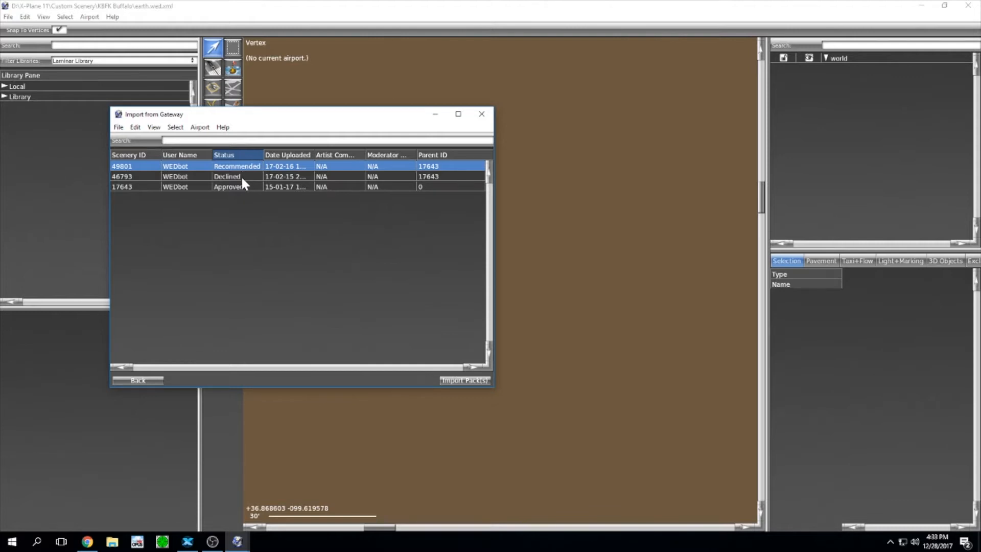
left_click(242, 177)
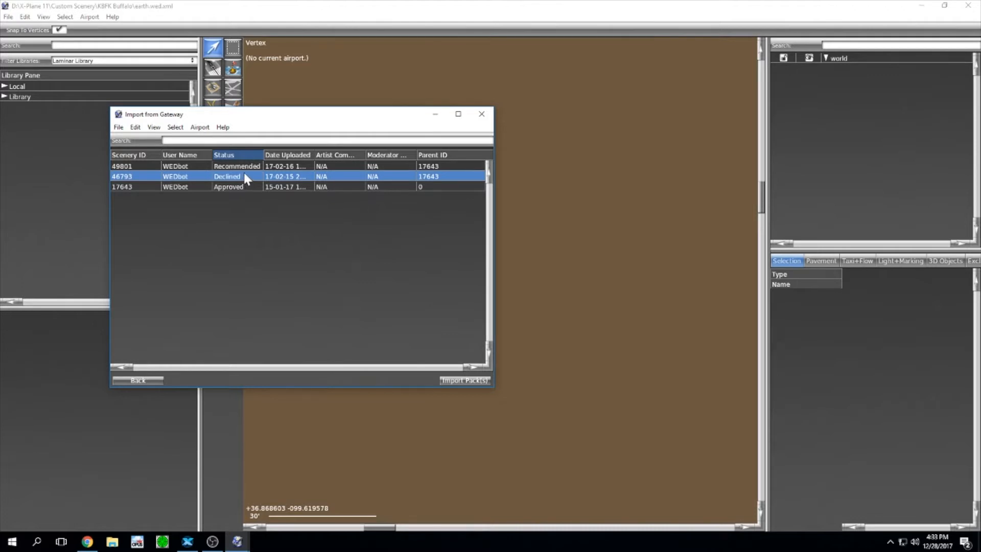
left_click(246, 166)
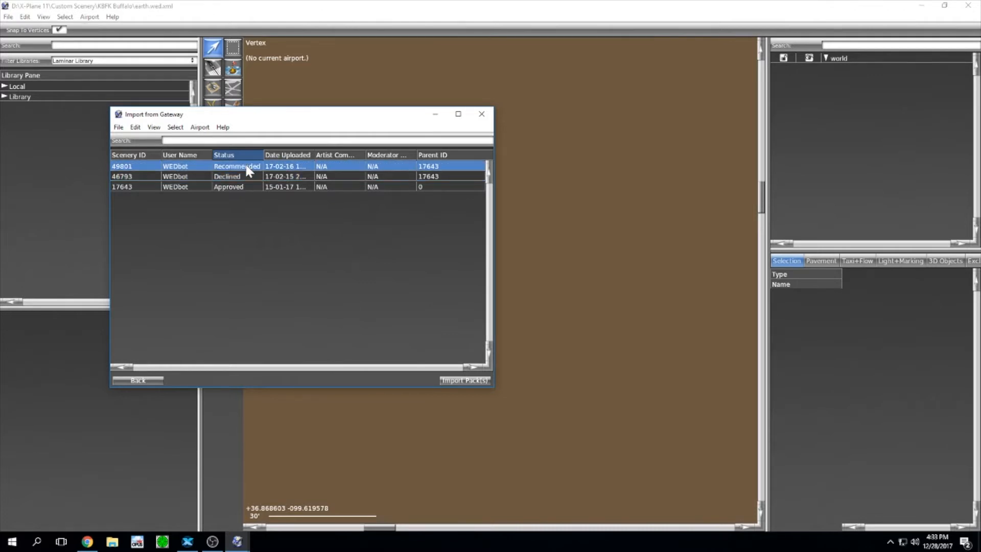
Step: Import pack 49801 and delete the three default RWY 17 hold markings
left_click(461, 382)
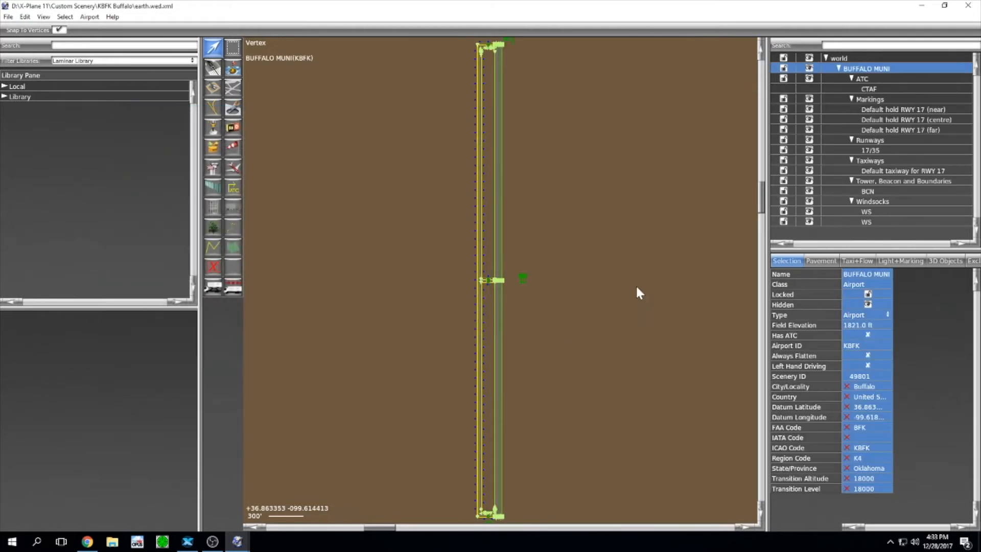
scroll(581, 265, "down", 1)
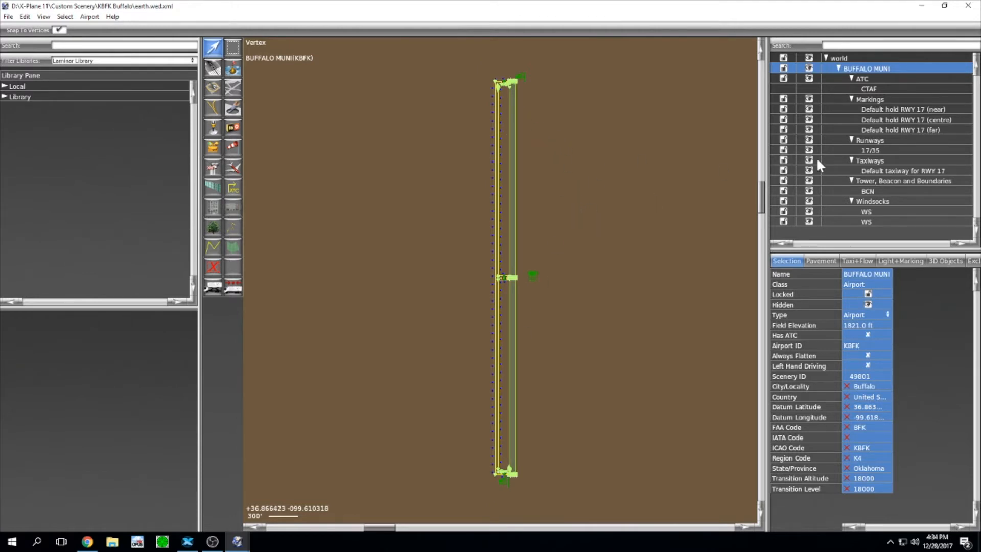
left_click(889, 112)
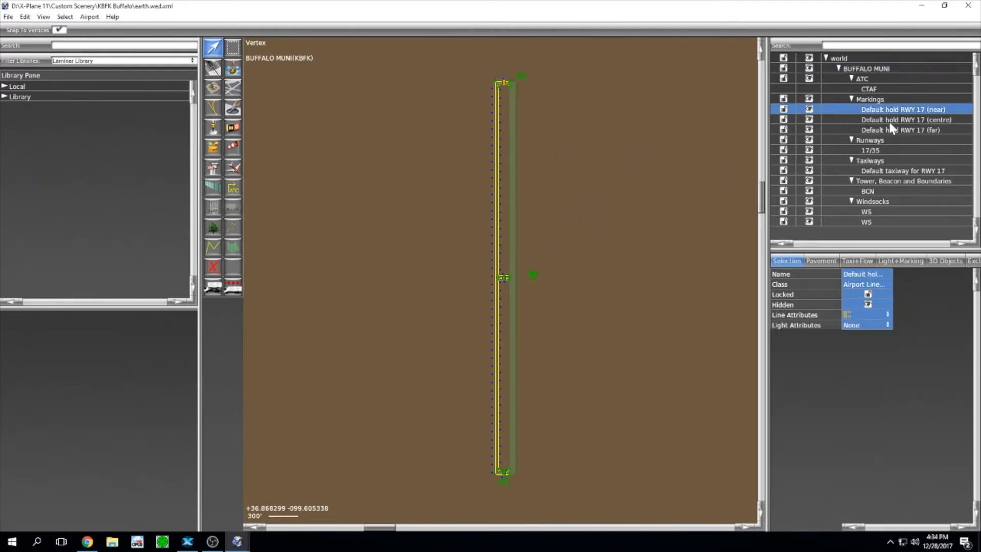
left_click(889, 130, "shift")
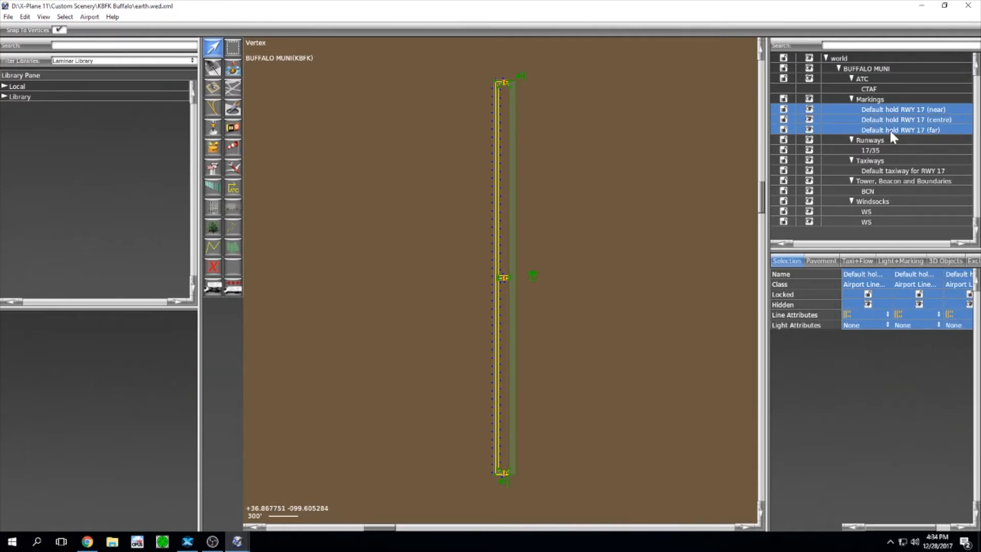
key("Delete")
Step: Delete the default RWY 17 taxiway, the BCN beacon and both windsocks
left_click(891, 139)
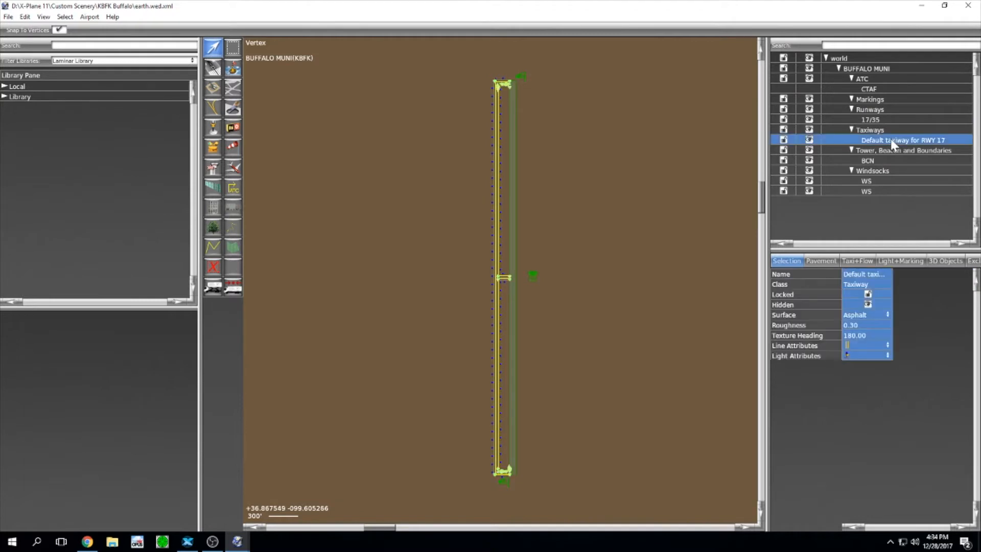
key("Delete")
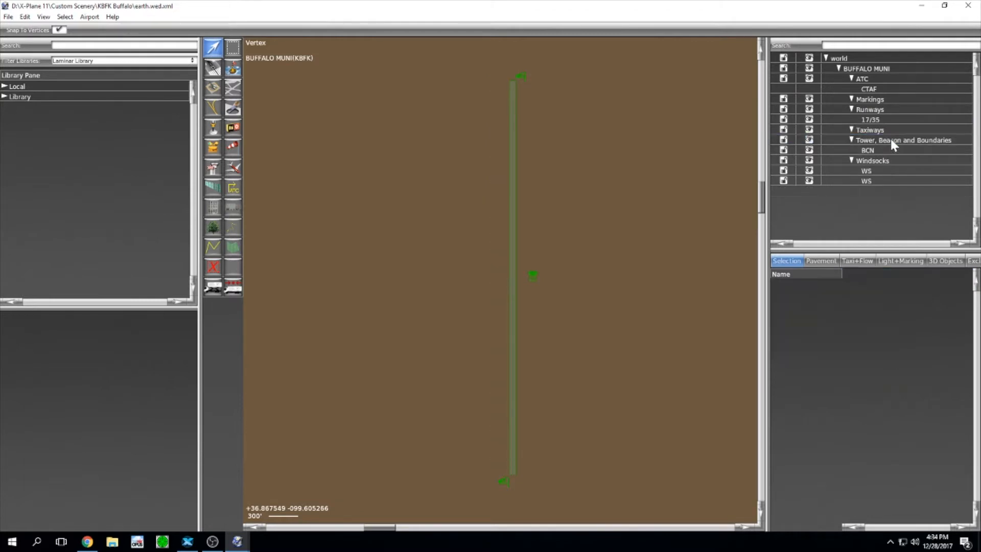
left_click(891, 150)
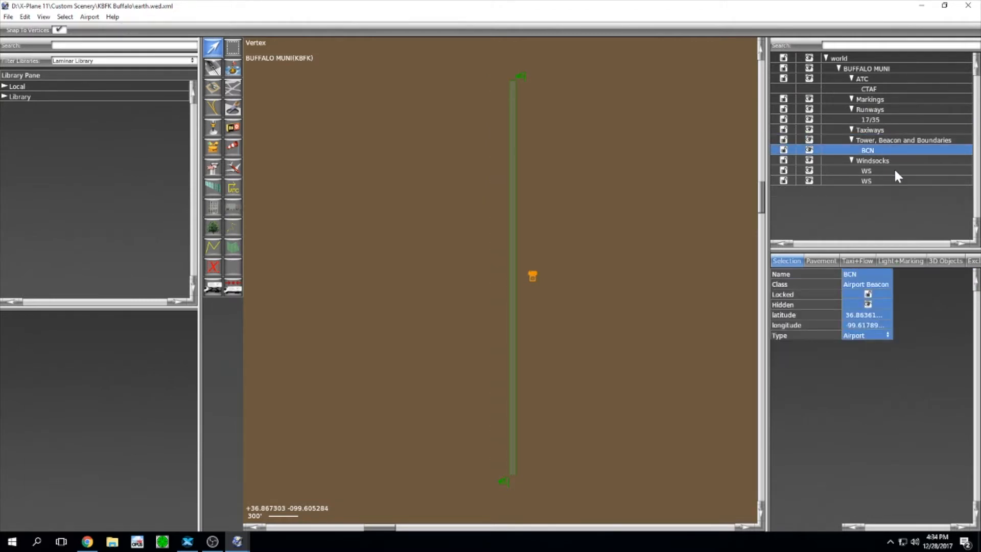
left_click(895, 172, "ctrl")
left_click(894, 178, "ctrl")
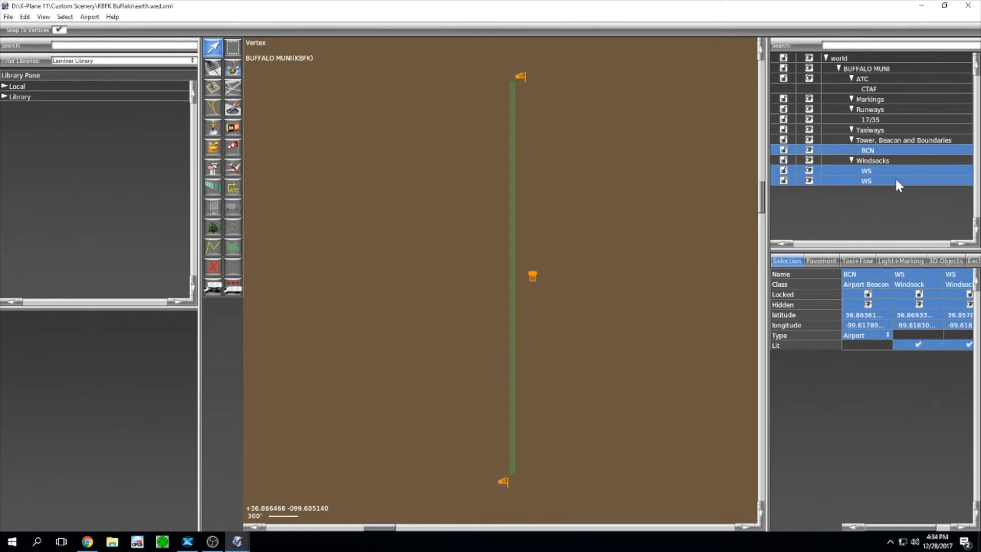
key("Delete")
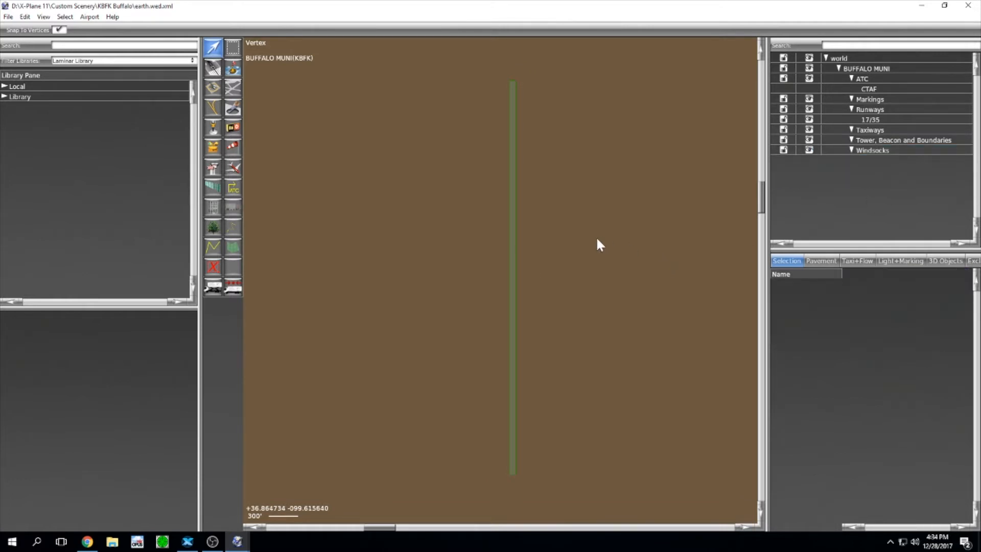
Step: Save the airport scenery and launch wedmaker 2.2.0.jar from the desktop
left_click(8, 16)
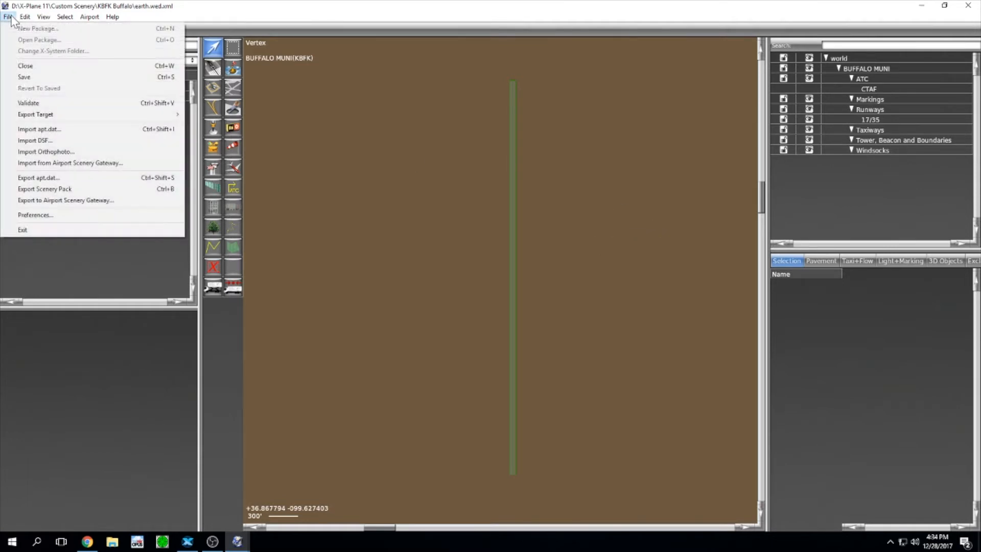
left_click(26, 76)
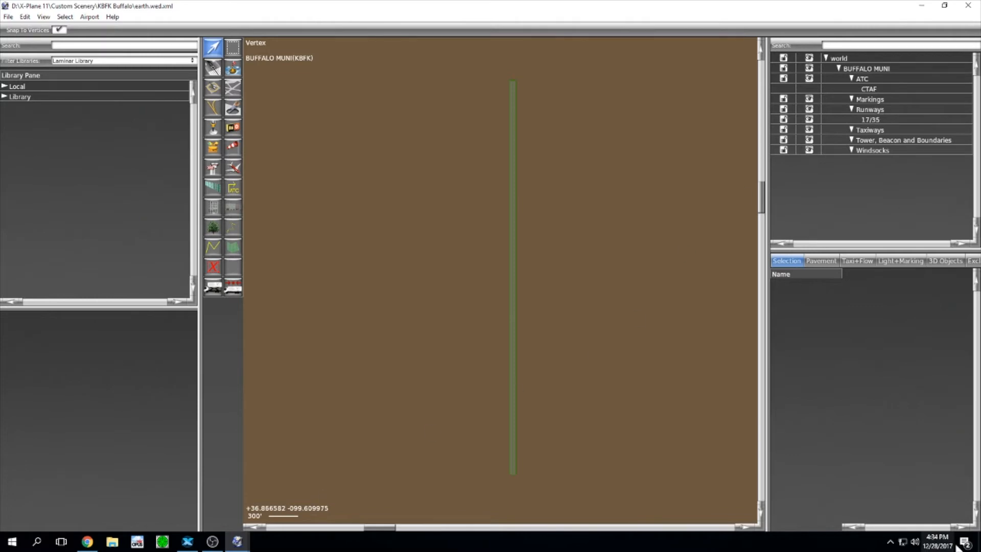
left_click(979, 544)
left_click(534, 281)
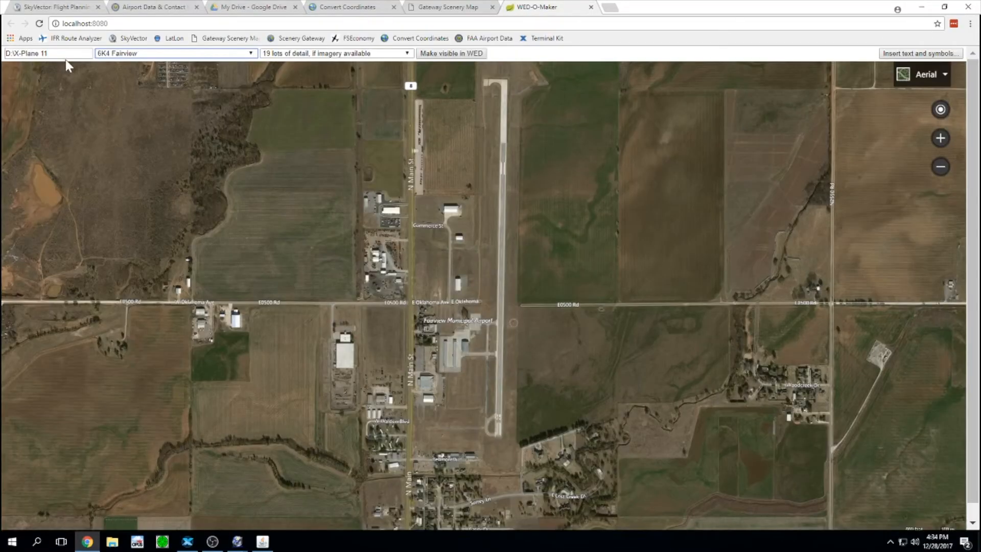
Step: Pick KBFK Buffalo from the airport list and keep imagery detail at level 19
left_click(65, 58)
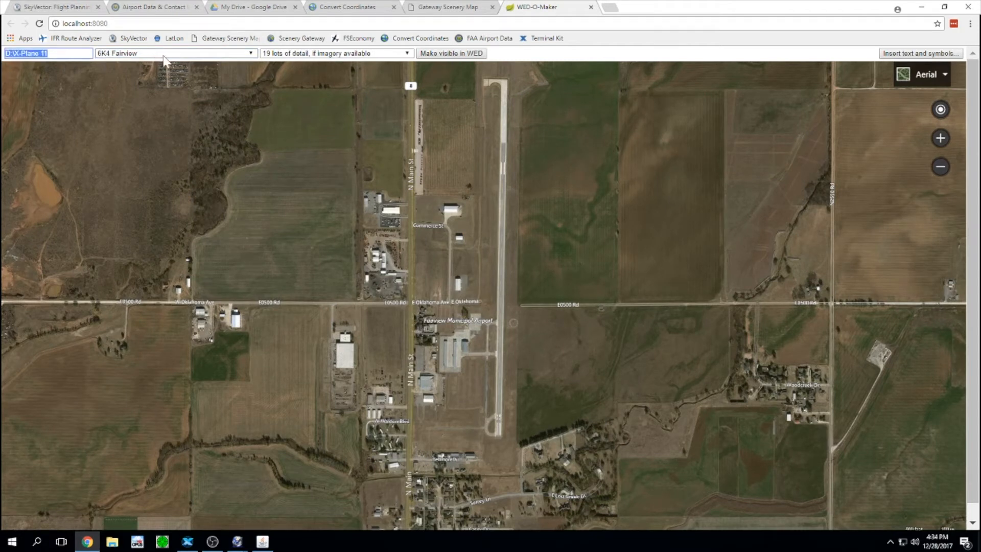
left_click(251, 53)
mouse_move(252, 71)
left_mouse_down()
mouse_move(249, 200)
mouse_move(245, 60)
left_mouse_up()
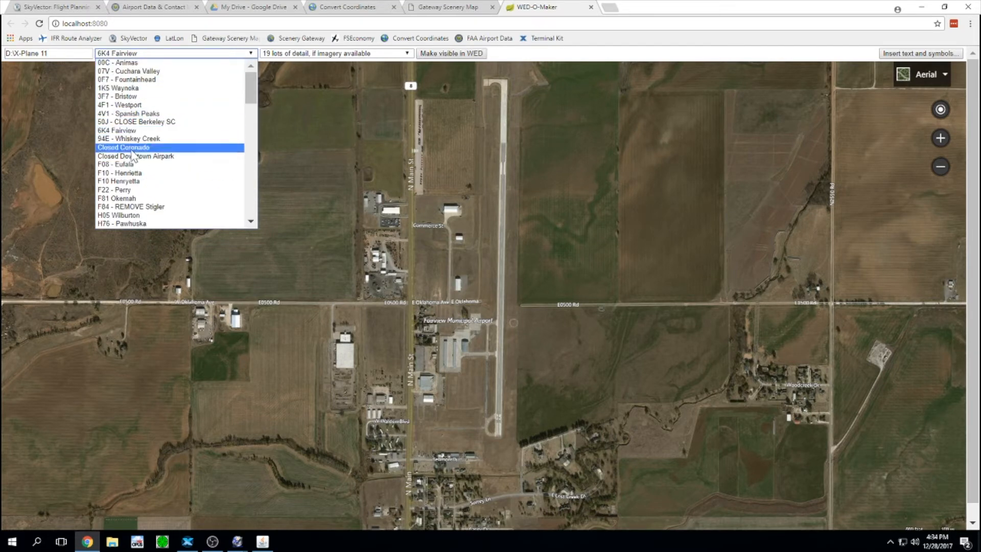
scroll(135, 134, "down", 10)
scroll(133, 143, "up", 8)
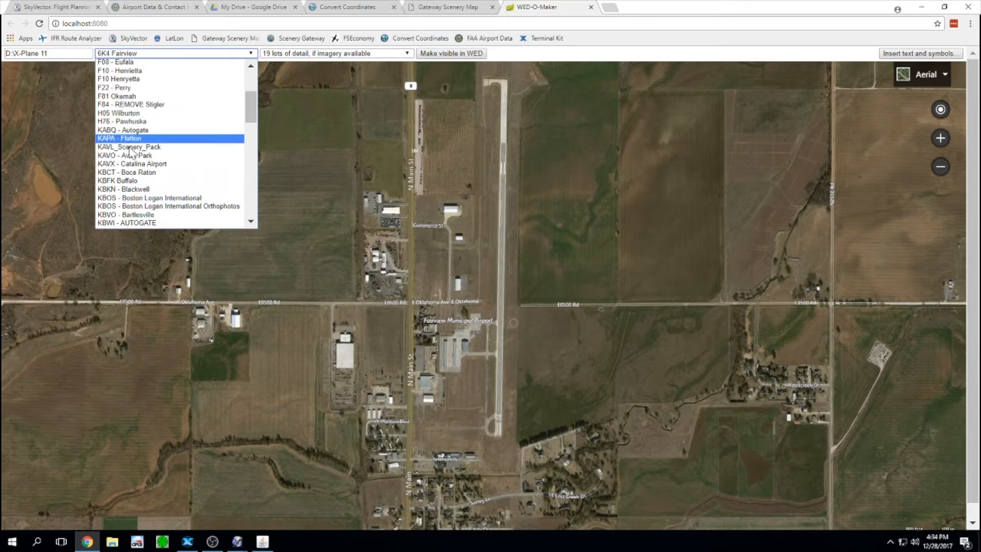
left_click(137, 181)
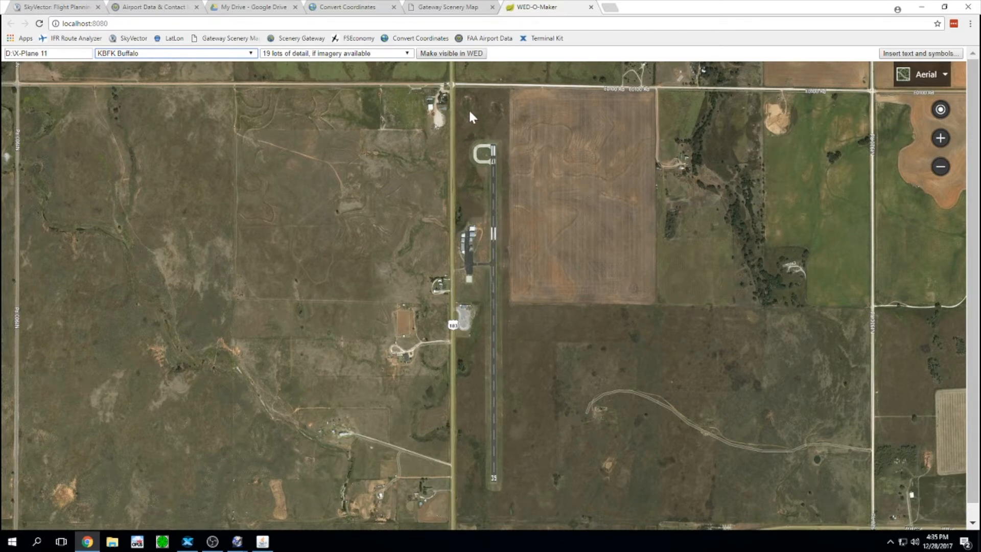
left_click(325, 54)
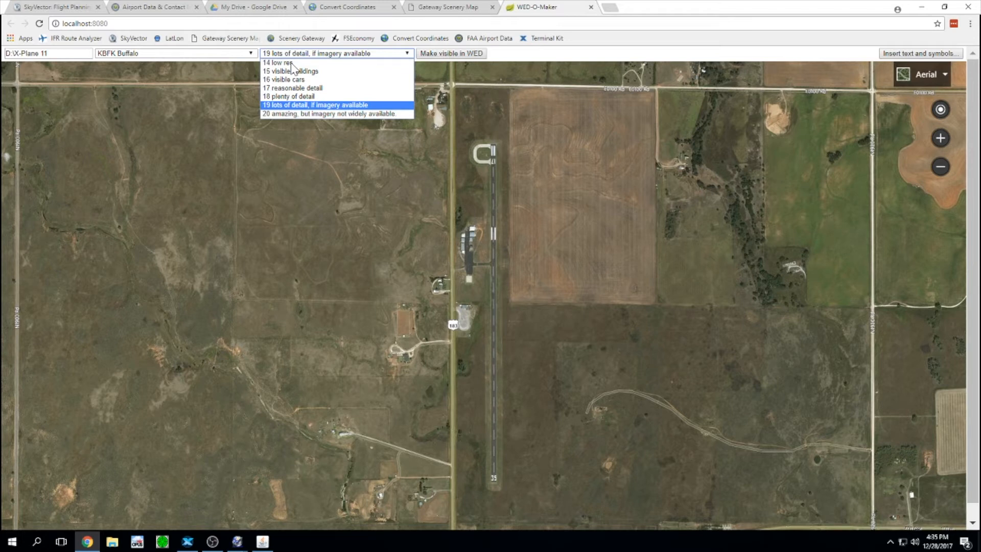
left_click(293, 105)
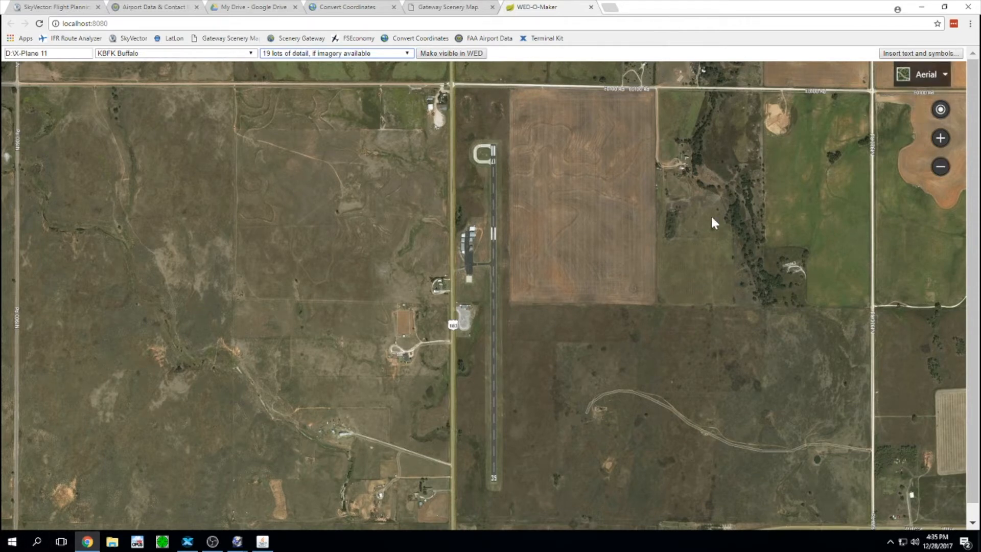
Step: Restore the Chrome window and drag it taller to show more of the KBFK map
double_click(658, 13)
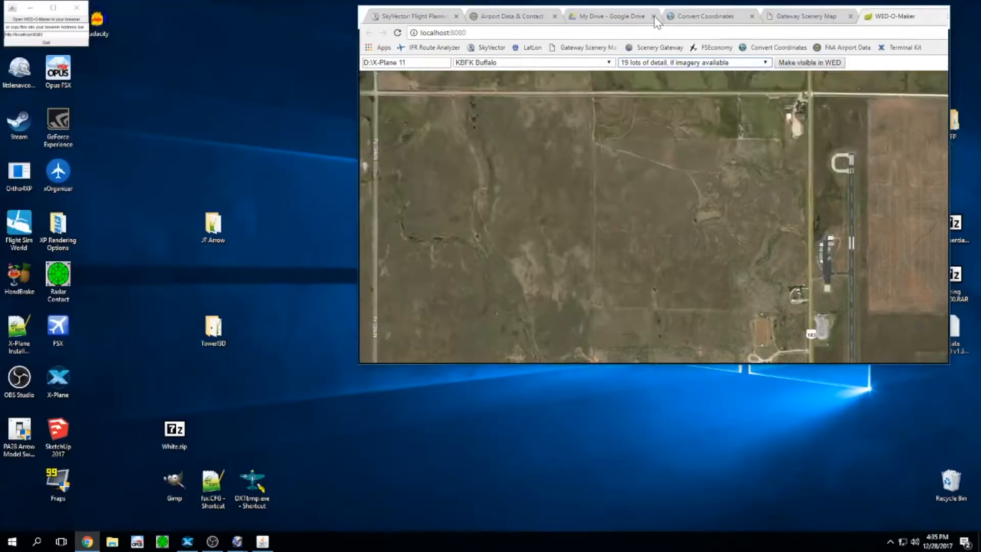
left_click_drag(654, 16, 567, 15)
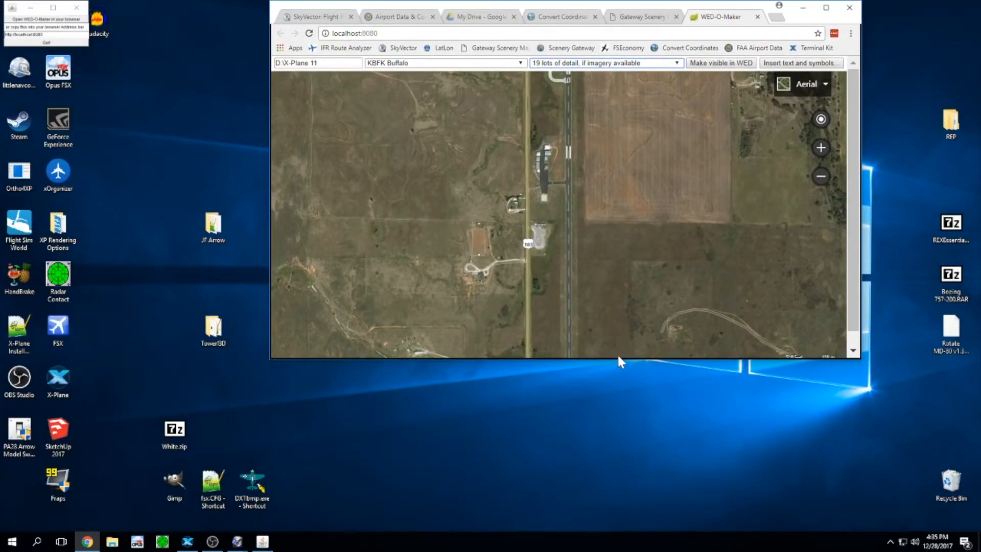
left_click_drag(619, 358, 604, 531)
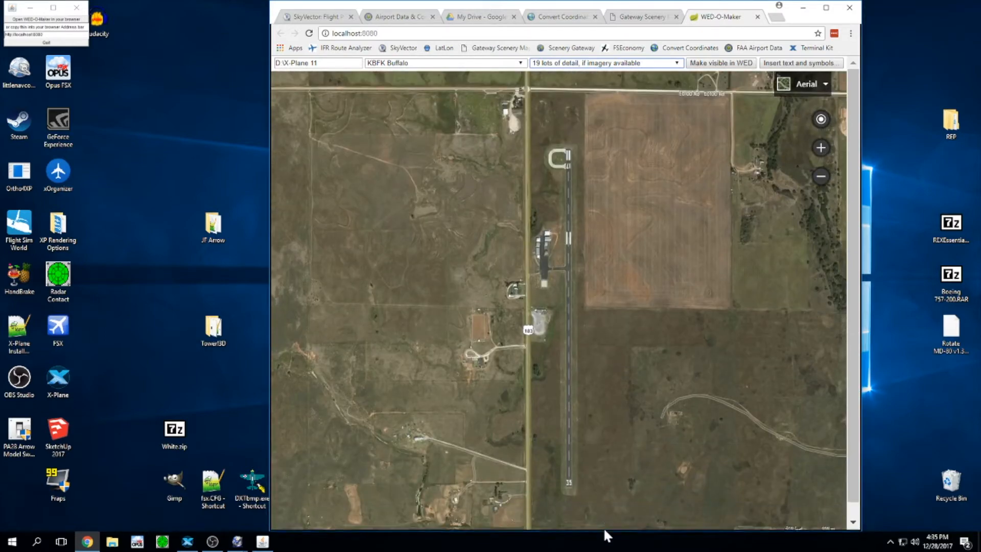
left_click_drag(637, 297, 631, 294)
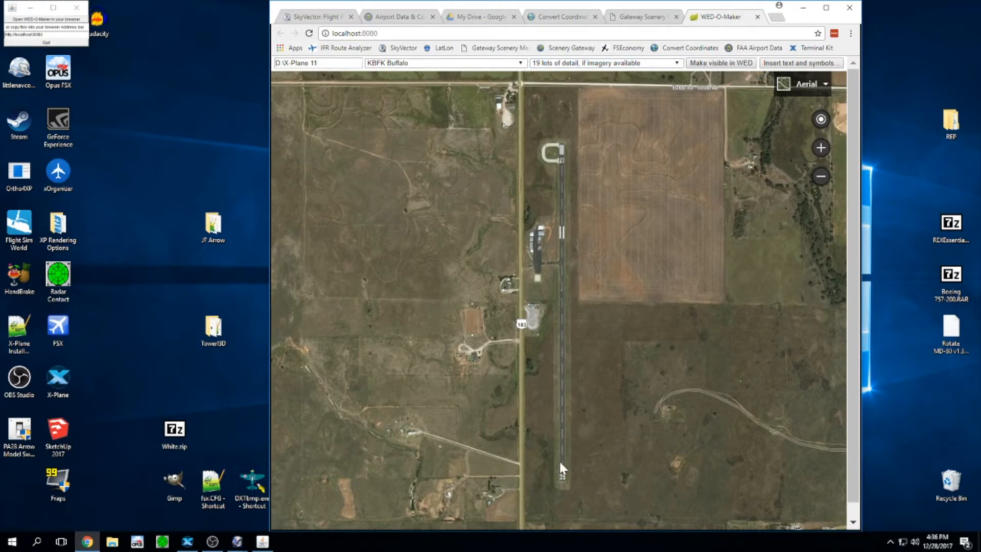
Step: Export the aerial imagery with 'Make visible in WED' and acknowledge the Finished alert
left_click(734, 69)
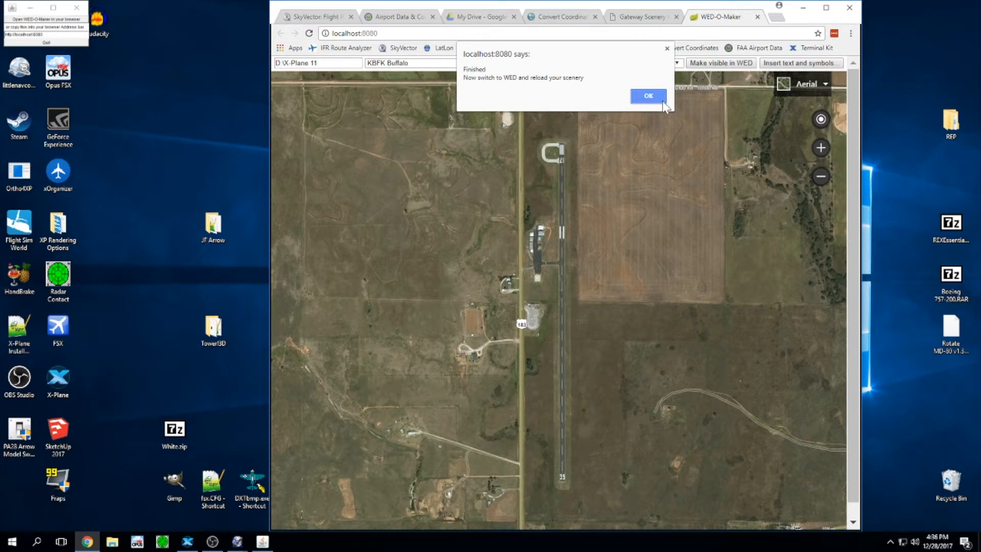
left_click(648, 96)
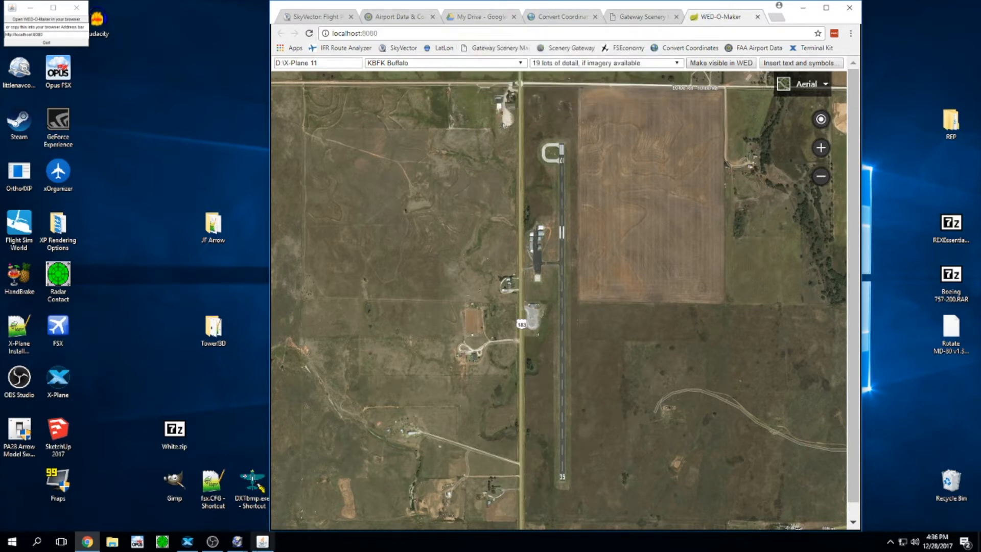
left_click(238, 541)
Step: Reload KBFK Buffalo via File > Revert To Saved and confirm with Yes
left_click(284, 500)
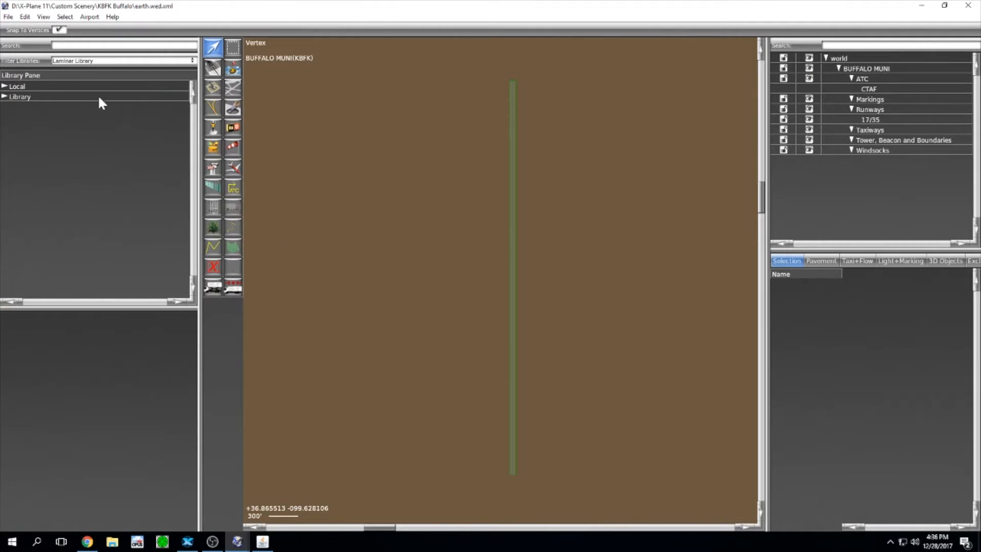
left_click(8, 16)
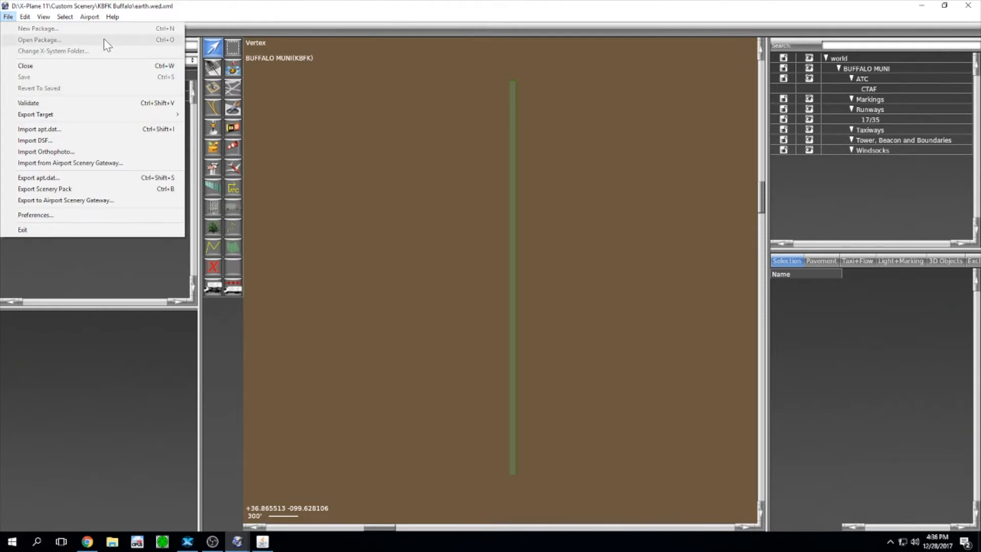
left_click(369, 119)
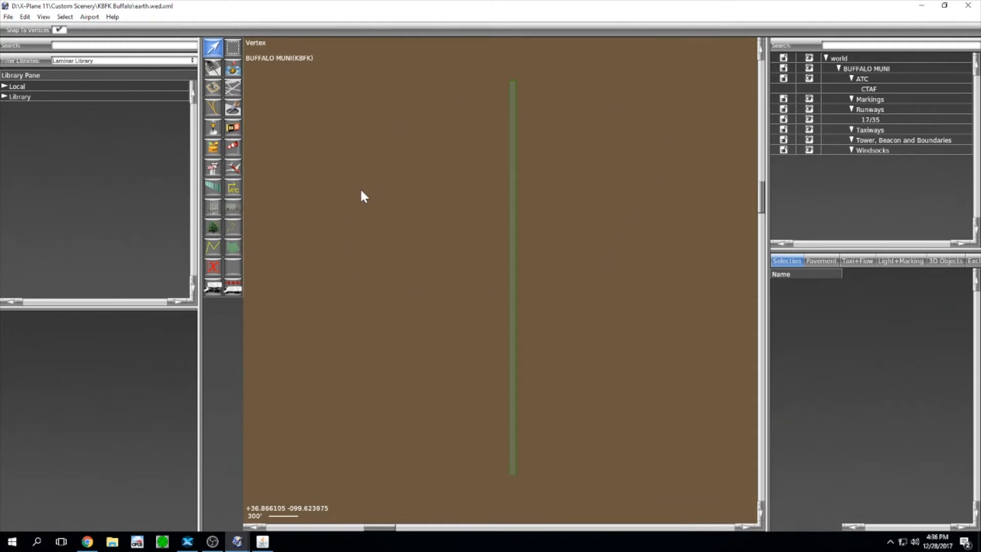
left_click(9, 17)
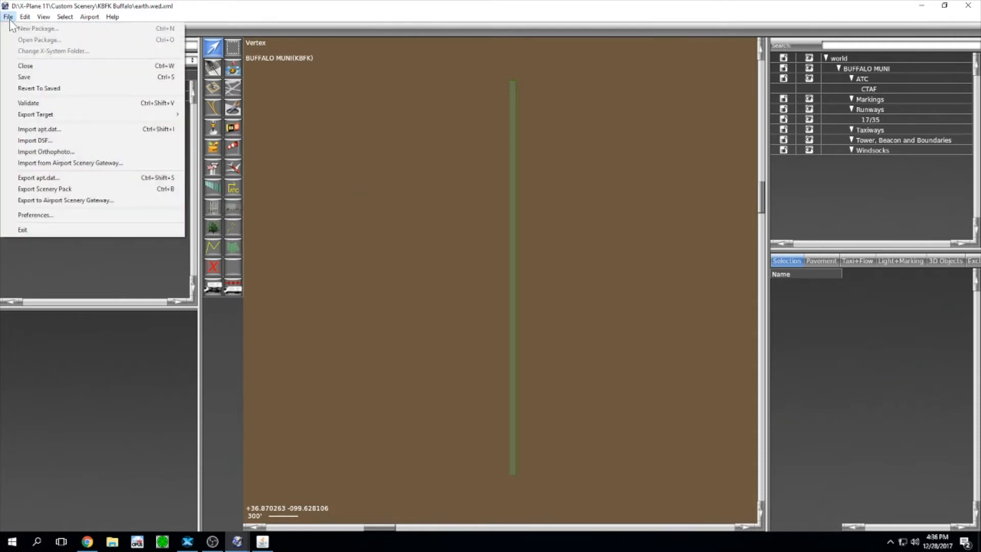
left_click(26, 90)
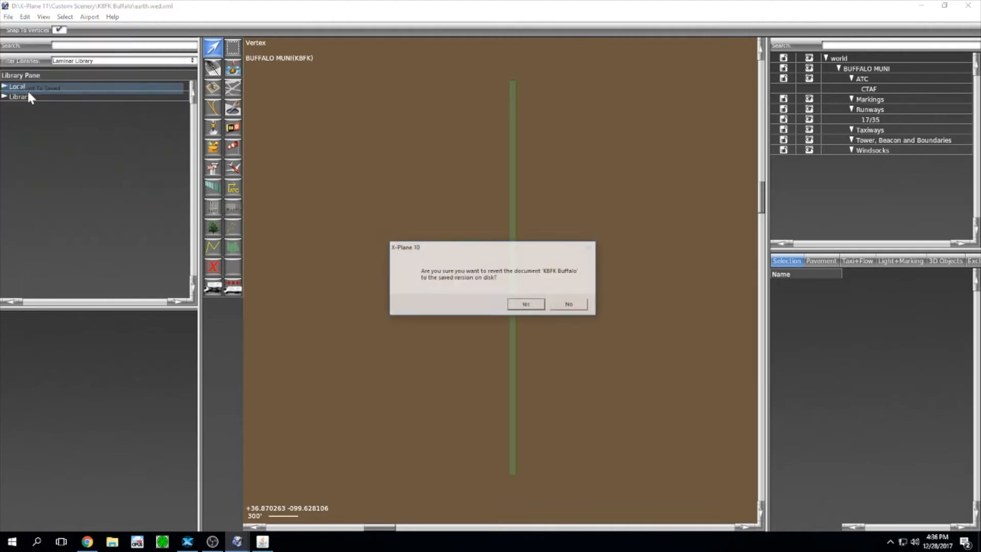
left_click(529, 305)
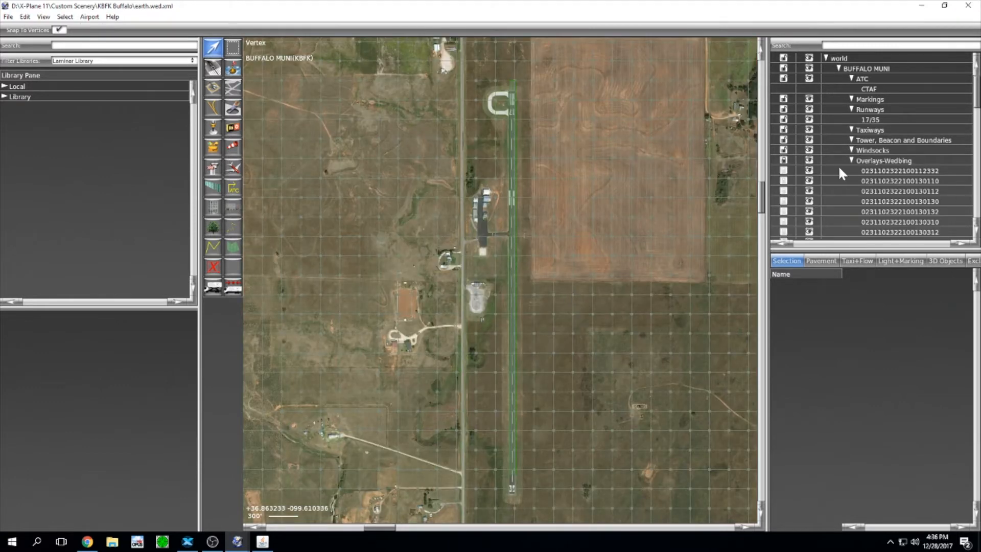
Step: Collapse the Overlays-Wedbing group and follow runway 17/35 south to the 35 end
left_click(851, 160)
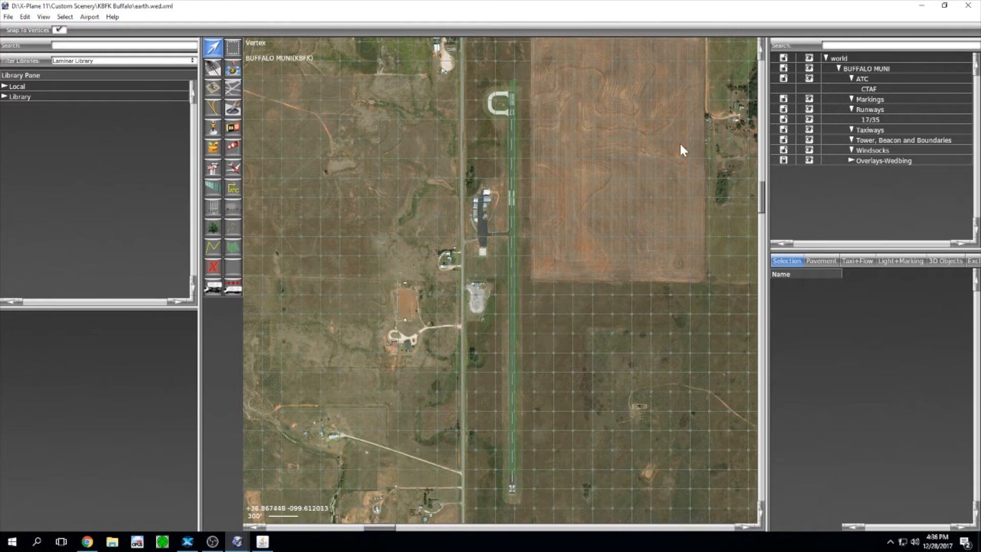
scroll(550, 174, "up", 10)
right_click_drag(454, 44, 586, 493)
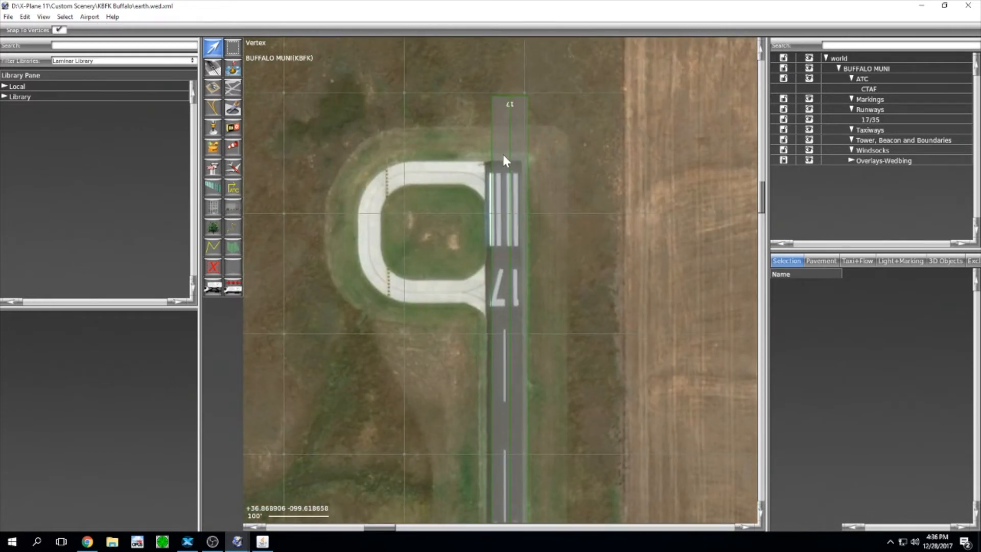
scroll(580, 193, "down", 5)
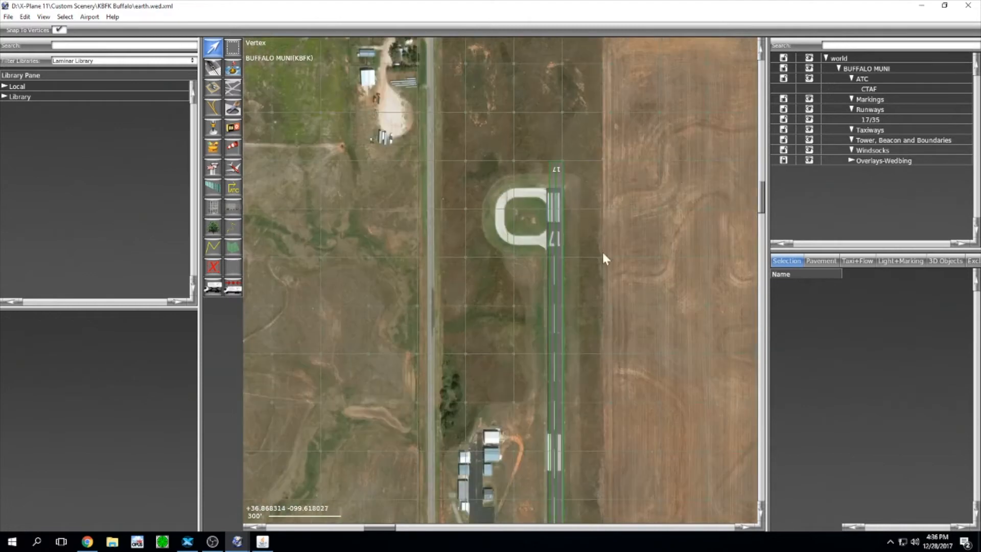
right_click_drag(593, 301, 576, 160)
right_click_drag(566, 377, 545, 182)
right_click_drag(590, 453, 590, 286)
right_click_drag(589, 491, 593, 228)
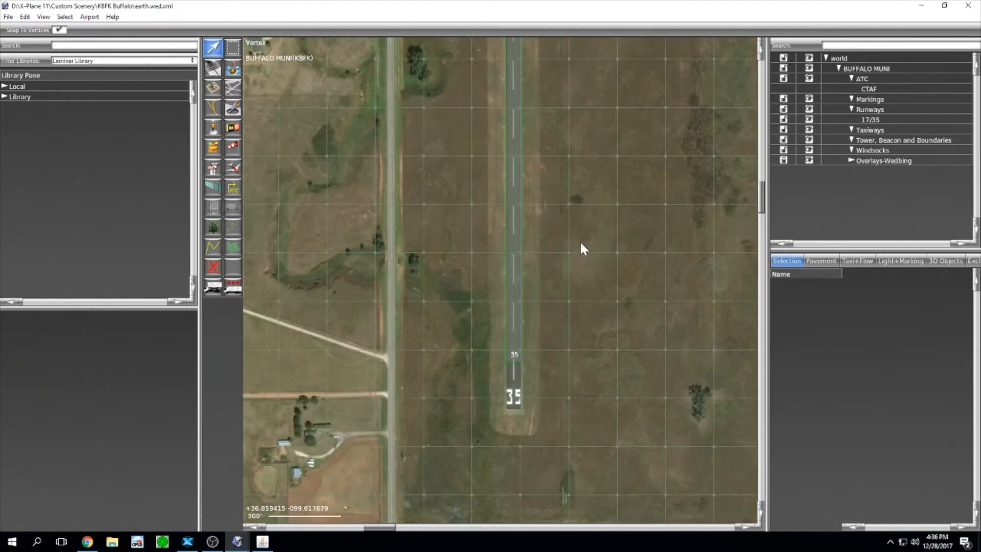
Step: Pan back north past the ramp and center on the runway 17 turnaround
scroll(580, 244, "up", 2)
scroll(580, 244, "down", 3)
scroll(592, 173, "down", 2)
right_click_drag(582, 151, 568, 313)
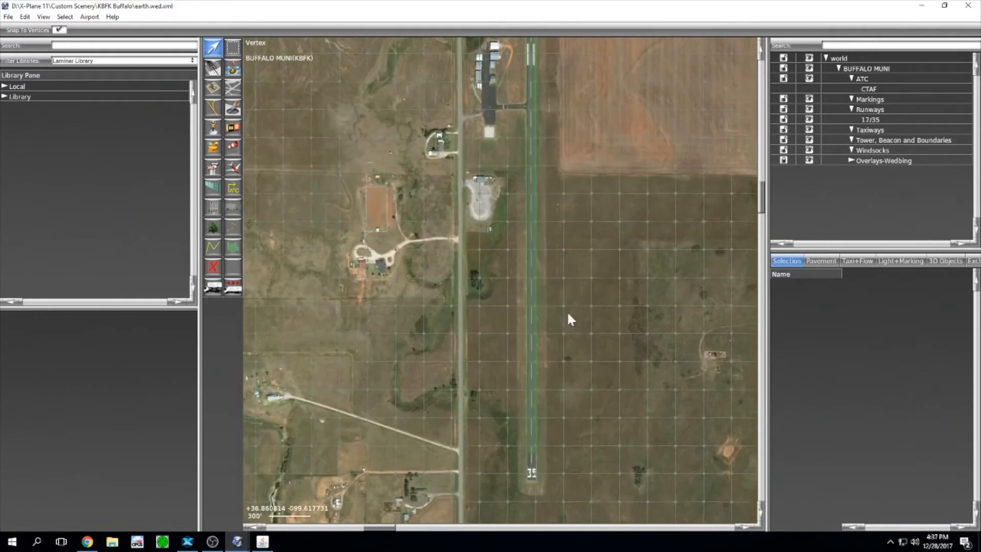
right_click_drag(556, 136, 539, 369)
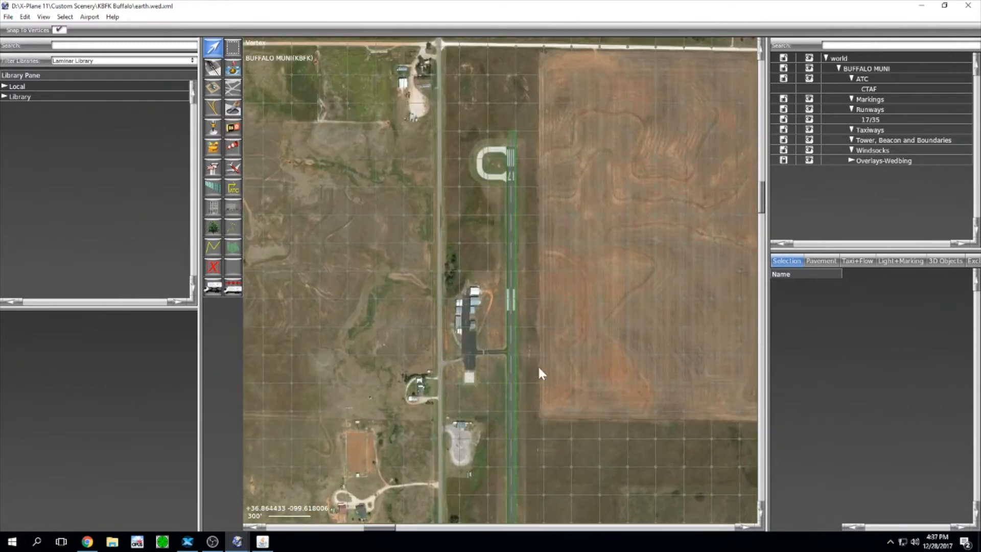
scroll(574, 238, "up", 2)
scroll(572, 238, "up", 1)
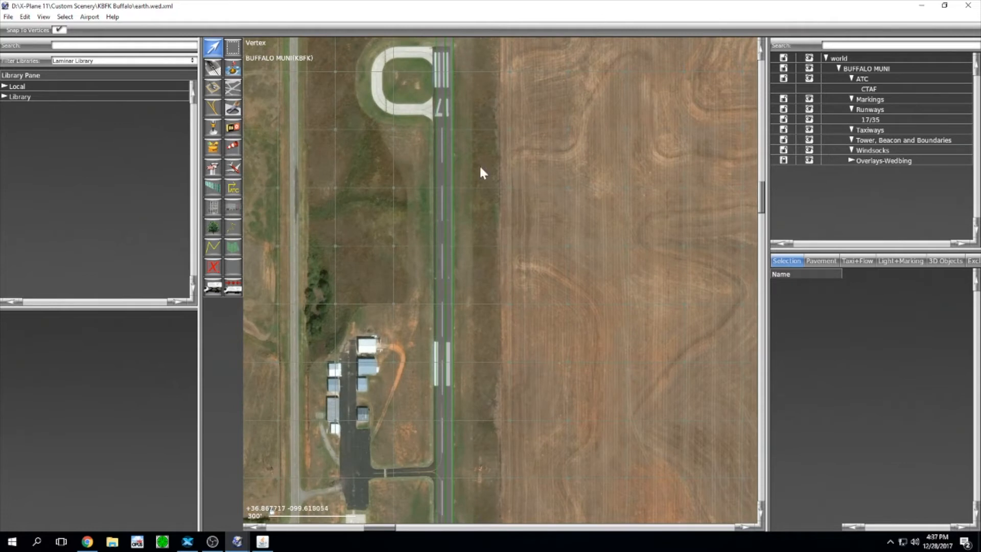
right_click_drag(534, 142, 557, 204)
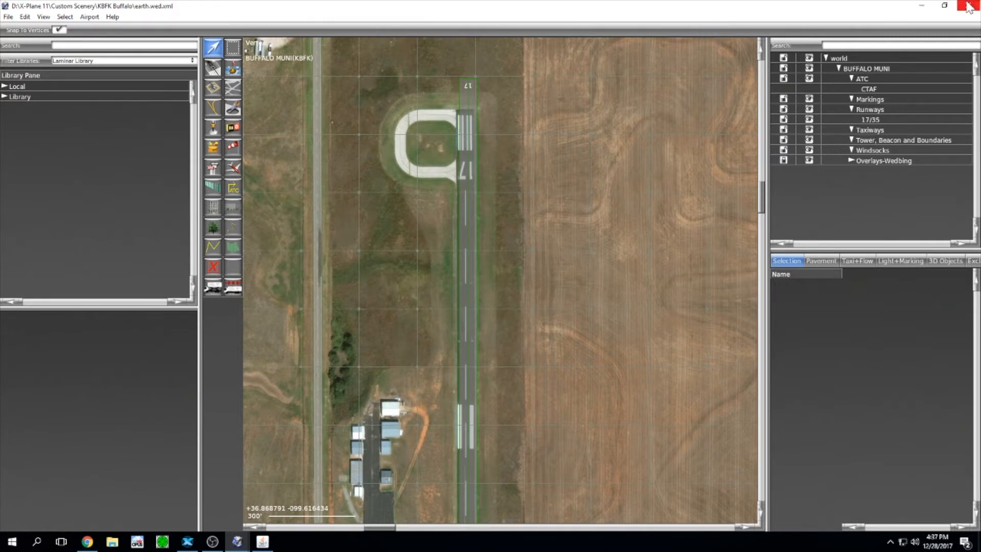
Step: Minimize WorldEditor and bring up the FAA Airport Data & Contact Information page in Chrome
left_click(921, 5)
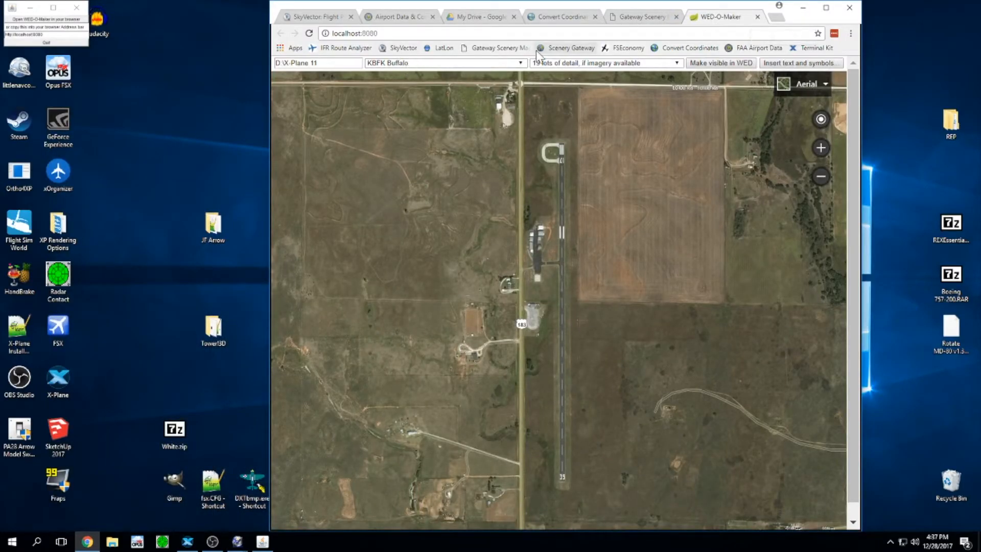
left_click(764, 47)
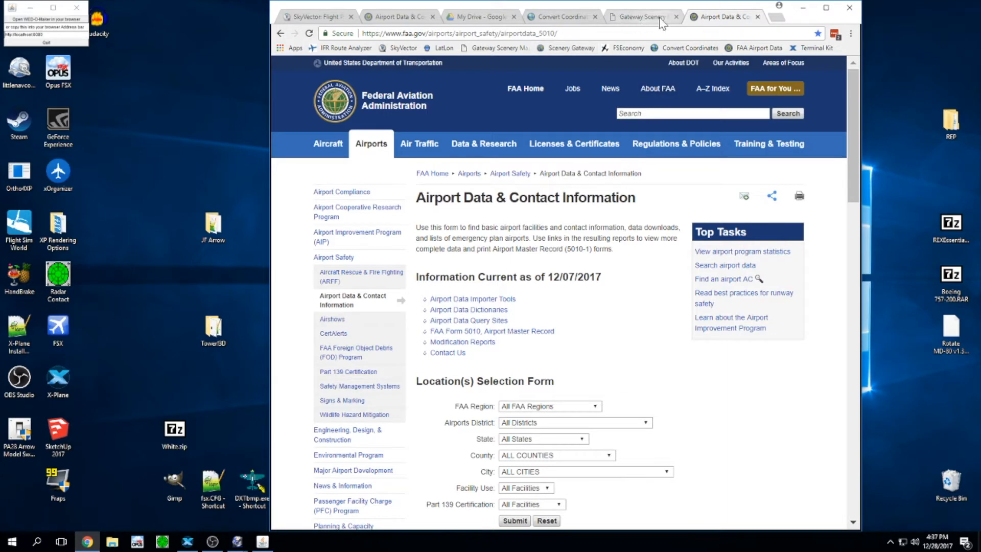
Step: Close the Gateway Scenery tab and set the location form to State OKLAHOMA, City BUFFALO
left_click(675, 17)
scroll(569, 356, "down", 1)
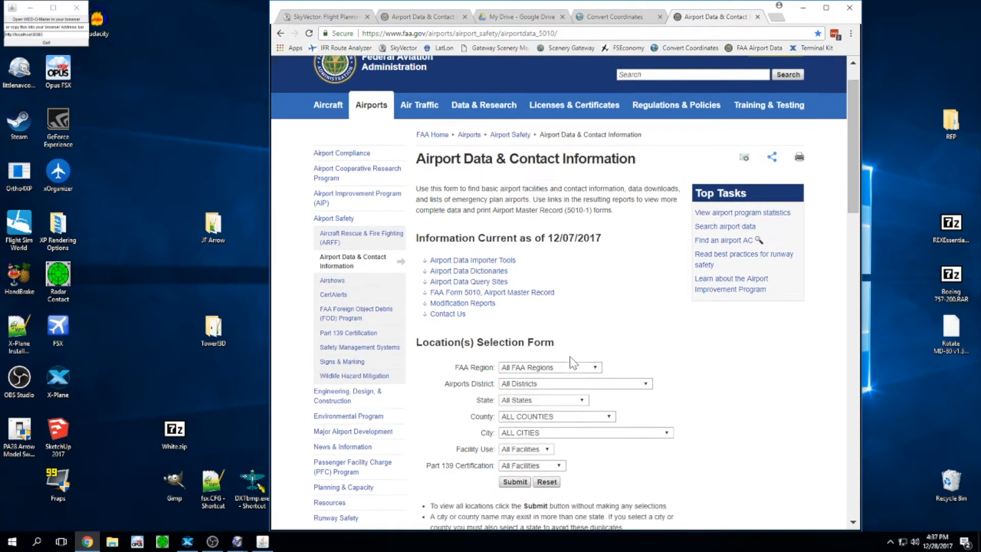
scroll(569, 357, "down", 3)
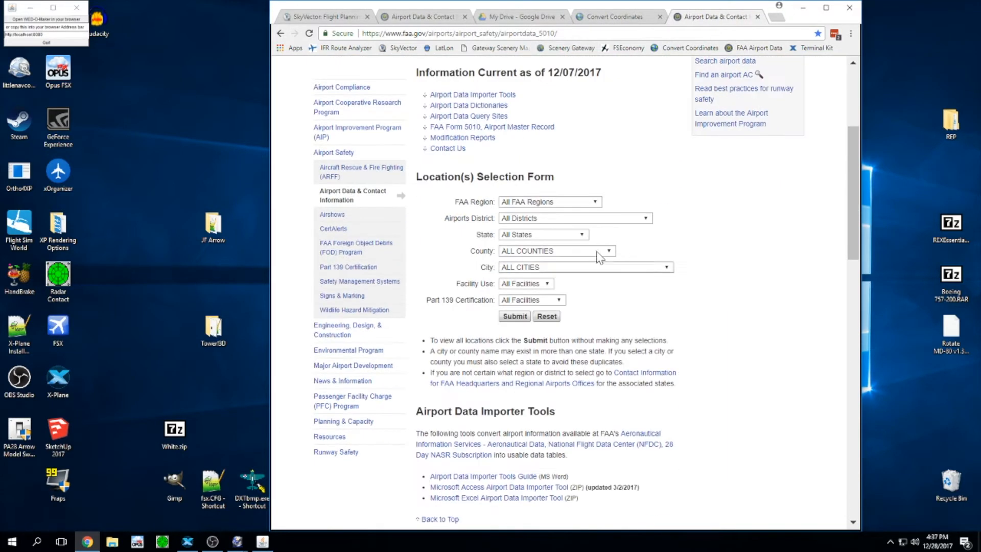
left_click(532, 235)
scroll(524, 368, "down", 5)
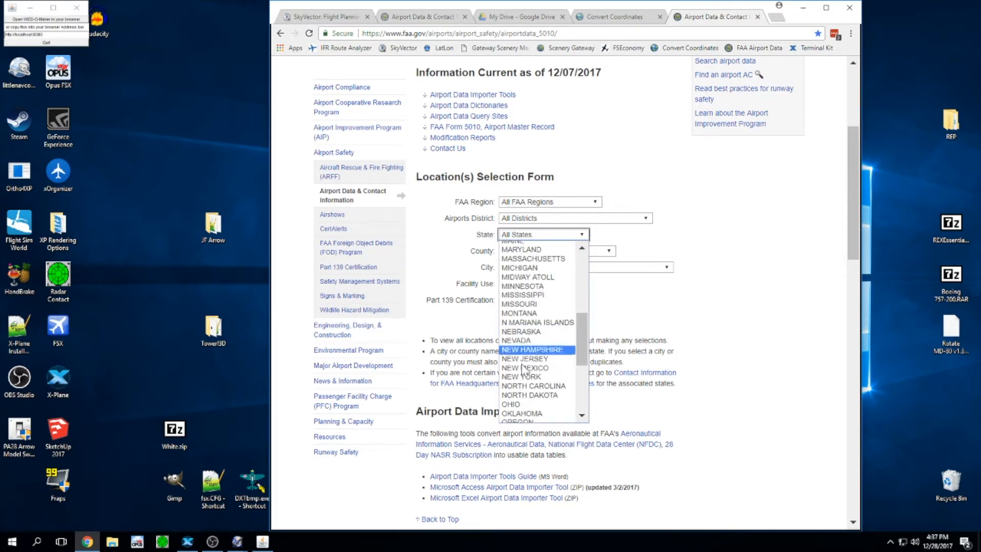
left_click(522, 413)
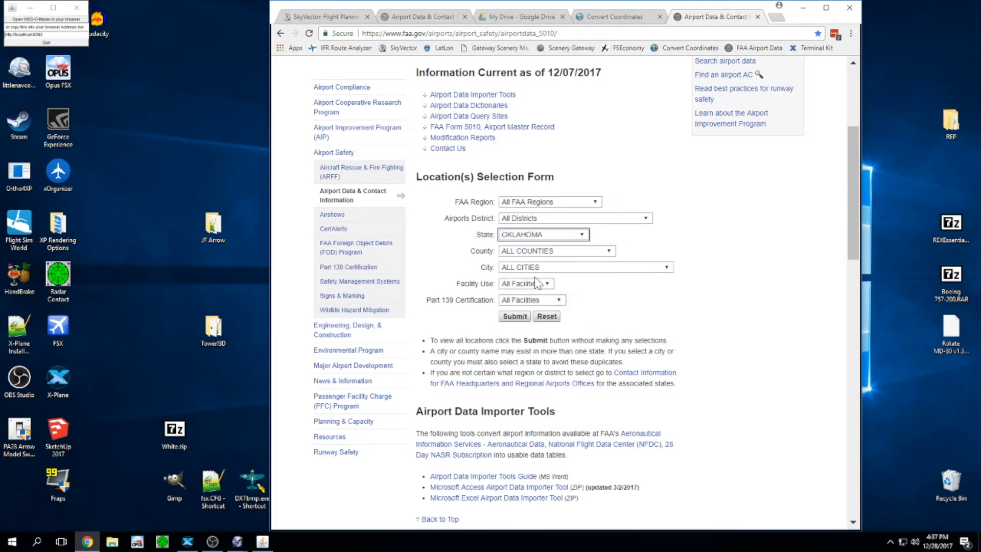
left_click(534, 268)
type("buffalo")
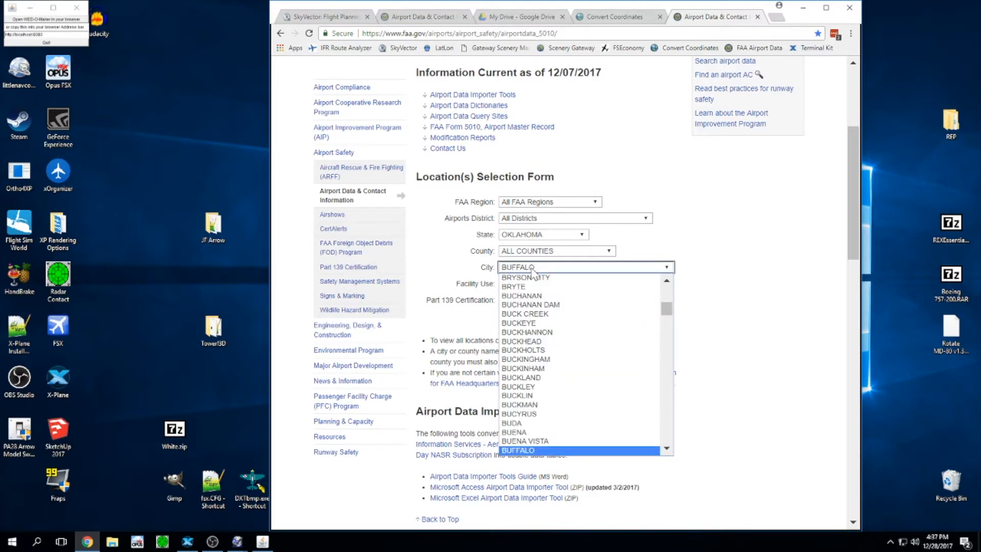
key("Return")
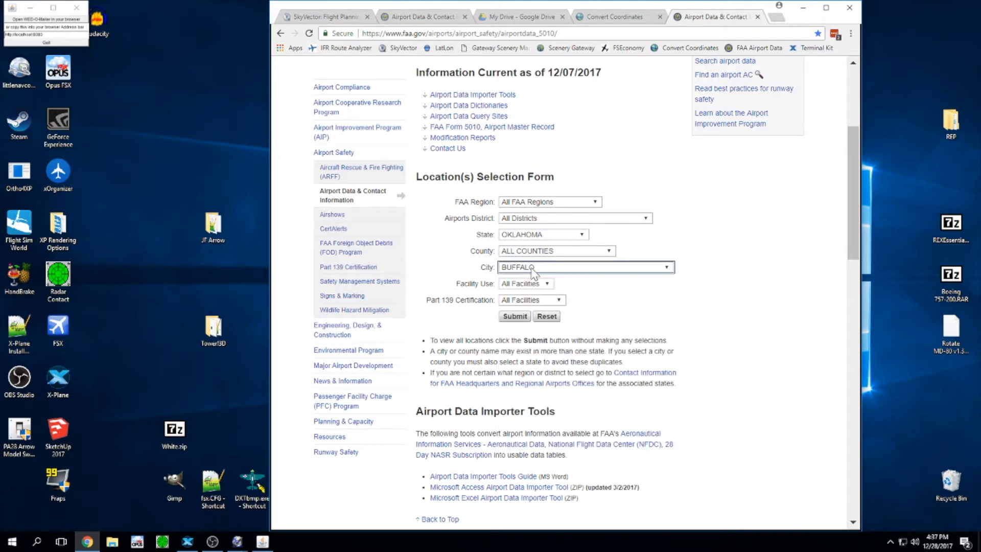
Step: Submit the location search and download the Airport Runways Data file
left_click(521, 321)
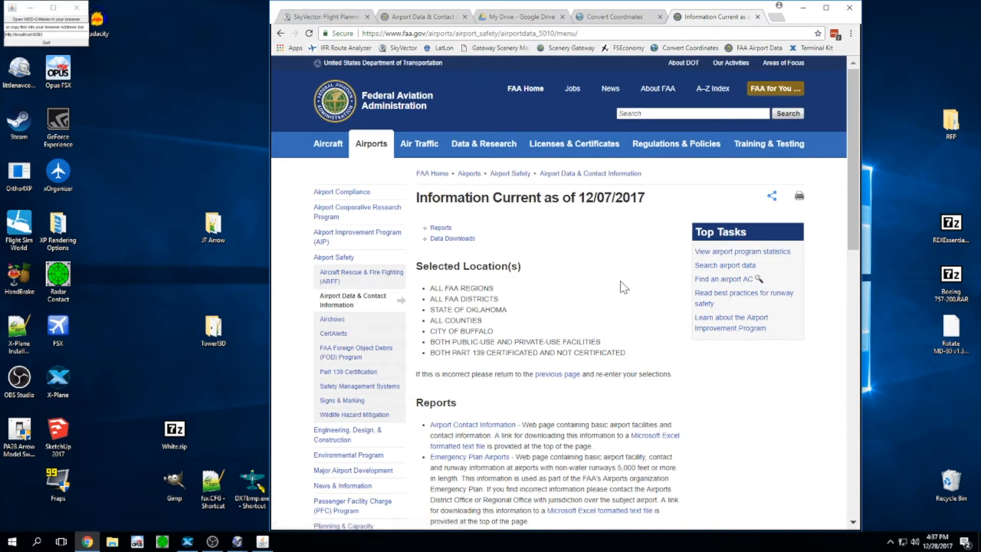
scroll(624, 287, "down", 6)
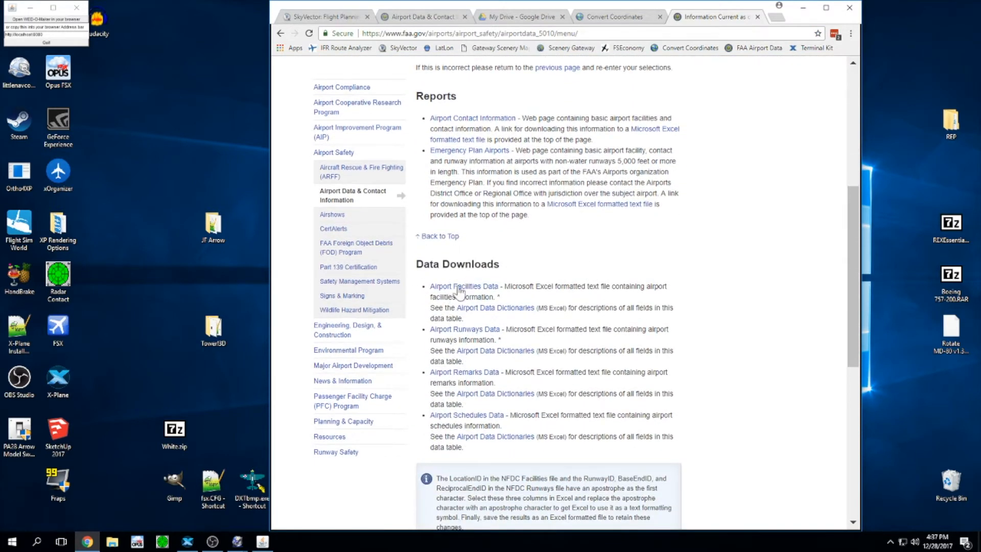
left_click(466, 331)
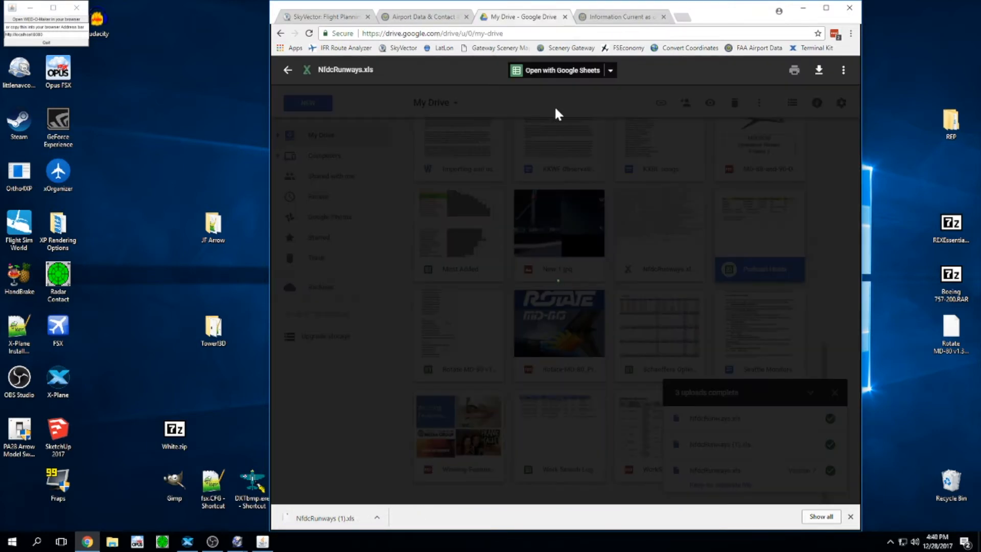
Step: Open NfdcRunways.xls in Sheets to review the 17/35 runway rows, quit WED-O-Maker, and snap Chrome right
left_click(564, 74)
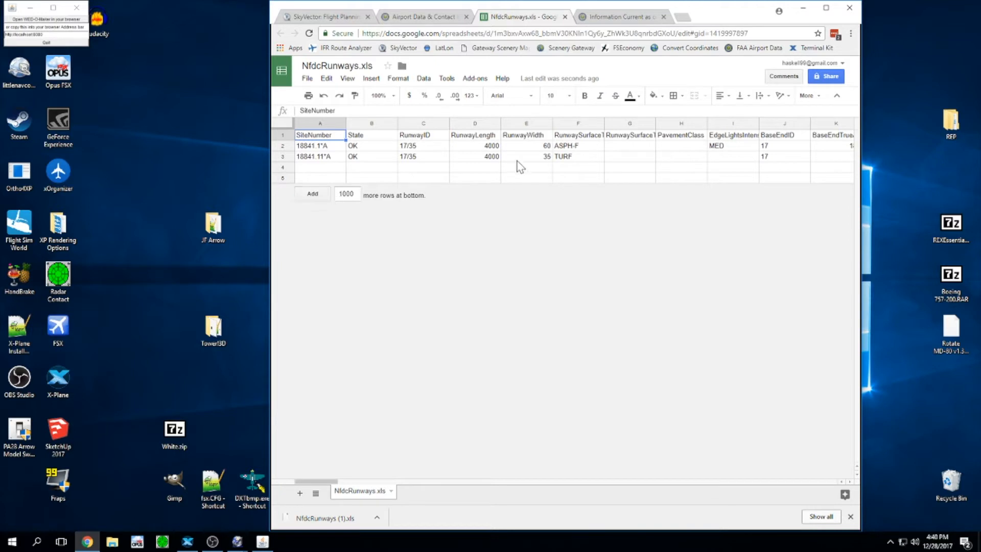
left_click(317, 158)
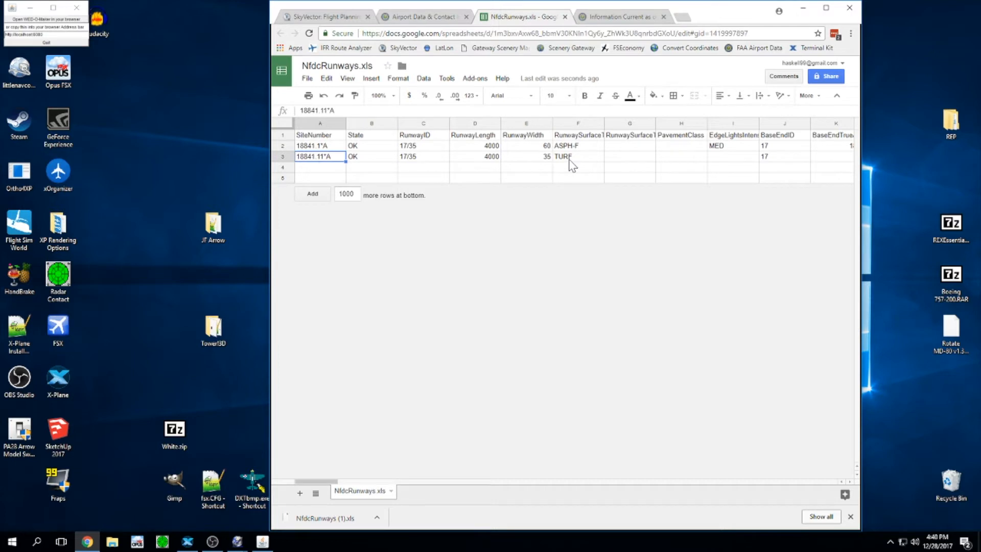
left_click(33, 41)
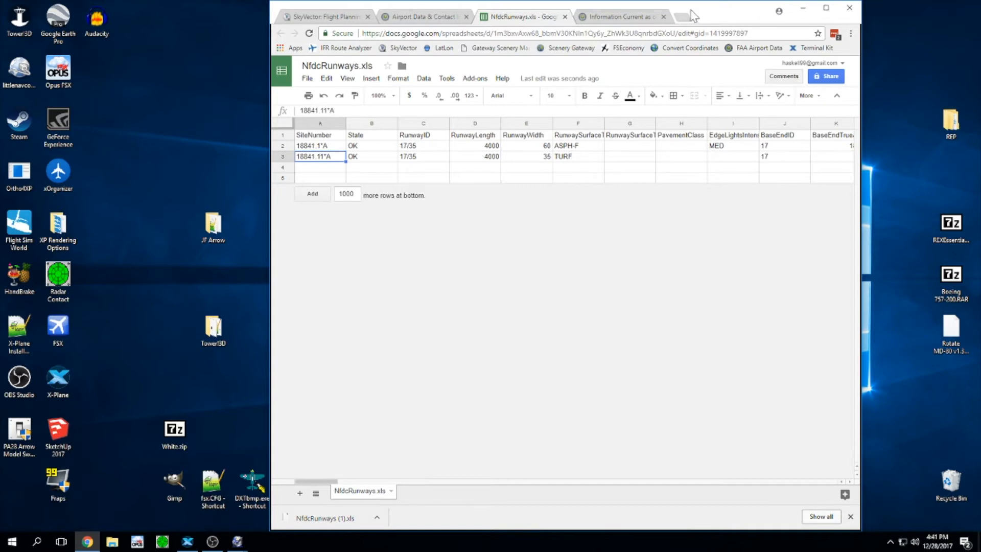
left_click_drag(695, 7, 978, 7)
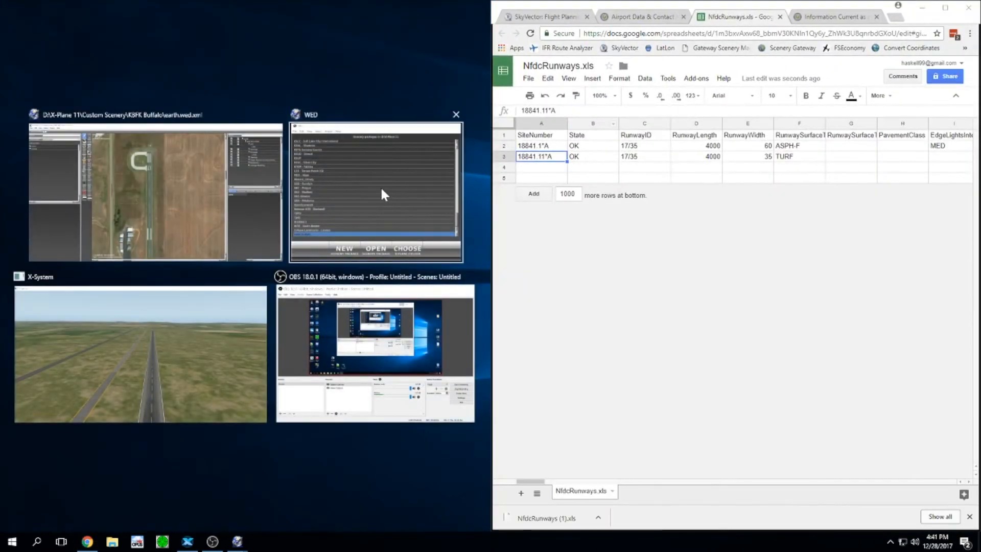
Step: Compare runway 17/35 with the sheet (4000 long, 60 wide, MED lights) and set Edge Lights to MIRL
left_click(182, 166)
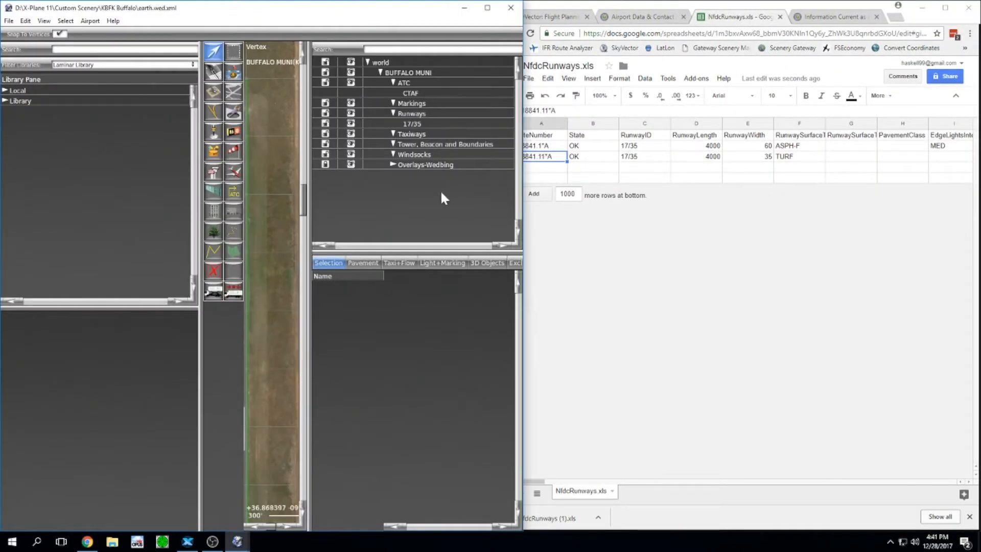
left_click(423, 125)
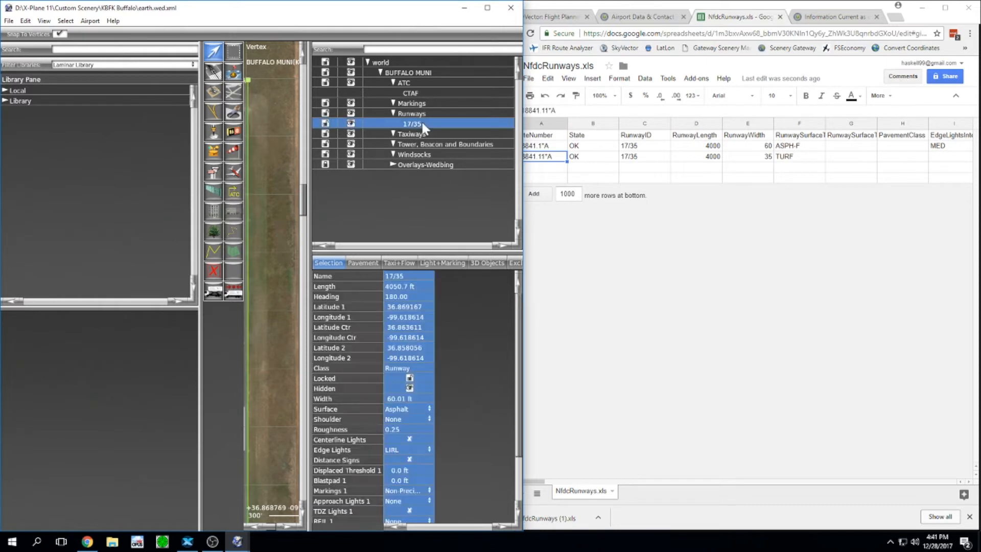
left_click(656, 148)
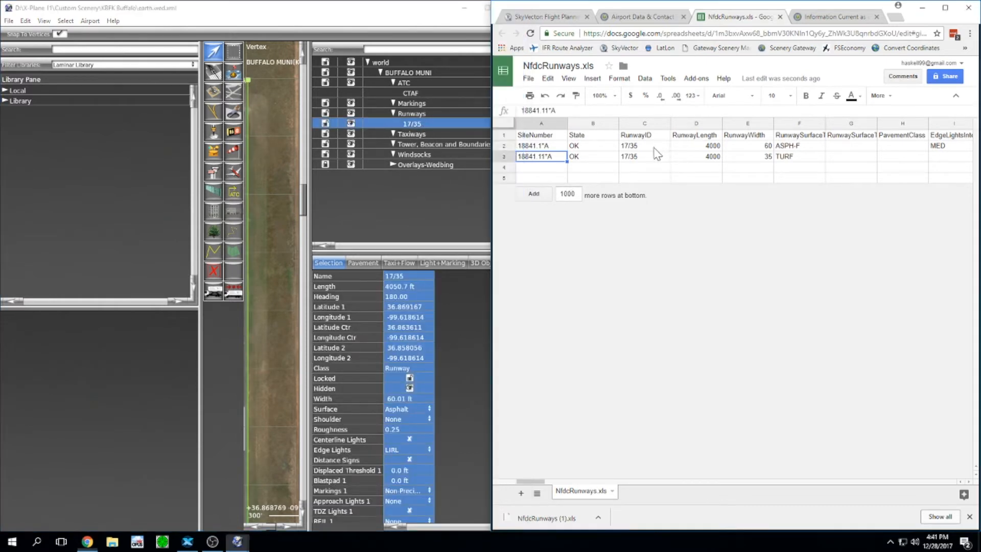
left_click(711, 146)
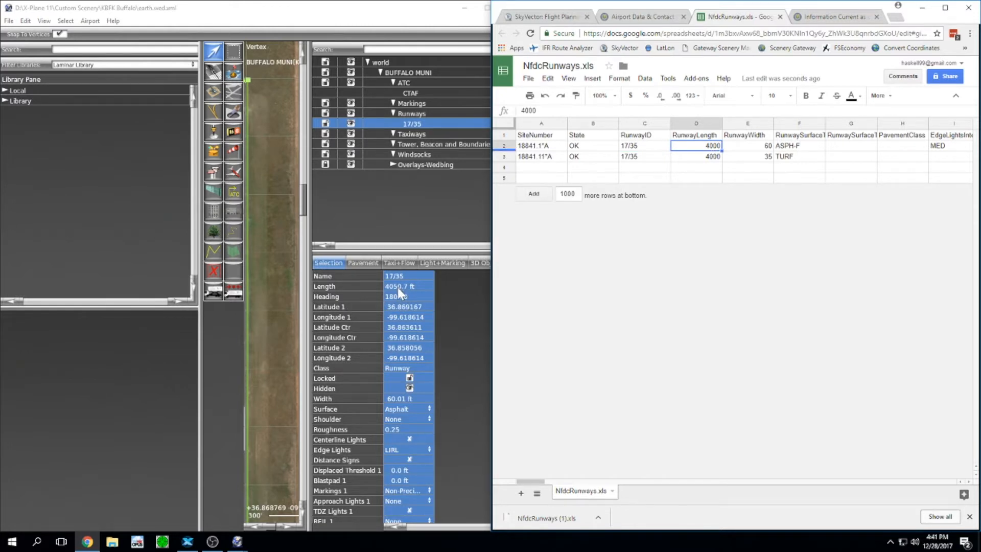
key("Right")
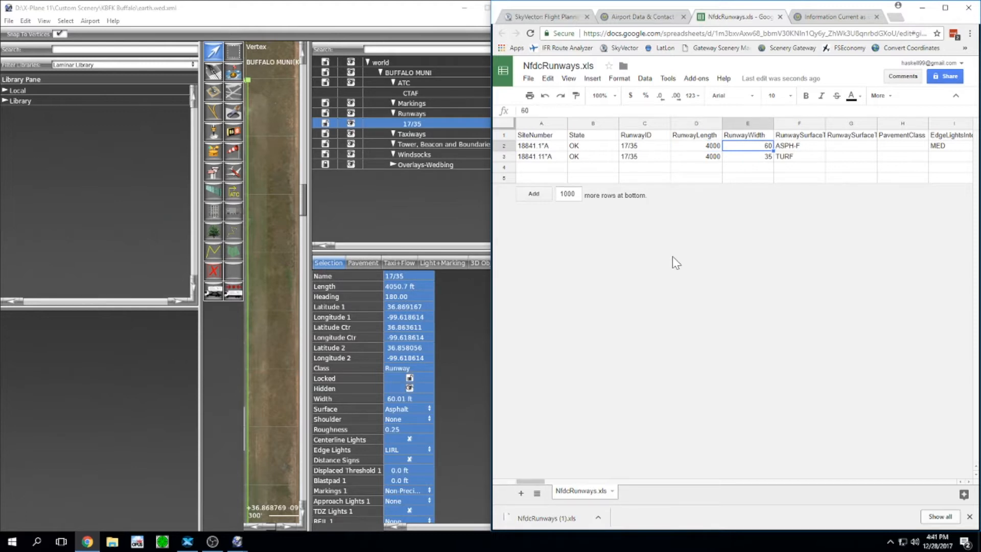
key("Right")
key("Right")
key("Right")
key("Right")
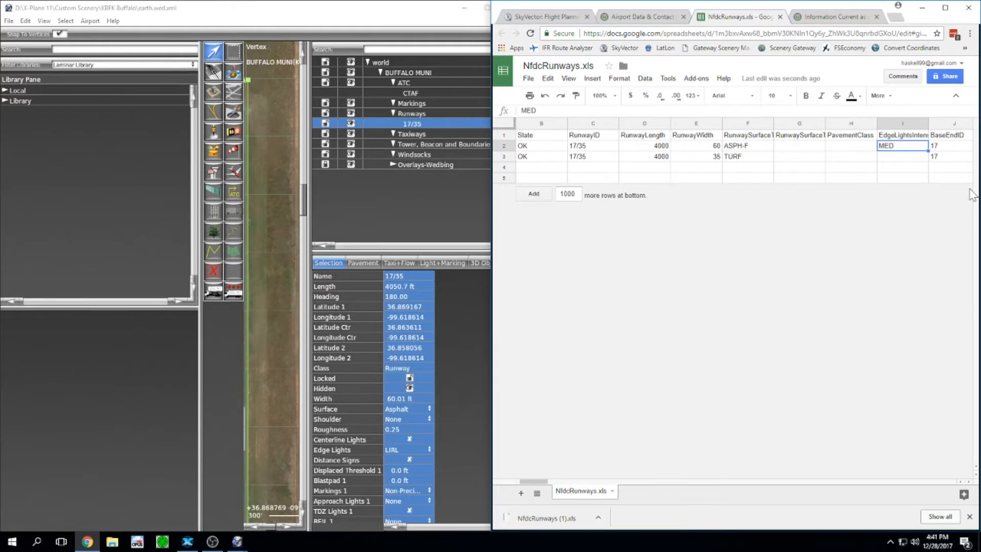
left_click(397, 451)
left_click(398, 450)
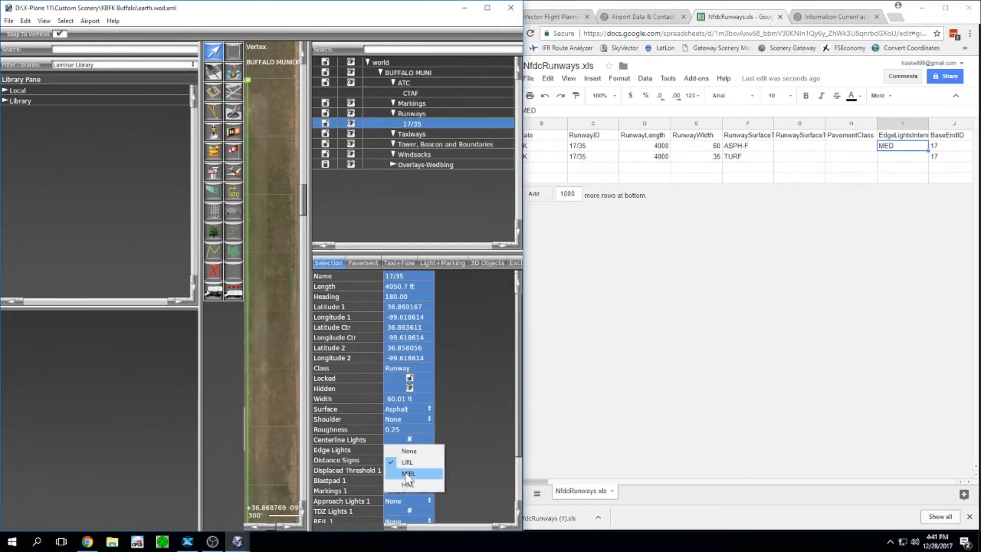
left_click(407, 474)
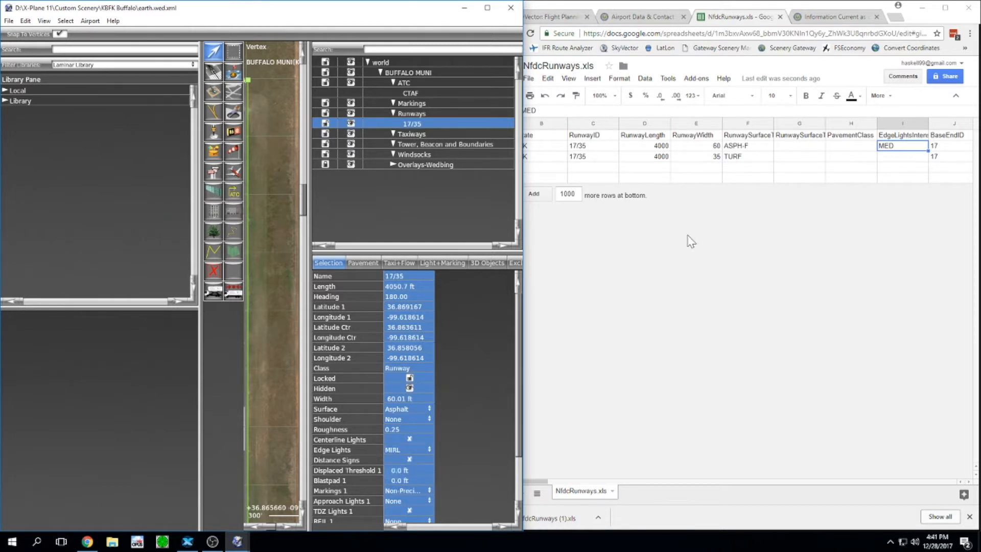
Step: Check the base end alignment 180 and latitude in cell P2, then open a new browser tab
left_click(916, 145)
key("Right")
key("Right")
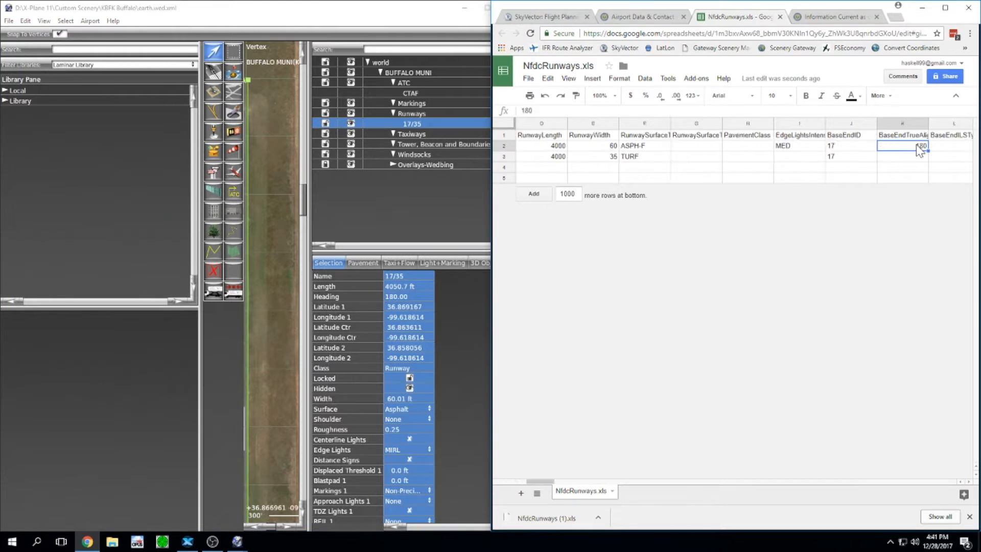
key("Right")
key("Right")
key("Right")
key("Right")
key("Right")
key("Right")
key("Right")
key("Right")
key("Right")
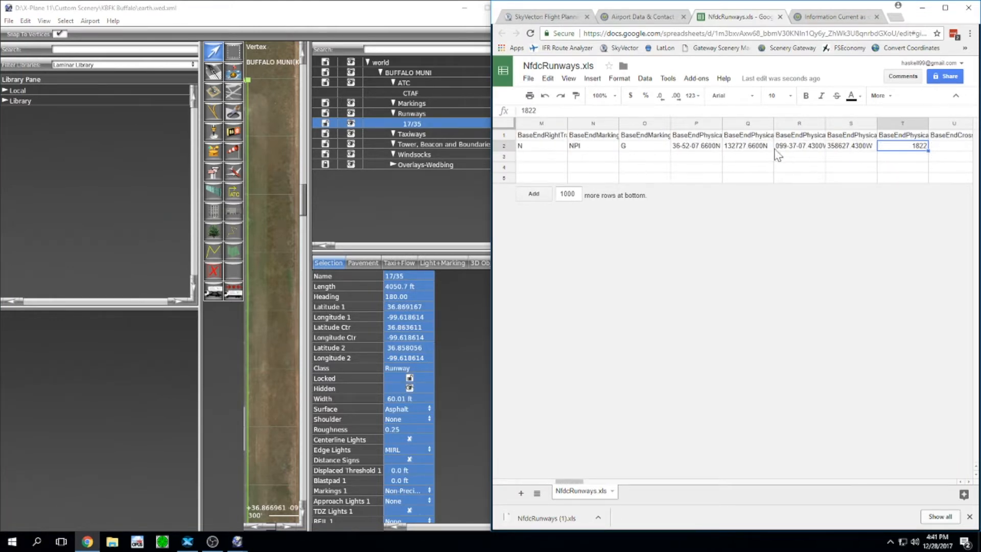
double_click(722, 123)
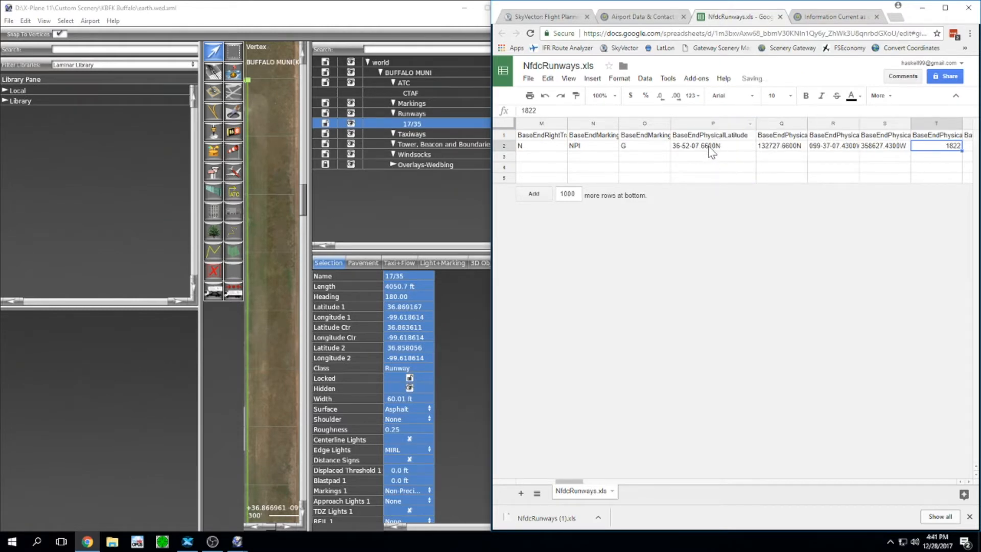
left_click(709, 148)
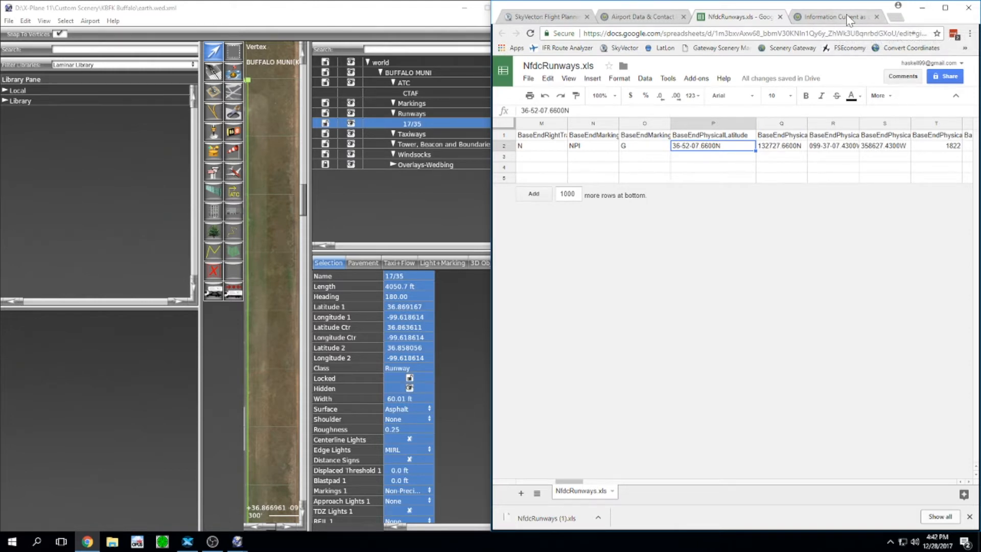
left_click(897, 18)
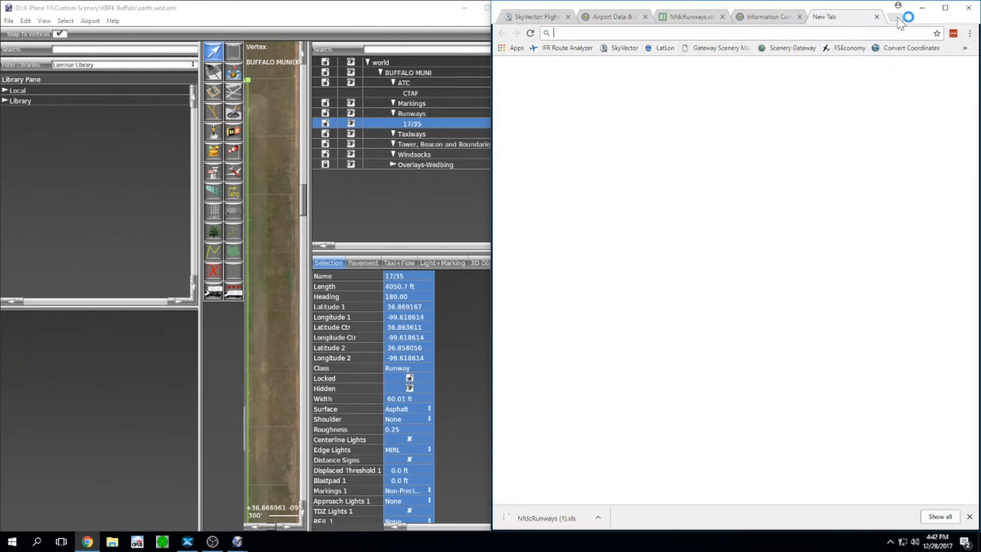
Step: Open Earth Point's converter and paste the base end latitude 36-52-07.6600 from cell P2
left_click(898, 47)
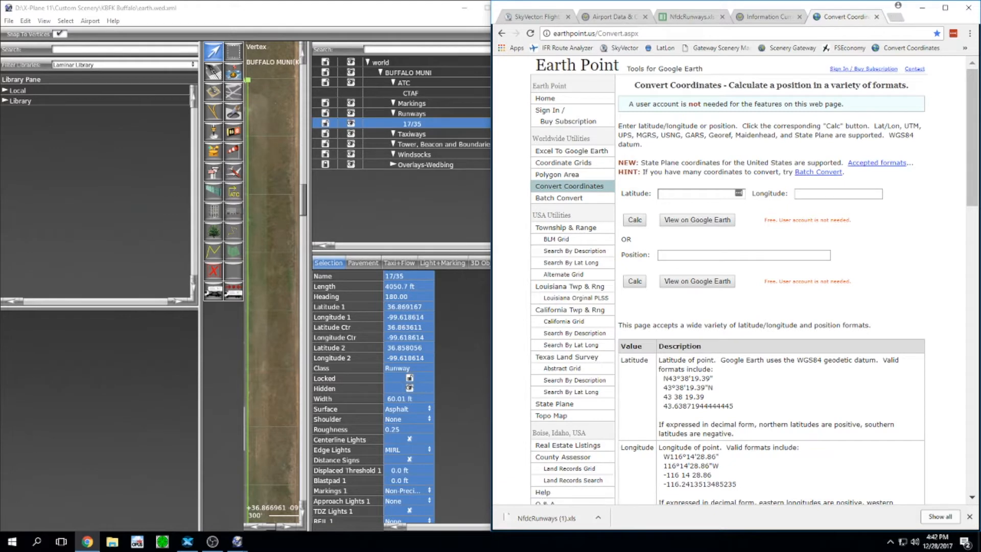
middle_click(751, 20)
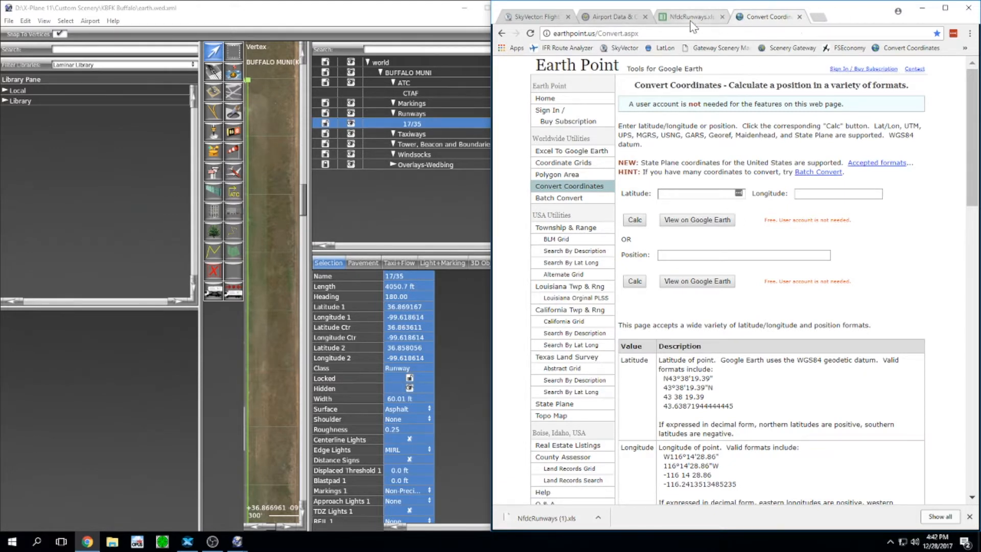
left_click(691, 19)
left_click(660, 148)
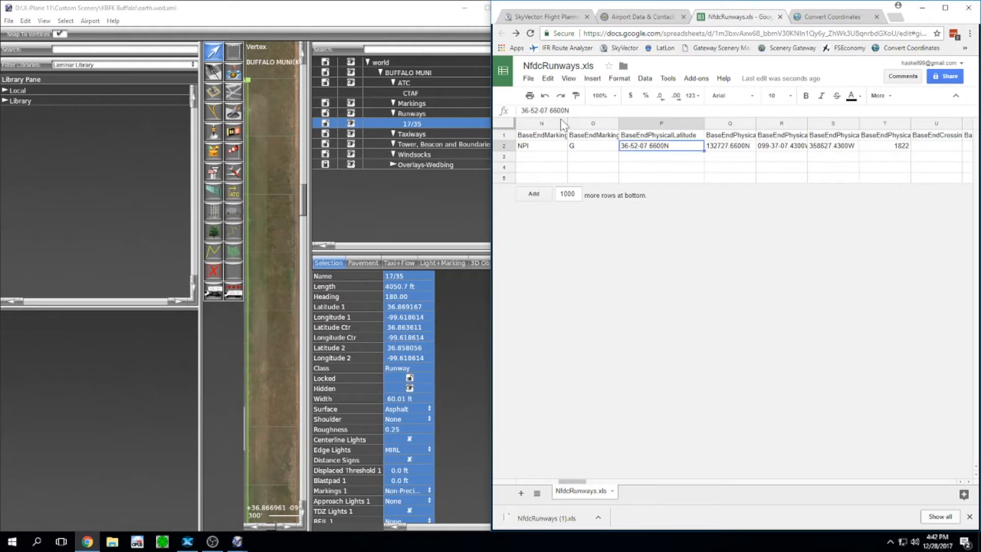
left_click_drag(565, 110, 515, 112)
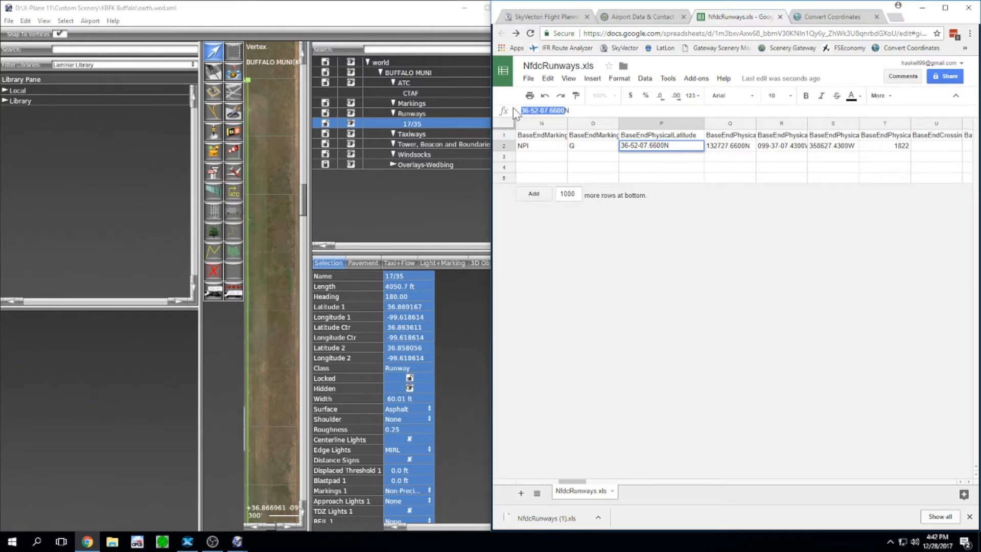
key("ctrl+c")
left_click(808, 18)
left_click(689, 194)
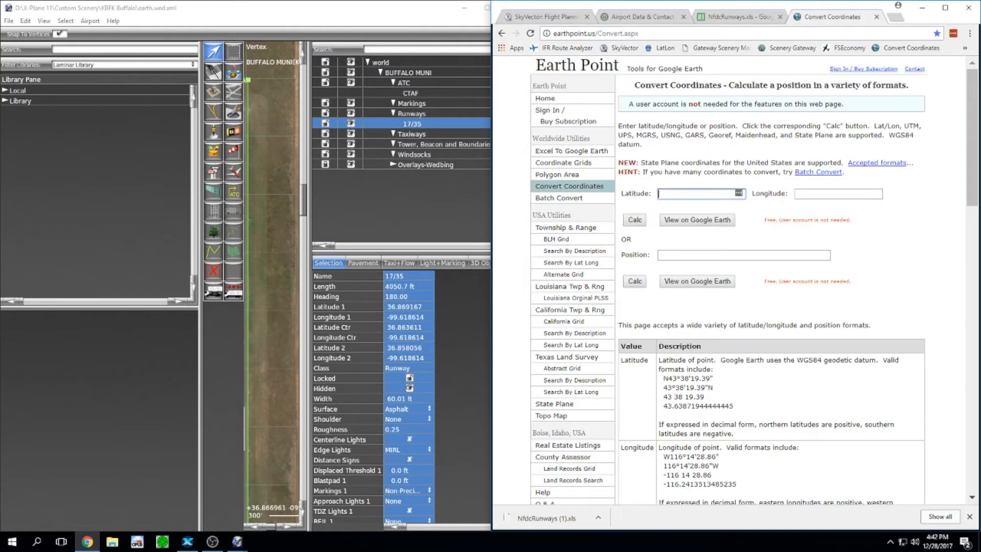
key("ctrl+v")
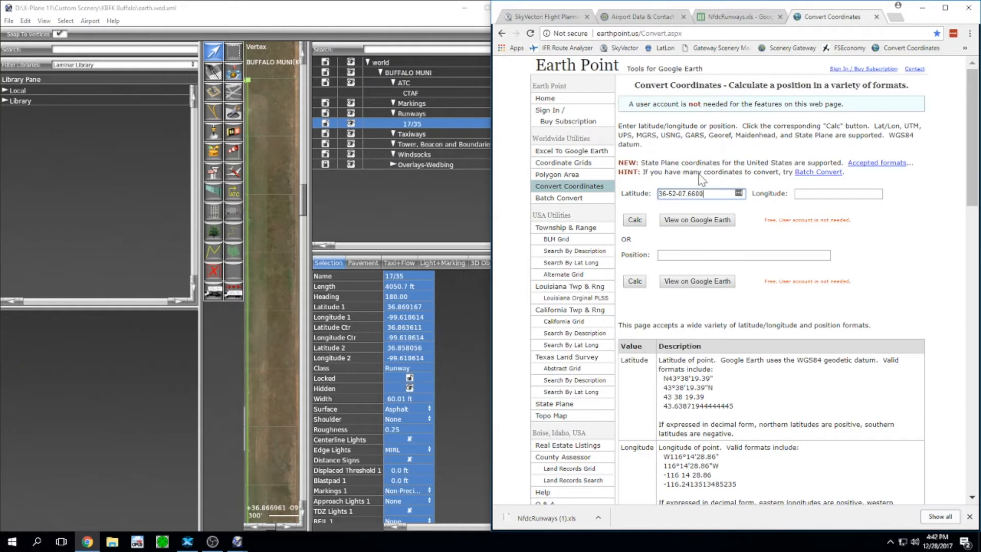
Step: Enter longitude -099-37-07.4300 from cell R2 and calculate decimal 36.8687944, -099.6187306
left_click(735, 16)
left_click(770, 147)
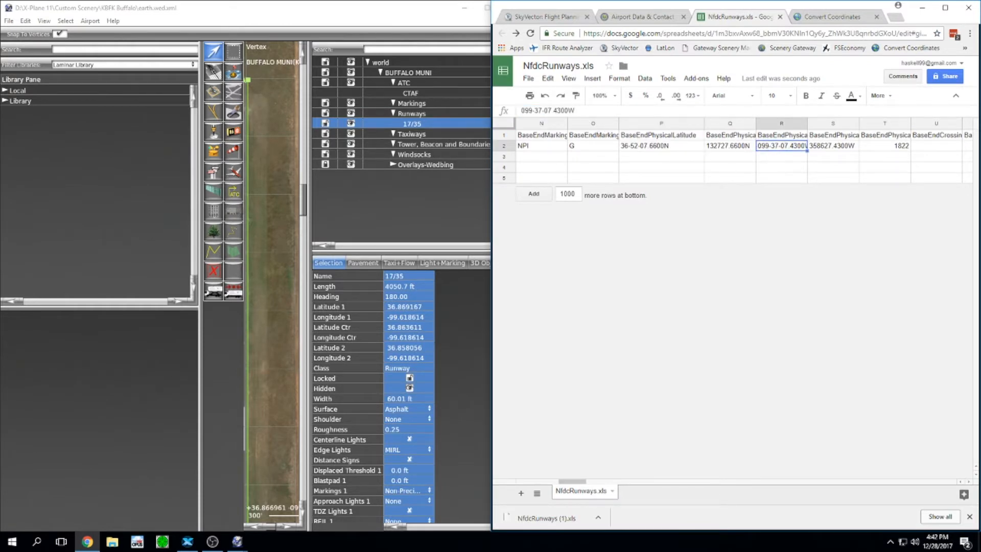
left_click_drag(568, 111, 513, 111)
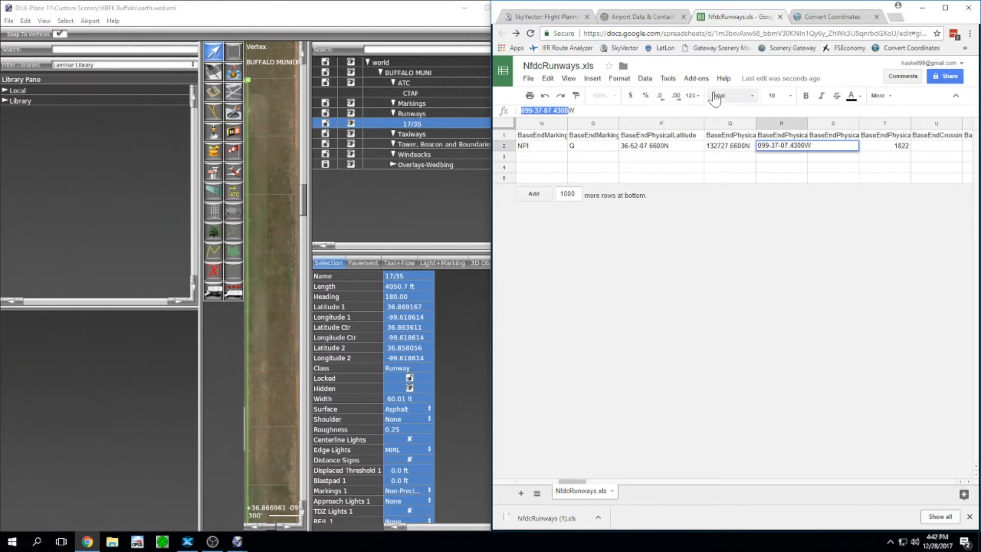
left_click(814, 20)
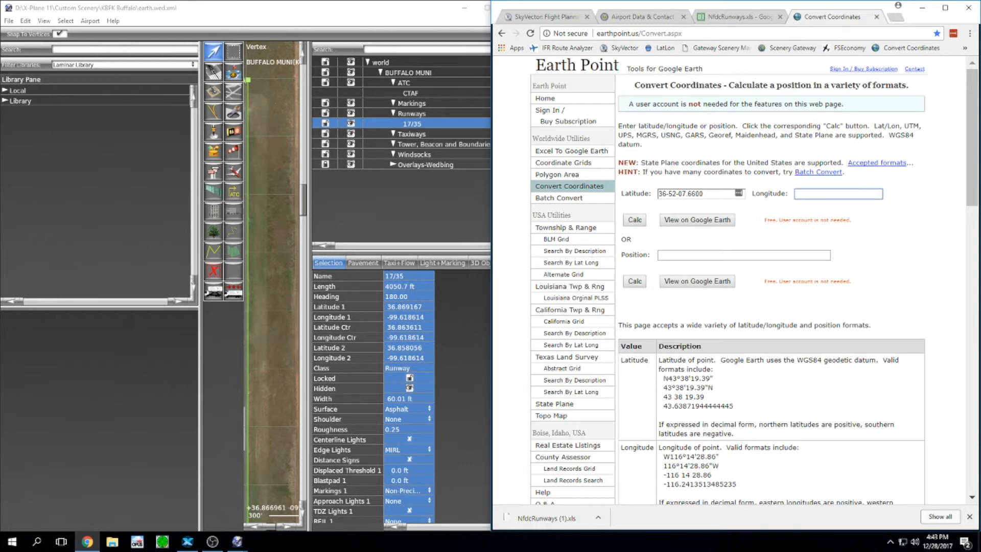
type("-")
key("ctrl+v")
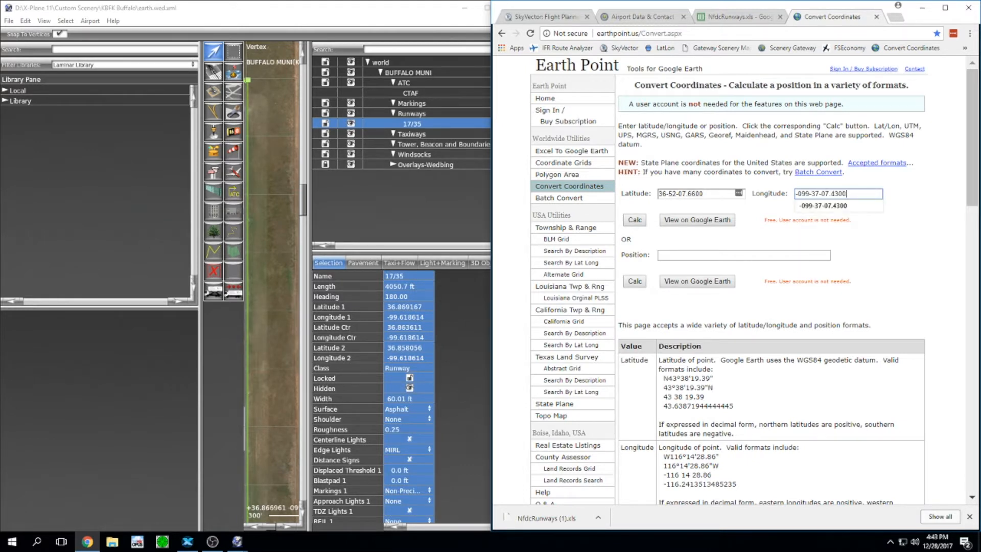
key("Tab")
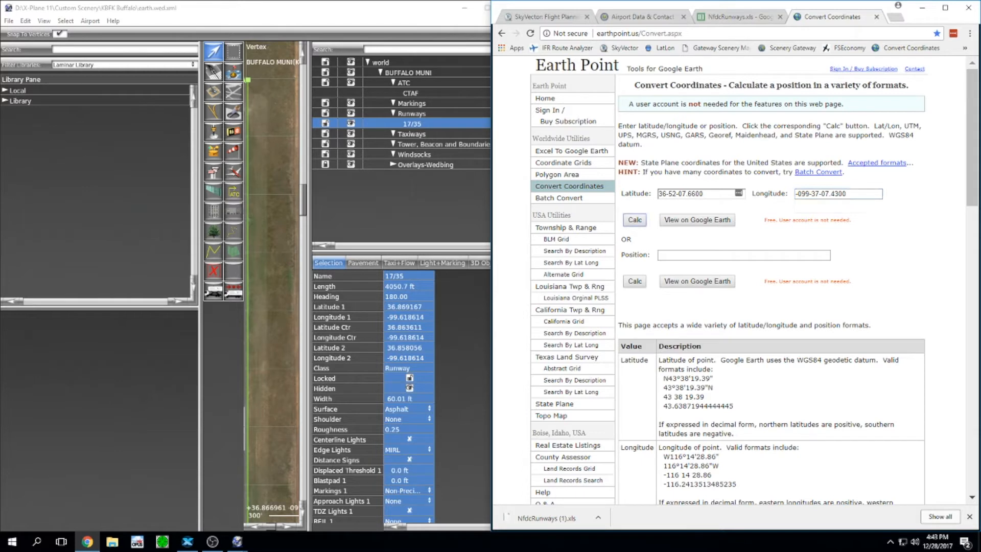
left_click(636, 223)
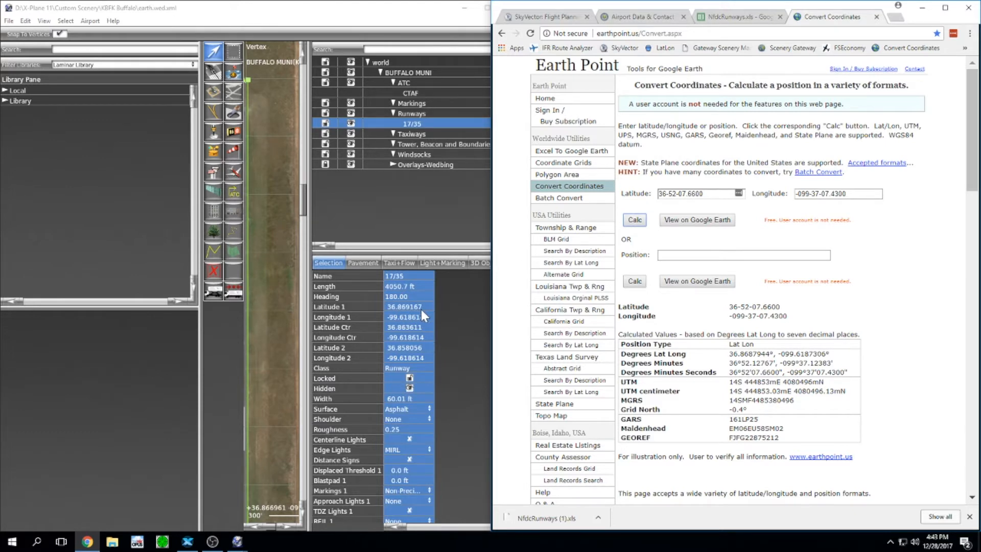
left_click_drag(200, 280, 88, 286)
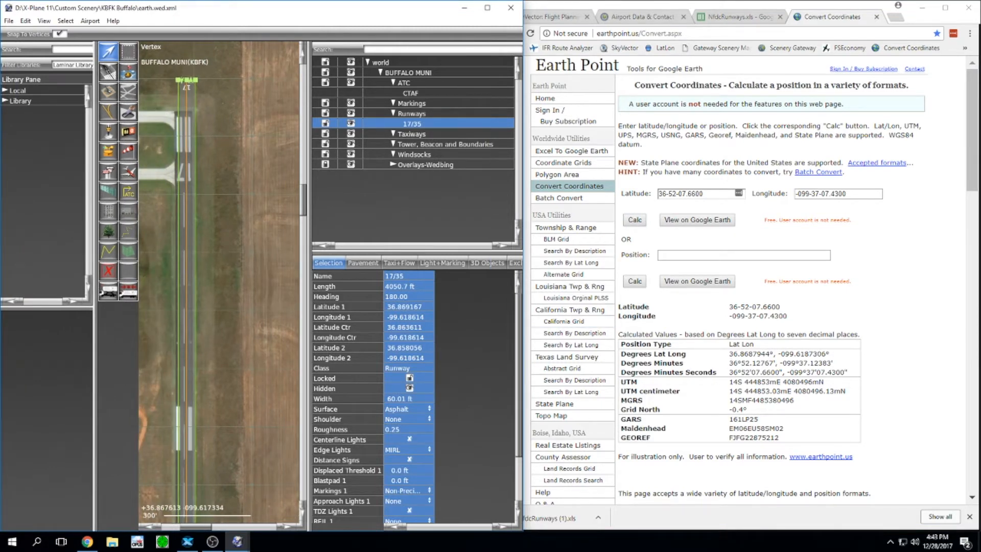
Step: Paste 36.8687944 into Latitude 1 and -099.6187306 into Longitude 1 of runway 17/35
left_click_drag(769, 354, 729, 354)
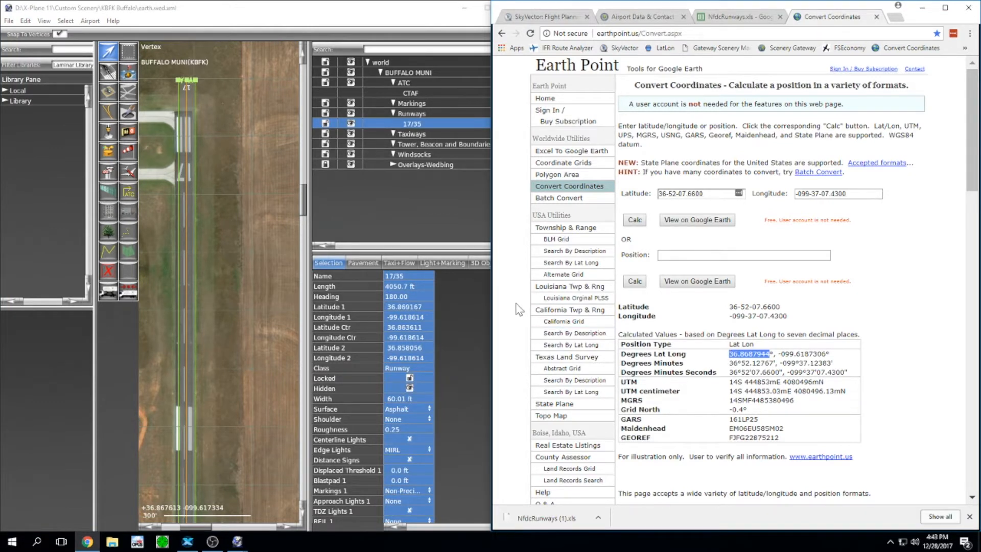
double_click(420, 306)
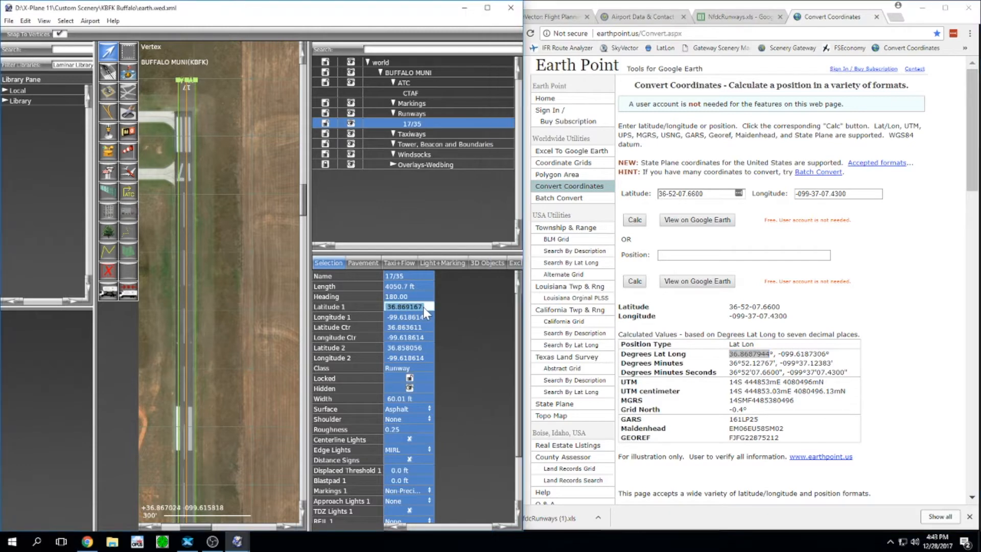
key("ctrl+v")
key("Return")
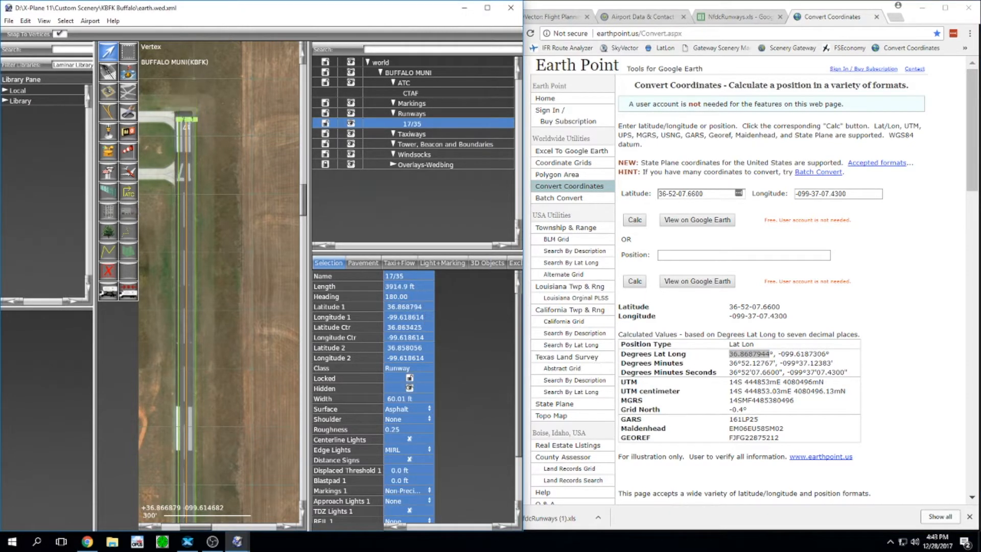
left_click_drag(827, 354, 777, 353)
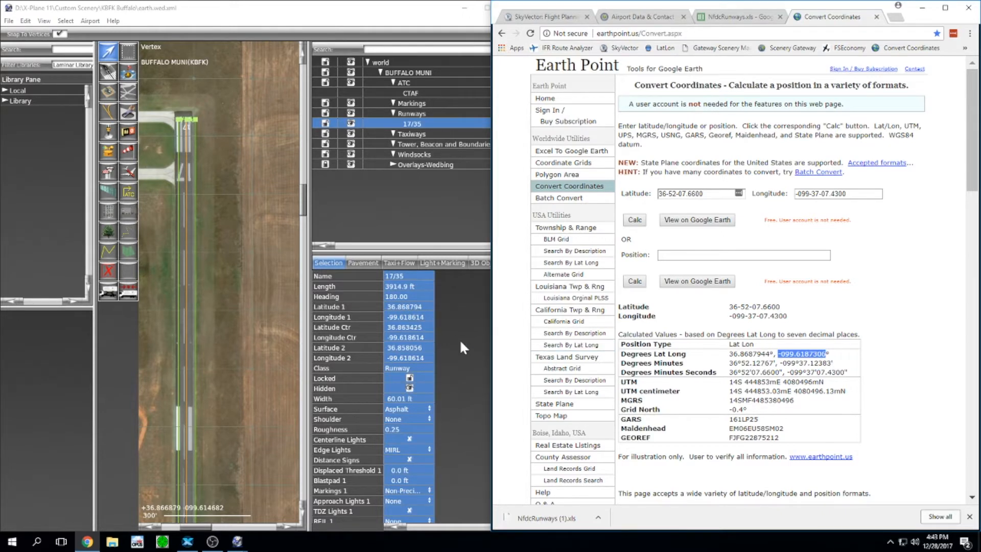
left_click(429, 316)
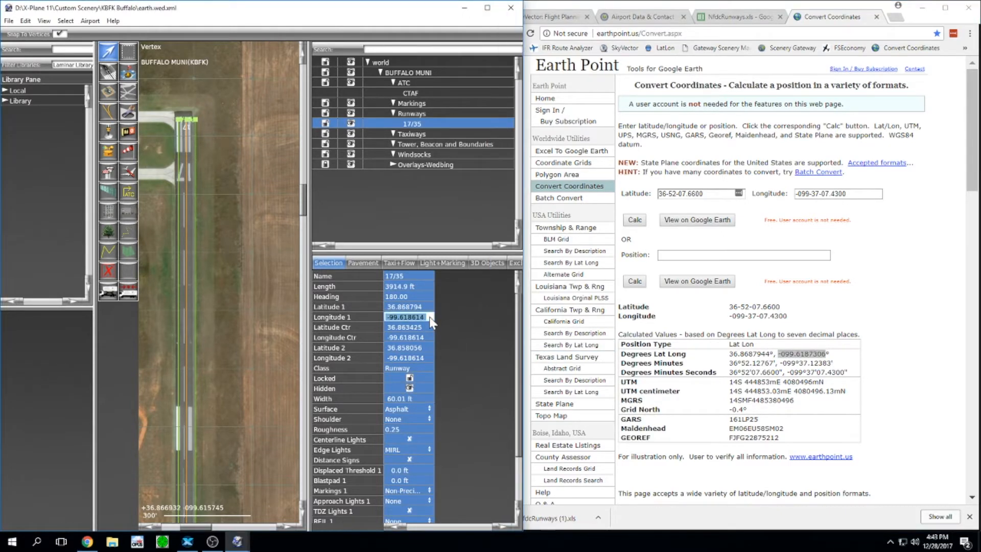
key("ctrl+v")
key("Return")
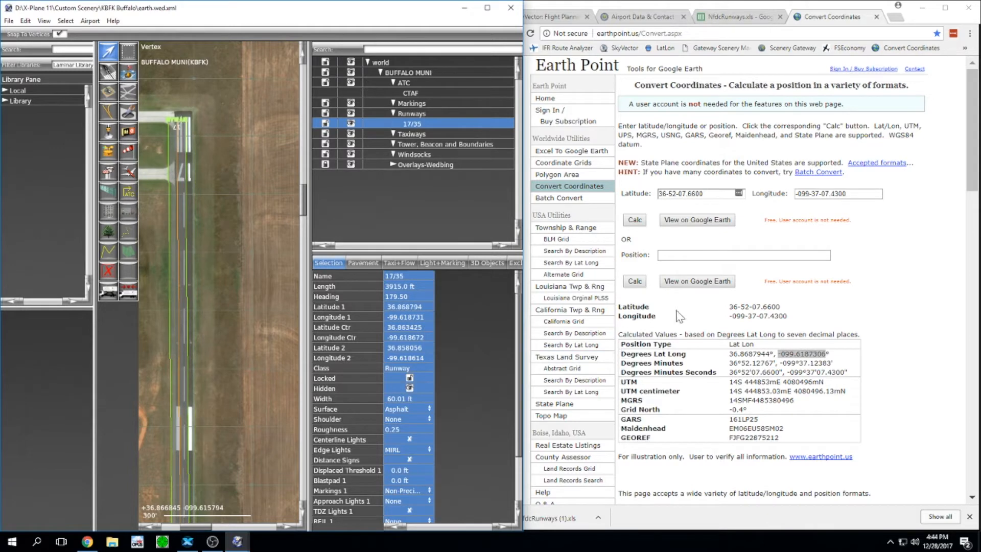
left_click(725, 17)
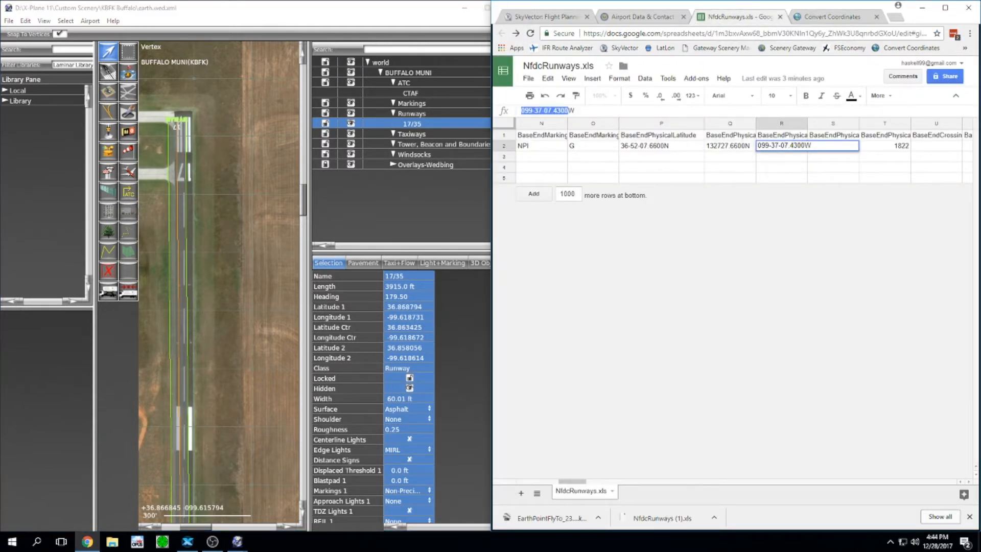
Step: Copy reciprocal end latitude 36-51-28.1100 from cell AX2 into Earth Point's Latitude field
left_click(781, 146)
left_click(867, 150)
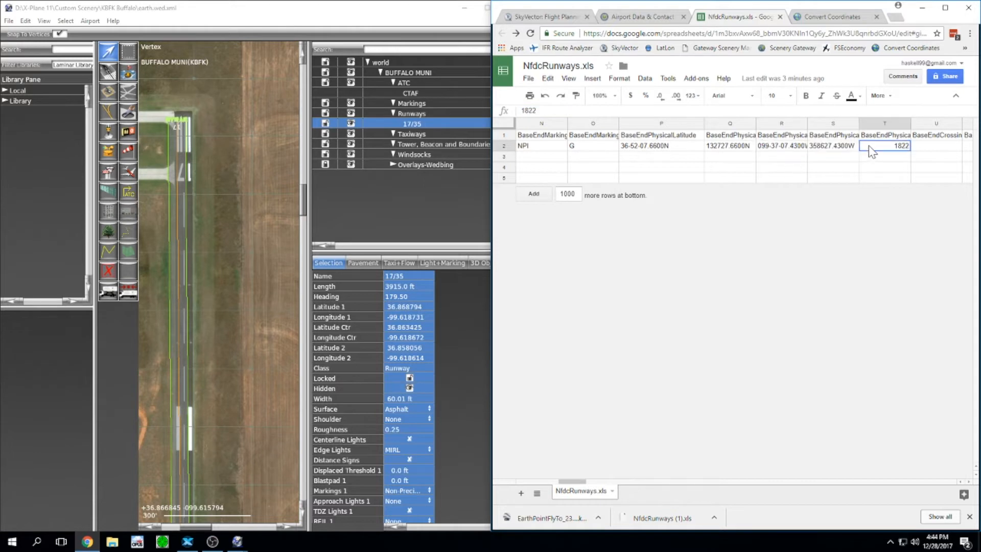
key("Tab")
key("Tab")
key("Tab")
key("Tab")
key("Tab")
key("Tab")
key("Tab")
key("Tab")
key("Tab")
key("Tab")
key("Tab")
key("Tab")
key("Tab")
key("Tab")
key("Tab")
key("Tab")
key("Tab")
key("Tab")
key("Tab")
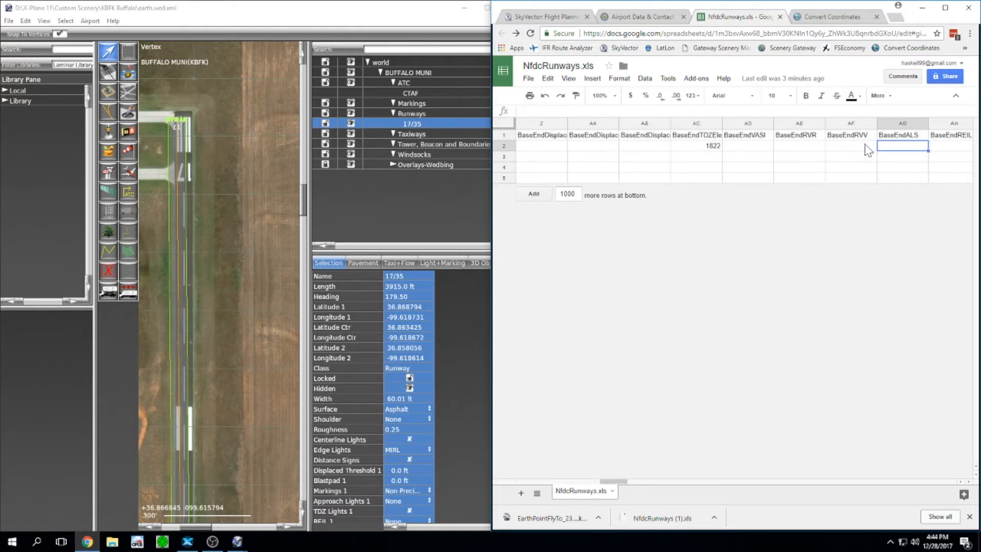
key("Tab")
key("Tab")
key("Tab")
key("Tab")
key("Tab")
key("Tab")
key("Tab")
key("Tab")
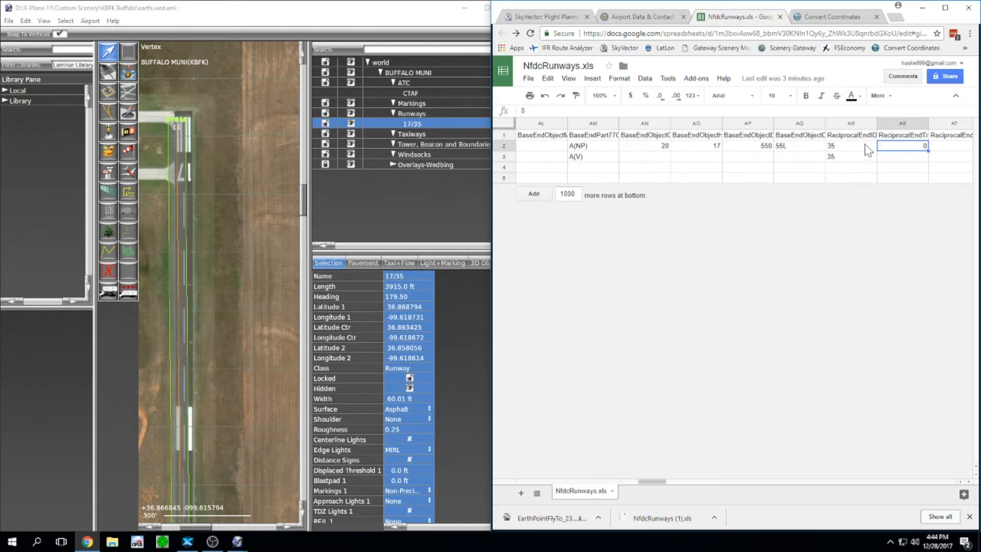
key("Tab")
key("Tab")
key("Tab")
key("Tab")
key("Tab")
key("Tab")
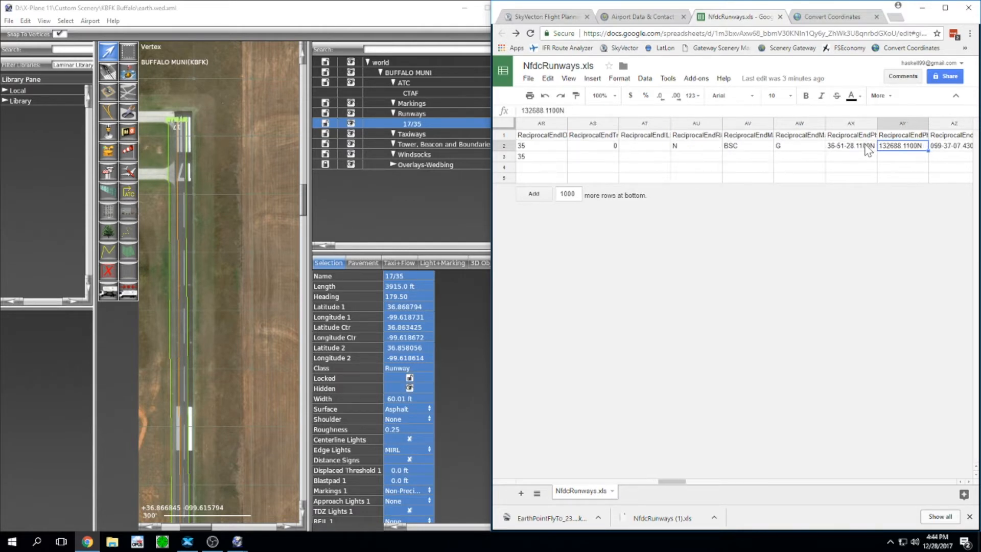
key("Tab")
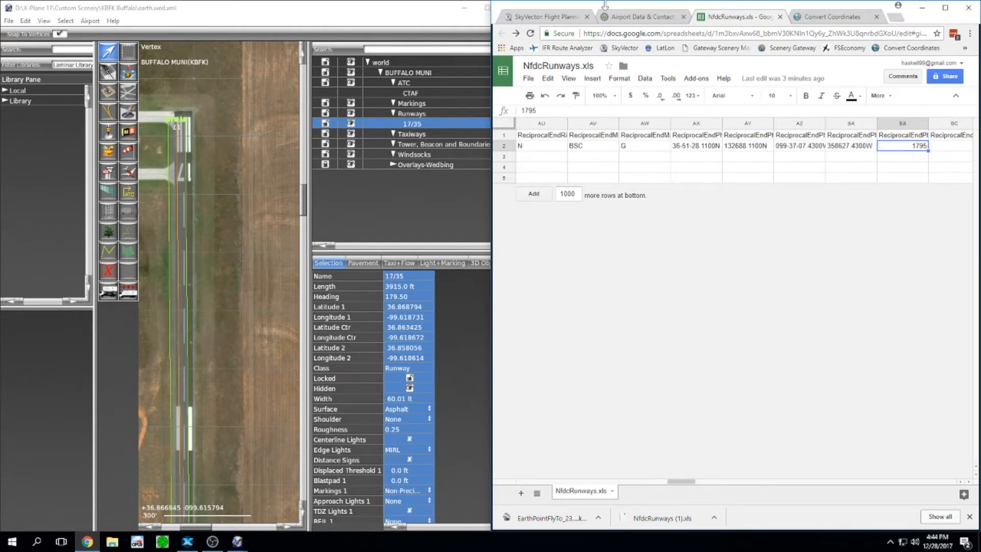
left_click(698, 147)
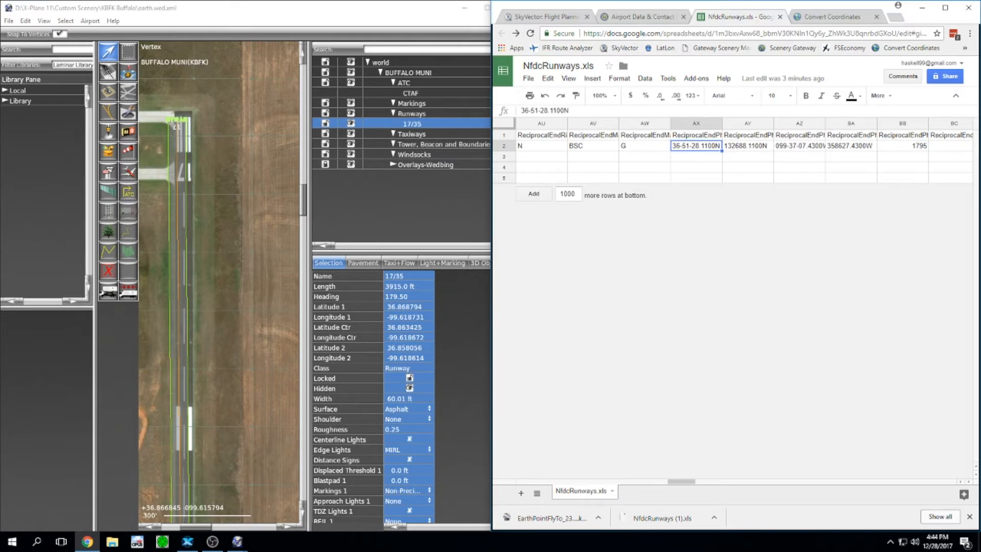
left_click_drag(564, 110, 516, 110)
key("ctrl+c")
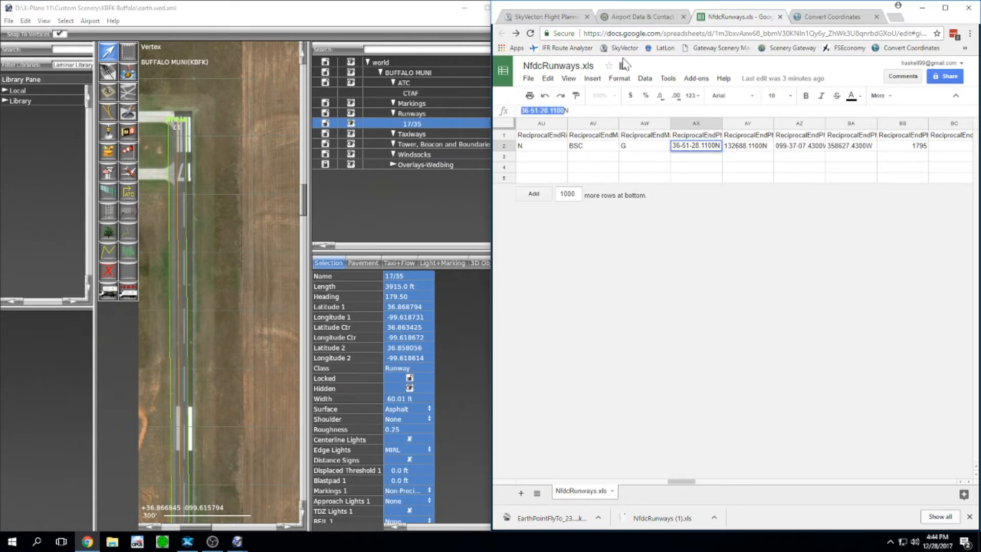
left_click(822, 23)
triple_click(679, 193)
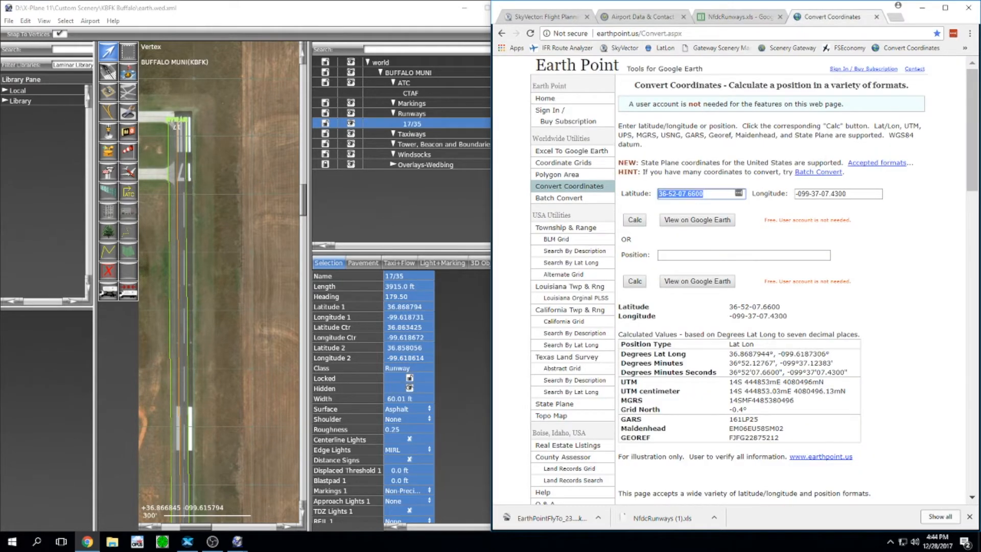
key("ctrl+v")
Step: Enter longitude -099-37-07.4300 from cell AZ2 and calculate the decimal position
left_click(718, 16)
left_click(805, 147)
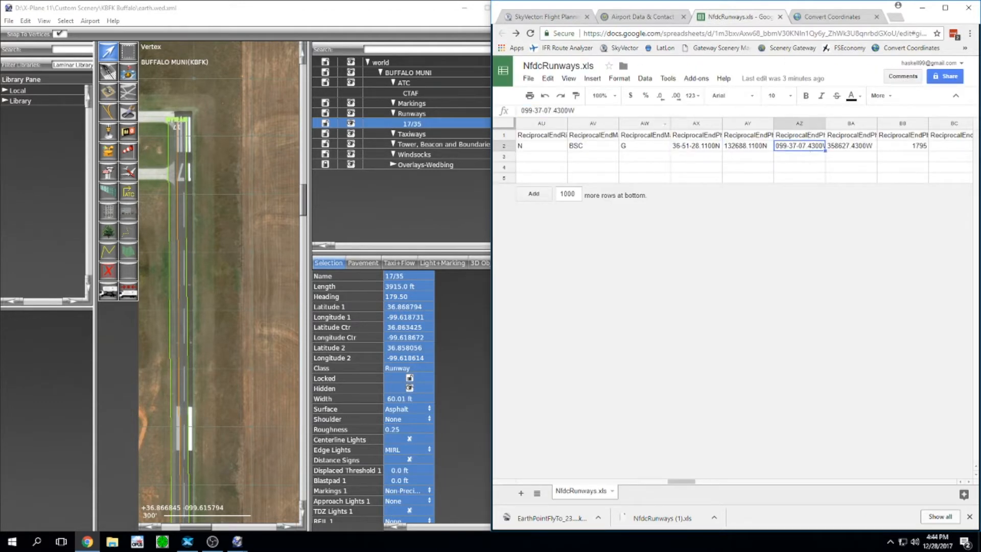
left_click_drag(569, 111, 506, 110)
key("ctrl+c")
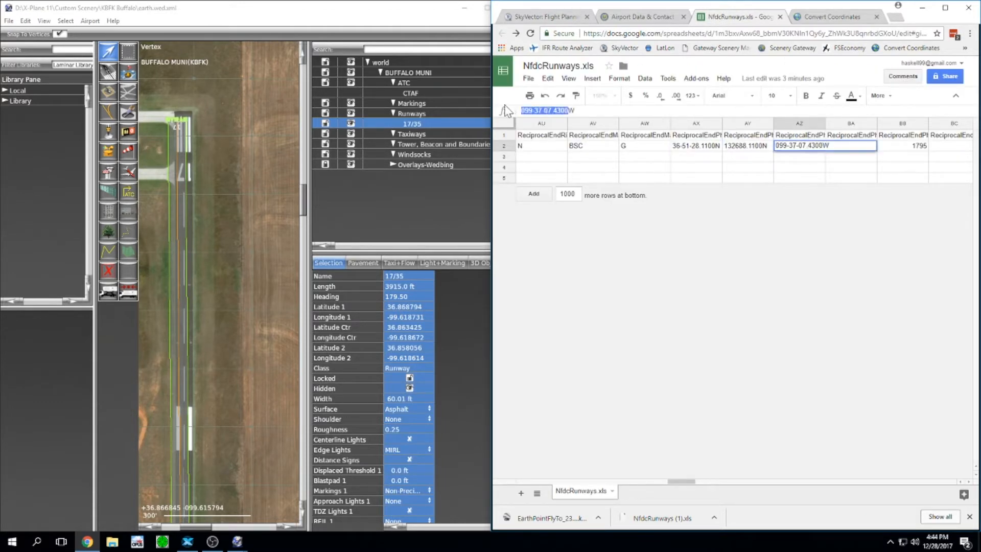
left_click(833, 17)
left_click_drag(850, 193, 767, 189)
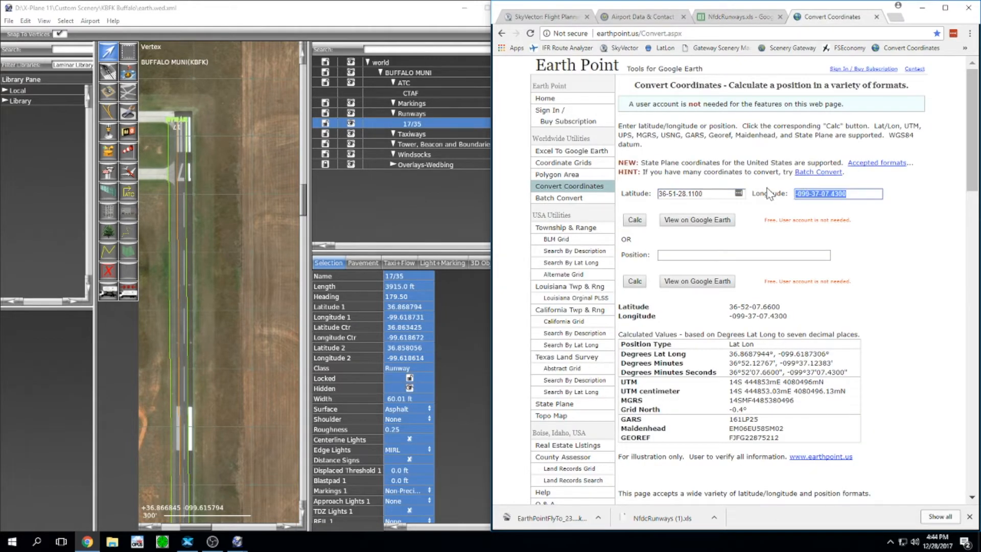
type("-")
key("ctrl+v")
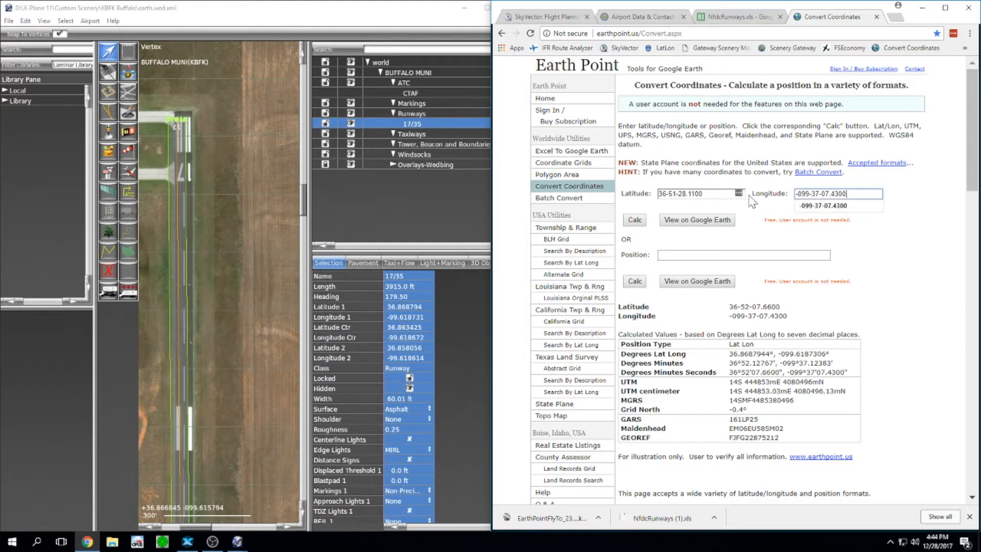
left_click(635, 222)
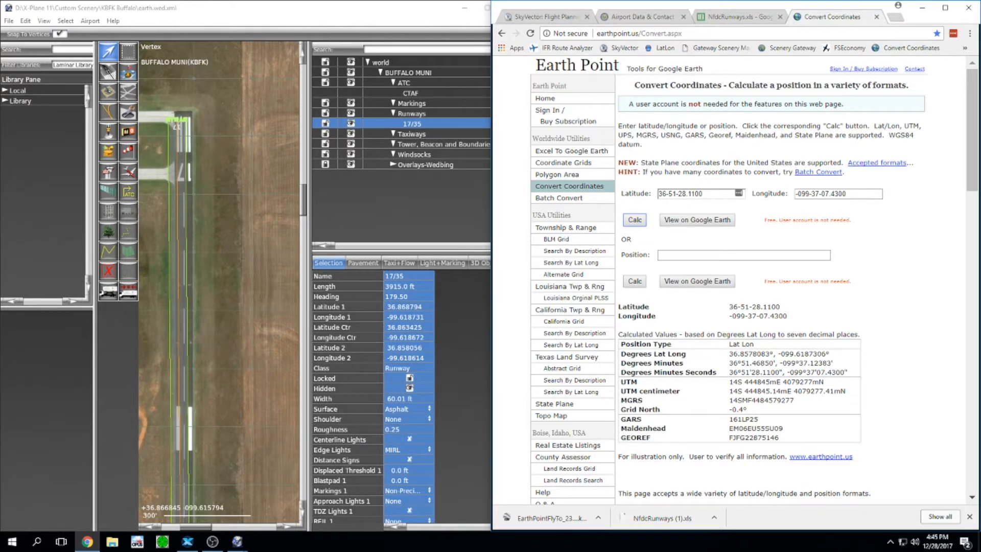
Step: Enter 36.8578083 as Latitude 2 and -099.6187306 as Longitude 2, then maximize WED
left_click_drag(770, 354, 722, 364)
key("ctrl+c")
left_click(425, 348)
key("ctrl+v")
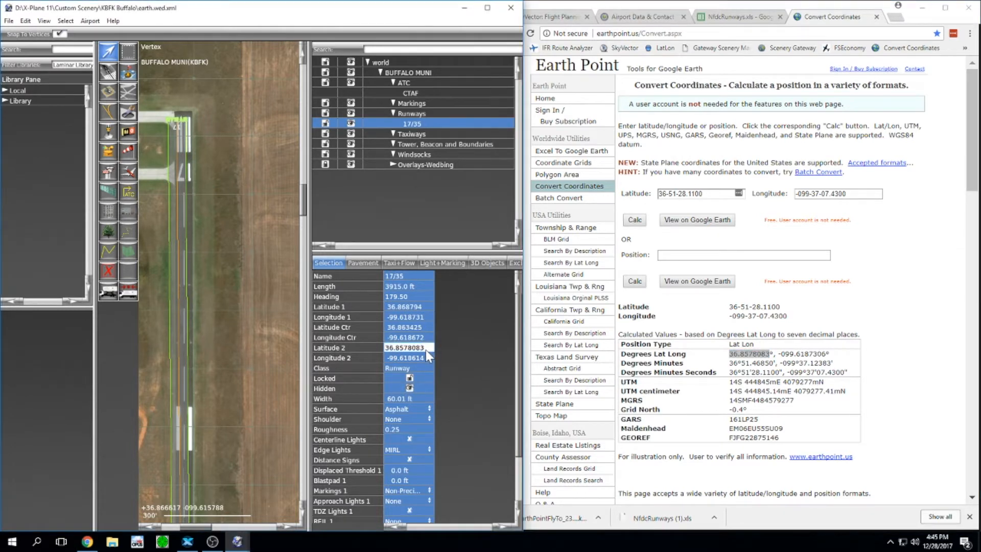
key("Tab")
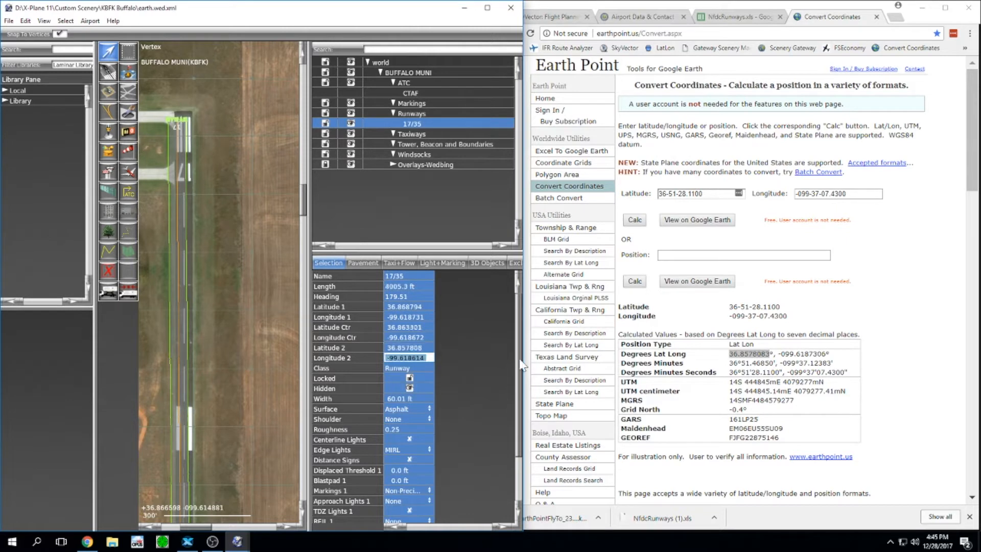
left_click_drag(828, 354, 777, 354)
key("ctrl+c")
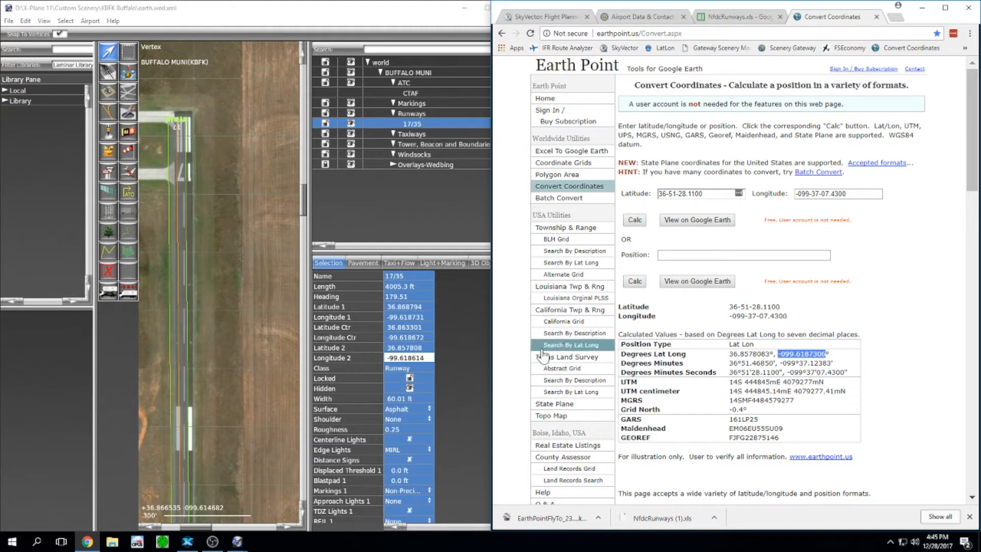
left_click(423, 359)
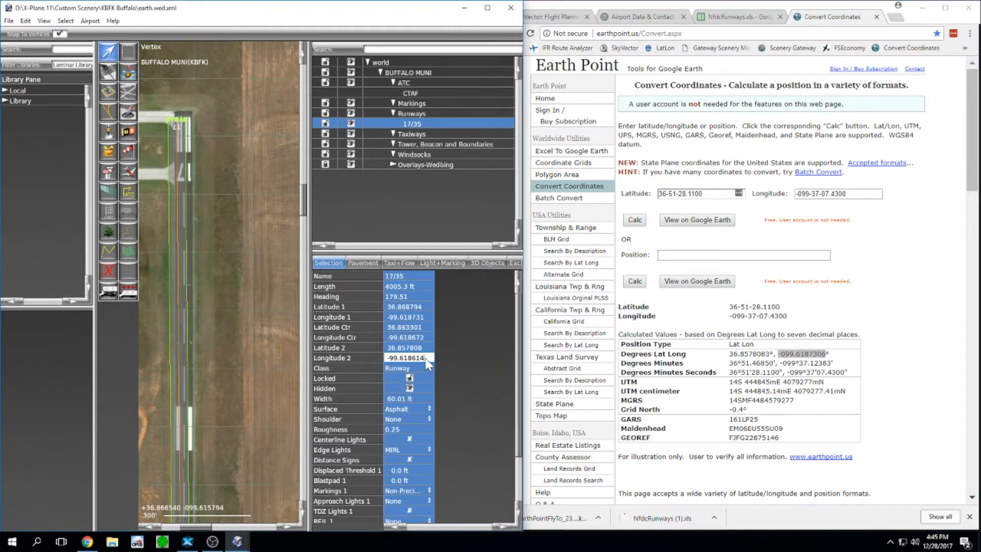
left_click_drag(426, 361, 382, 359)
key("ctrl+v")
key("Return")
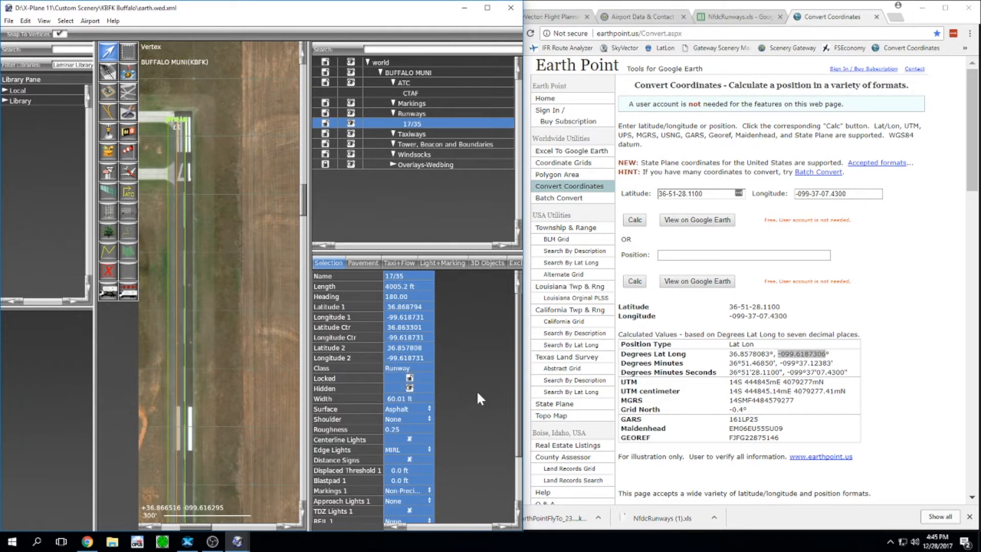
left_click_drag(258, 8, 448, 10)
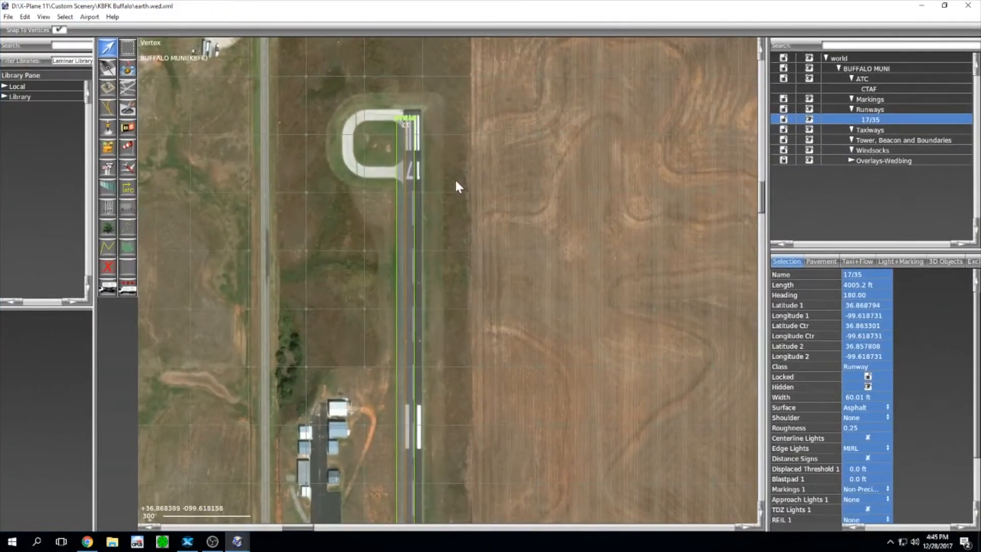
Step: Pan and zoom along runway 17/35 to centre the view on the runway 17 turnaround
scroll(473, 301, "down", 4)
right_click_drag(488, 388, 482, 128)
right_click_drag(479, 412, 487, 168)
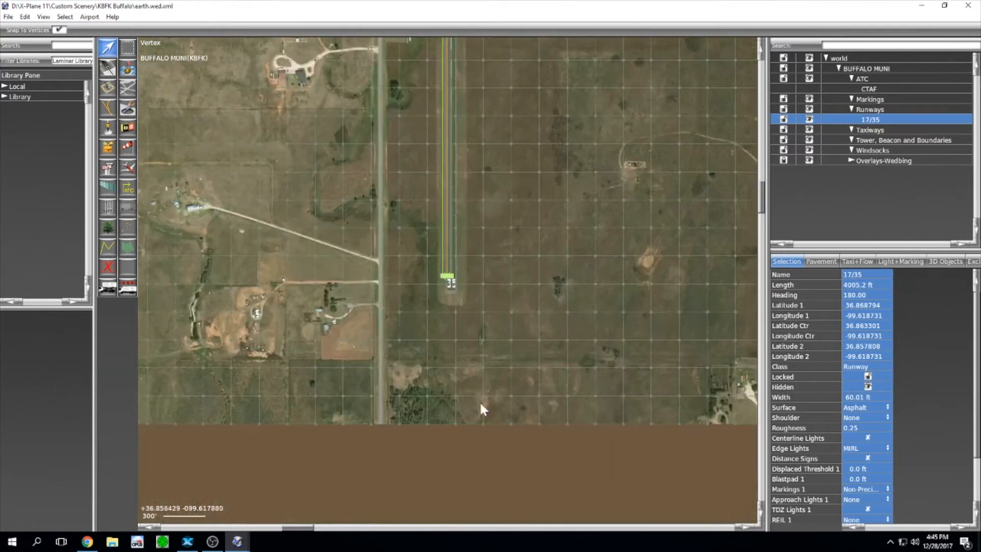
scroll(457, 281, "up", 4)
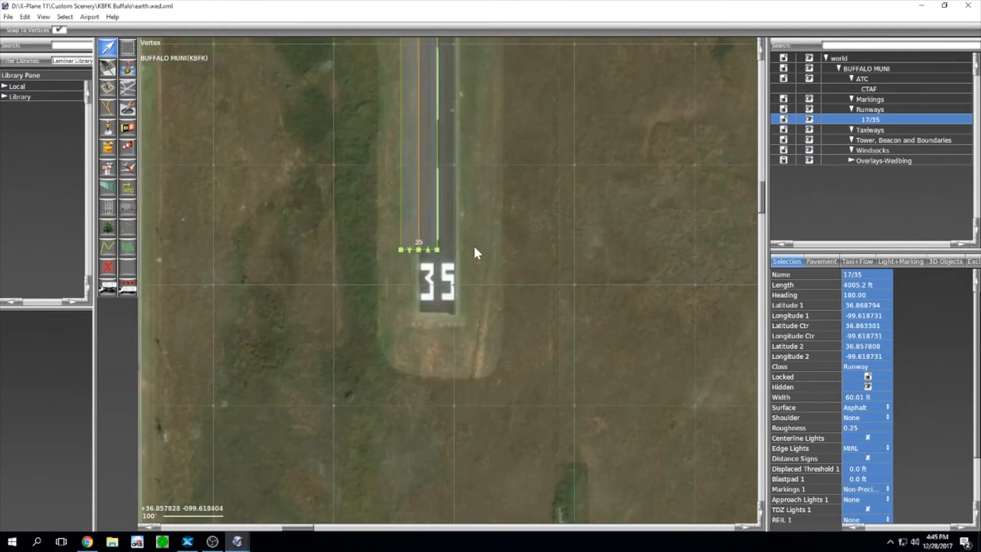
scroll(479, 158, "down", 4)
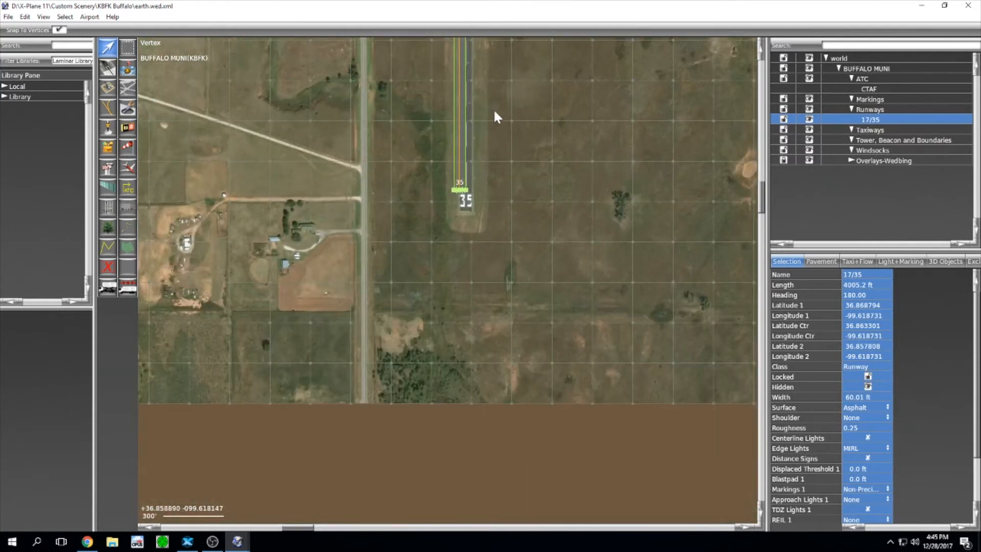
right_click_drag(494, 111, 487, 295)
scroll(495, 196, "down", 3)
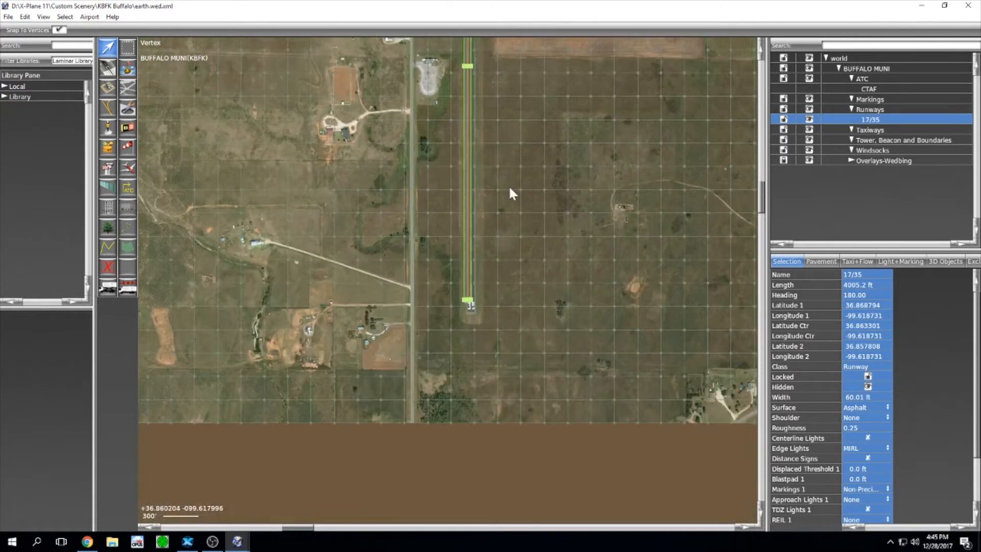
scroll(510, 207, "down", 1)
right_click_drag(549, 80, 507, 460)
scroll(522, 242, "up", 5)
scroll(522, 248, "down", 1)
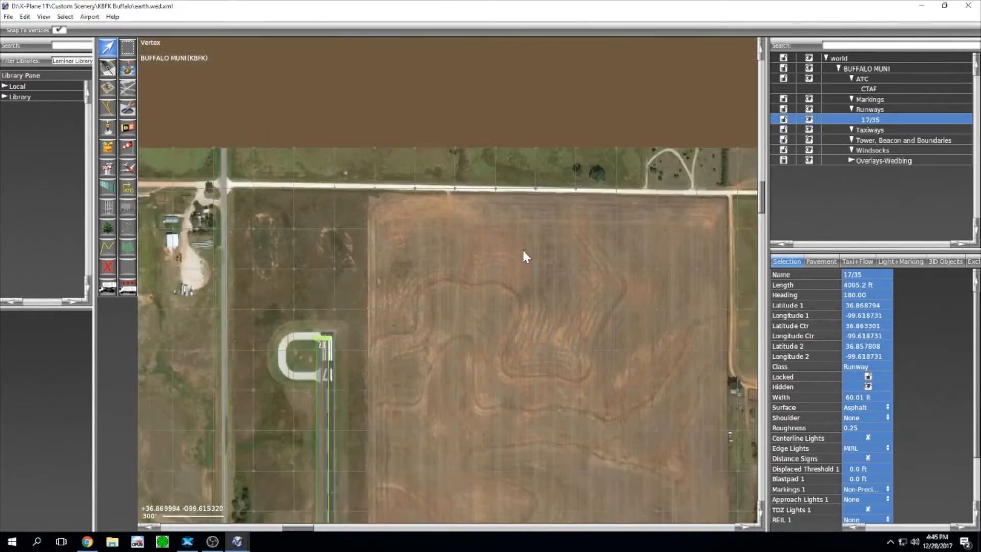
scroll(523, 252, "down", 1)
right_click_drag(489, 314, 521, 270)
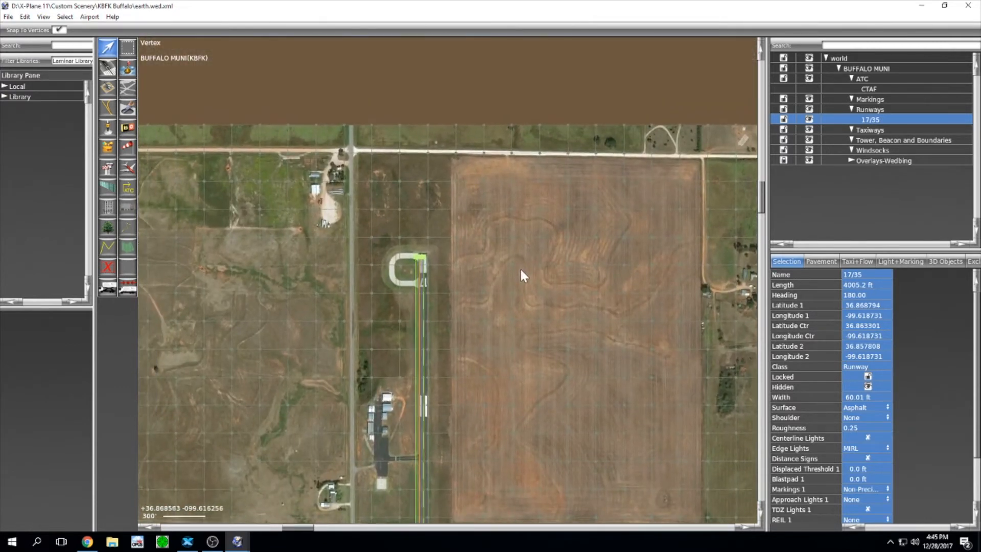
scroll(443, 283, "up", 5)
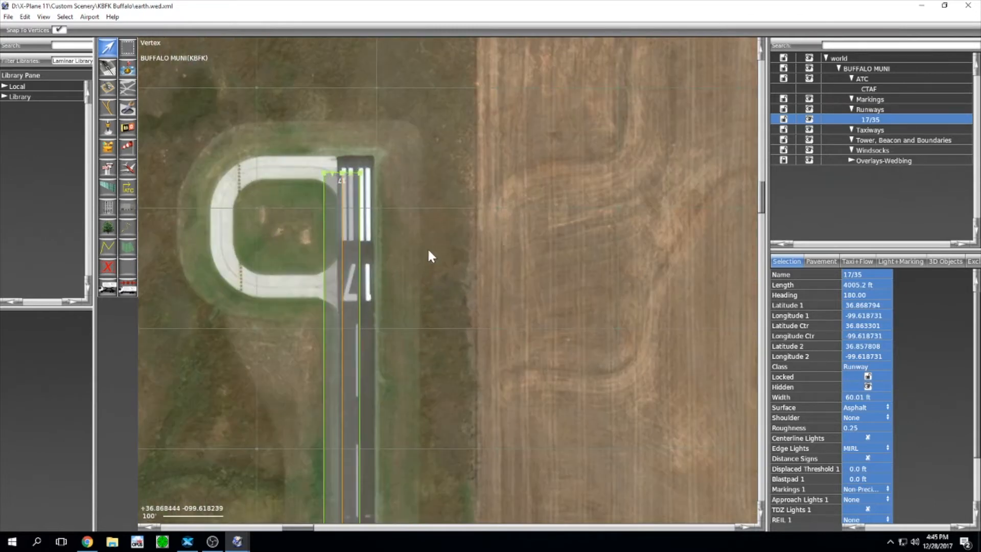
right_click_drag(429, 255, 511, 276)
scroll(511, 276, "up", 1)
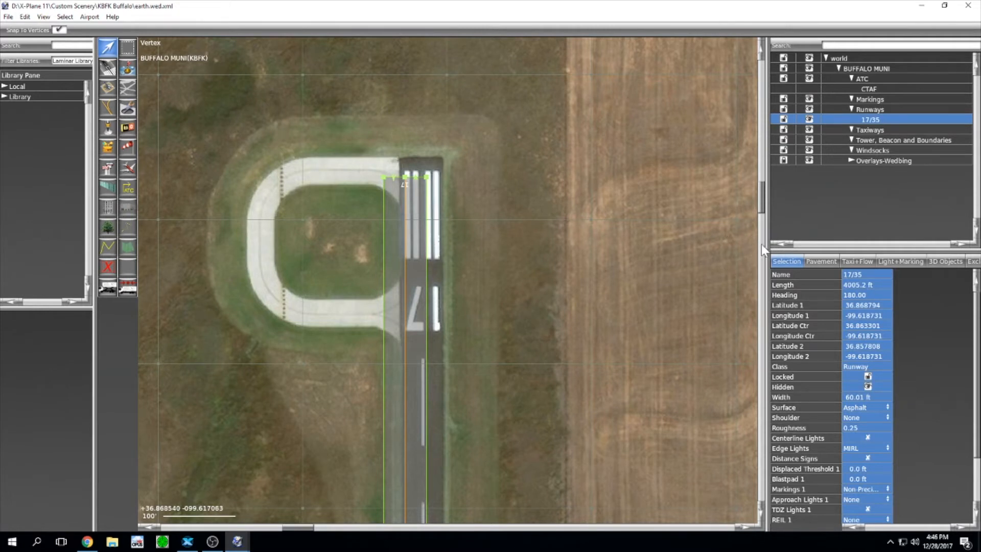
Step: Widen the side panels and lock runway 17/35 and the Overlays-Wedbing imagery group
left_click_drag(761, 244, 687, 245)
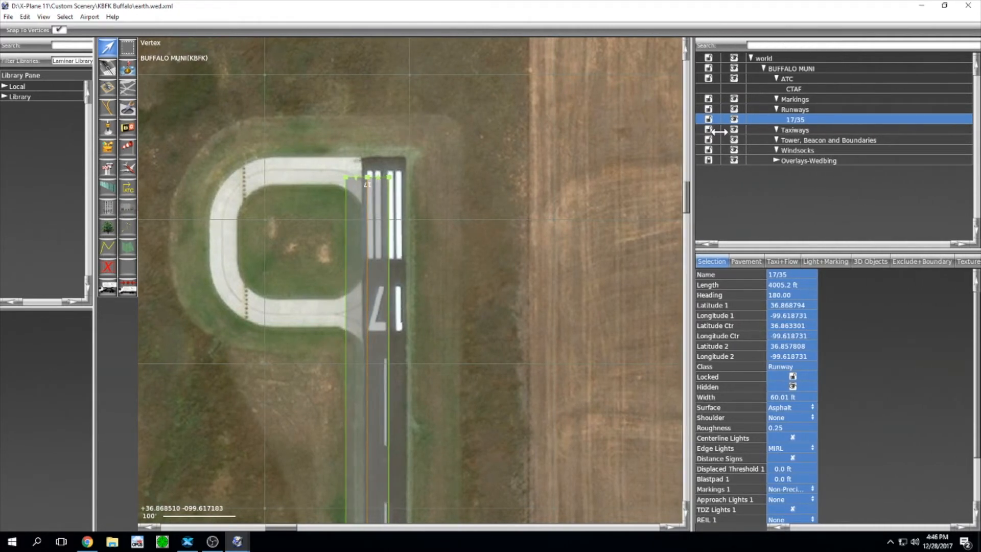
left_click(709, 121)
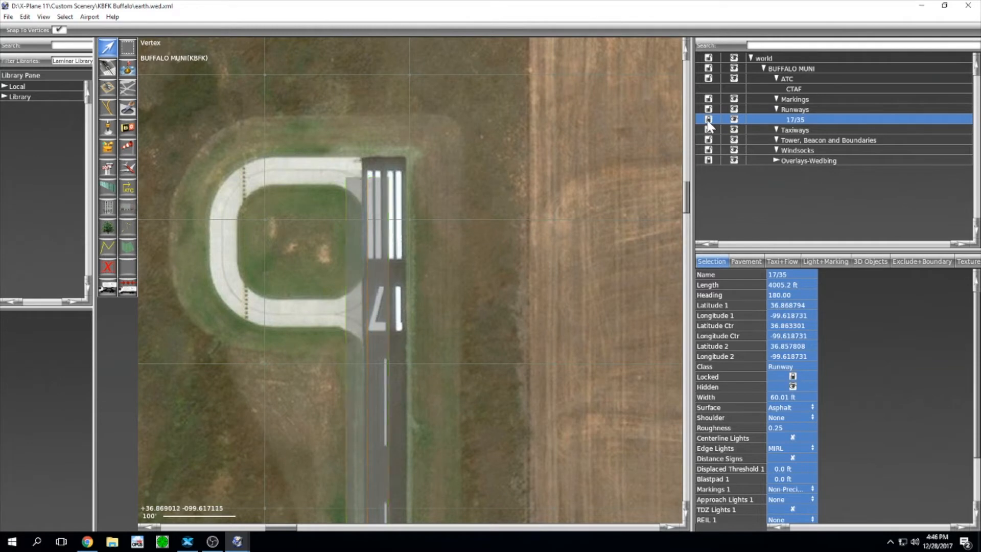
scroll(413, 262, "down", 1)
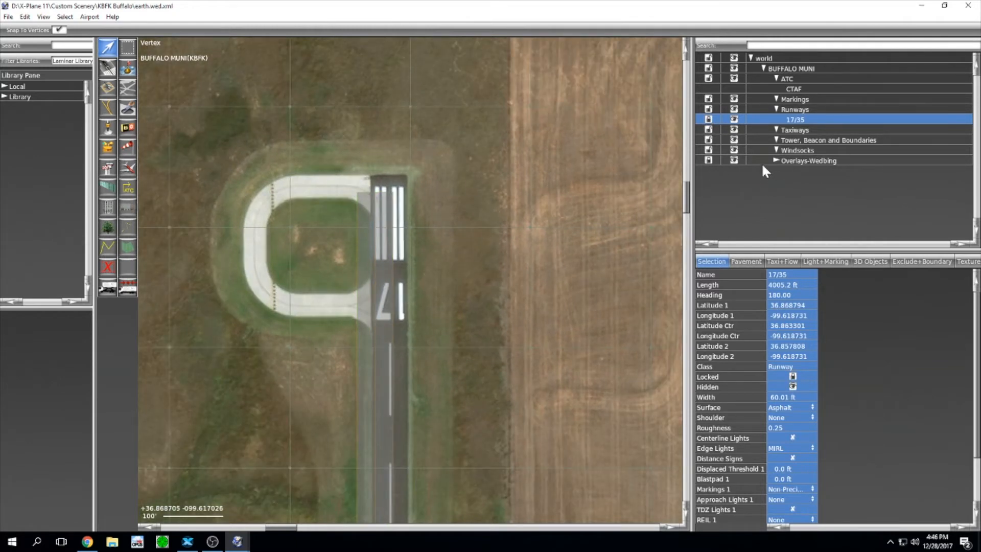
left_click(708, 160)
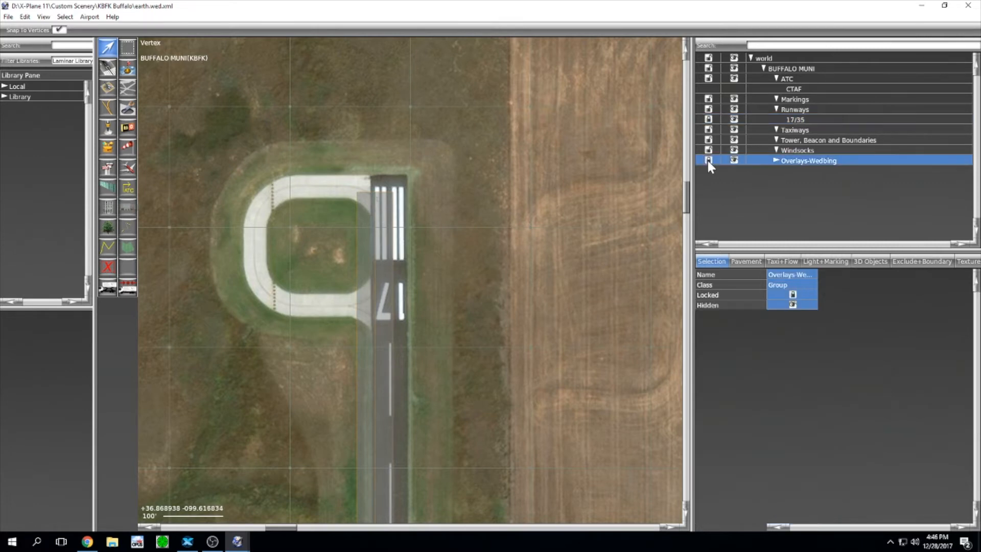
scroll(419, 231, "up", 2)
scroll(420, 235, "up", 1)
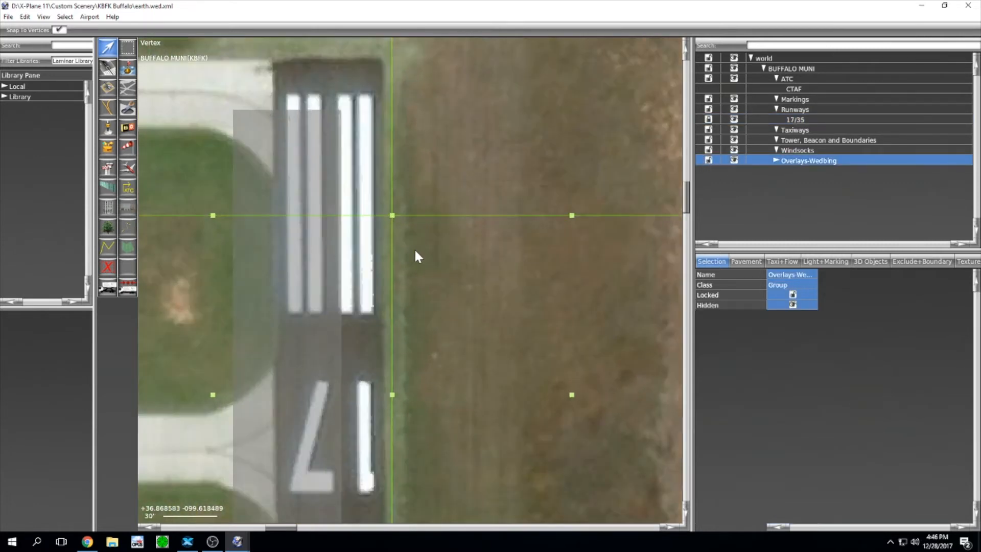
right_click_drag(484, 198, 521, 215)
scroll(521, 216, "down", 10)
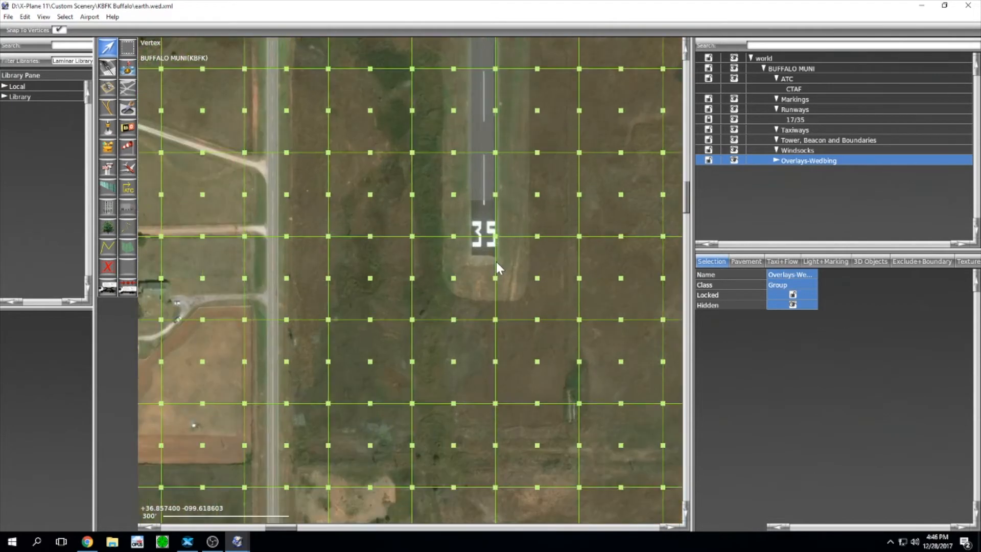
scroll(495, 262, "up", 5)
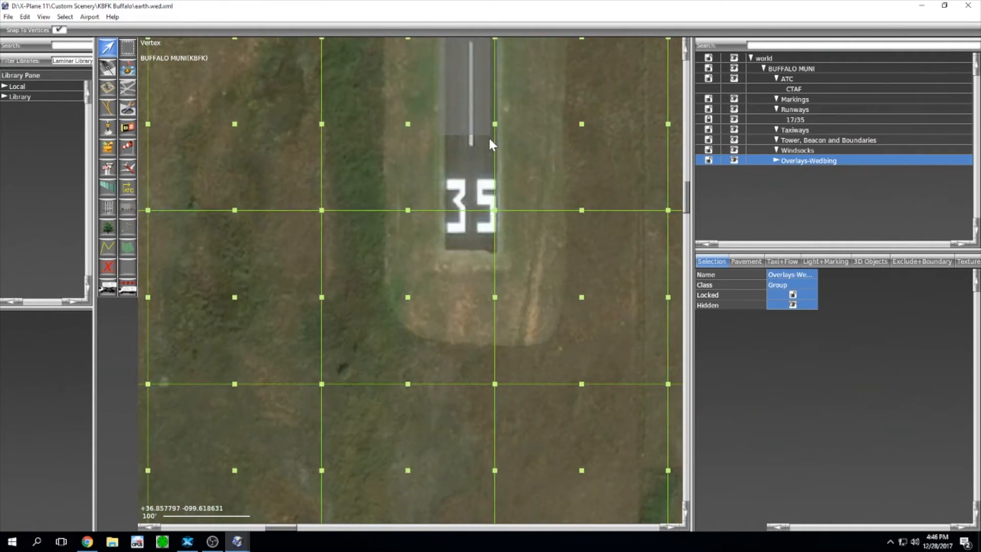
left_click(708, 161)
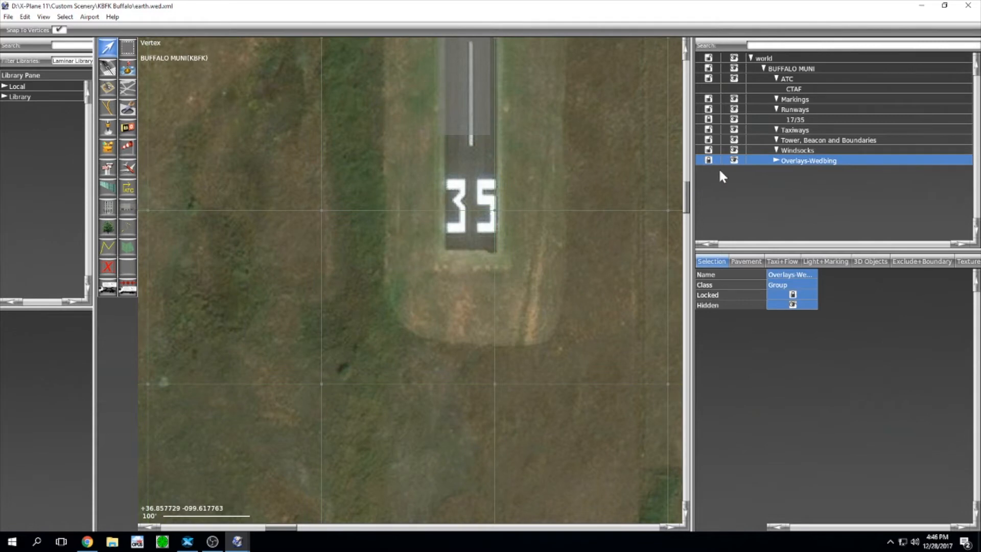
scroll(486, 124, "down", 8)
middle_click_drag(500, 173, 529, 402)
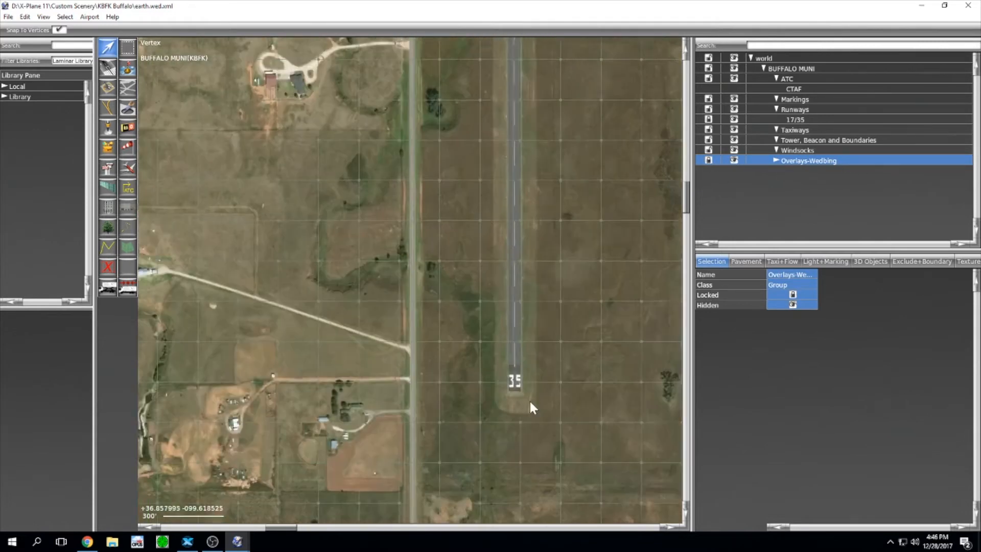
middle_click_drag(543, 118, 542, 378)
middle_click_drag(578, 102, 545, 291)
middle_click_drag(519, 82, 483, 129)
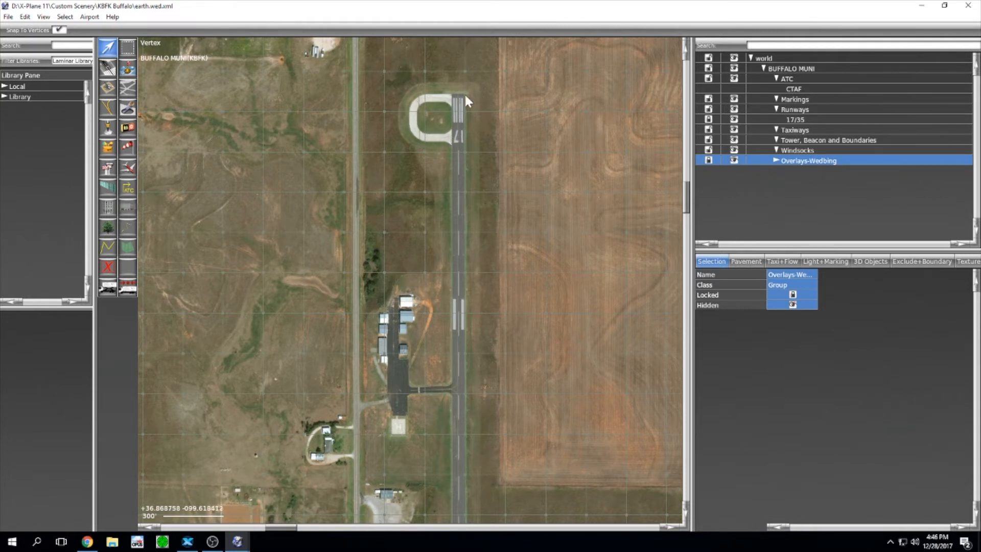
Step: Launch Google Earth Pro and search for 'buffalo ok'
left_click(11, 541)
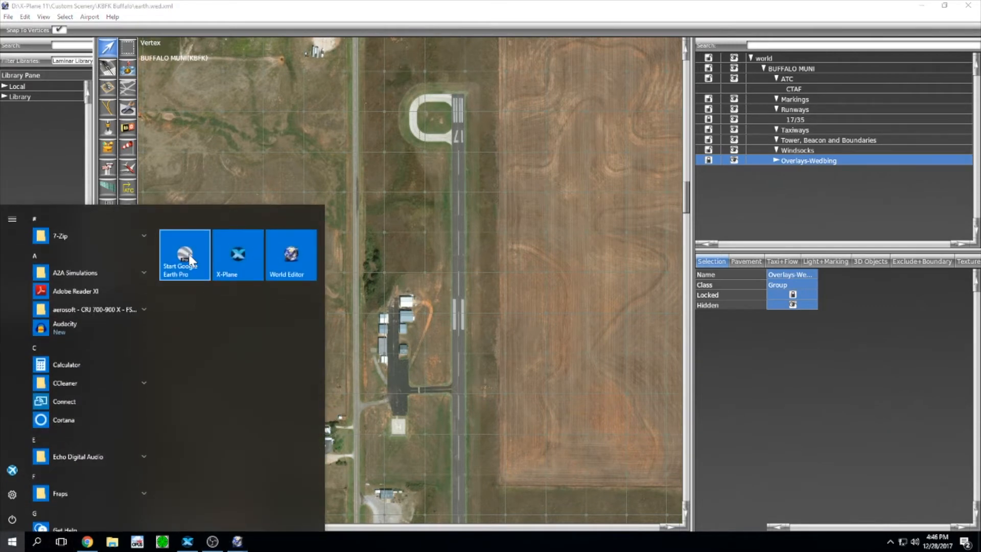
left_click(277, 252)
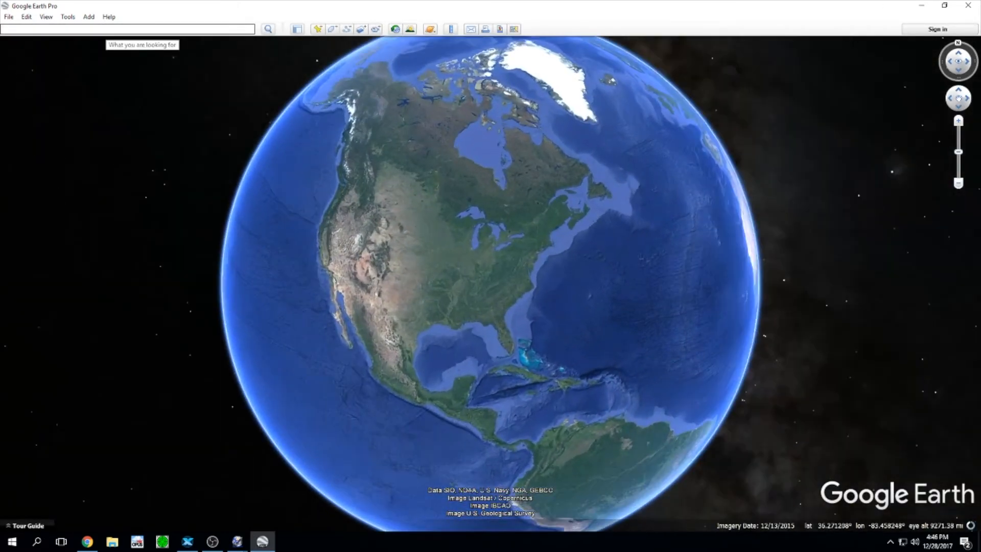
type("buffalo")
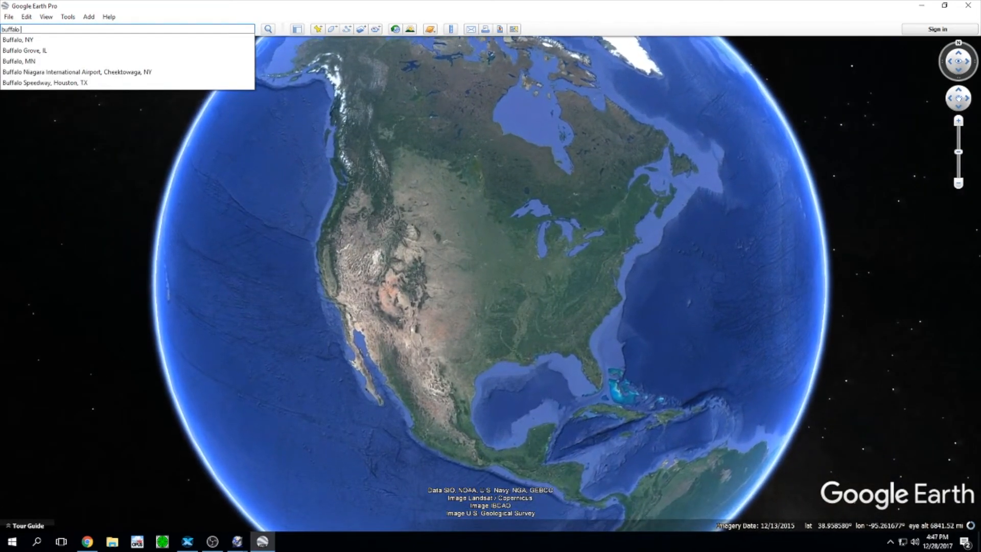
type(" ok")
key("Return")
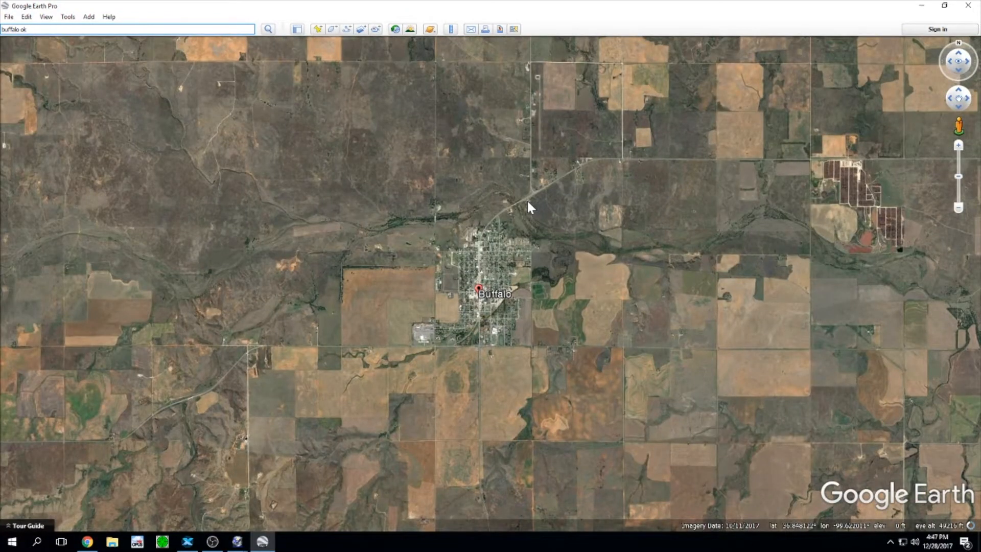
Step: Zoom in on the airport's runway 17 end and its paved turnaround loop
scroll(527, 200, "up", 3)
left_click_drag(626, 146, 539, 366)
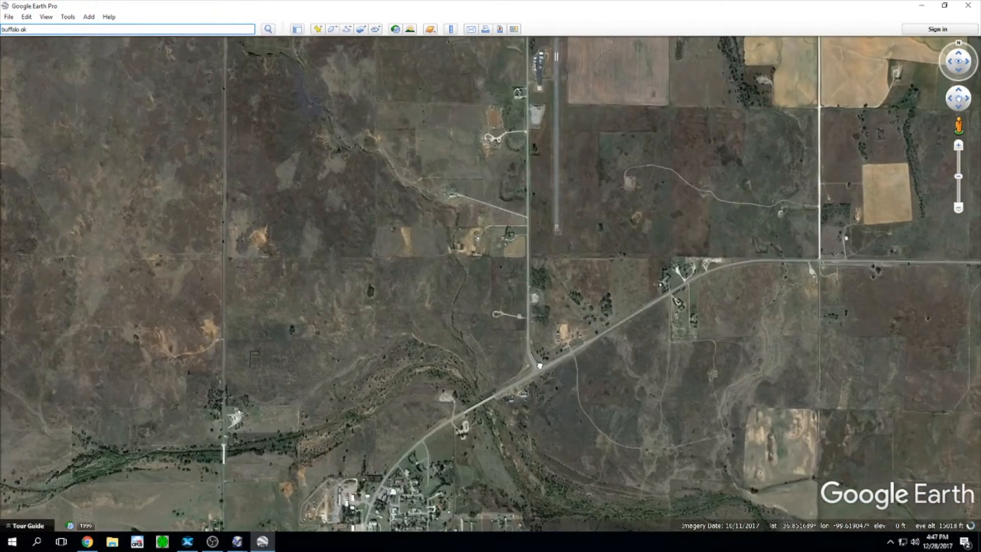
scroll(535, 277, "up", 2)
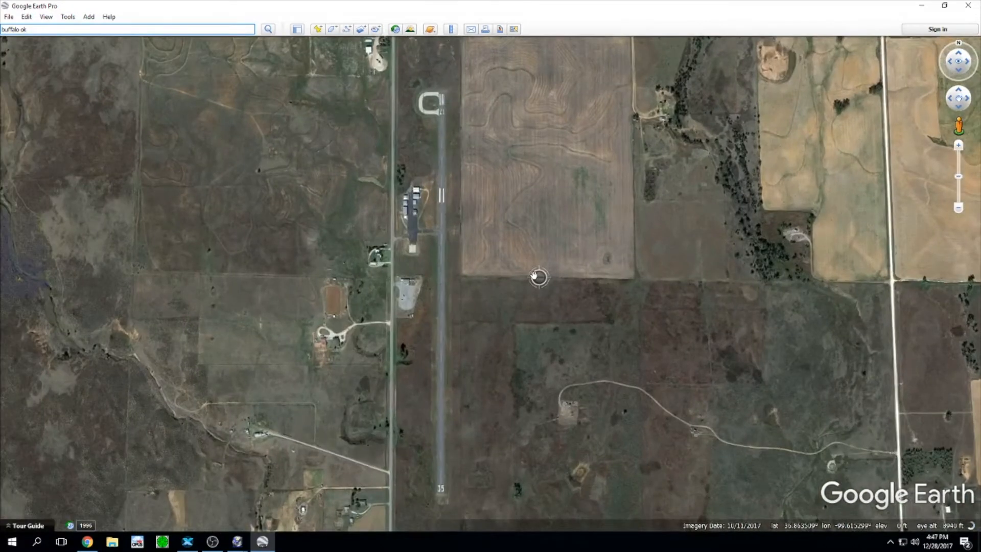
scroll(532, 276, "up", 2)
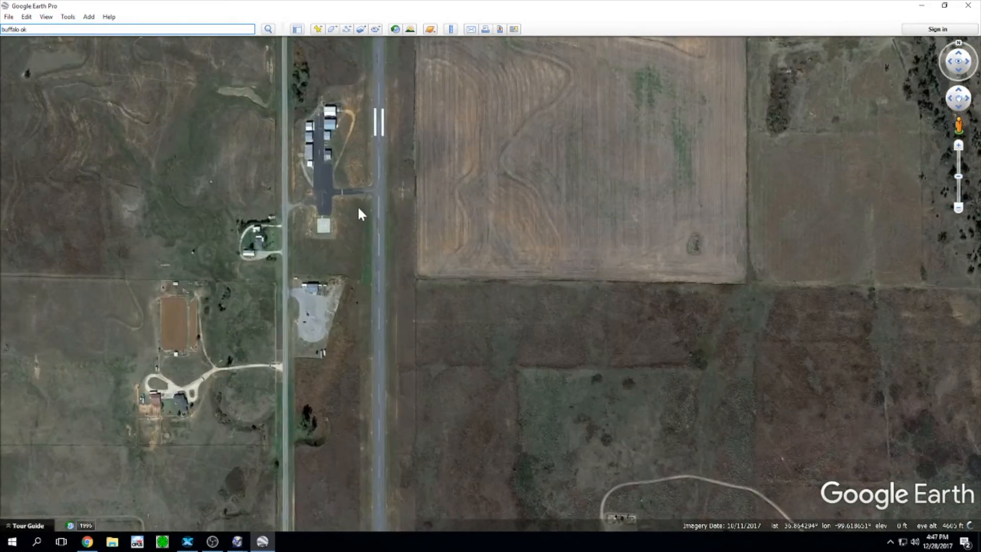
left_click_drag(359, 213, 473, 489)
scroll(466, 191, "up", 2)
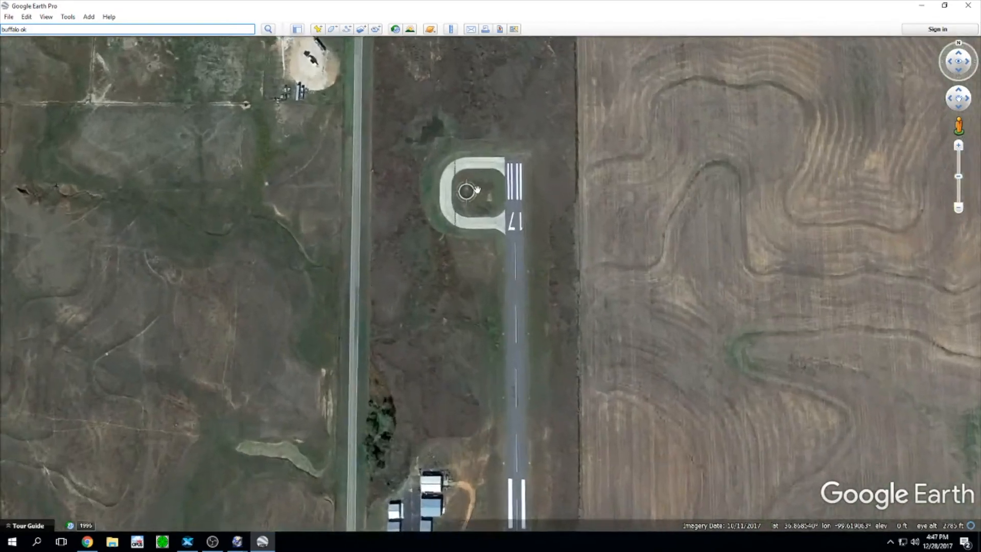
scroll(475, 190, "up", 3)
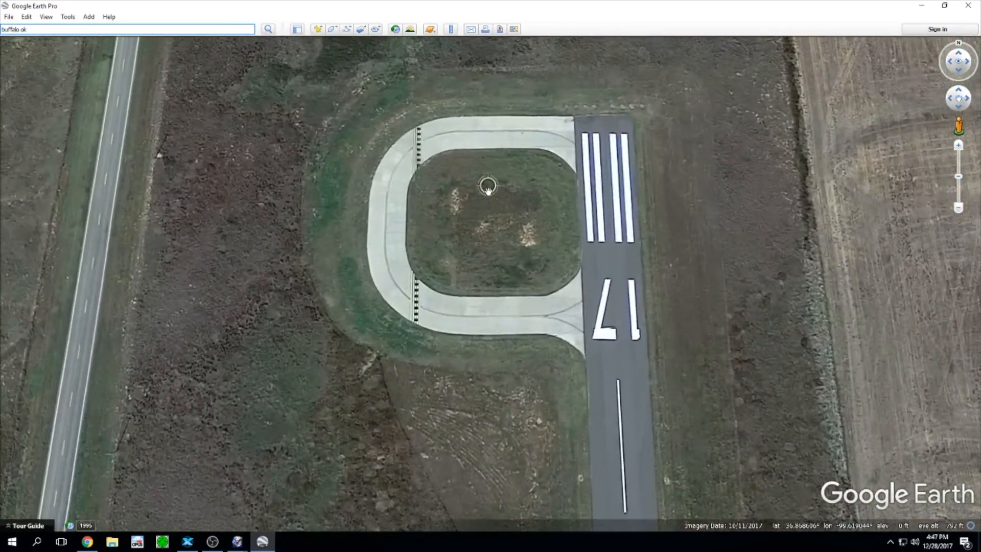
scroll(488, 187, "up", 2)
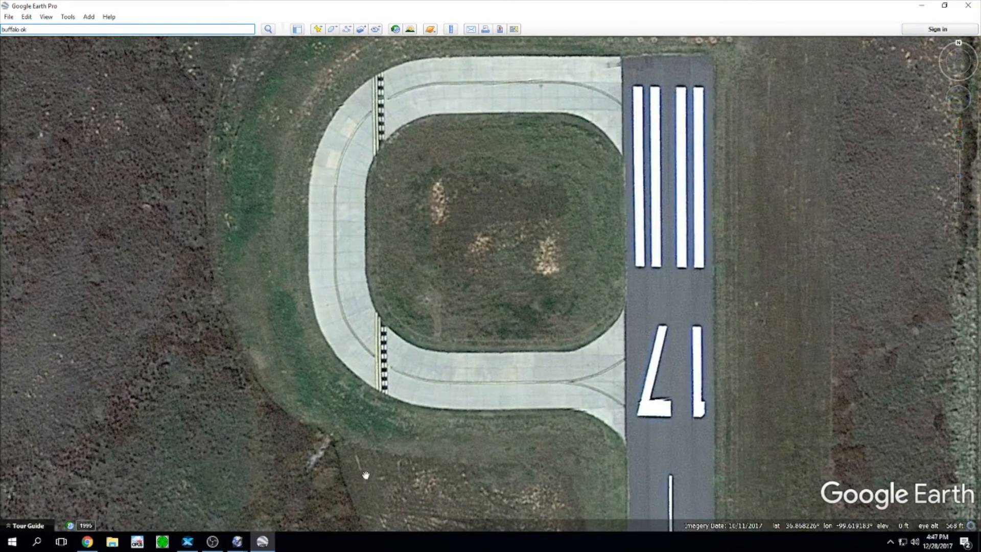
mouse_move(237, 541)
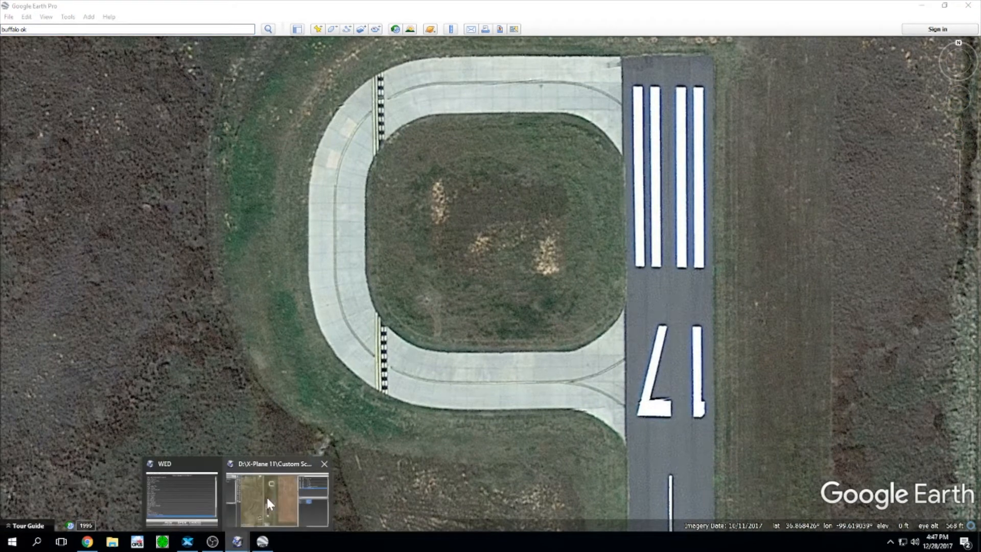
left_click(266, 501)
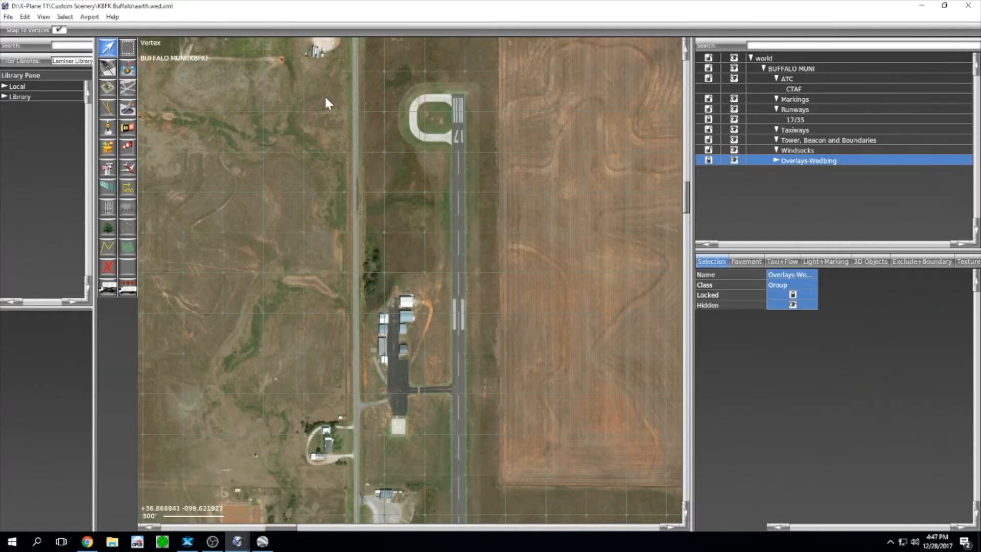
Step: Choose the Taxiway tool, then bring up Google Earth Pro's close-up of the runway 17 turnaround
left_click(128, 89)
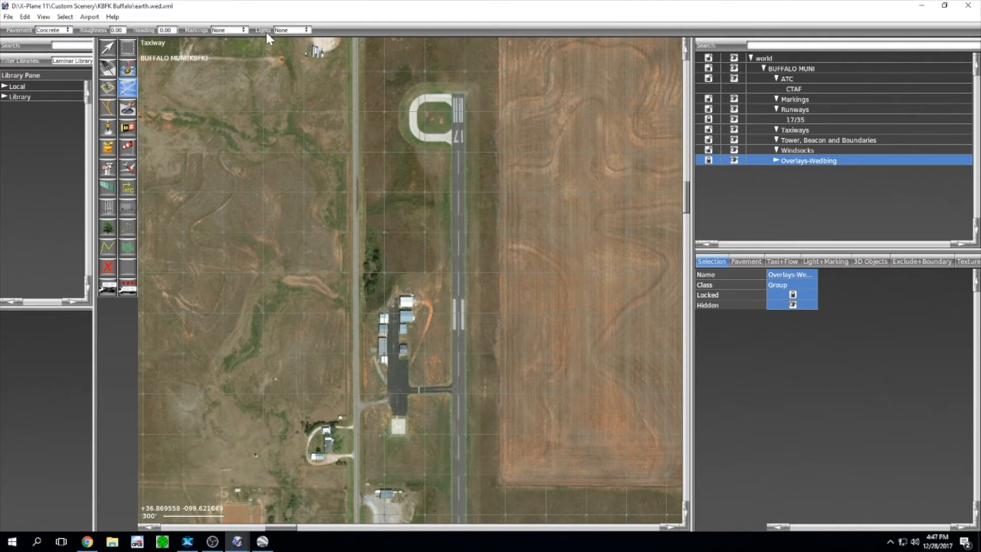
left_click(262, 541)
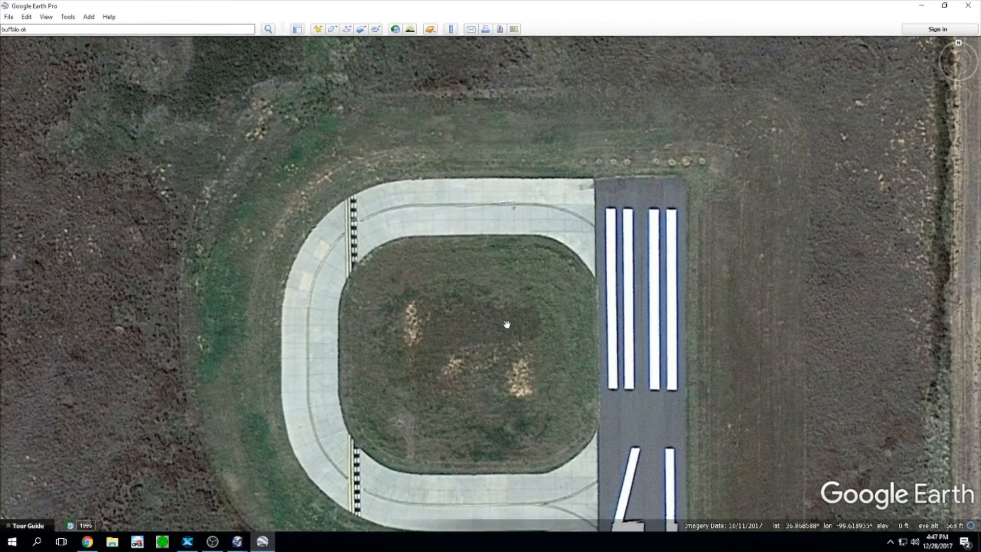
Step: Pan Google Earth's imagery over the turnaround loop and runway 17 end, then return to WED
left_click_drag(506, 324, 429, 281)
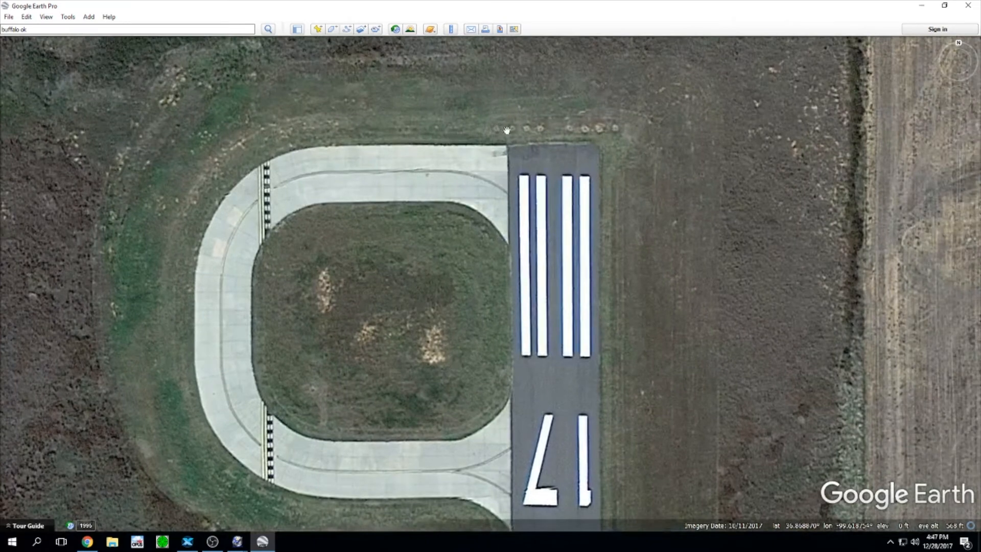
left_click_drag(457, 357, 463, 112)
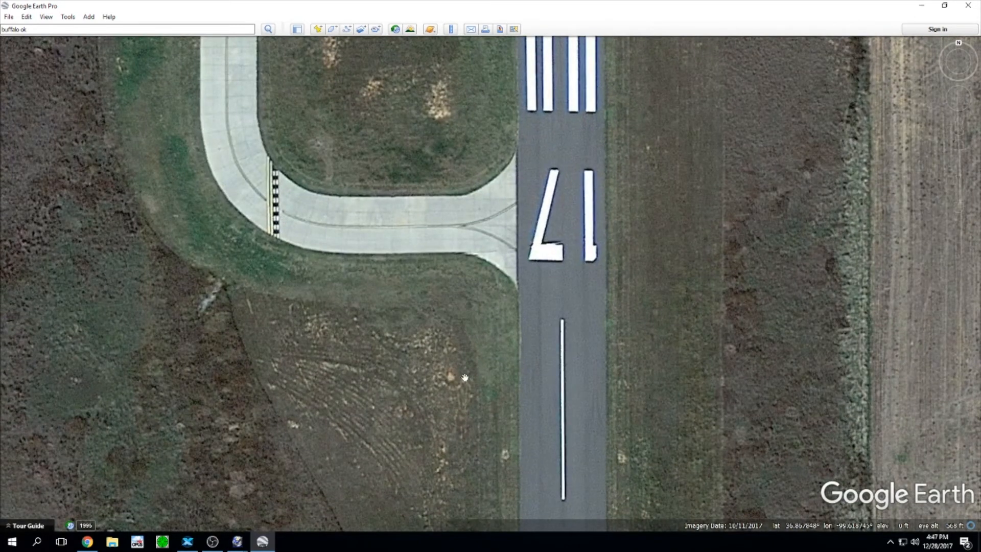
left_click_drag(449, 373, 457, 482)
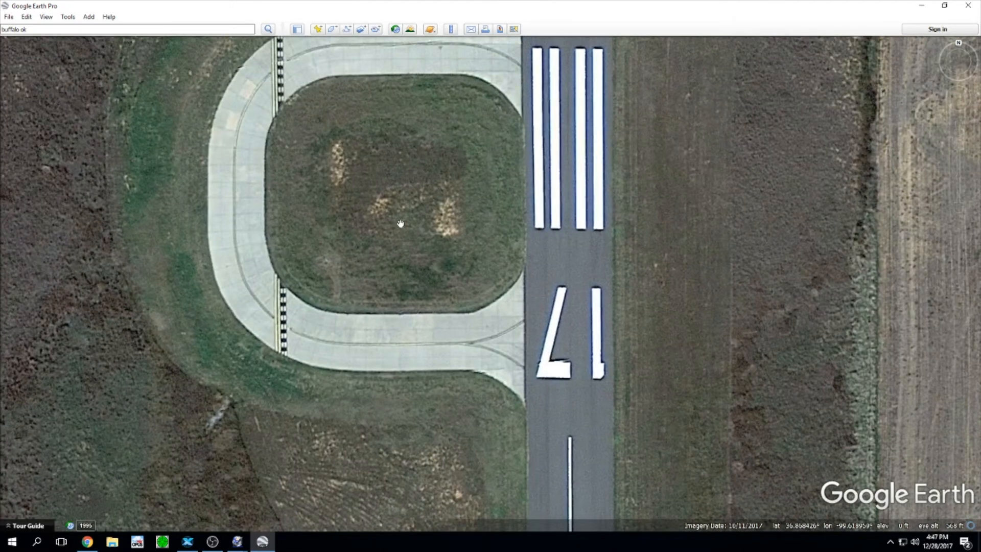
left_click_drag(393, 196, 399, 291)
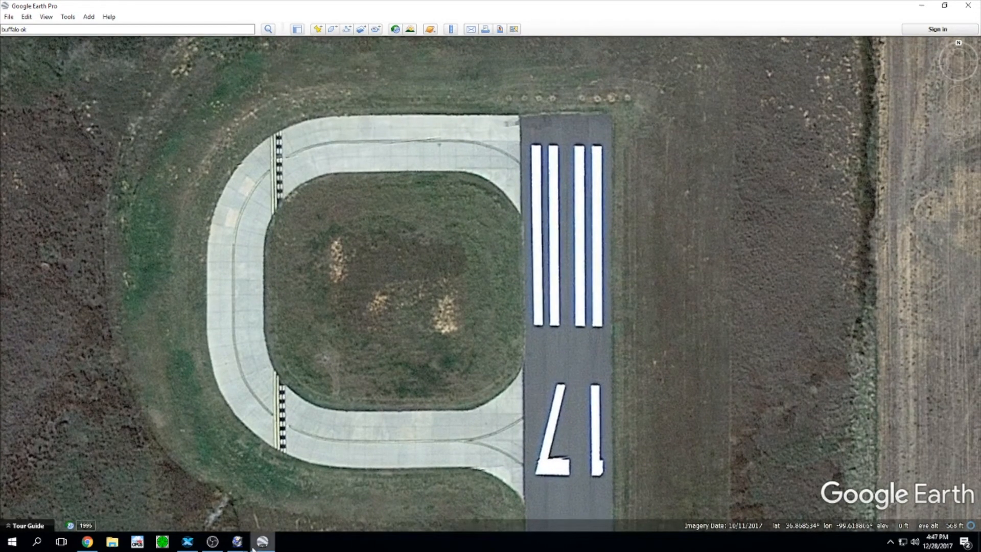
mouse_move(238, 543)
left_click(270, 504)
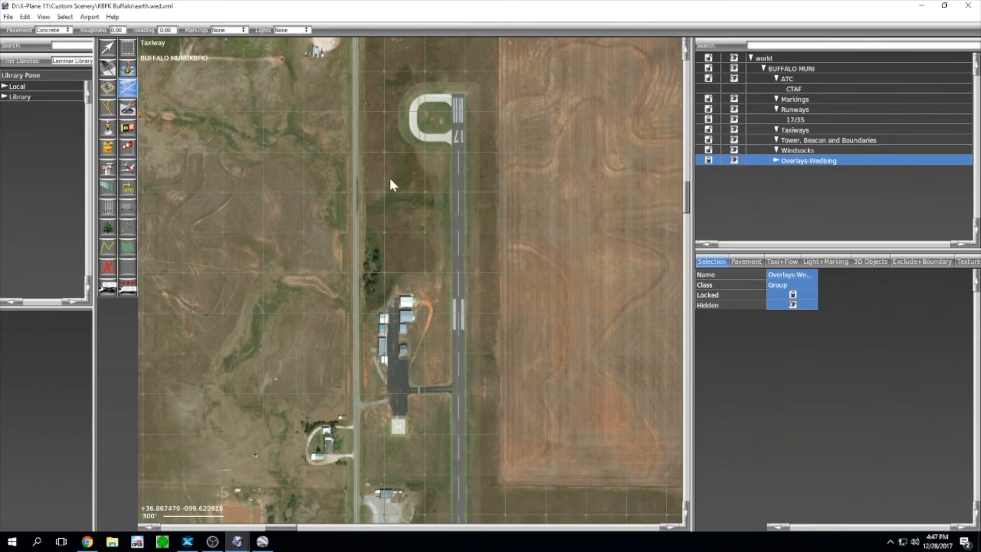
Step: Outline a rough concrete taxiway block over the turnaround, starting at the runway corner, and close it
scroll(457, 117, "up", 6)
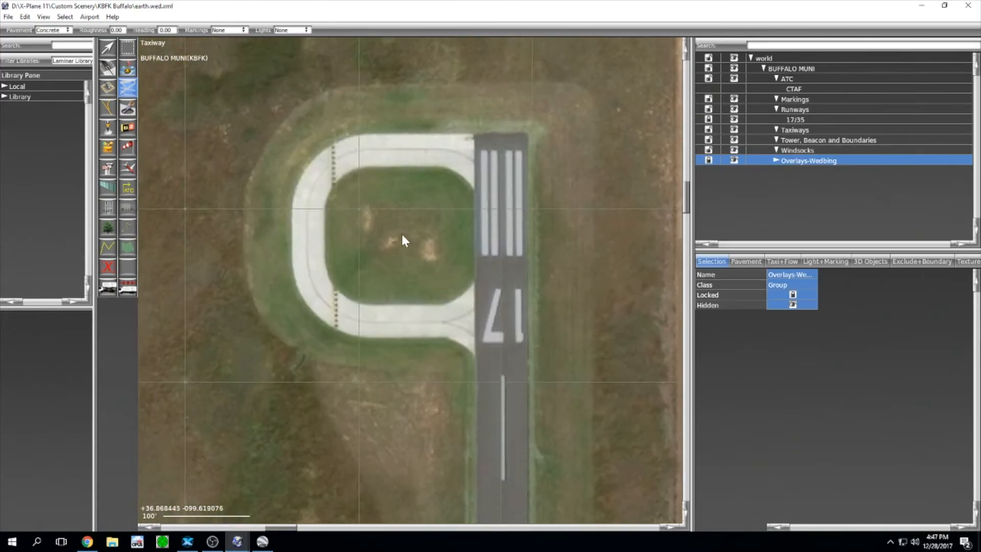
left_click(475, 134)
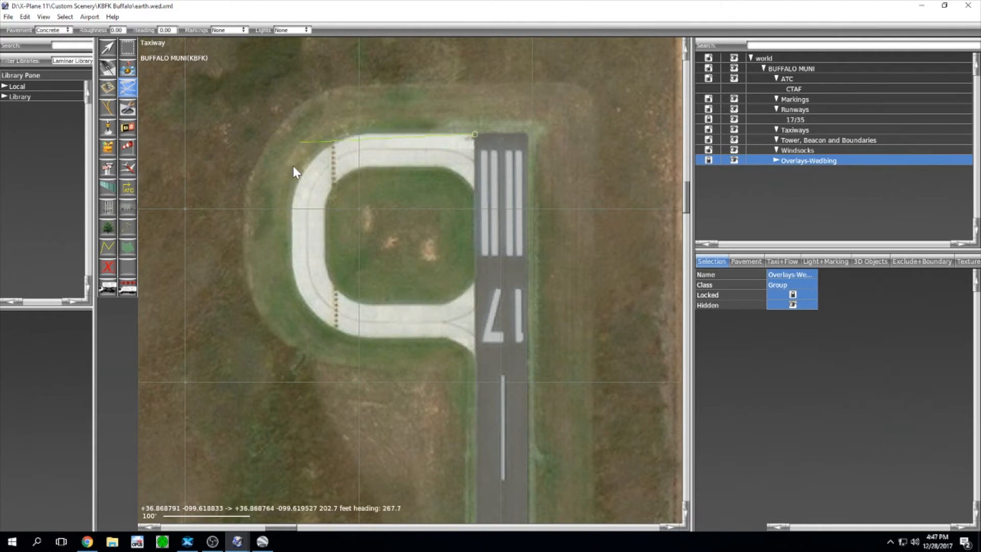
left_click(303, 341)
left_click(485, 357)
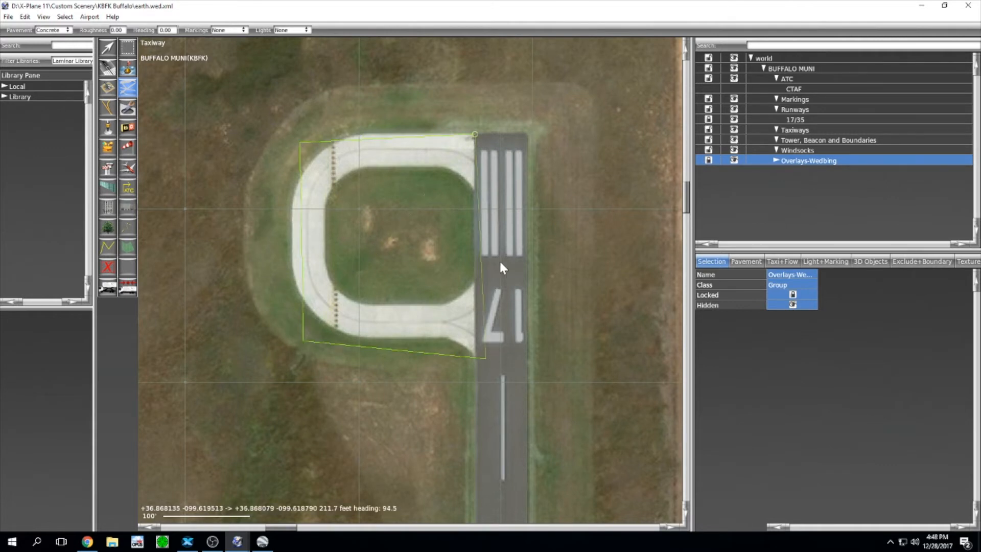
key("Return")
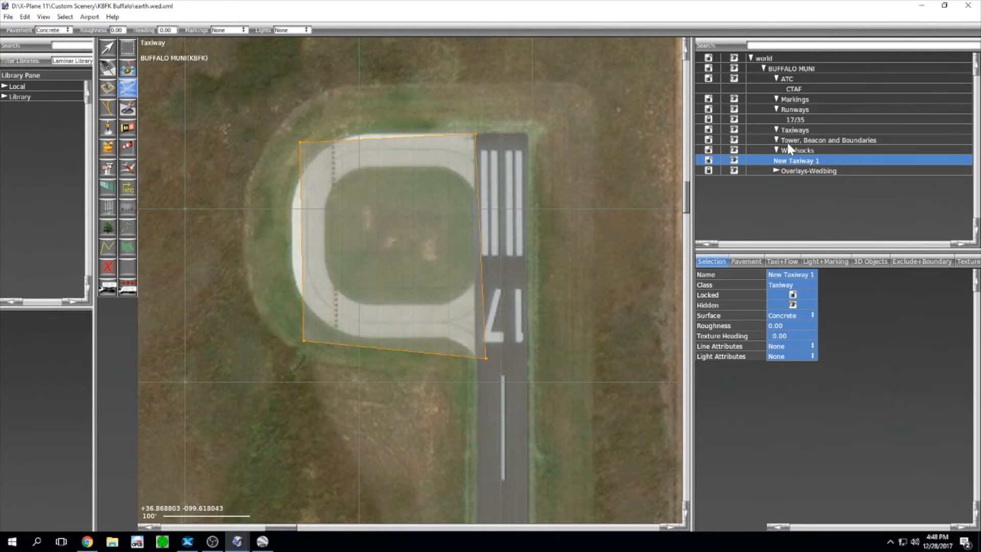
scroll(490, 154, "up", 5)
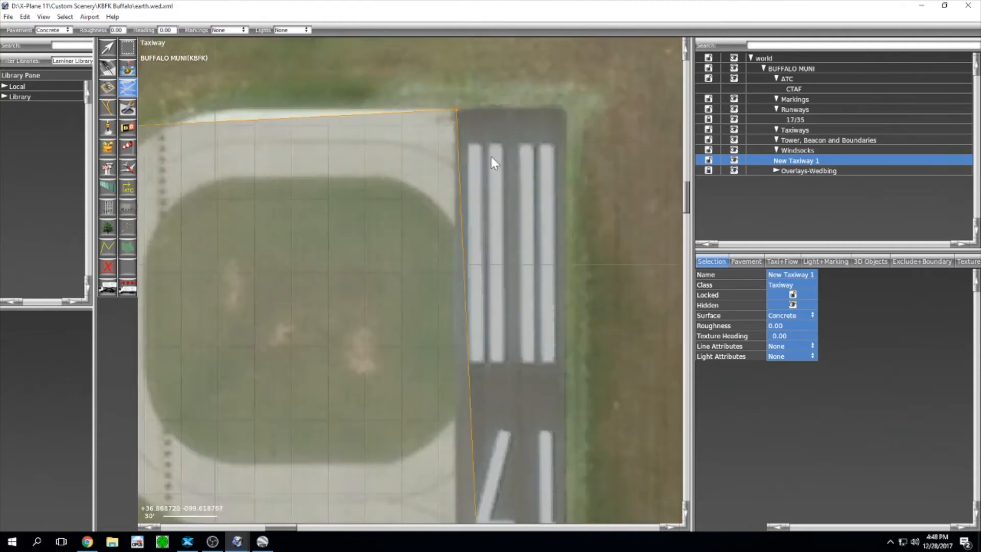
Step: With the Vertex tool, line the taxiway's top-right vertex up with runway 17/35's corner
left_click(107, 50)
right_click_drag(342, 74, 362, 99)
scroll(470, 122, "up", 2)
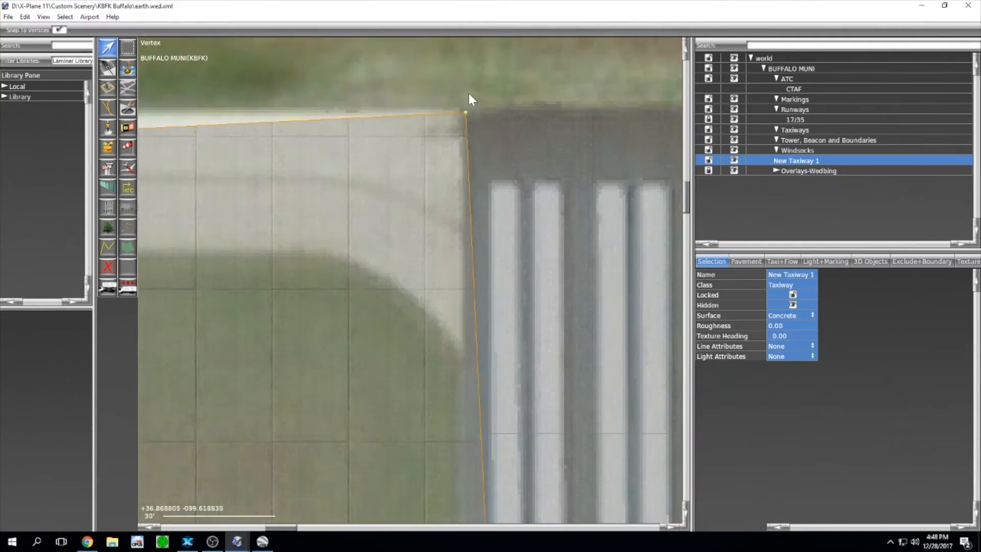
left_click(465, 112)
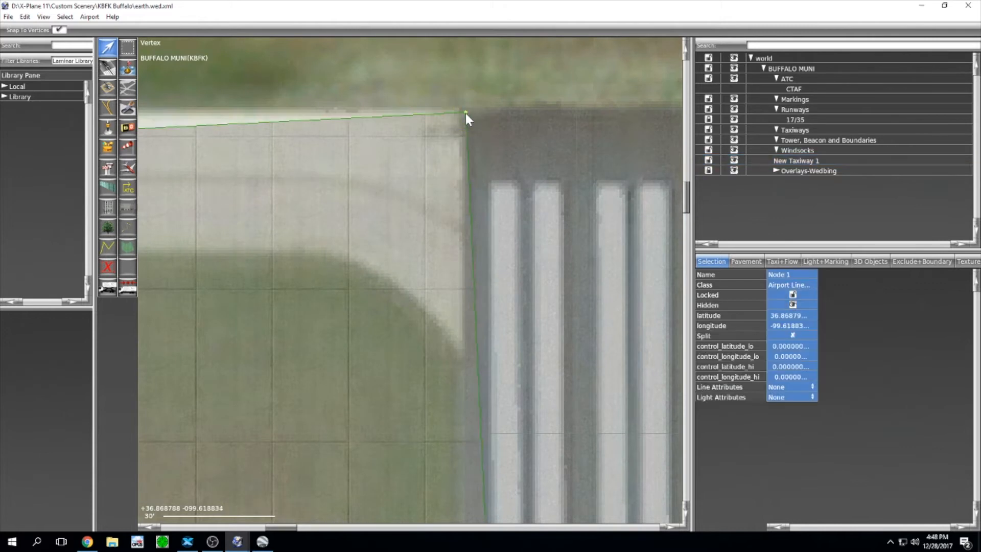
mouse_move(466, 113)
left_mouse_down()
mouse_move(492, 164)
mouse_move(467, 108)
left_mouse_up()
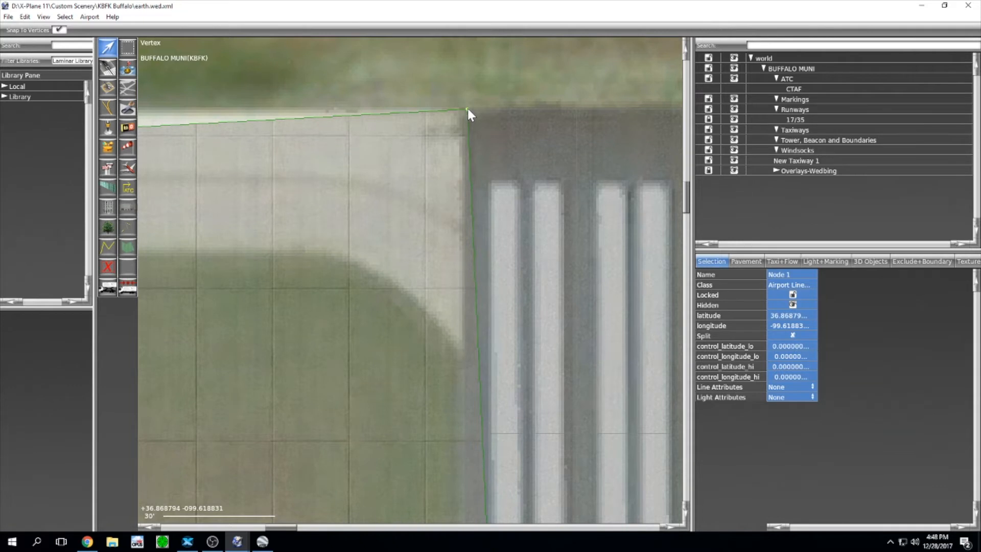
mouse_move(471, 109)
left_mouse_down()
mouse_move(563, 156)
mouse_move(482, 109)
left_mouse_up()
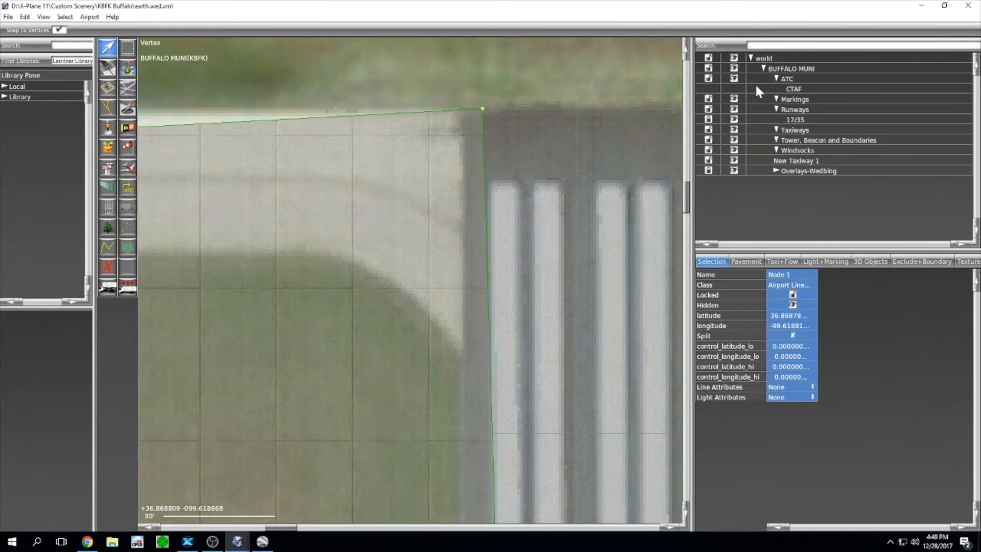
left_click(712, 120)
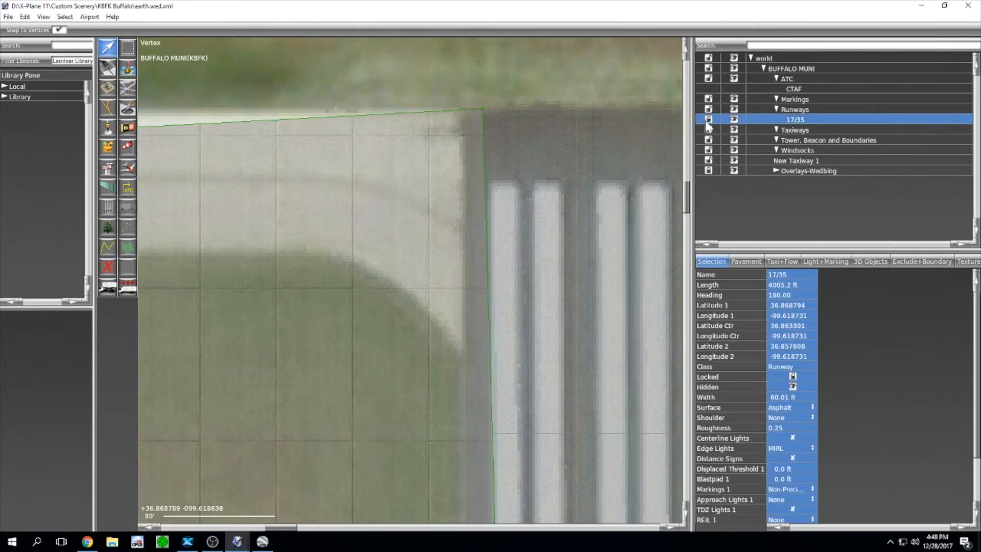
scroll(534, 124, "up", 5)
scroll(490, 122, "up", 4)
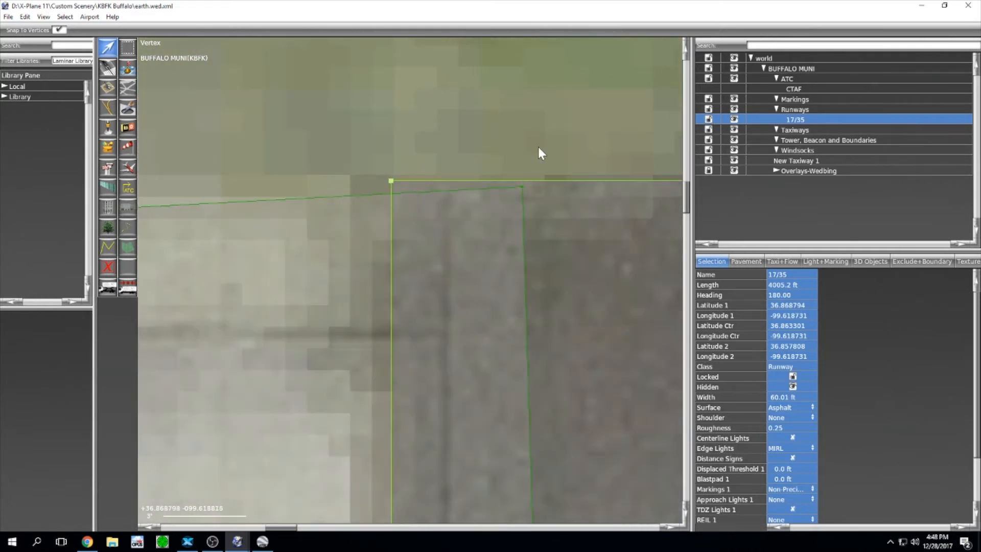
left_click_drag(543, 138, 478, 179)
Step: Add a vertex on the top edge and pull the top-left corner down to chamfer it along the curve
scroll(479, 180, "down", 4)
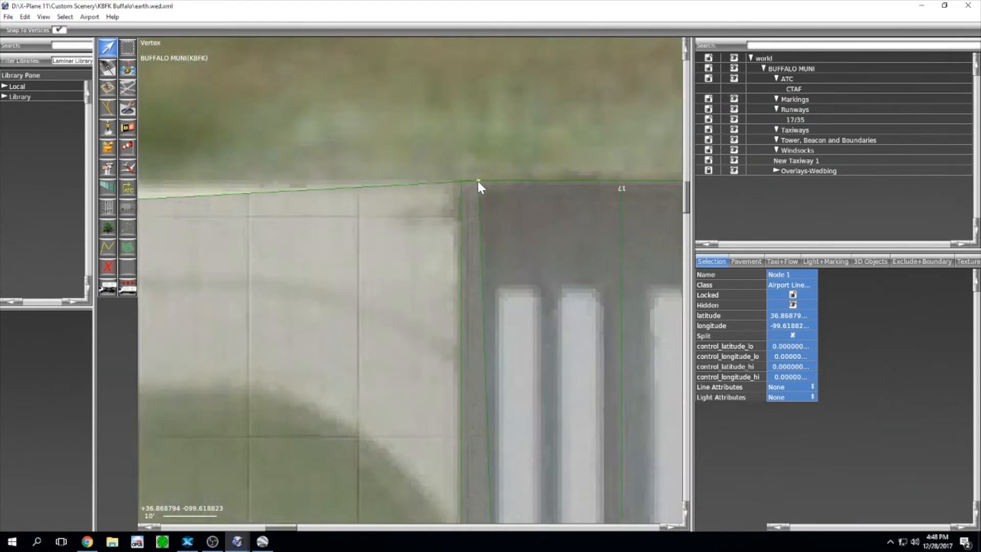
scroll(477, 181, "down", 4)
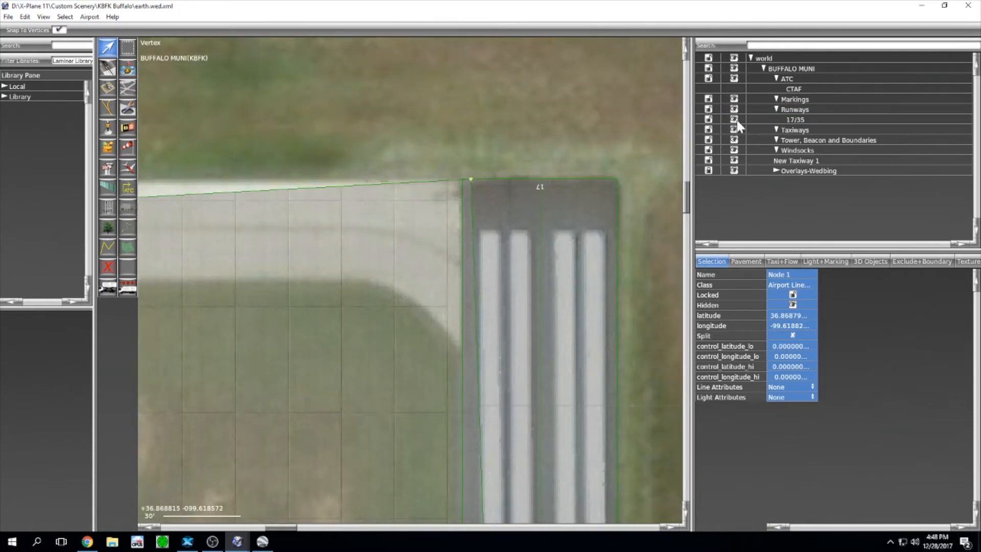
left_click(715, 120)
scroll(412, 139, "down", 3)
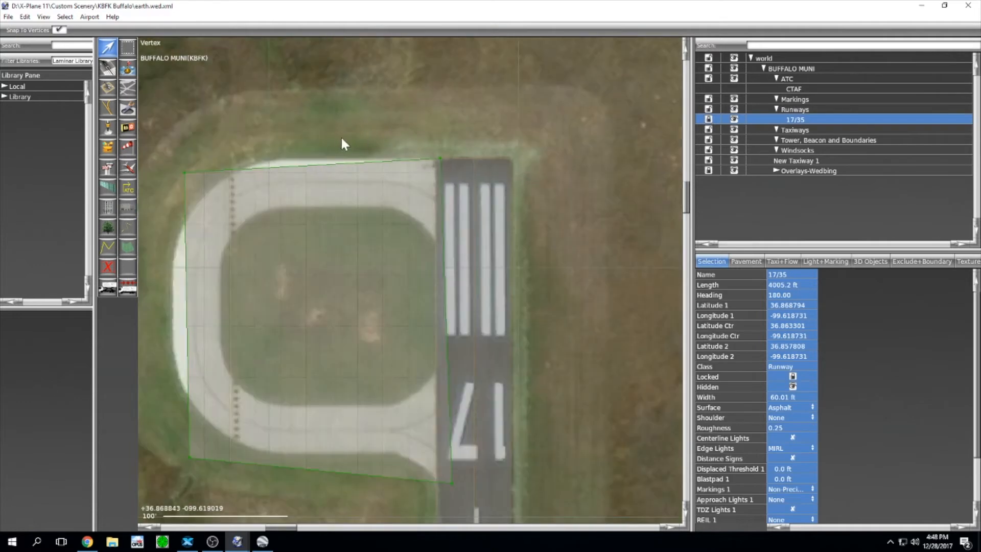
right_click_drag(342, 136, 464, 160)
scroll(408, 156, "up", 3)
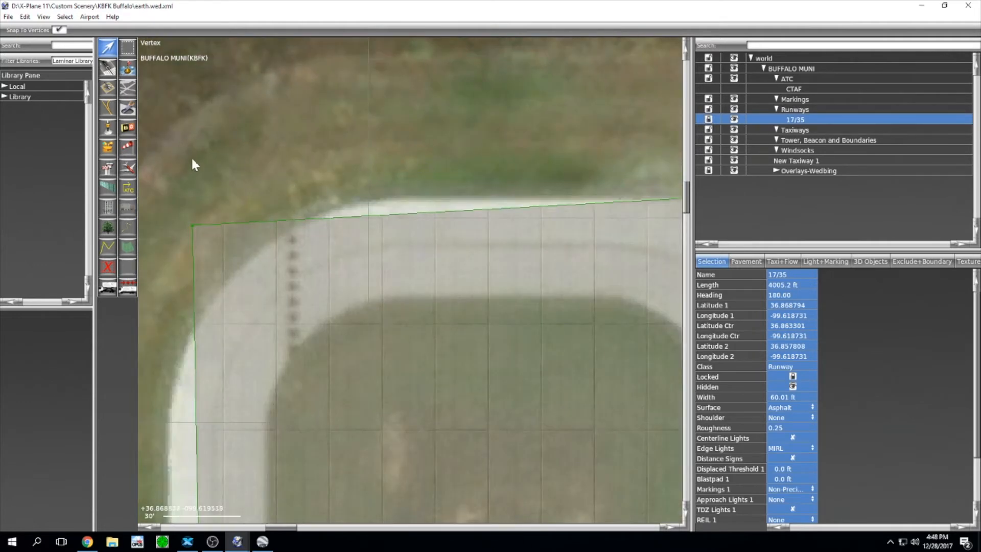
left_click_drag(192, 164, 191, 226)
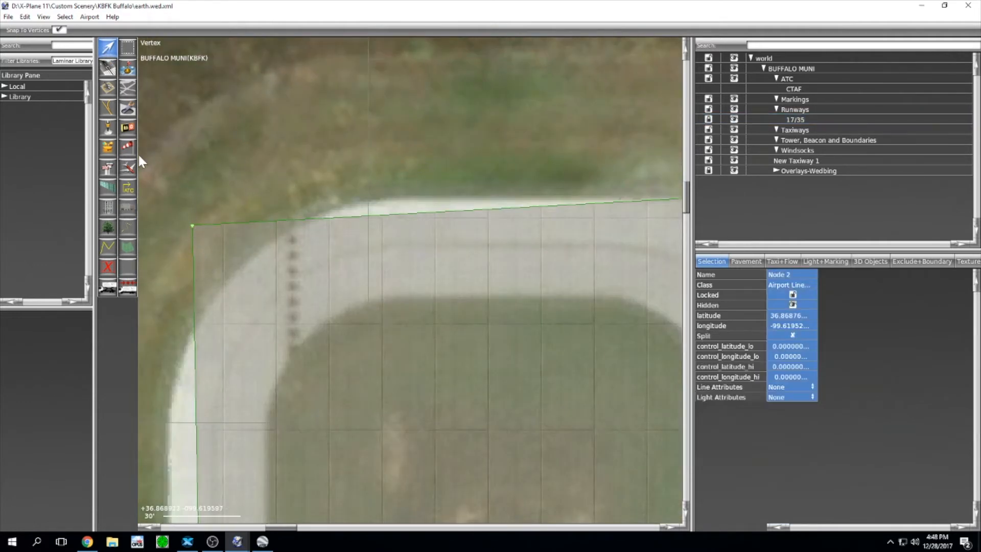
left_click_drag(191, 225, 170, 198)
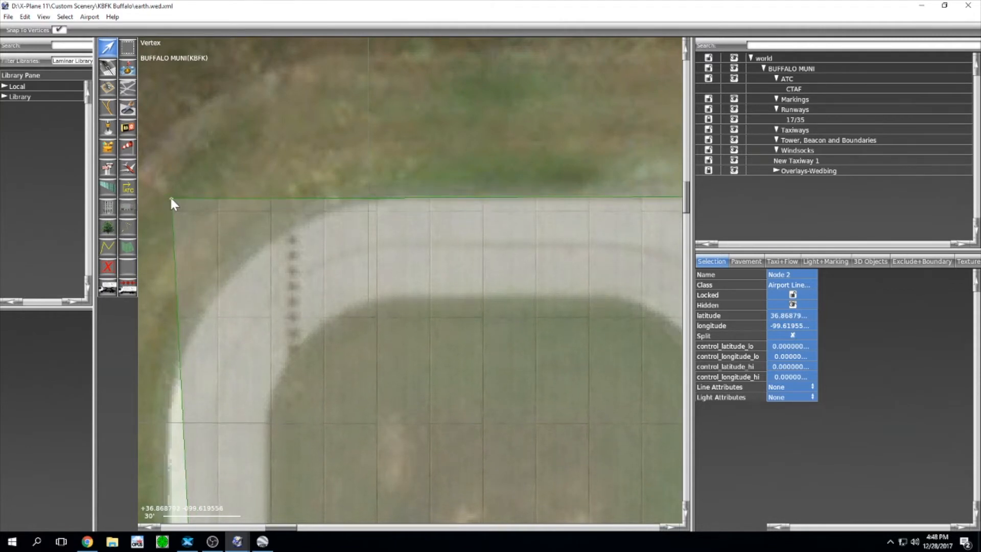
mouse_move(447, 180)
right_mouse_down()
mouse_move(157, 162)
mouse_move(505, 193)
mouse_move(449, 192)
right_mouse_up()
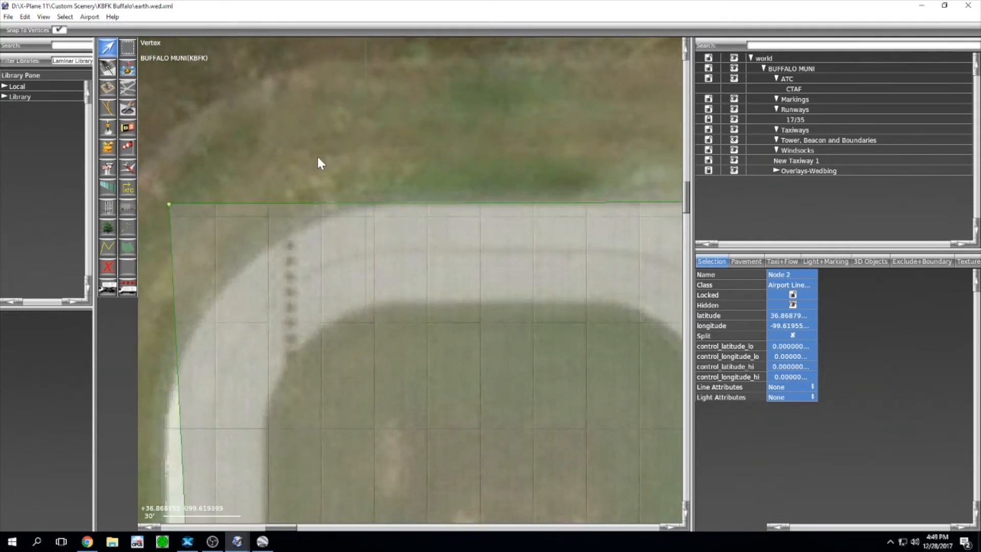
left_click(384, 203)
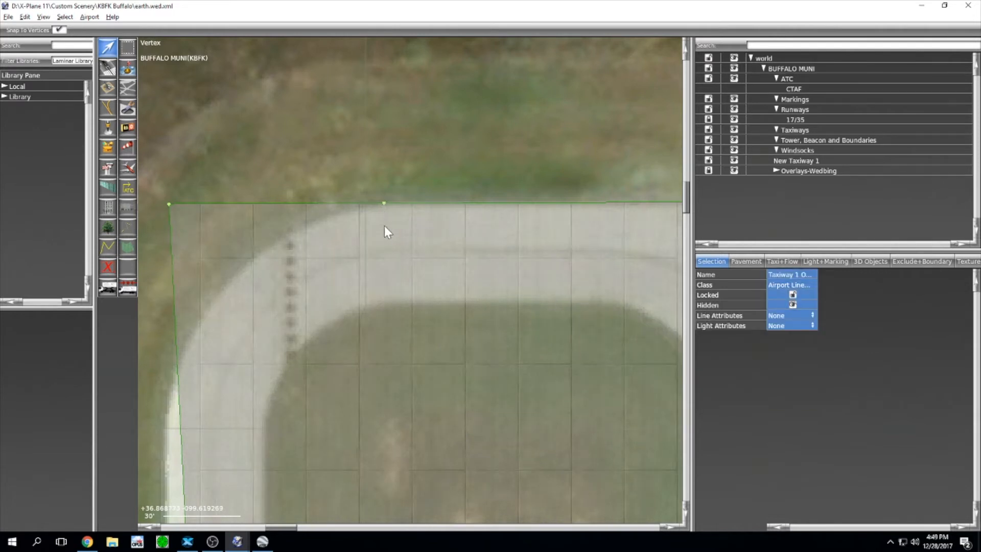
right_click_drag(384, 247, 451, 190)
left_click_drag(268, 114, 231, 359)
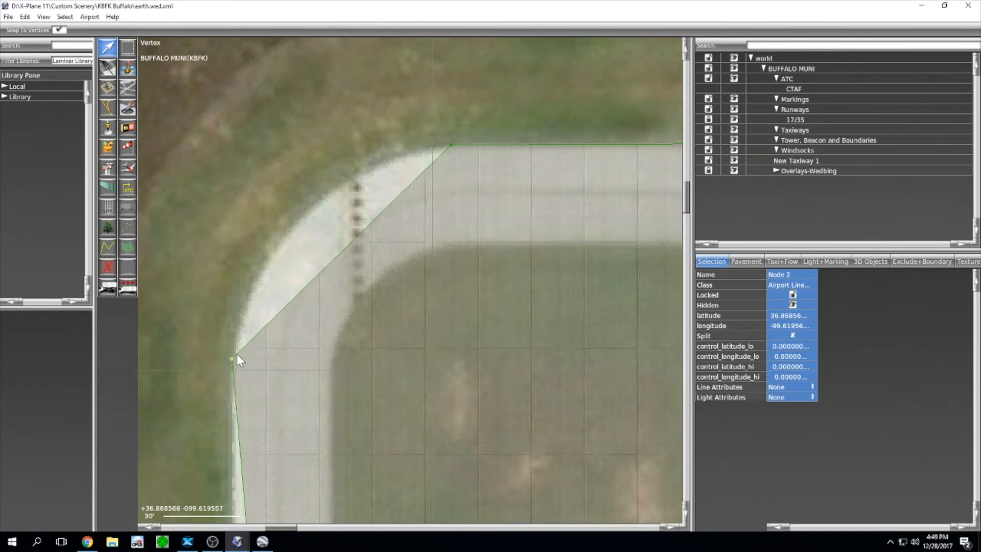
Step: Move the left-edge vertex onto the pavement border and shift the bottom-left corner to chamfer it
scroll(236, 354, "down", 4)
right_click_drag(309, 387, 378, 266)
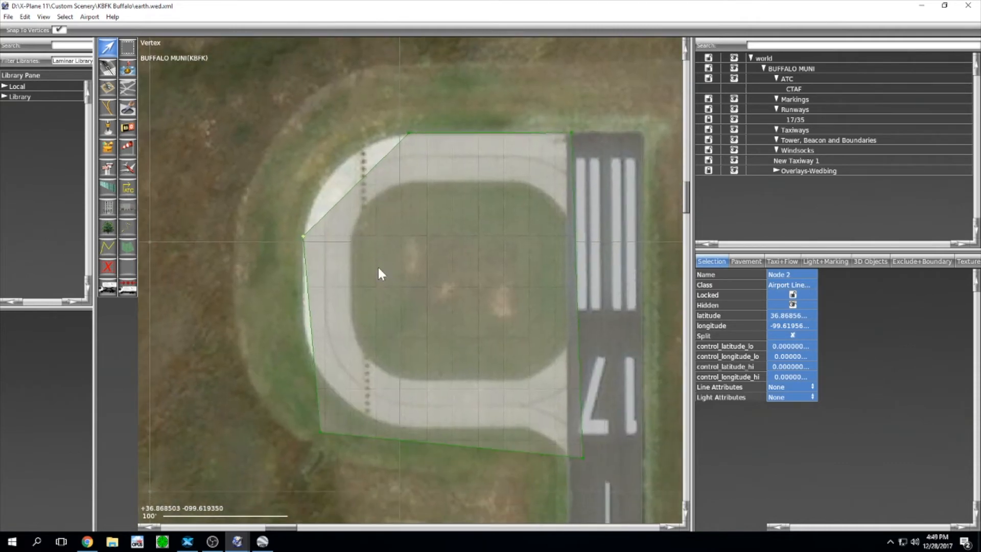
left_click(313, 331)
left_click_drag(311, 330, 304, 321)
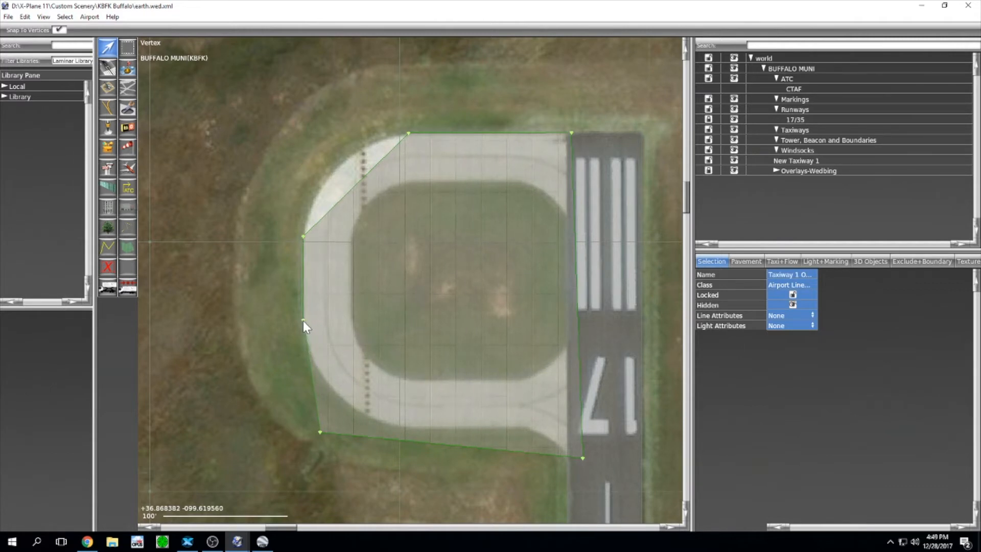
left_click(319, 432)
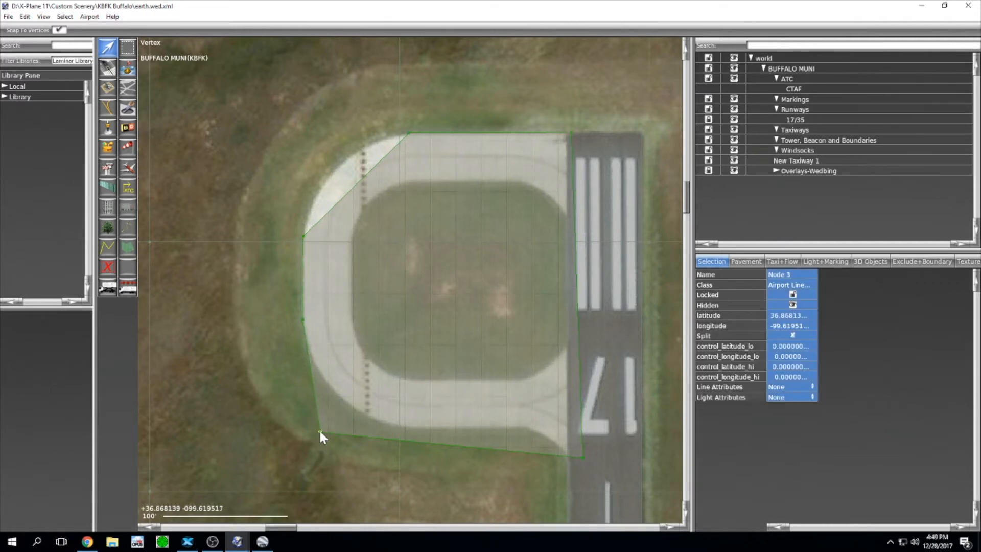
left_click_drag(320, 432, 402, 428)
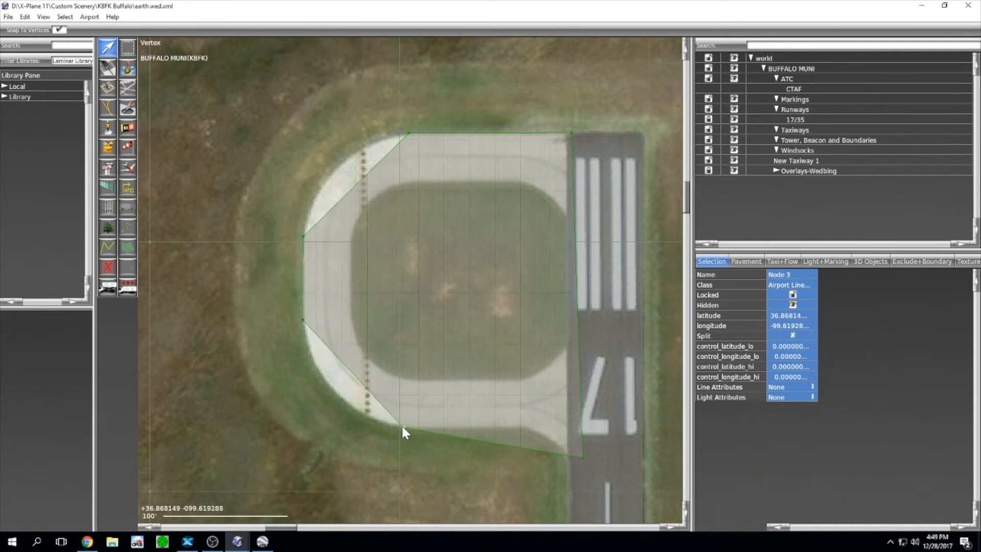
Step: Add a node on the bottom edge, adjust the bottom-right corner, and reselect New Taxiway 1
left_click(521, 449)
left_click(522, 449)
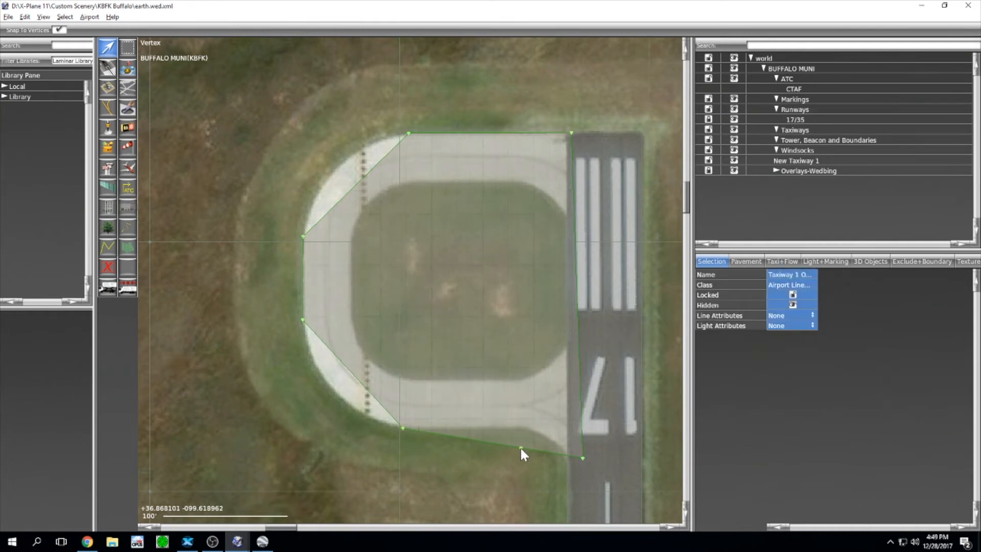
left_click_drag(521, 450, 523, 428)
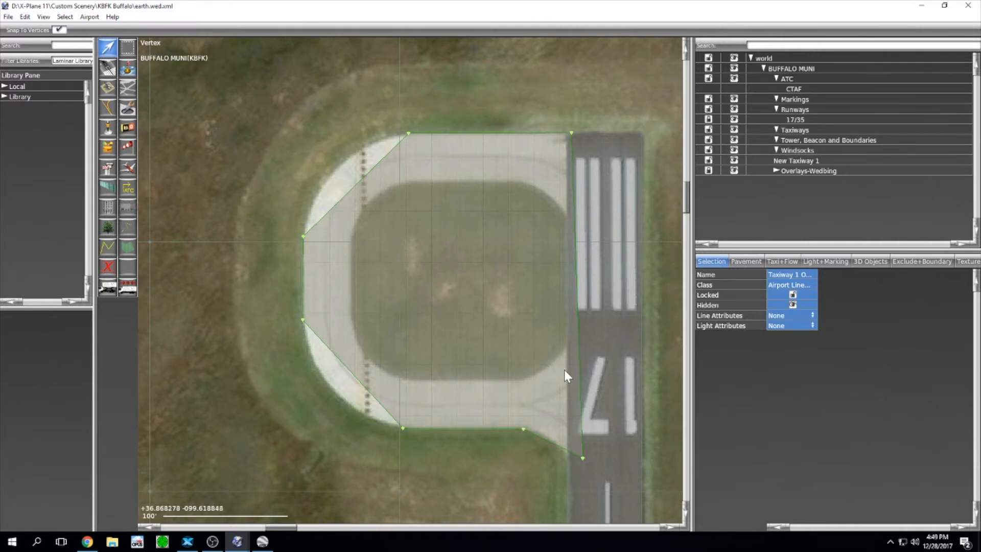
left_click_drag(603, 456, 575, 456)
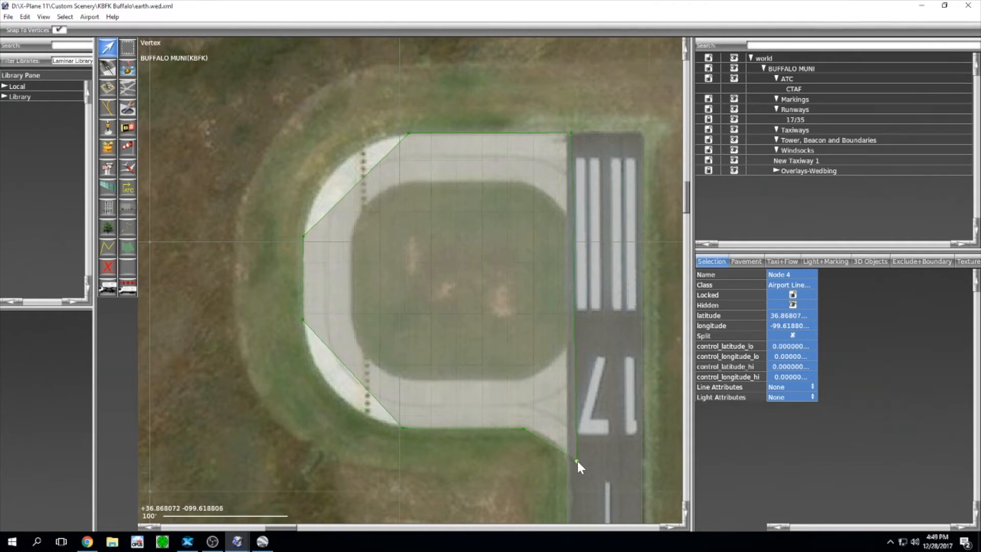
left_click(479, 268)
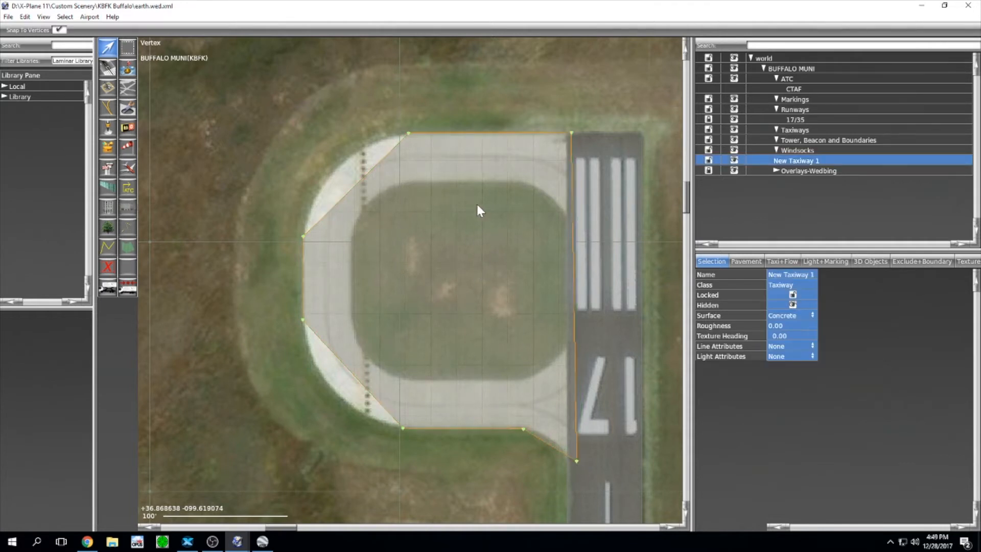
left_click(451, 107)
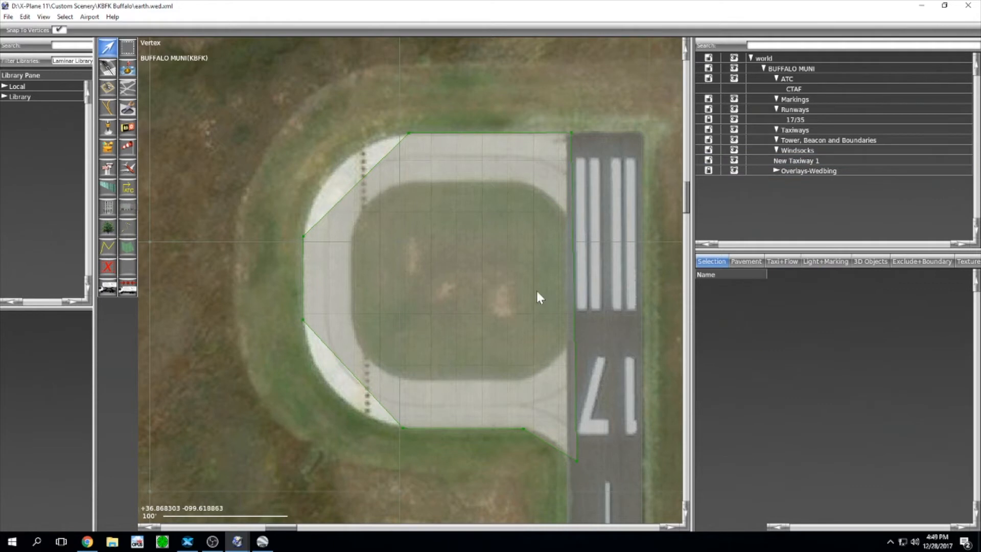
left_click(462, 154)
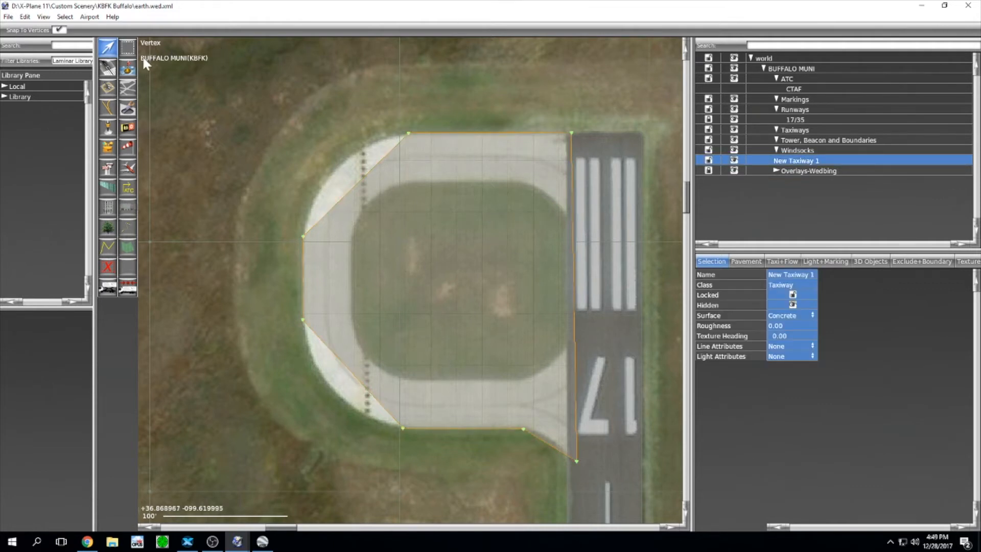
Step: With the Hole tool, trace corners around the grassy infield, chamfering the lower-left, and close the hole
left_click(127, 109)
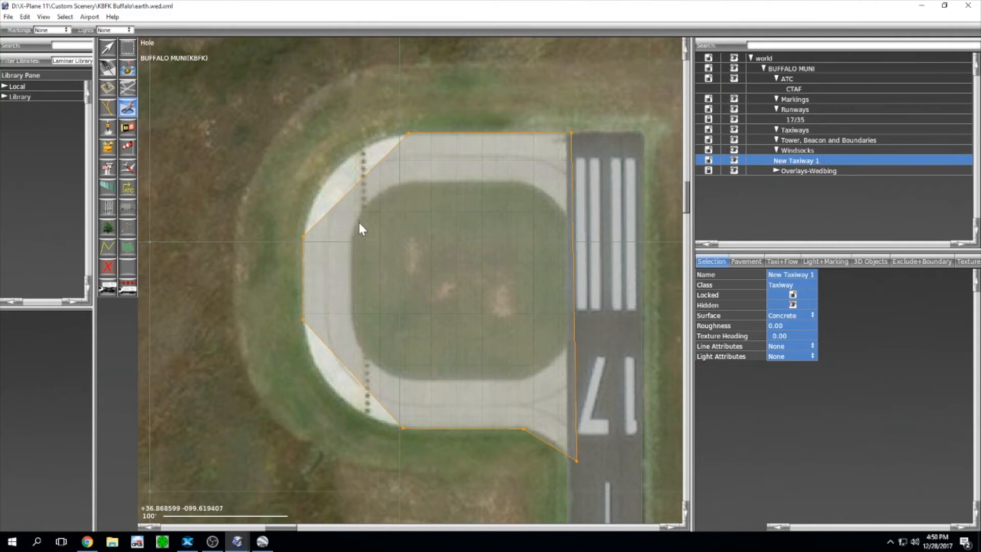
left_click(354, 330)
left_click(409, 378)
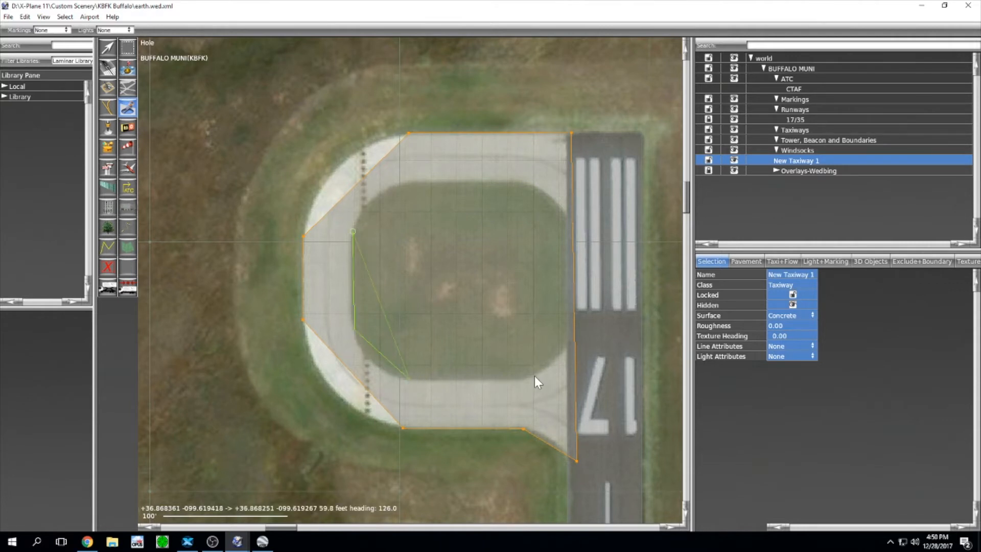
left_click(521, 378)
left_click(564, 217)
left_click(521, 182)
left_click(412, 181)
key("Return")
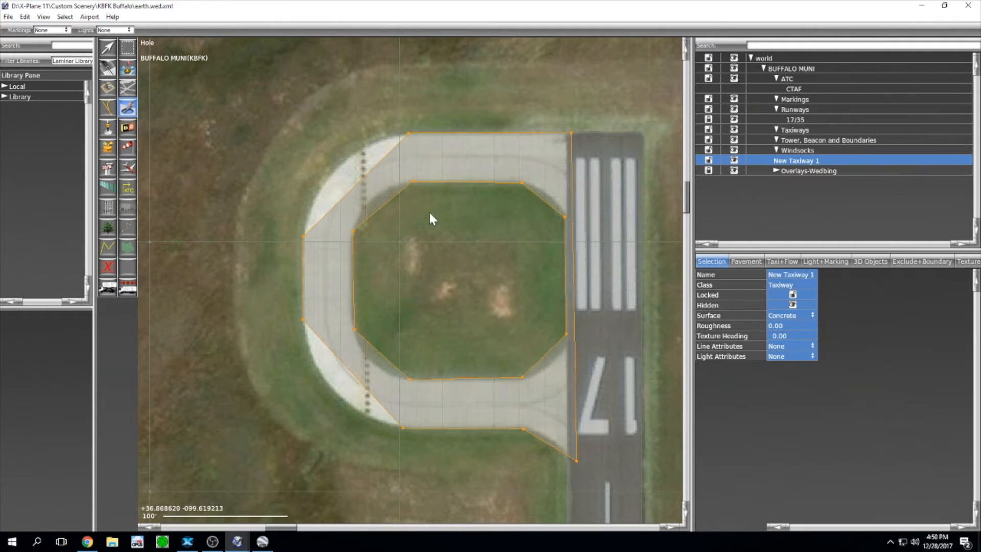
scroll(420, 215, "up", 1)
scroll(420, 216, "up", 2)
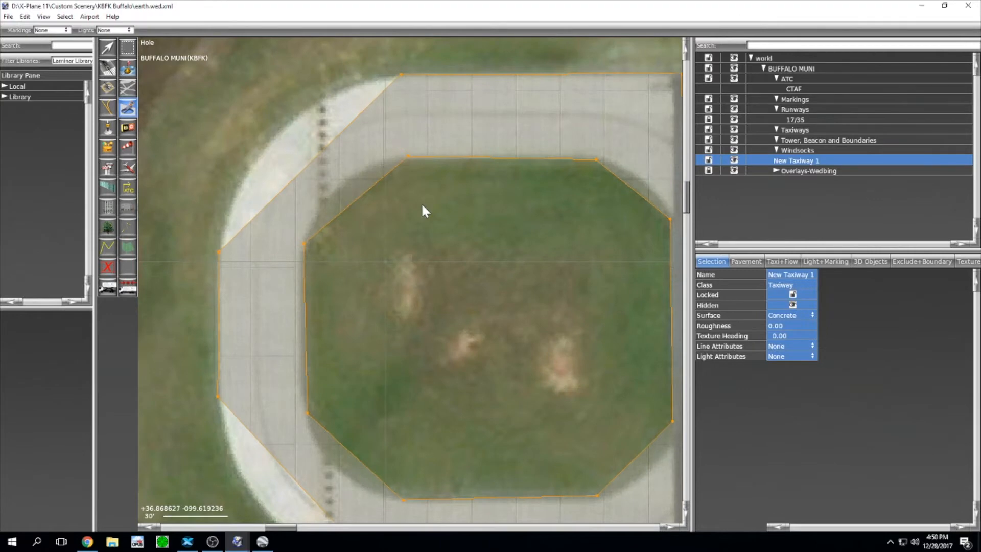
Step: With the Vertex tool, nudge the hole's top-left corner onto the pavement edge
left_click(107, 47)
scroll(409, 193, "up", 1)
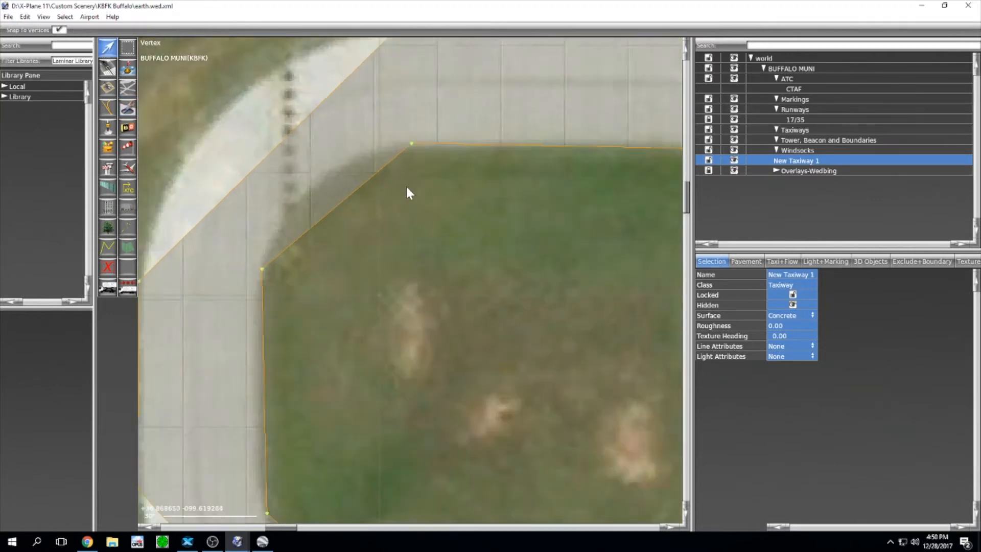
scroll(365, 234, "down", 3)
scroll(423, 225, "up", 4)
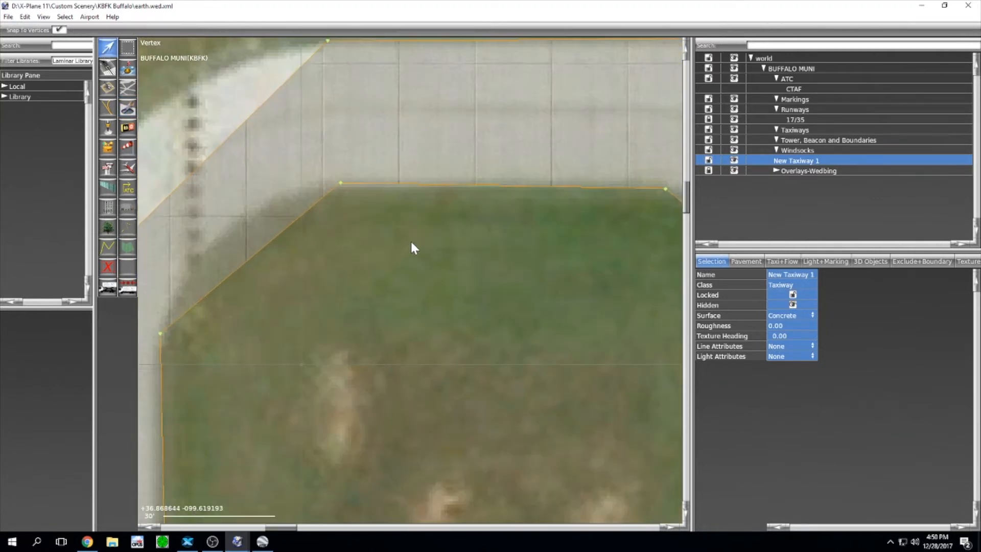
left_click_drag(384, 225, 340, 186)
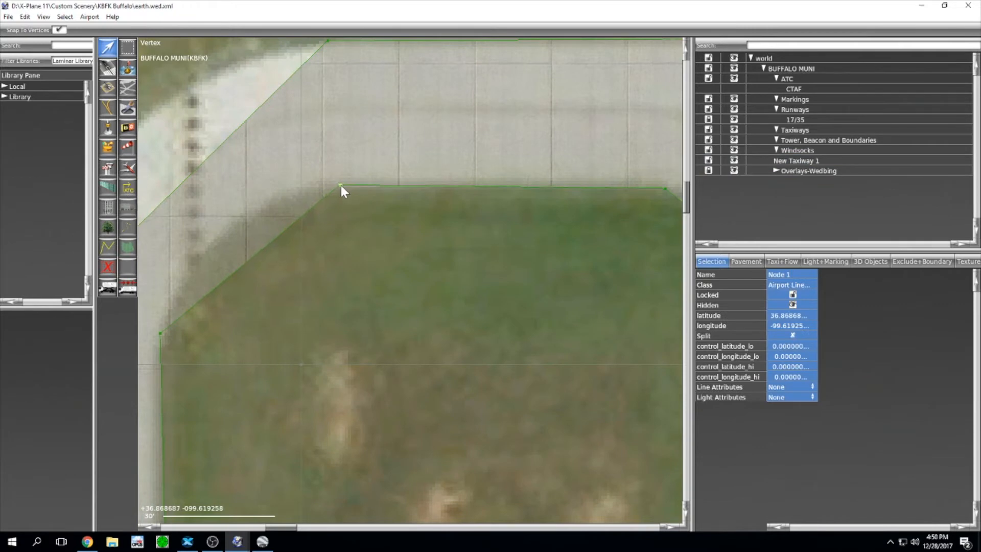
middle_click_drag(550, 213, 490, 203)
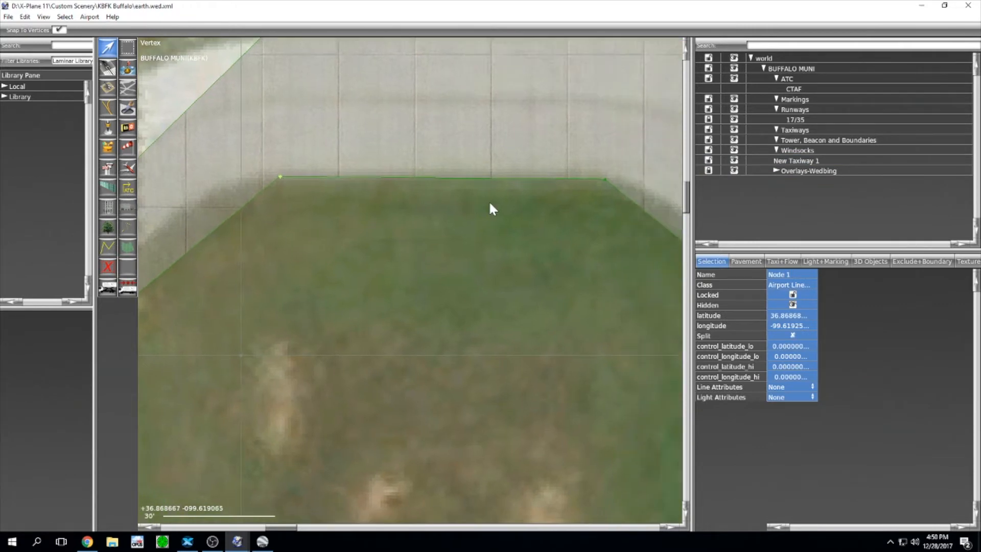
Step: Move hole Node 8 down onto the grass edge
scroll(473, 271, "down", 3)
scroll(423, 243, "up", 4)
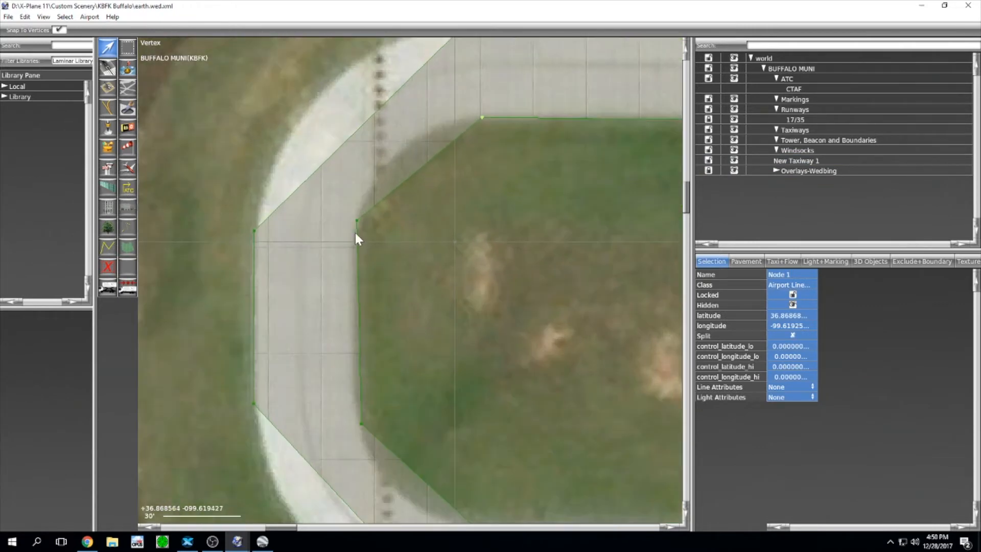
scroll(355, 232, "up", 1)
middle_click_drag(430, 324, 486, 214)
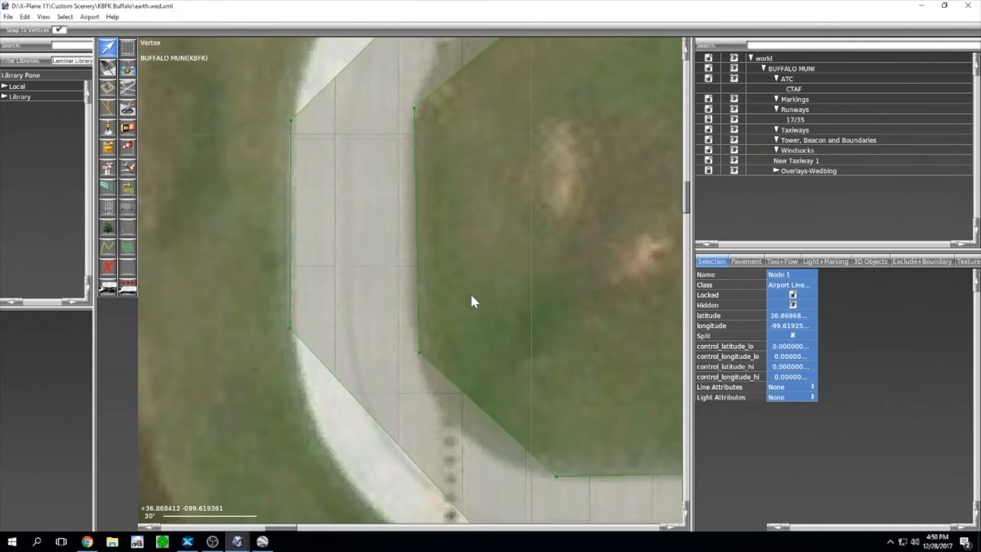
left_click_drag(471, 301, 413, 330)
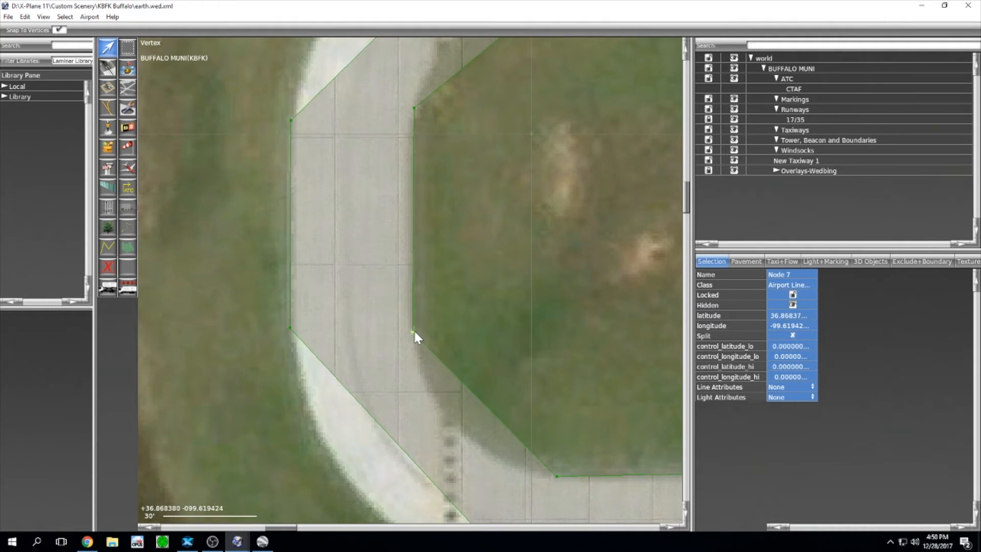
left_click_drag(431, 162, 437, 200)
left_click(415, 104)
left_click_drag(414, 109, 412, 121)
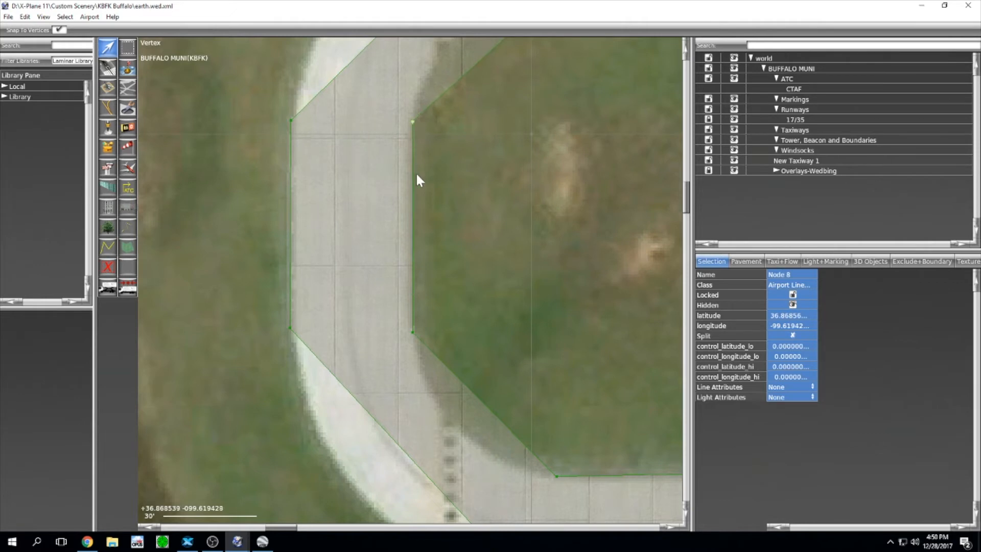
Step: Shift hole Node 6 left to match the grass island's corner
scroll(442, 250, "down", 3)
scroll(470, 315, "up", 4)
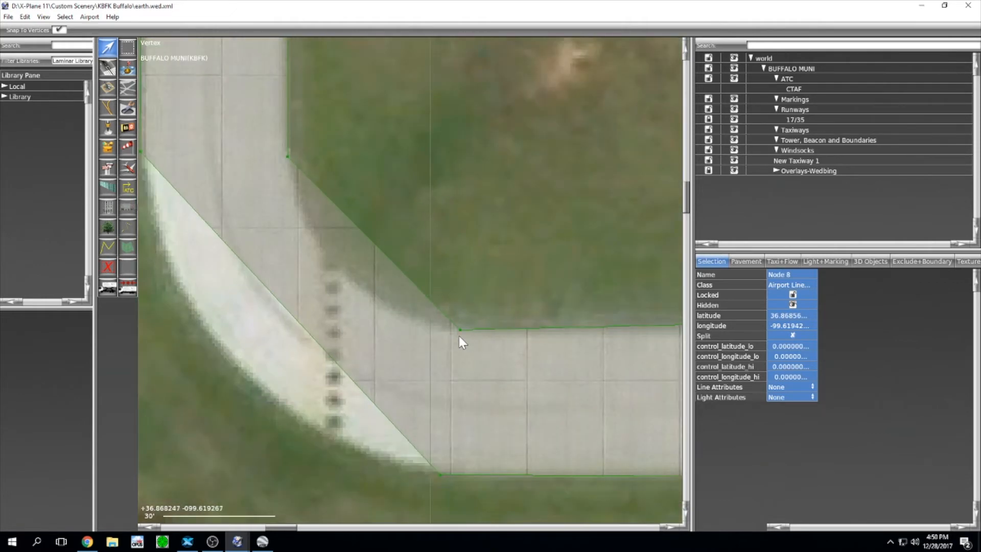
left_click(458, 334)
left_click(470, 310)
left_click(462, 329)
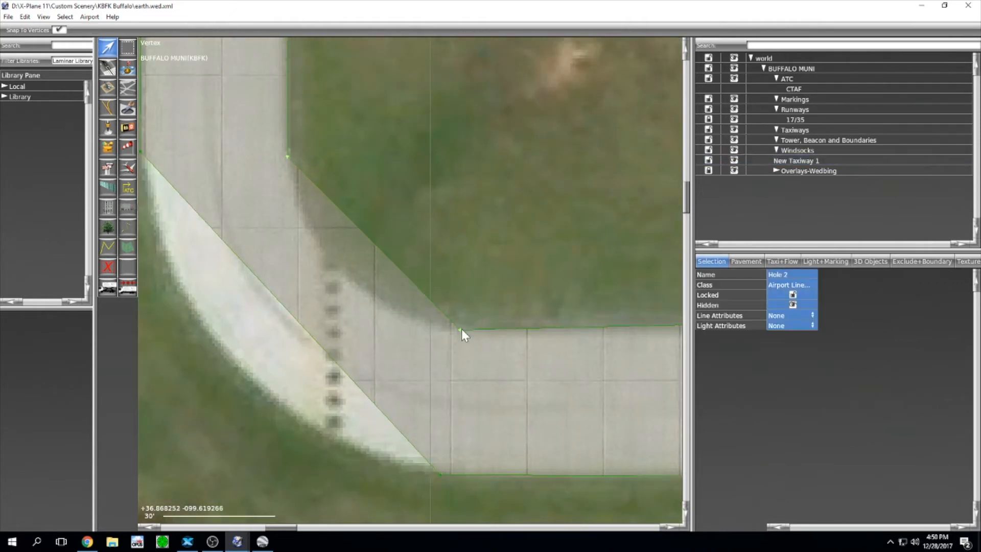
left_click(474, 312)
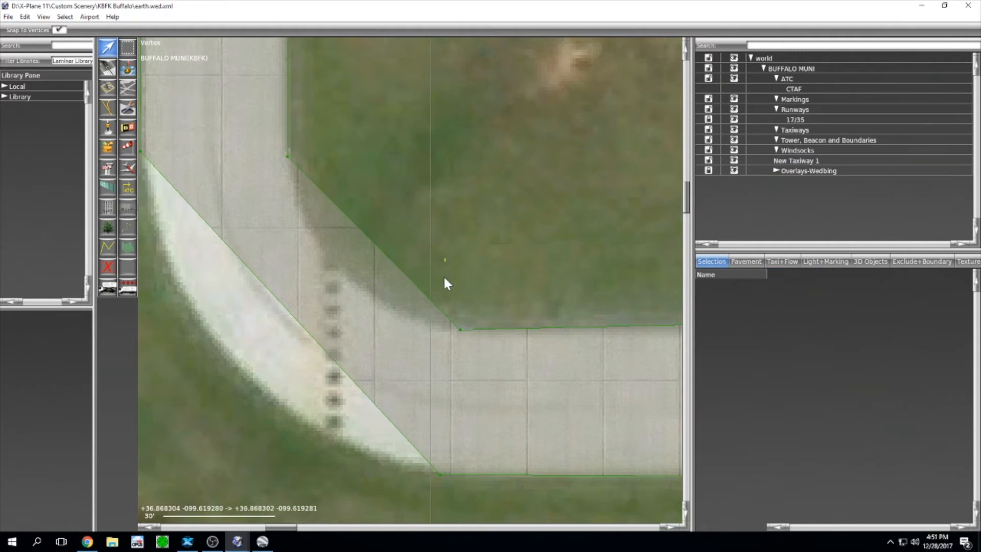
left_click_drag(445, 258, 492, 378)
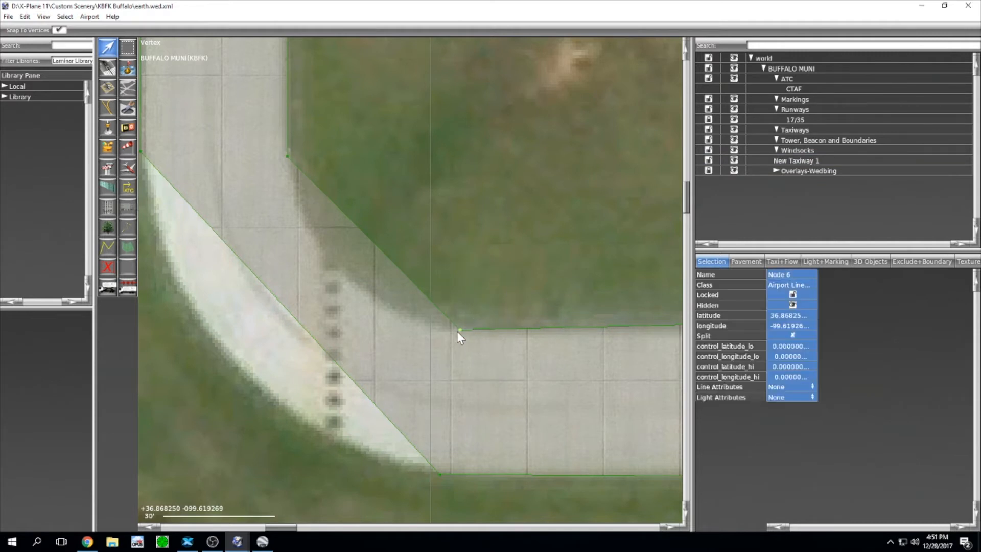
mouse_move(461, 330)
left_mouse_down()
mouse_move(452, 345)
mouse_move(451, 330)
left_mouse_up()
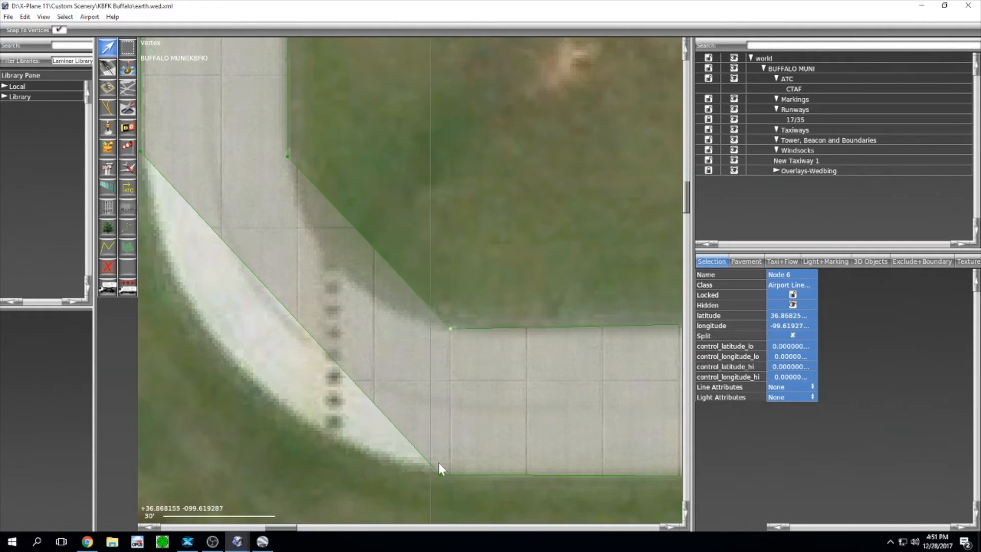
Step: Adjust the hole's east-end Nodes 5 and 4 and its upper-right corner
right_click_drag(615, 262, 295, 250)
left_click_drag(446, 274, 473, 316)
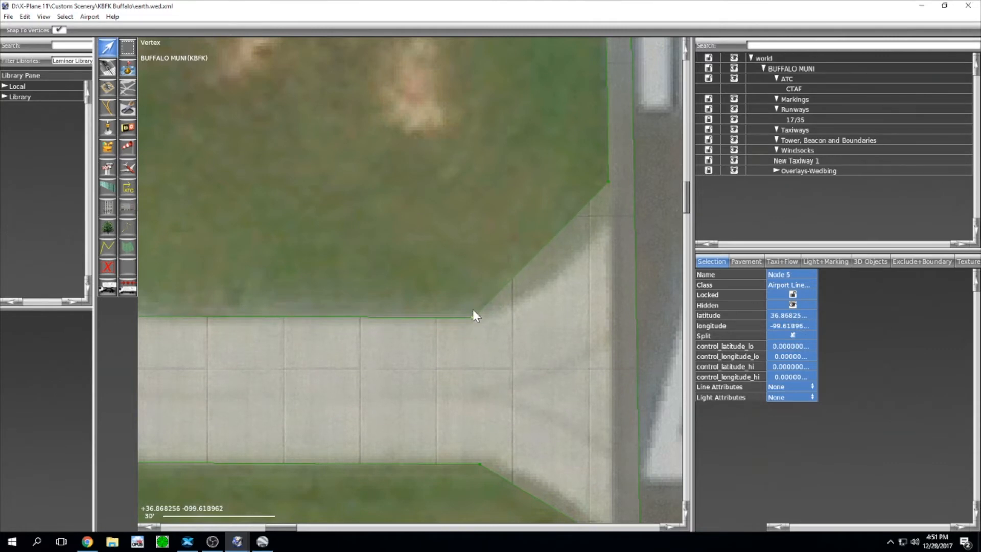
scroll(485, 229, "down", 3)
scroll(401, 261, "up", 4)
left_click_drag(483, 263, 545, 302)
right_click_drag(462, 41, 437, 338)
left_click_drag(459, 185, 517, 178)
scroll(440, 251, "down", 6)
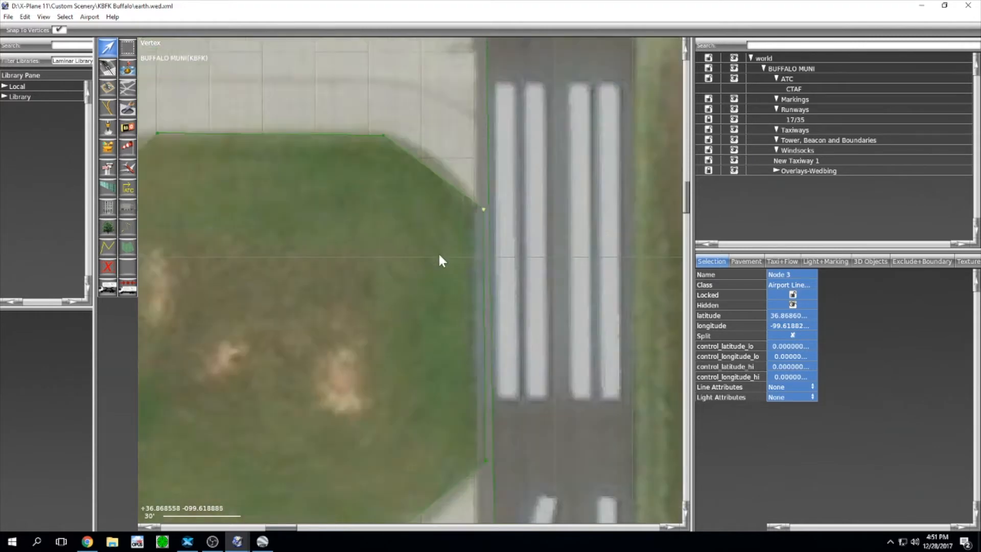
right_click_drag(352, 275, 541, 293)
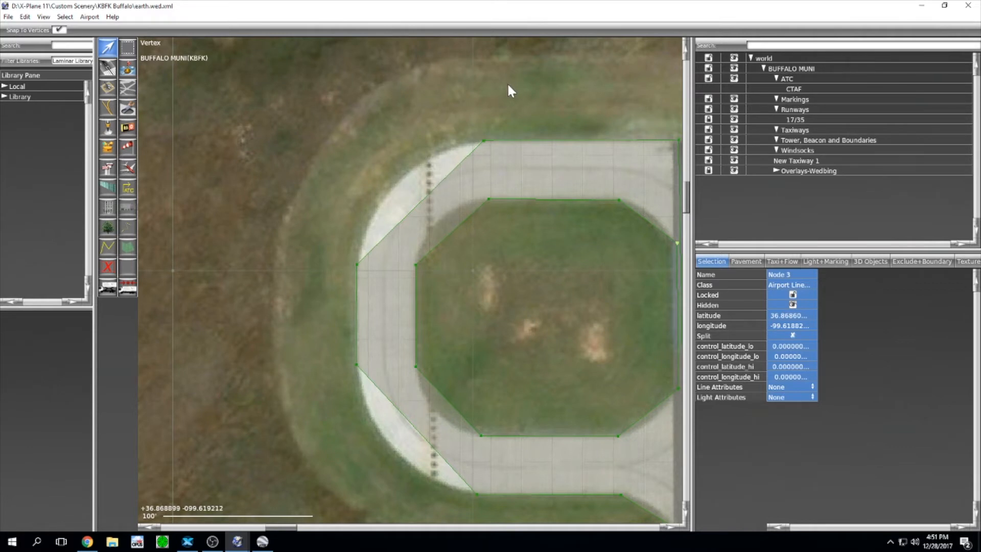
Step: Select the turnaround's top-left outer vertex and pull Bézier handles from it to curve that corner
left_click_drag(508, 89, 437, 163)
left_click_drag(484, 141, 429, 143, "alt")
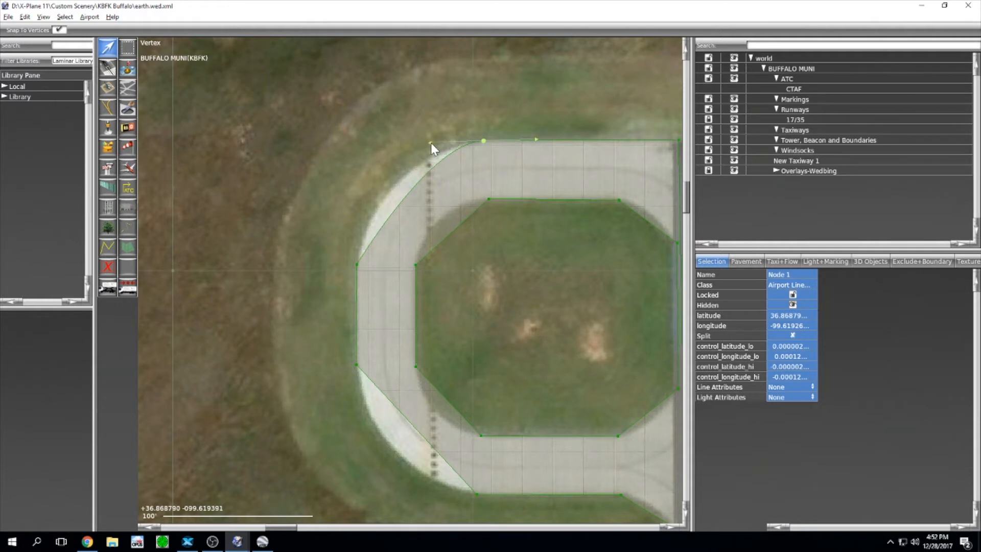
Step: Split Node 1's handles, keep the top edge straight, and round the corner along the pavement
mouse_move(430, 142)
left_mouse_down("alt")
mouse_move(436, 161)
mouse_move(427, 141)
left_mouse_up("alt")
mouse_move(534, 140)
left_mouse_down("alt")
mouse_move(532, 103)
mouse_move(528, 122)
left_mouse_up("alt")
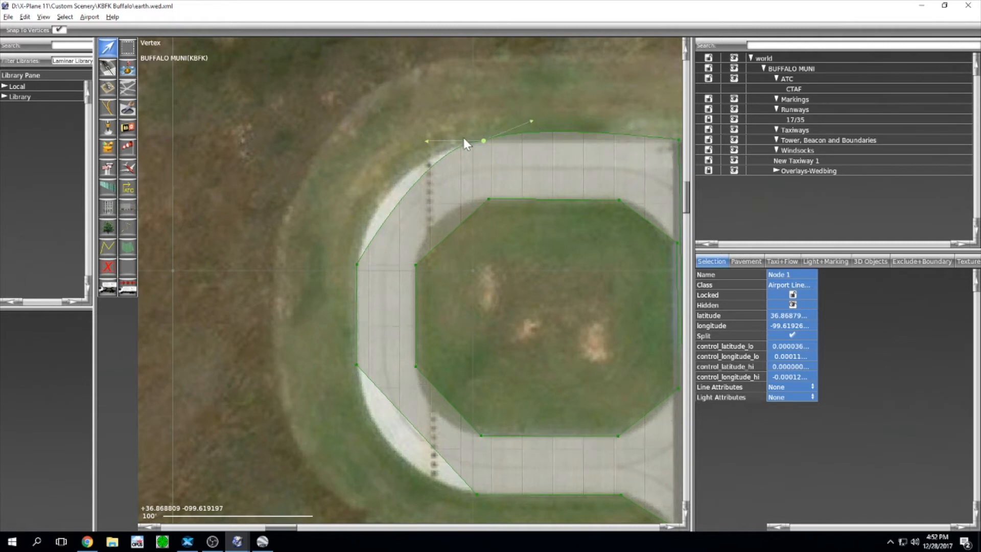
left_click(531, 121, "alt")
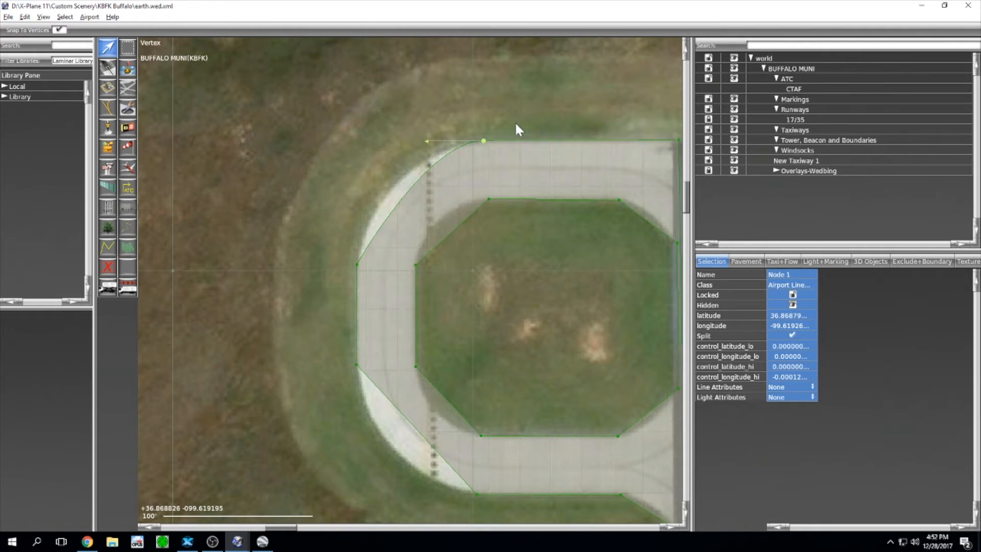
left_click_drag(427, 139, 397, 118)
scroll(494, 123, "up", 6)
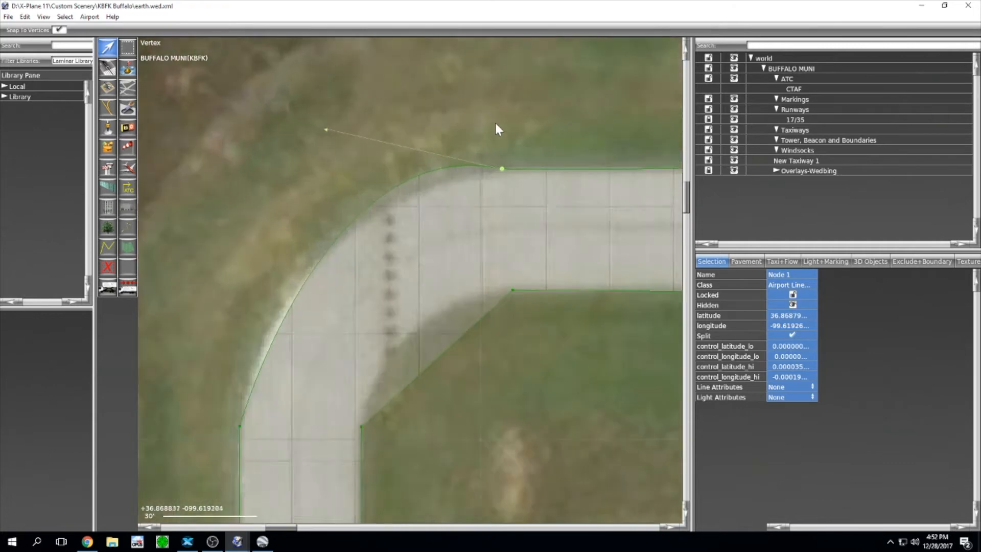
scroll(391, 250, "down", 3)
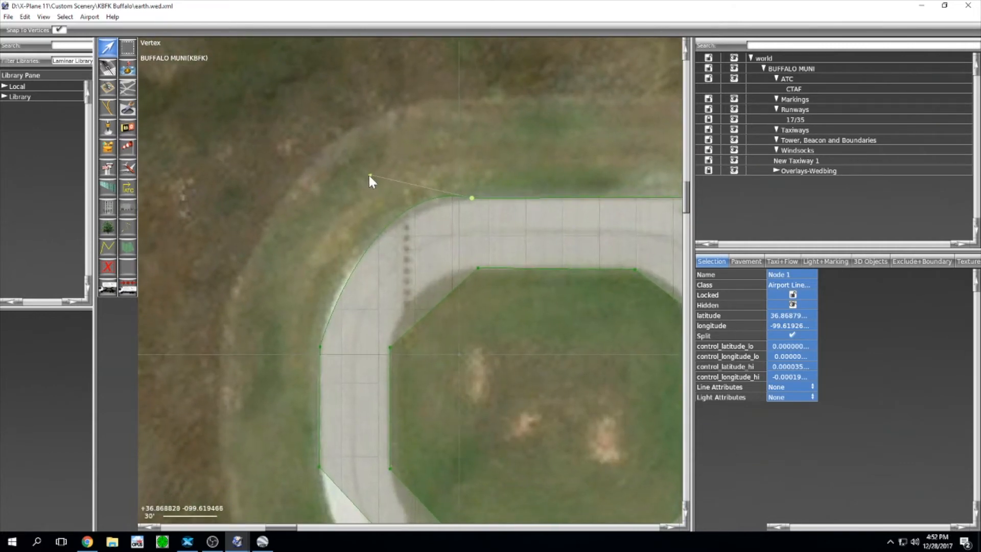
left_click_drag(370, 176, 330, 217)
Step: Give left-side Node 2 a single lower curve handle stretched down along the left edge
scroll(330, 217, "down", 4)
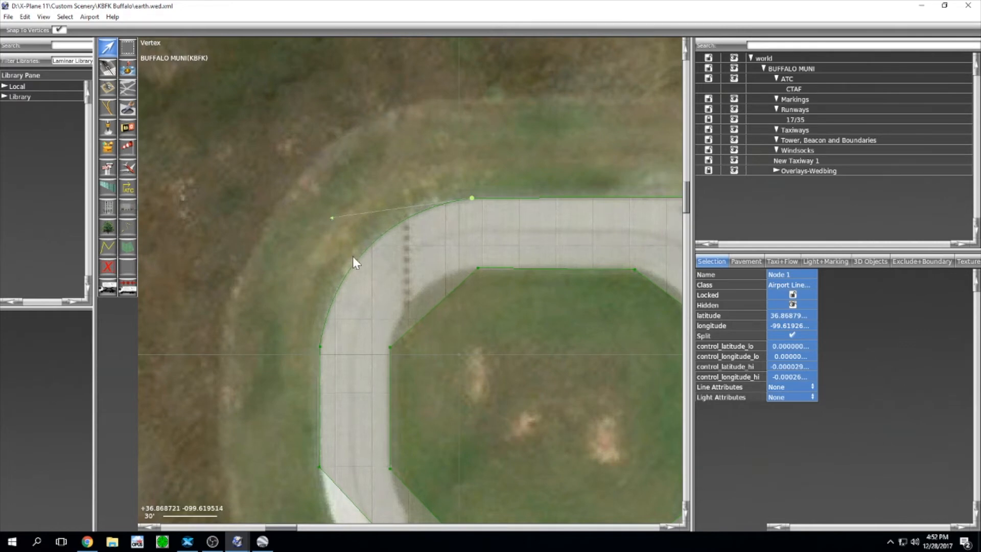
left_click(356, 306)
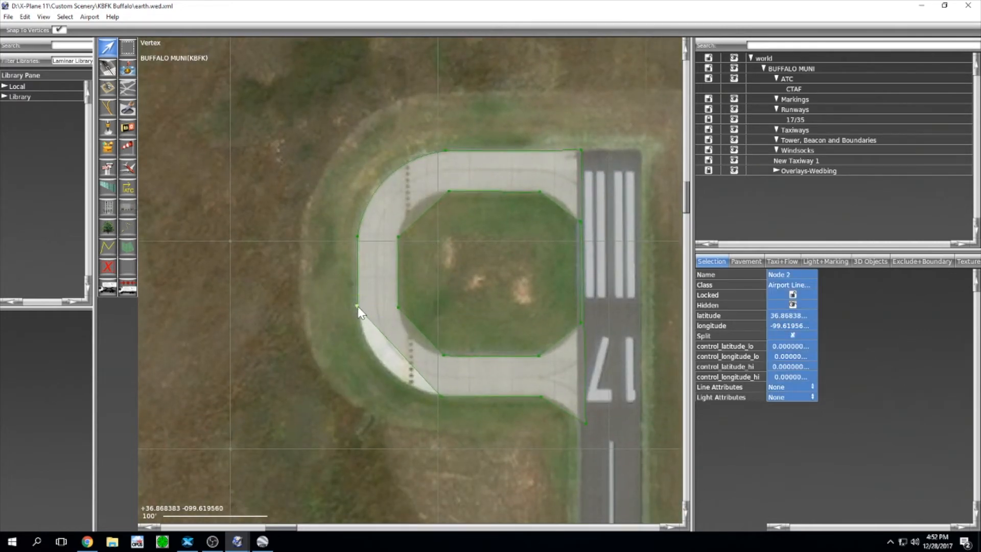
left_click_drag(357, 306, 358, 320)
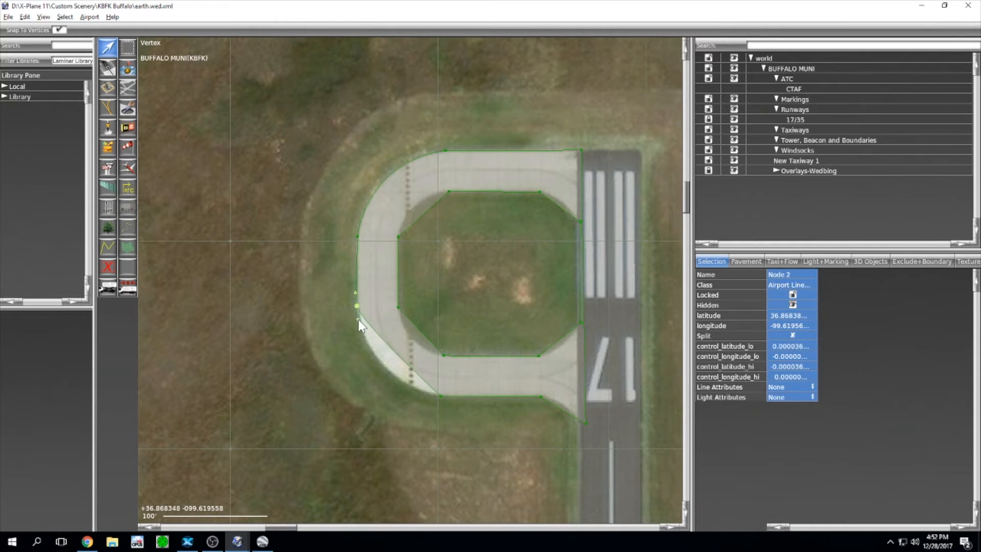
left_click(355, 293, "alt")
left_click_drag(357, 320, 364, 379)
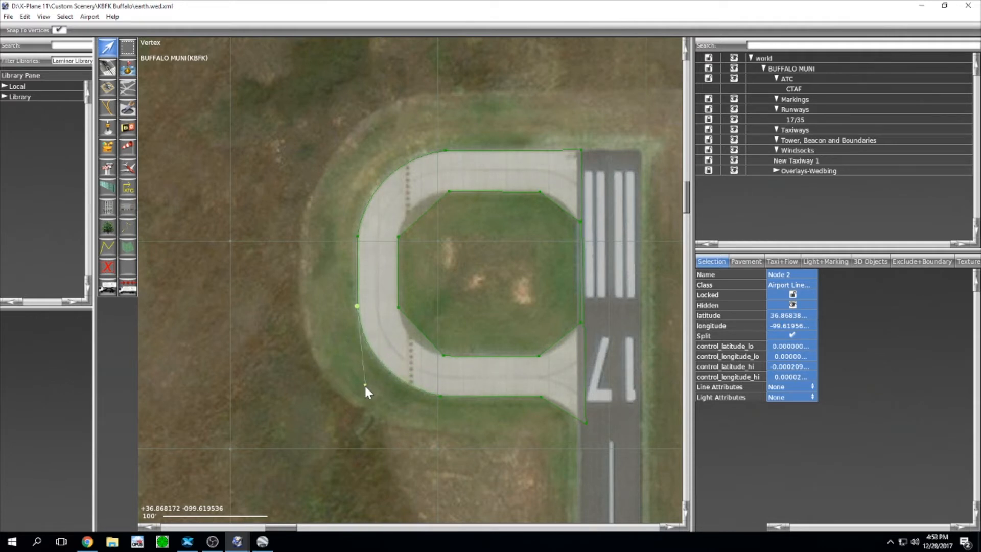
Step: Zoom toward the runway junction and select the lower edge vertex there
right_click_drag(489, 316, 425, 248)
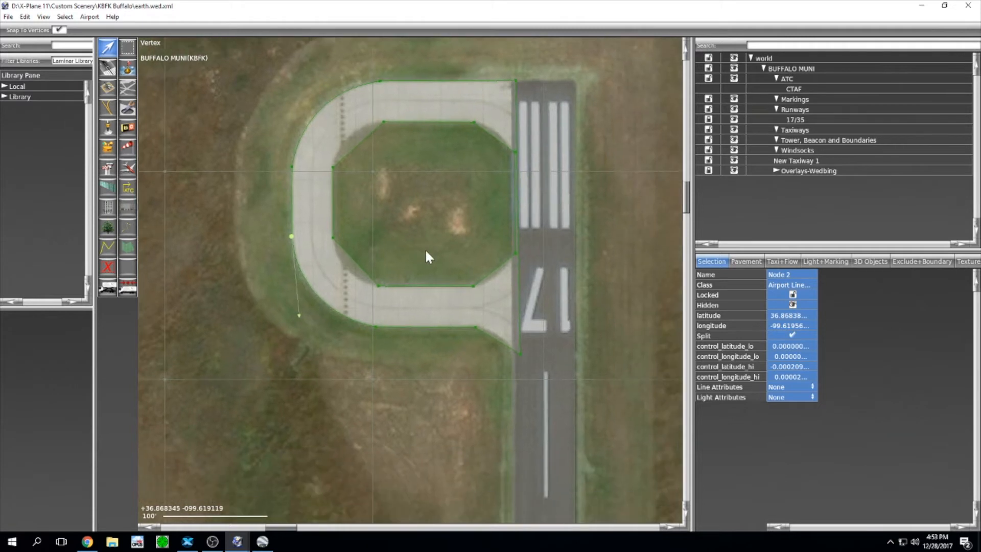
scroll(475, 336, "up", 4)
left_click(475, 320)
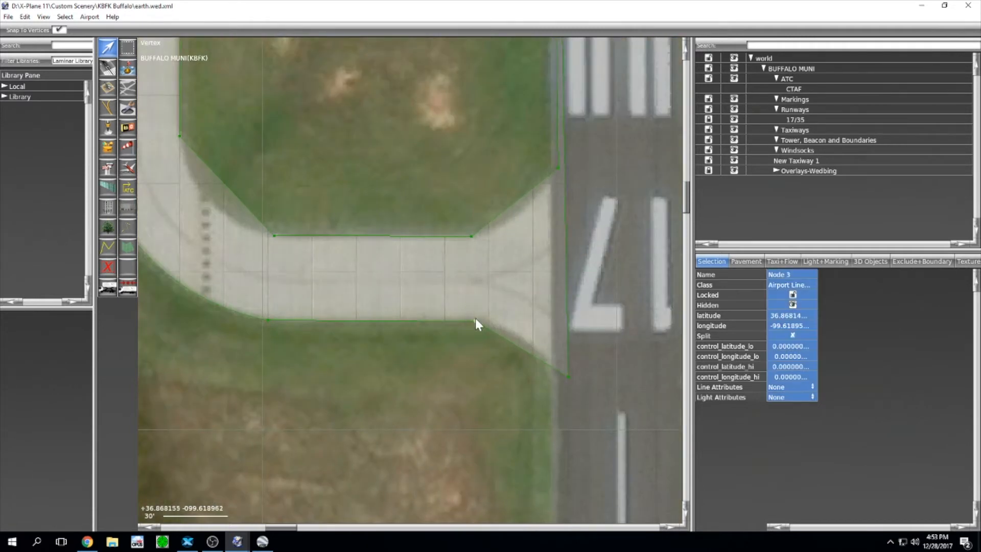
Step: Add a one-sided curve handle to the lower edge vertex near the runway, keeping the other side straight
left_click_drag(475, 321, 498, 320, "alt")
left_click(460, 321, "alt")
left_click_drag(587, 368, 526, 399)
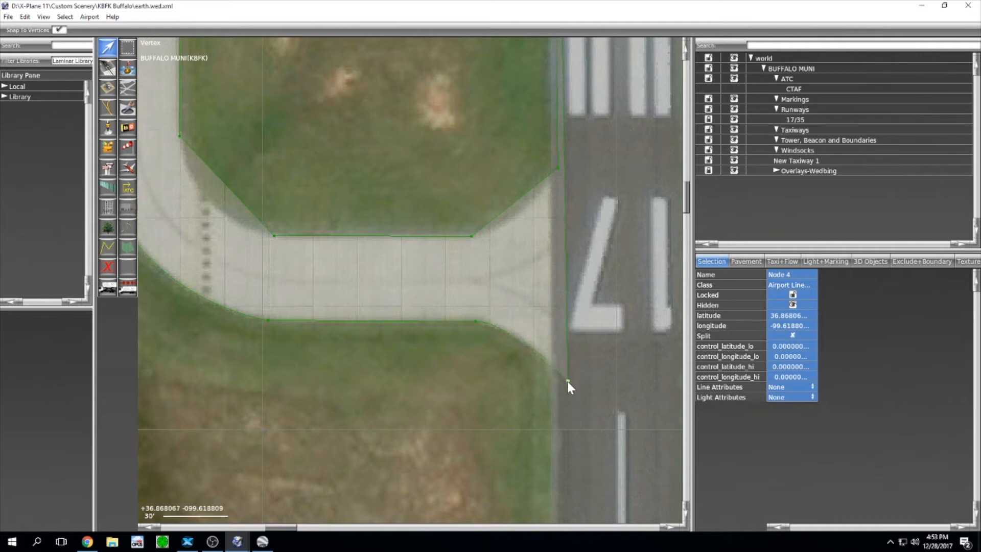
left_click(475, 321)
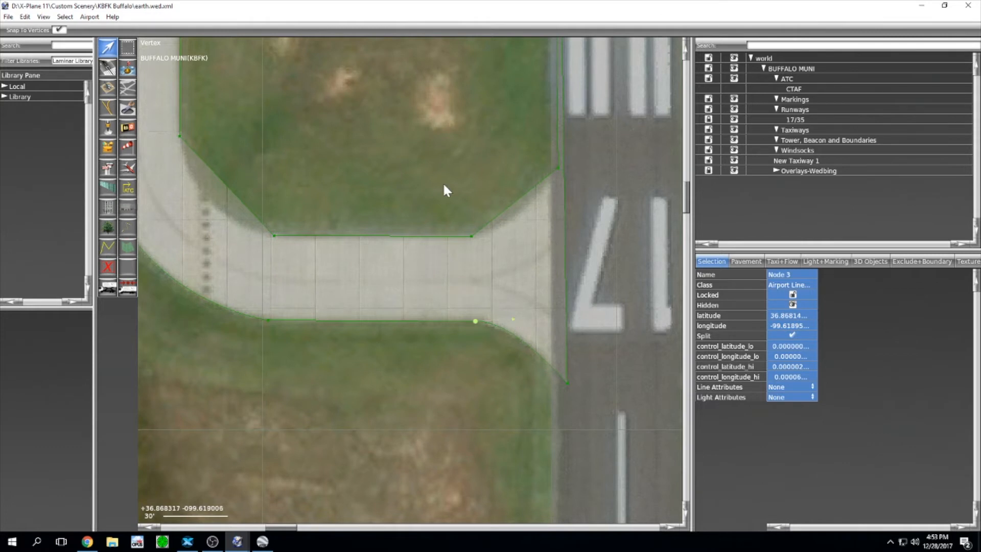
Step: Curve the upper connector corner into a flare toward runway 17, undoing one bad handle edit
right_click_drag(443, 190, 506, 219)
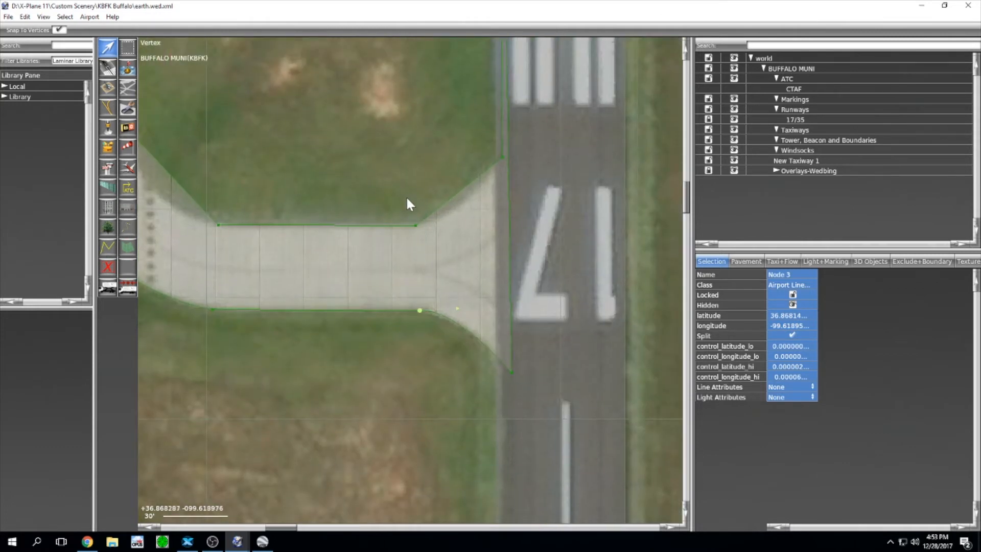
left_click(415, 225)
left_click_drag(416, 225, 375, 226, "alt")
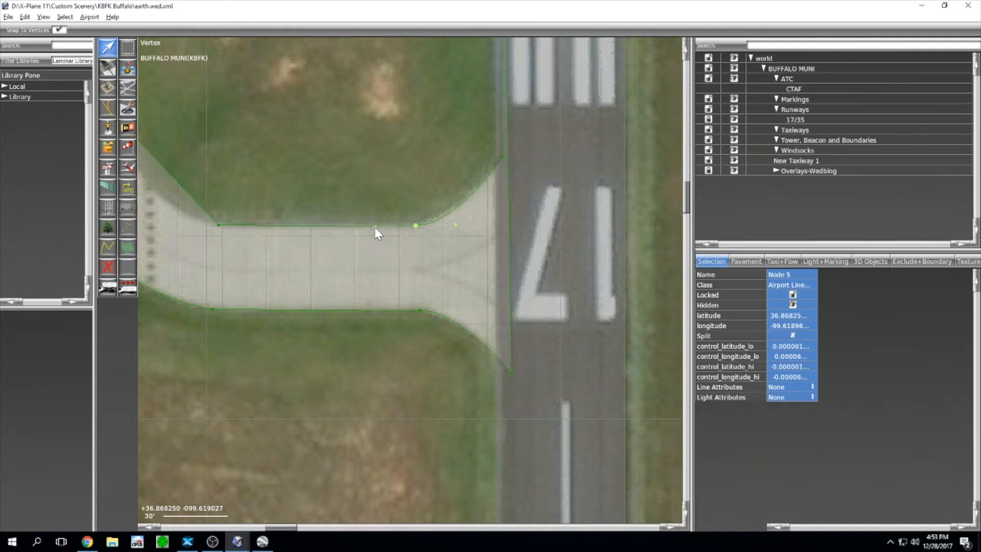
left_click_drag(375, 227, 395, 235, "alt")
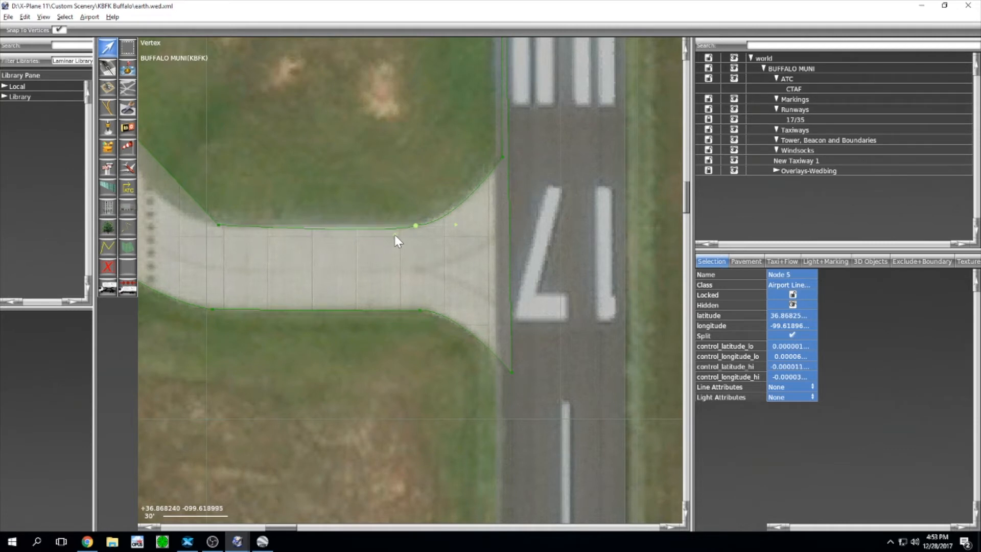
key("ctrl+z")
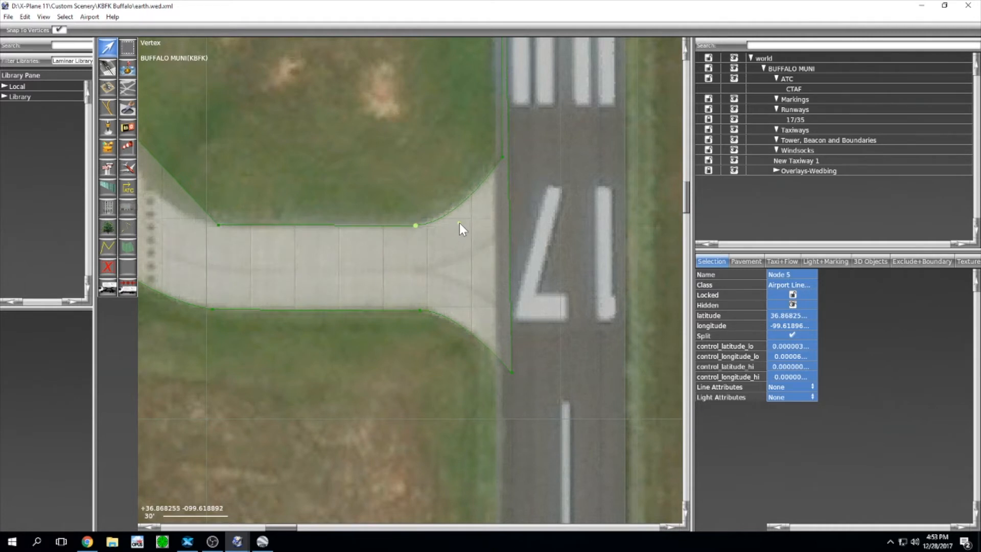
left_click_drag(457, 223, 461, 219)
middle_click_drag(240, 100, 381, 238)
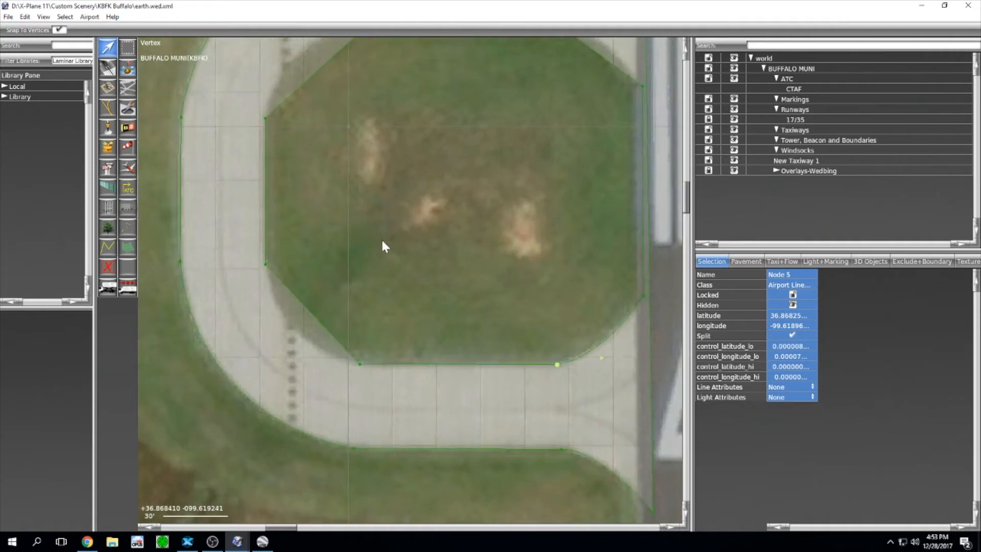
Step: Round the grass hole's lower-left corner with split curve handles, undoing an accidental extra vertex
mouse_move(392, 295)
left_mouse_down()
mouse_move(352, 382)
mouse_move(383, 367)
mouse_move(323, 363)
left_mouse_up()
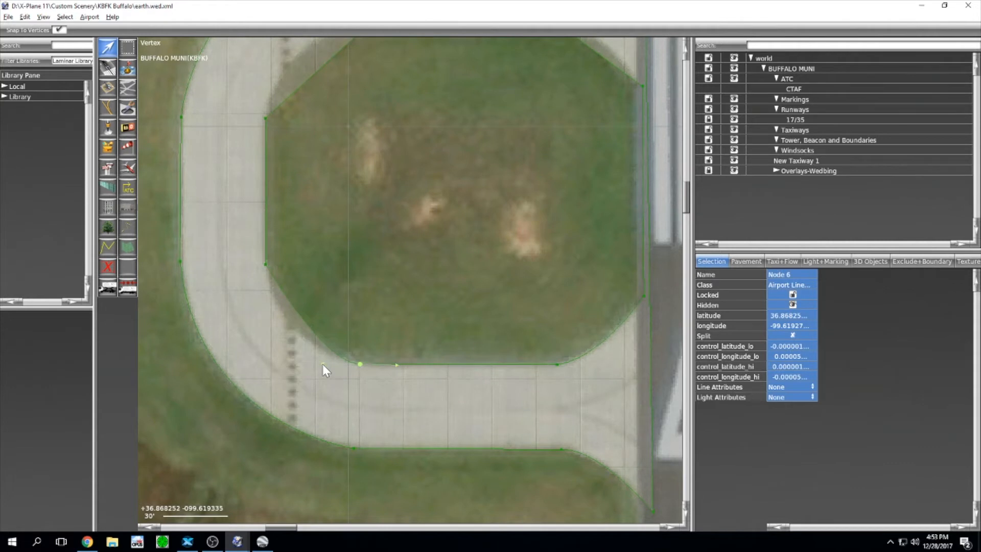
left_click(394, 364, "shift")
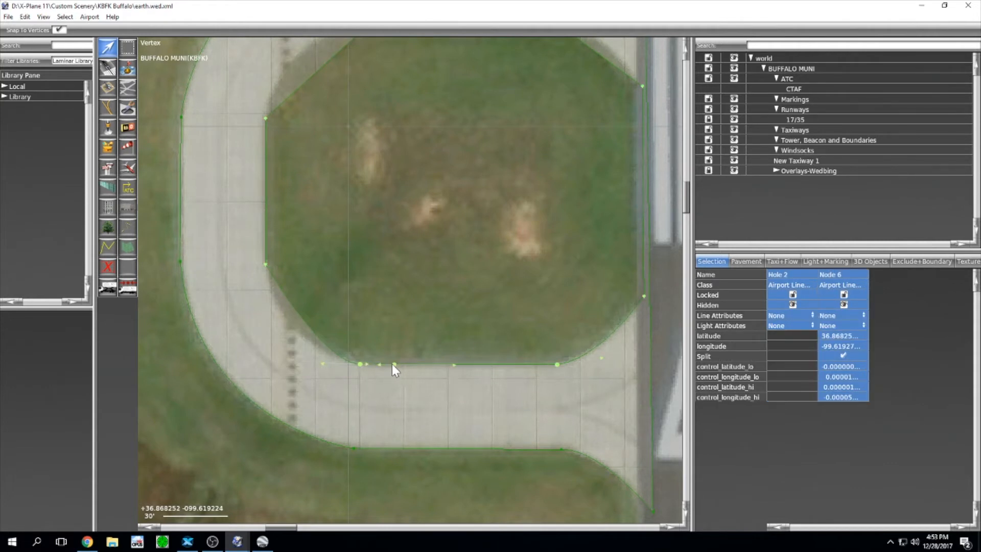
key("ctrl+z")
left_click(397, 365, "alt")
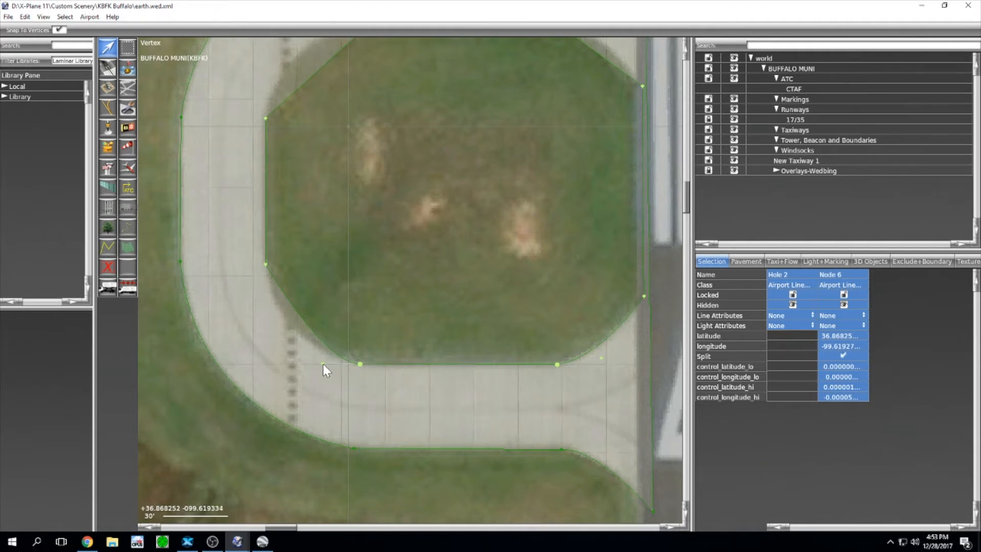
left_click_drag(323, 364, 281, 348)
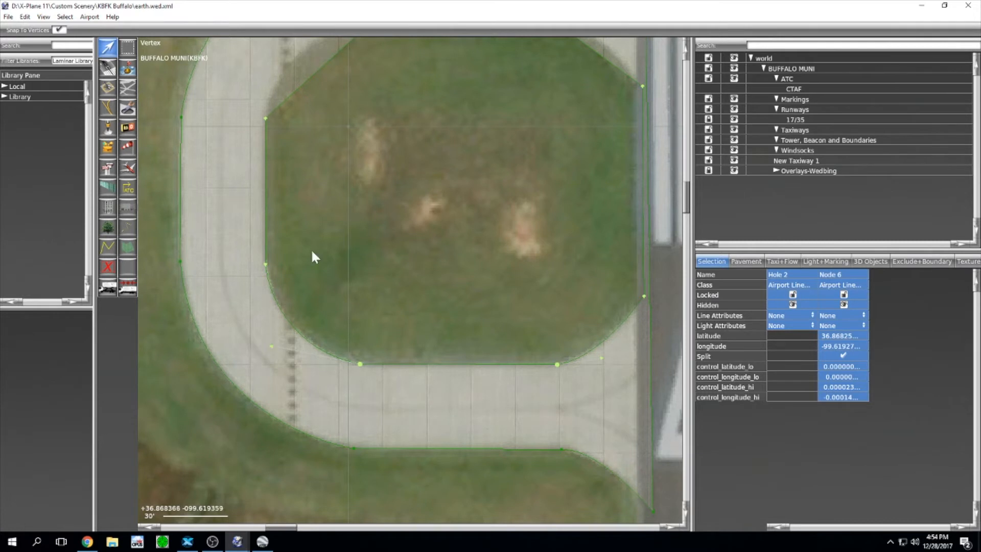
Step: Round the grass hole's upper-left and top-right corners to follow the inner pavement edge
right_click_drag(322, 135, 339, 323)
left_click_drag(329, 330, 285, 290)
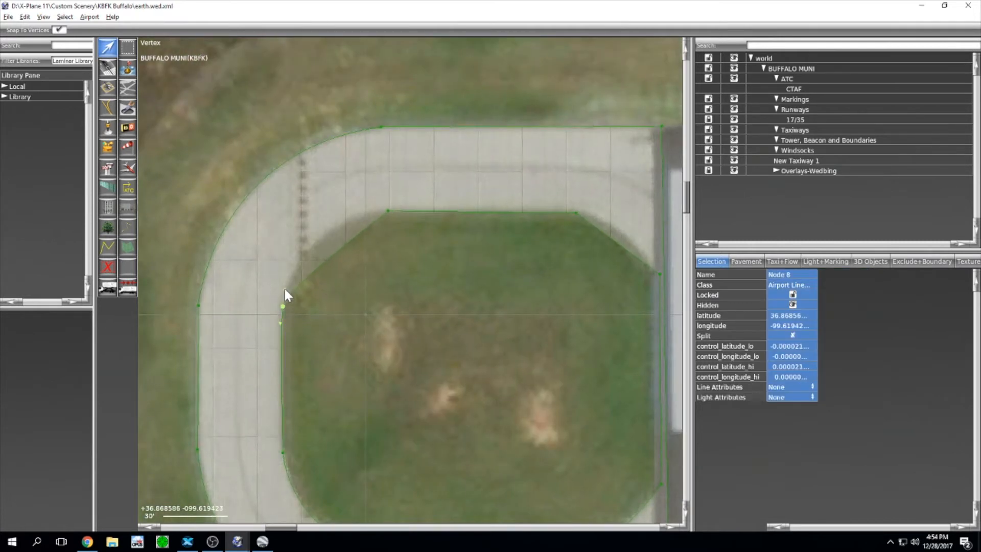
left_click_drag(281, 326, 306, 327)
left_click_drag(284, 284, 297, 221)
right_click_drag(502, 271, 383, 242)
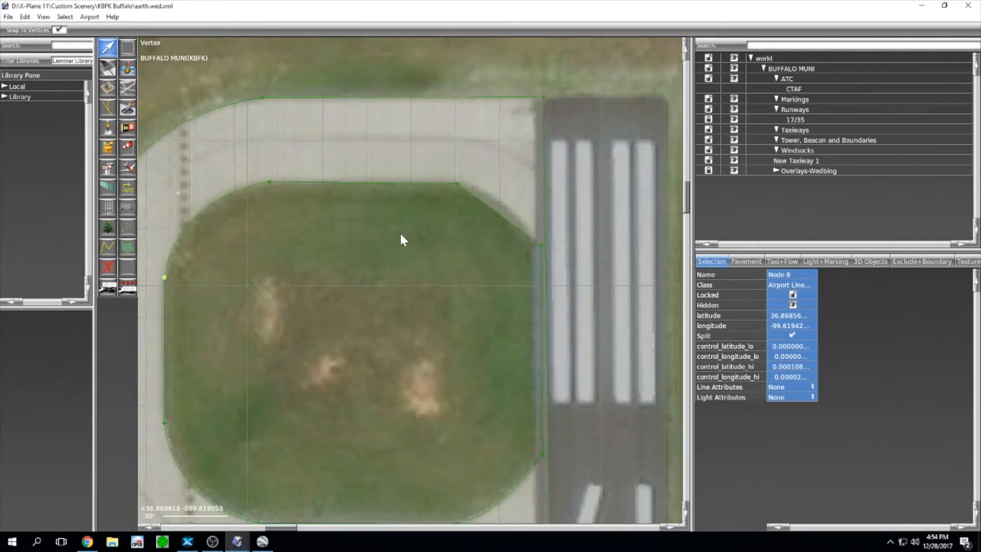
left_click_drag(445, 221, 460, 188)
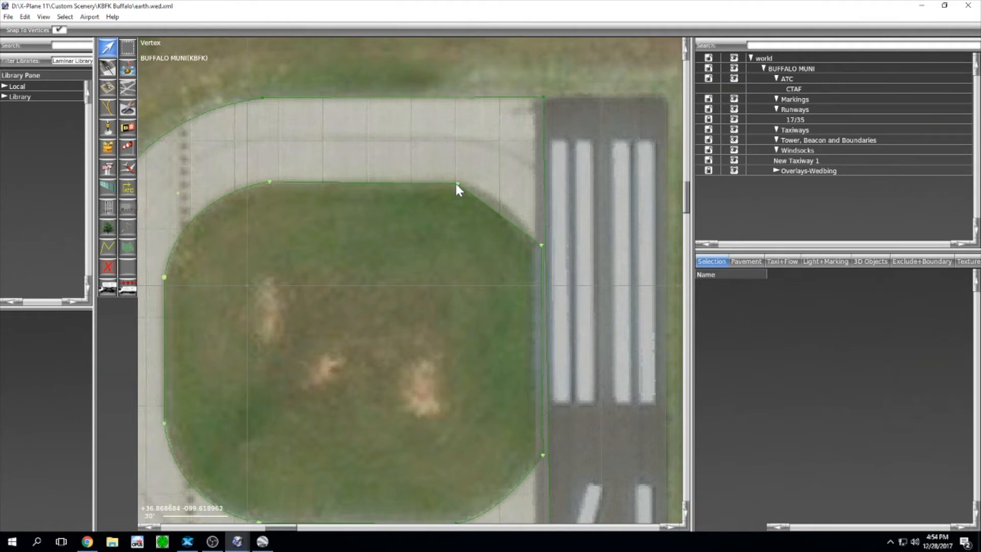
left_click(457, 186)
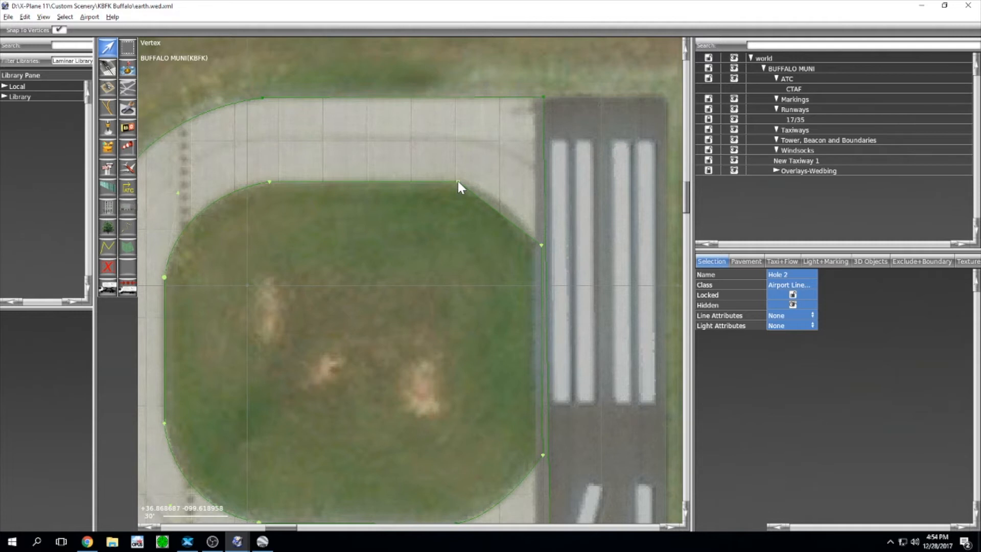
left_click_drag(458, 182, 496, 187, "alt")
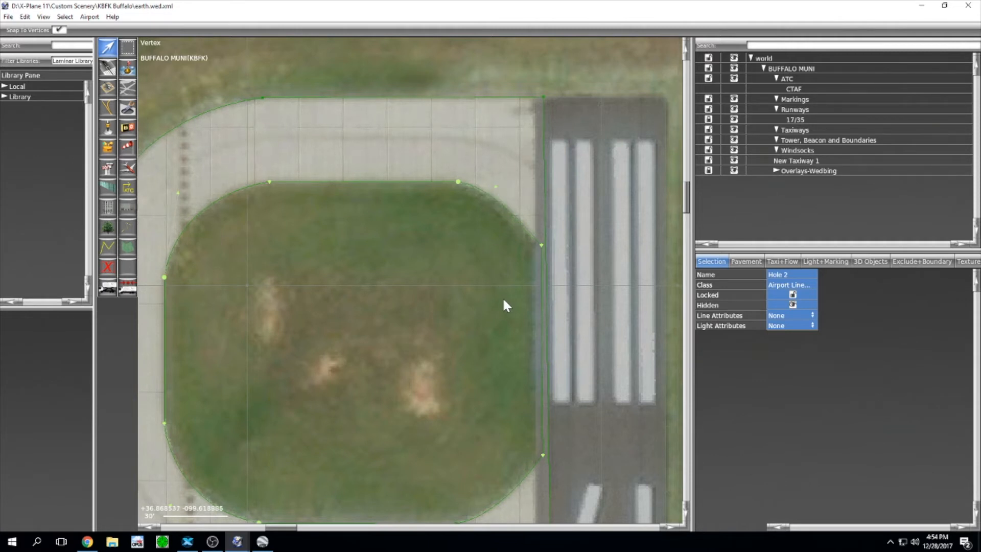
Step: Clear the selection and select the Overlays-Wedbing group in the hierarchy
scroll(504, 304, "down", 1)
left_click(449, 296)
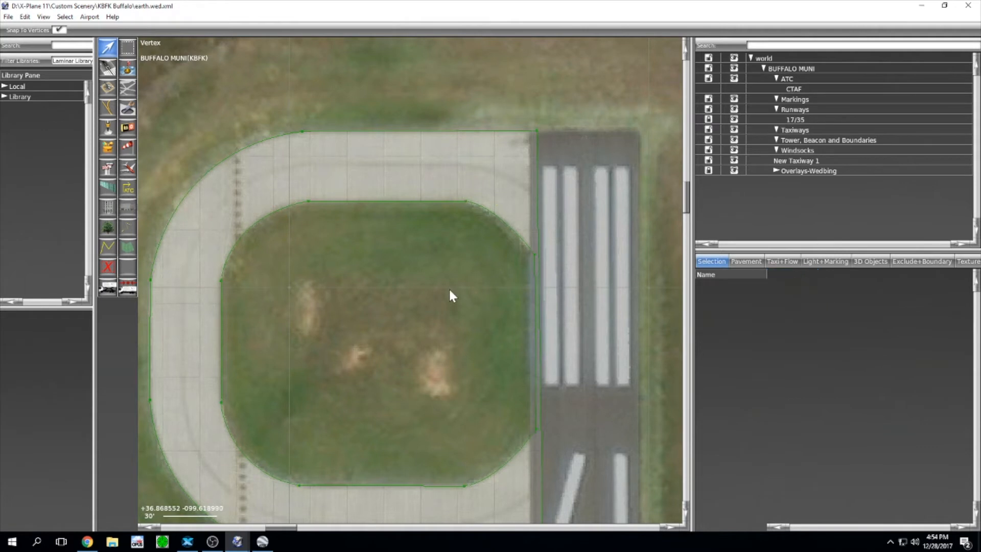
left_click(708, 170)
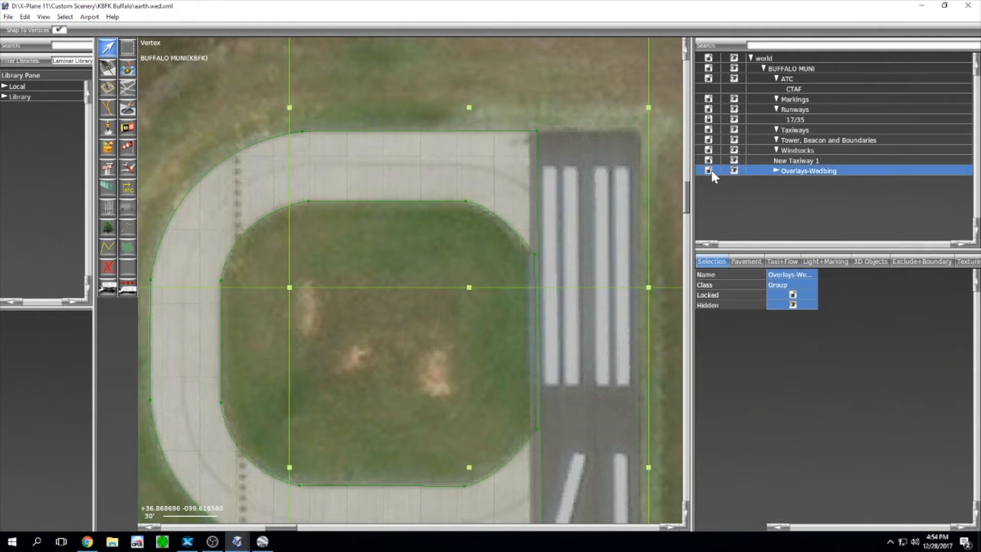
Step: Lock and hide the Overlays-Wedbing imagery, then view the taxiway toward the runway edge
left_click(712, 170)
left_click(734, 170)
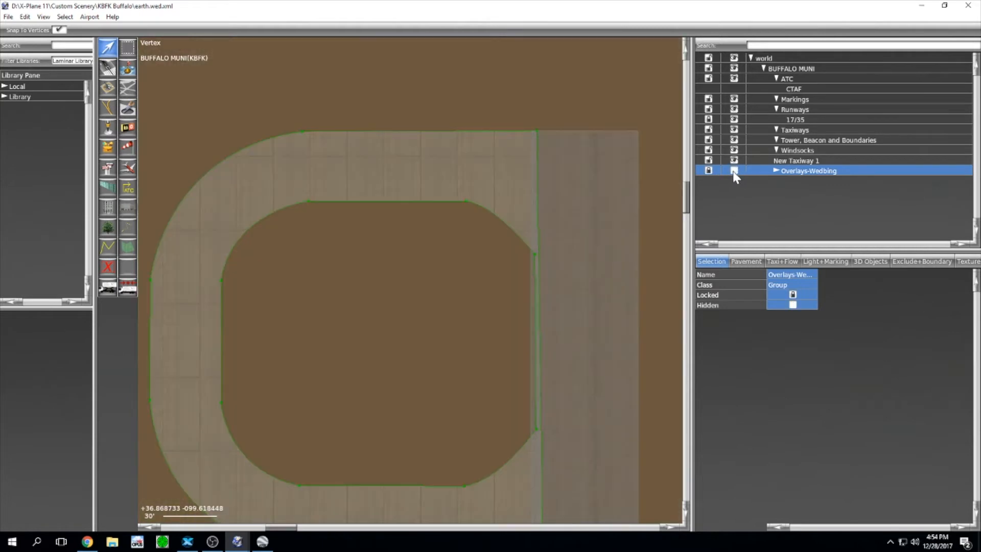
right_click_drag(396, 296, 450, 207)
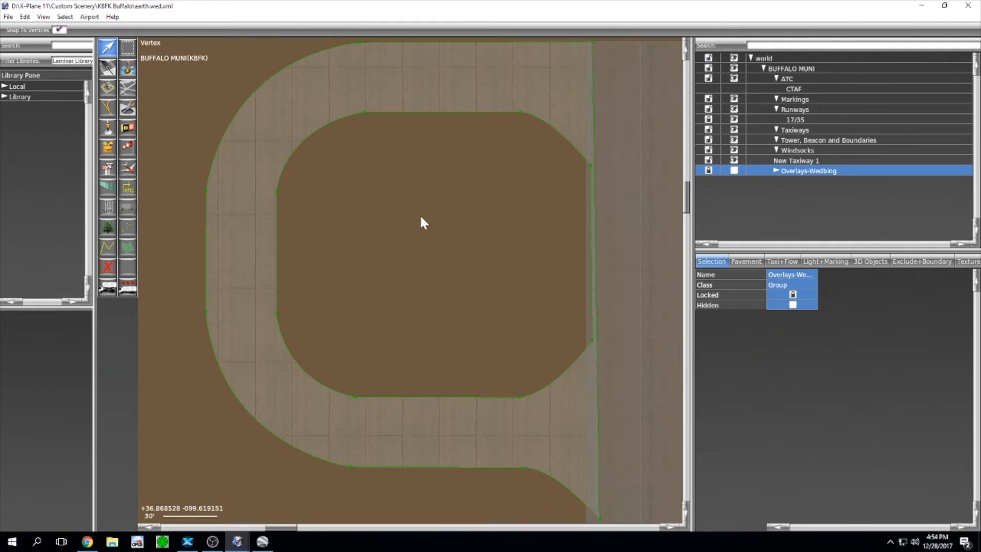
right_click_drag(479, 216, 322, 210)
scroll(413, 209, "up", 4)
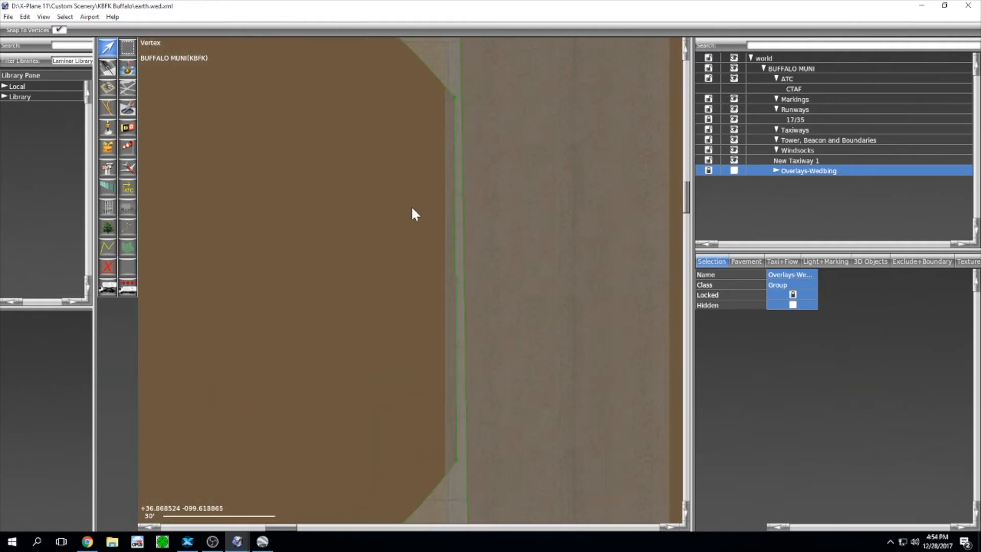
scroll(429, 253, "down", 5)
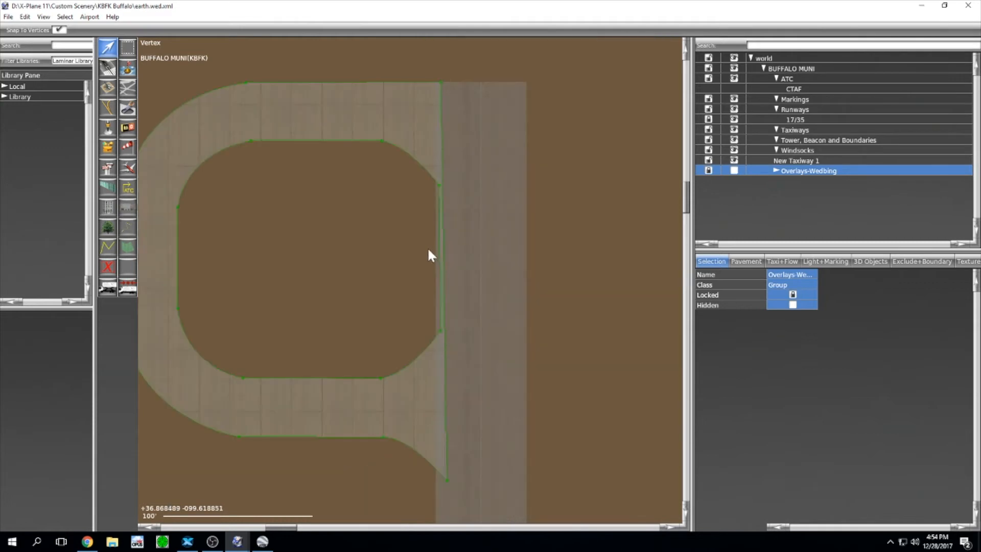
scroll(428, 251, "down", 2)
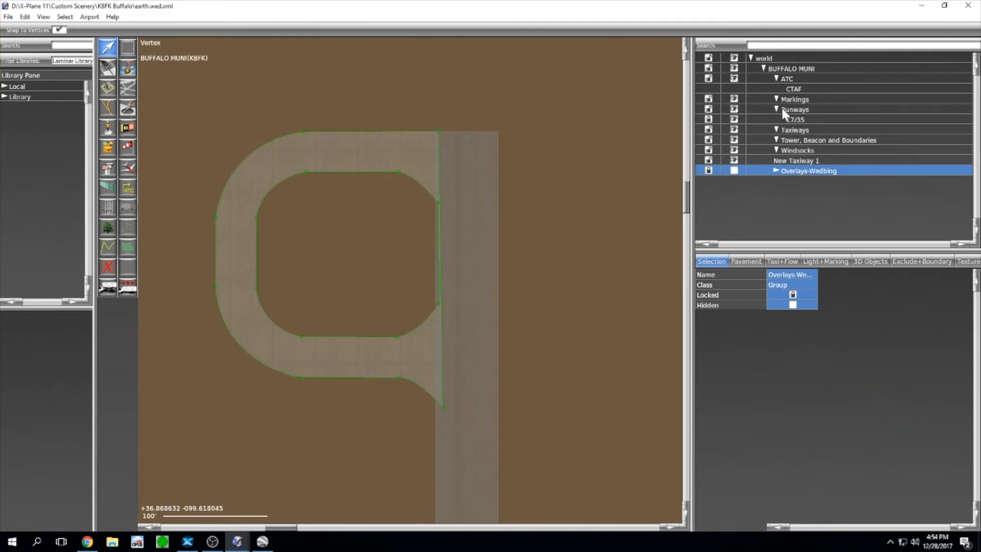
Step: Rename New Taxiway 1 to 'N Turnaround', move it under Runways after 17/35, and reshow the overlay
left_click(813, 161)
left_click(808, 160)
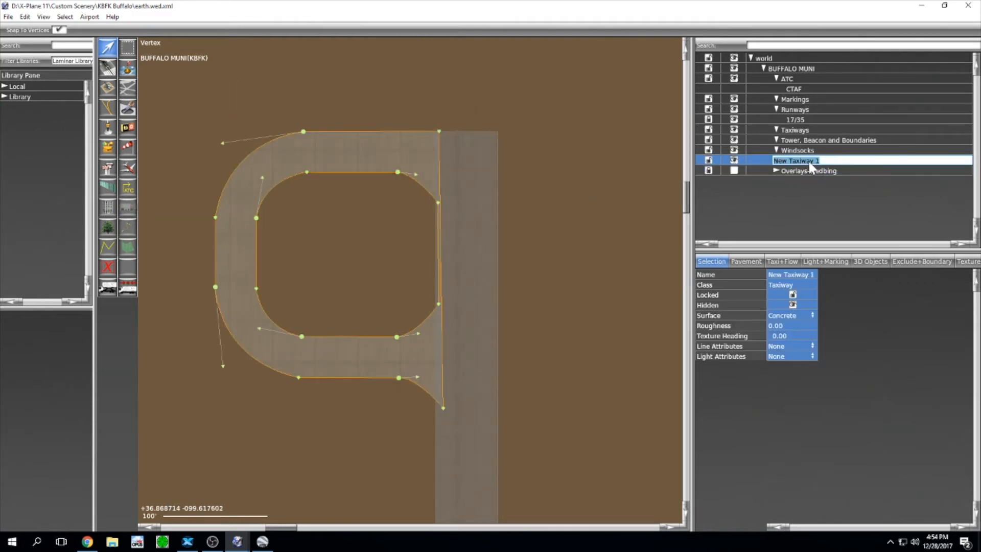
type("N Turnaround")
key("Return")
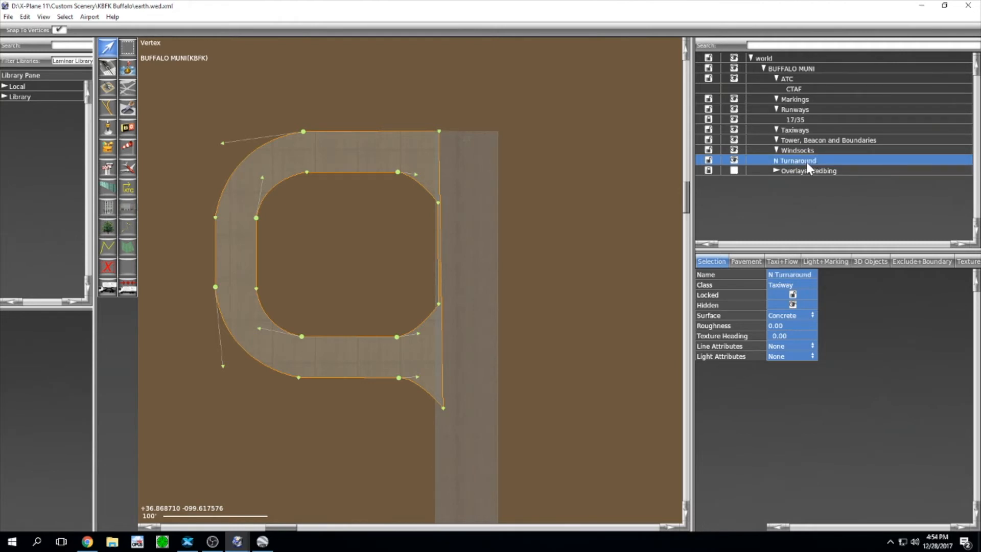
left_click_drag(805, 162, 801, 130)
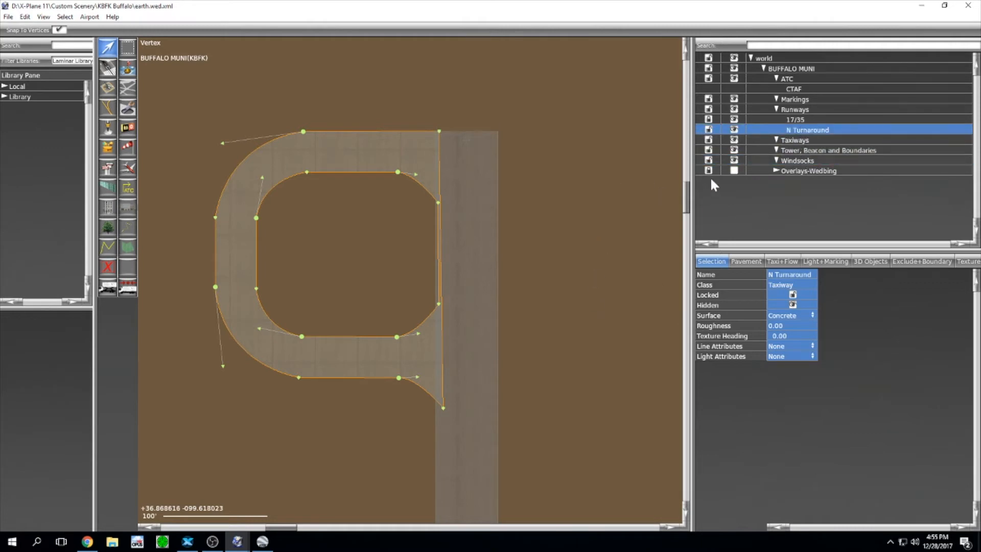
left_click(734, 170)
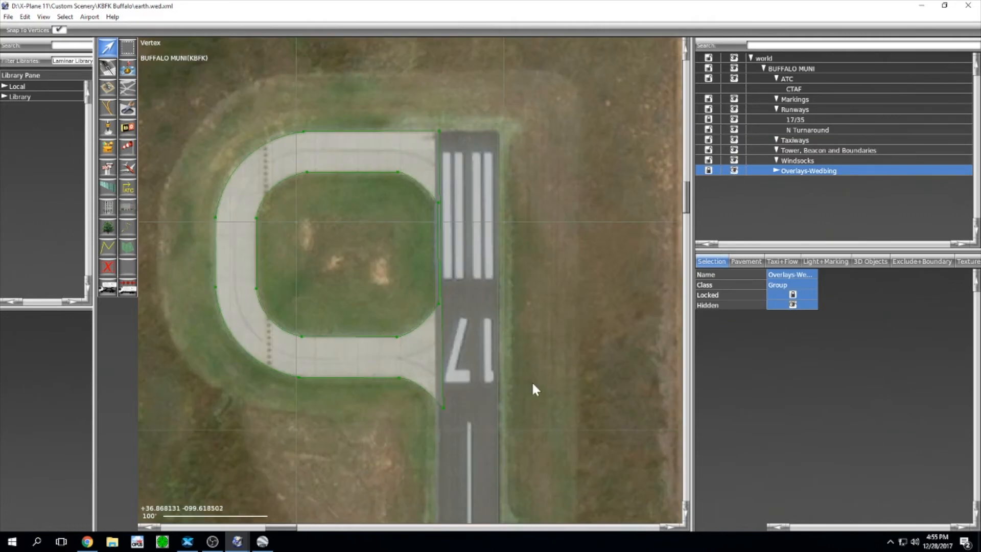
Step: Pan the map south and center it on the hangar apron and helipad
scroll(529, 383, "down", 3)
right_click_drag(522, 455, 538, 228)
right_click_drag(553, 475, 542, 288)
right_click_drag(533, 364, 553, 255)
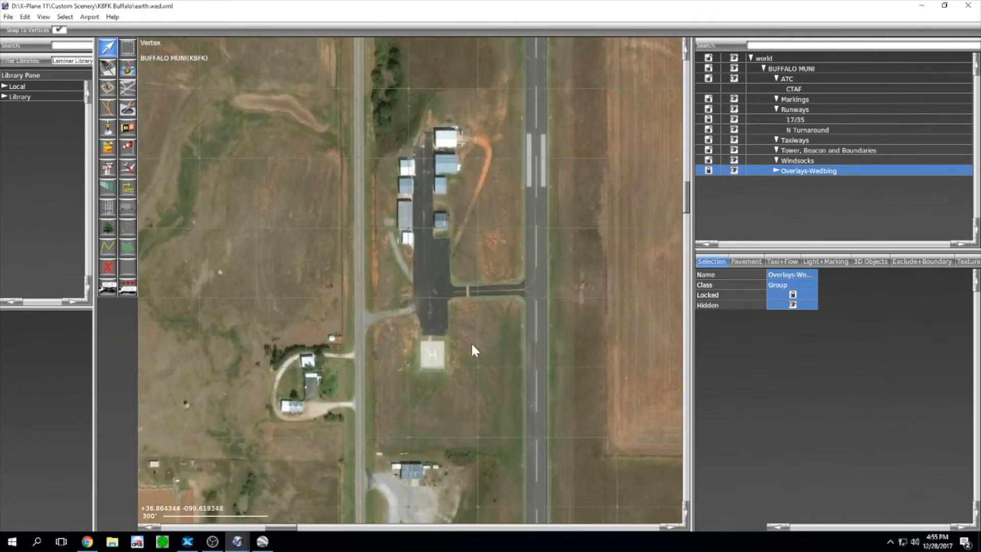
right_click_drag(489, 228, 532, 216)
scroll(517, 214, "up", 3)
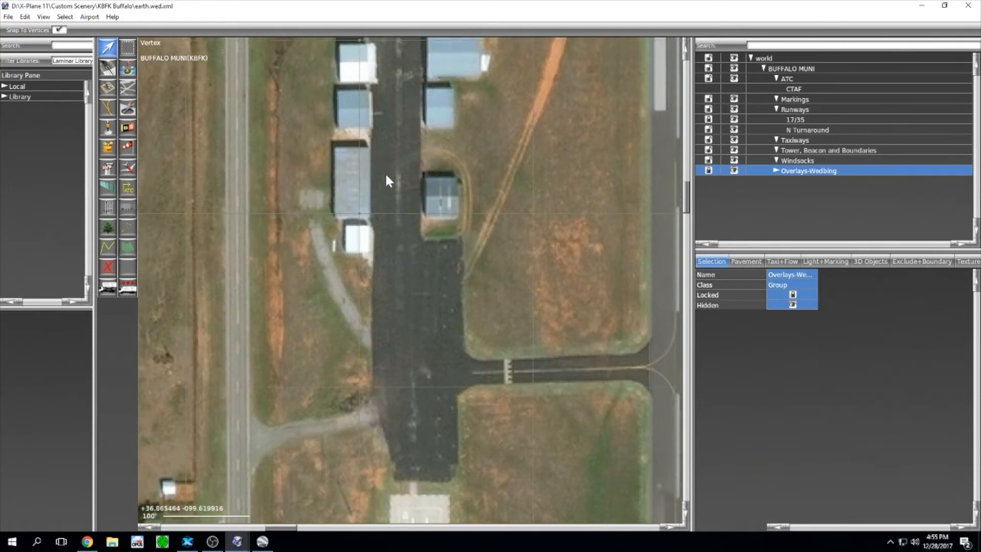
right_click_drag(384, 172, 393, 133)
scroll(529, 189, "down", 1)
right_click_drag(527, 252, 506, 215)
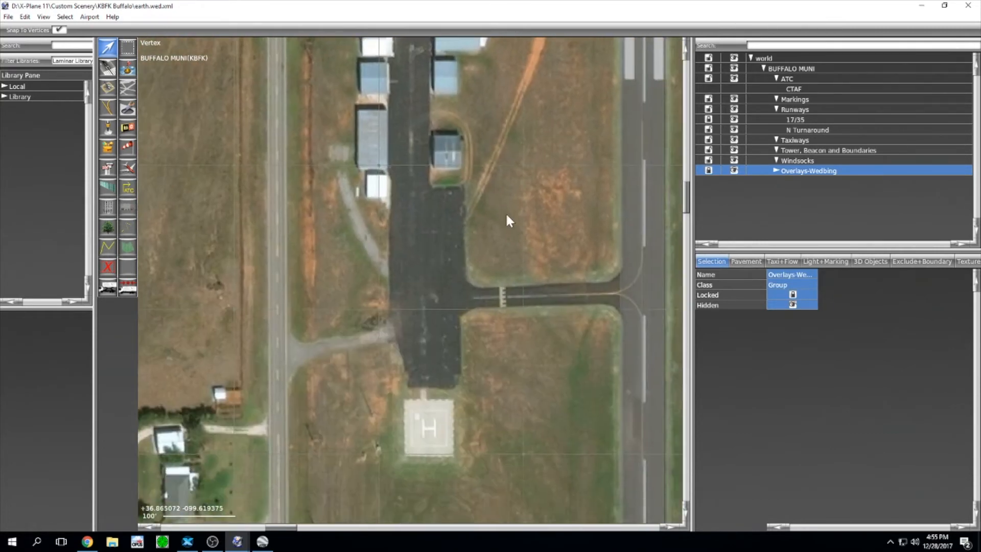
Step: Pick the Taxiway tool with Asphalt pavement, then bring up Google Earth Pro
left_click(129, 87)
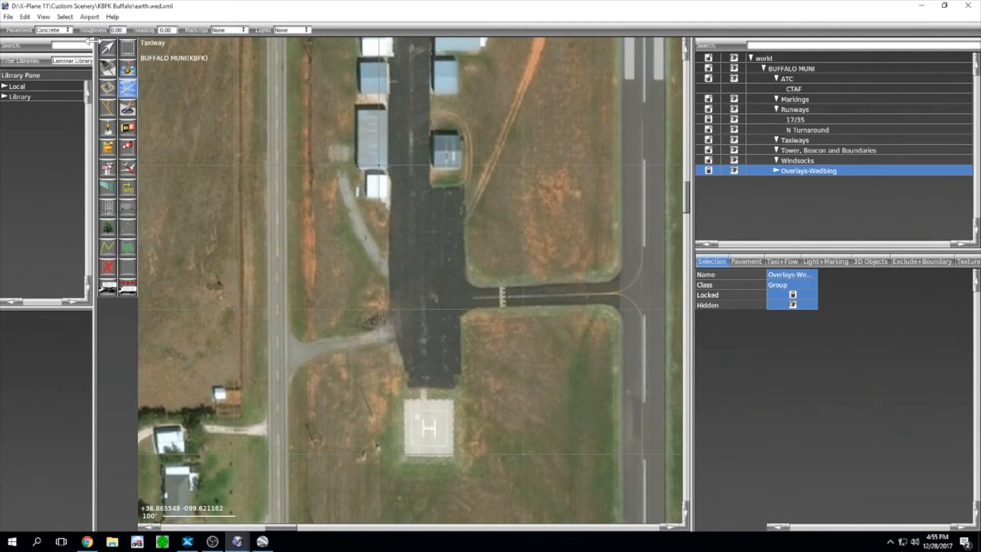
left_click(66, 33)
left_click(64, 31)
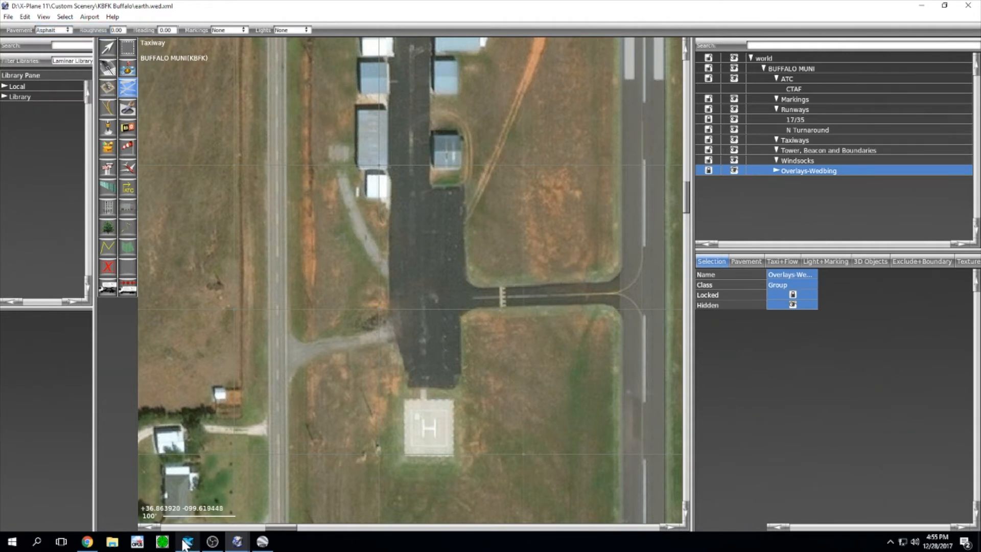
left_click(269, 546)
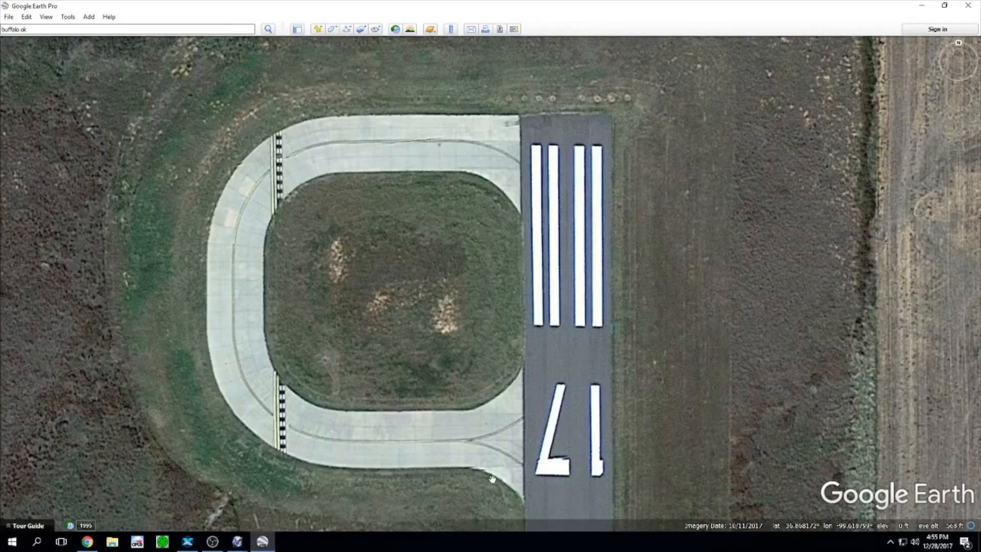
Step: Pan and zoom Google Earth Pro's imagery to the hangars, apron connector and helipad
left_click_drag(494, 479, 433, 299)
scroll(437, 273, "up", 1)
scroll(437, 272, "up", 1)
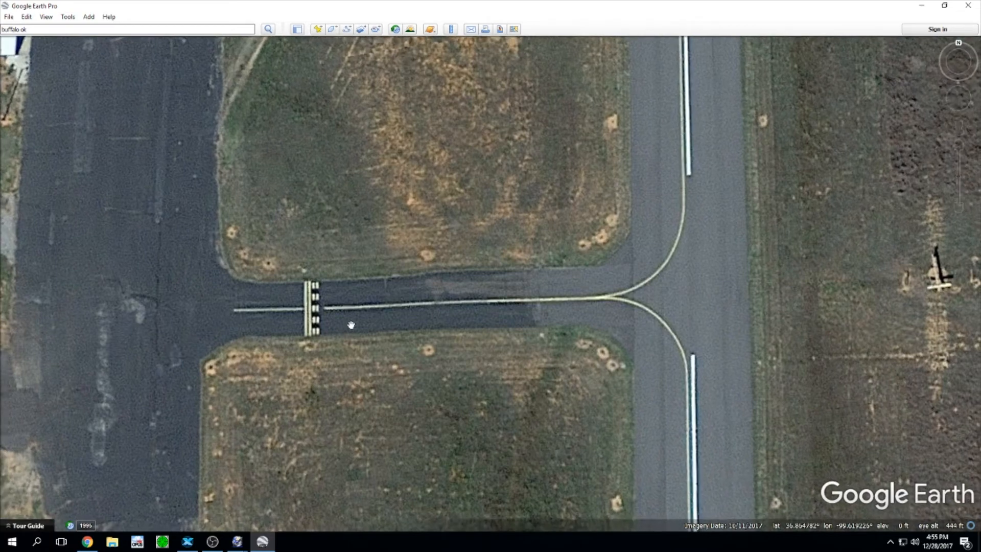
scroll(339, 242, "down", 2)
scroll(337, 243, "down", 2)
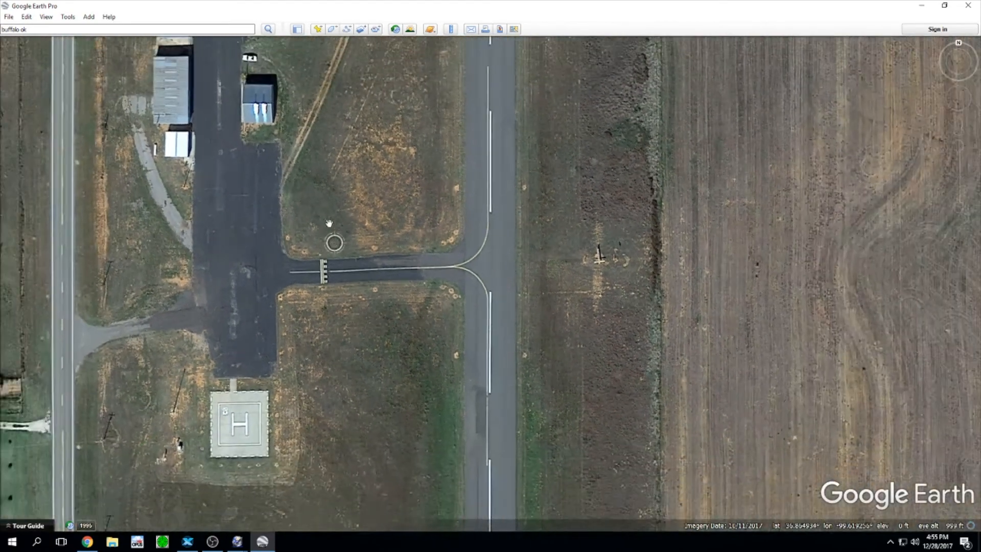
left_click_drag(315, 177, 389, 273)
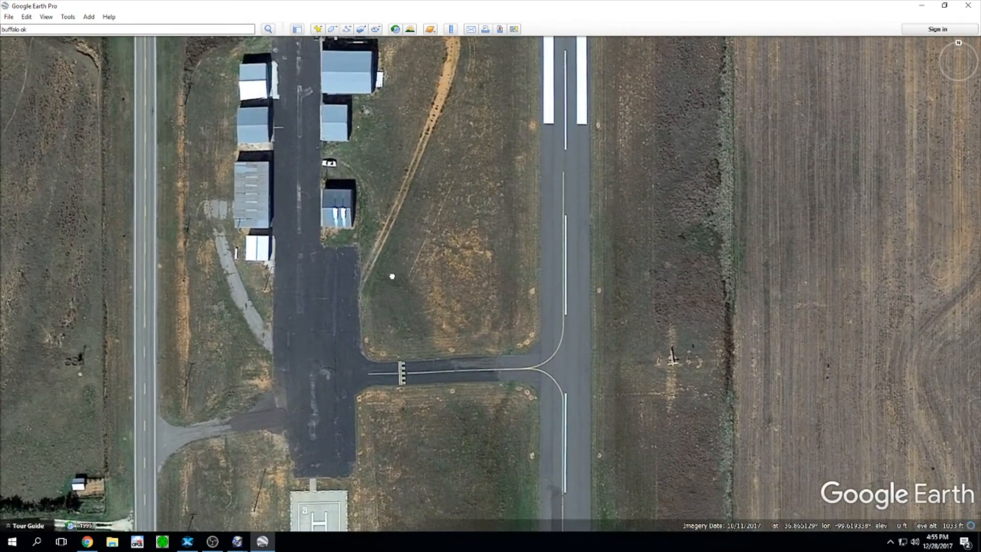
Step: Return to WorldEditor and zoom the map in on the northern hangar row
mouse_move(240, 543)
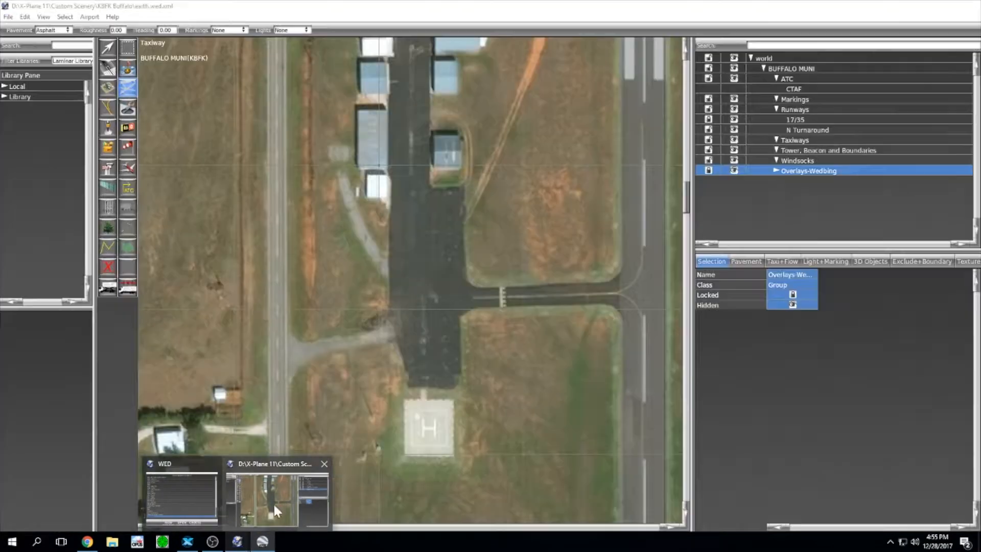
left_click(274, 501)
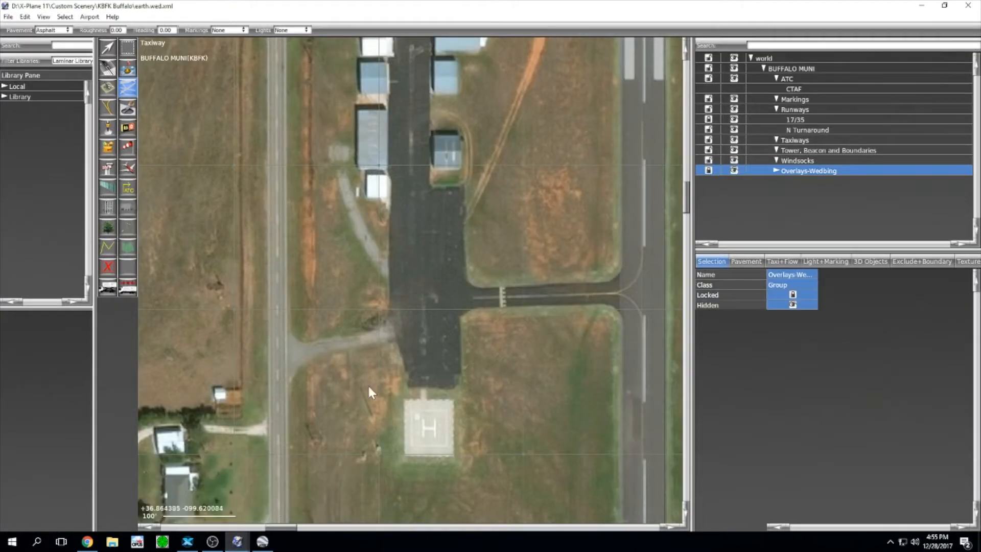
scroll(517, 247, "up", 1)
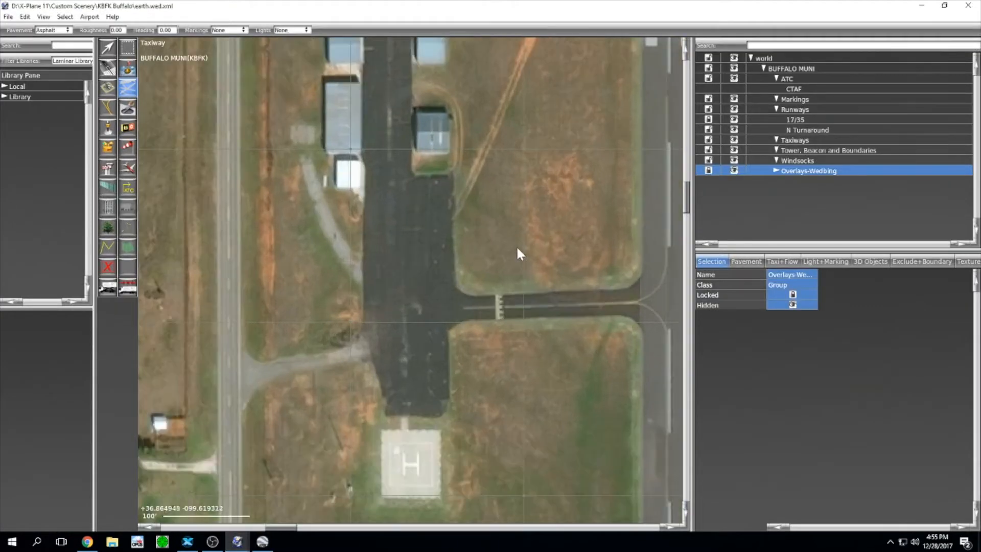
scroll(504, 199, "down", 2)
right_click_drag(495, 138, 513, 259)
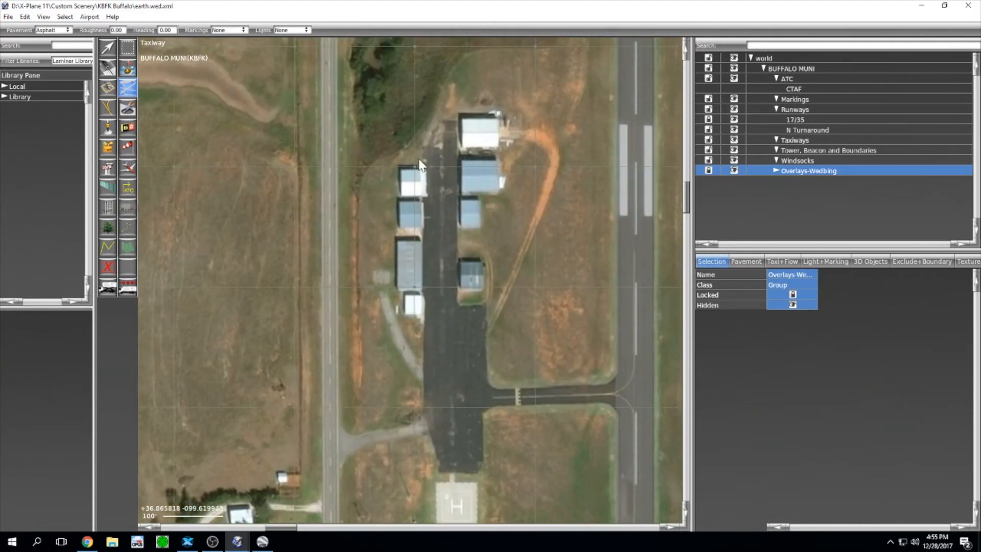
scroll(420, 142, "up", 3)
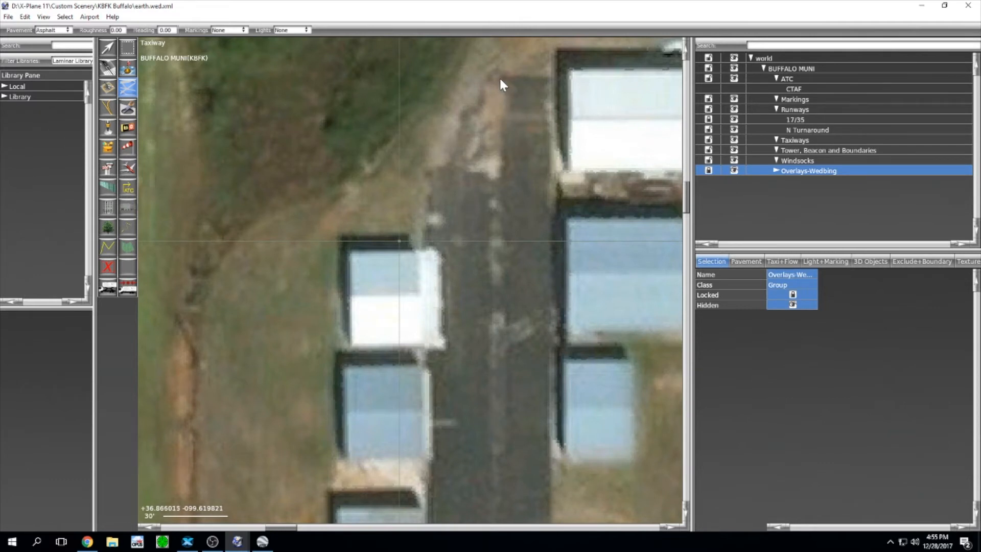
left_click(501, 169)
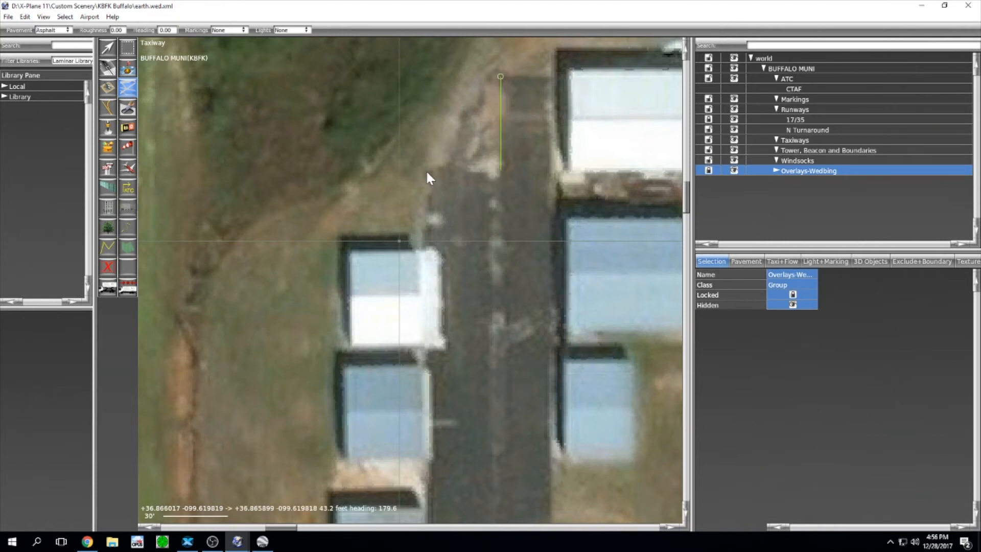
left_click(427, 170)
mouse_move(390, 489)
right_mouse_down()
mouse_move(382, 312)
mouse_move(401, 213)
right_mouse_up()
scroll(382, 312, "down", 4)
right_click_drag(390, 314, 394, 178)
right_click_drag(401, 282, 389, 211)
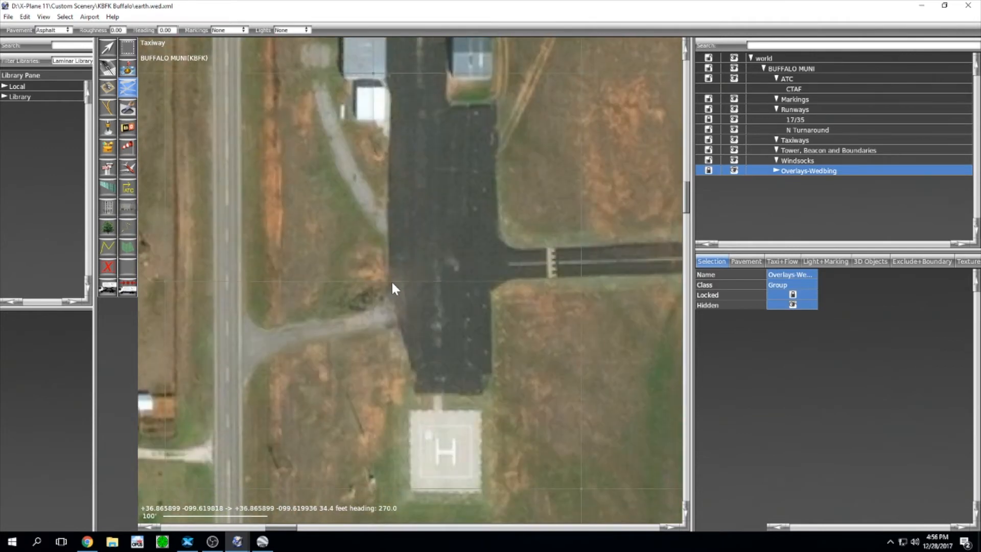
left_click(388, 294)
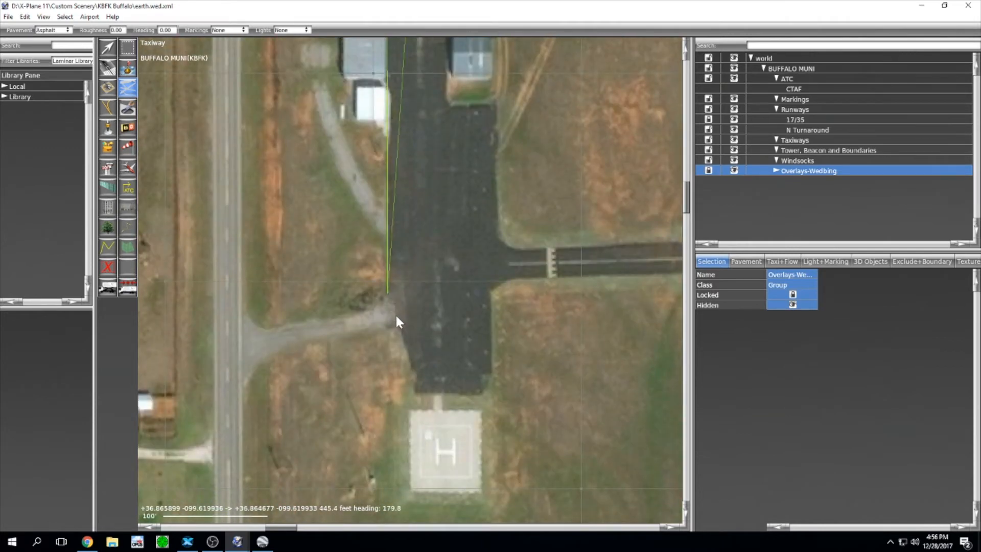
left_click(414, 393)
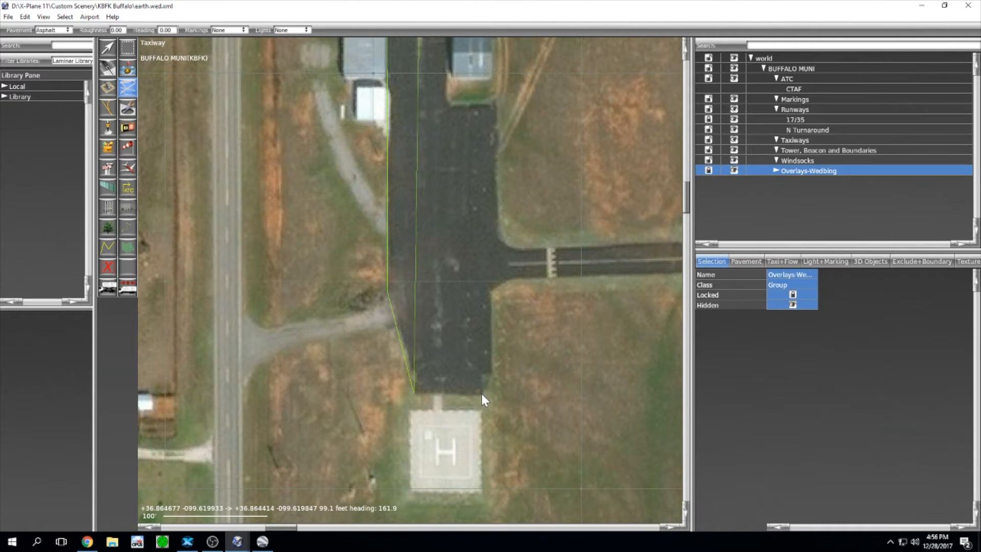
left_click(481, 393)
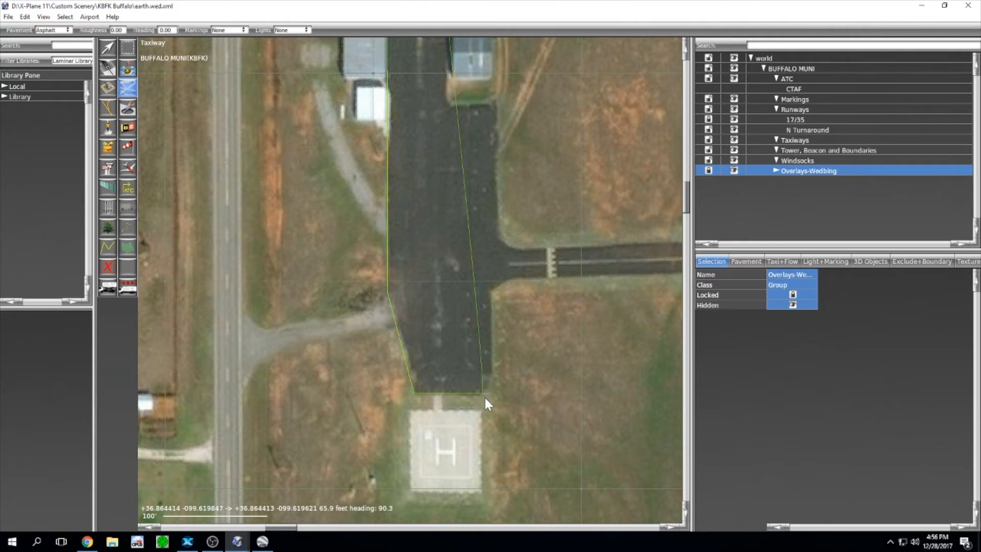
left_click_drag(481, 367, 493, 369)
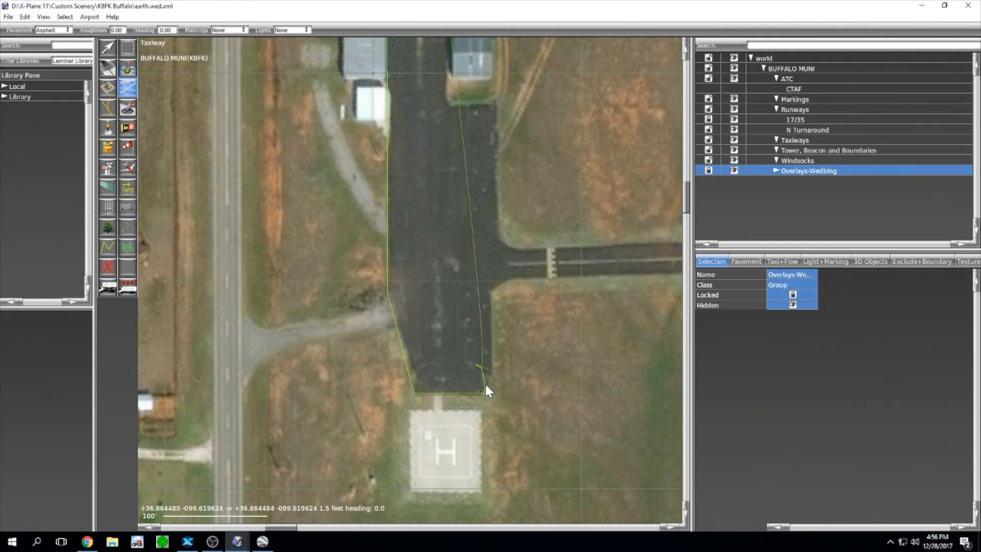
key("BackSpace")
key("Escape")
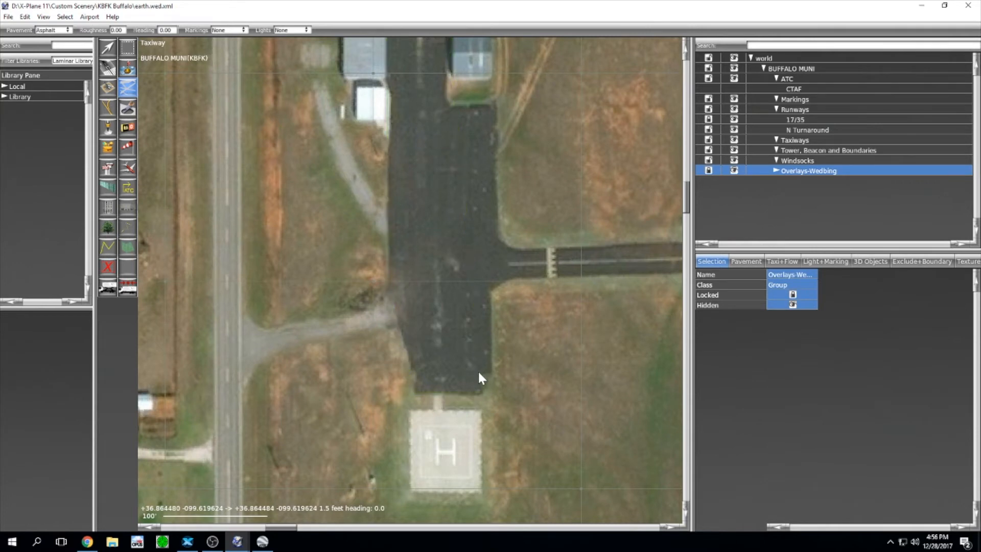
Step: Start the apron outline north of the hangars and add corners around the helipad and east edge
scroll(422, 301, "down", 4)
middle_click_drag(409, 232, 425, 334)
scroll(439, 169, "up", 3)
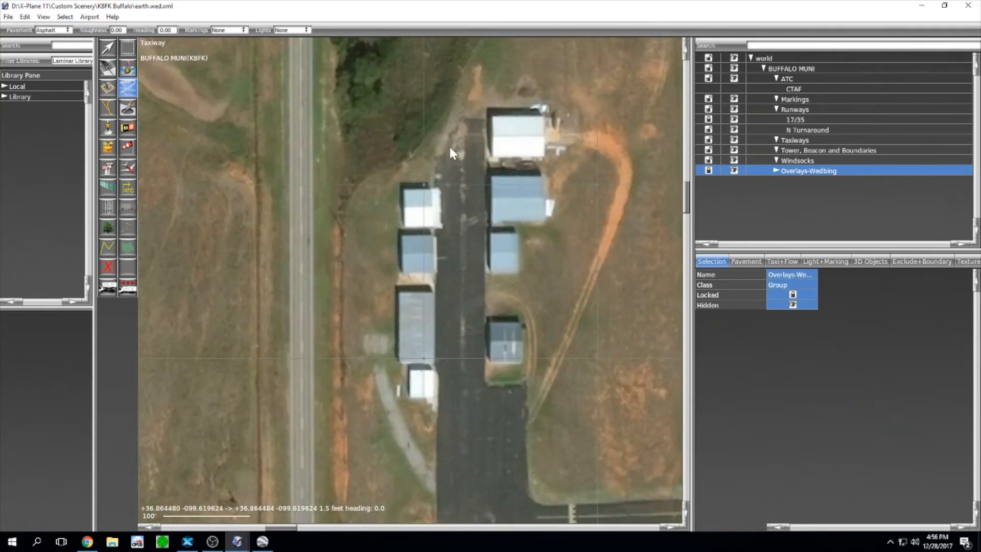
left_click(464, 118)
middle_click_drag(437, 491, 440, 256)
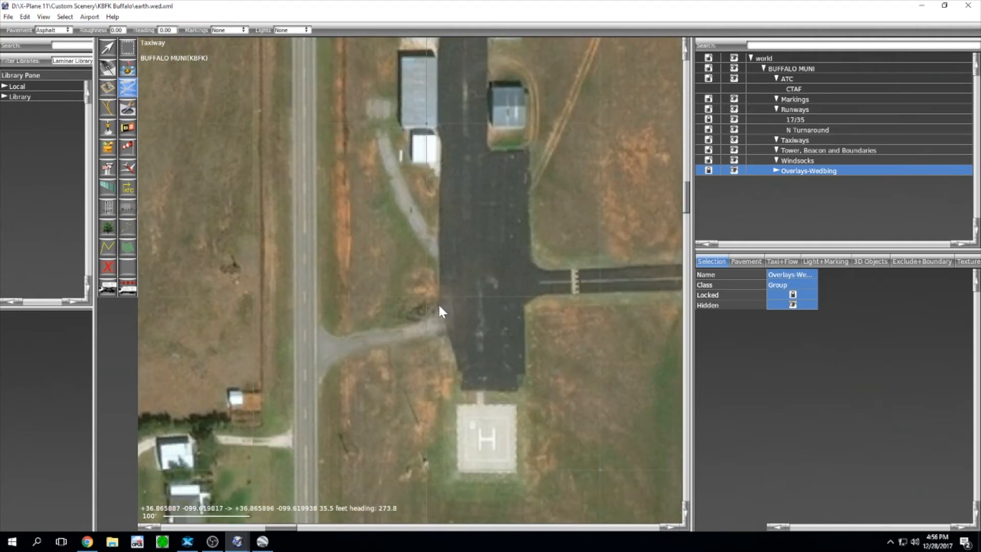
left_click(461, 388)
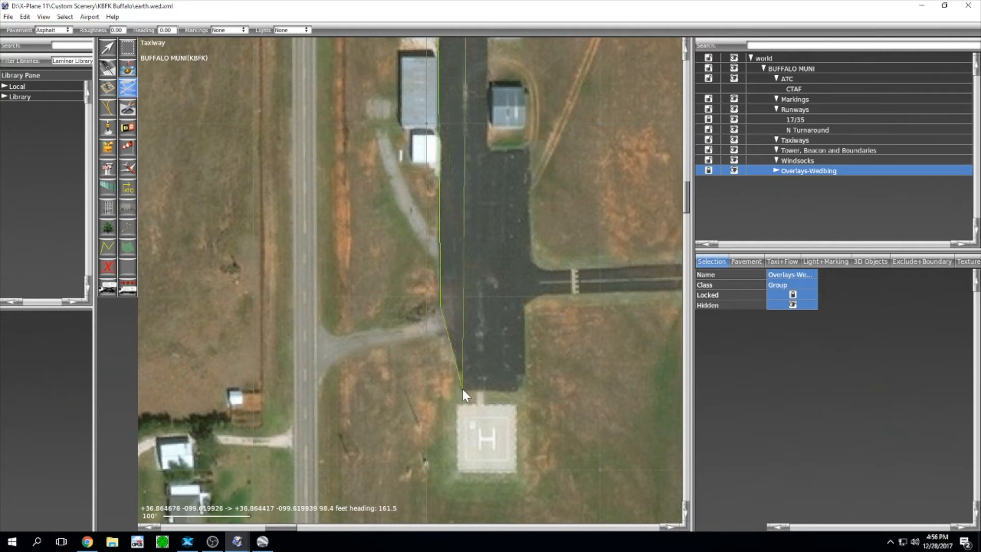
left_click(525, 389)
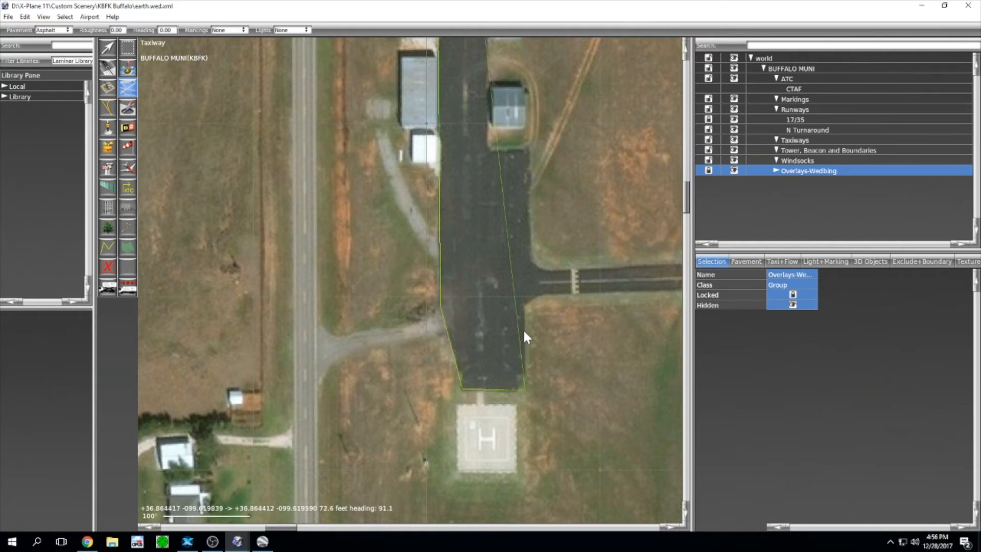
left_click(524, 306)
left_click(541, 295)
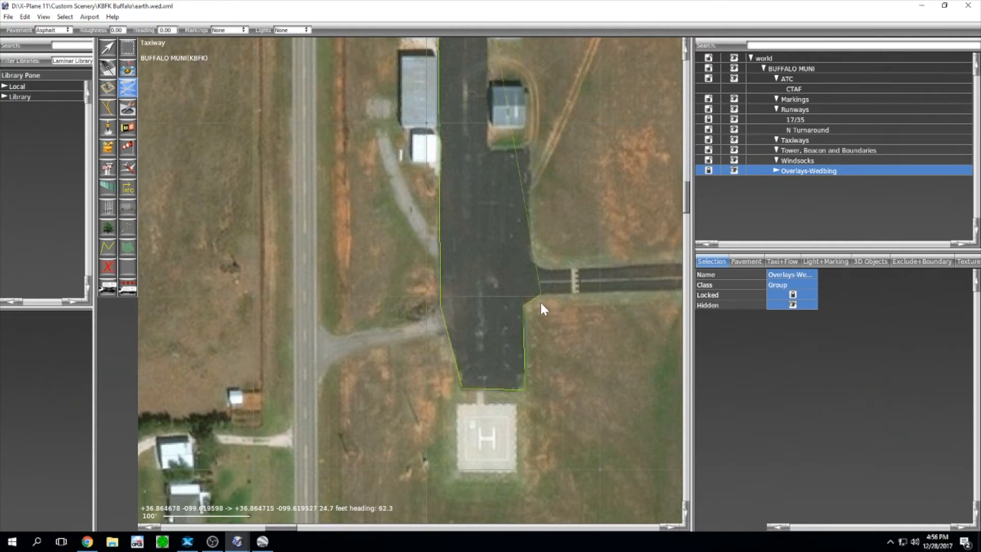
Step: Trace the connector to the runway edge and back north past the hangars, then finish the outline
right_click_drag(662, 304, 422, 301)
left_click(459, 287)
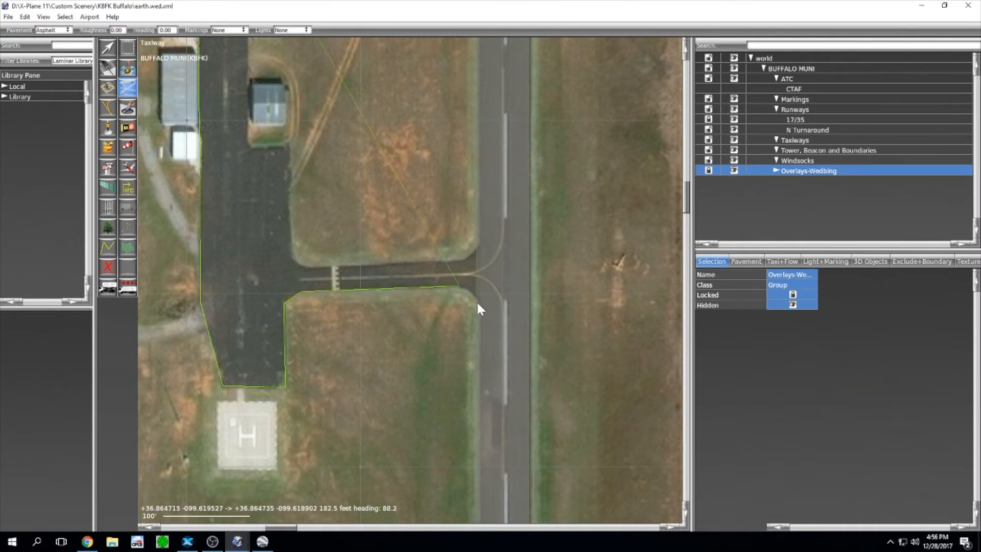
left_click(485, 304)
left_click(460, 259)
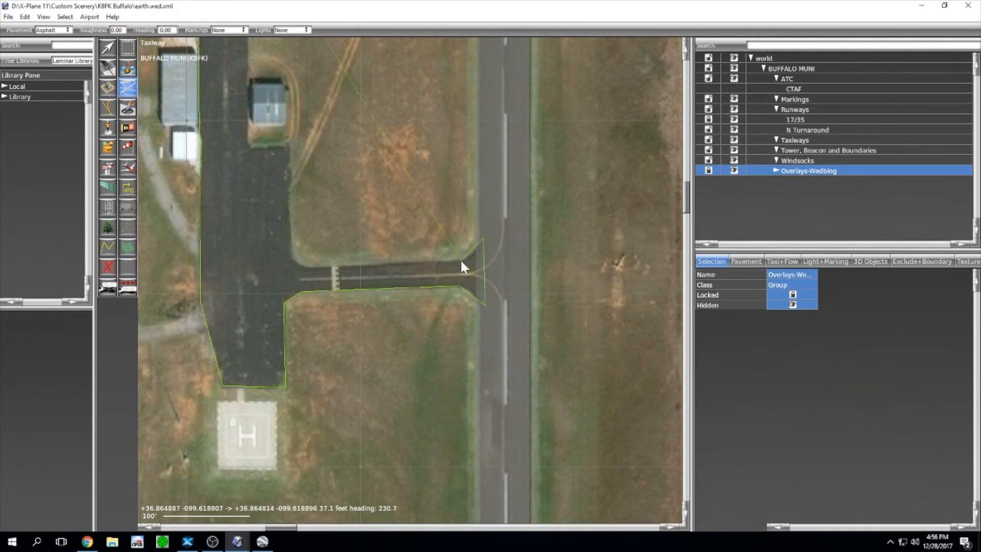
left_click(309, 265)
left_click(291, 245)
middle_click_drag(290, 153, 336, 236)
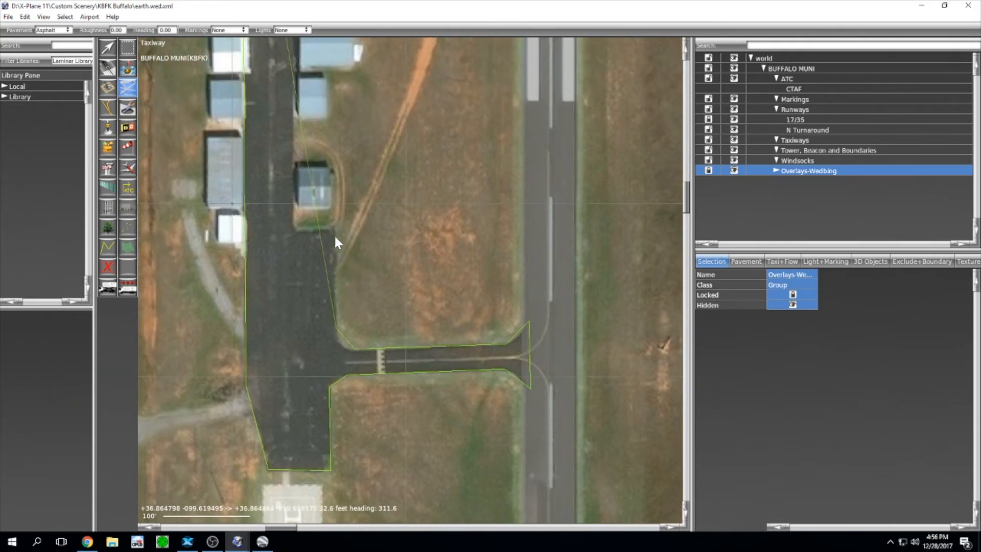
left_click(335, 229)
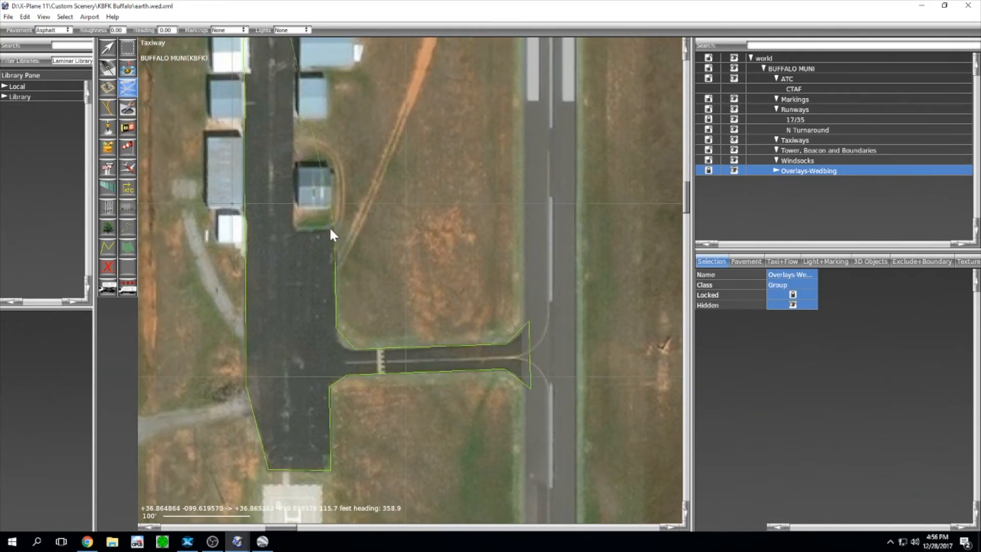
left_click(294, 228)
middle_click_drag(311, 158, 384, 319)
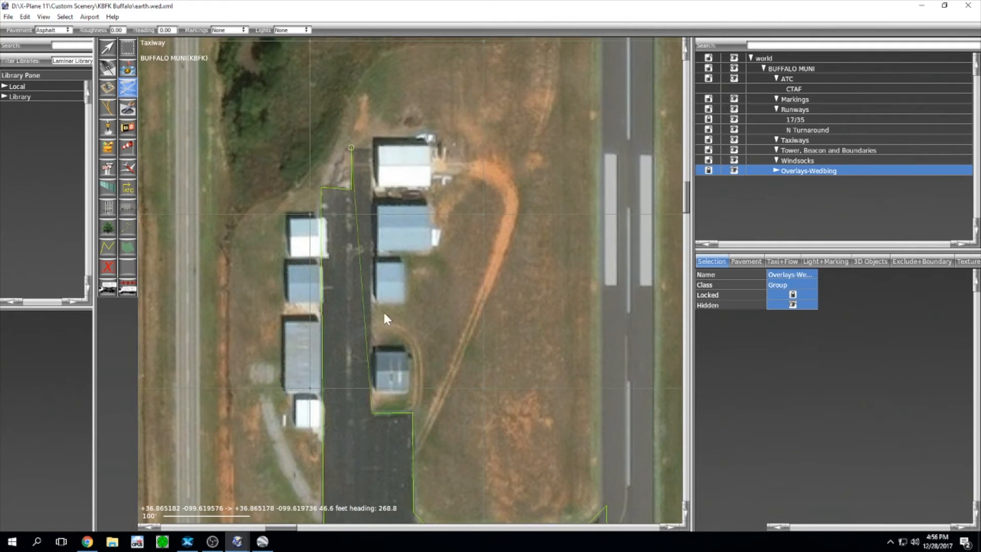
left_click(370, 149)
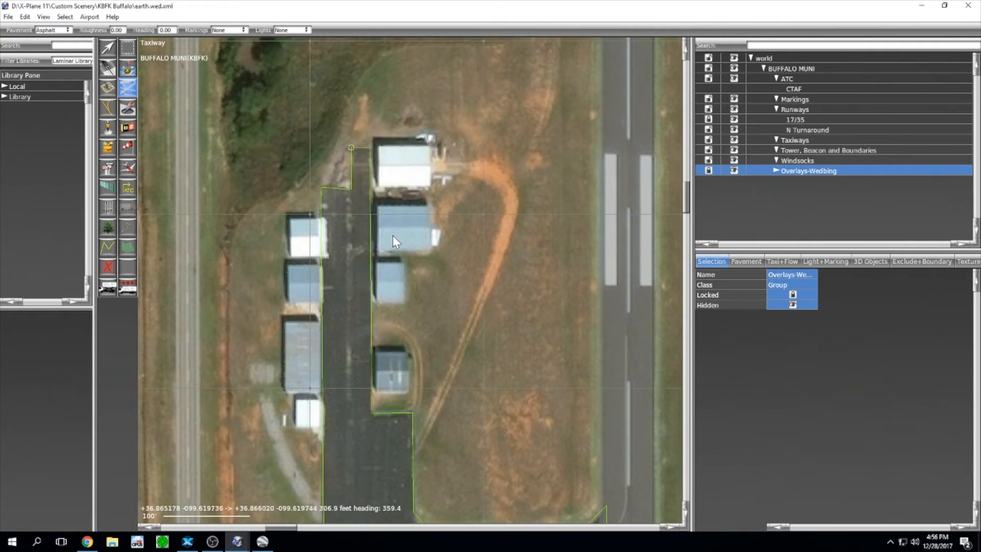
key("Return")
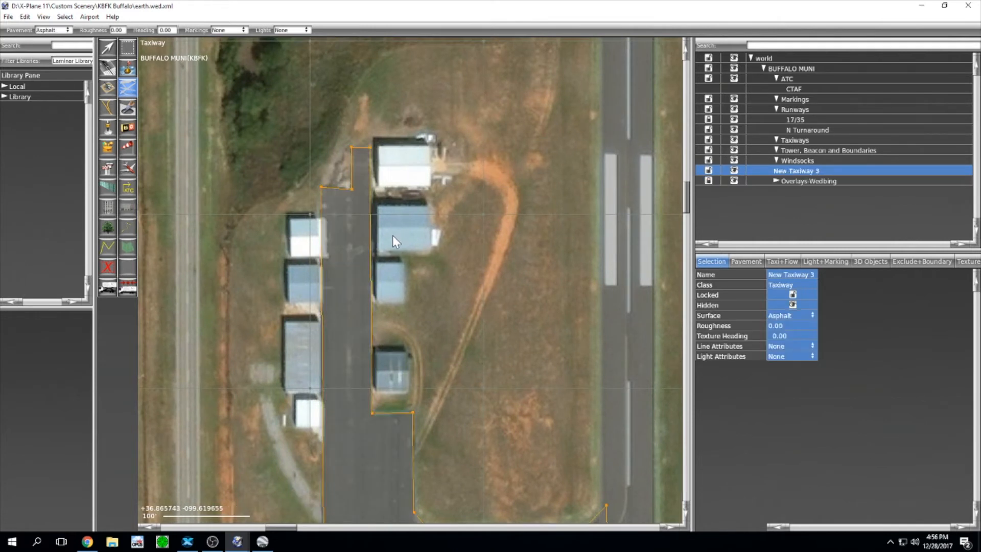
Step: With the Vertex tool, check the outline's top-right and inner corner vertices near the hangars
left_click(108, 47)
scroll(366, 180, "up", 6)
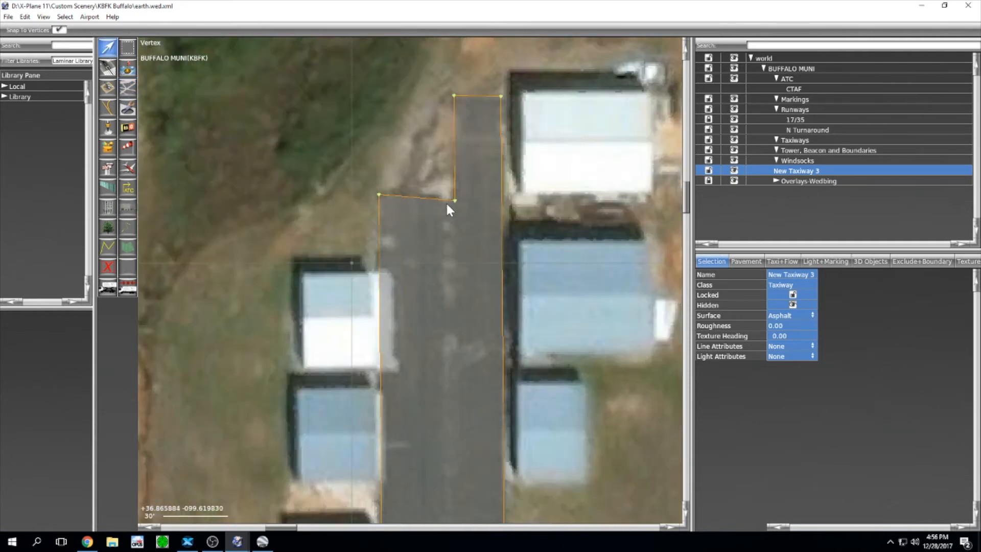
left_click(489, 119)
left_click(500, 96)
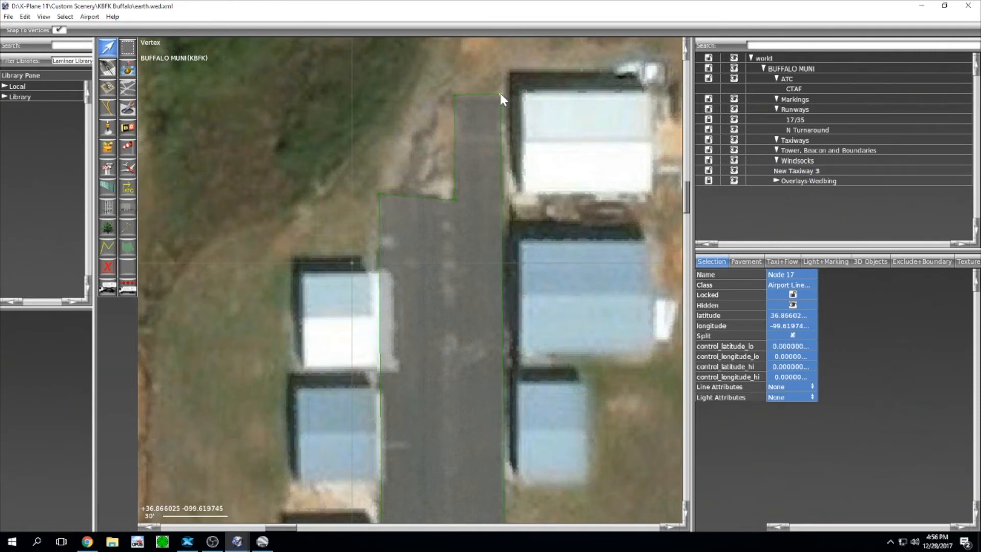
left_click_drag(431, 177, 454, 204)
Step: Check the apron's south-end corners by the helipad and the connector junction vertex
scroll(425, 258, "down", 6)
middle_click_drag(428, 396, 426, 277)
scroll(426, 315, "up", 3)
scroll(430, 349, "up", 2)
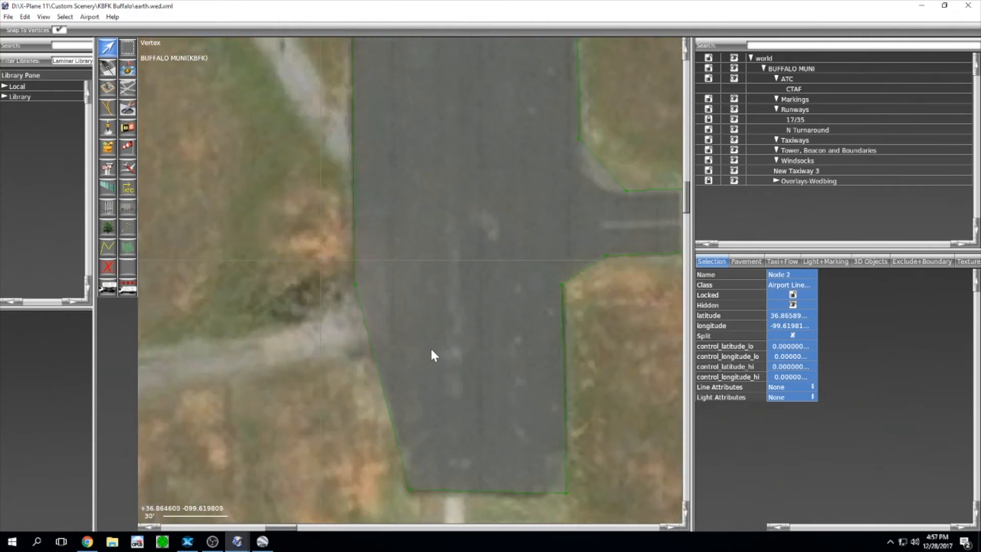
middle_click_drag(433, 363, 437, 229)
left_click(412, 350)
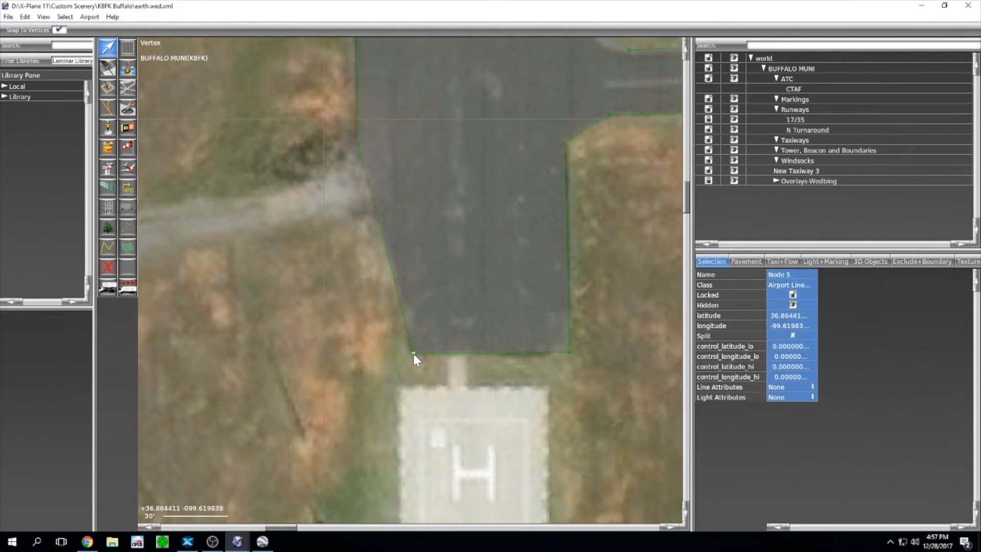
left_click(567, 353)
left_click(566, 145)
Step: Nudge Node 15 beside the hangar slightly south onto the pavement edge
scroll(578, 149, "down", 3)
right_click_drag(597, 155, 444, 262)
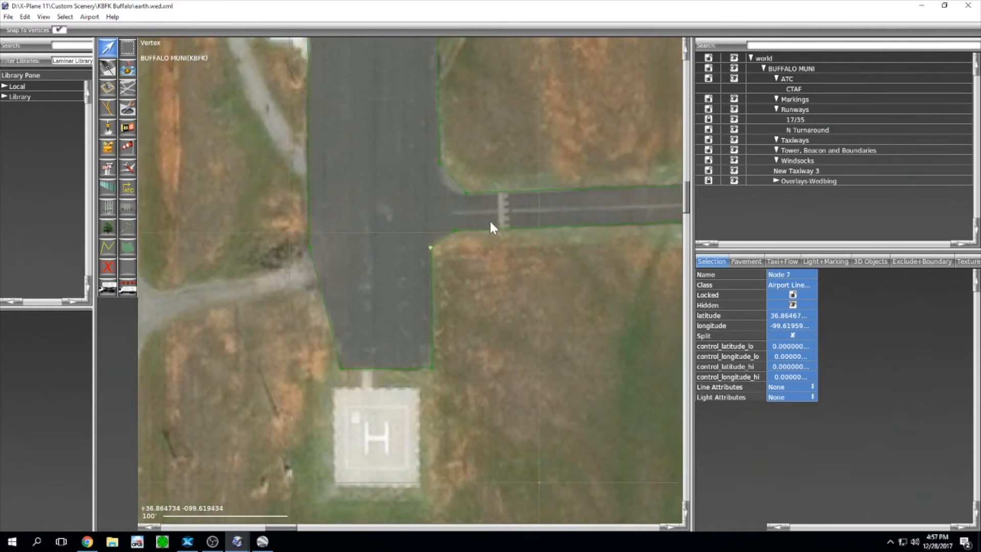
scroll(496, 200, "down", 3)
scroll(476, 119, "up", 5)
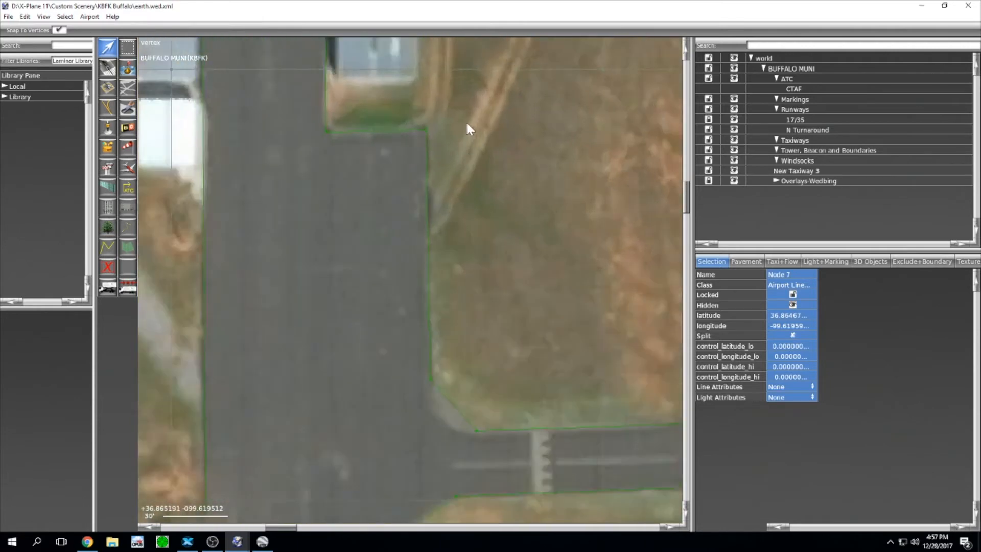
left_click(477, 165)
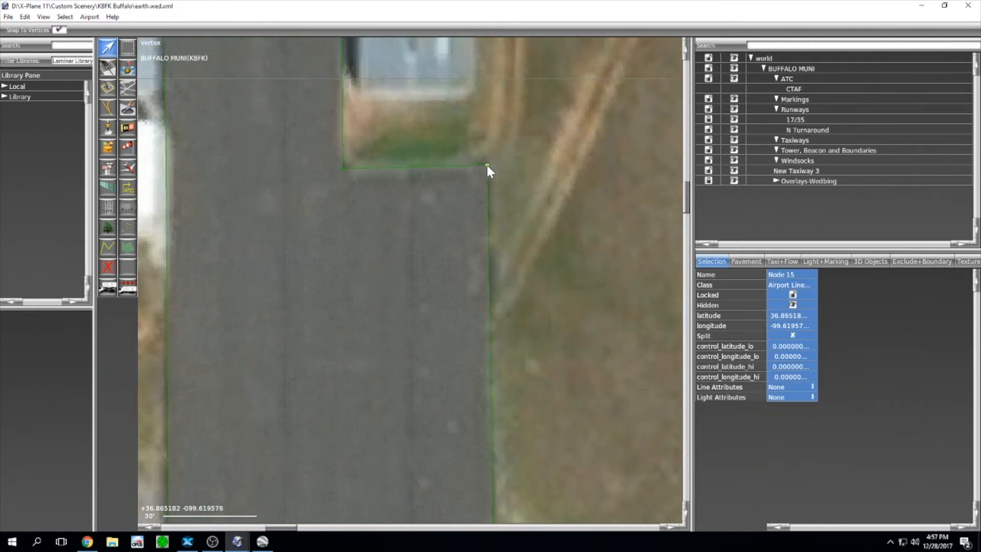
left_click_drag(487, 165, 487, 169)
scroll(488, 171, "down", 1)
Step: Split the curve handles on the connector's southern runway-side corner (Node 9) and bend it slightly
left_click(532, 176)
scroll(532, 176, "down", 4)
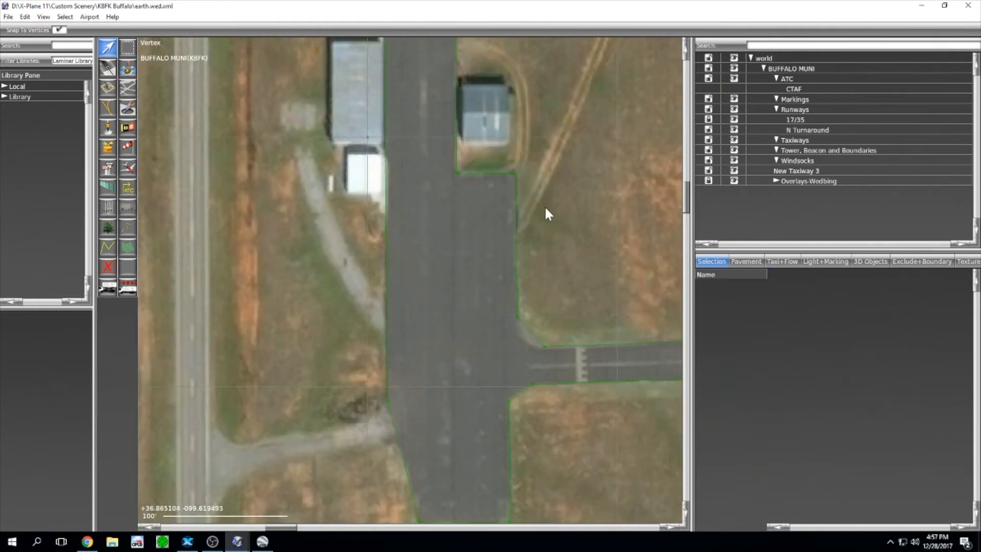
middle_click_drag(545, 206, 462, 60)
middle_click_drag(459, 112, 311, 113)
scroll(520, 205, "up", 3)
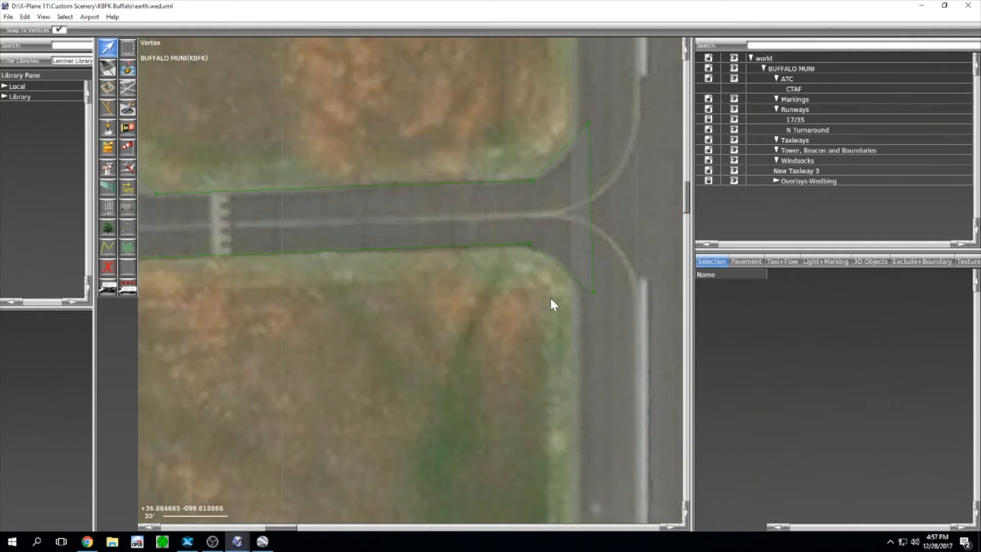
left_click(530, 245)
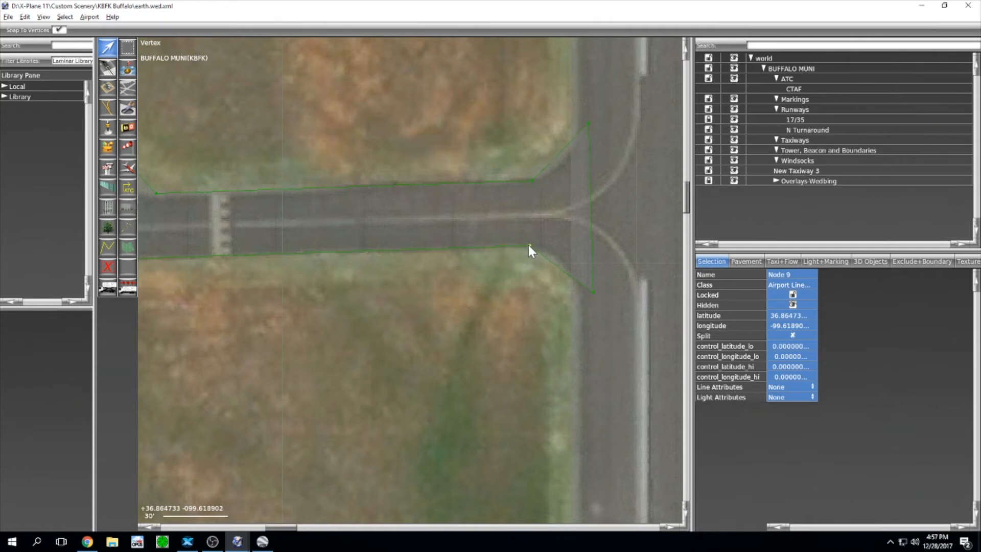
left_click(516, 248, "alt")
left_click_drag(549, 247, 551, 248)
left_click(593, 291)
left_click_drag(519, 290, 570, 256)
Step: Pull curve handles from the connector's northern corner at the runway to round it
left_click(532, 181)
mouse_move(532, 181)
left_mouse_down("alt")
mouse_move(541, 179)
mouse_move(519, 181)
mouse_move(551, 178)
mouse_move(524, 185)
left_mouse_up("alt")
left_click(545, 178)
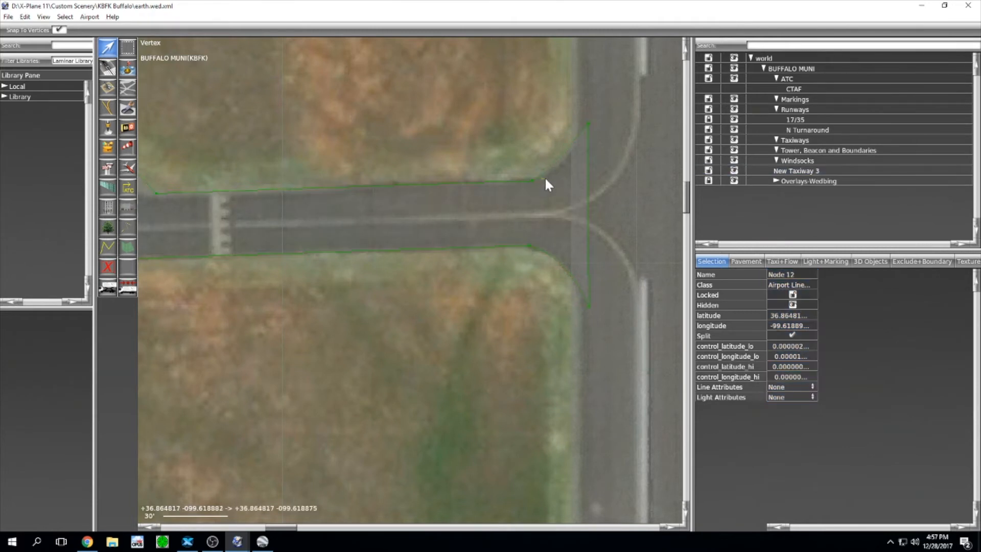
left_click_drag(529, 174, 551, 182)
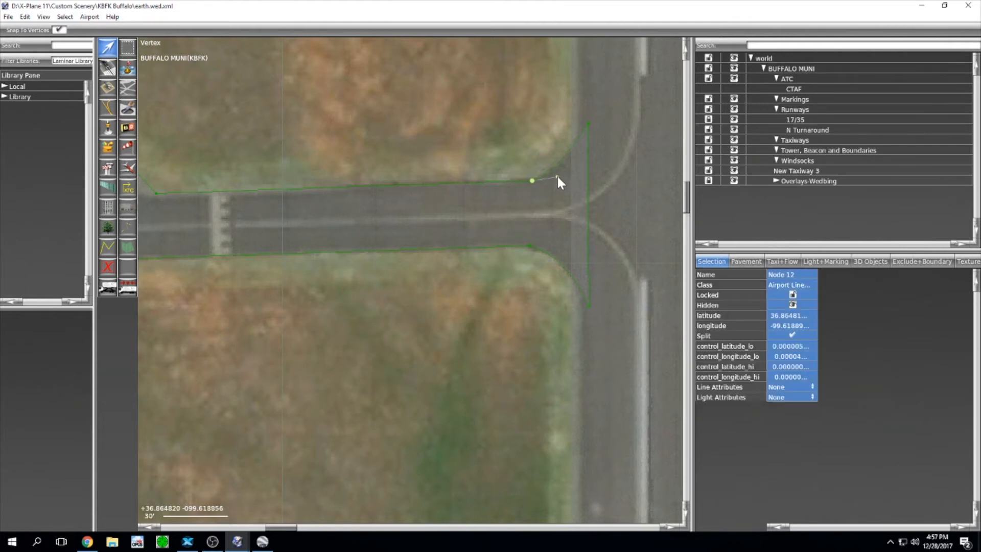
Step: Round the connector's upper corner at the apron junction (Node 13) with split curve handles
right_click_drag(498, 176, 642, 159)
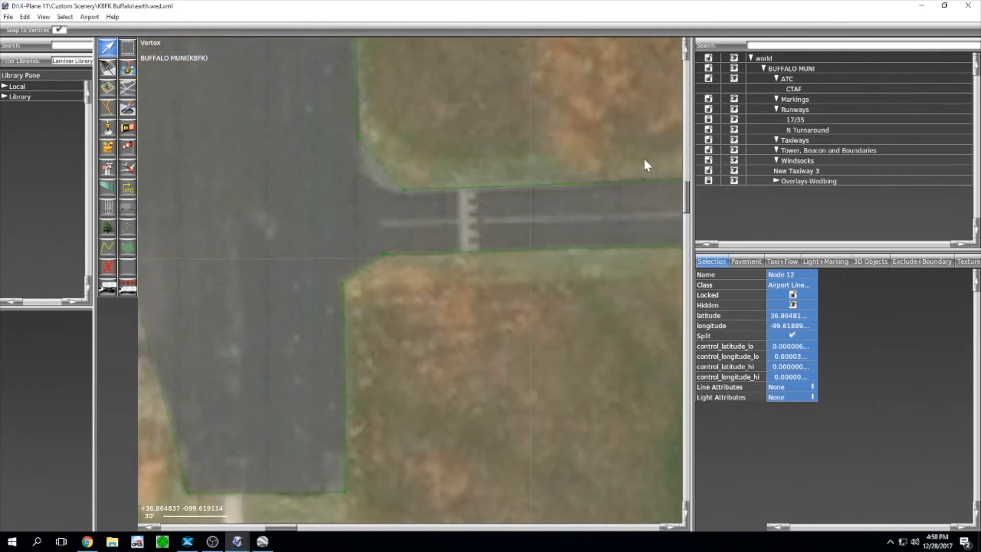
left_click(402, 190)
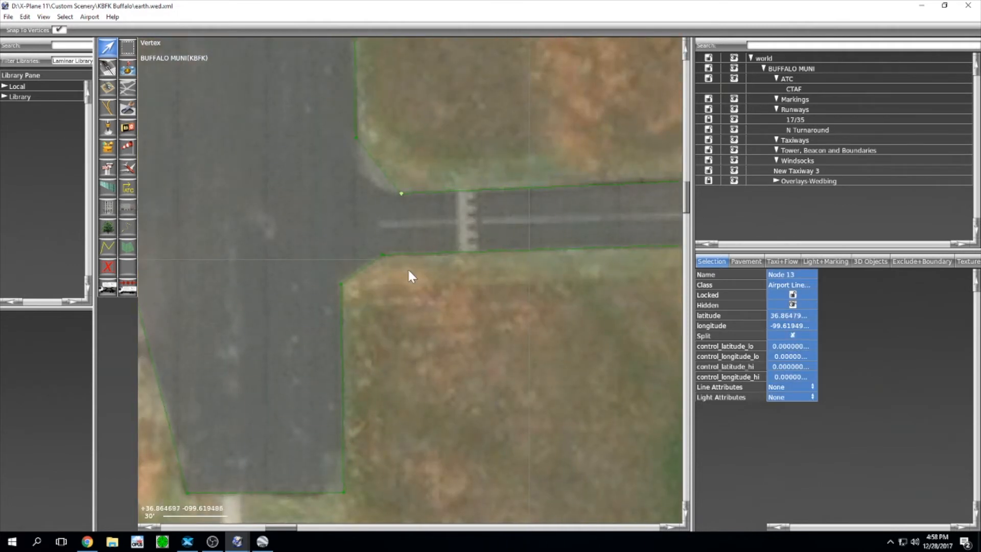
left_click(382, 255)
left_click(402, 194)
mouse_move(402, 193)
left_mouse_down("alt")
mouse_move(383, 192)
mouse_move(392, 195)
left_mouse_up("alt")
scroll(450, 132, "down", 3)
scroll(481, 199, "down", 3)
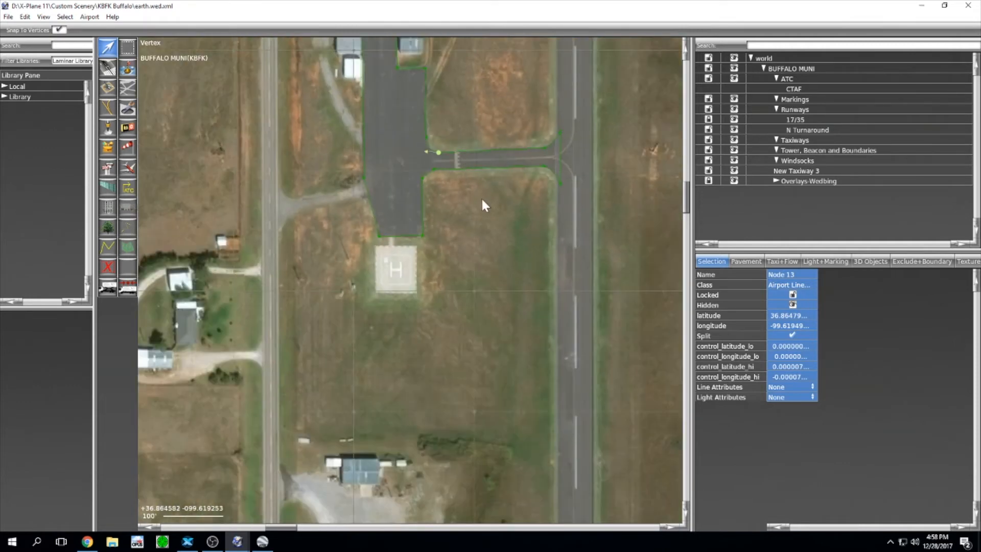
mouse_move(482, 206)
right_mouse_down()
mouse_move(498, 312)
mouse_move(486, 191)
right_mouse_up()
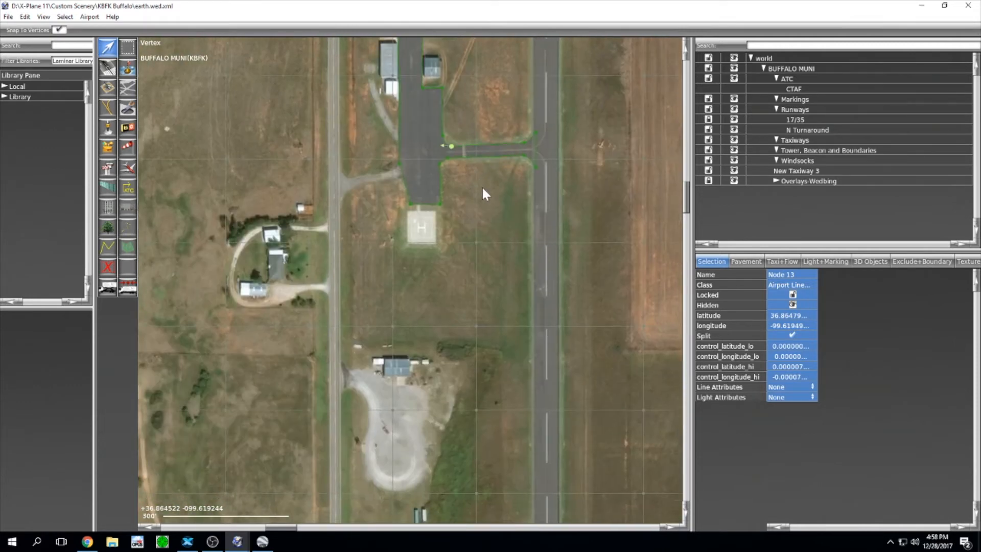
scroll(418, 214, "up", 3)
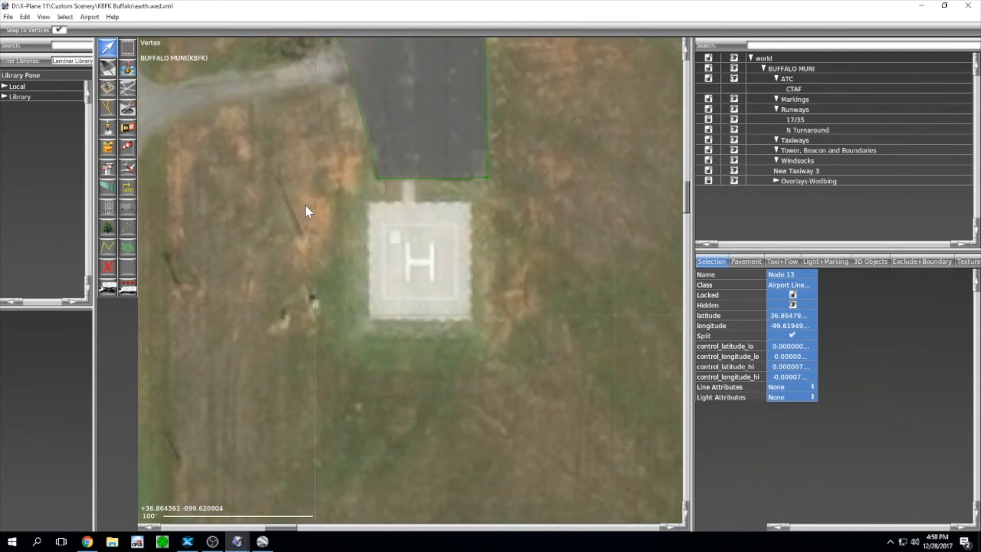
Step: Draw a four-corner Concrete pavement outline for the helipad connector below the apron
scroll(158, 157, "up", 1)
left_click(127, 90)
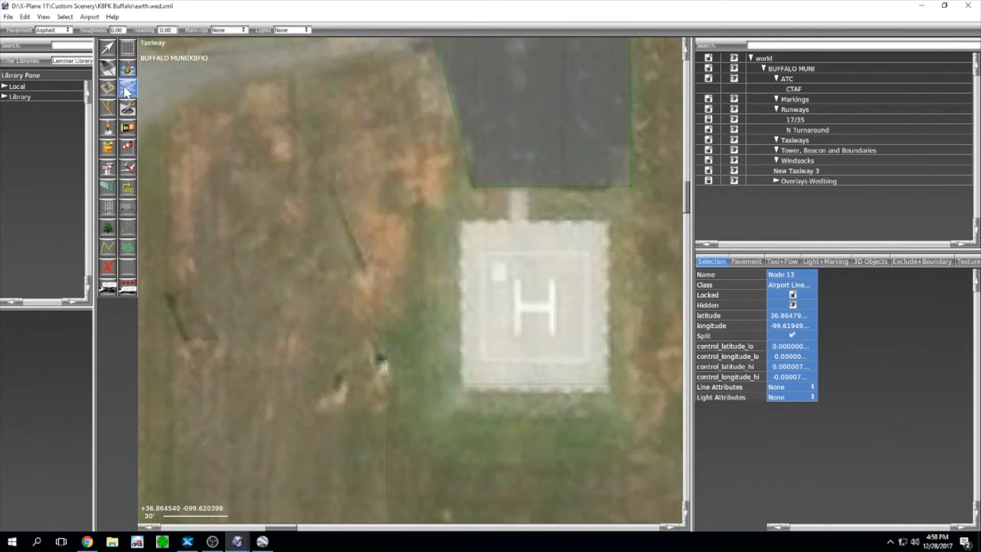
left_click(63, 30)
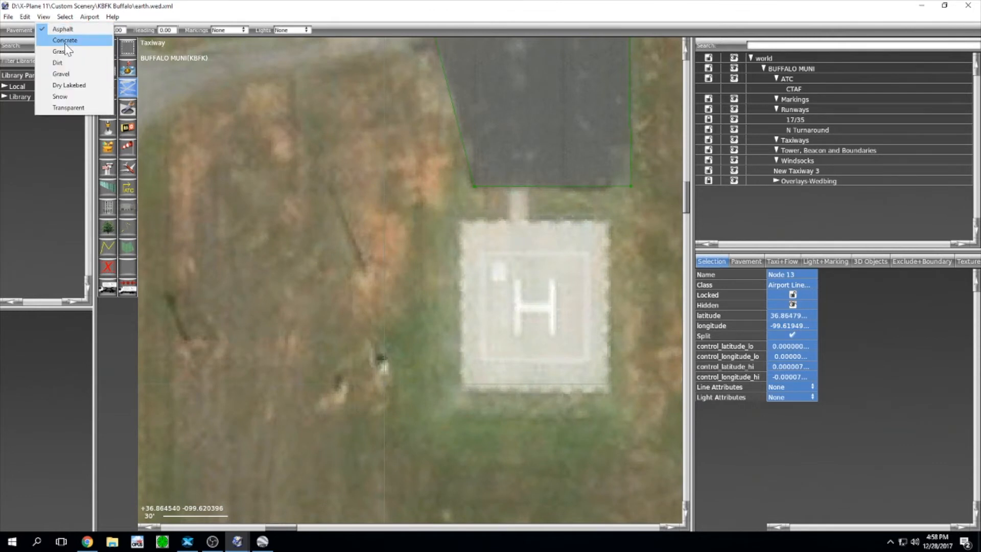
left_click(66, 40)
scroll(522, 228, "up", 2)
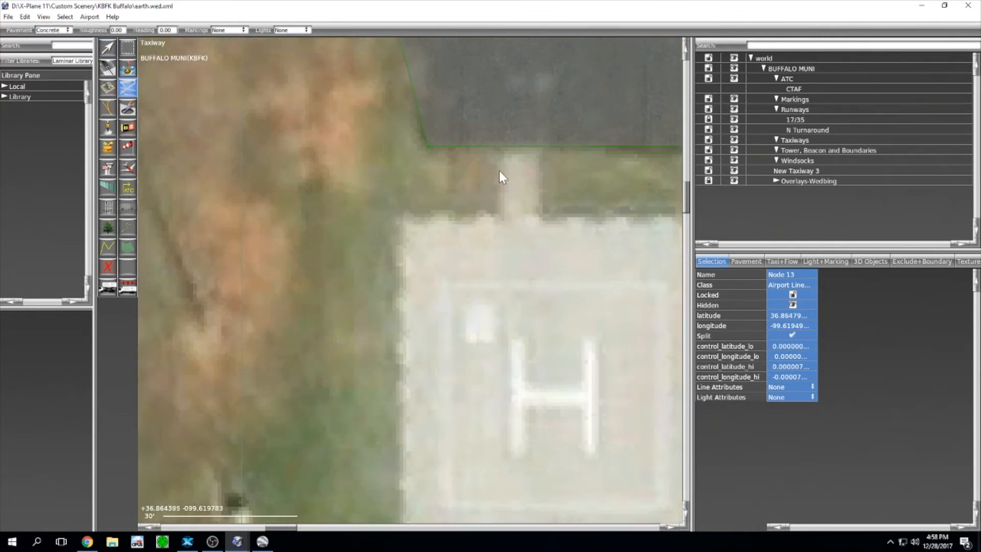
left_click(502, 225)
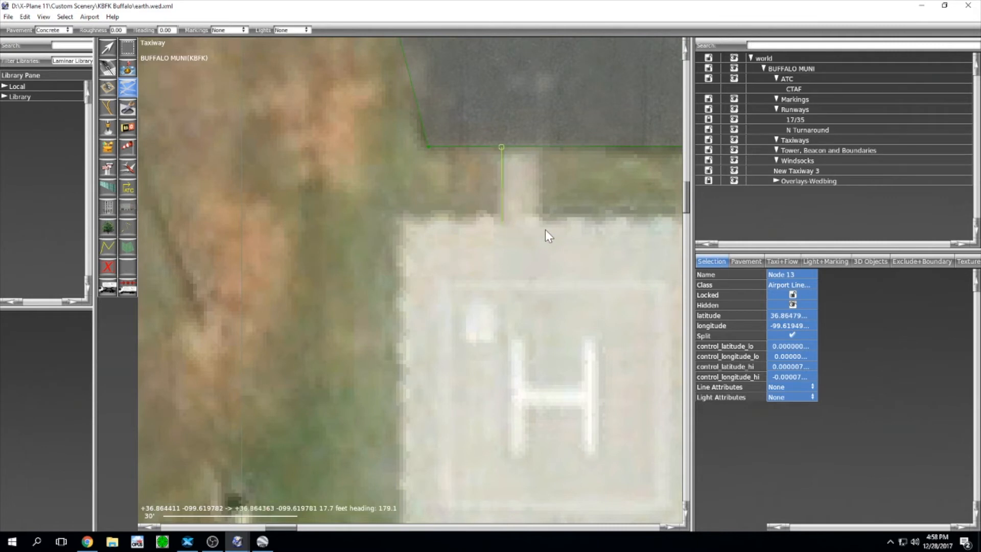
left_click(540, 144)
scroll(544, 168, "up", 3)
key("Return")
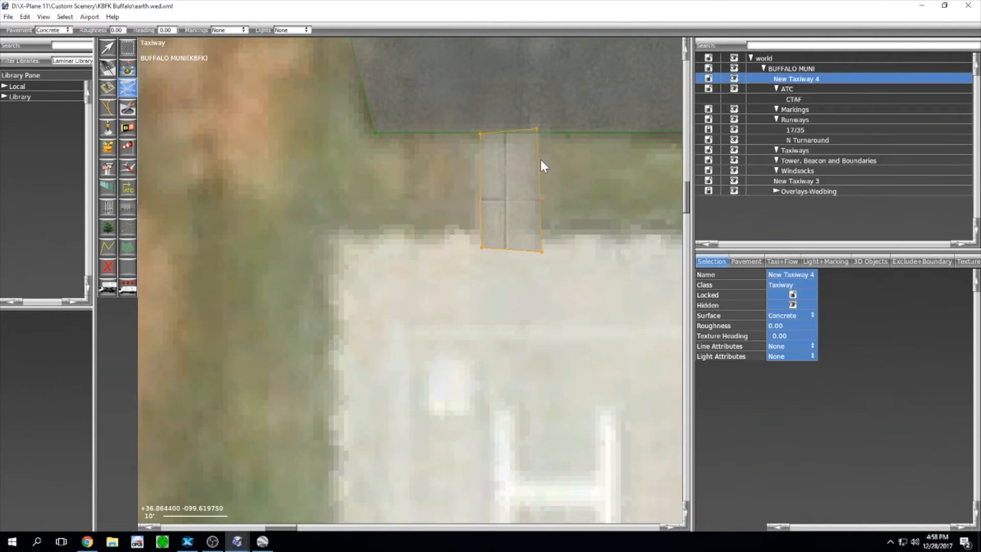
scroll(552, 159, "up", 4)
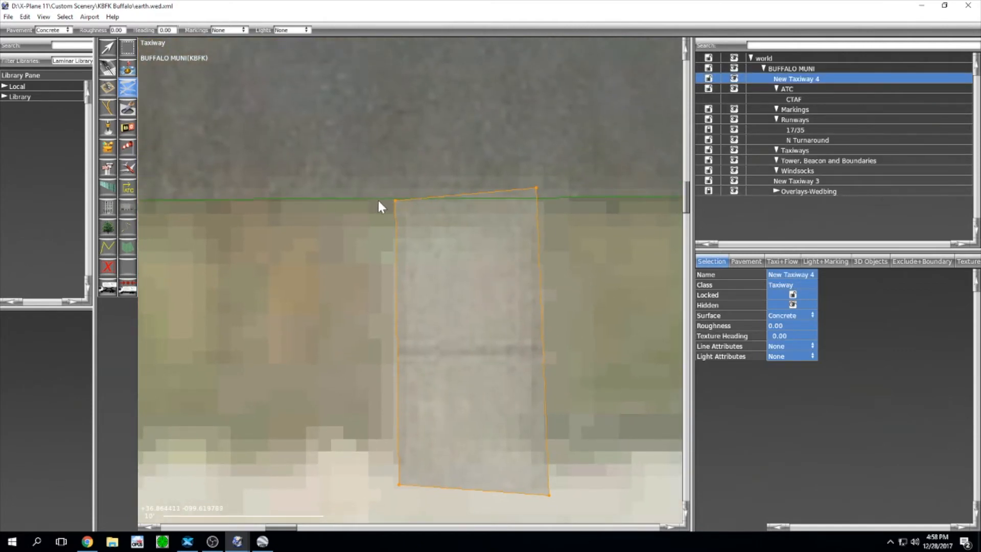
scroll(392, 199, "up", 3)
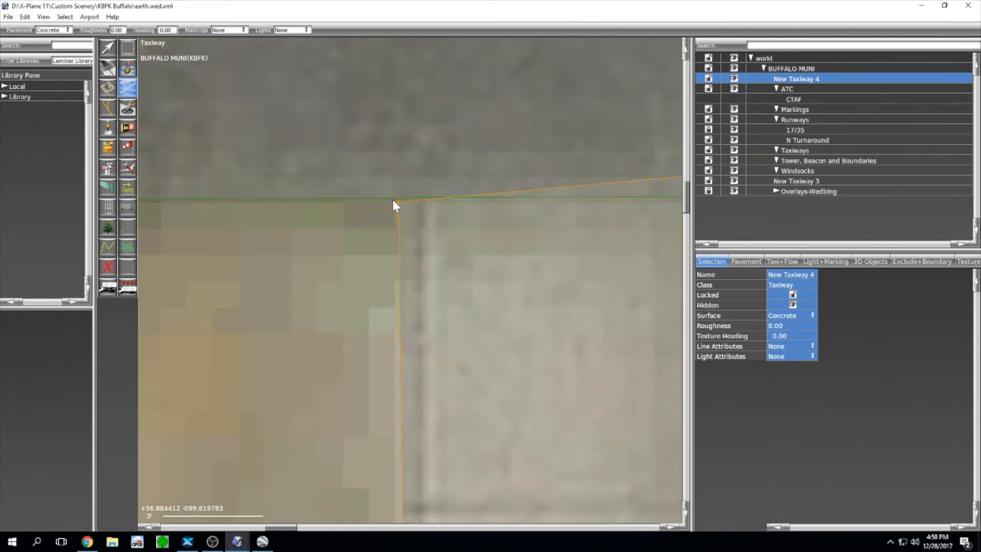
scroll(408, 202, "down", 2)
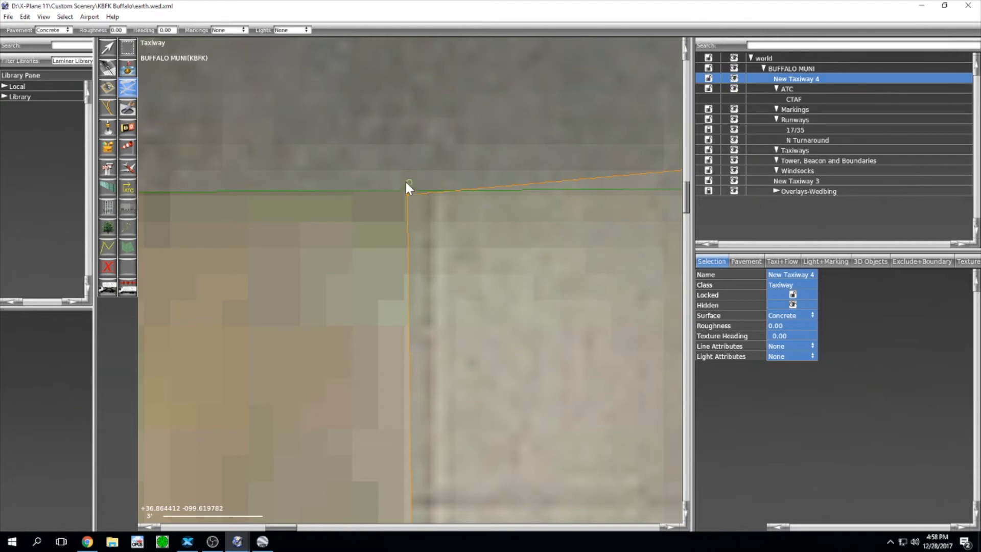
Step: Snap the connector's top-right and top-left corners onto the apron edge
left_click(117, 50)
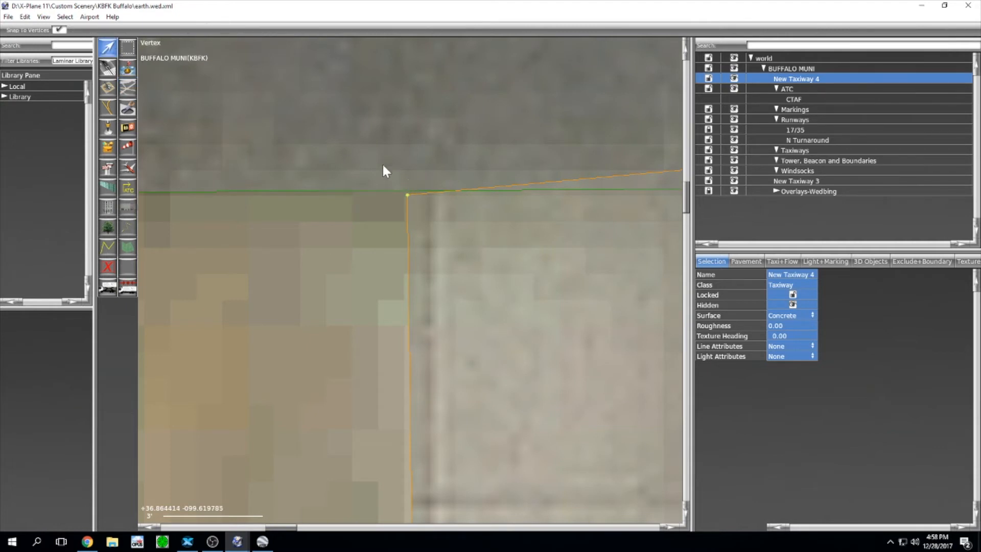
scroll(409, 193, "up", 2)
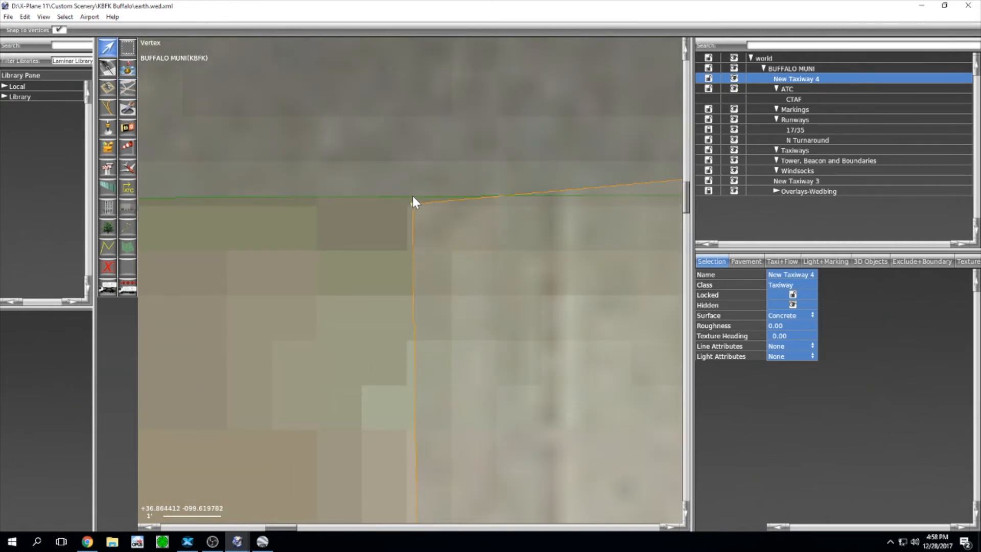
left_click(412, 203)
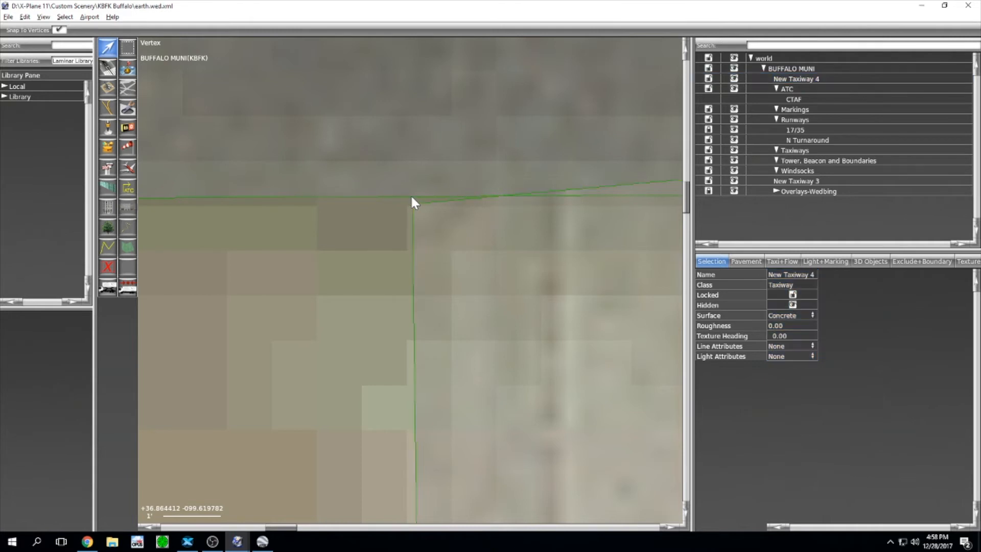
scroll(611, 213, "down", 4)
right_click_drag(529, 219, 310, 226)
scroll(564, 228, "up", 3)
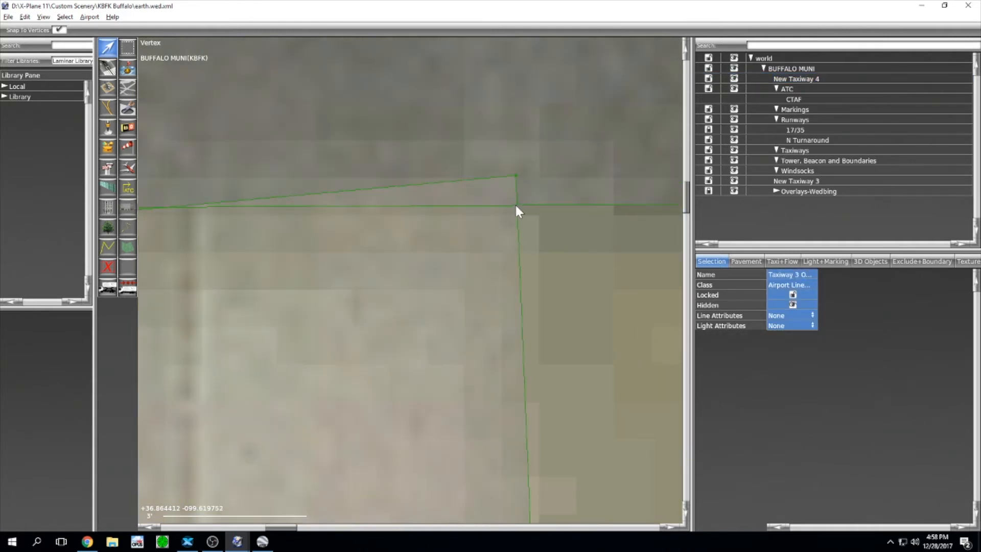
left_click(519, 205)
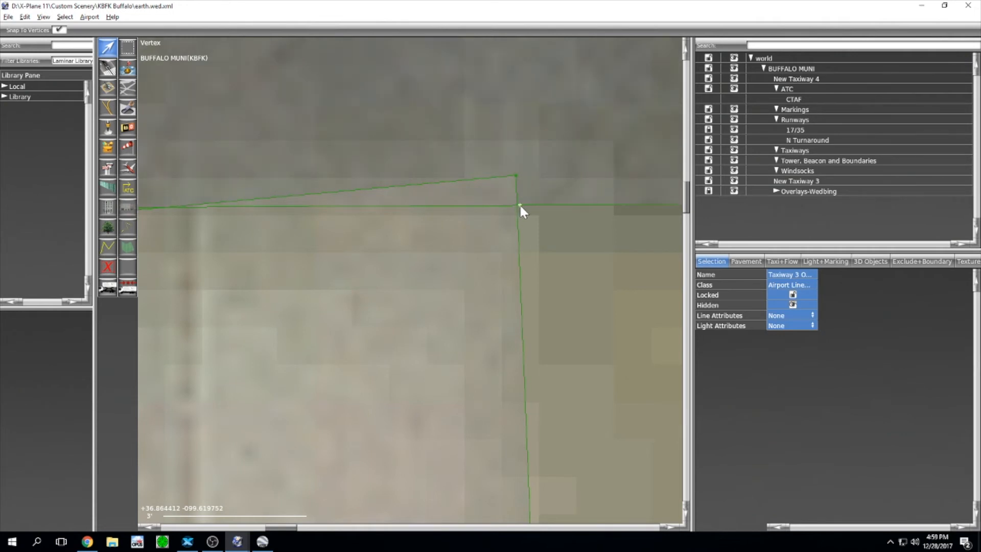
left_click(441, 255)
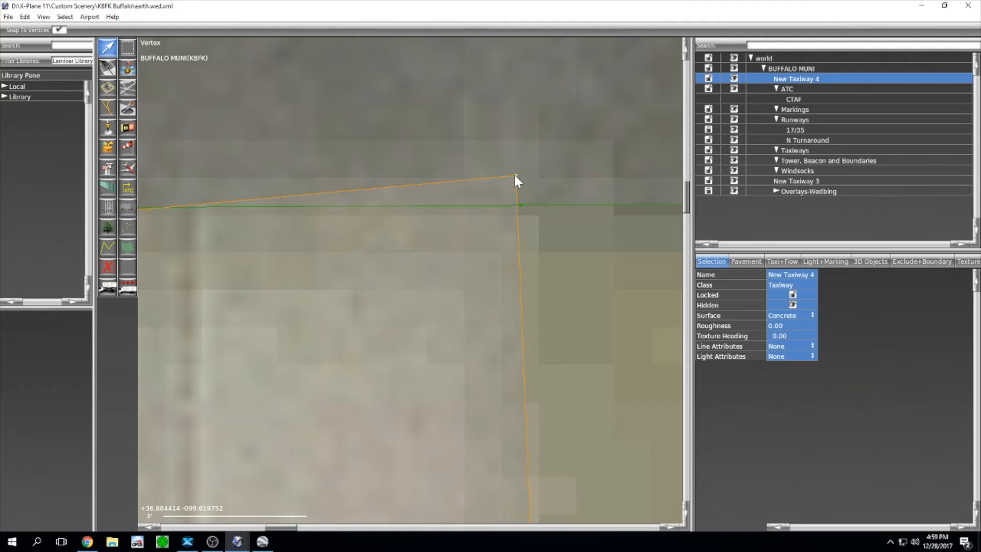
left_click_drag(516, 176, 518, 213)
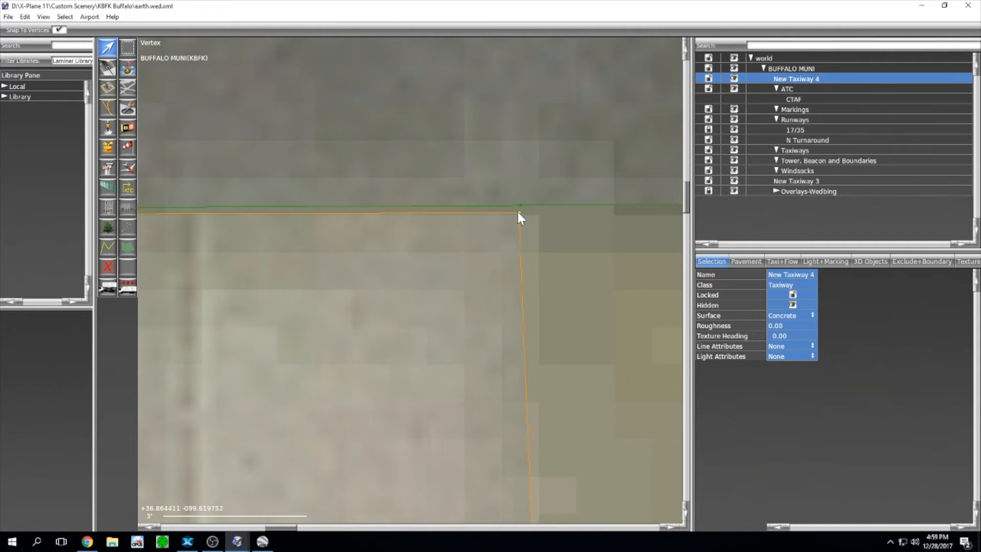
left_click_drag(520, 213, 520, 206)
middle_click_drag(311, 258, 573, 290)
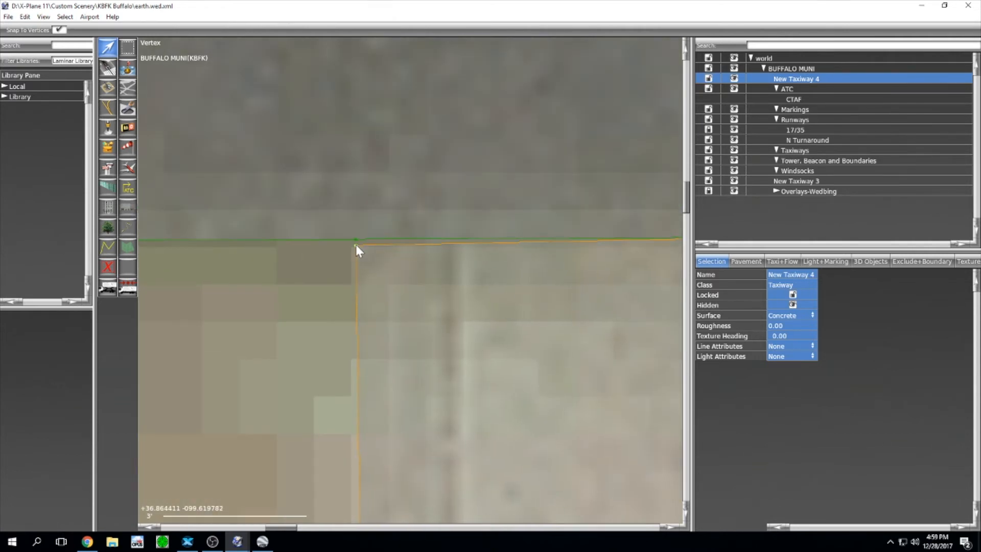
left_click_drag(355, 246, 355, 240)
Step: Square off the connector's bottom edge by moving its bottom-right corner (Node 3)
scroll(357, 240, "down", 3)
middle_click_drag(447, 300, 449, 195)
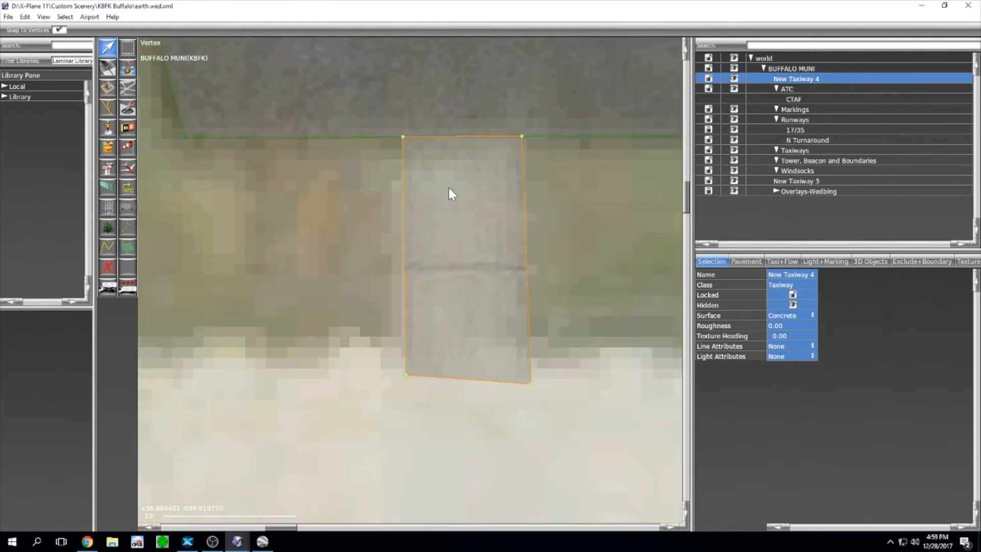
left_click(531, 384)
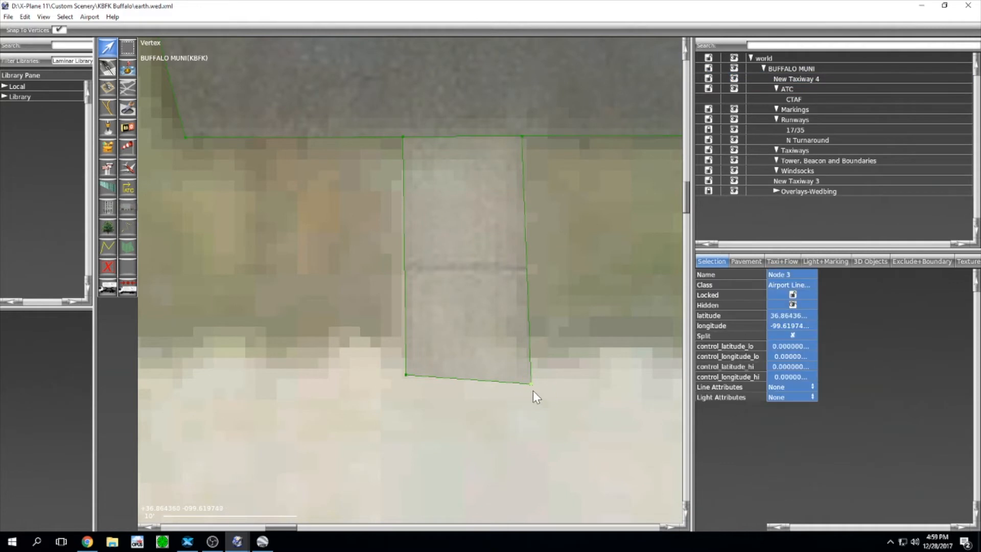
left_click_drag(532, 384, 524, 376)
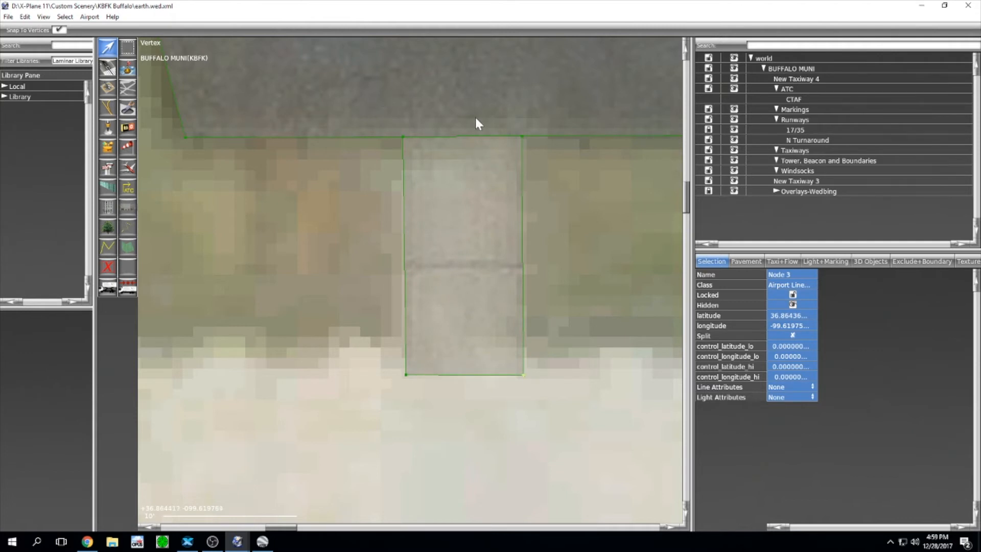
left_click(807, 182)
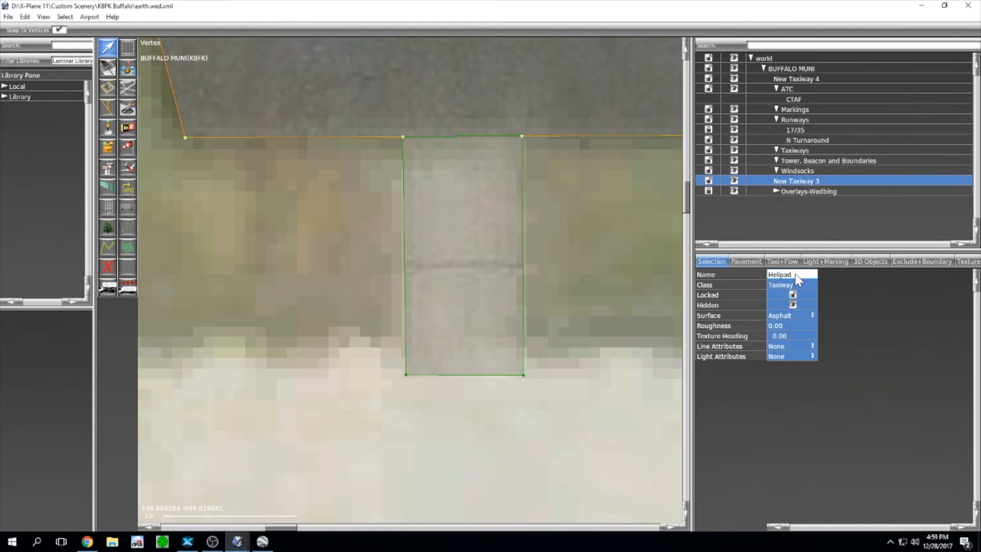
Step: Name New Taxiway 3 'Helipad Taxi' and file it under Taxiways beside N Turnaround
type("i")
key("Return")
left_click_drag(807, 180, 808, 151)
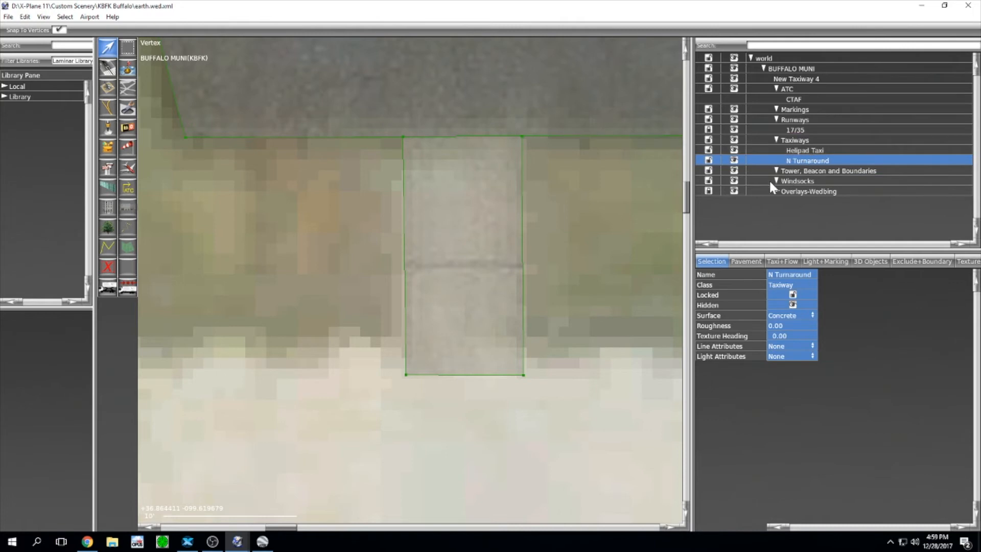
scroll(535, 221, "down", 3)
scroll(418, 218, "down", 1)
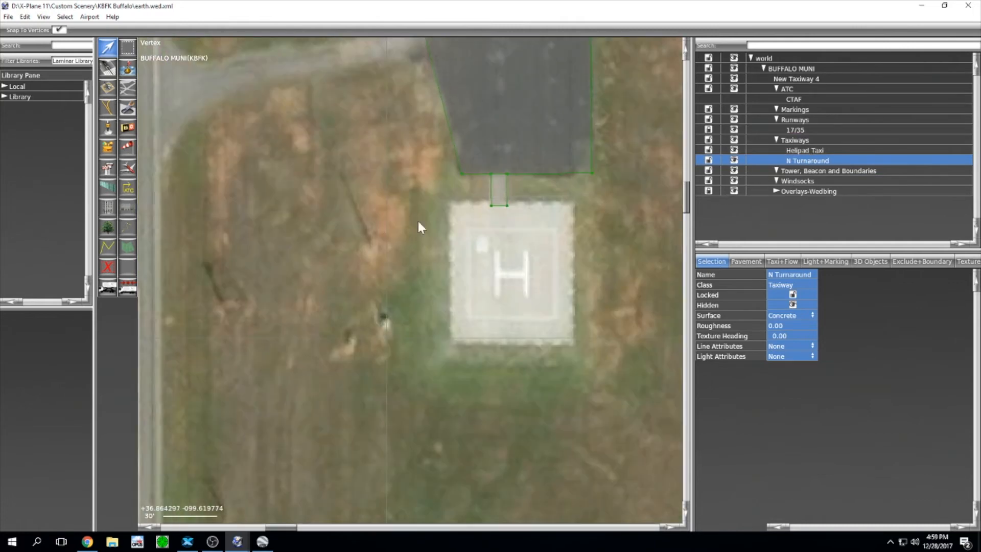
Step: Place helipad H1, fit it to the pad at 71.2 by 80.1 ft, and file it under Runways
left_click(109, 90)
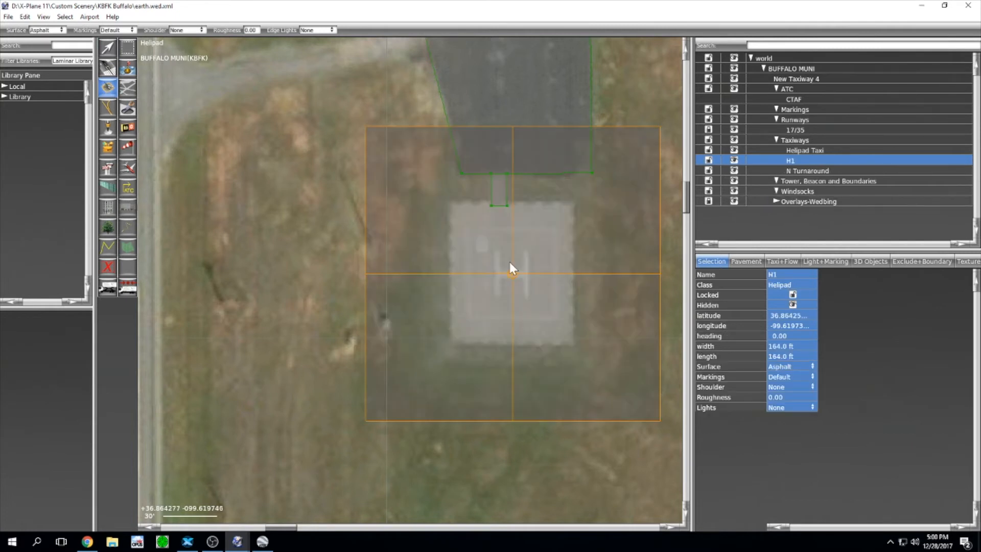
left_click(107, 47)
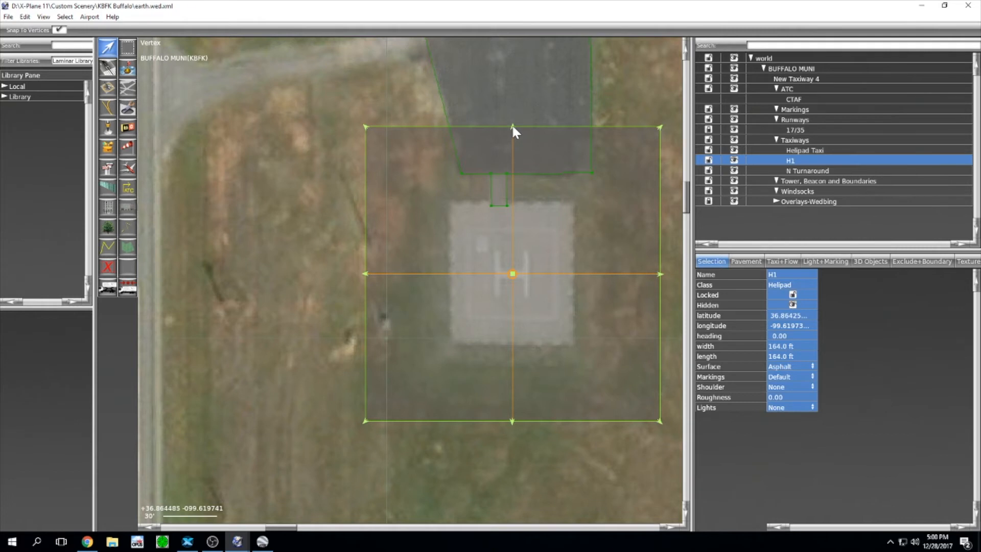
left_click_drag(512, 127, 510, 199)
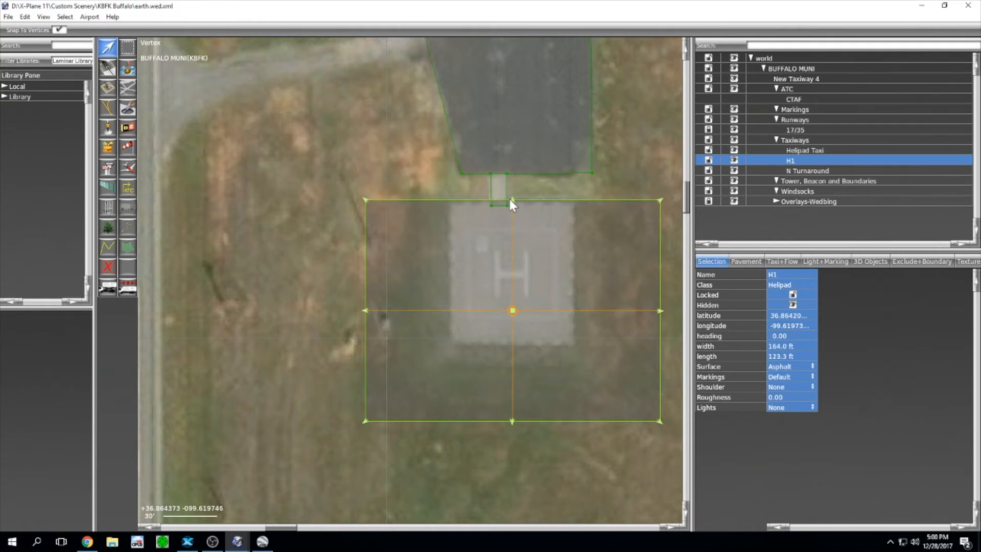
left_click_drag(513, 421, 513, 342)
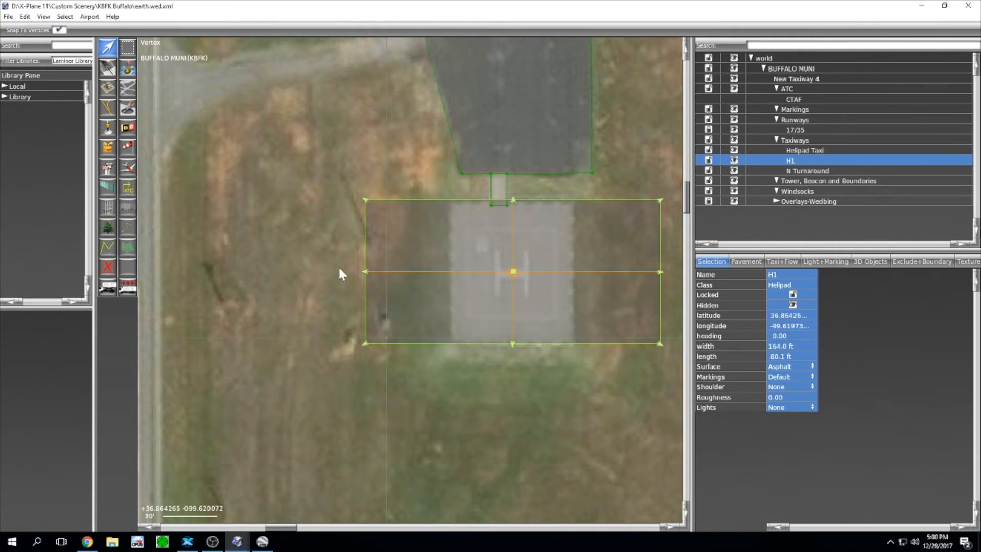
left_click_drag(364, 271, 447, 284)
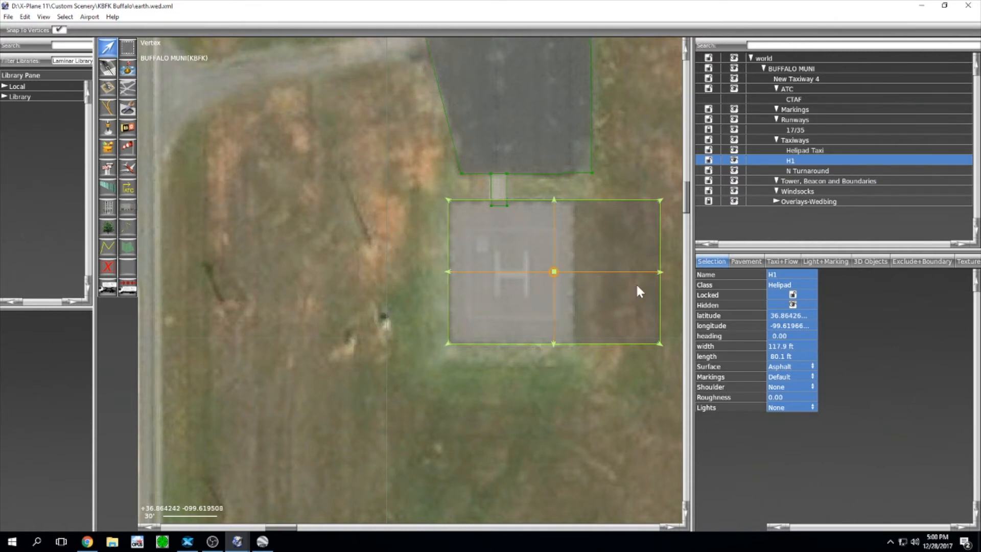
left_click_drag(659, 271, 576, 270)
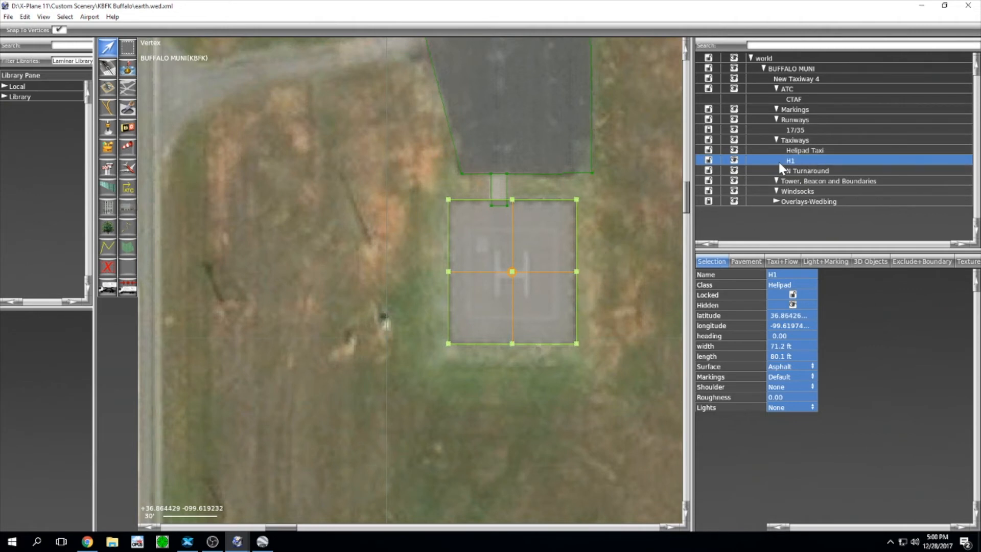
left_click_drag(778, 161, 782, 134)
Step: Zoom out to survey the whole airport, then recenter on the helipad
scroll(609, 201, "down", 3)
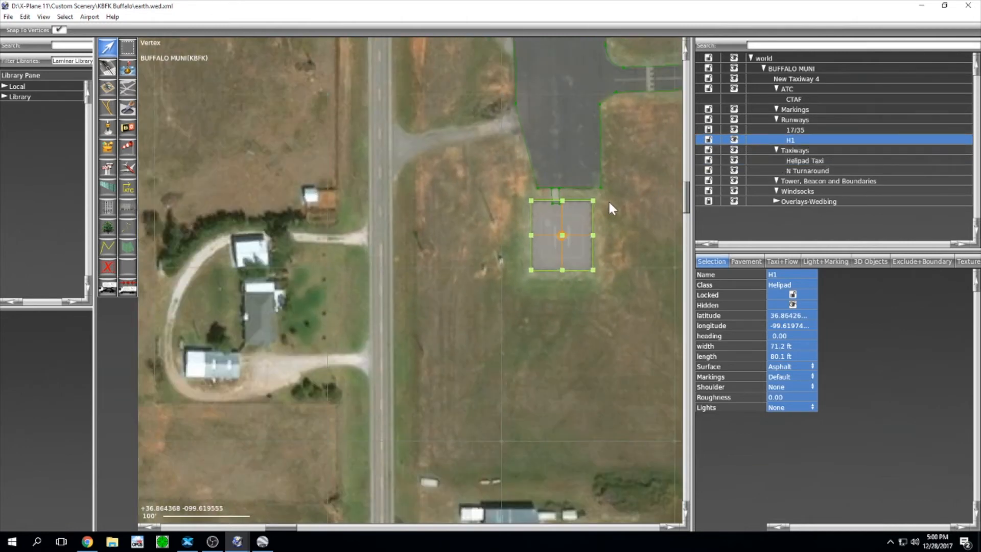
right_click_drag(608, 192, 522, 214)
scroll(516, 250, "down", 5)
scroll(521, 214, "down", 3)
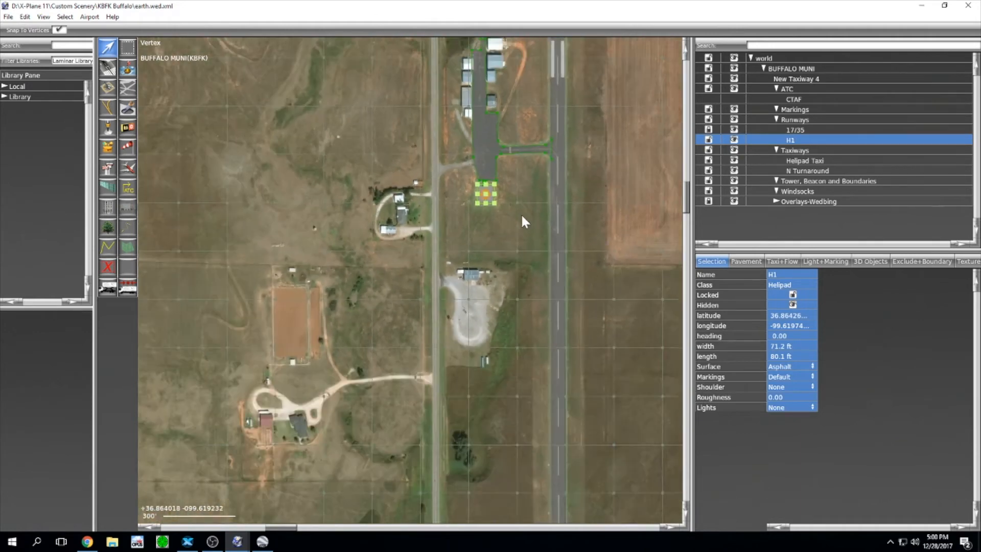
scroll(521, 213, "up", 3)
scroll(522, 214, "up", 7)
right_click_drag(508, 174, 521, 313)
scroll(520, 312, "down", 6)
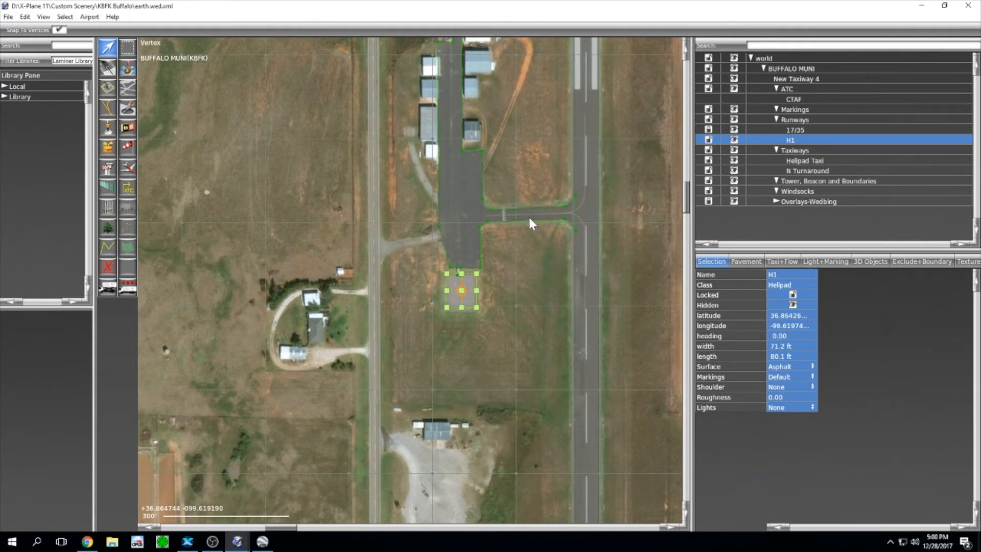
scroll(530, 217, "up", 6)
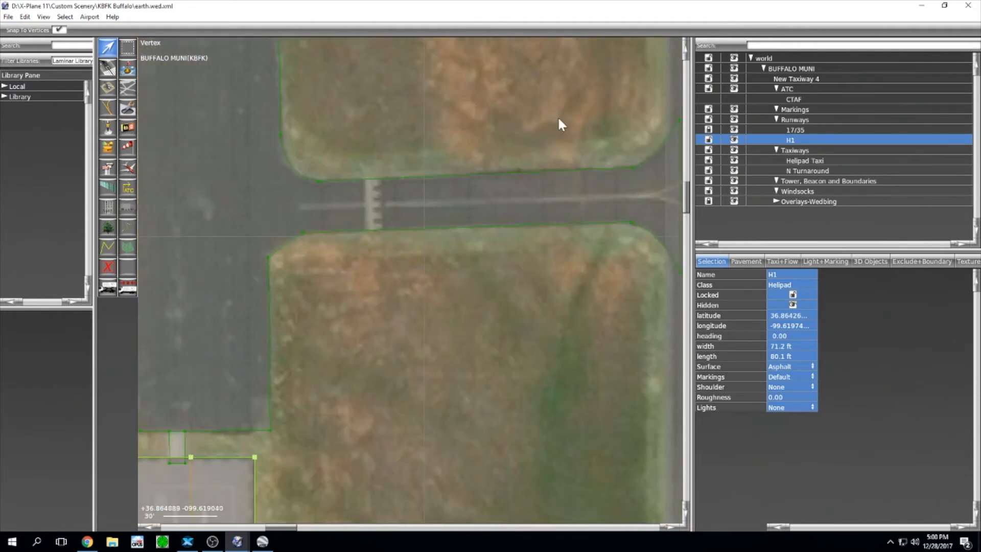
Step: Deselect H1 and marquee-select the two southern corner nodes of the taxiway stub near the runway
right_click_drag(557, 116, 433, 182)
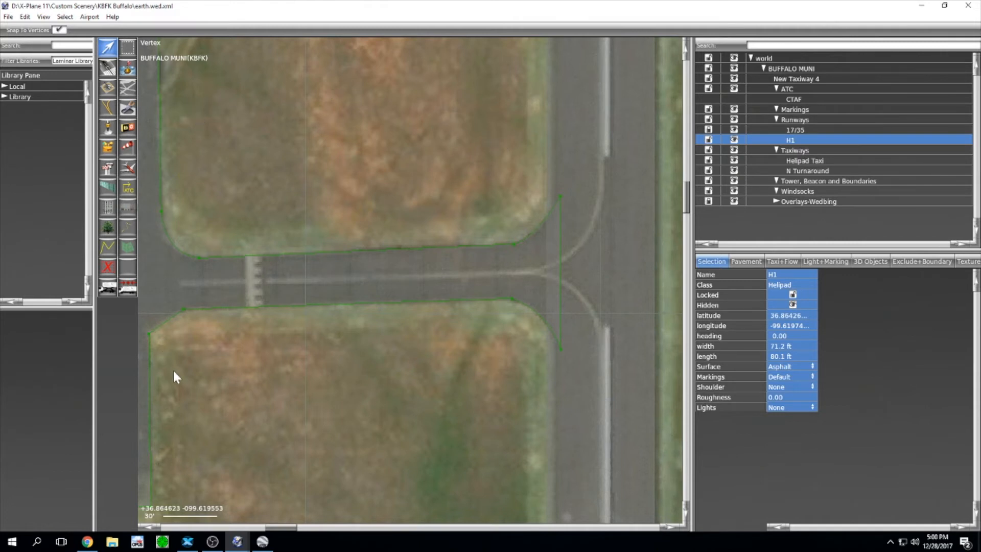
right_click_drag(314, 147, 438, 109)
left_click(280, 306)
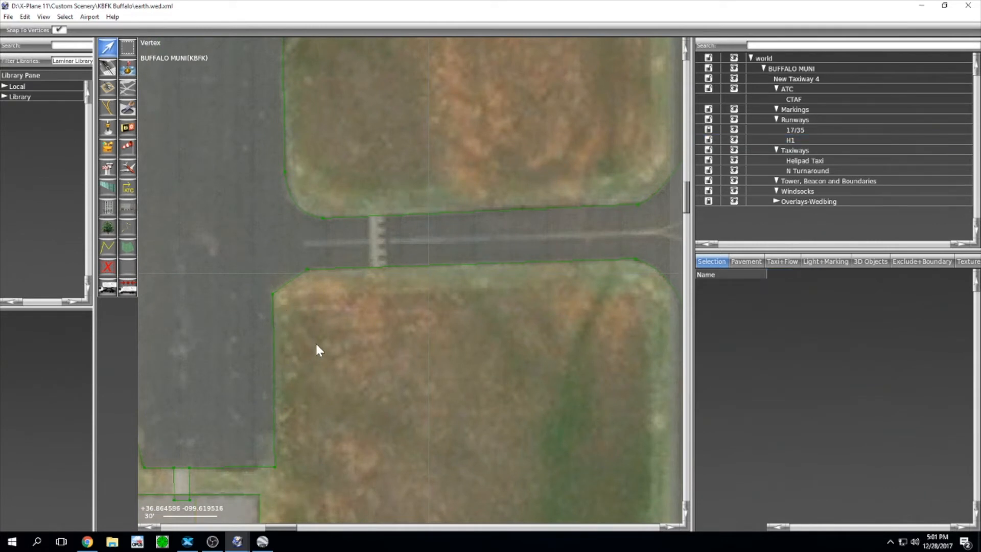
left_click_drag(340, 343, 213, 247)
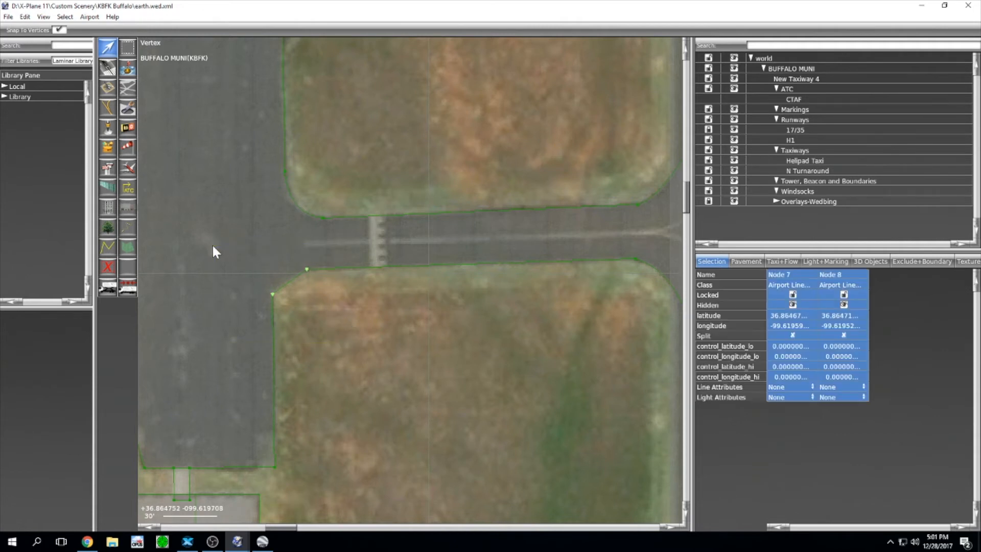
Step: Set Taxiway Edge Lights (Blue) on the southern corner nodes and the east-end Nodes 9 and 12
left_click(790, 397)
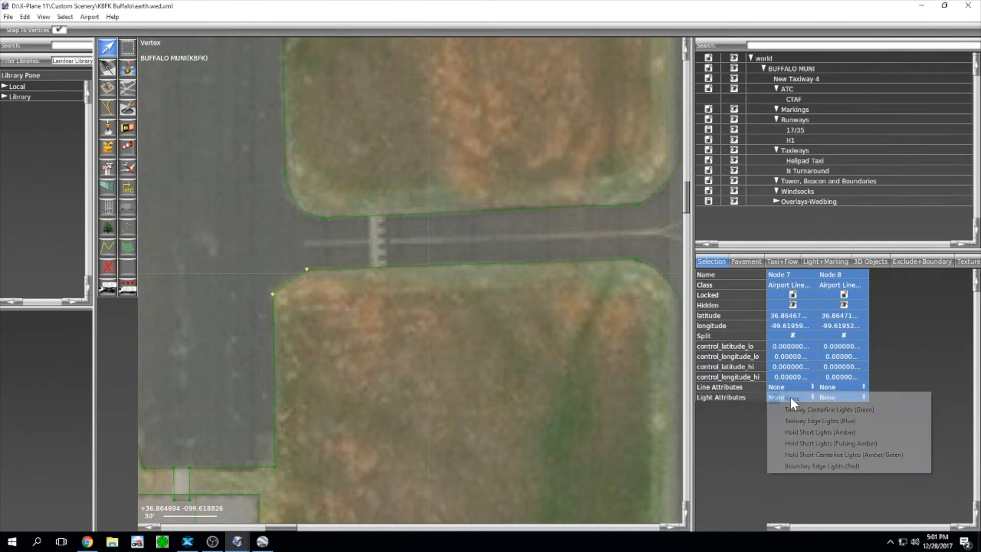
left_click(804, 422)
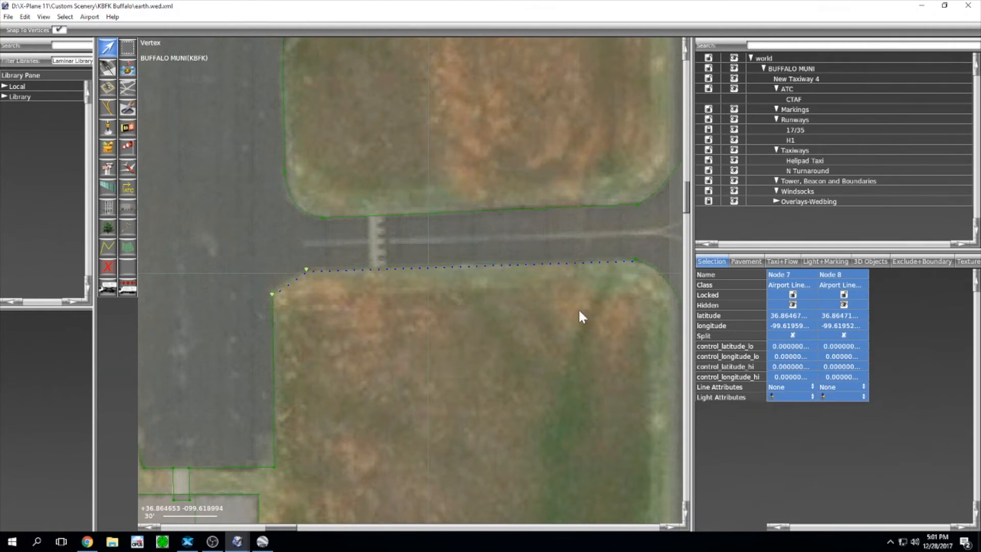
right_click_drag(578, 308, 413, 298)
left_click_drag(469, 268, 455, 219)
left_click(457, 287)
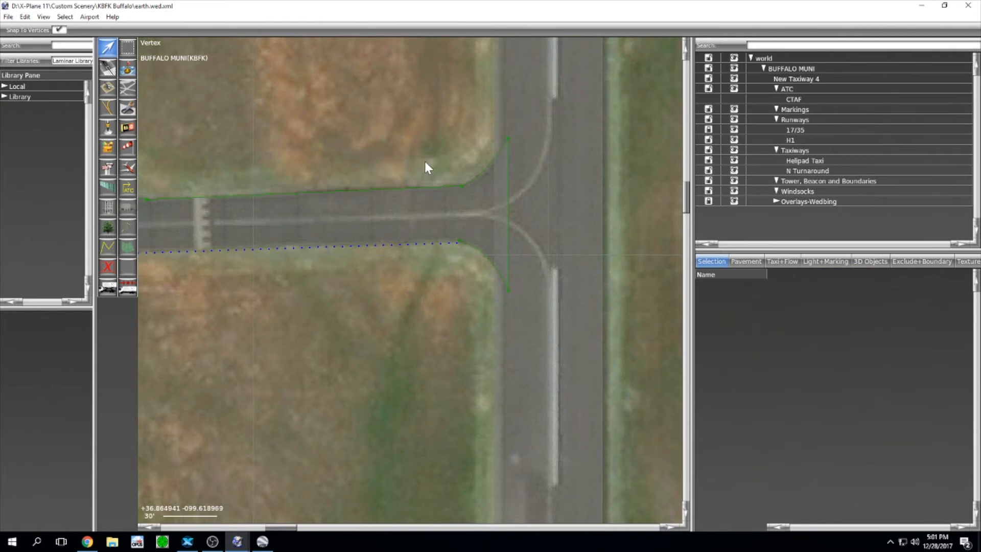
left_click_drag(422, 301, 485, 107)
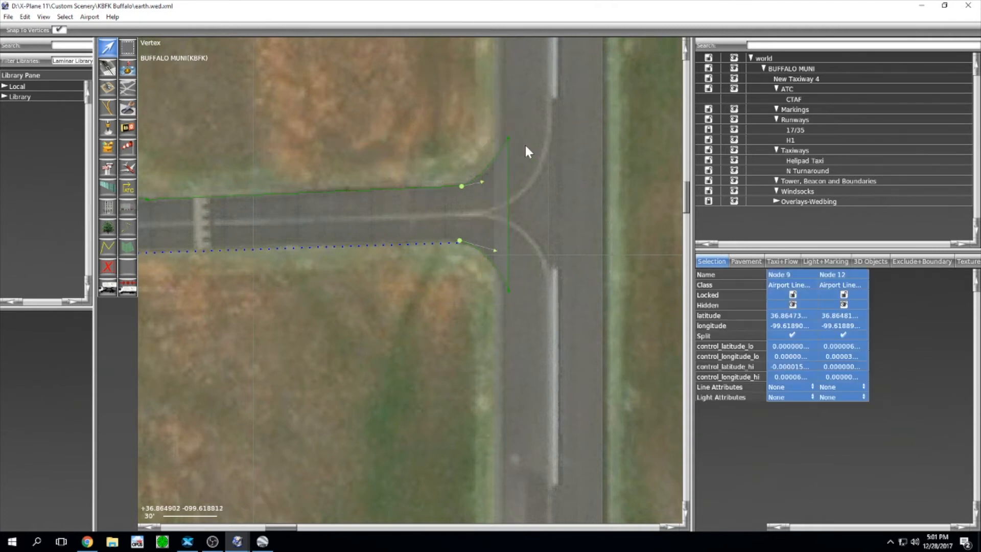
left_click(776, 398)
left_click(780, 391)
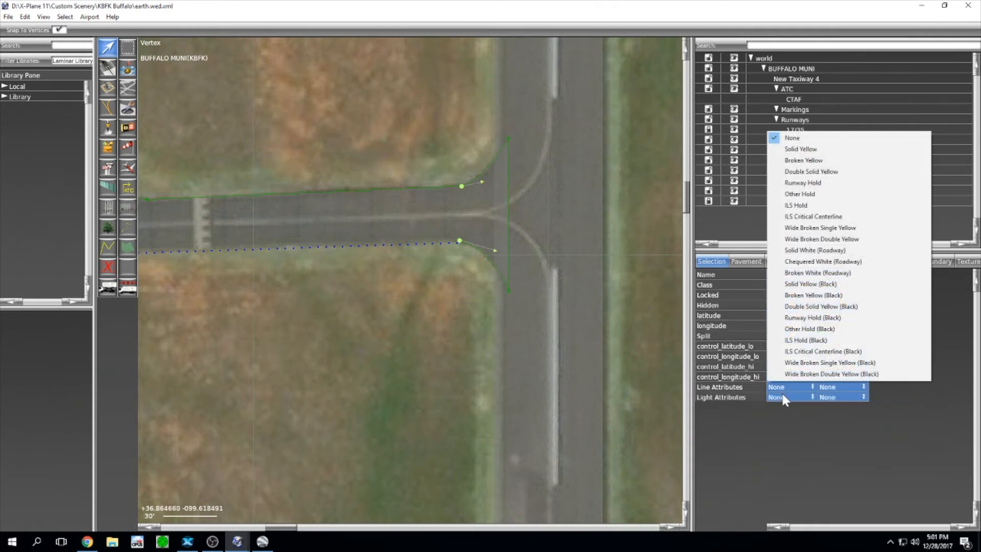
left_click(781, 397)
left_click(784, 421)
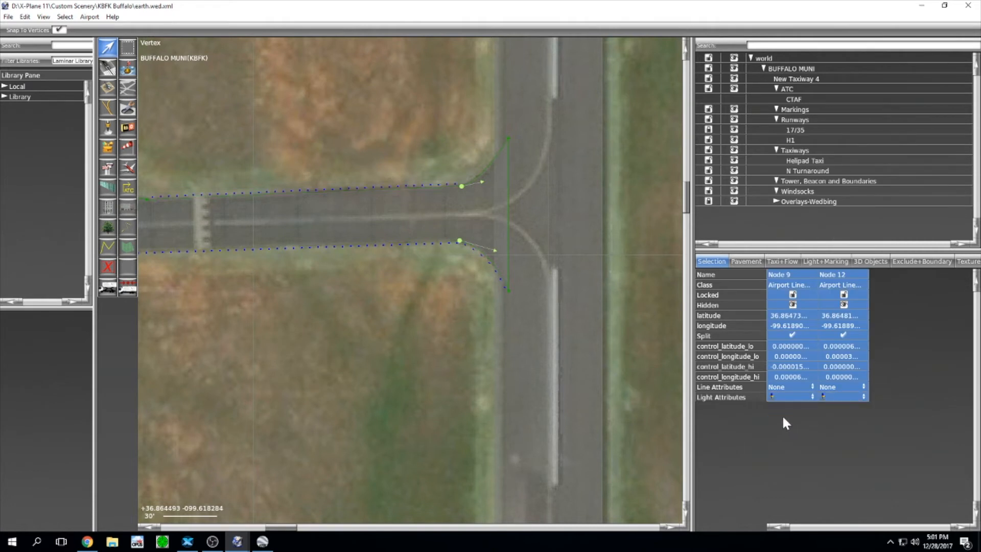
Step: Give the top edge node and the apron-junction node Taxiway Edge Lights (Blue)
left_click(508, 138)
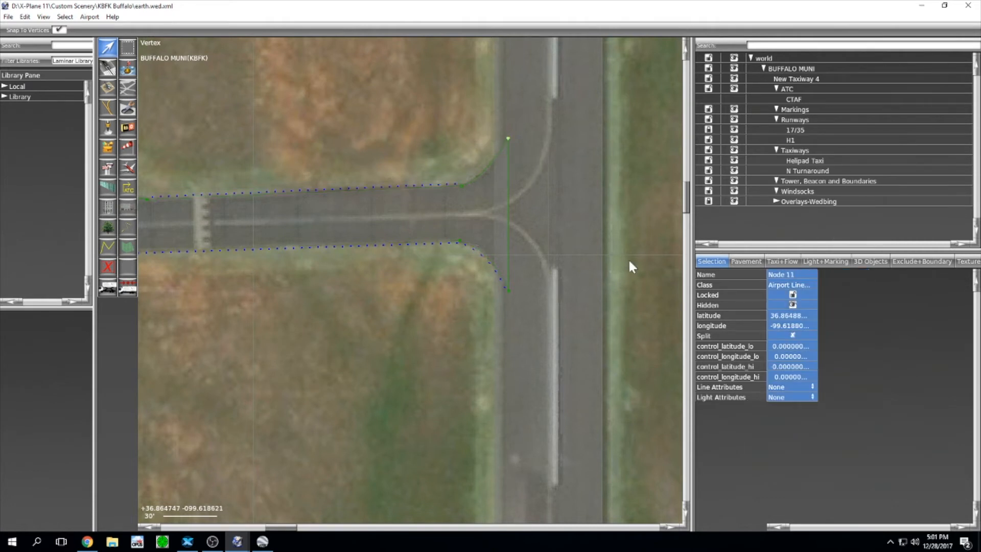
left_click(784, 398)
left_click(796, 421)
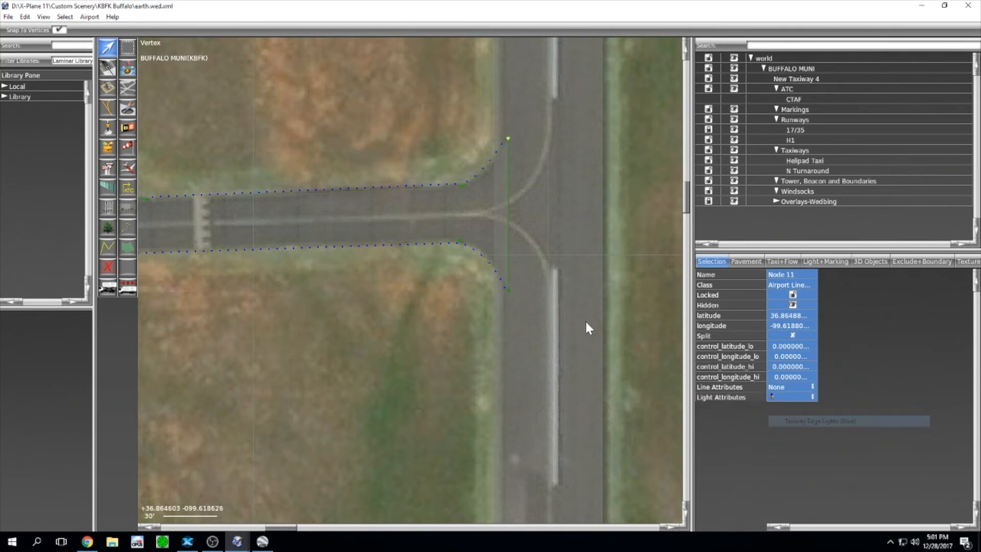
scroll(585, 320, "down", 4)
scroll(547, 307, "up", 5)
left_click(513, 294)
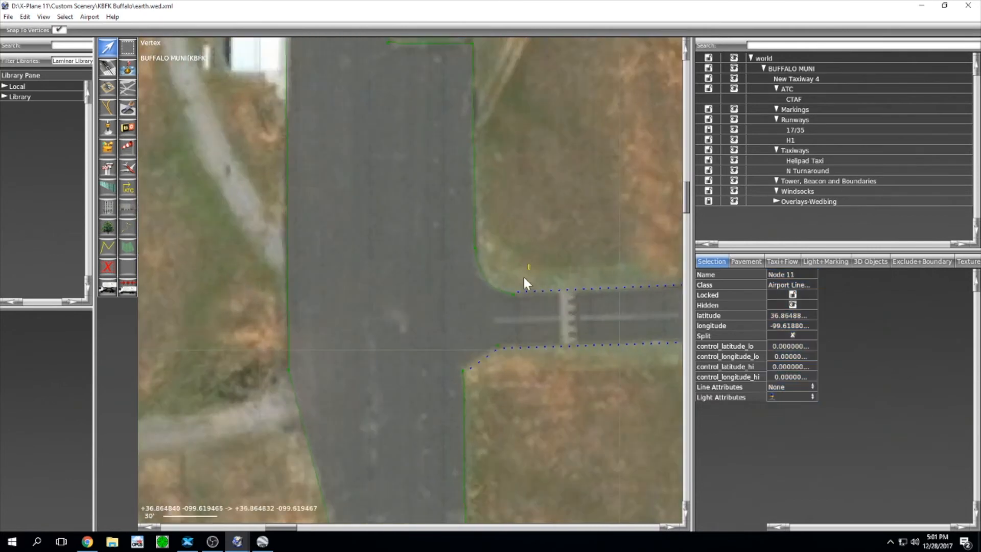
left_click(787, 396)
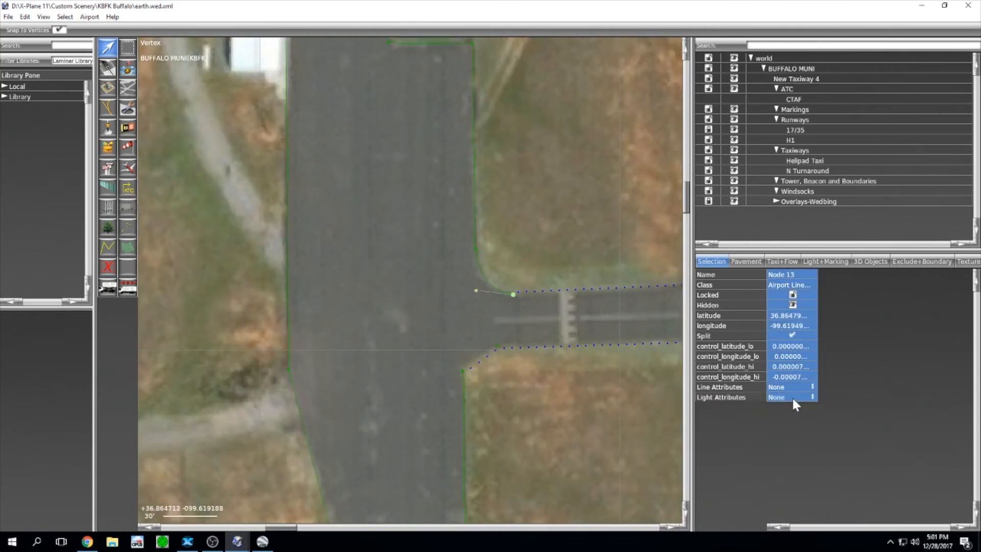
left_click(791, 396)
left_click(797, 421)
scroll(613, 240, "down", 8)
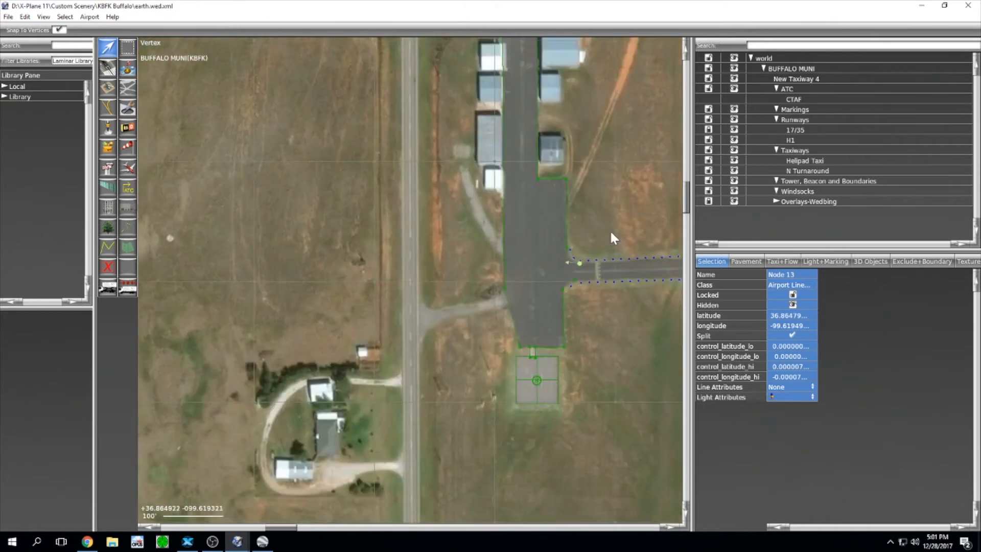
scroll(562, 184, "down", 2)
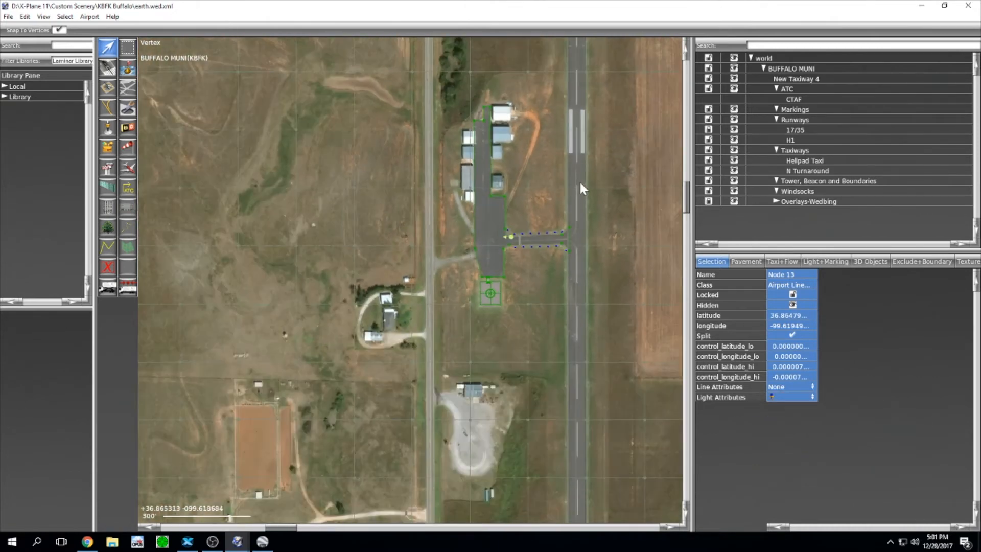
Step: Save the scenery project and bring the runway's north end into view
left_click(8, 16)
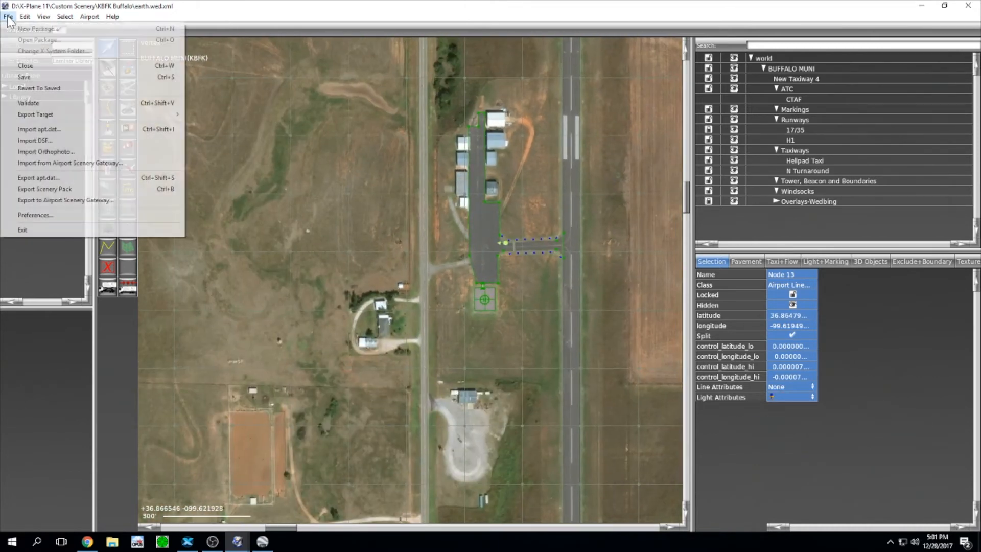
left_click(31, 80)
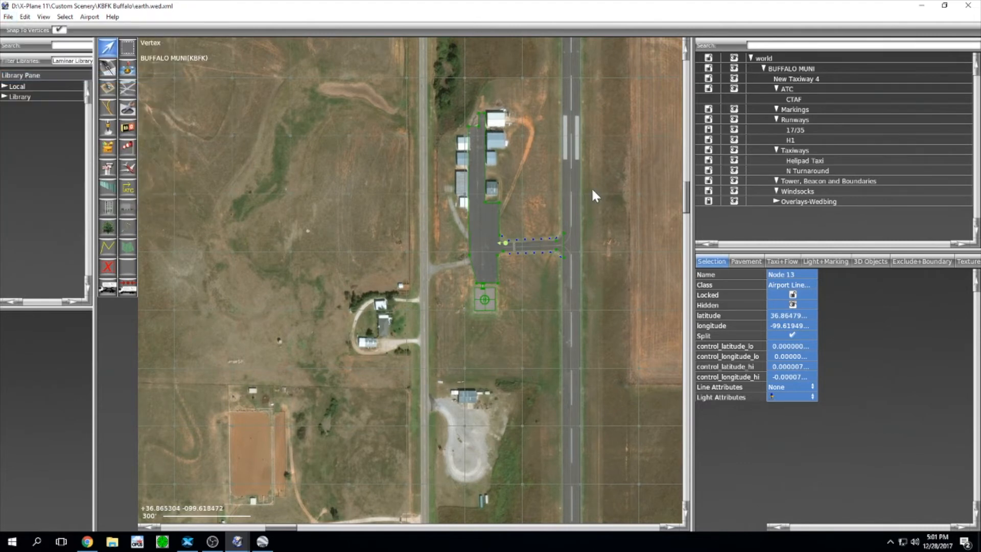
scroll(590, 188, "down", 2)
right_click_drag(593, 166, 546, 326)
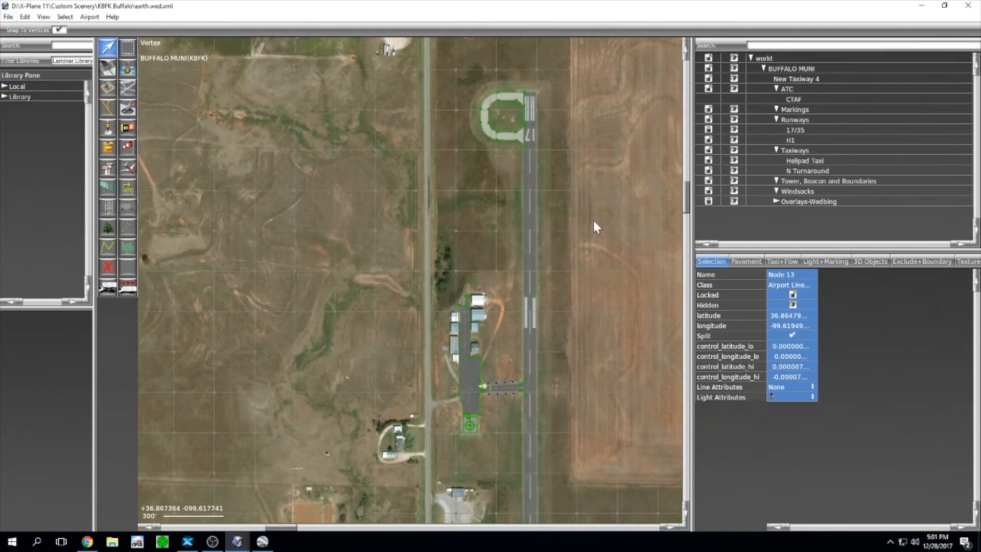
Step: Pan across the runway, hangars and apron to settle on the runway 17 north turnaround
right_click_drag(594, 222, 602, 139)
right_click_drag(608, 324, 590, 75)
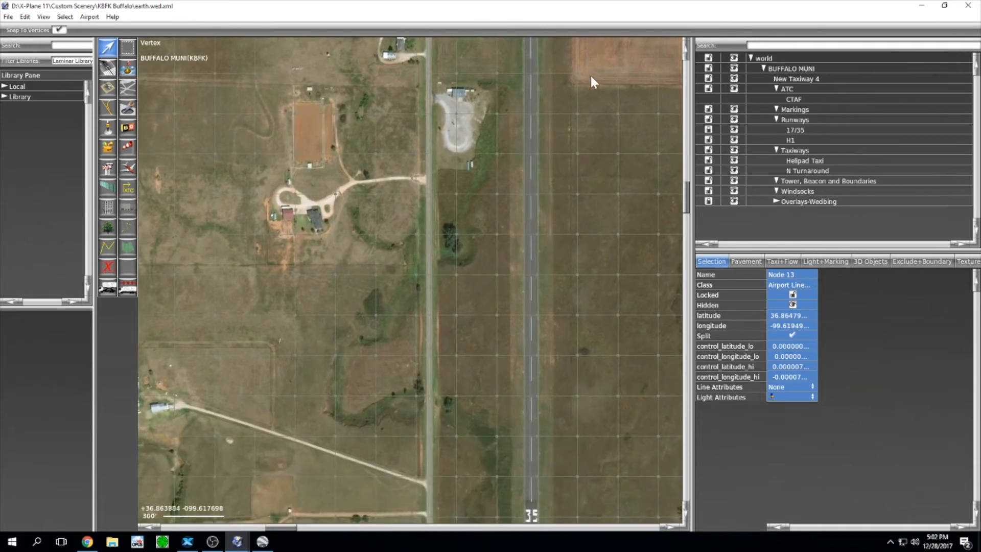
right_click_drag(587, 289, 588, 176)
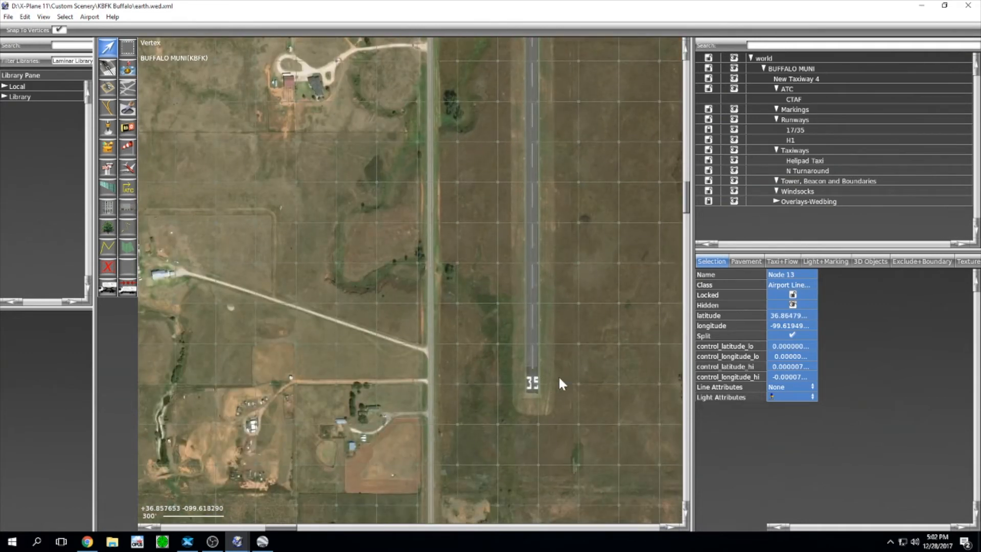
right_click_drag(567, 262, 570, 387)
right_click_drag(599, 77, 558, 349)
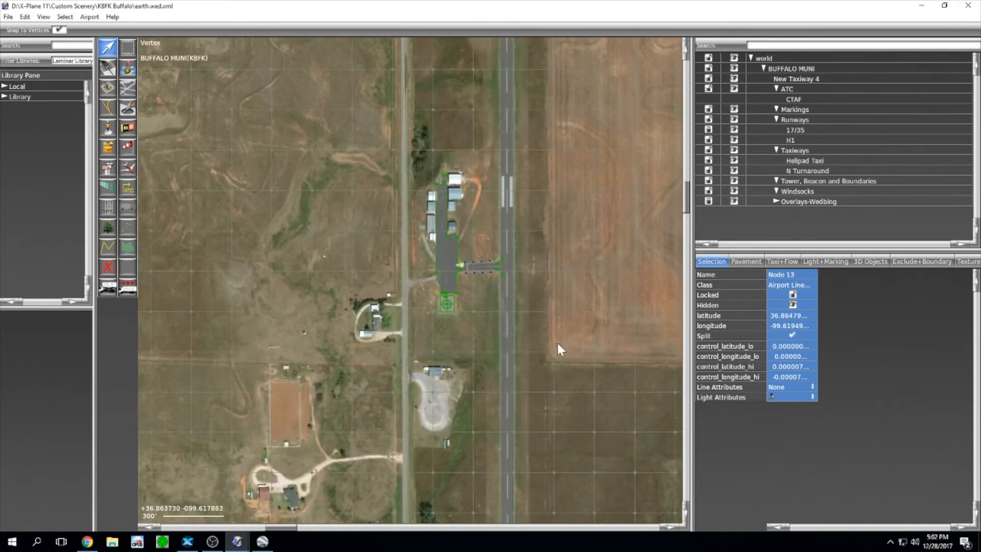
right_click_drag(559, 198, 560, 317)
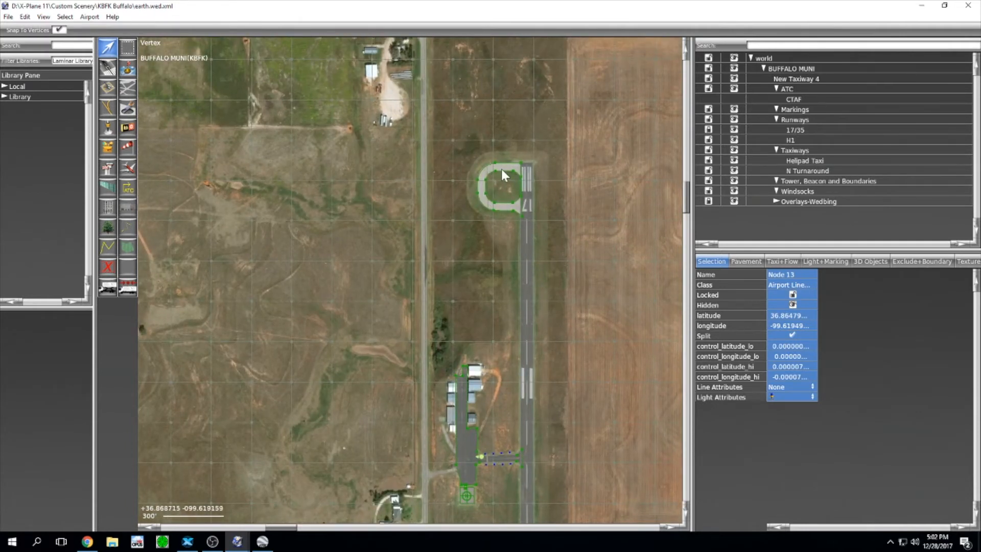
scroll(502, 170, "up", 5)
scroll(485, 219, "down", 3)
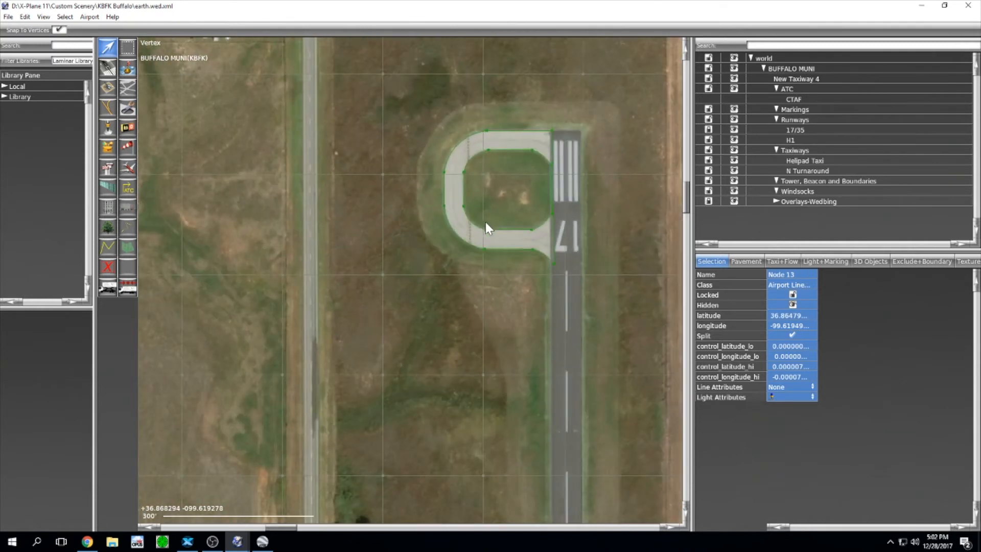
scroll(457, 268, "up", 1)
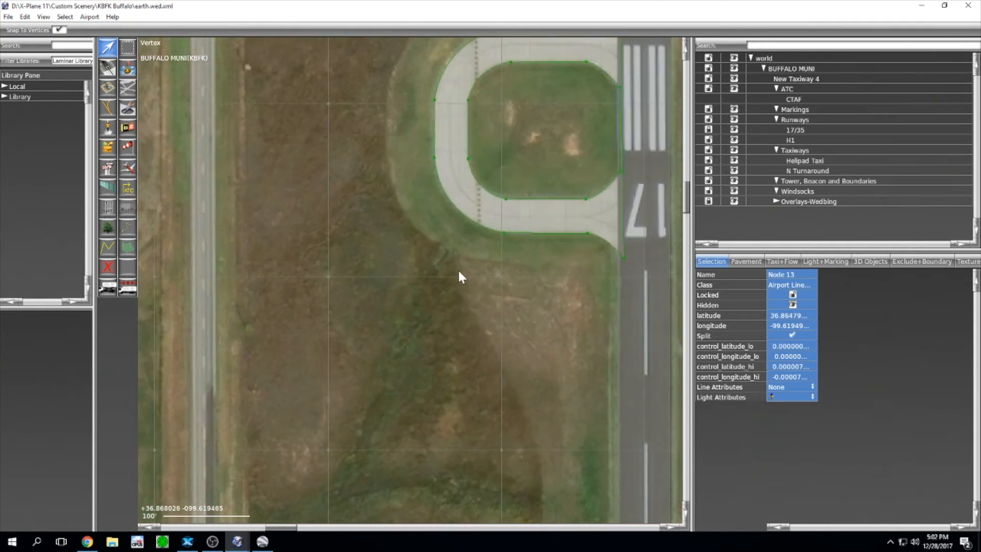
left_click(262, 540)
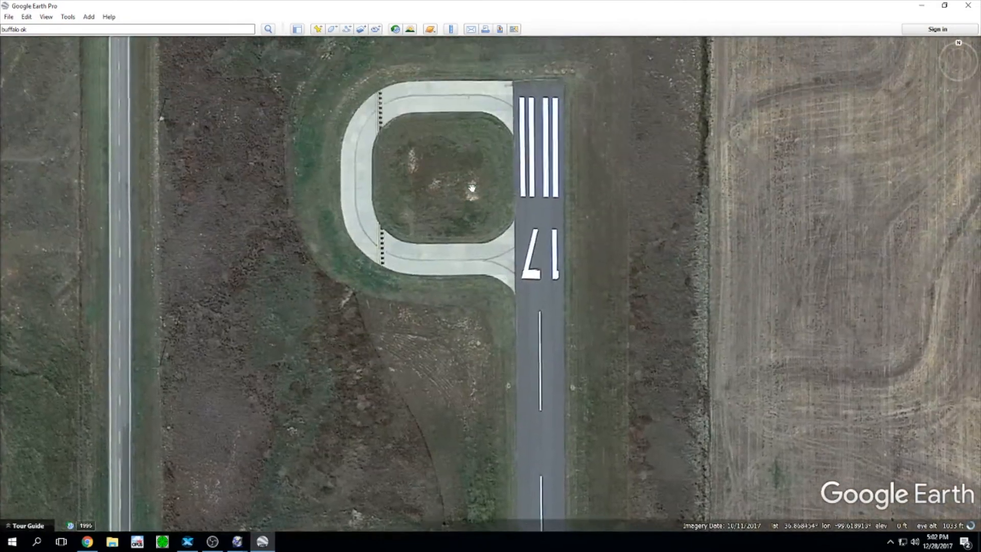
Step: Zoom in on the runway 17 turnaround, reset to a straight-down view, and pan over the loop
scroll(562, 218, "up", 3)
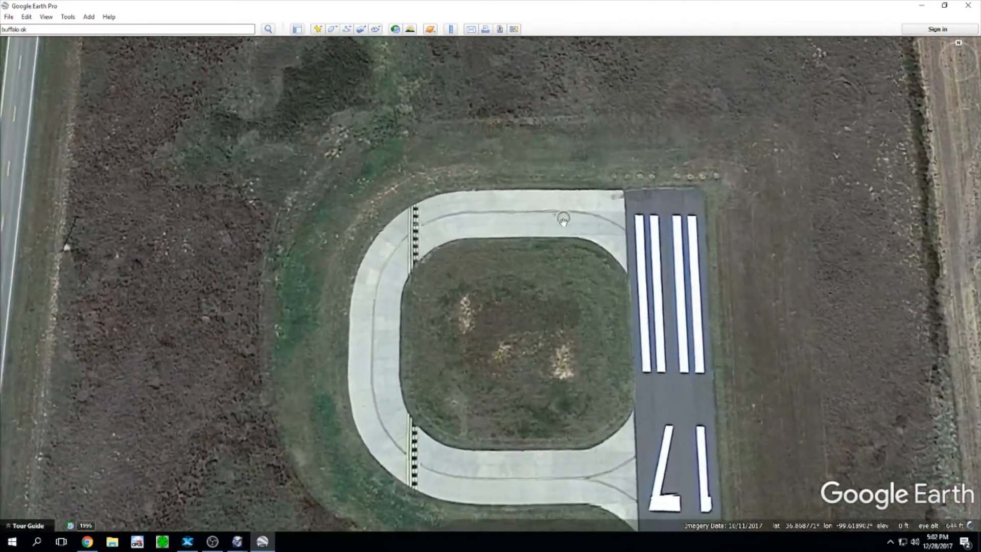
scroll(557, 233, "up", 1)
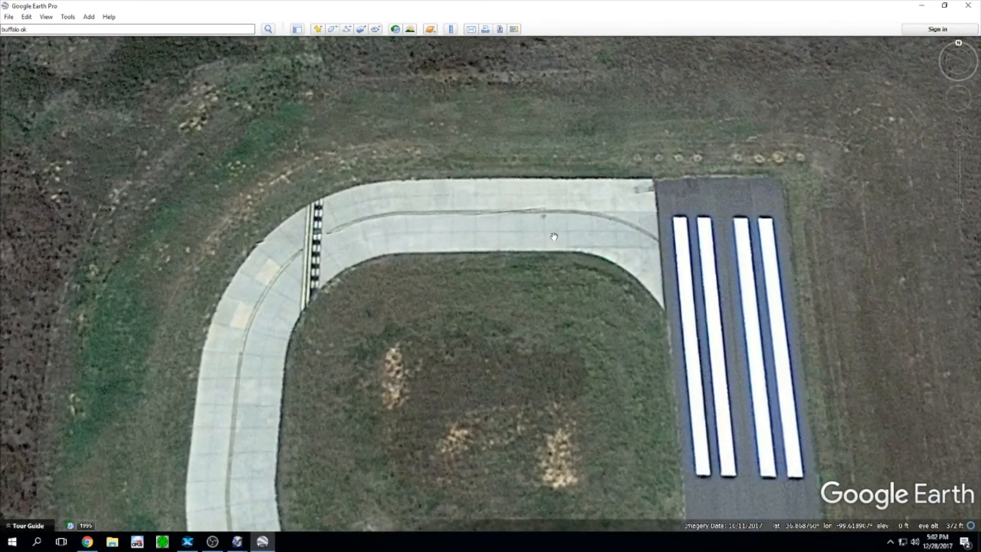
key("r")
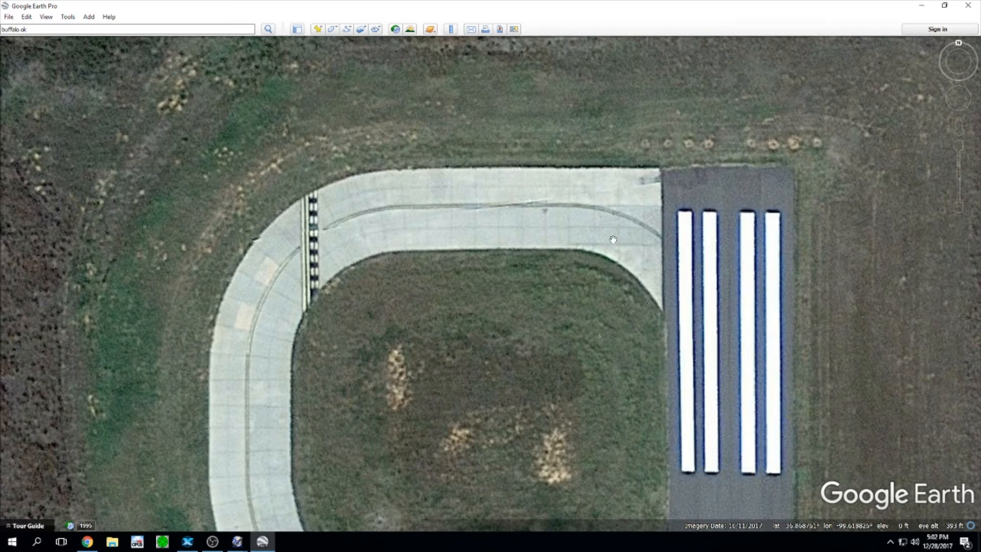
left_click_drag(435, 396, 422, 286)
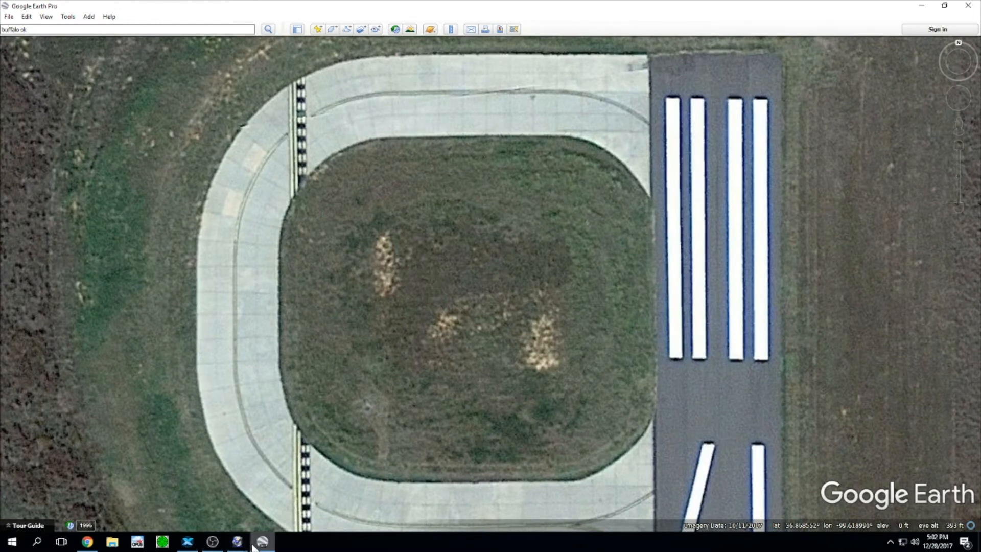
Step: Back in WED, pick the Taxilines tool with Solid Yellow (Black) markings
mouse_move(237, 542)
left_click(256, 513)
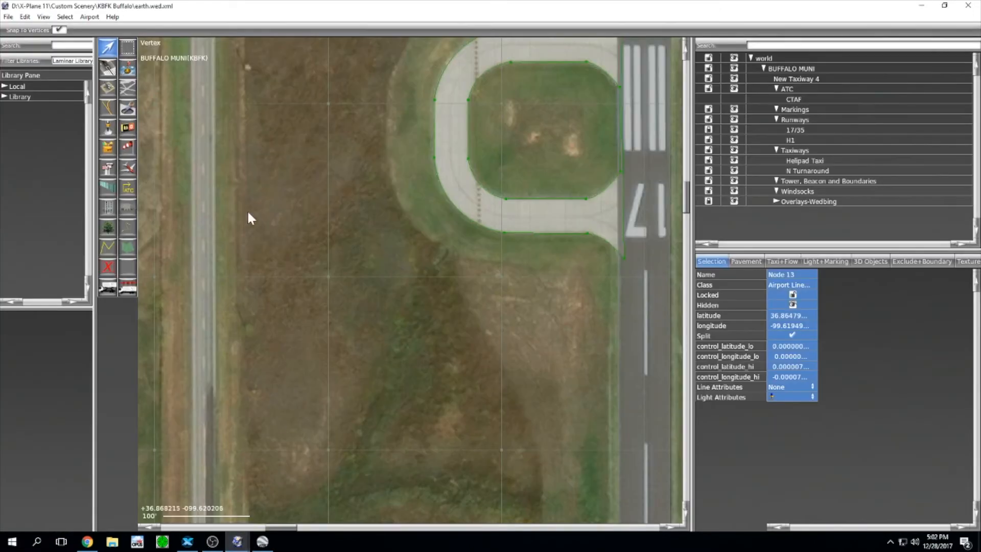
left_click(108, 112)
left_click(67, 31)
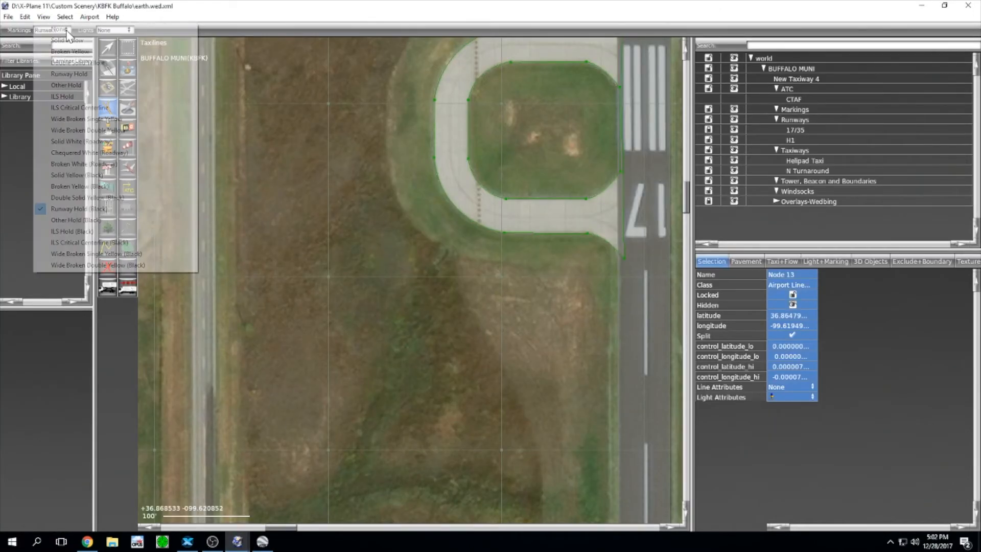
left_click(74, 175)
right_click_drag(375, 238, 329, 458)
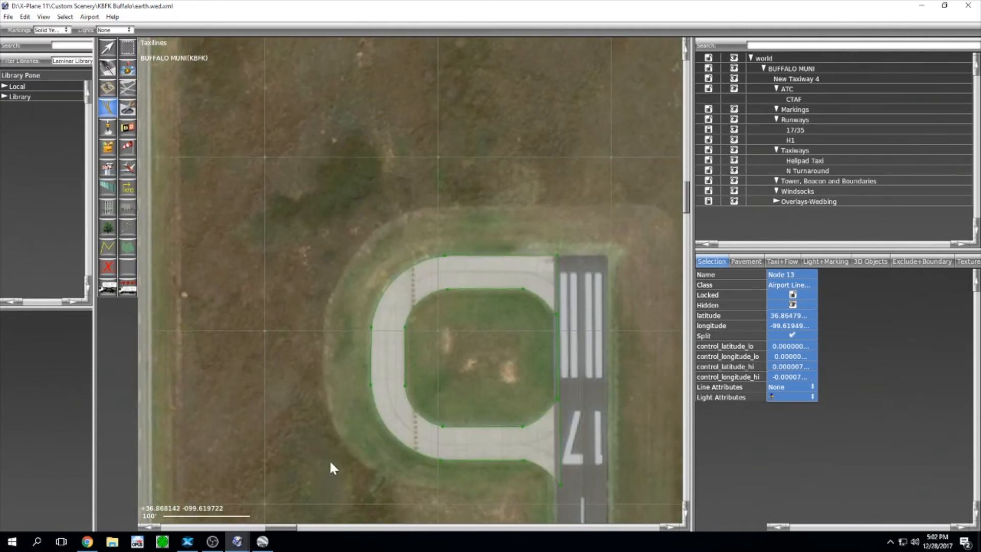
scroll(543, 351, "up", 3)
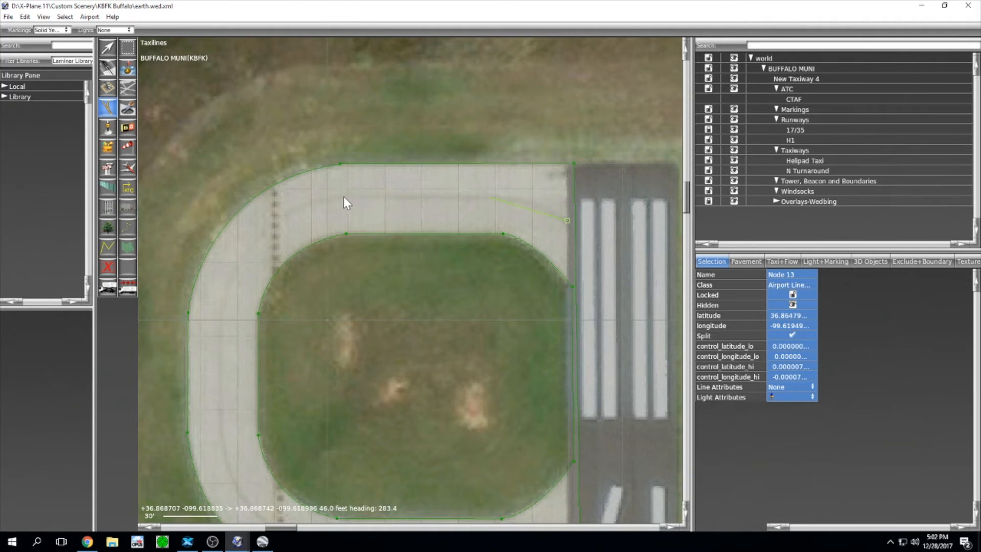
Step: Trace a yellow taxi line around the turnaround loop, then add a short branch toward the runway
left_click(493, 198)
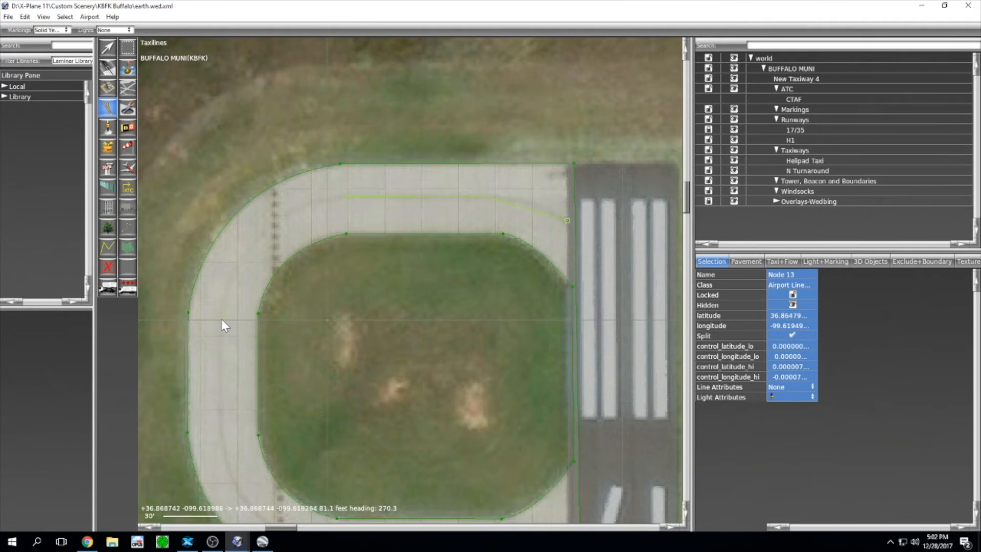
left_click(341, 197)
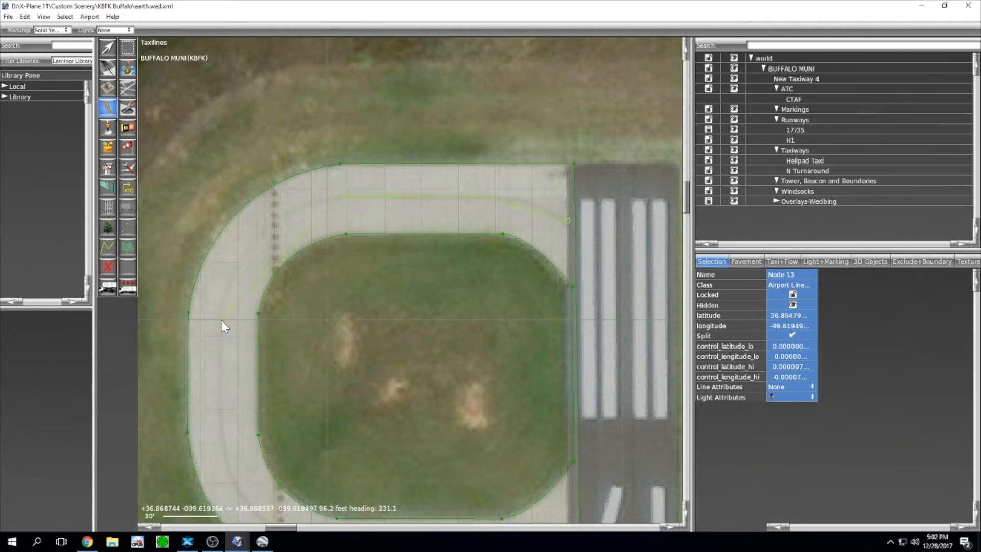
left_click(220, 430)
right_click_drag(297, 430, 293, 207)
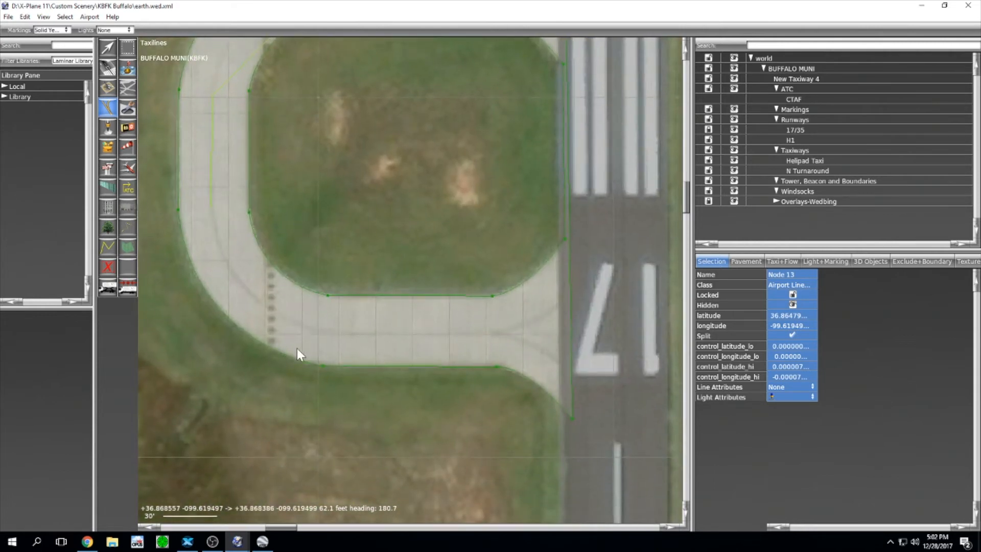
left_click(321, 331)
left_click(497, 333)
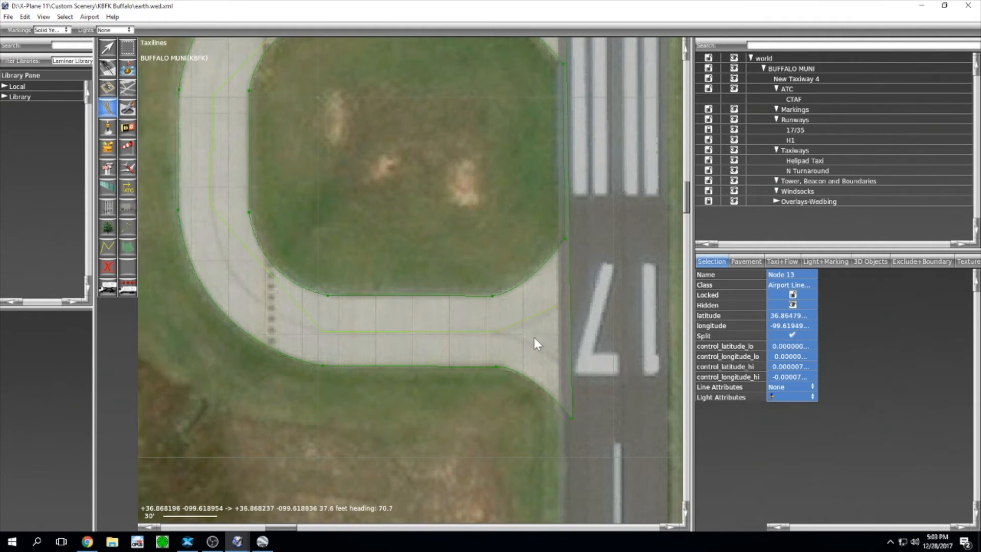
key("Return")
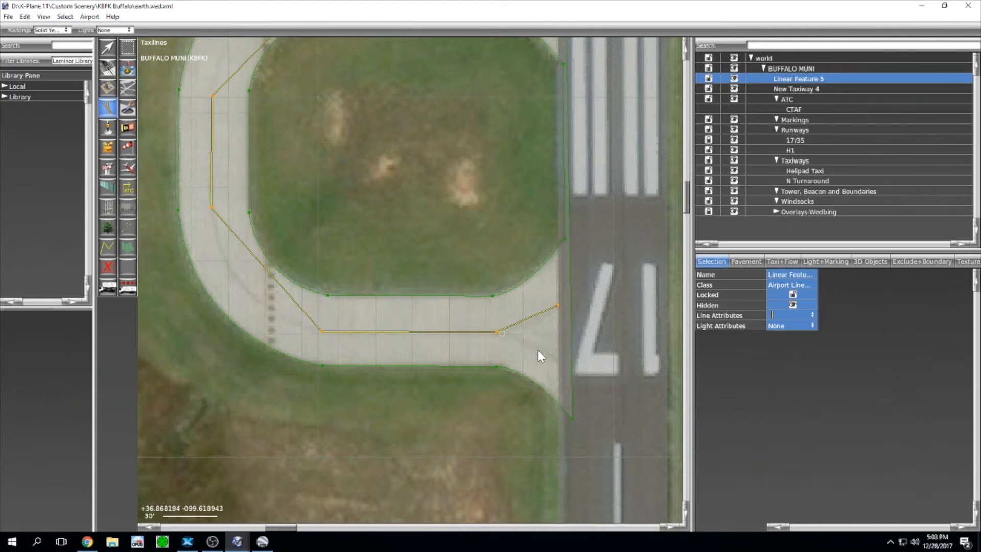
left_click(558, 360)
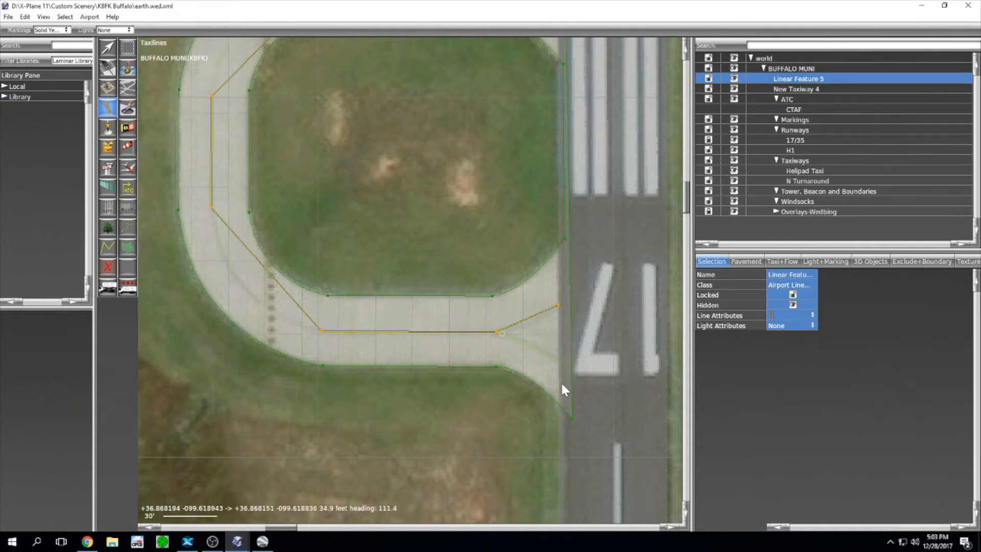
key("Return")
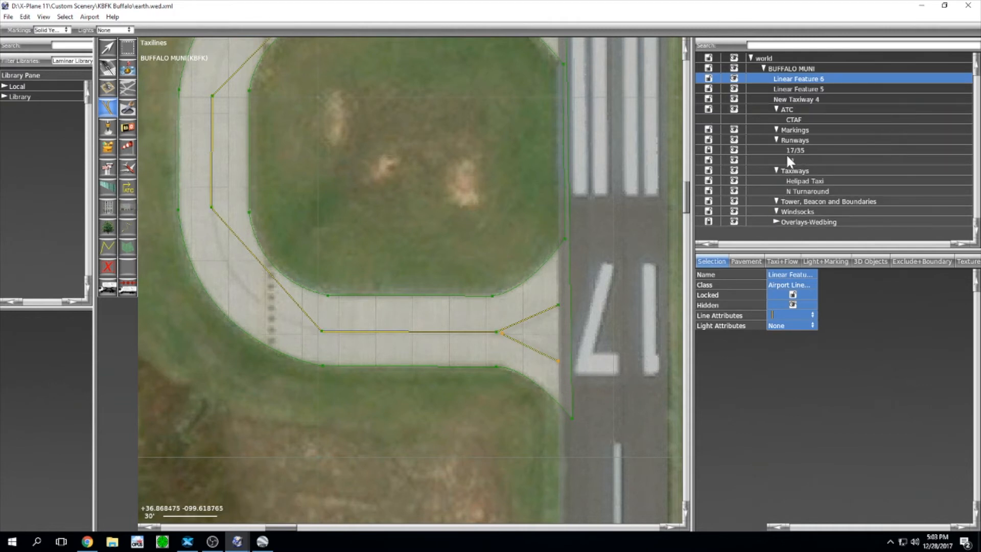
Step: Lock runway 17/35 in the hierarchy, then marquee-select a node on the top taxi line with the Vertex tool
left_click(709, 151)
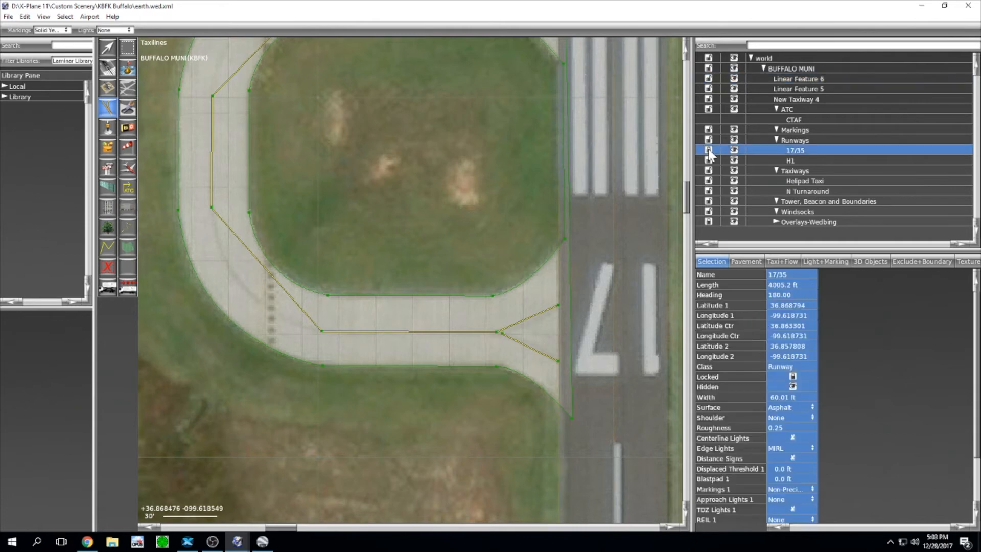
scroll(573, 268, "up", 5)
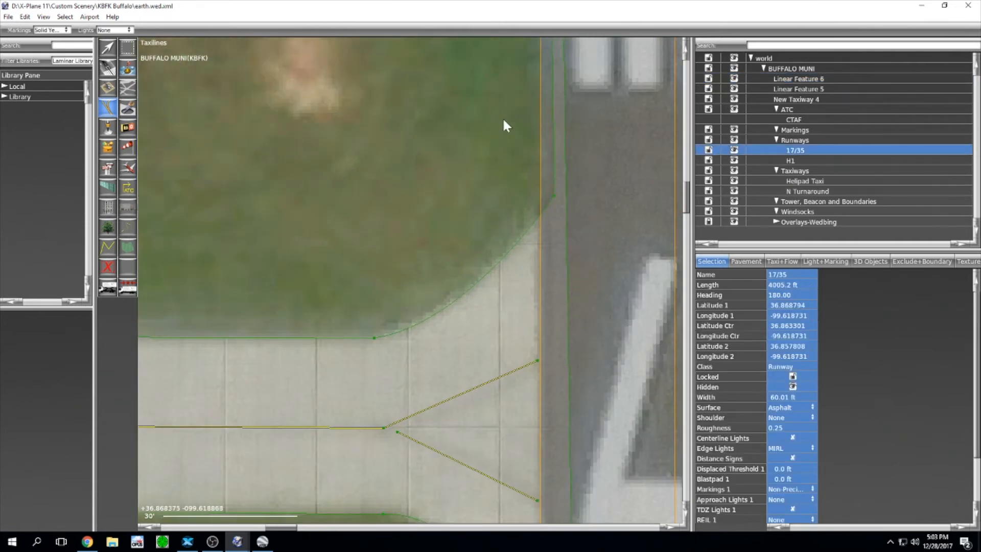
scroll(501, 95, "down", 5)
right_click_drag(493, 72, 498, 306)
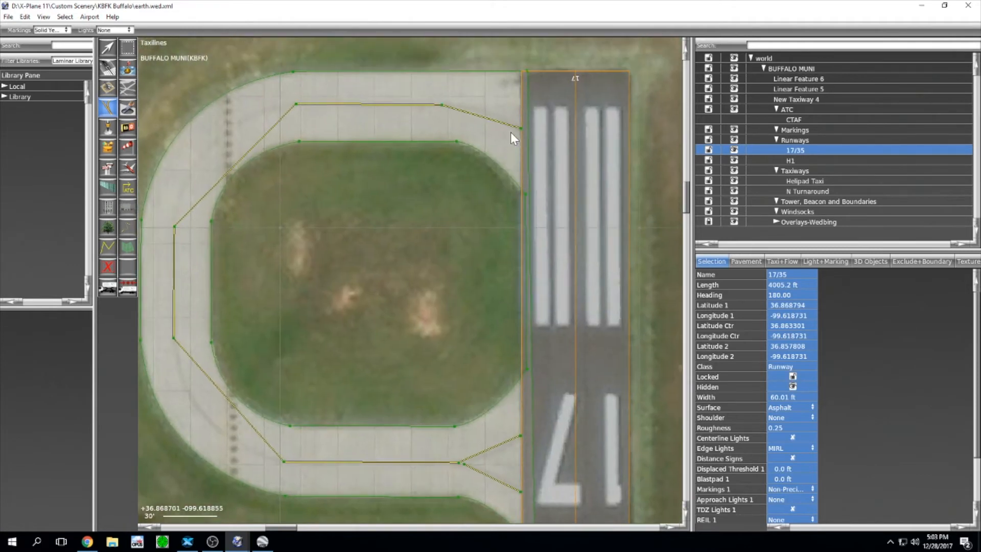
scroll(502, 177, "up", 5)
scroll(504, 188, "down", 5)
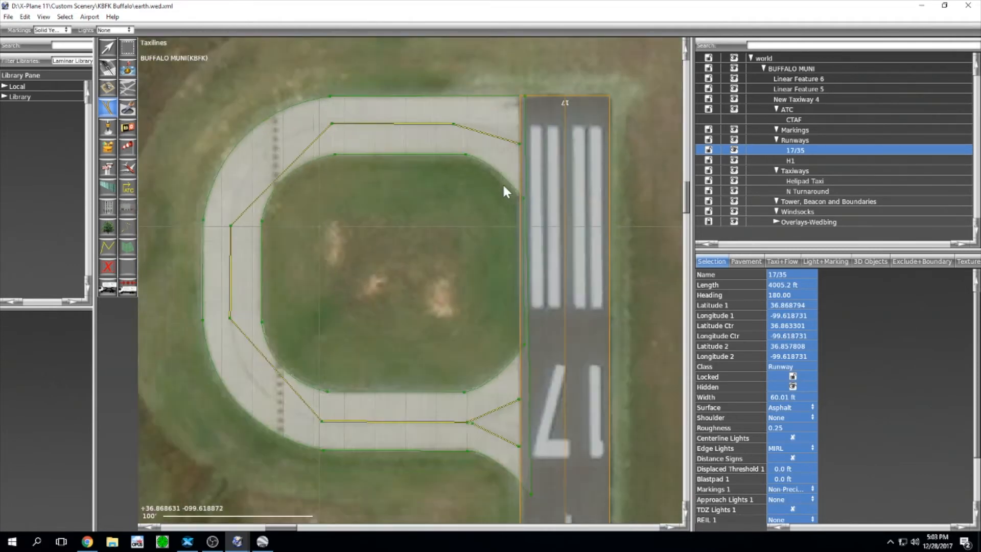
left_click(708, 150)
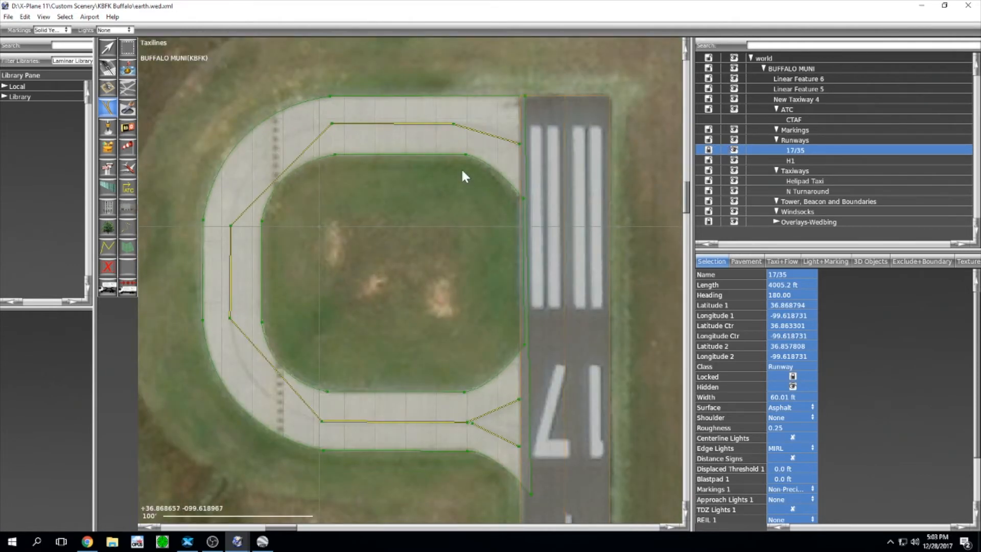
left_click(107, 48)
left_click_drag(422, 100, 456, 128)
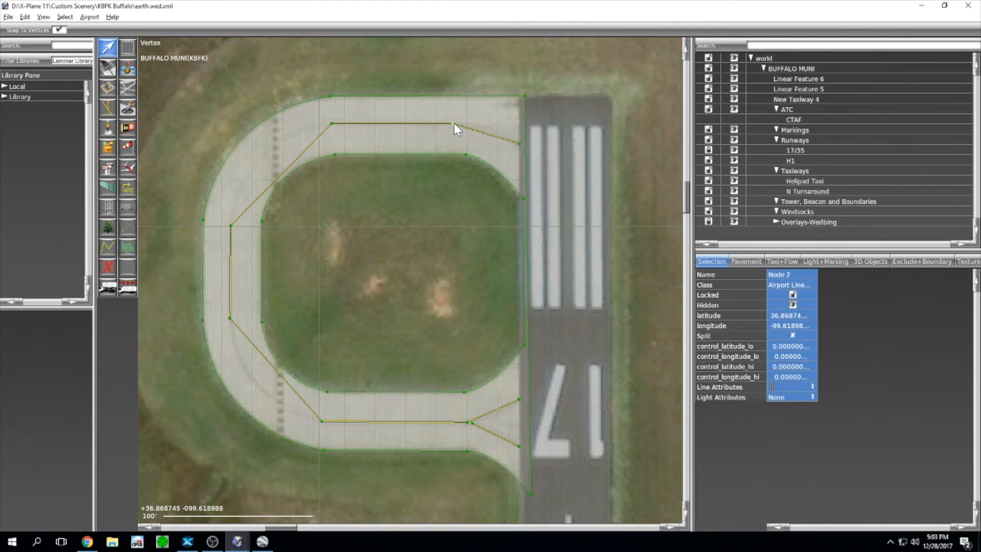
Step: Curve the taxi line's top, top-left and bottom-left corners with bezier handles, splitting handles where needed
mouse_move(453, 122)
left_mouse_down("alt")
mouse_move(469, 123)
mouse_move(443, 133)
left_mouse_up("alt")
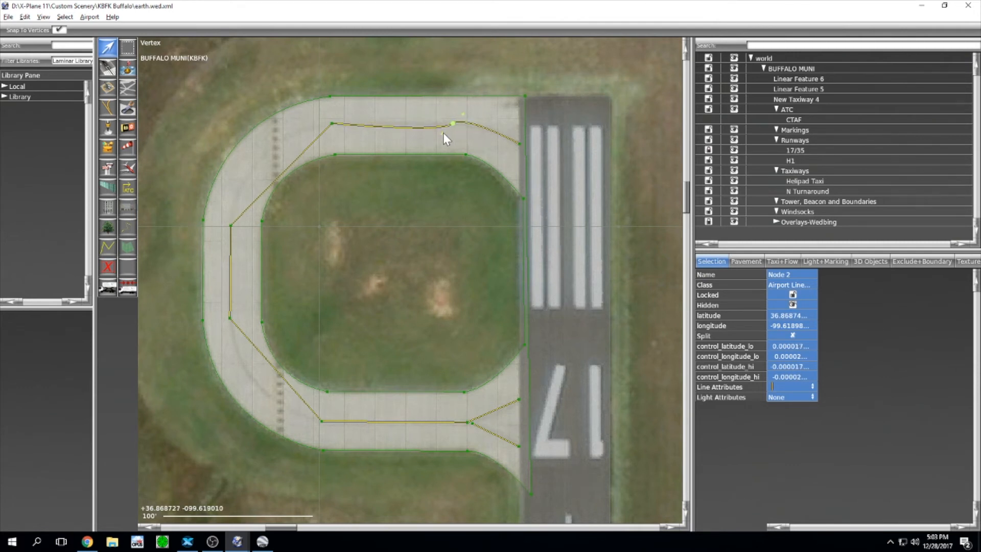
left_click(443, 133, "alt")
left_click_drag(473, 116, 505, 129)
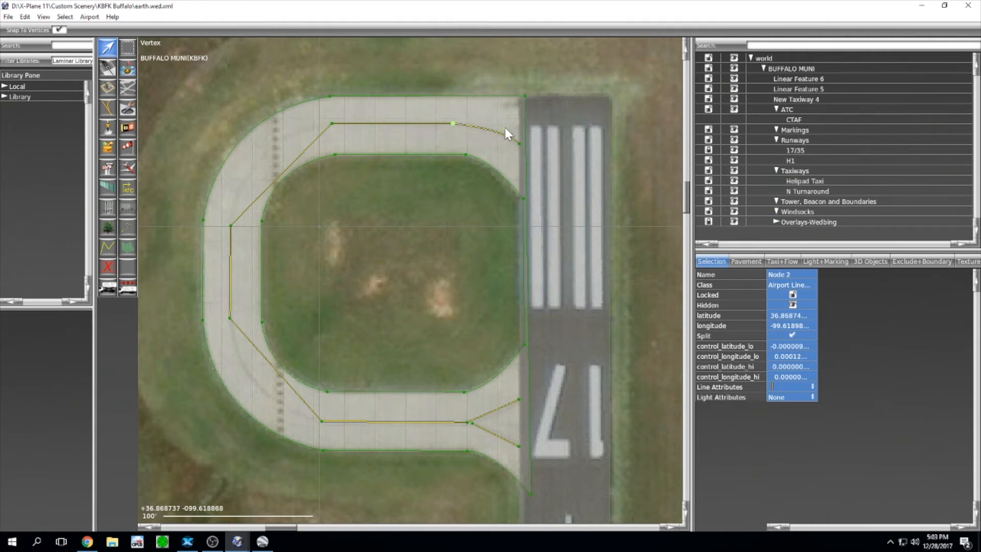
middle_click_drag(341, 138, 503, 109)
mouse_move(505, 83)
left_mouse_down()
mouse_move(469, 122)
mouse_move(507, 95)
mouse_move(485, 99)
mouse_move(520, 88)
left_mouse_up()
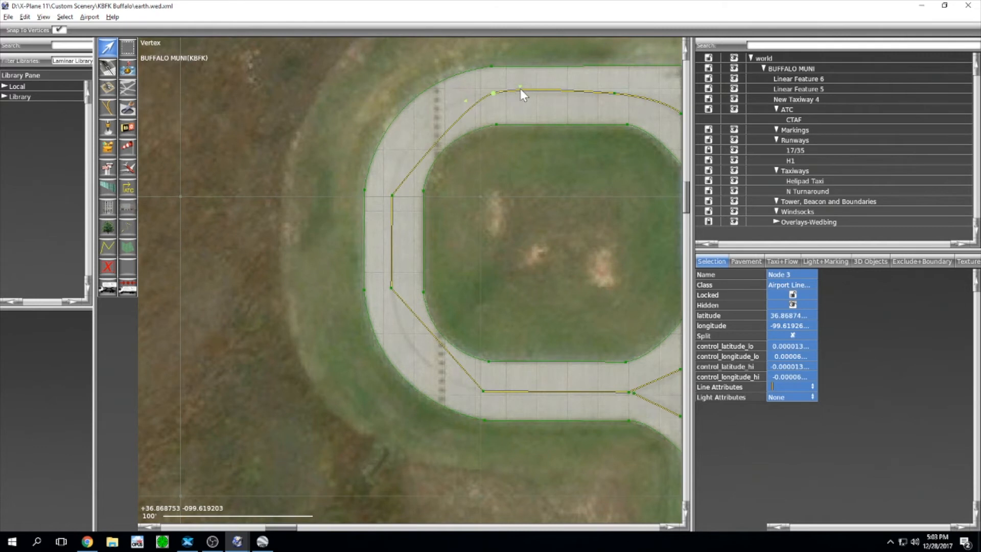
left_click(520, 87, "alt")
left_click_drag(465, 101, 399, 106)
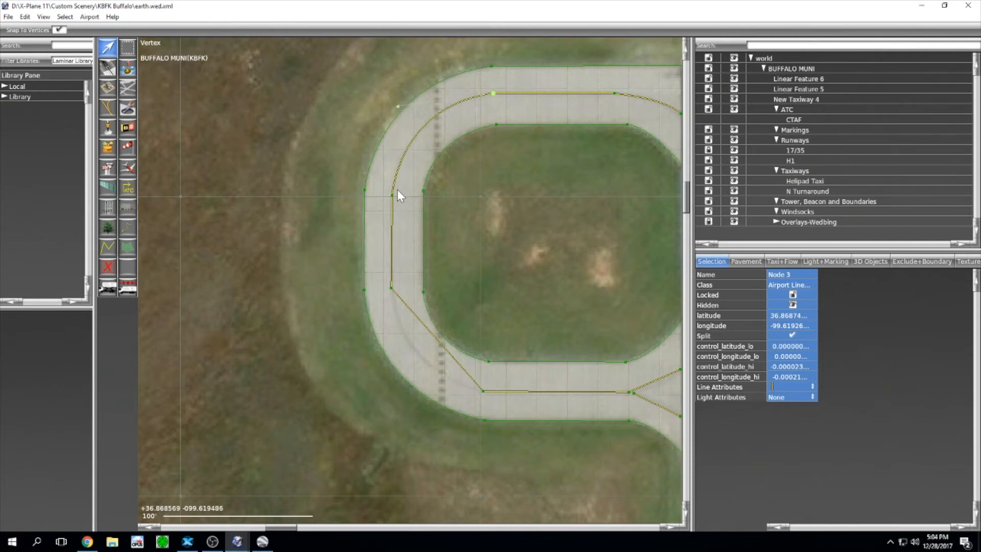
left_click(392, 287)
left_click_drag(391, 290, 401, 382, "alt")
Step: Reposition the lower taxi line's end node near the runway, moving it down and right
right_click_drag(477, 290, 362, 197)
left_click_drag(510, 291, 535, 299)
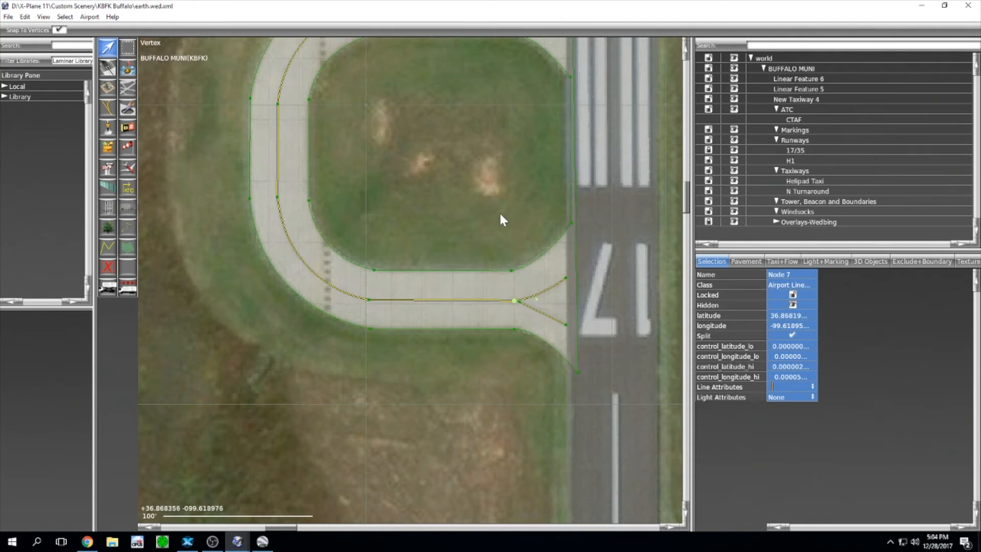
scroll(532, 302, "up", 2)
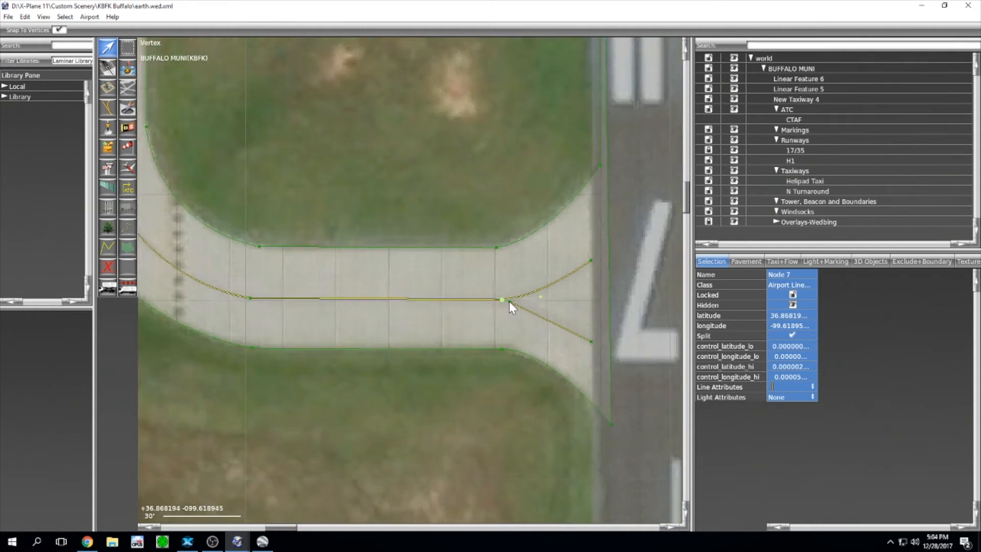
left_click(512, 313)
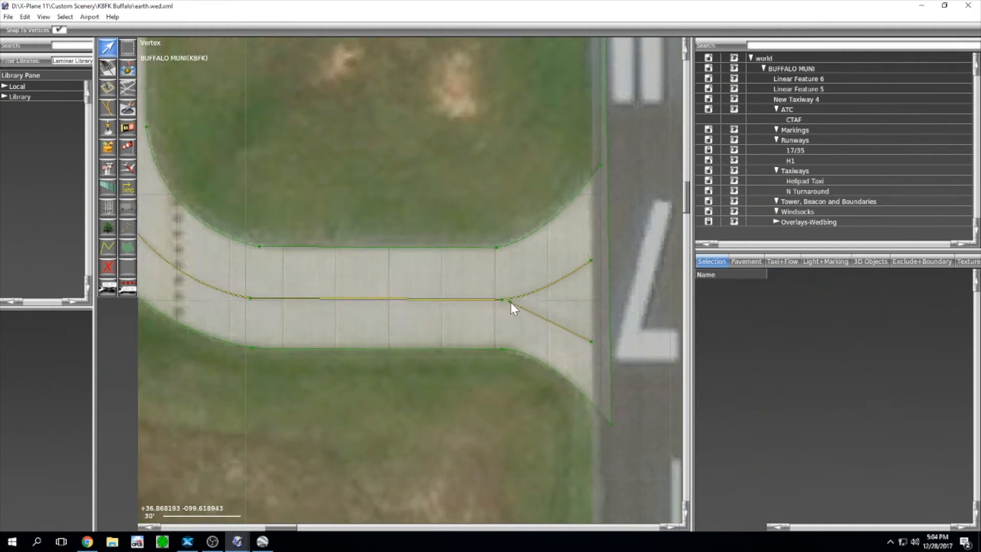
left_click(508, 302)
left_click_drag(508, 302, 500, 300)
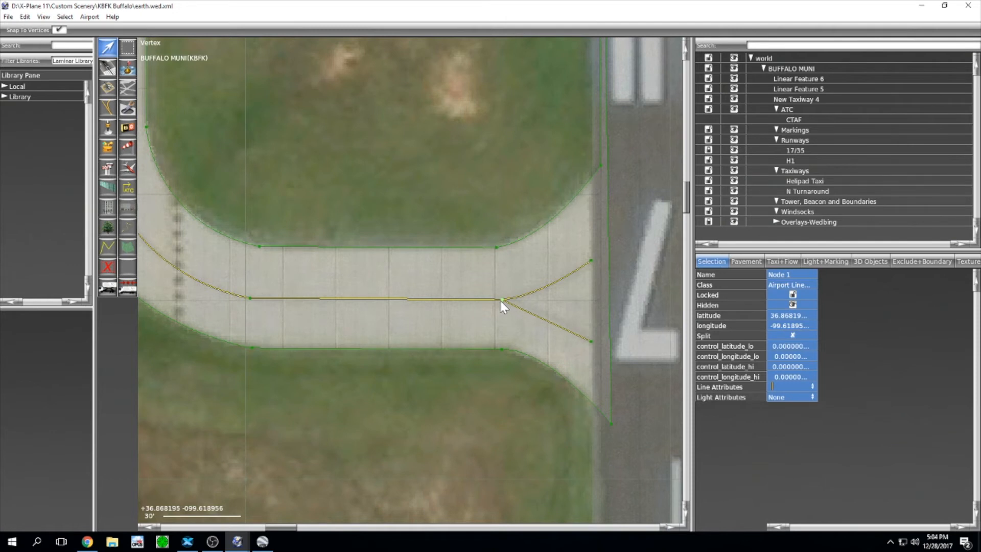
left_click_drag(501, 300, 576, 316)
scroll(518, 196, "down", 5)
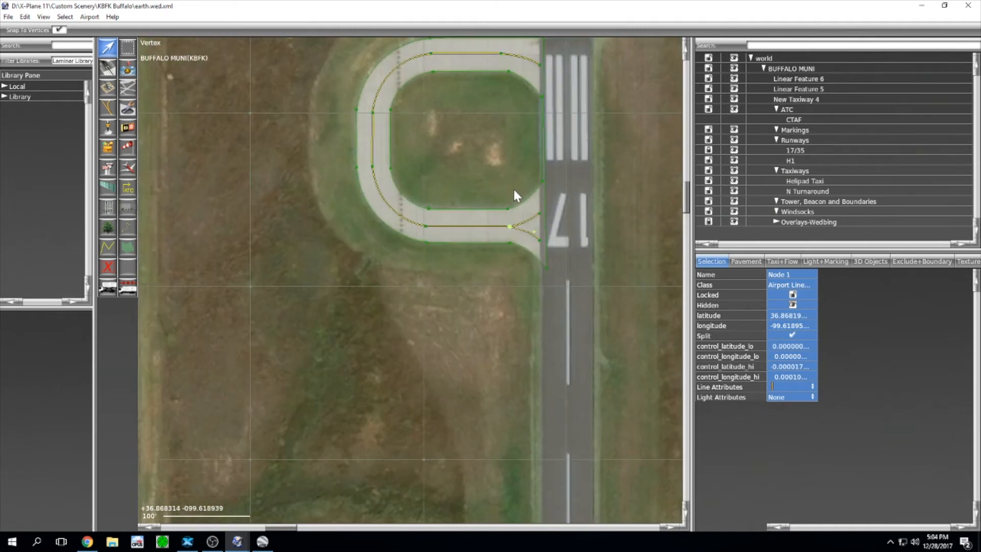
Step: Start renaming New Taxiway 4 in the hierarchy, then cancel the edit
right_click_drag(511, 163, 500, 225)
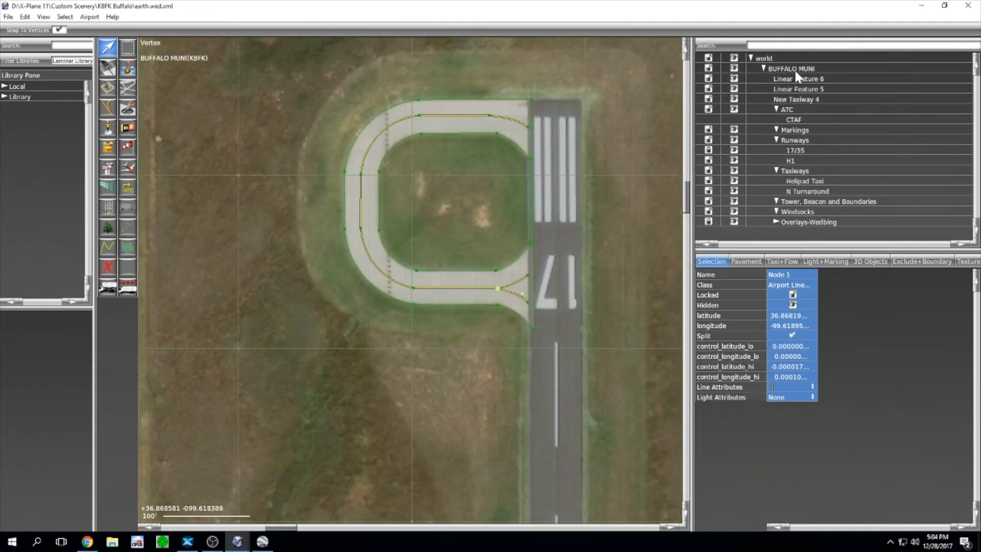
left_click(804, 80)
left_click(807, 99)
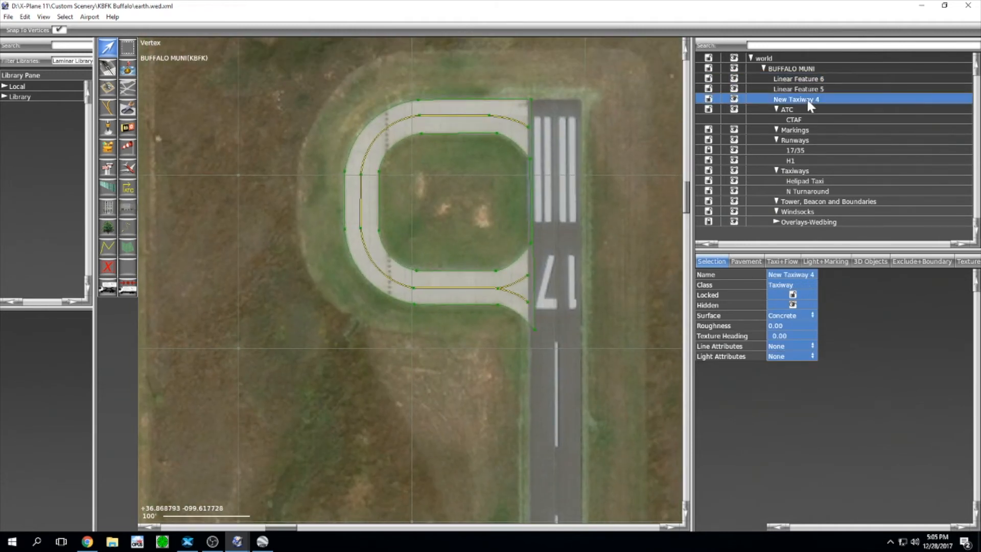
double_click(806, 97)
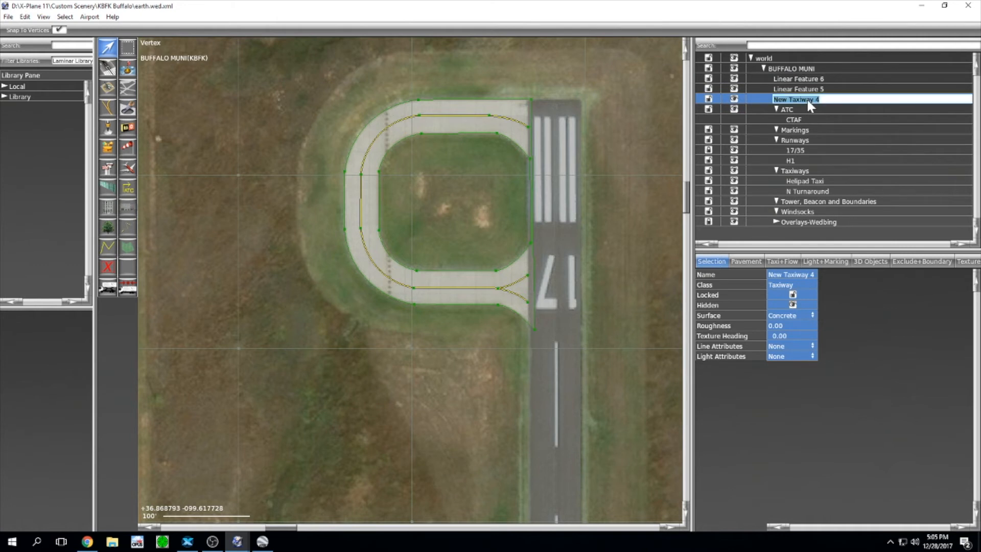
type("N Turnaround")
key("Escape")
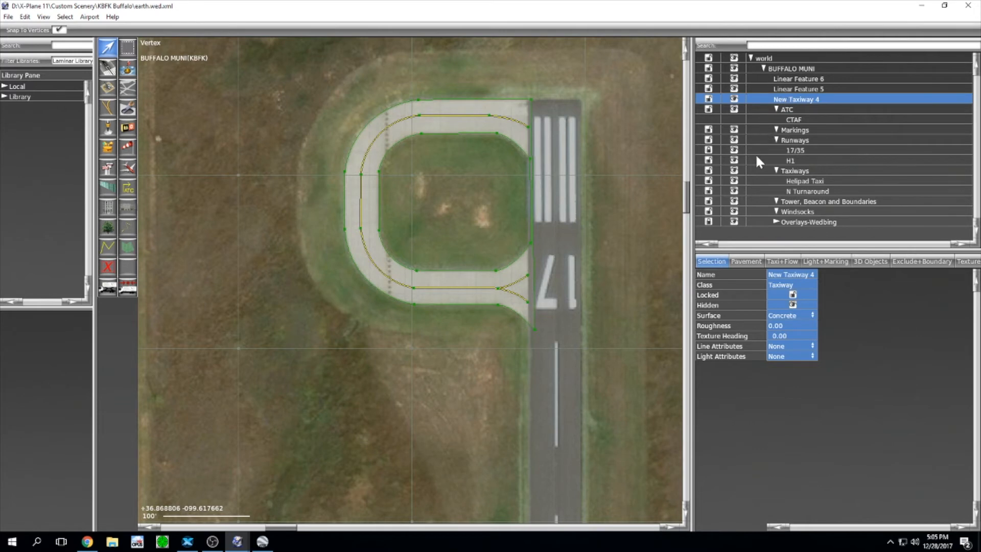
Step: Rename the apron taxiway from Helipad Taxi to 'Ramp'
scroll(591, 301, "down", 7)
right_click_drag(576, 360, 532, 160)
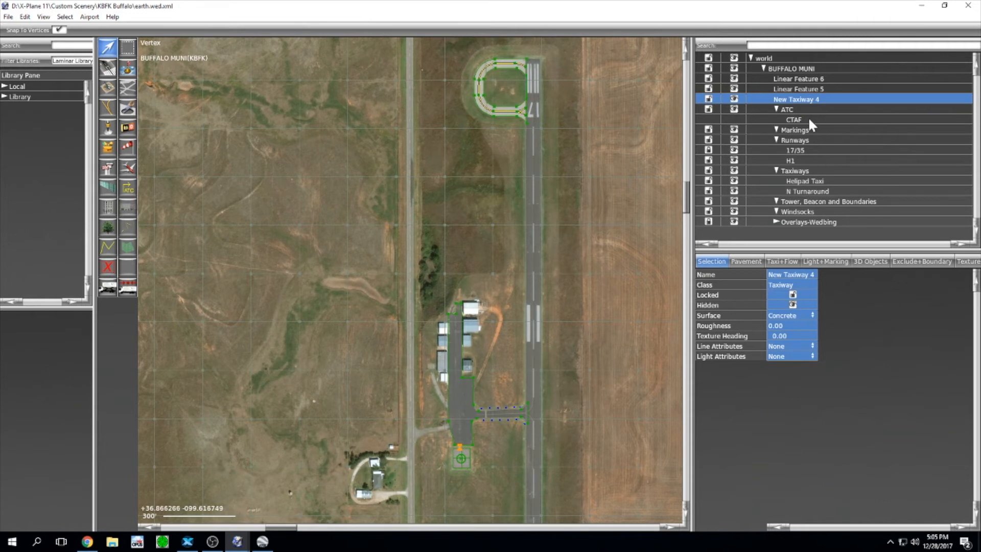
left_click(811, 181)
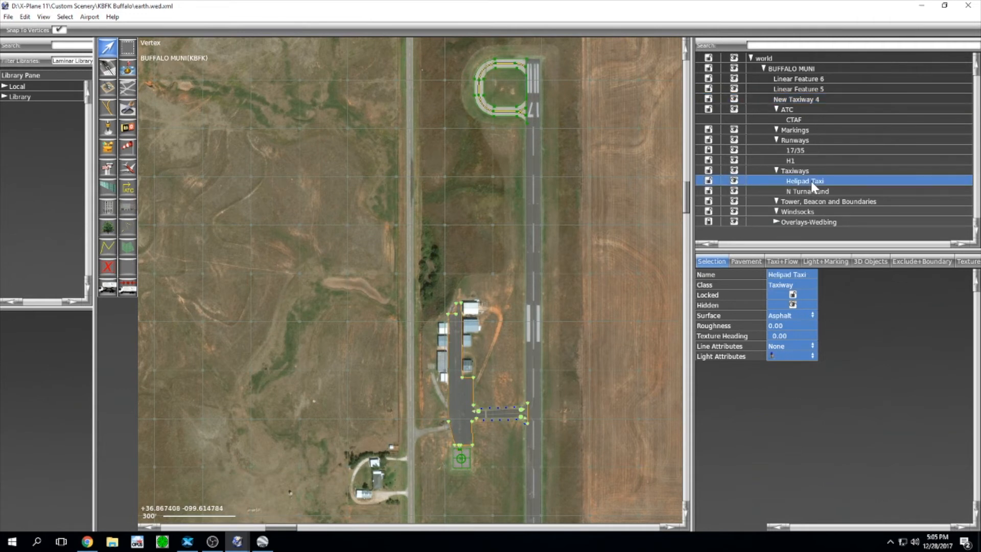
left_click(811, 180)
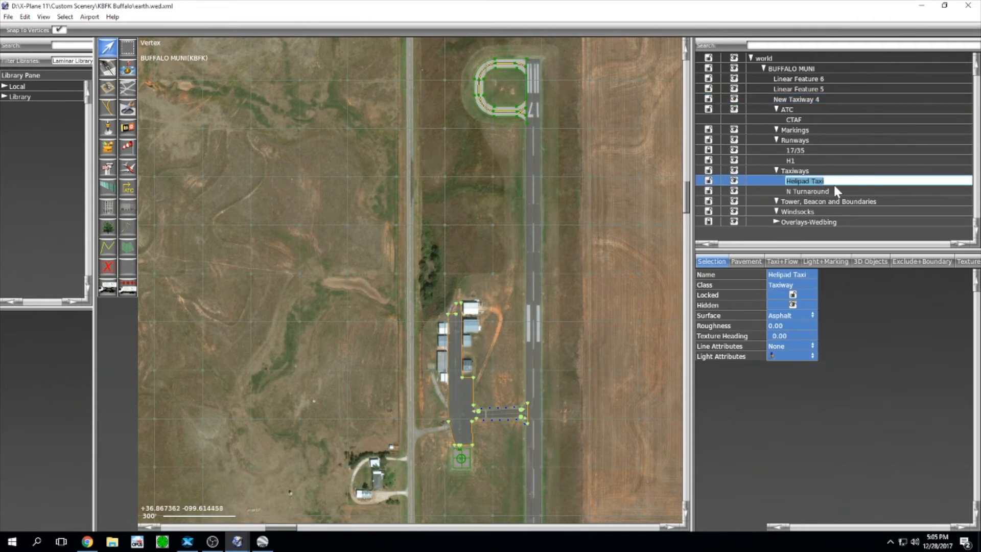
type("Ramp")
key("Return")
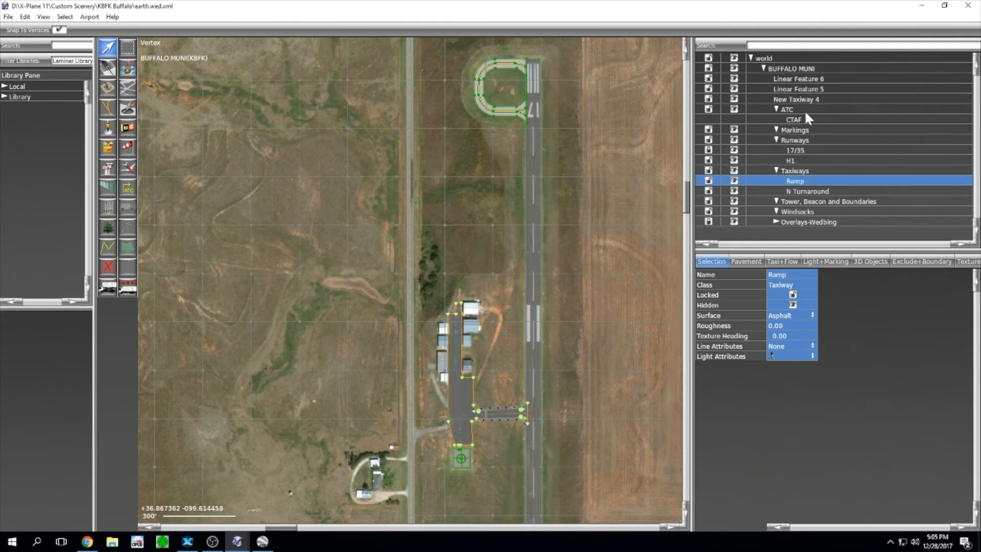
Step: Rename New Taxiway 4 to 'Helipad Taxi' and move it below N Turnaround
left_click(805, 96)
left_click(806, 96)
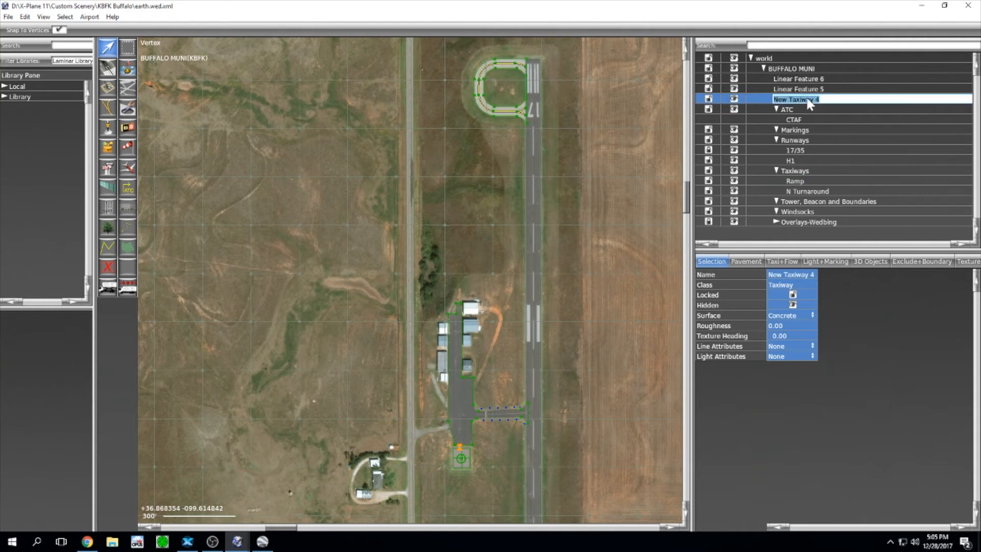
type("Helipad Taxi")
key("Return")
left_click_drag(806, 99, 816, 199)
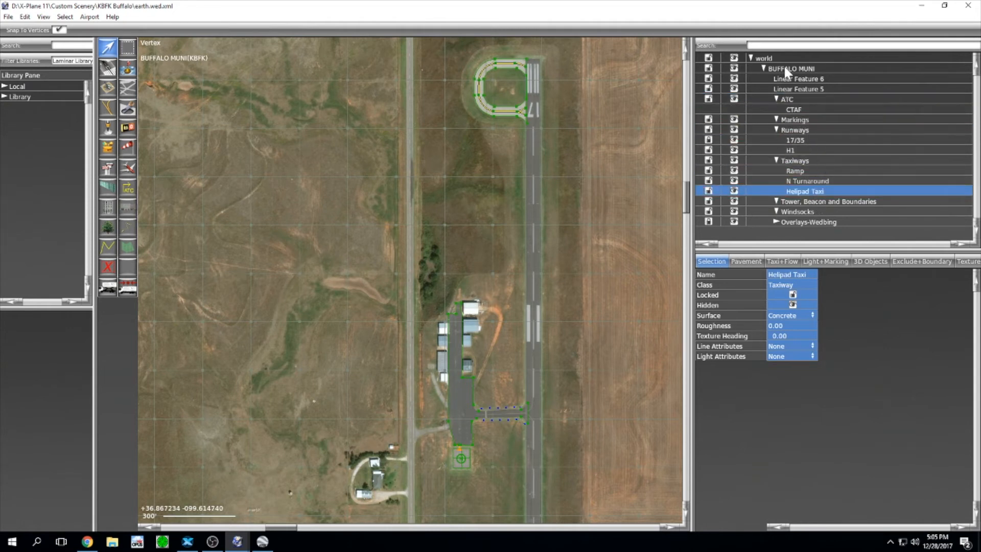
Step: Rename Linear Feature 6 and Linear Feature 5 together to 'Taxi Line'
left_click(793, 79)
left_click(796, 89, "shift")
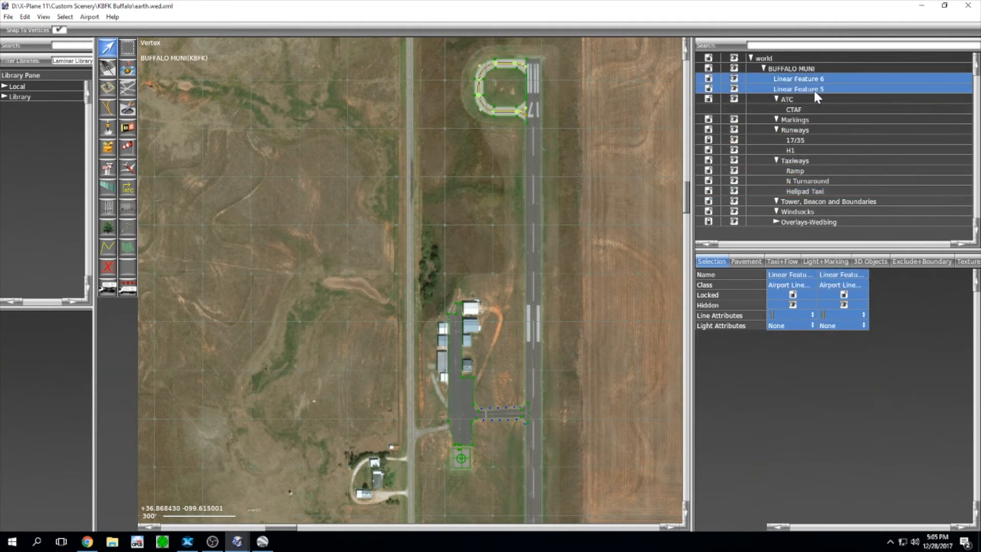
left_click(805, 275)
type("Taxi")
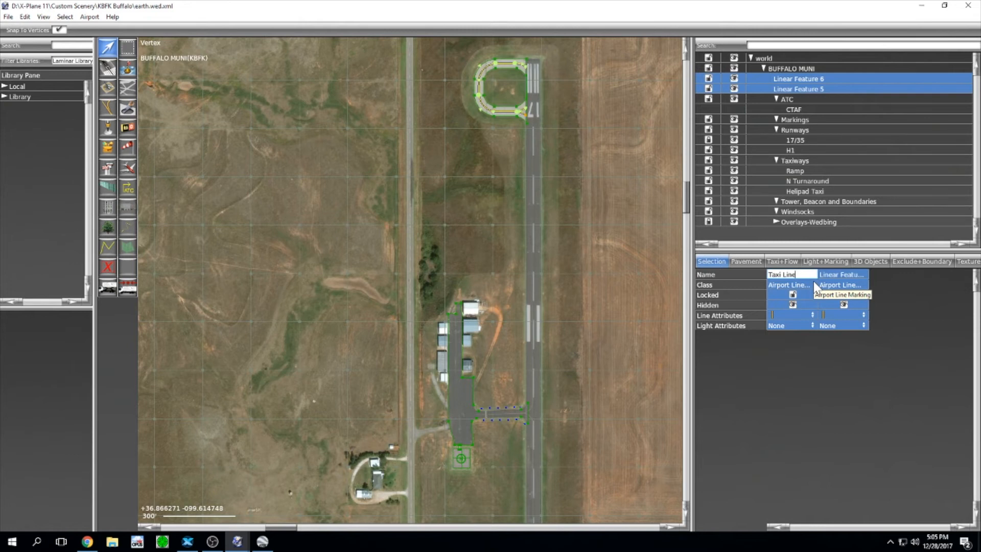
type(" Line")
key("Return")
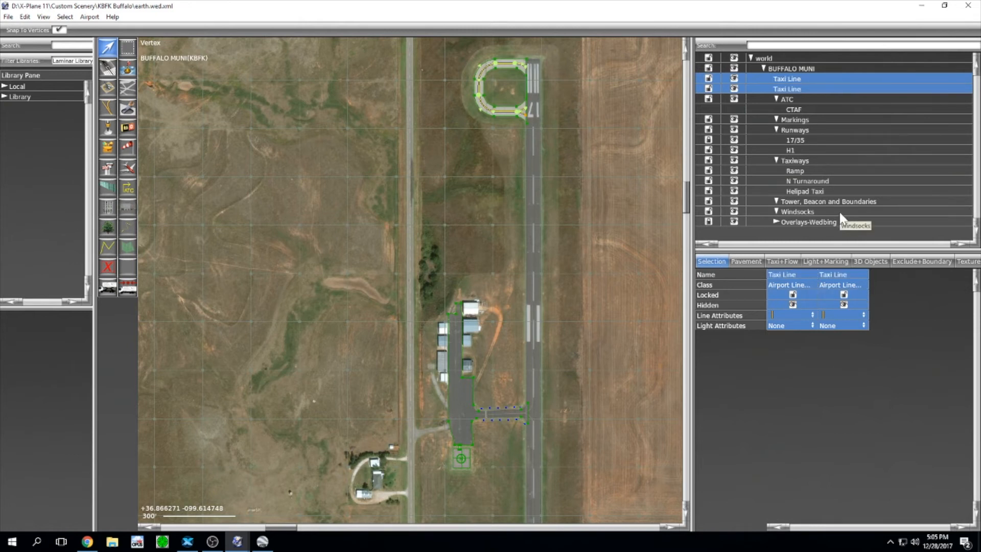
Step: Move both Taxi Lines into the Markings group, center the view on the apron connector, and select runway 17/35
left_click_drag(798, 75, 796, 121)
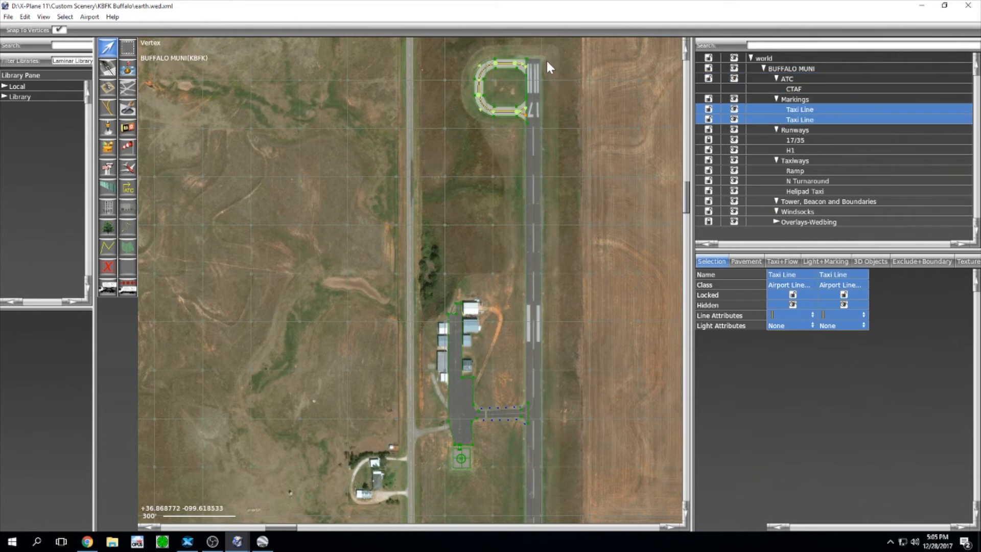
scroll(509, 306, "down", 2)
right_click_drag(516, 387, 510, 254)
scroll(508, 288, "up", 8)
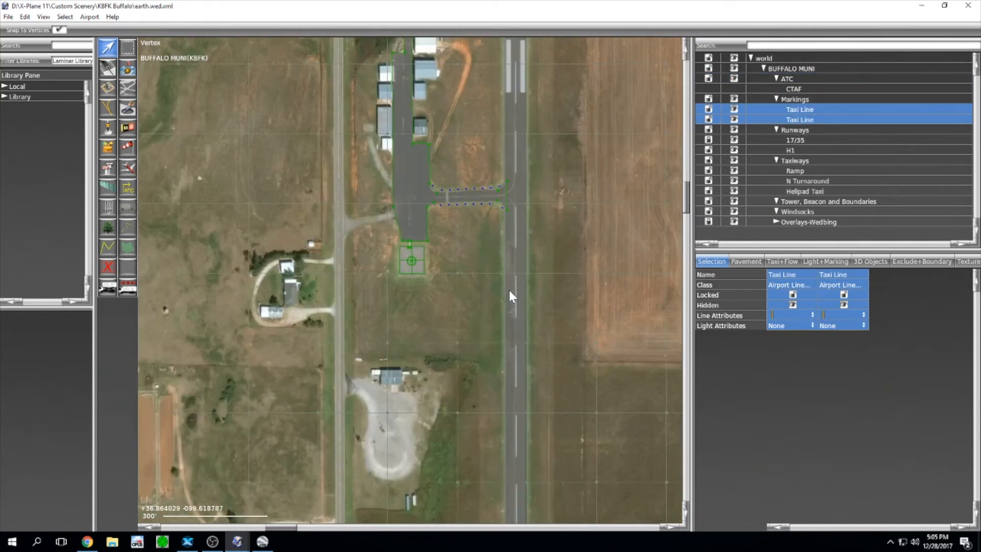
right_click_drag(560, 191, 555, 426)
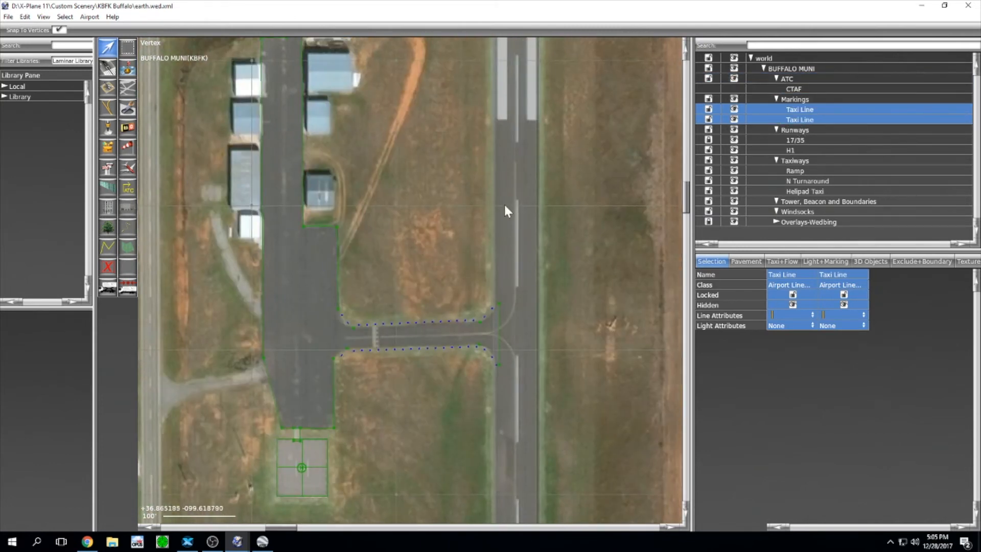
scroll(526, 253, "up", 4)
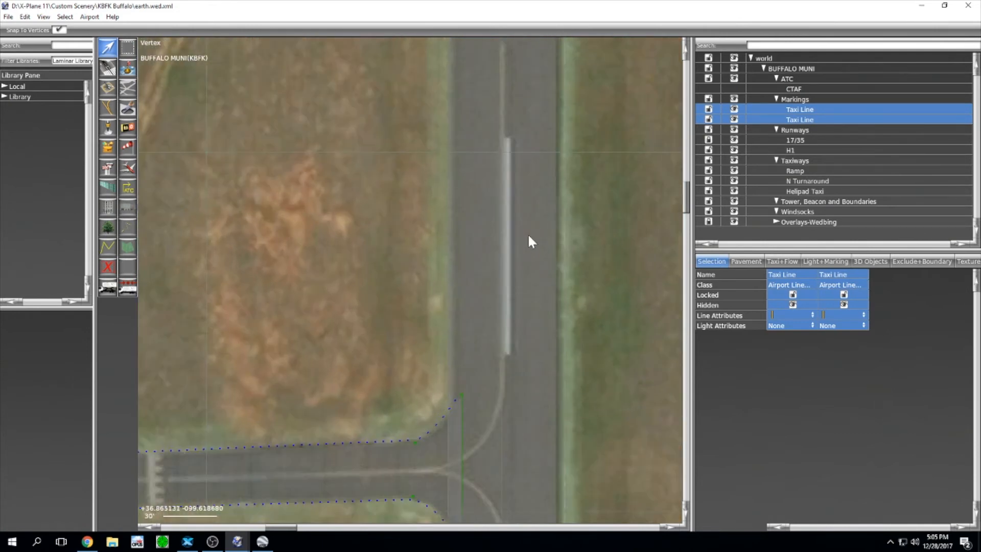
scroll(517, 233, "down", 2)
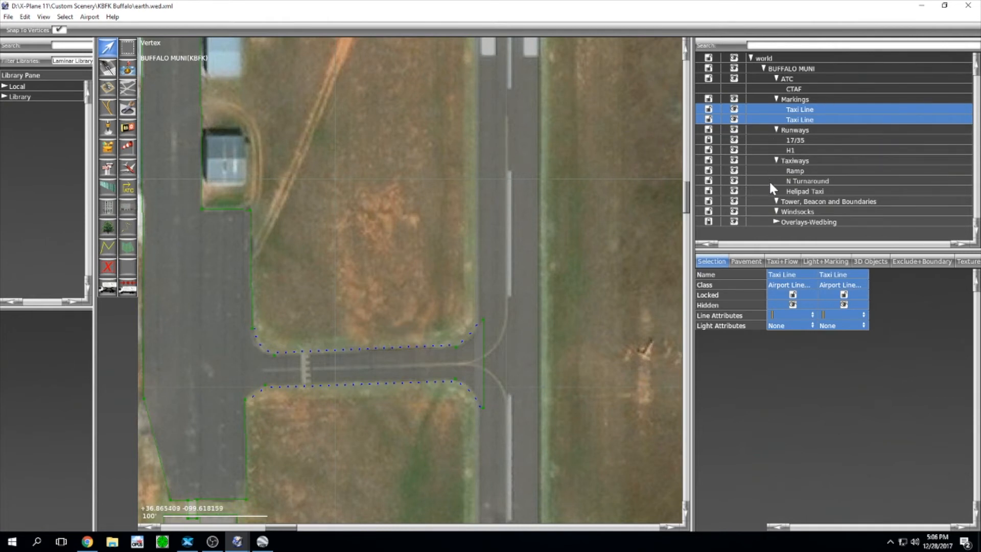
left_click(711, 143)
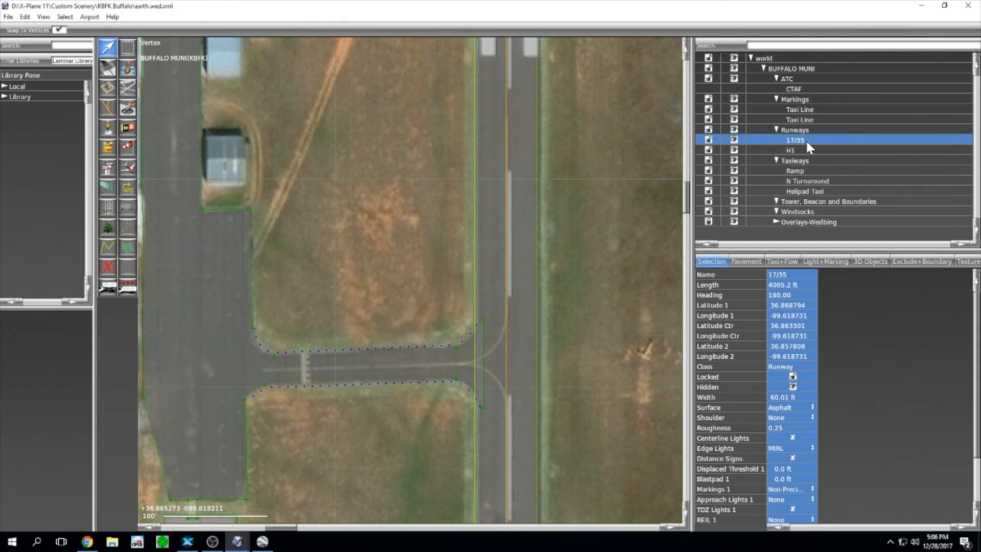
Step: Duplicate runway 17/35 and shift the copy slightly west
key("ctrl+d")
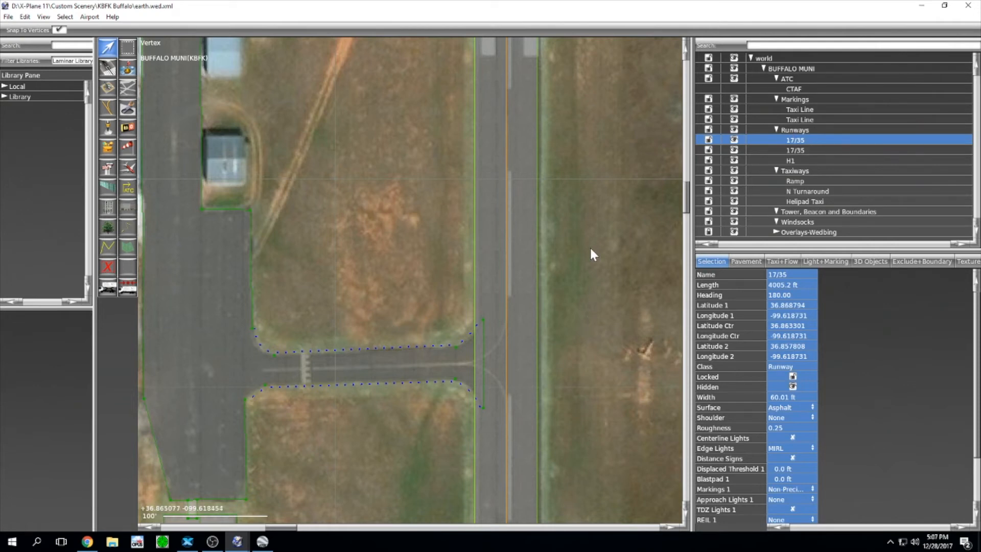
right_click_drag(611, 252, 641, 284)
scroll(592, 225, "up", 3)
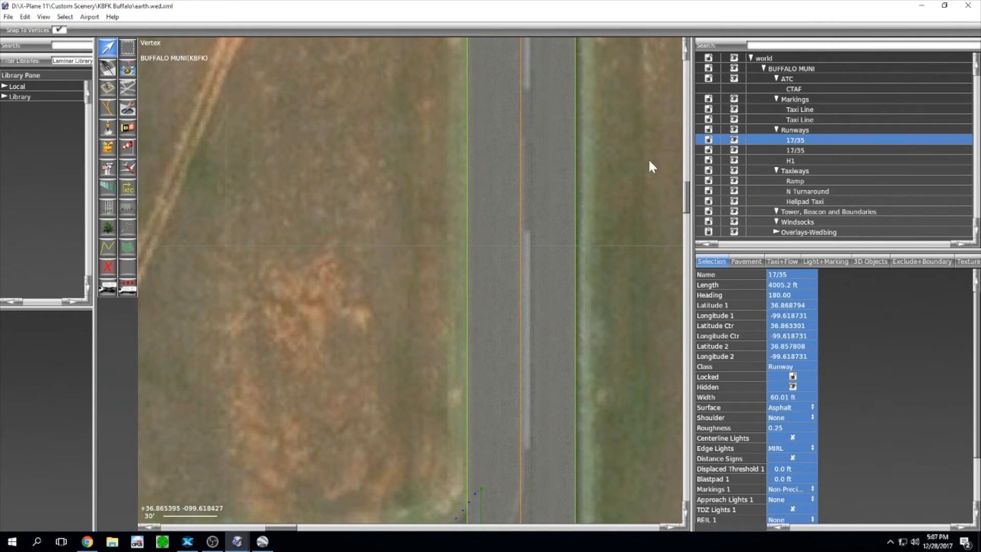
left_click_drag(556, 199, 453, 194)
scroll(501, 204, "up", 3)
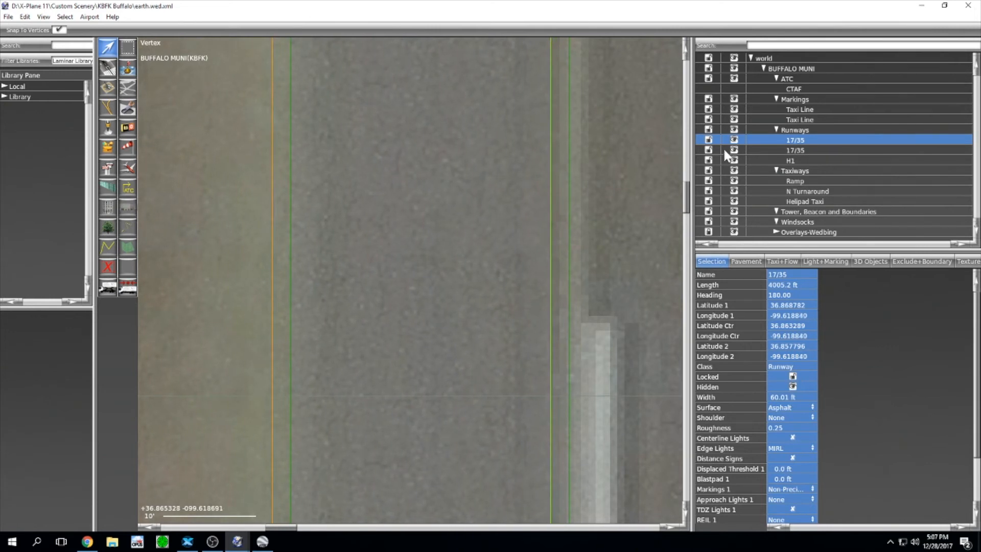
Step: Select the second 17/35 runway, pick the Taxilines tool, and switch to Google Earth Pro
left_click(708, 152)
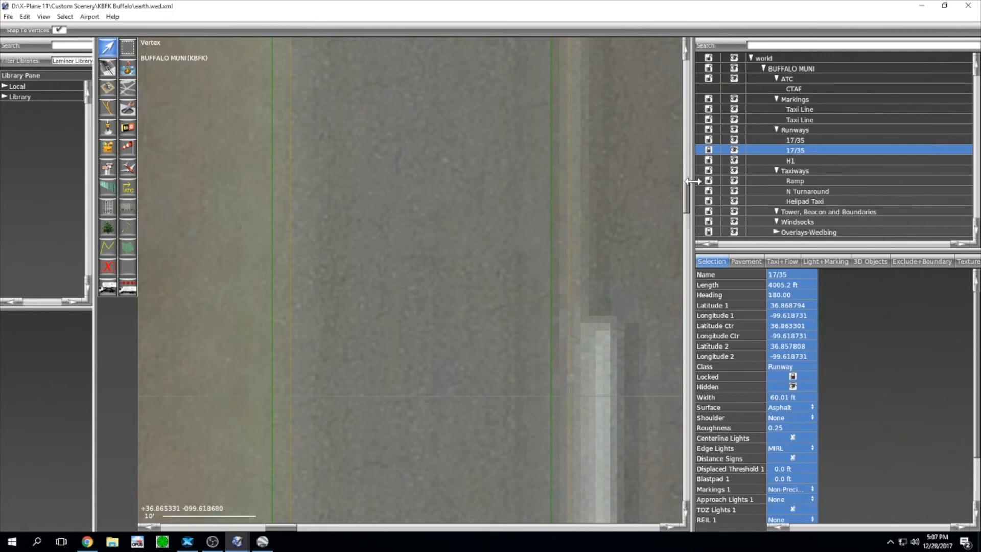
scroll(606, 225, "down", 4)
scroll(598, 215, "down", 4)
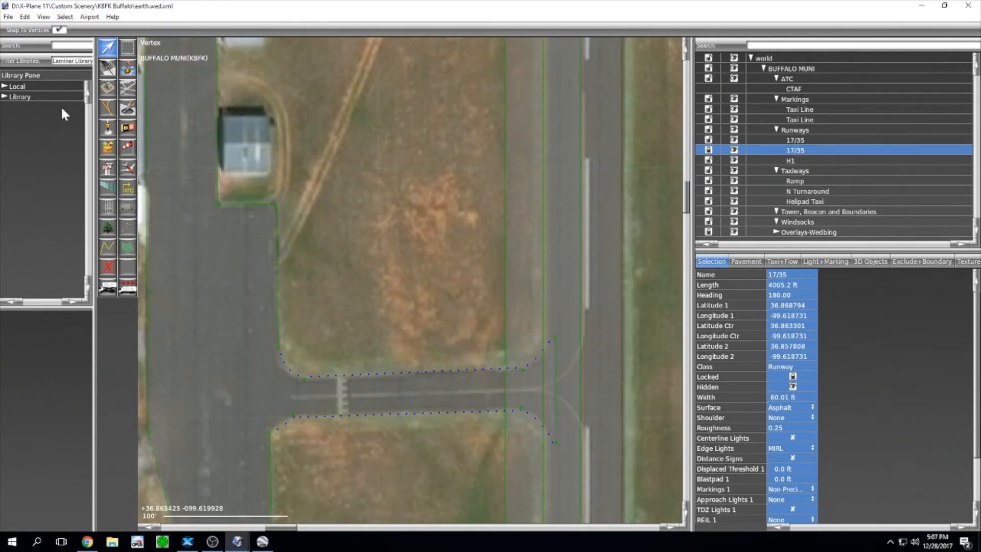
left_click(107, 106)
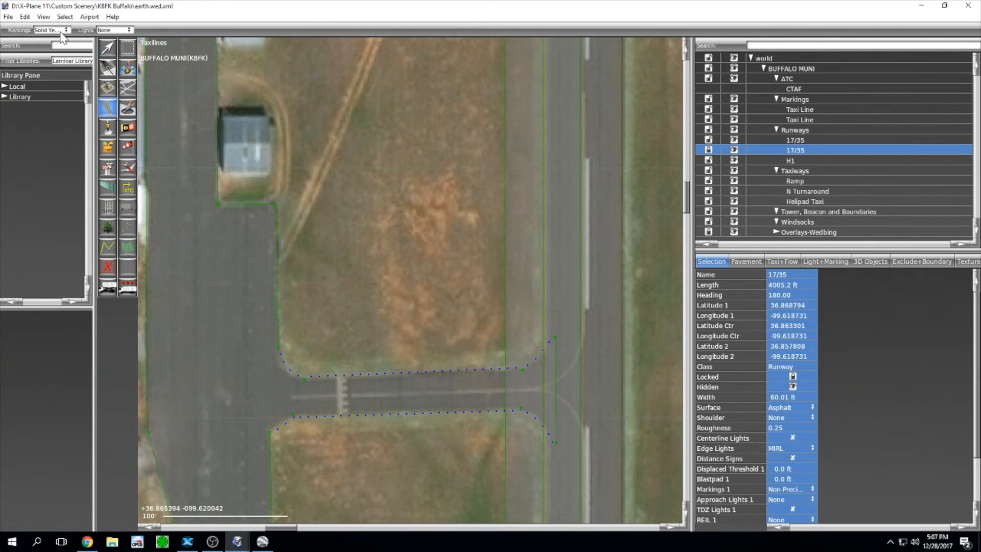
left_click(262, 541)
Step: Pan the satellite imagery south to the taxiway intersection's lead-in line, then return to WED
left_click_drag(450, 355, 444, 223)
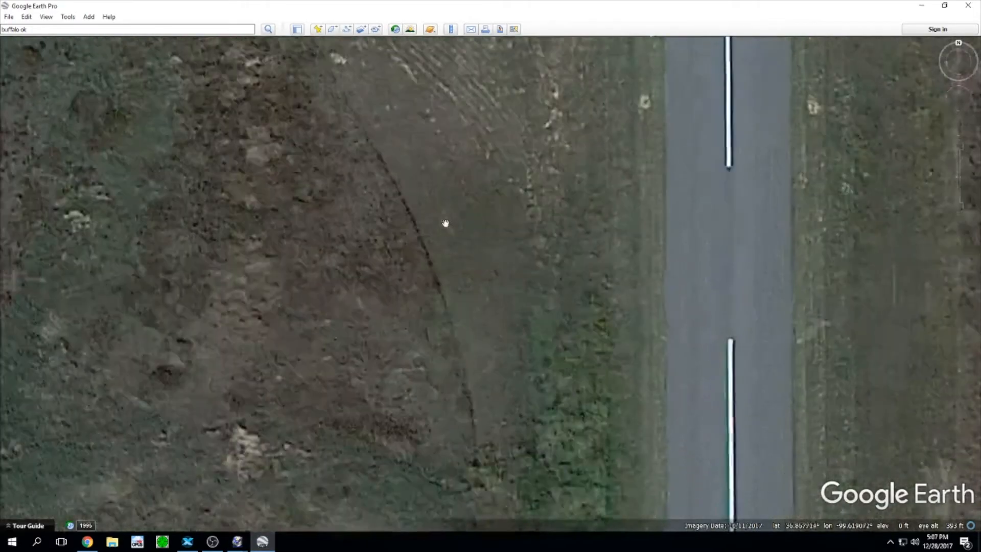
left_click_drag(451, 429, 479, 162)
left_click_drag(483, 380, 468, 217)
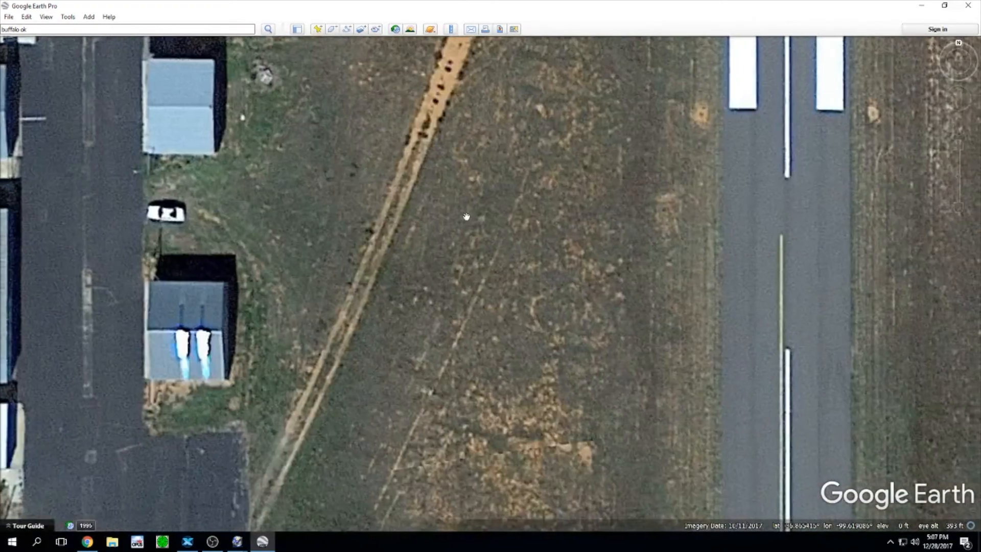
left_click_drag(455, 429, 445, 217)
left_click_drag(447, 345, 448, 192)
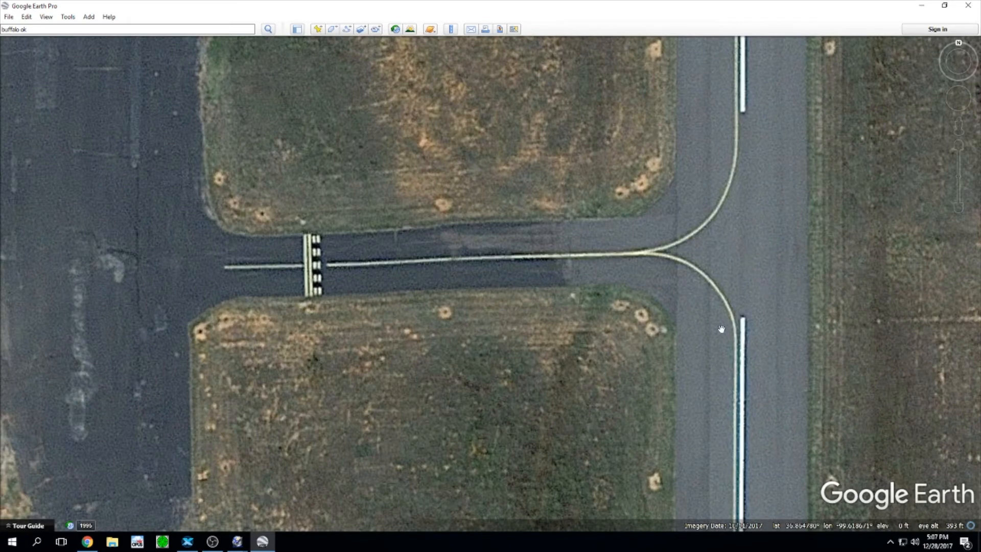
key("alt+Tab")
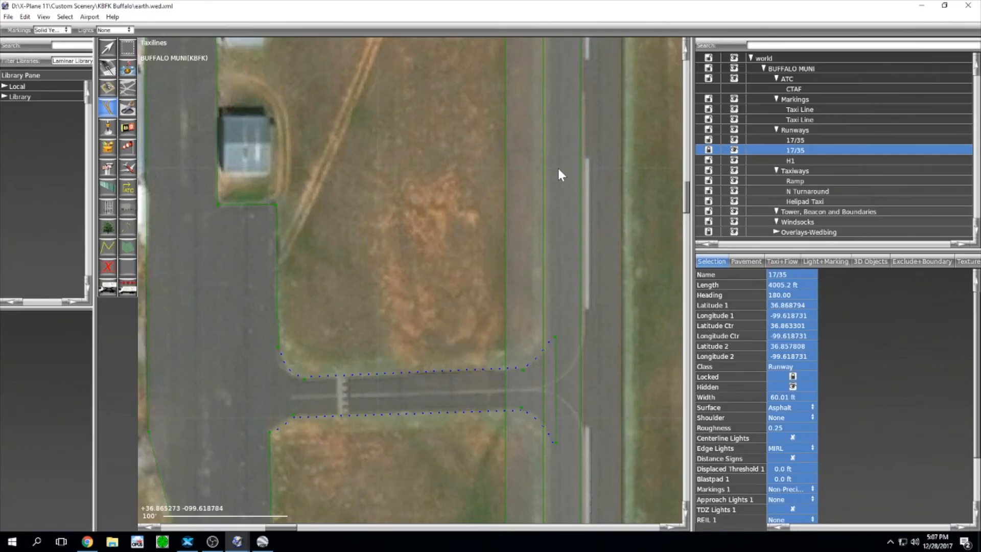
Step: Zoom and pan along the runway until the turn-off is in view
scroll(560, 160, "down", 2)
scroll(582, 123, "up", 5)
scroll(577, 121, "up", 4)
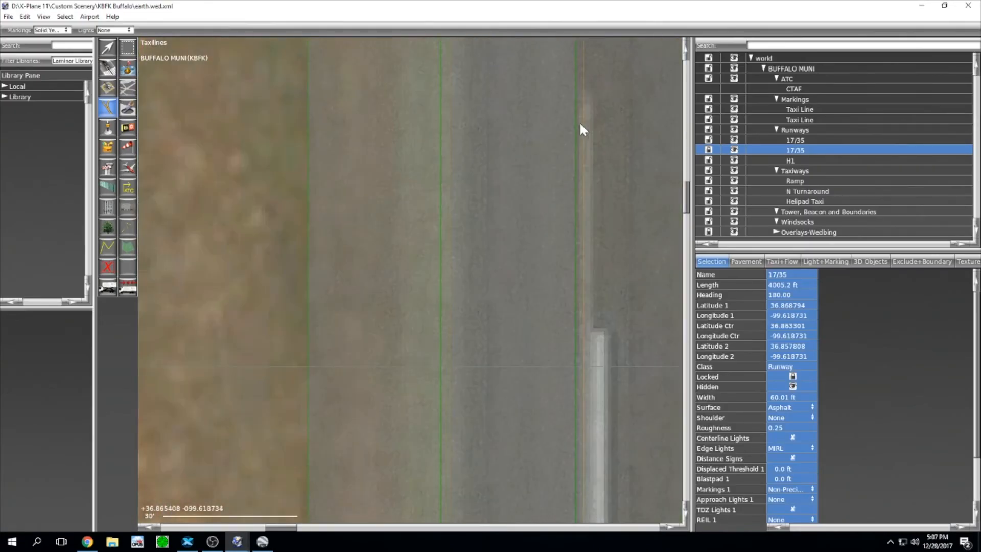
scroll(571, 210, "up", 6)
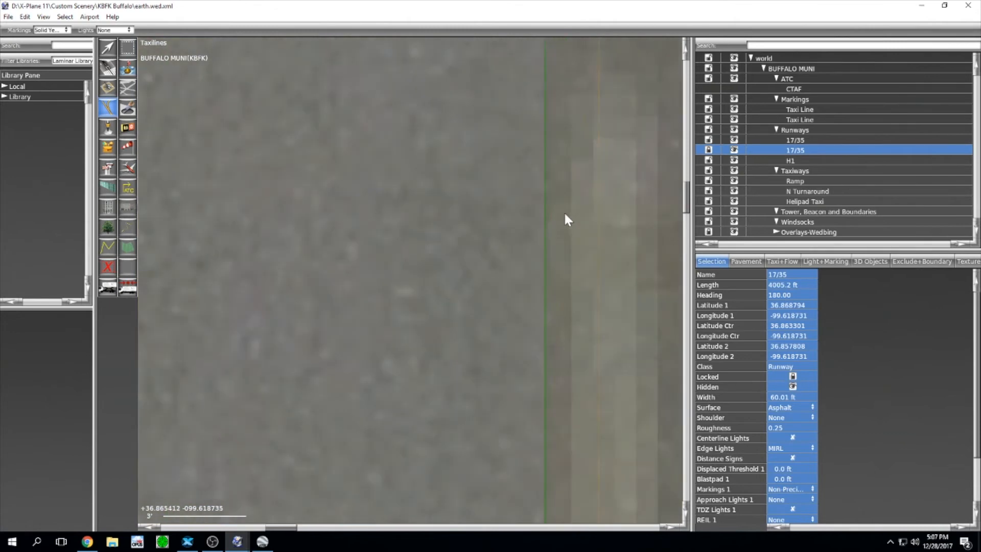
right_click_drag(564, 178, 540, 282)
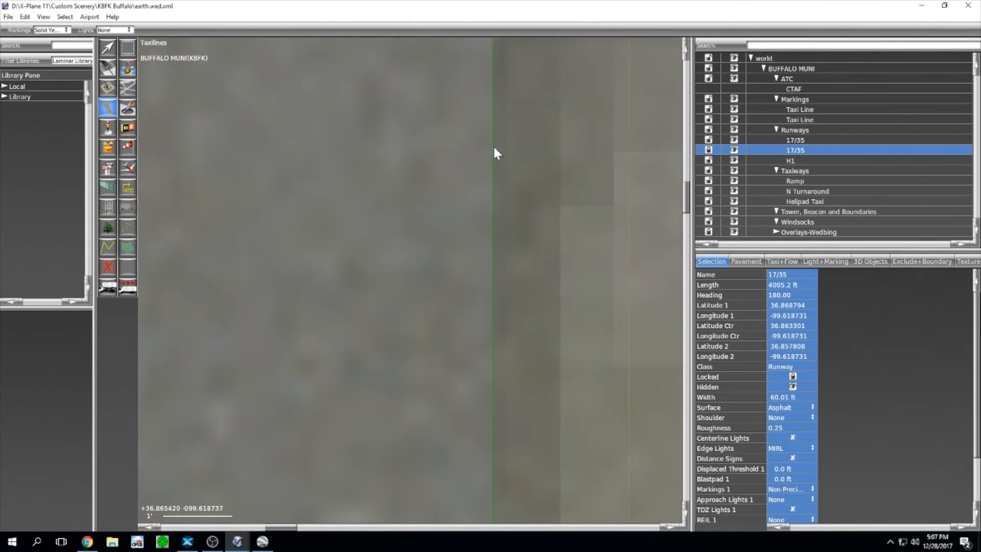
scroll(511, 194, "down", 6)
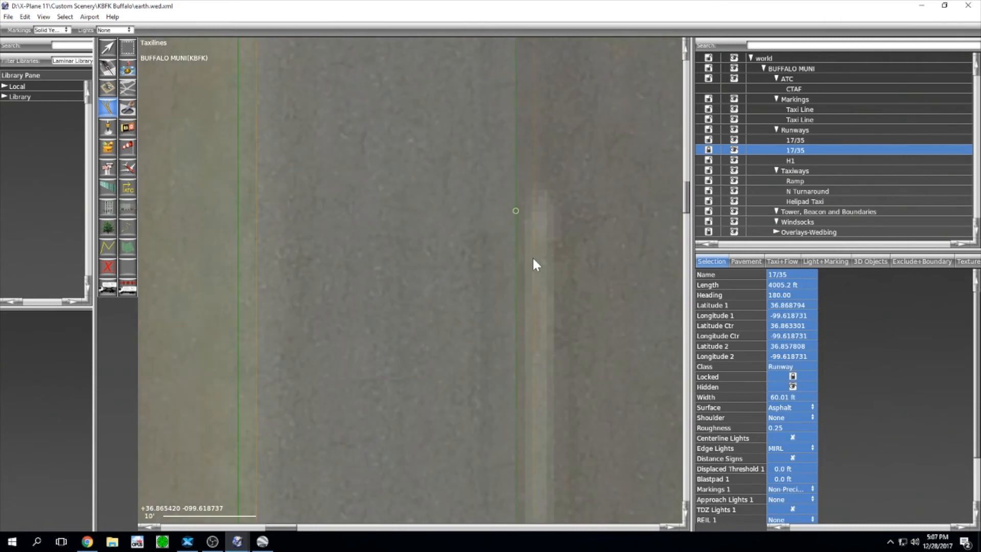
scroll(533, 331, "down", 1)
right_click_drag(532, 311, 532, 92)
mouse_move(552, 408)
right_mouse_down()
mouse_move(551, 180)
mouse_move(571, 226)
mouse_move(544, 100)
right_mouse_up()
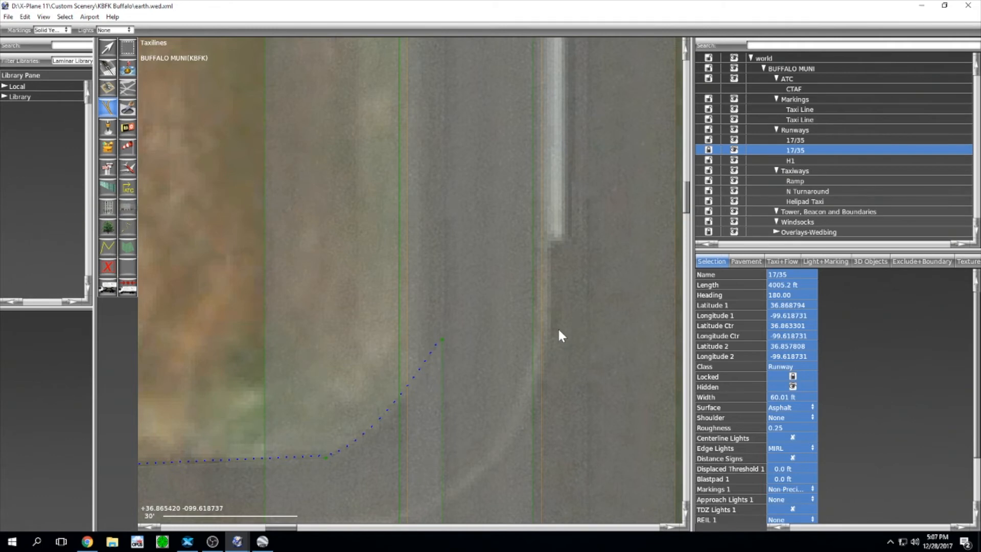
scroll(560, 336, "up", 1)
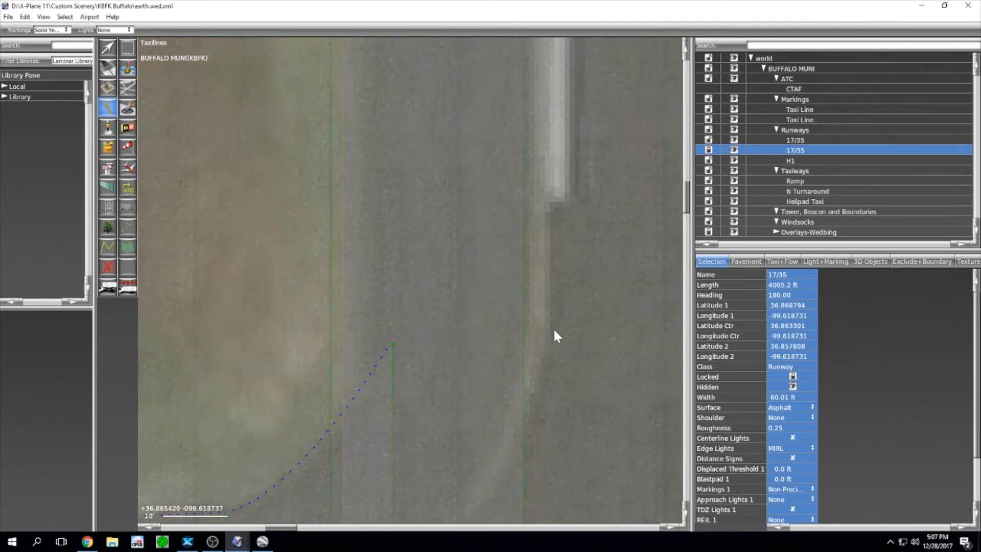
scroll(524, 325, "up", 2)
Step: Draw Linear Feature 7 from the runway centreline to a bend at the turn-off
left_click(520, 319)
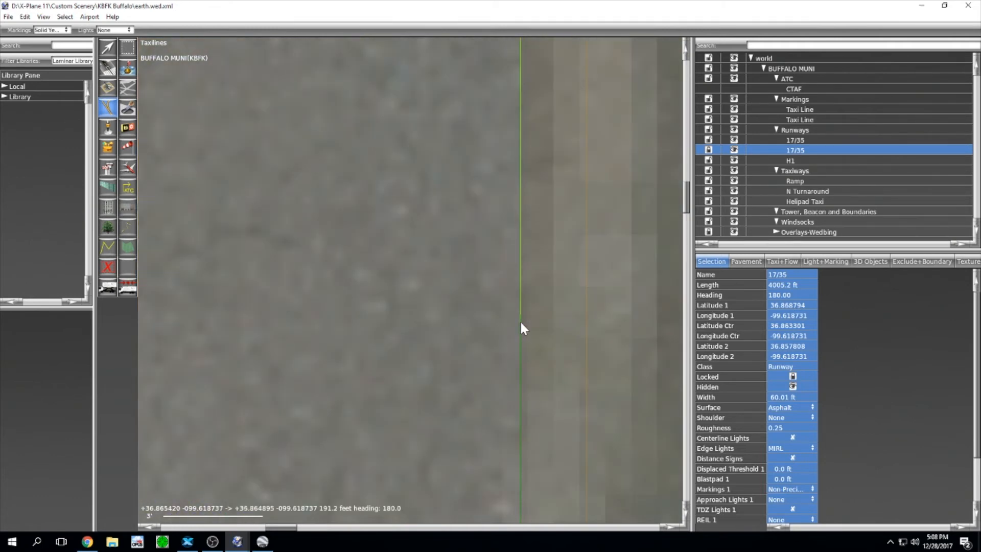
scroll(526, 336, "down", 5)
right_click_drag(506, 415, 553, 405)
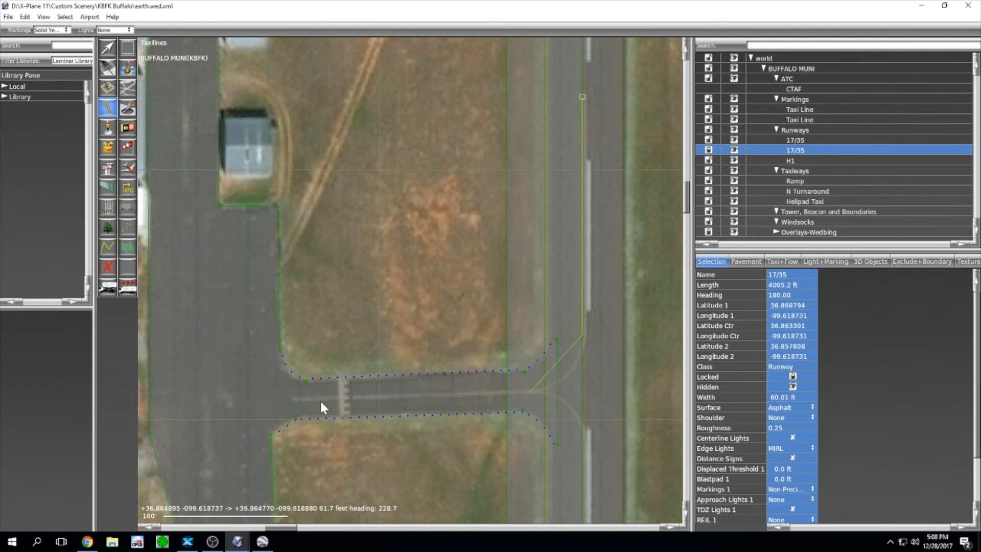
left_click(292, 399)
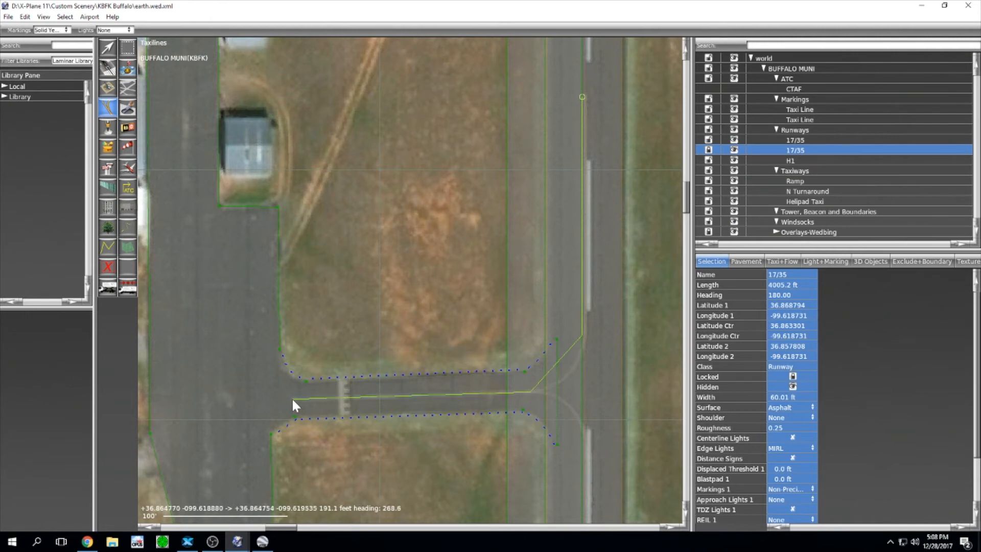
key("Return")
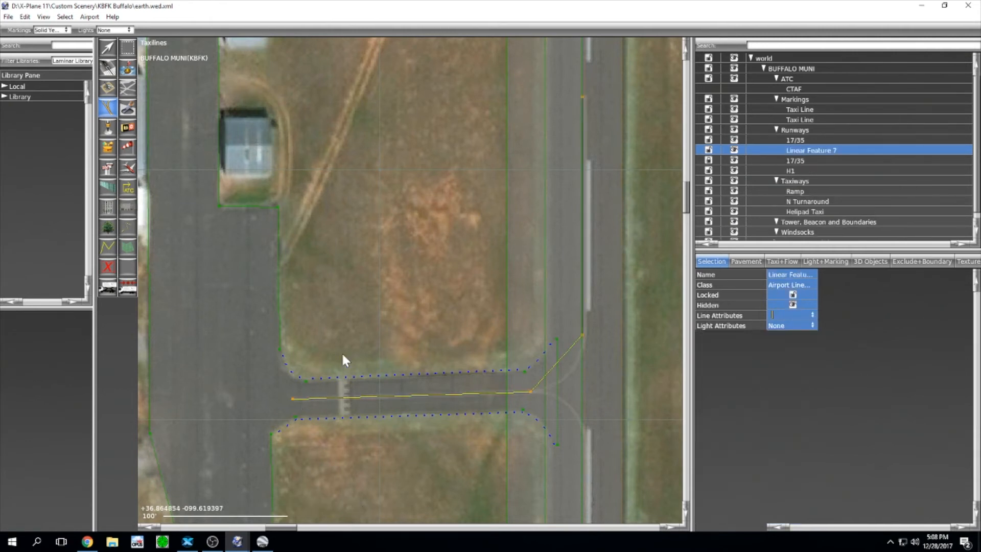
scroll(403, 376, "down", 3)
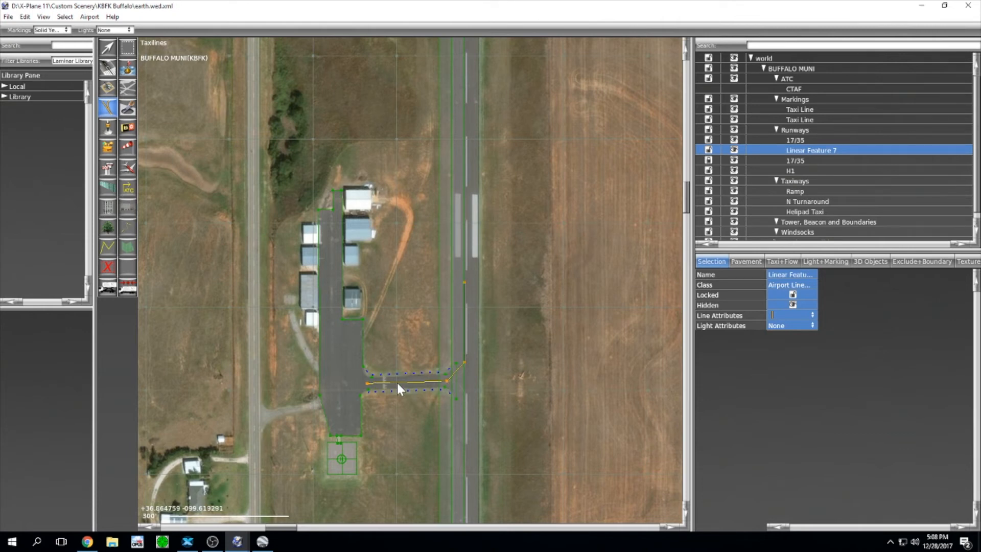
scroll(392, 377, "up", 5)
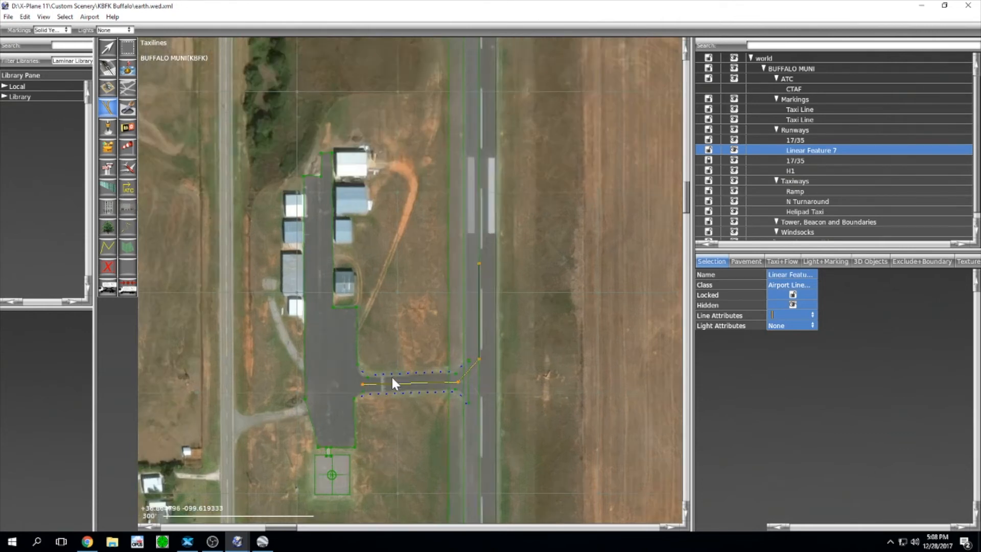
scroll(407, 462, "up", 1)
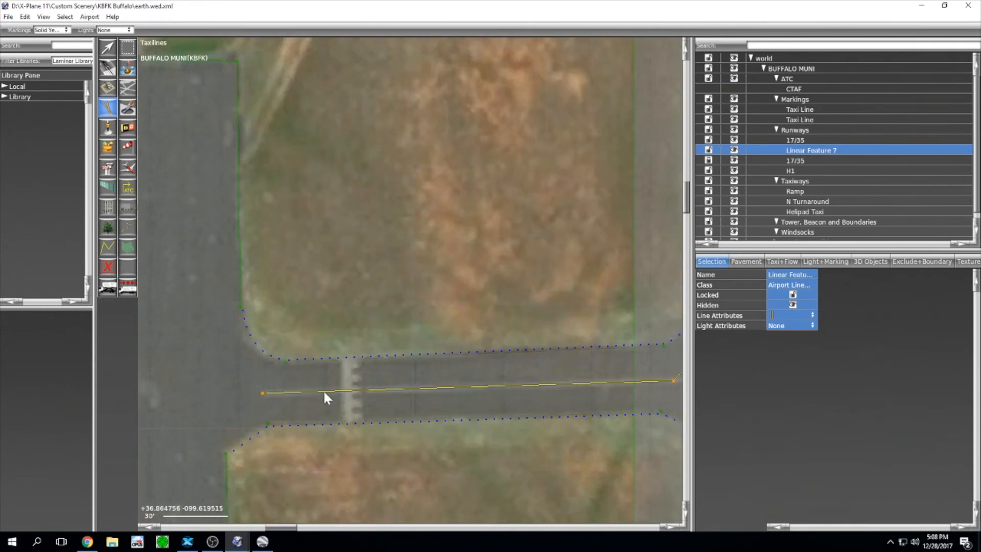
scroll(490, 388, "down", 3)
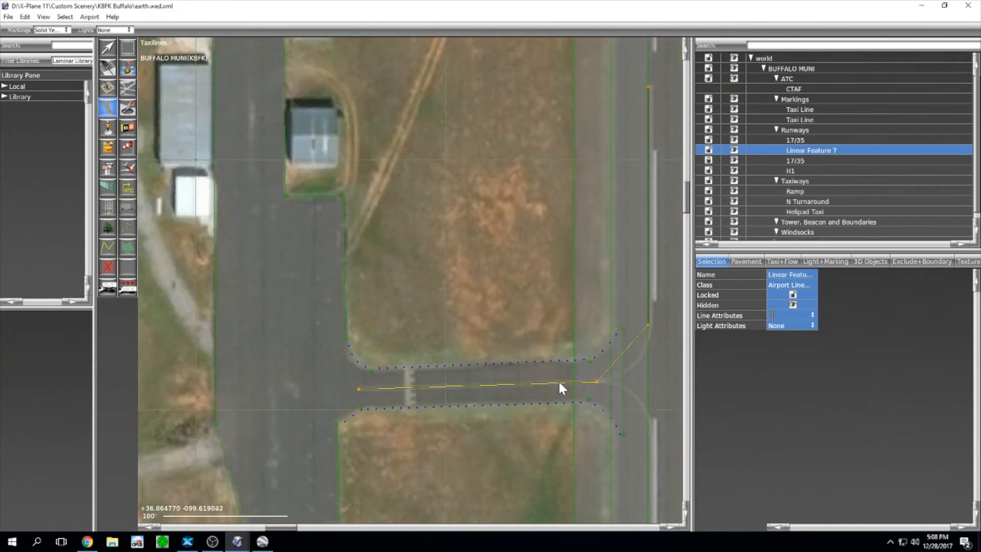
right_click_drag(558, 379, 492, 376)
scroll(541, 379, "up", 3)
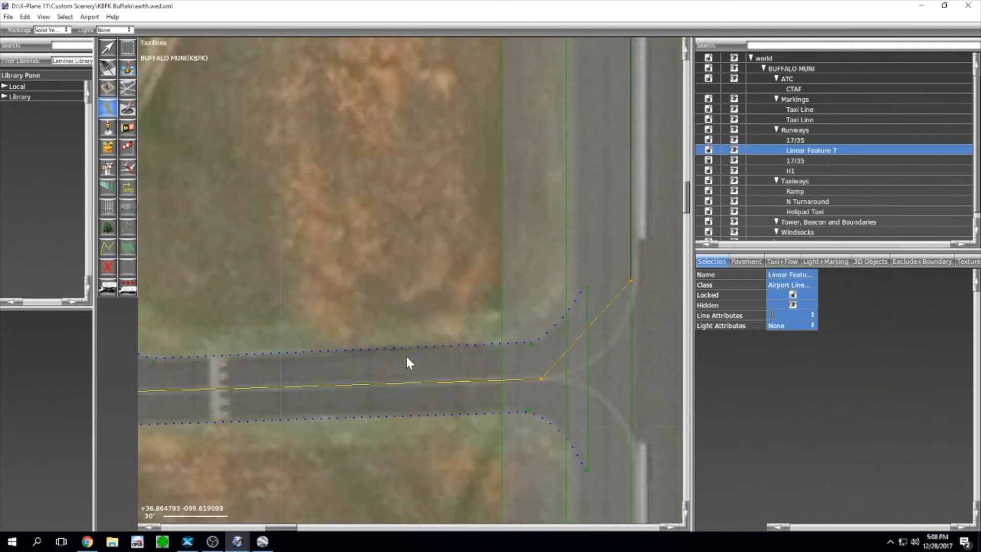
scroll(407, 361, "down", 3)
right_click_drag(464, 465, 434, 264)
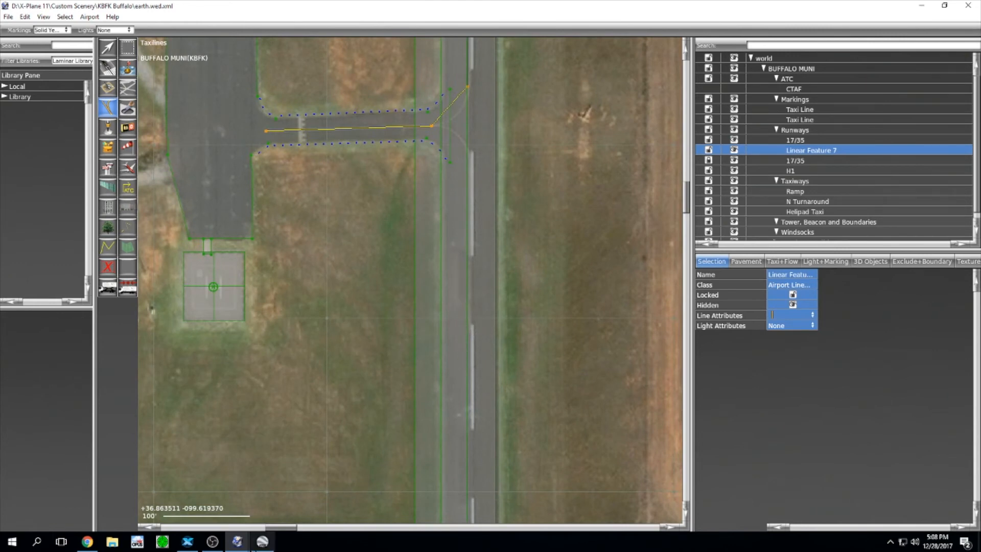
left_click(262, 541)
left_click_drag(705, 347, 635, 140)
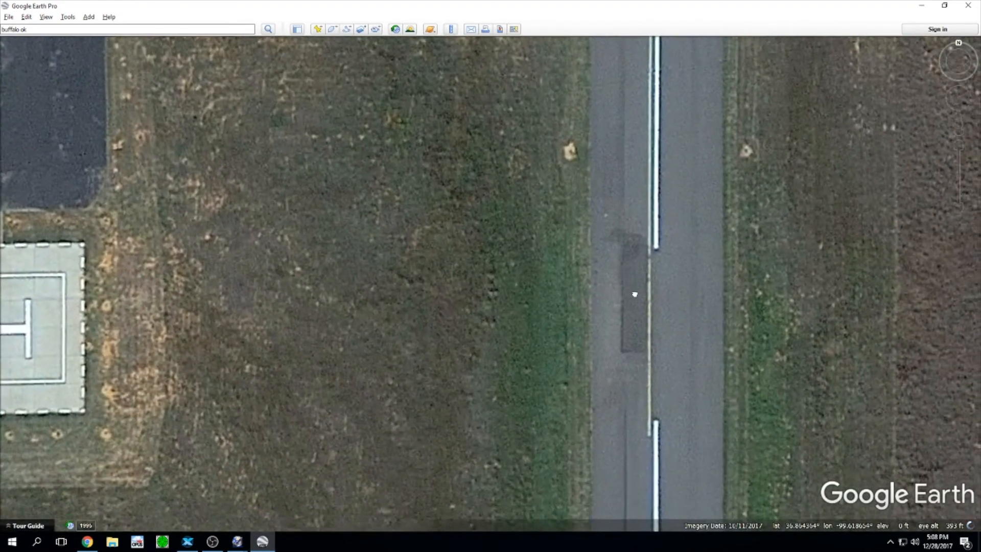
left_click_drag(635, 291, 587, 145)
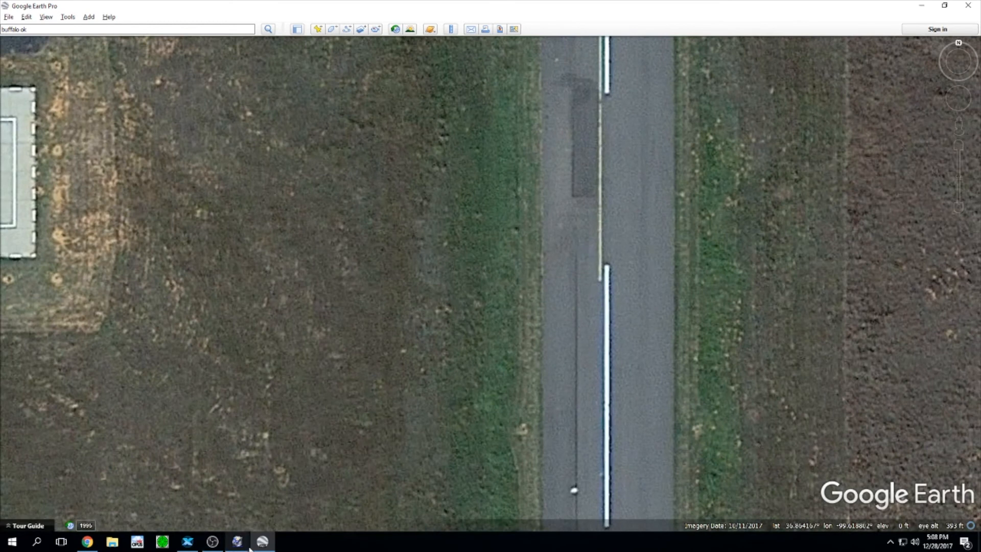
left_click(279, 493)
scroll(463, 398, "up", 4)
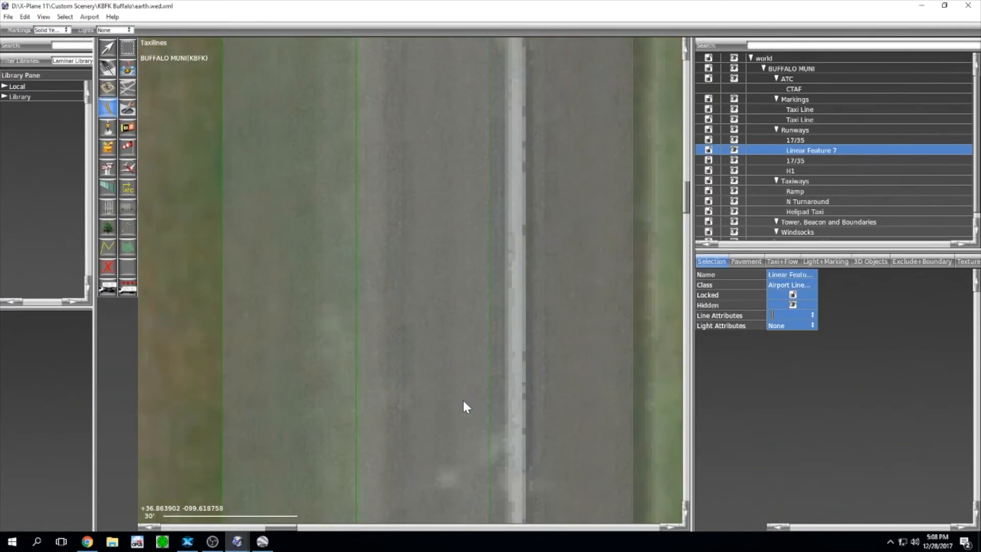
Step: Place the final point on the runway centreline to complete Linear Feature 8, then recentre on the junction
scroll(466, 358, "down", 2)
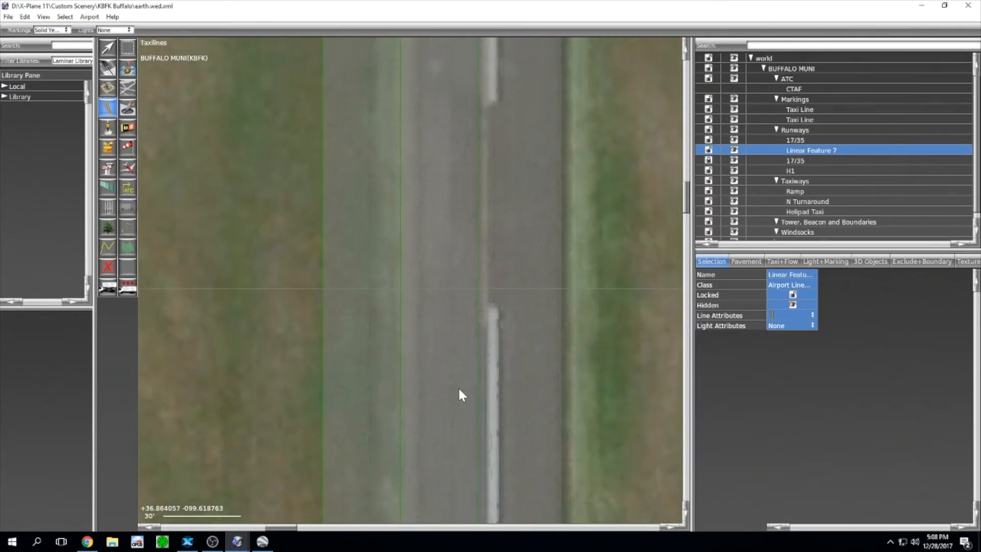
scroll(470, 311, "up", 6)
scroll(471, 314, "up", 2)
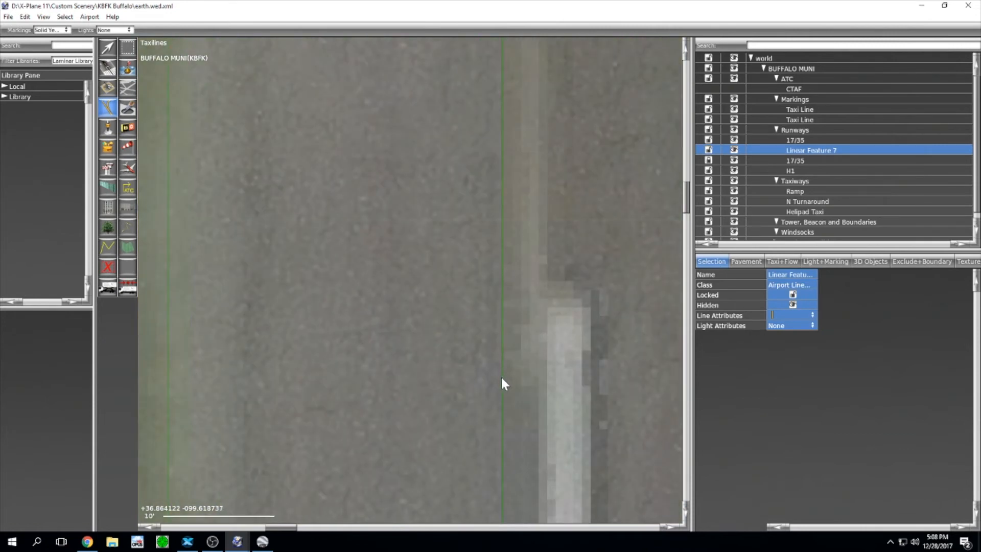
scroll(528, 315, "down", 4)
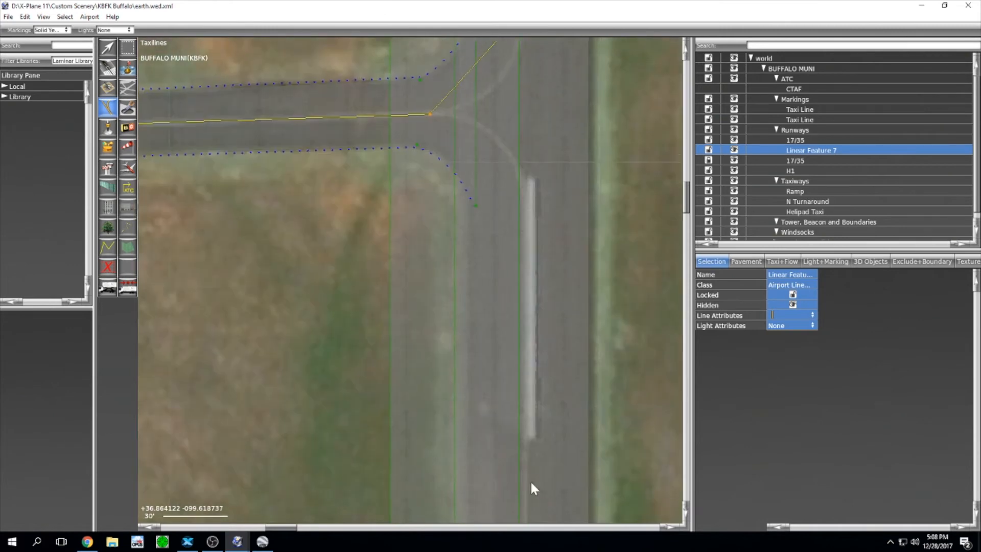
right_click_drag(526, 208, 528, 240)
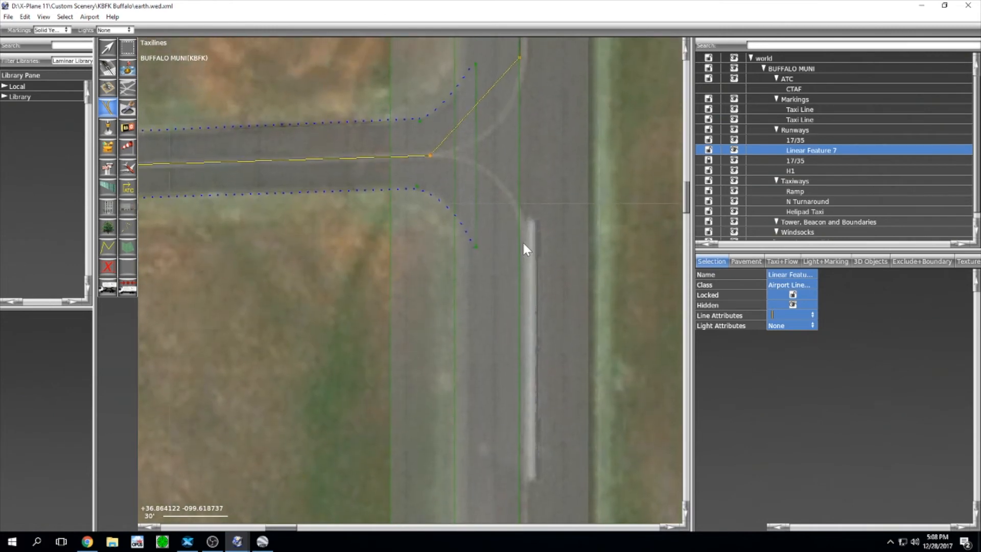
scroll(520, 250, "up", 3)
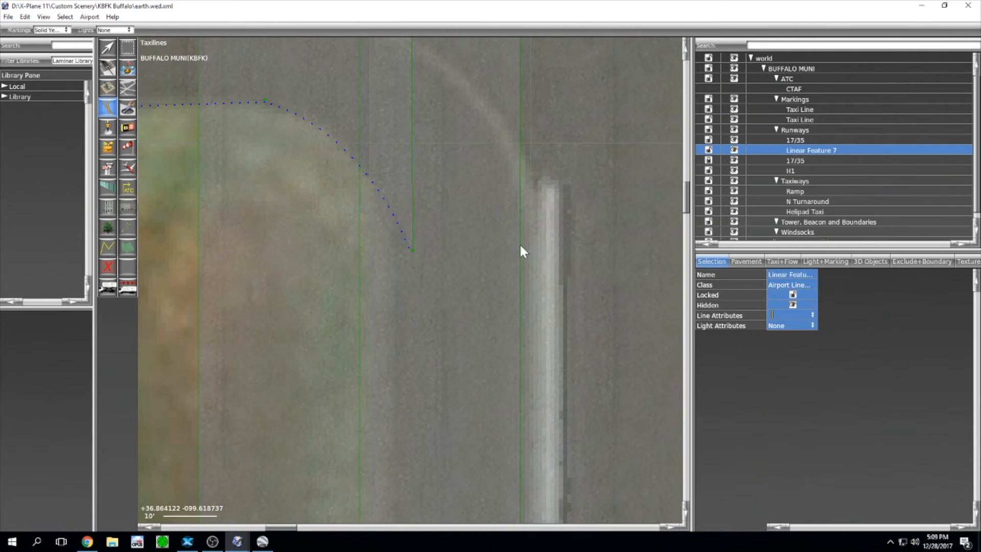
scroll(520, 247, "up", 3)
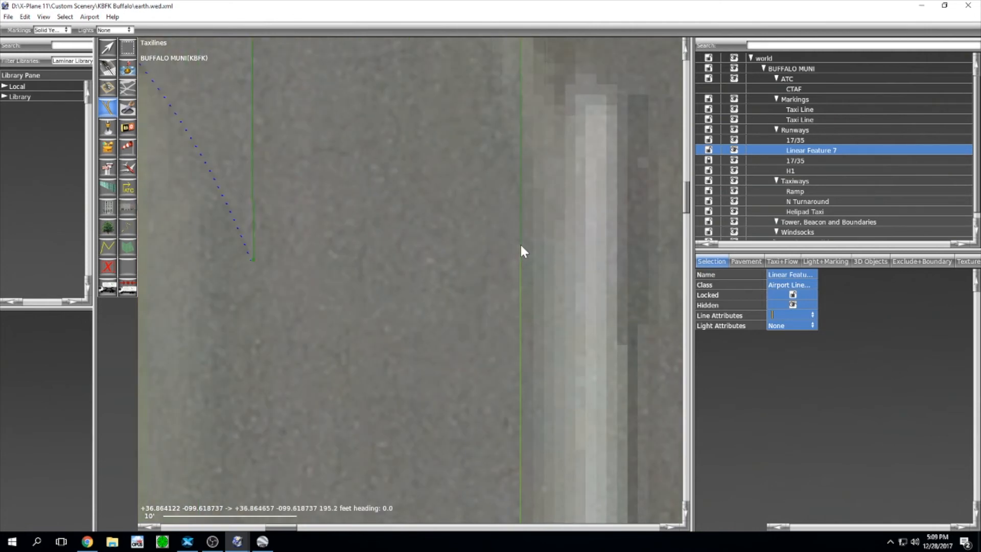
scroll(519, 243, "down", 5)
left_click(367, 93)
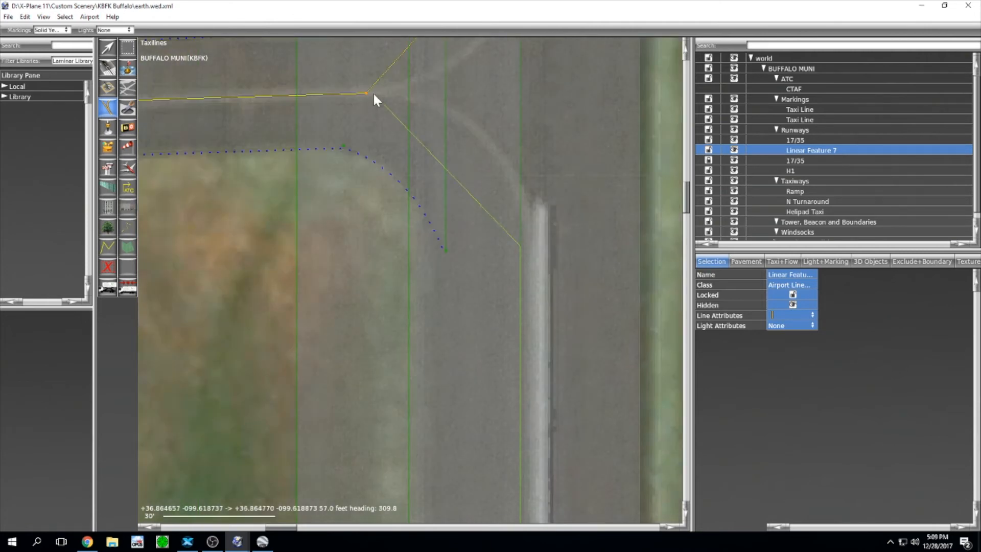
key("Return")
scroll(337, 225, "down", 5)
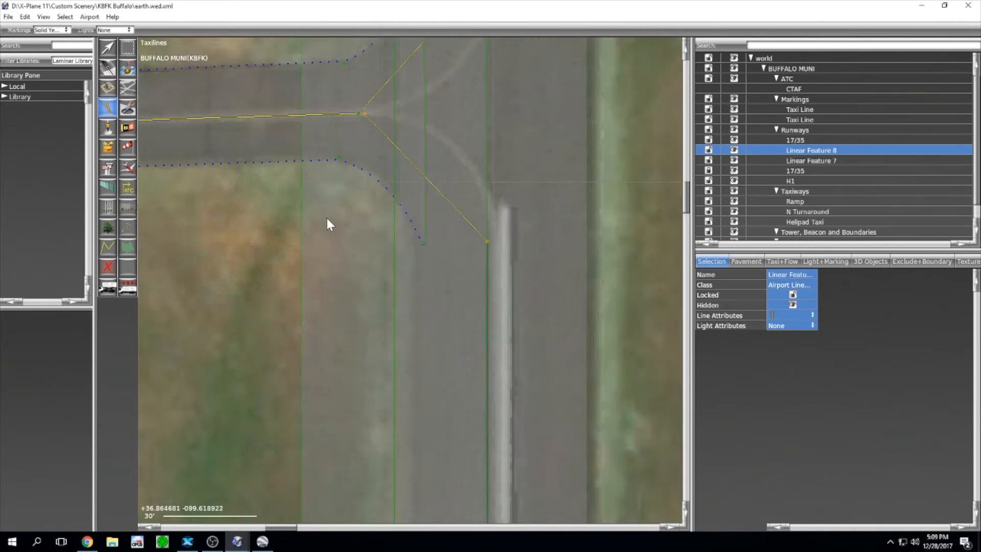
middle_click_drag(372, 250, 398, 262)
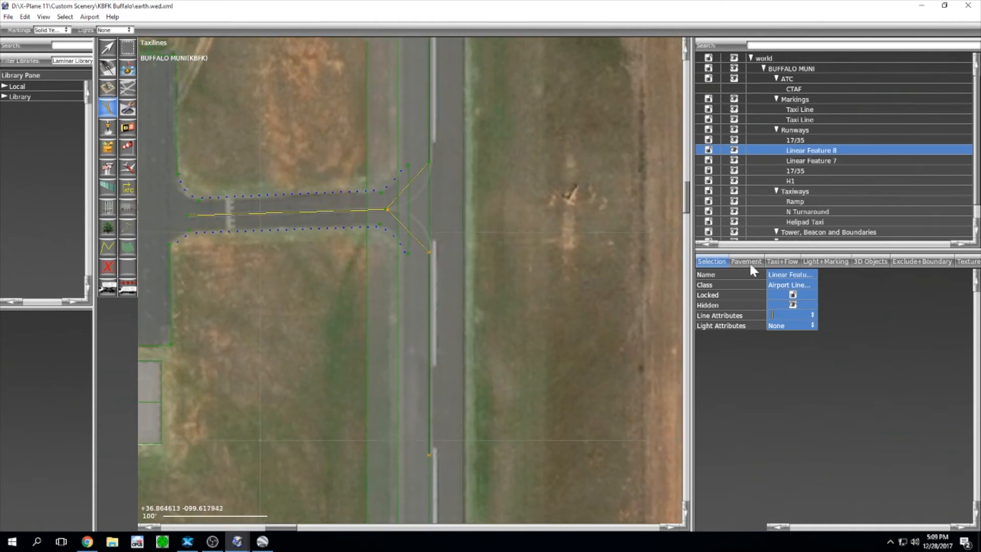
Step: Delete the extra first 17/35 runway entry and zoom in on the taxiway junction
left_click(790, 141)
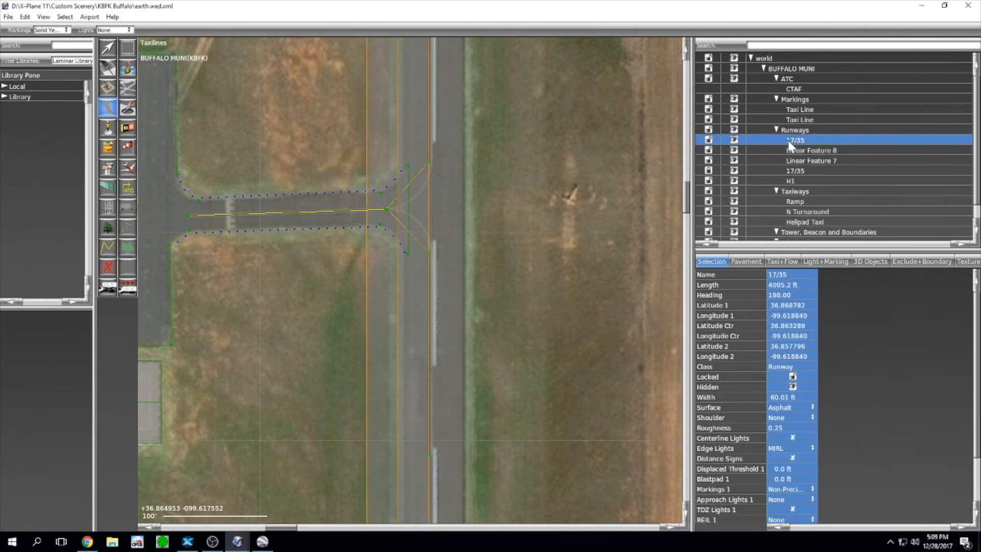
key("Delete")
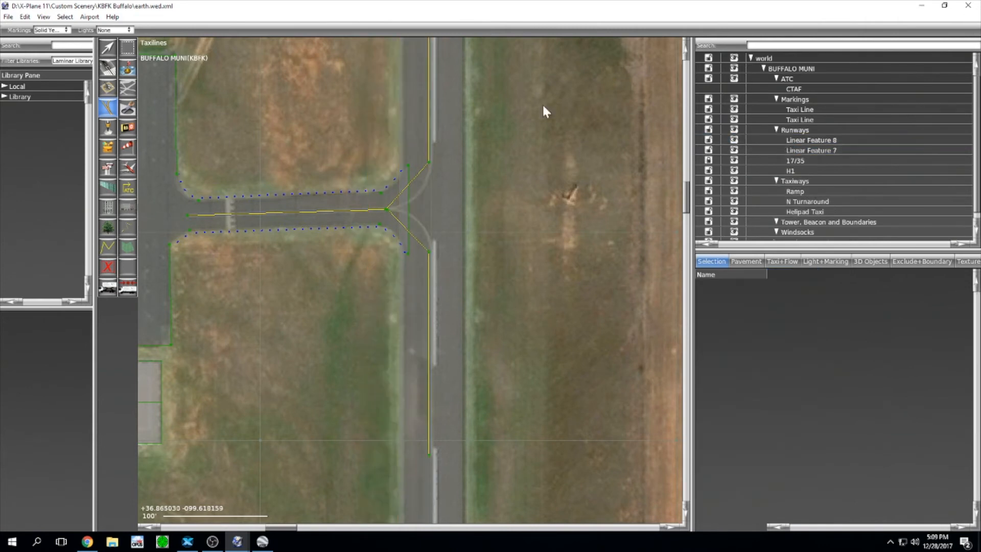
scroll(465, 213, "up", 5)
scroll(400, 211, "up", 2)
middle_click_drag(400, 211, 342, 350)
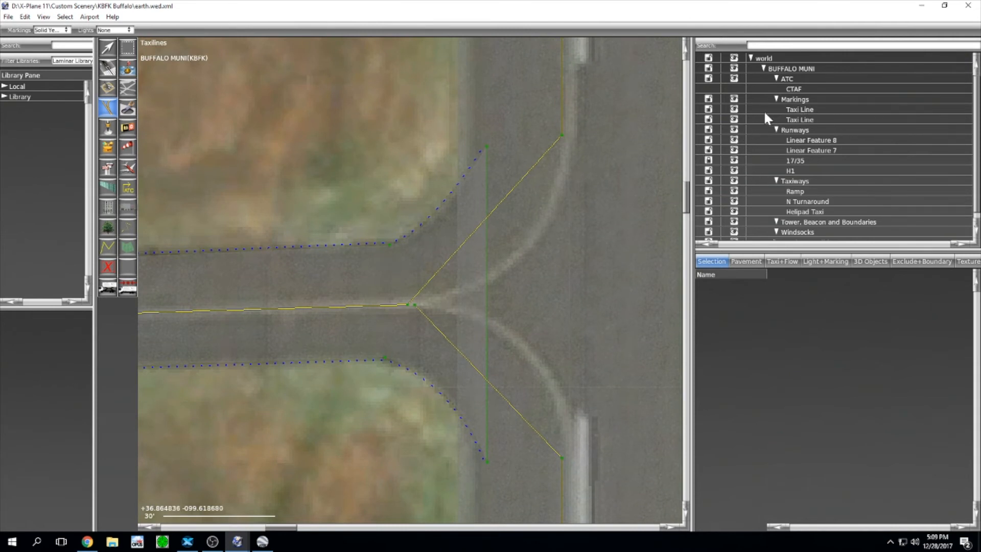
Step: Lock the Taxiways group and select the taxi line's junction vertex with the Vertex tool
left_click(709, 182)
left_click(708, 181)
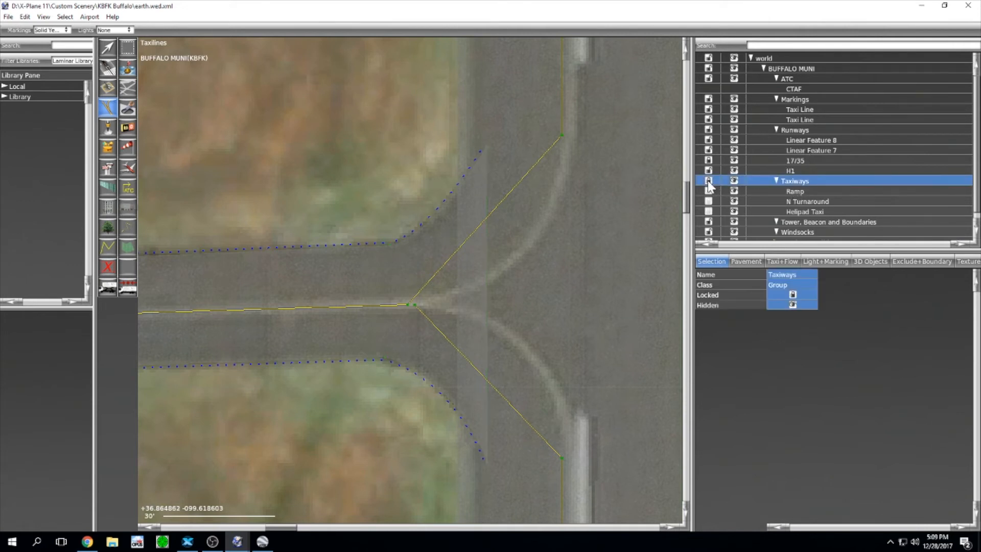
left_click(108, 51)
left_click(396, 303)
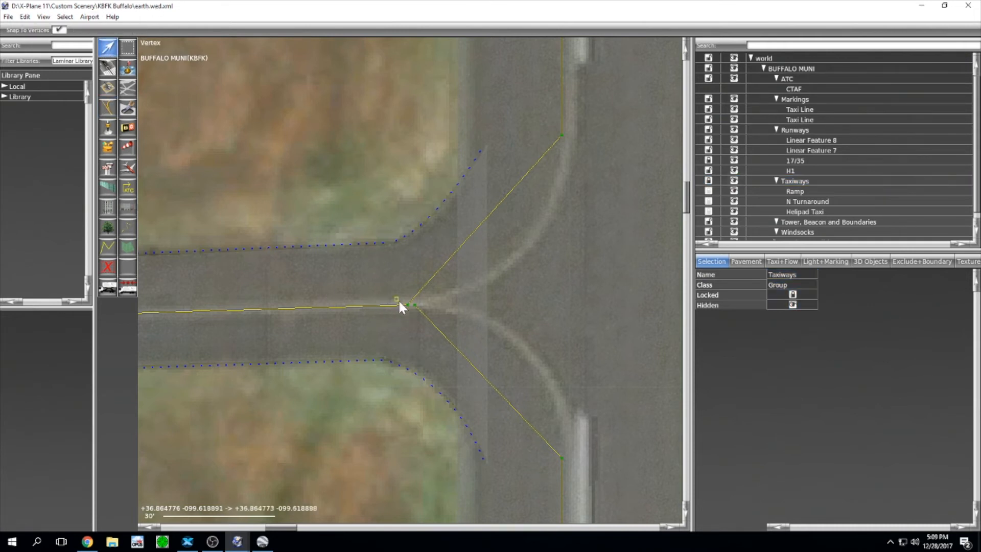
left_click(407, 306)
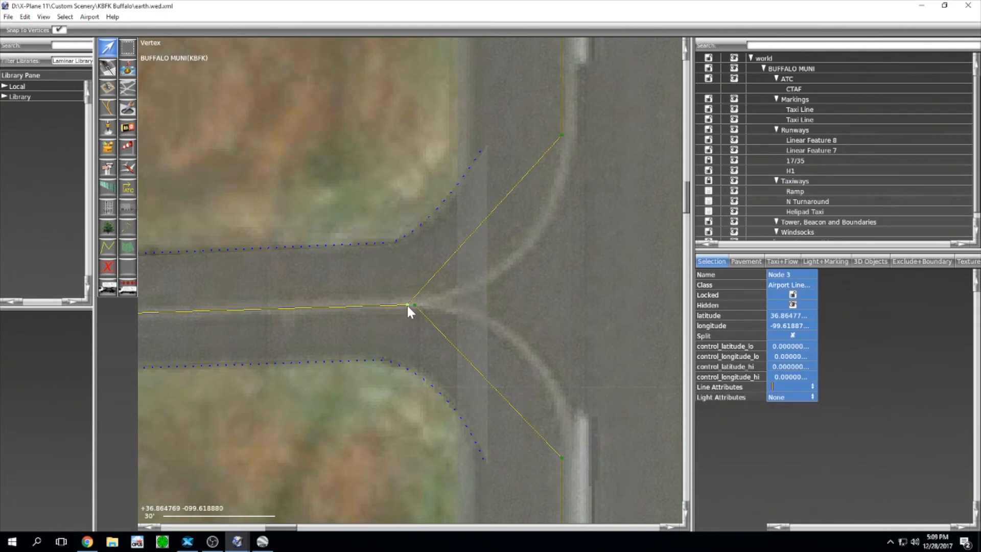
Step: Pull Bezier handles from the junction vertex to curve the upper taxi line
left_click_drag(407, 304, 349, 326, "alt")
left_click_drag(466, 287, 551, 258)
right_click_drag(520, 296, 533, 245)
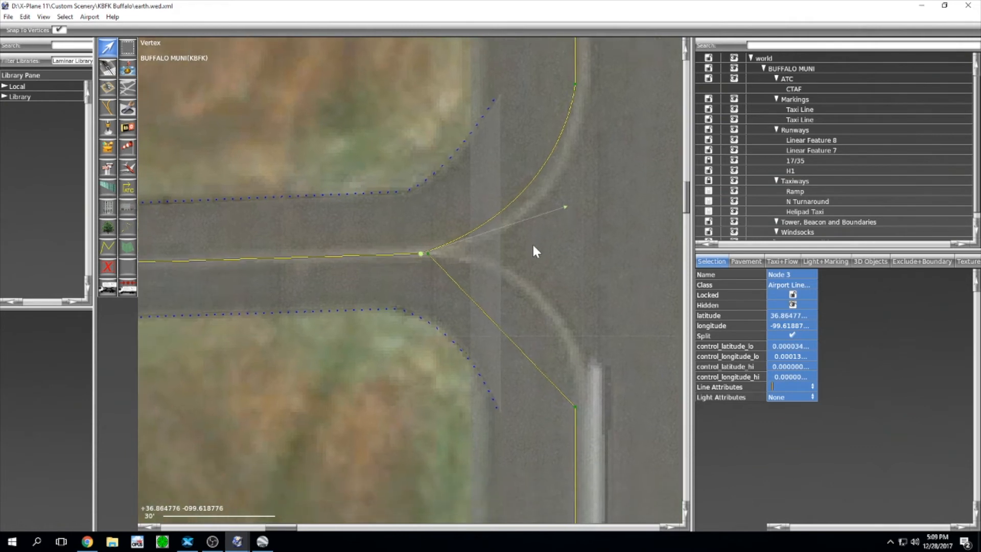
left_click(427, 254)
left_click(427, 254)
left_click_drag(427, 254, 420, 254)
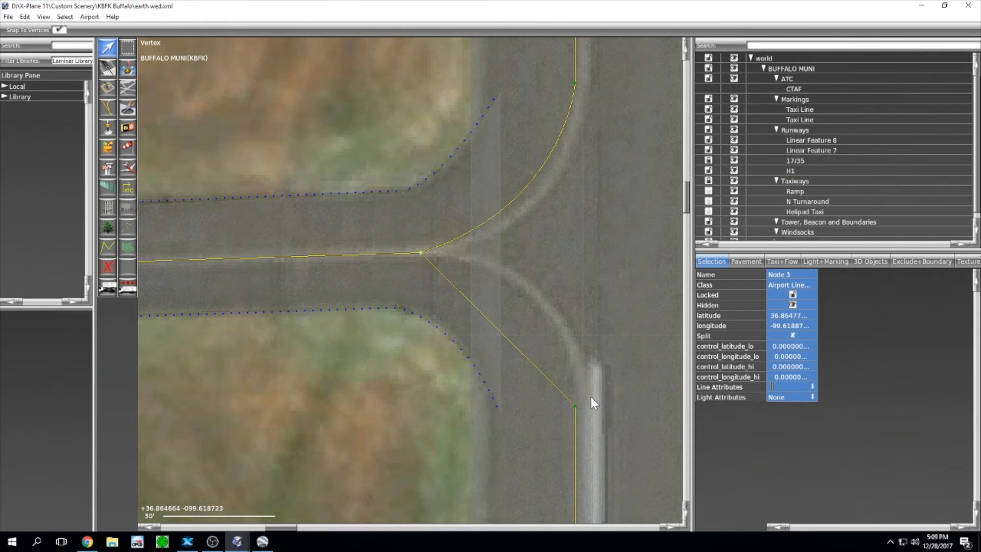
Step: Split the lower line's runway vertex and curve it smoothly onto the runway
mouse_move(591, 397)
left_mouse_down()
mouse_move(565, 417)
mouse_move(584, 396)
left_mouse_up()
left_click(563, 430, "alt")
left_click_drag(586, 383, 554, 287)
left_click_drag(555, 281, 557, 279)
Step: Rename Linear Features 8 and 7 to 'Taxi Line' and drag both into Markings
scroll(557, 278, "down", 3)
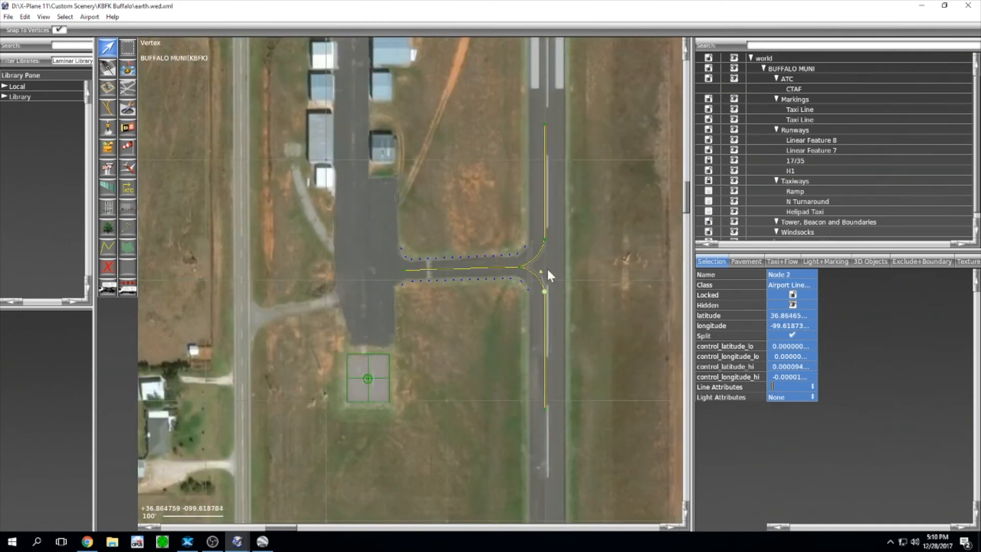
left_click(801, 141)
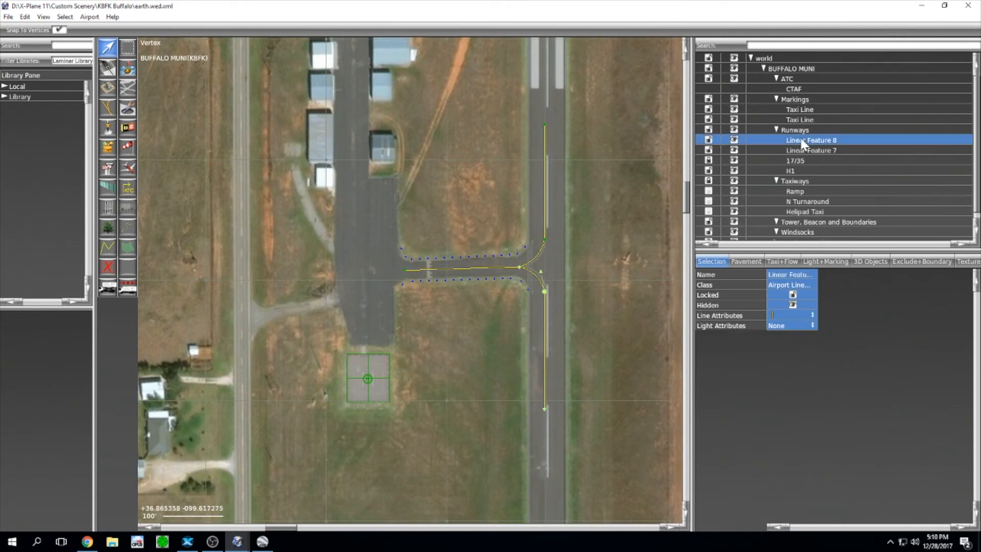
left_click(807, 150, "shift")
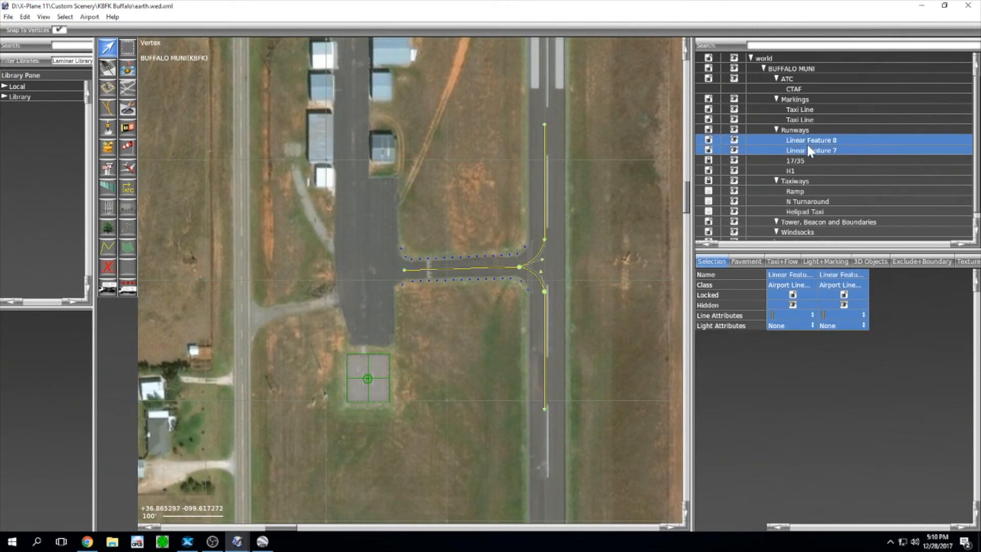
left_click(790, 274)
key("Return")
left_click_drag(806, 150, 802, 121)
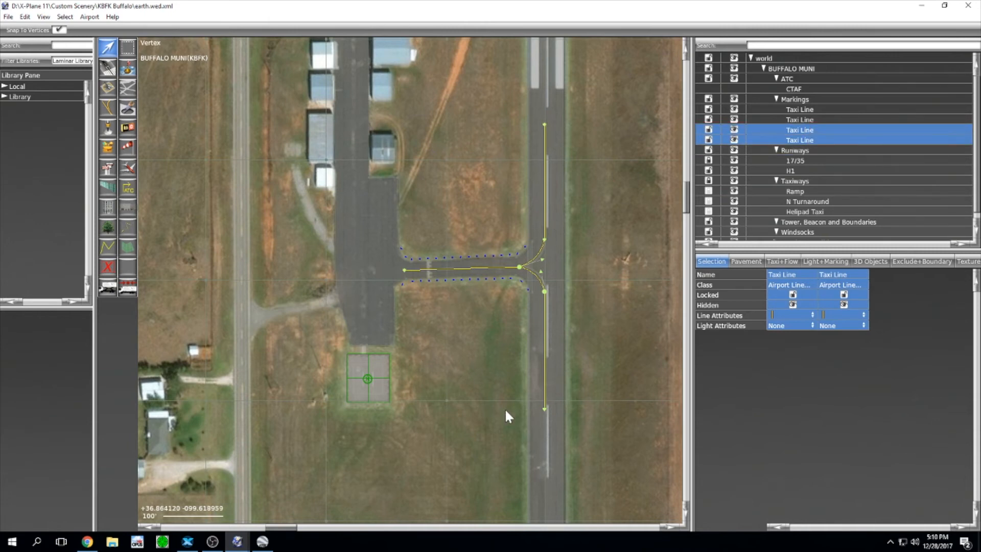
scroll(493, 413, "up", 3)
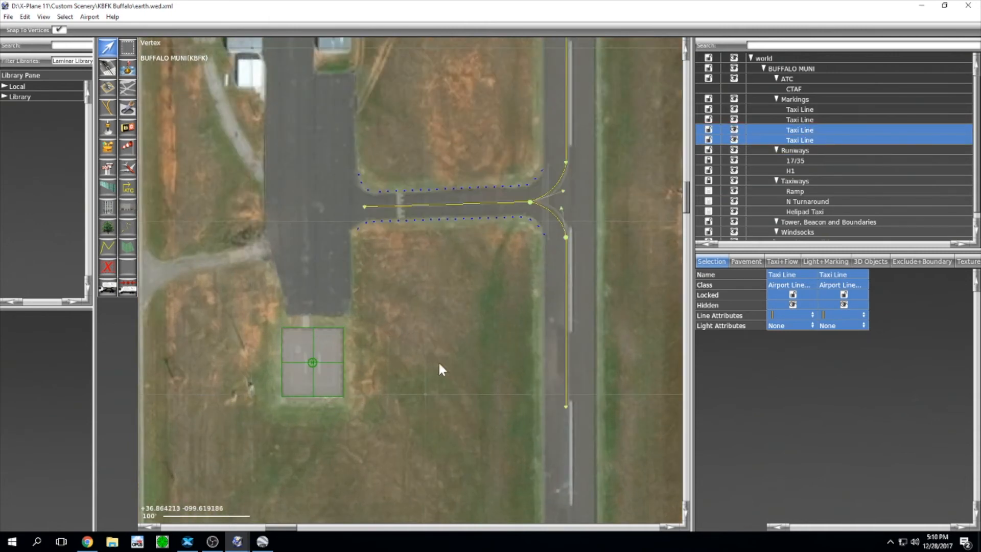
scroll(437, 360, "down", 3)
scroll(427, 342, "up", 3)
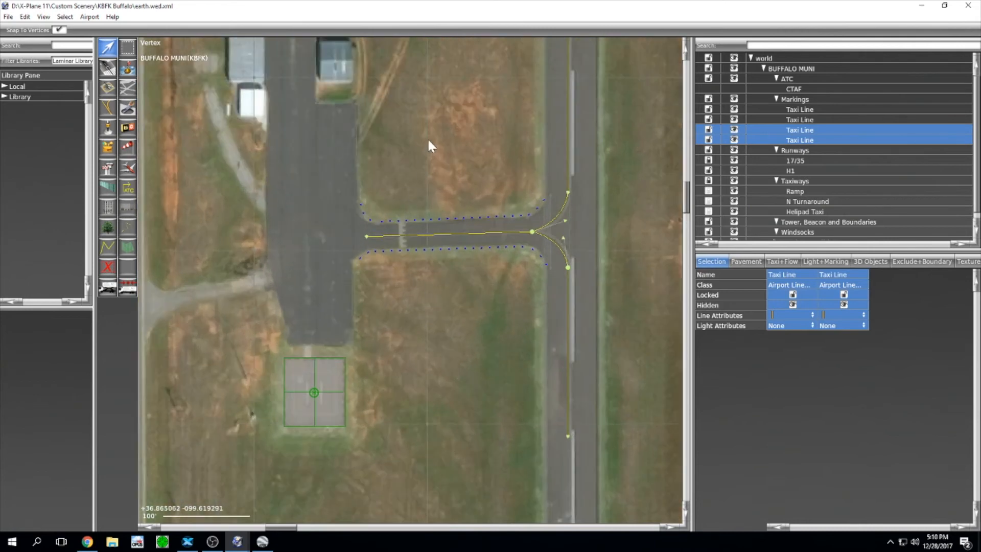
scroll(429, 146, "down", 5)
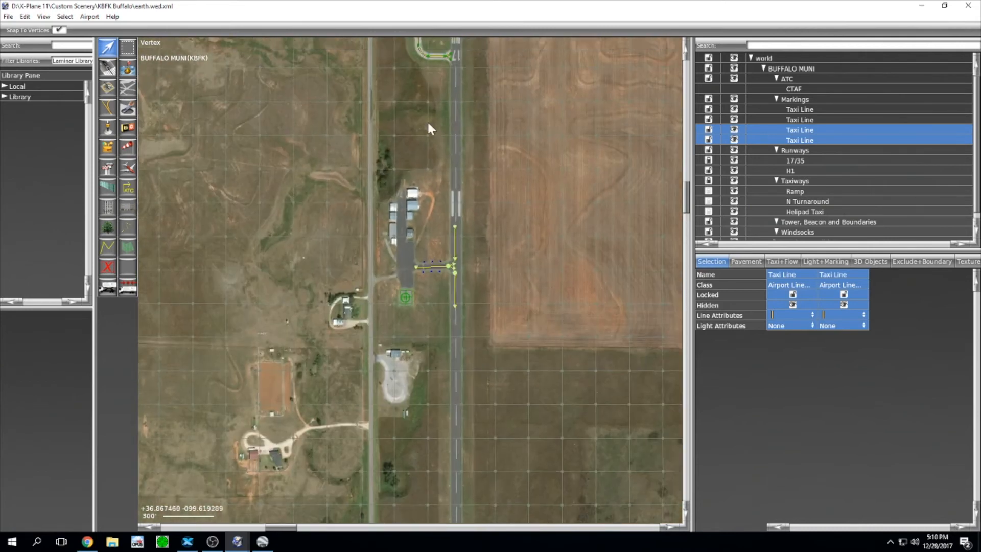
scroll(424, 225, "down", 2)
scroll(425, 262, "up", 6)
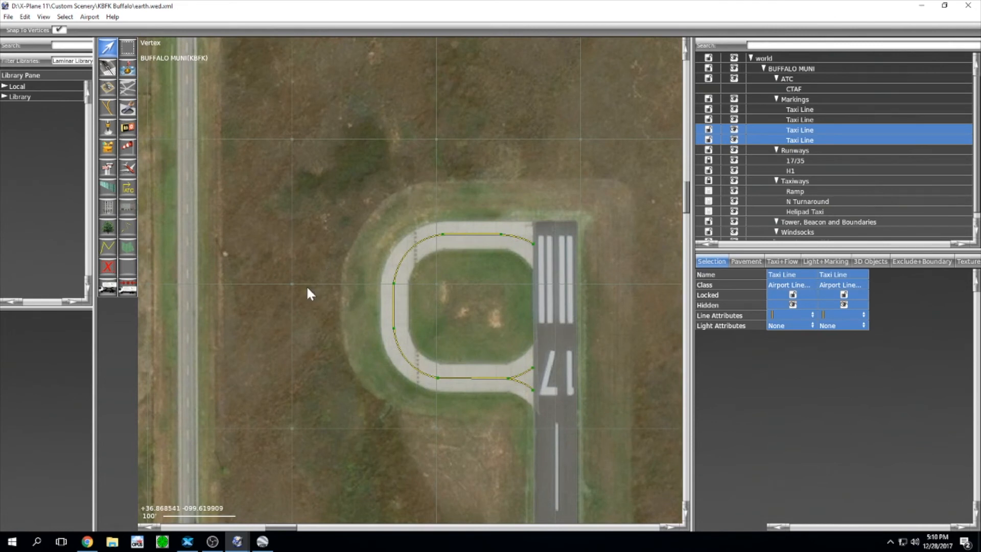
Step: With the Taxiline tool set to Runway Hold (Black), place the first hold-line points along the turnaround
left_click(110, 113)
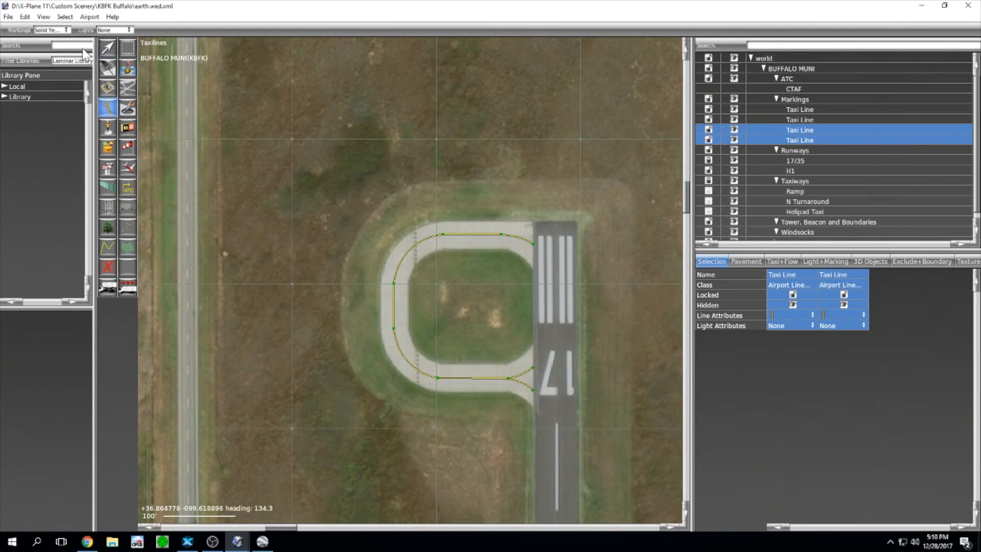
left_click(61, 29)
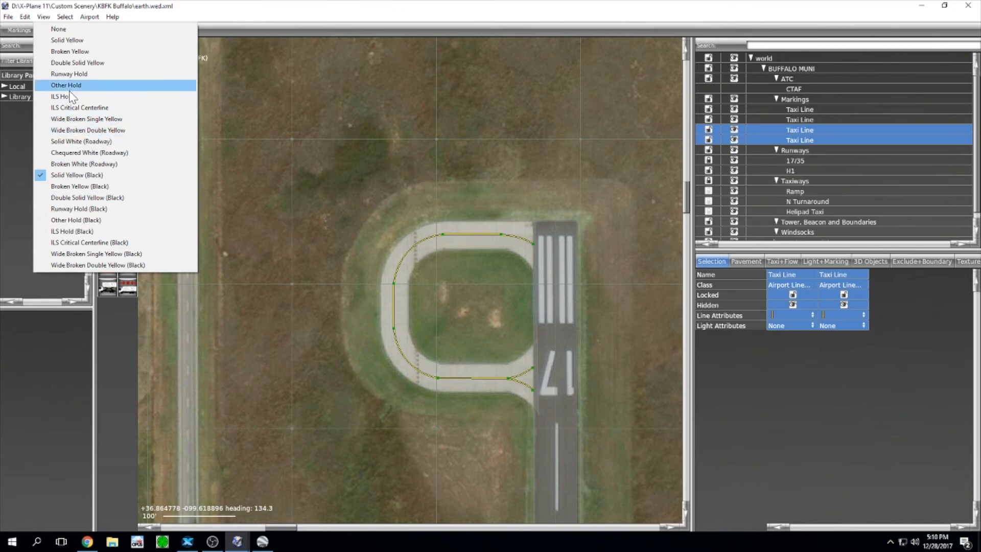
left_click(72, 212)
scroll(370, 272, "up", 4)
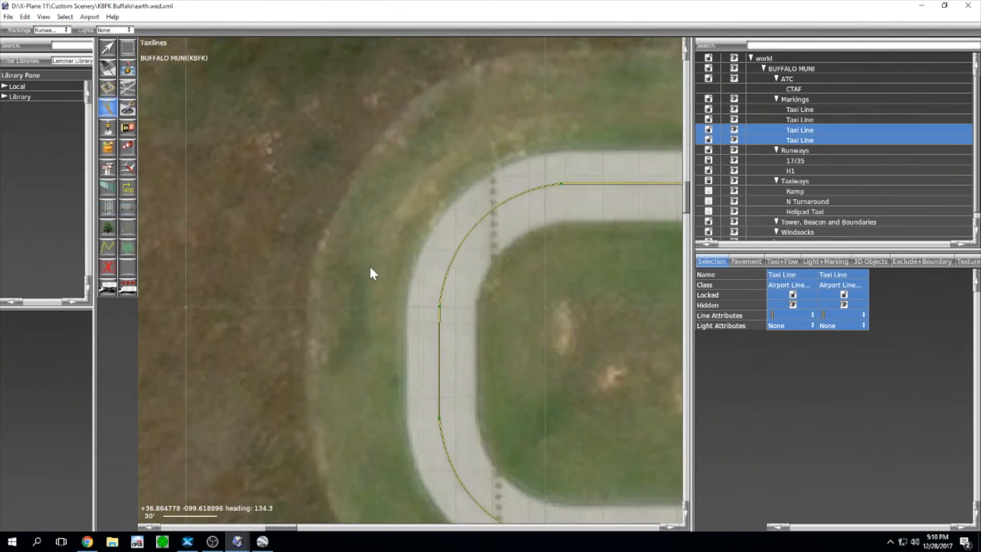
right_click_drag(504, 288, 470, 253)
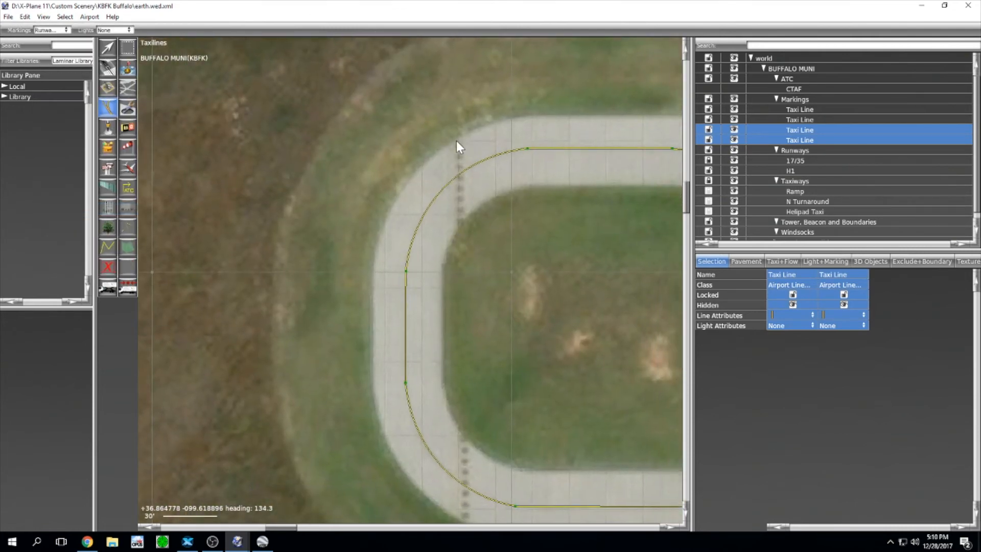
right_click_drag(480, 413, 468, 234)
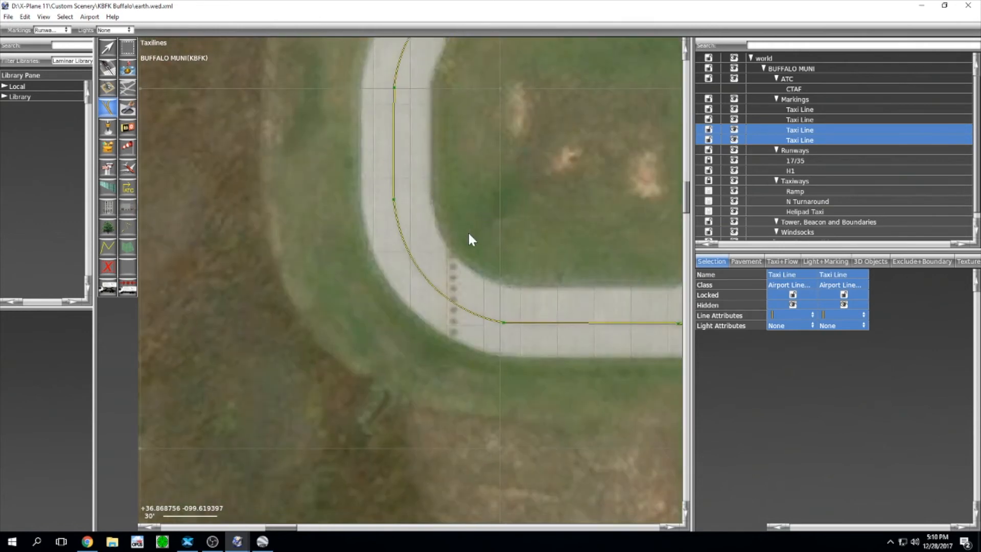
right_click_drag(454, 80, 458, 256)
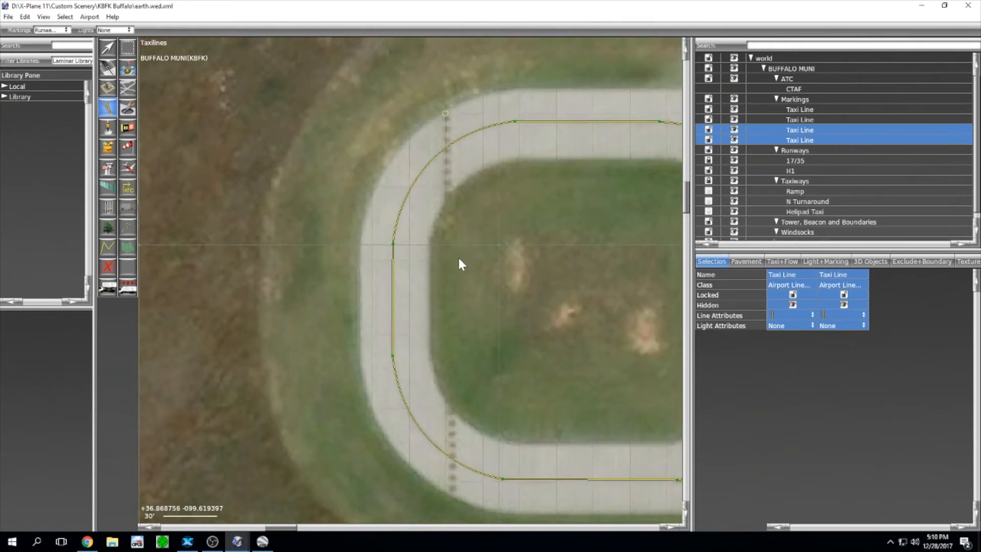
left_click(447, 191)
right_click_drag(466, 312, 453, 110)
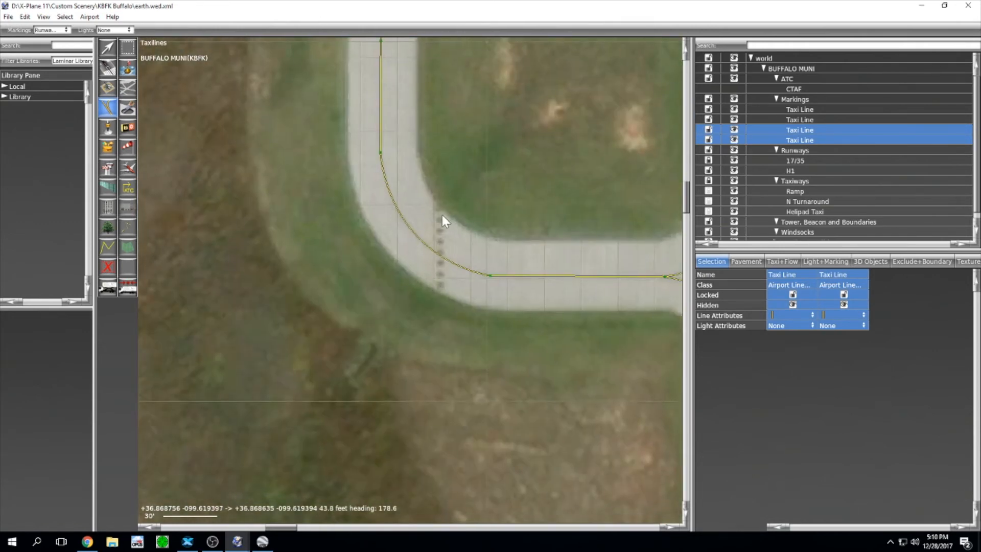
left_click(439, 209)
left_click(440, 288)
Step: Place the last point across the taxiway connector to finish Linear Feature 9
scroll(440, 288, "down", 5)
right_click_drag(495, 434, 444, 109)
right_click_drag(424, 422, 457, 97)
right_click_drag(464, 464, 484, 238)
scroll(464, 330, "up", 9)
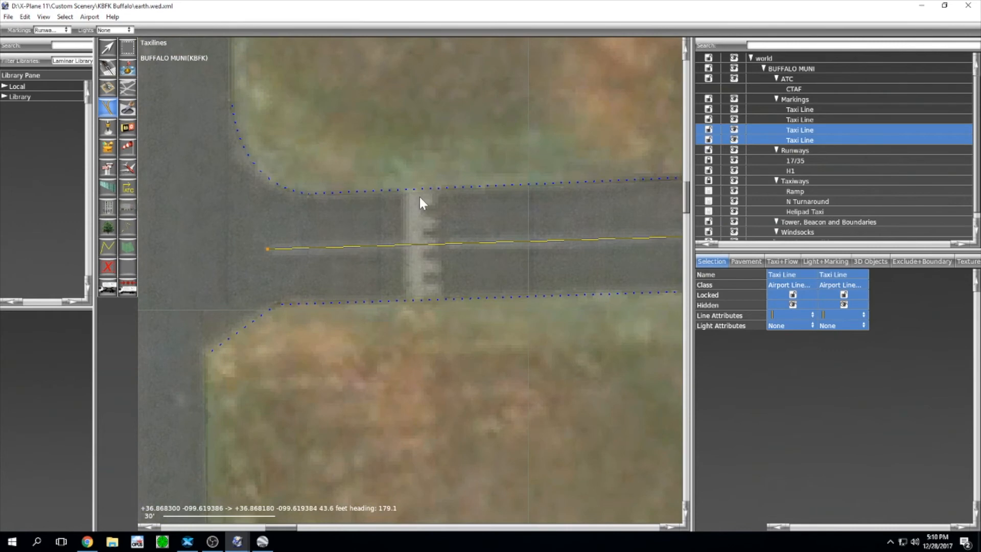
left_click(422, 293)
key("Return")
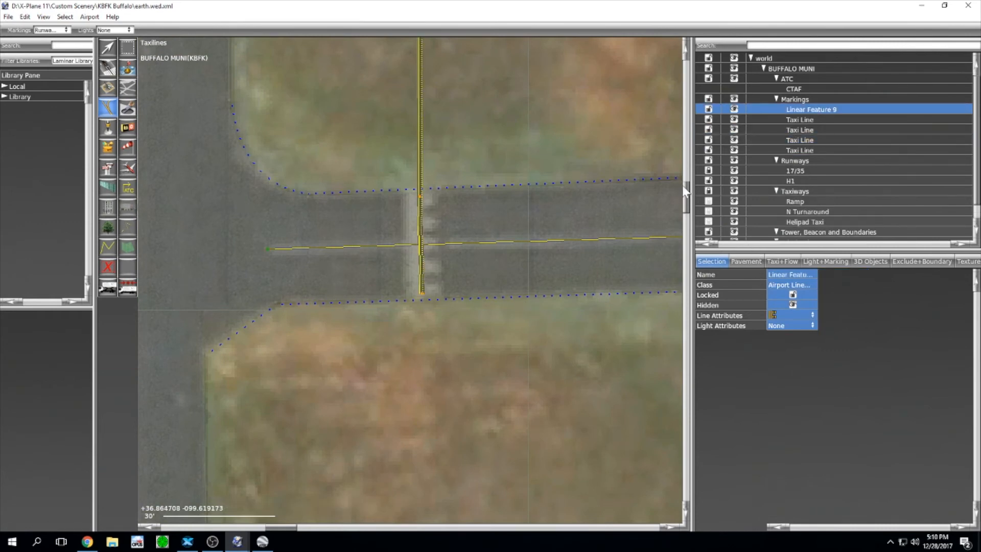
Step: Set the upper hold line's end vertex Line Attributes to None
scroll(557, 161, "down", 8)
middle_click_drag(556, 87, 529, 340)
middle_click_drag(550, 51, 531, 465)
middle_click_drag(532, 52, 506, 327)
middle_click_drag(496, 148, 488, 470)
middle_click_drag(487, 274, 485, 289)
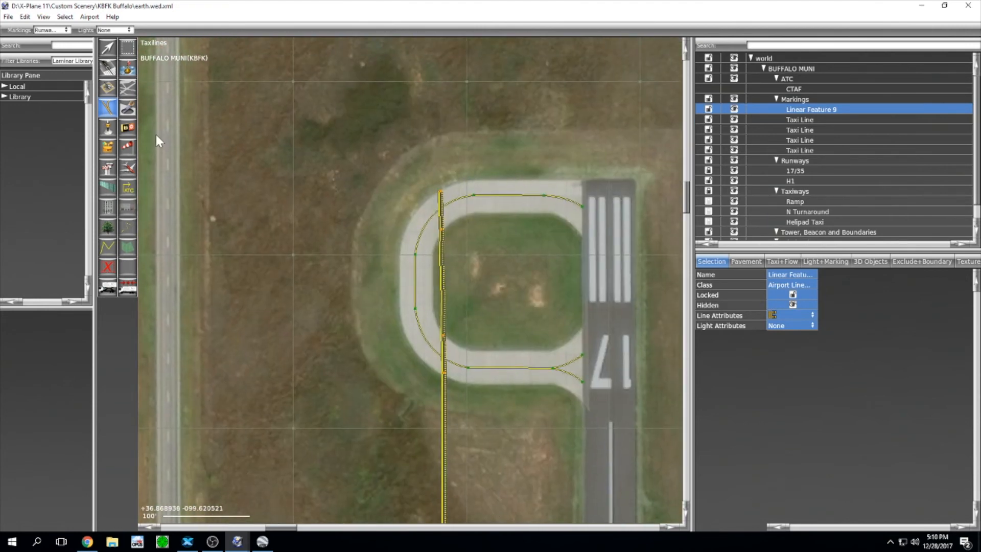
left_click(106, 46)
scroll(439, 248, "up", 5)
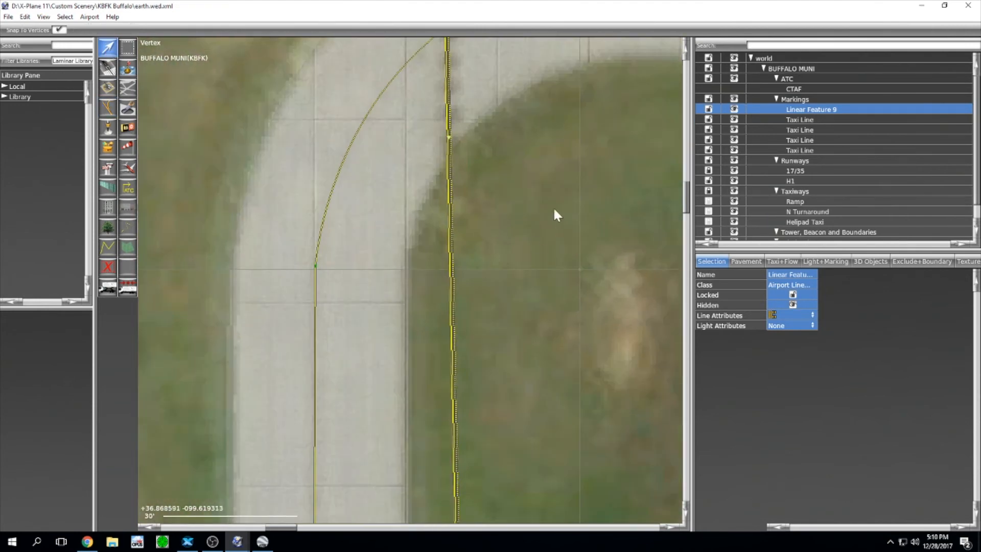
left_click_drag(534, 187, 343, 64)
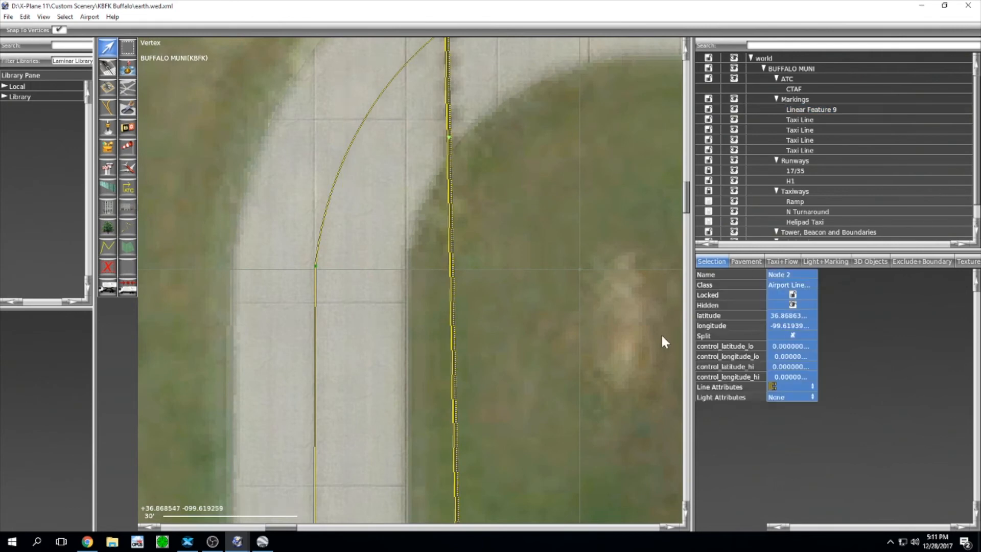
left_click(795, 387)
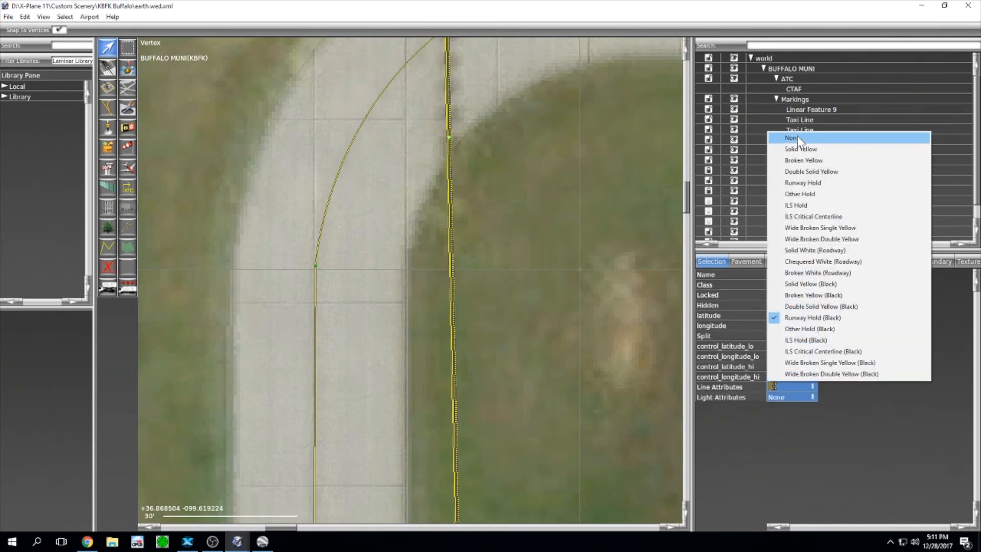
left_click(792, 137)
Step: Set the lower hold line's bottom vertex Line Attributes to None
scroll(516, 382, "down", 3)
right_click_drag(516, 383, 511, 112)
left_click_drag(528, 338, 477, 240)
left_click(791, 384)
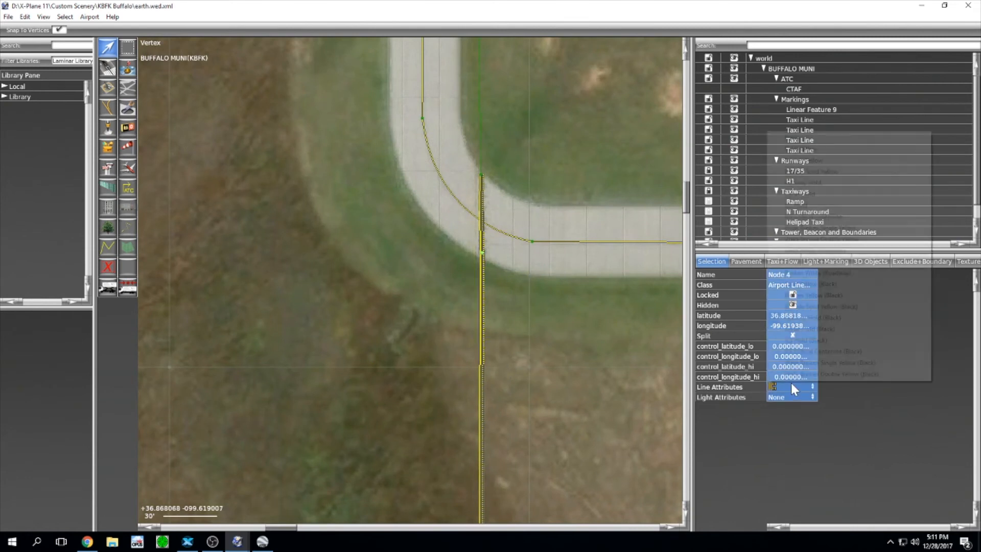
left_click(792, 138)
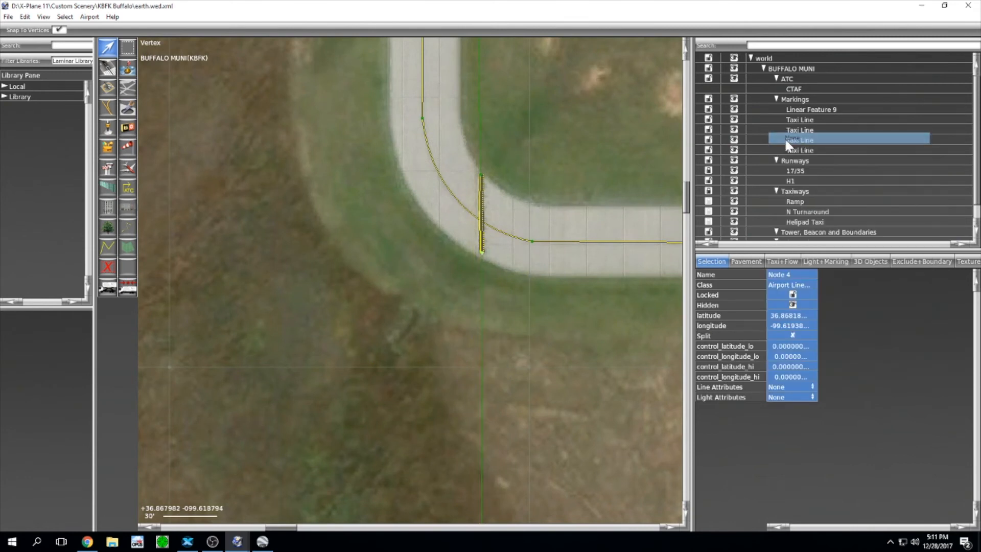
scroll(495, 193, "down", 3)
scroll(530, 204, "up", 3)
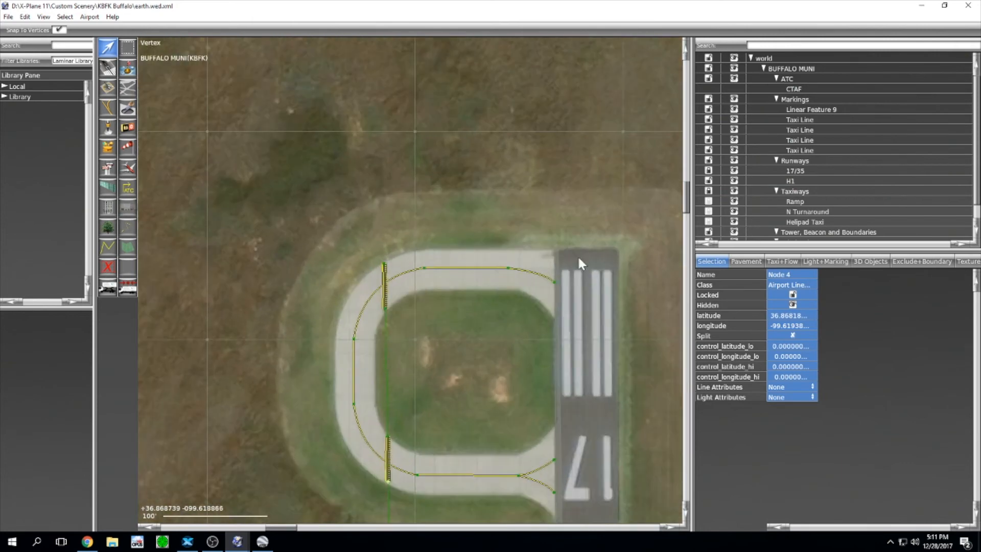
right_click_drag(444, 377, 483, 343)
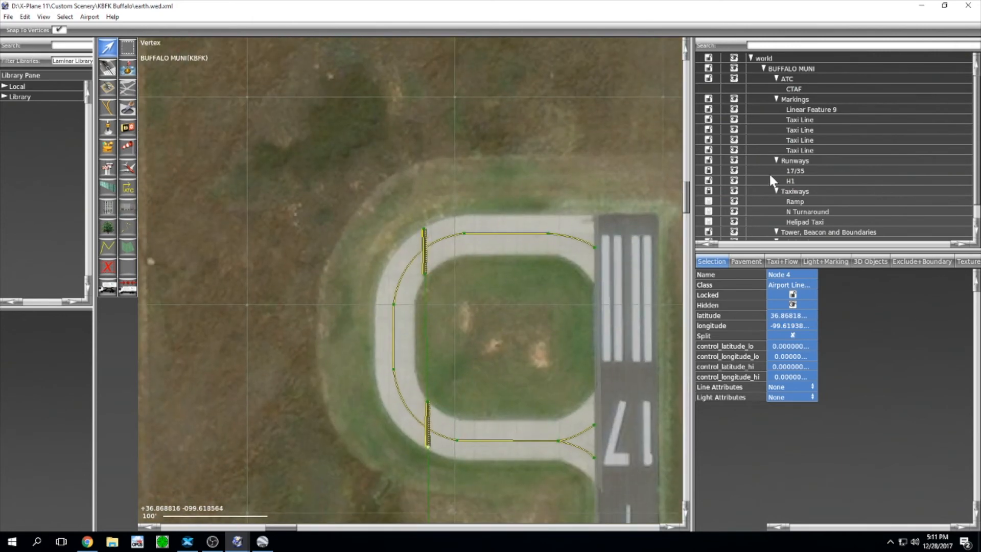
left_click(709, 192)
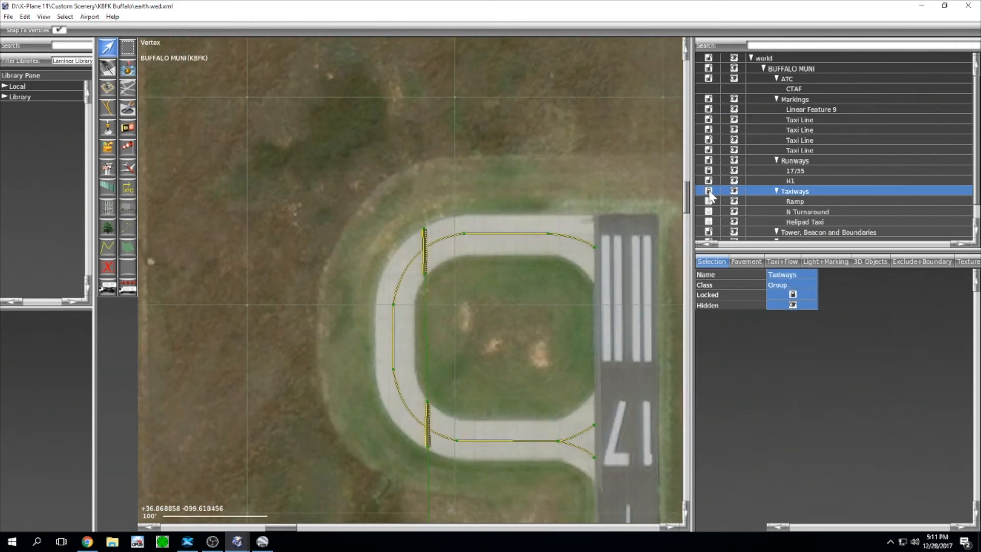
Step: Snap the turnaround hold line's end nodes onto the taxiway's edge
scroll(354, 287, "up", 5)
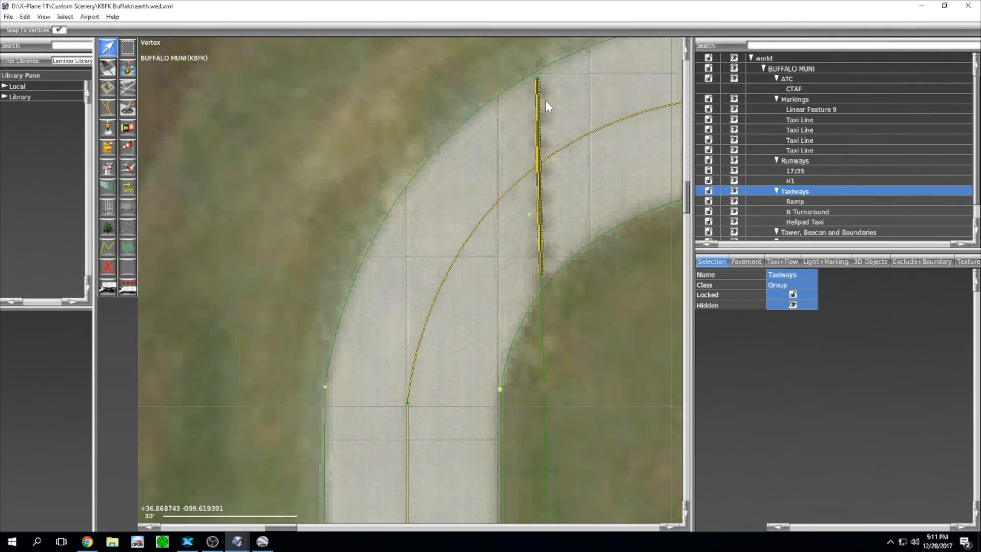
scroll(542, 84, "up", 2)
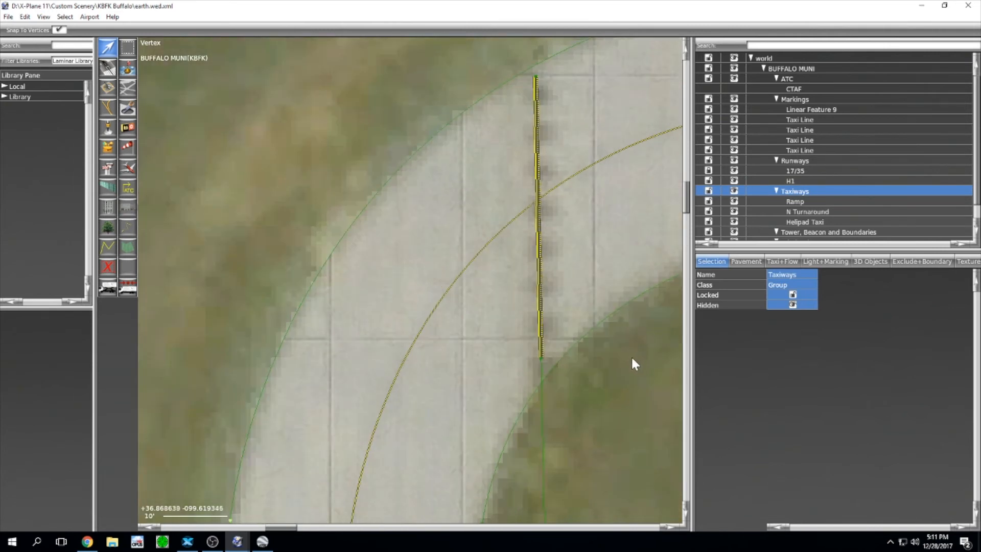
left_click(622, 367)
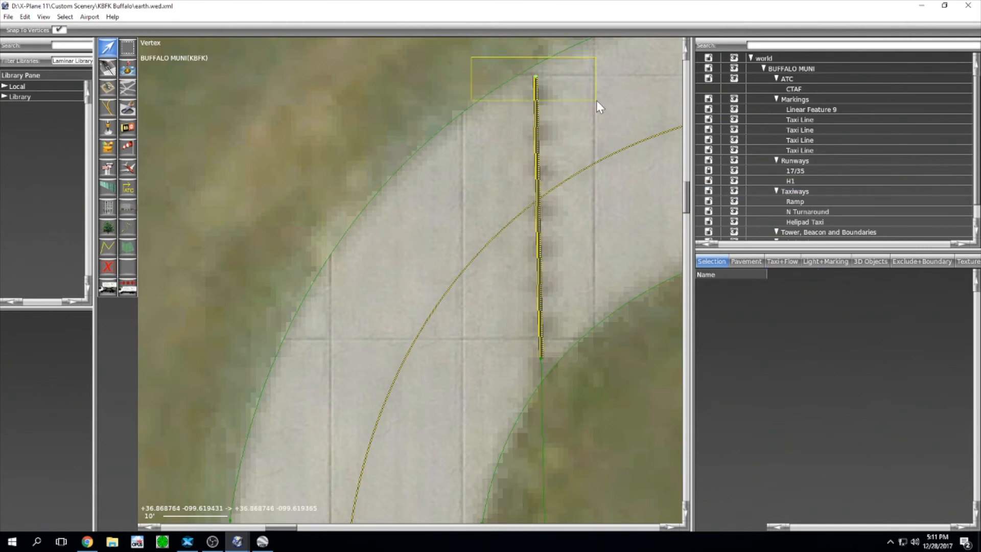
left_click(539, 78)
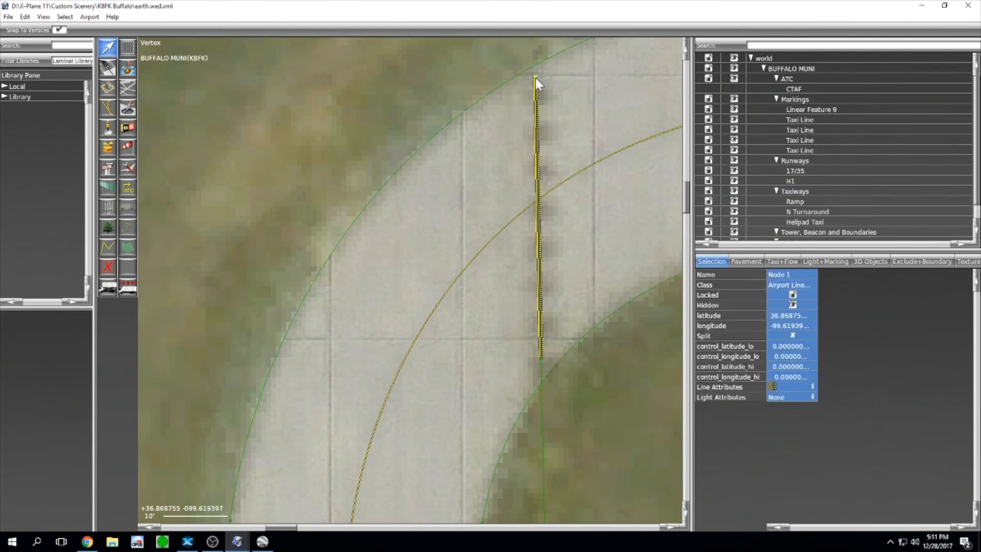
left_click_drag(535, 76, 536, 87)
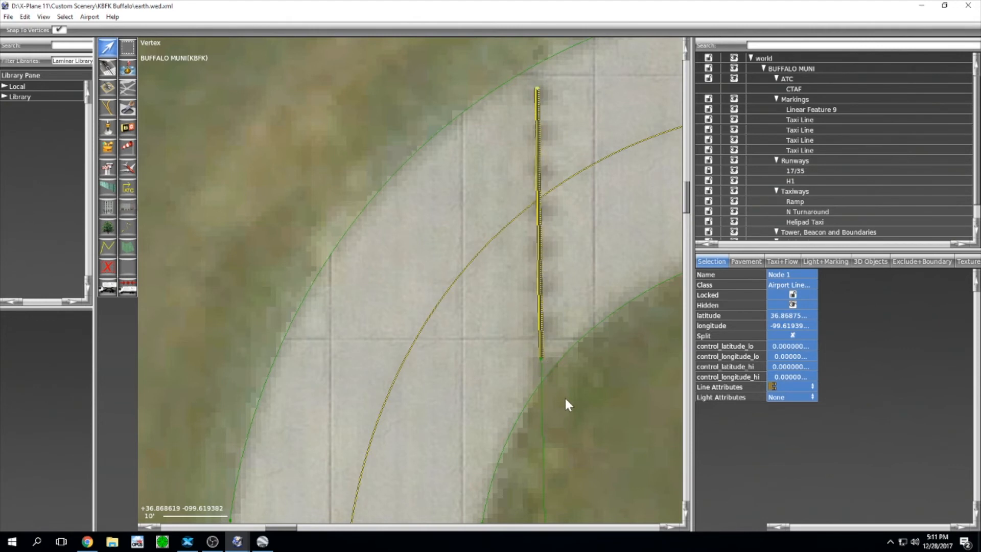
left_click_drag(565, 399, 541, 347)
scroll(540, 352, "down", 4)
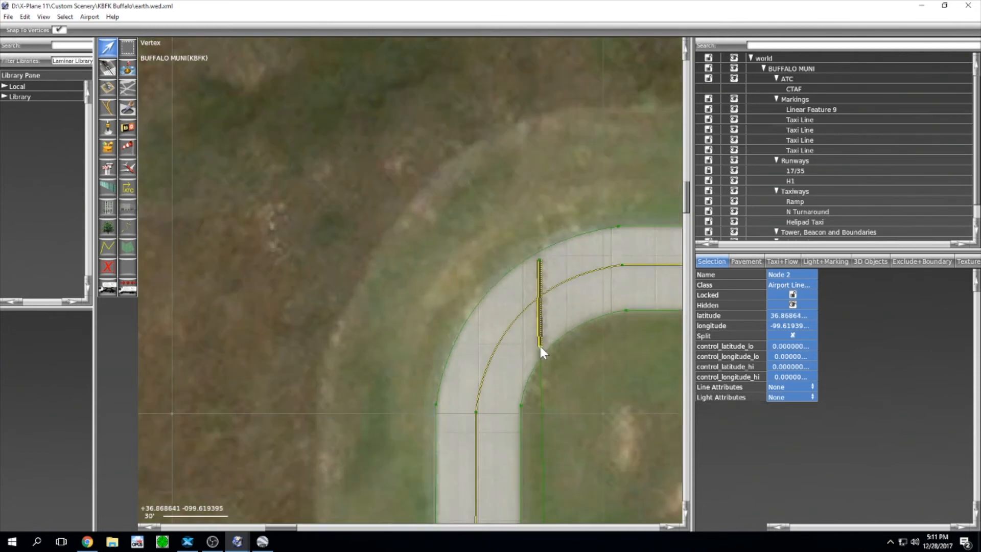
scroll(584, 278, "up", 5)
scroll(542, 233, "up", 3)
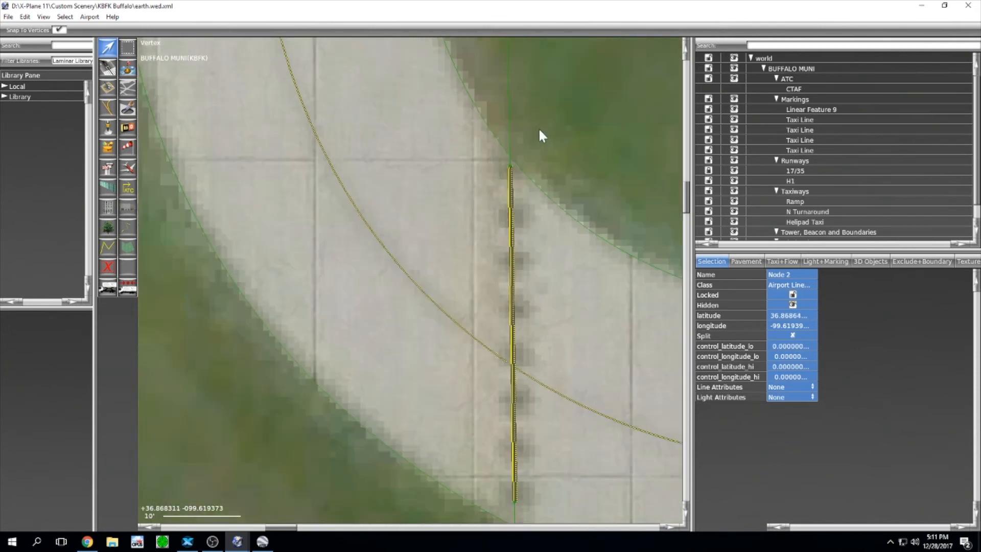
left_click_drag(540, 136, 509, 184)
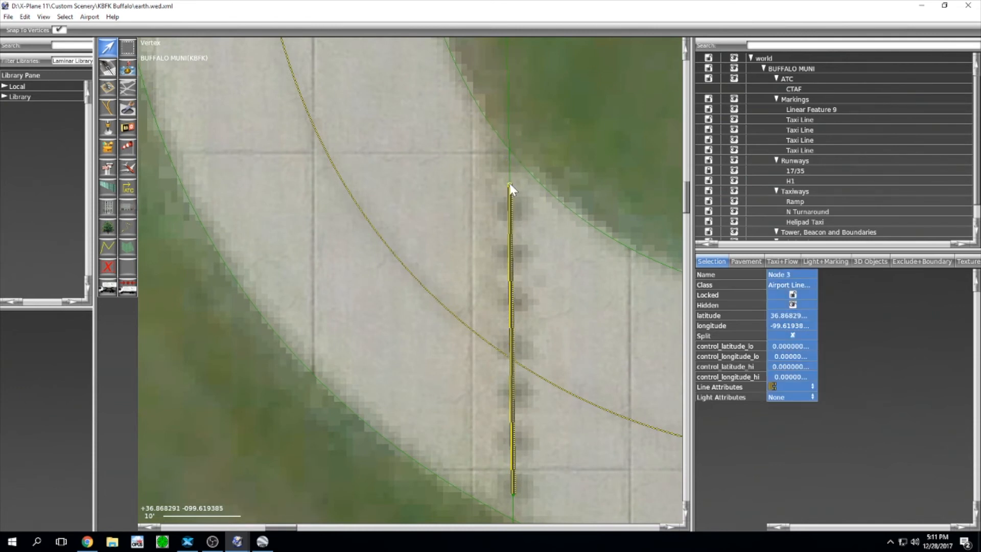
left_click(477, 527)
Step: Move north to the ramp connector and undo an accidental change to the taxiway edge
scroll(458, 284, "down", 7)
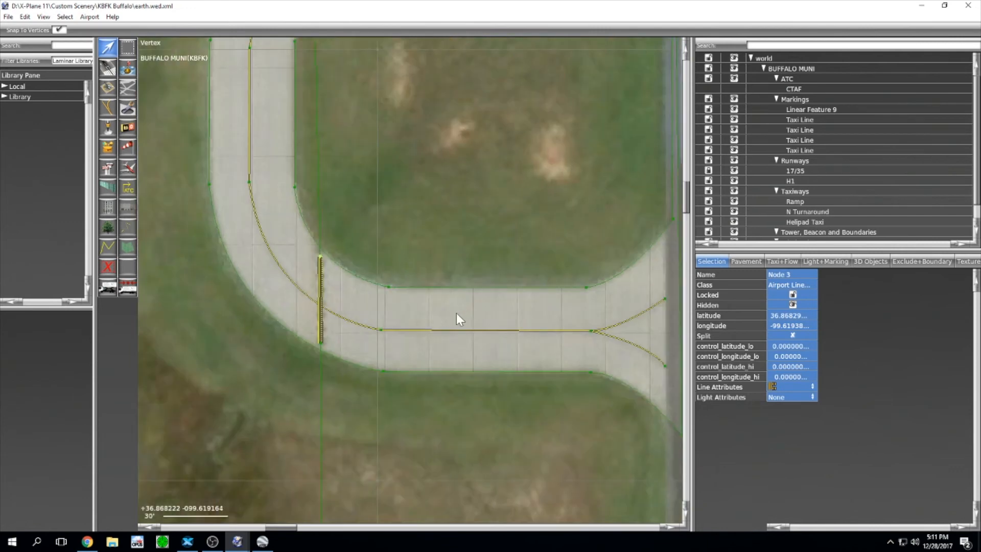
scroll(354, 387, "up", 5)
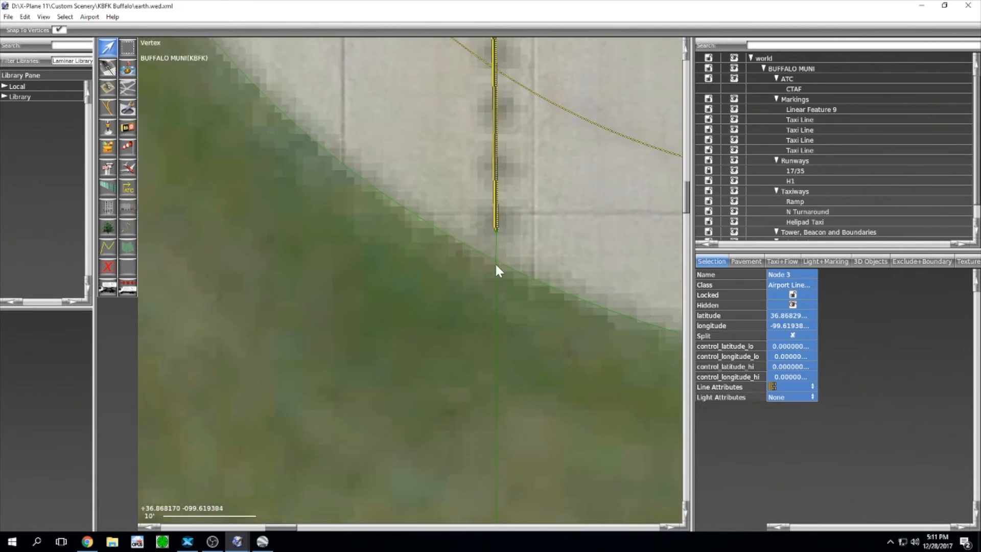
scroll(495, 338, "down", 12)
right_click_drag(510, 444, 506, 230)
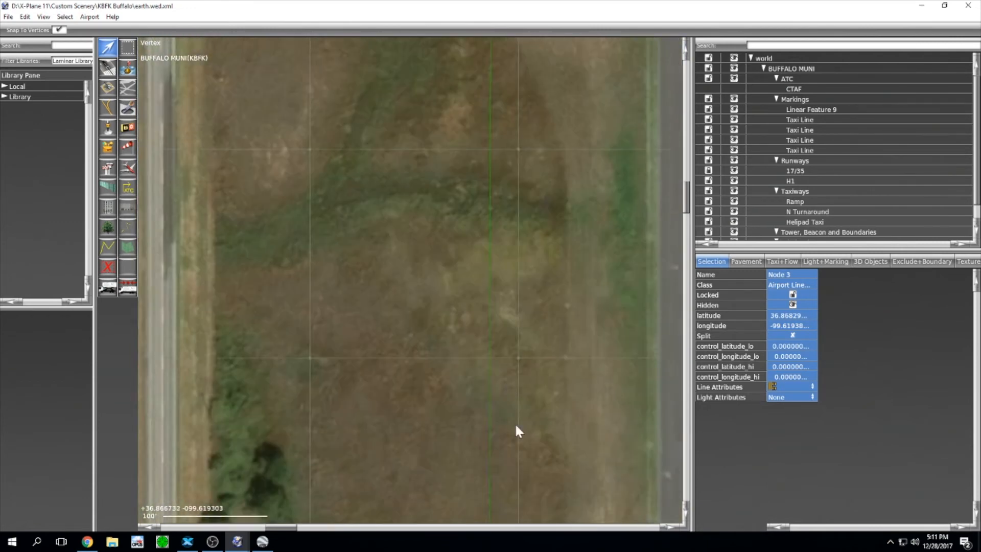
right_click_drag(505, 511, 558, 176)
right_click_drag(522, 478, 521, 154)
right_click_drag(526, 421, 503, 232)
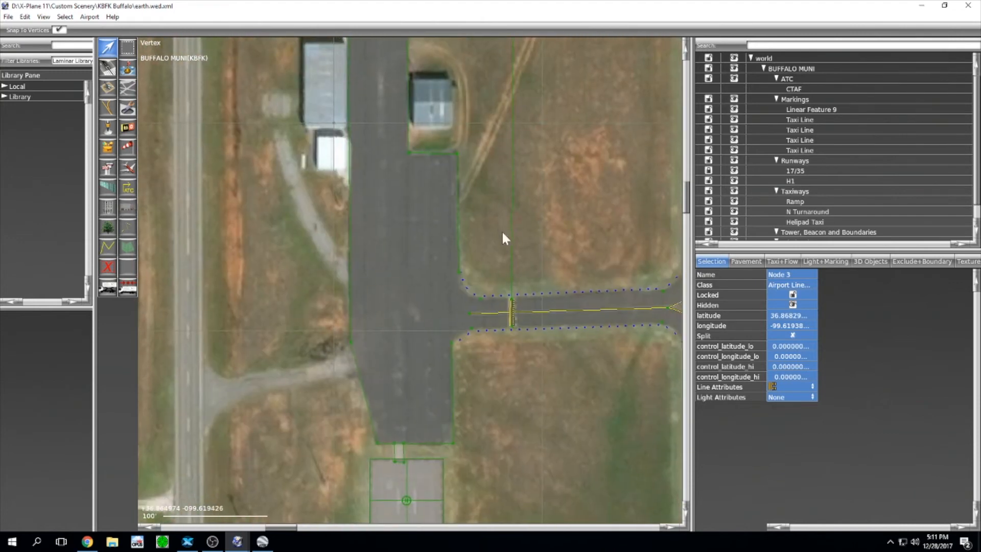
scroll(513, 311, "up", 10)
right_click_drag(510, 344, 477, 117)
scroll(505, 244, "up", 2)
scroll(489, 216, "down", 3)
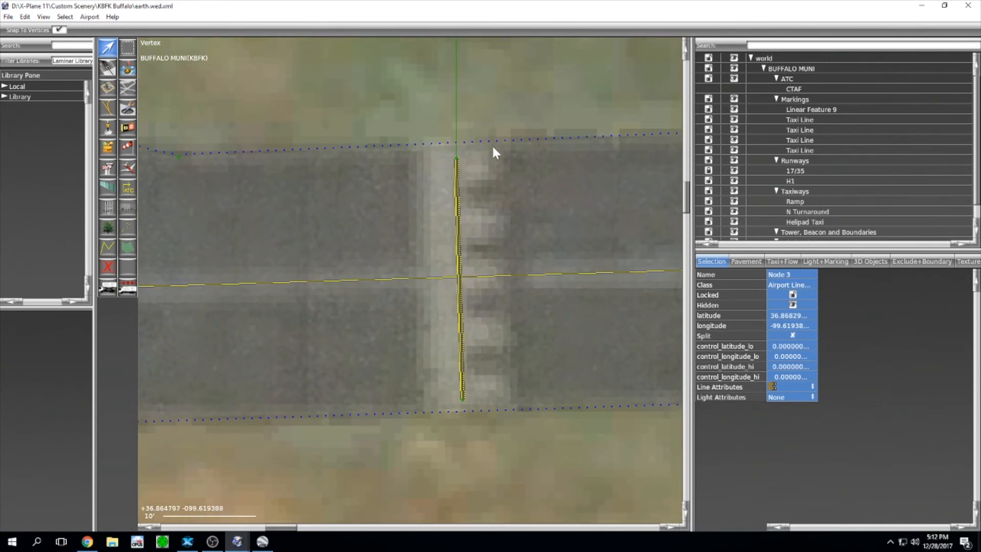
scroll(455, 149, "up", 3)
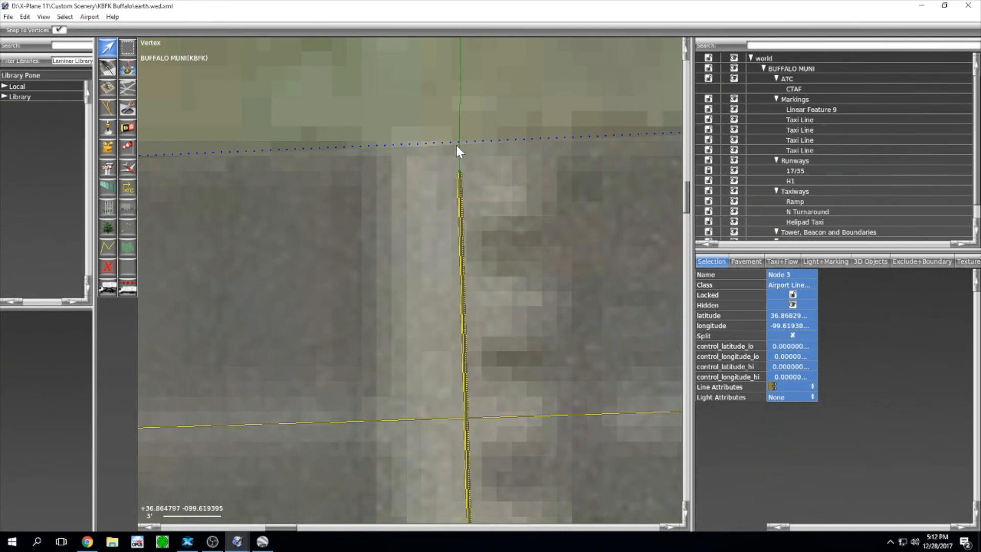
left_click(456, 146)
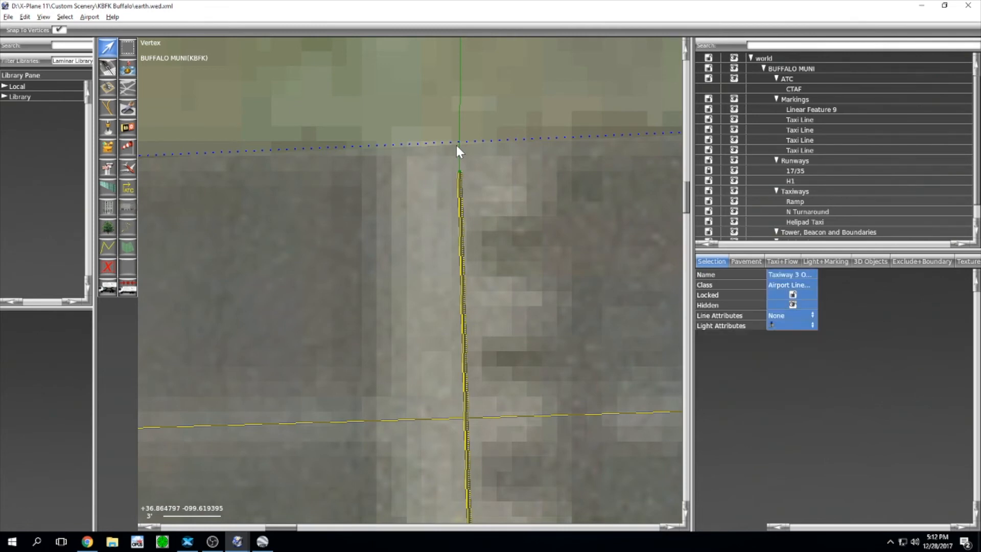
left_click(456, 146, "alt")
scroll(544, 143, "down", 3)
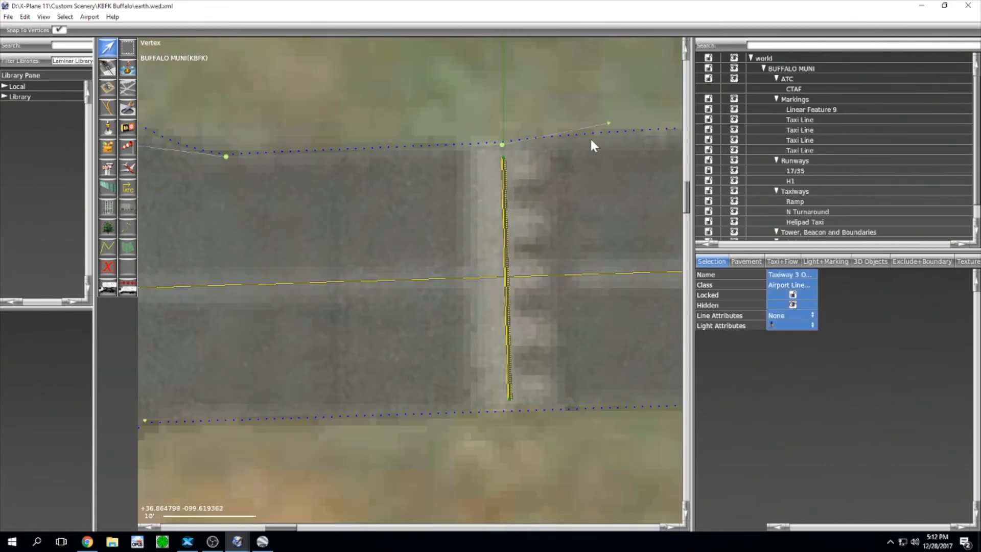
left_click(607, 123, "alt")
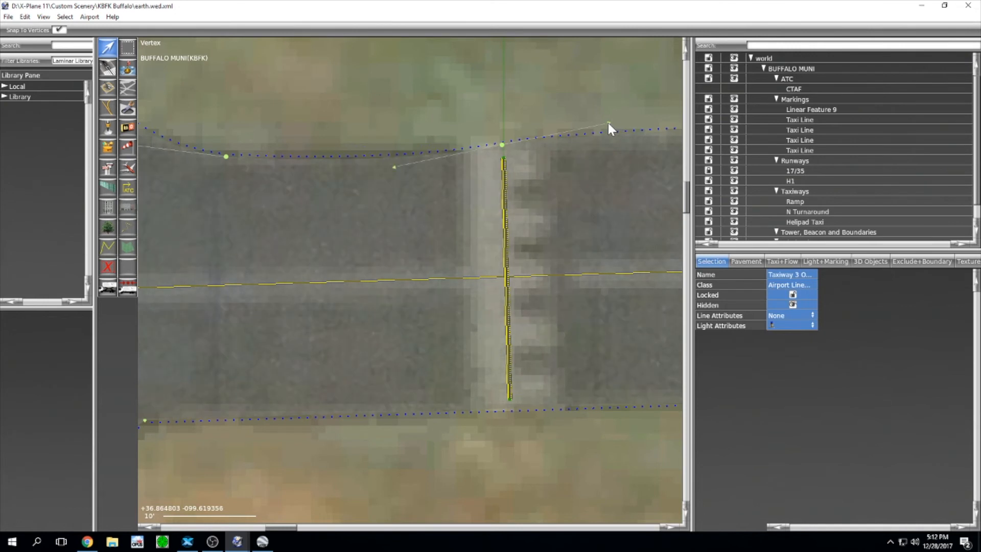
key("ctrl+z")
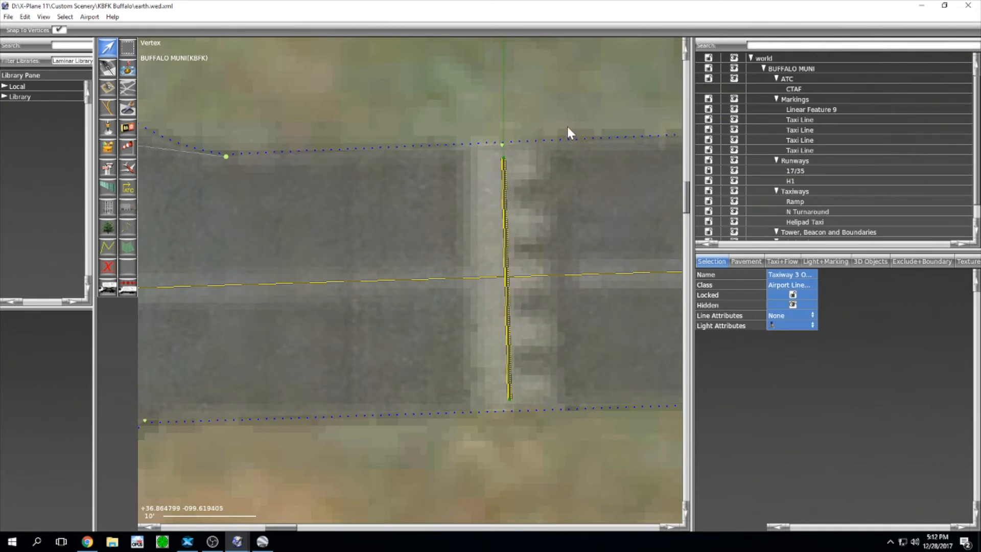
Step: Drag the connector hold line's bottom and top ends onto the taxiway edges
right_click_drag(535, 388, 530, 329)
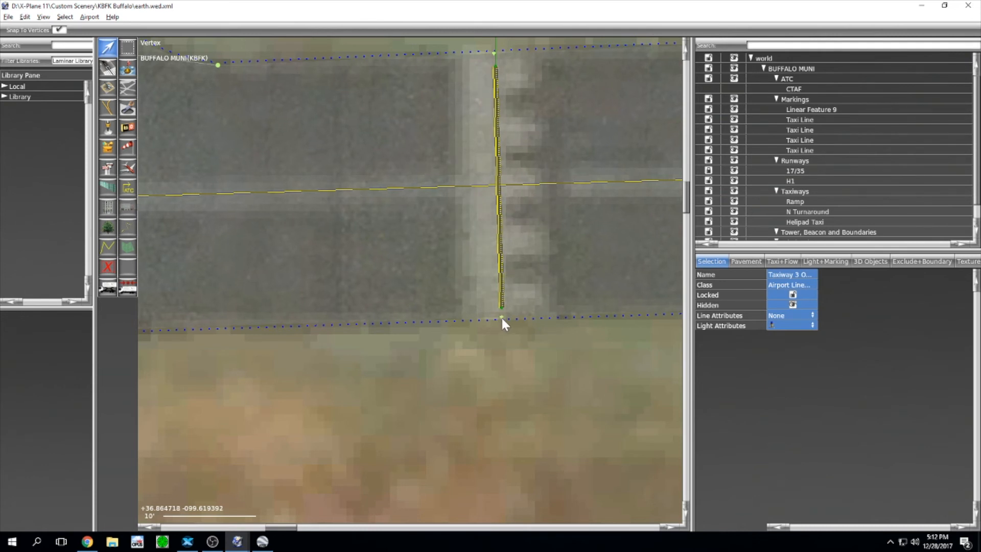
left_click(537, 399)
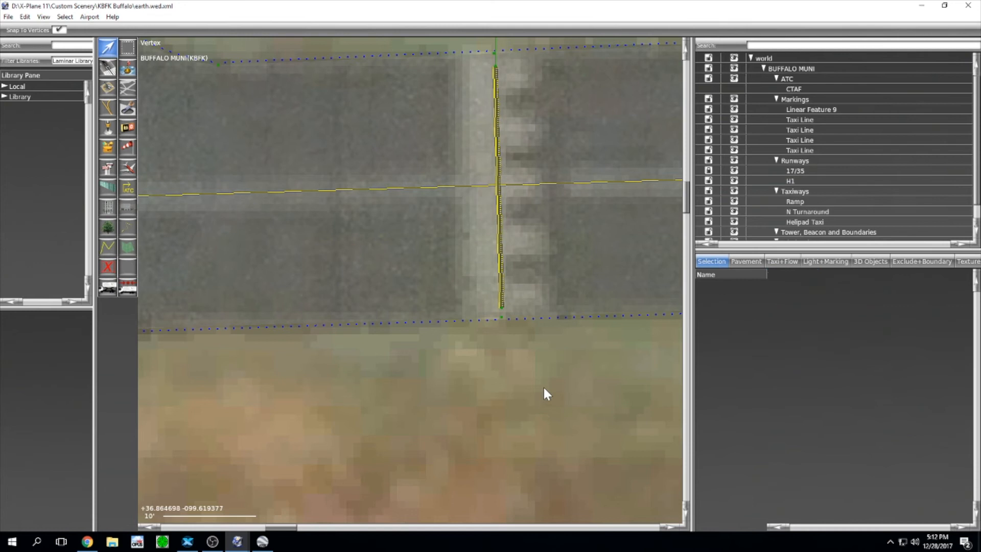
left_click(501, 306)
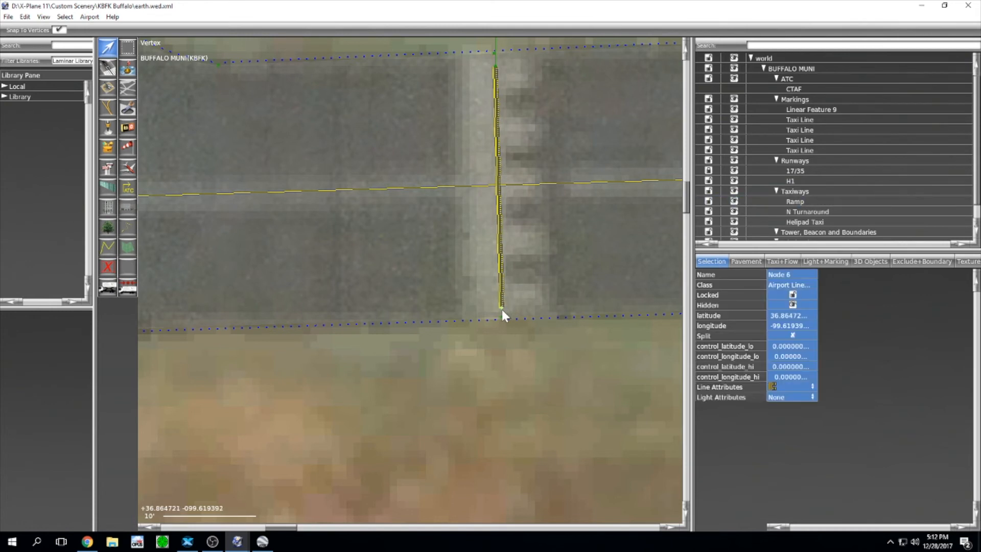
left_click_drag(503, 308, 502, 318)
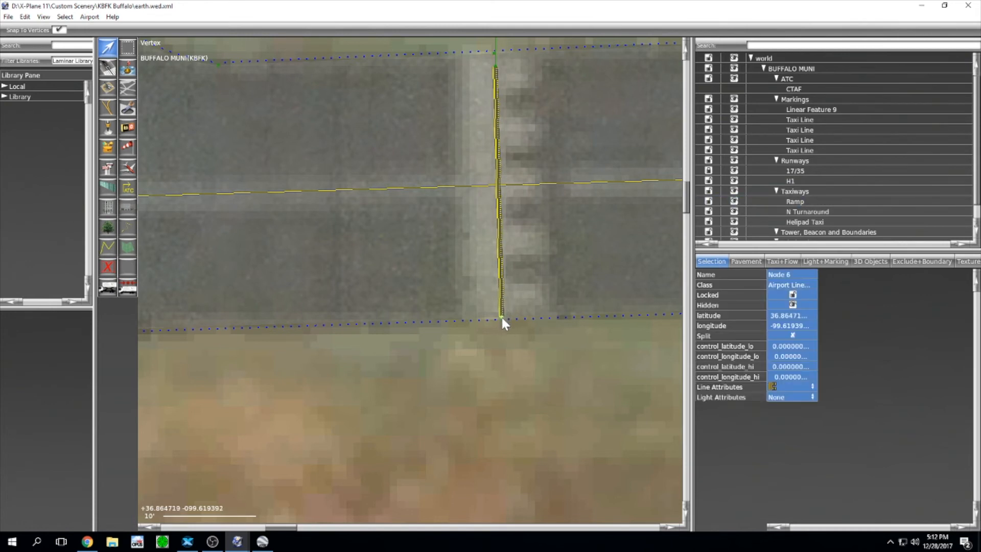
left_click(494, 67)
left_click_drag(495, 66, 493, 54)
scroll(508, 131, "down", 3)
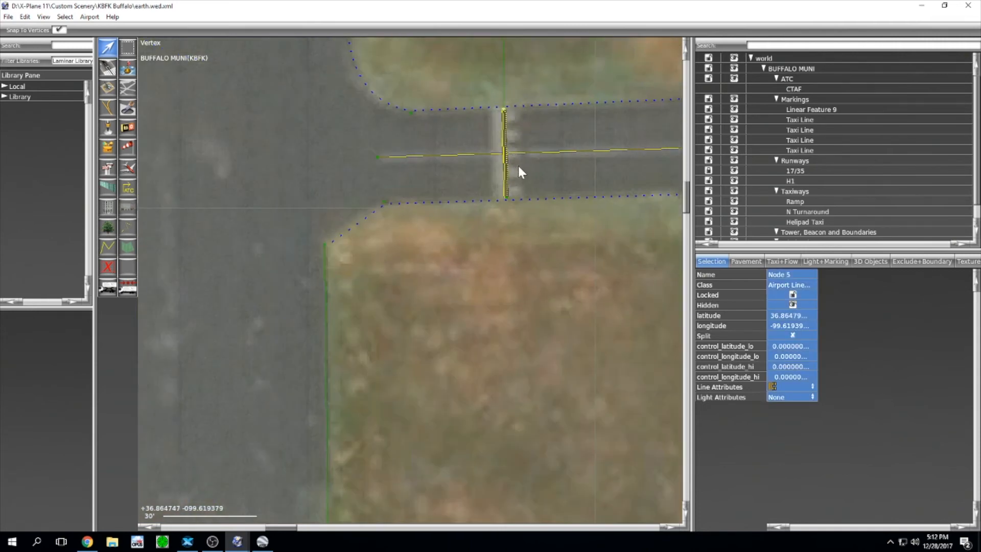
scroll(533, 210, "down", 5)
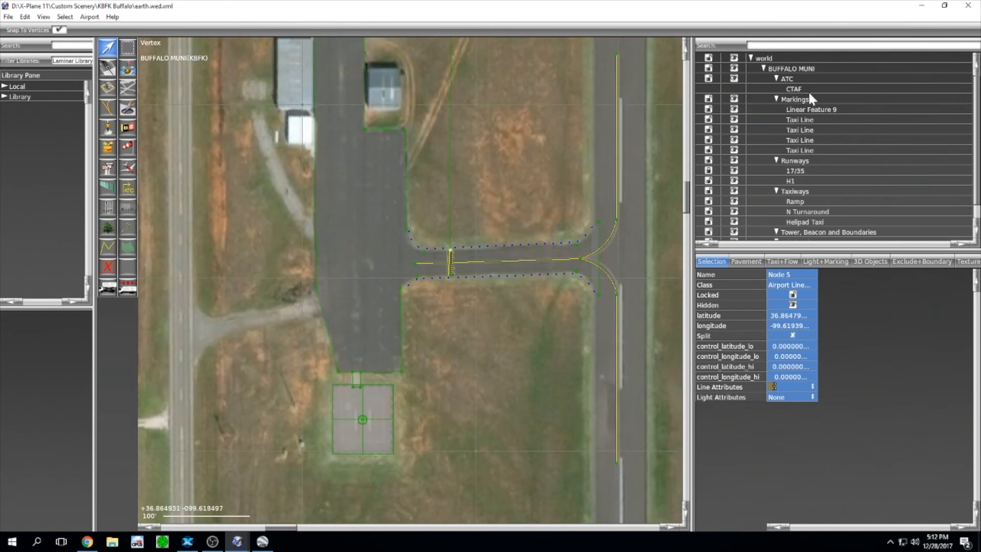
Step: Rename Linear Feature 9 to 'Rwy Hold'
left_click(815, 110)
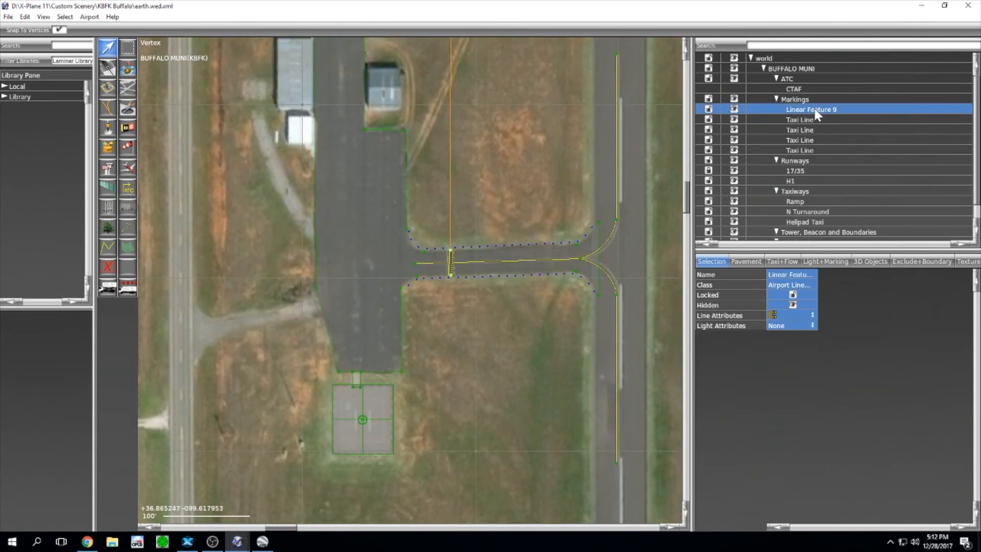
left_click(780, 276)
type("Rwy Hold")
key("Return")
Step: Zoom out to frame the whole airport, then bring up the SkyVector chart in Chrome
scroll(484, 171, "down", 3)
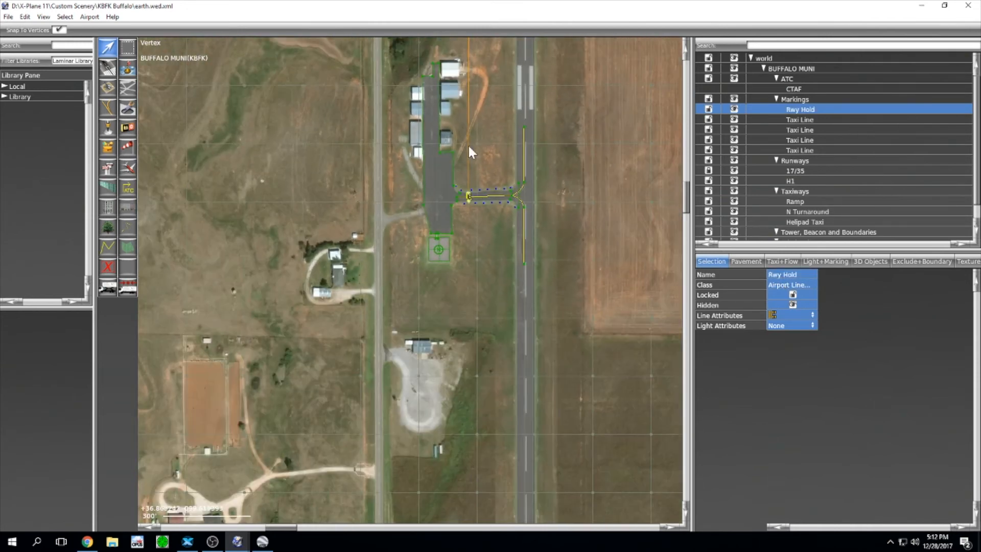
scroll(468, 146, "down", 1)
right_click_drag(512, 106, 495, 160)
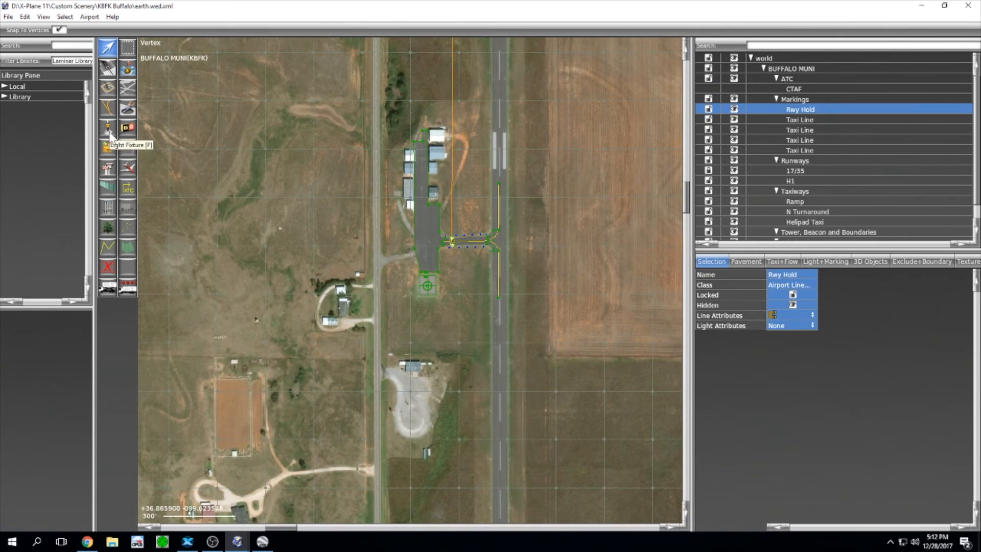
scroll(479, 252, "down", 5)
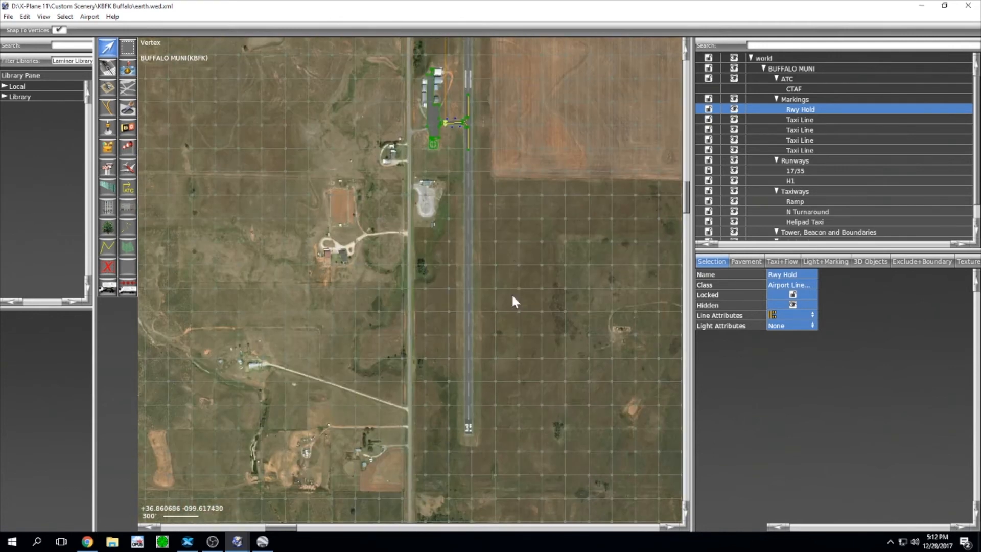
right_click_drag(513, 295, 509, 286)
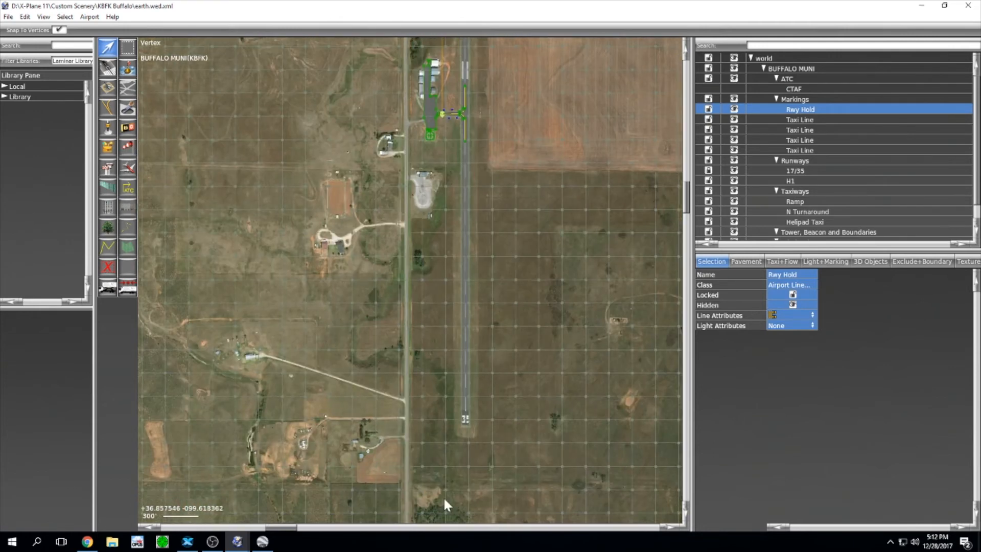
left_click(95, 544)
left_click(550, 18)
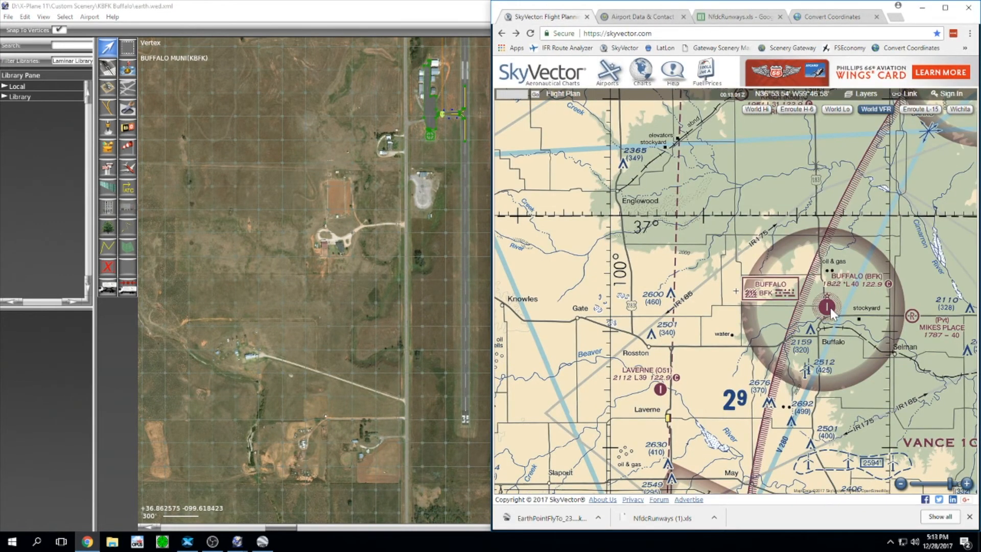
Step: Go from the chart's Buffalo symbol to the Buffalo Municipal Airport page and its Runway 17/35 details
left_click(831, 312)
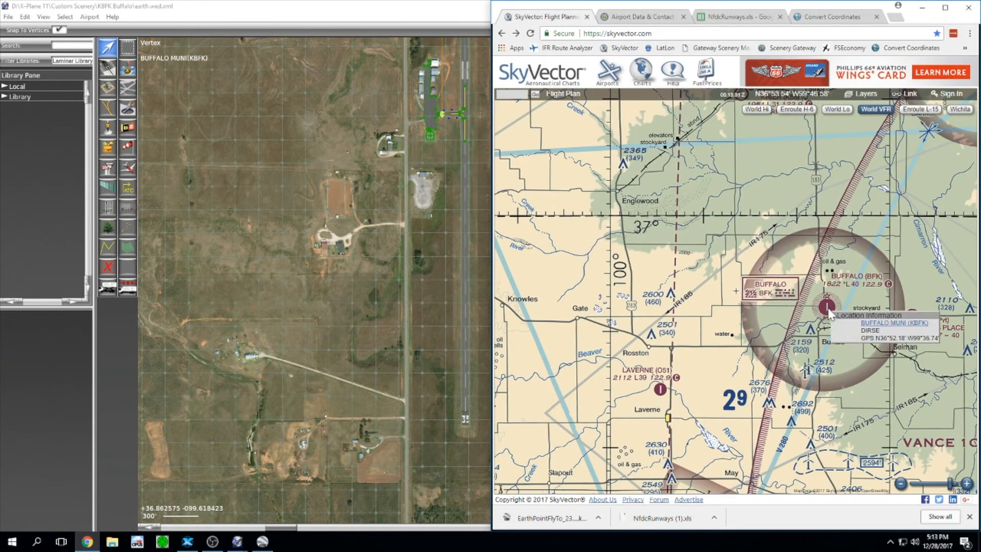
left_click(873, 324)
scroll(873, 326, "down", 6)
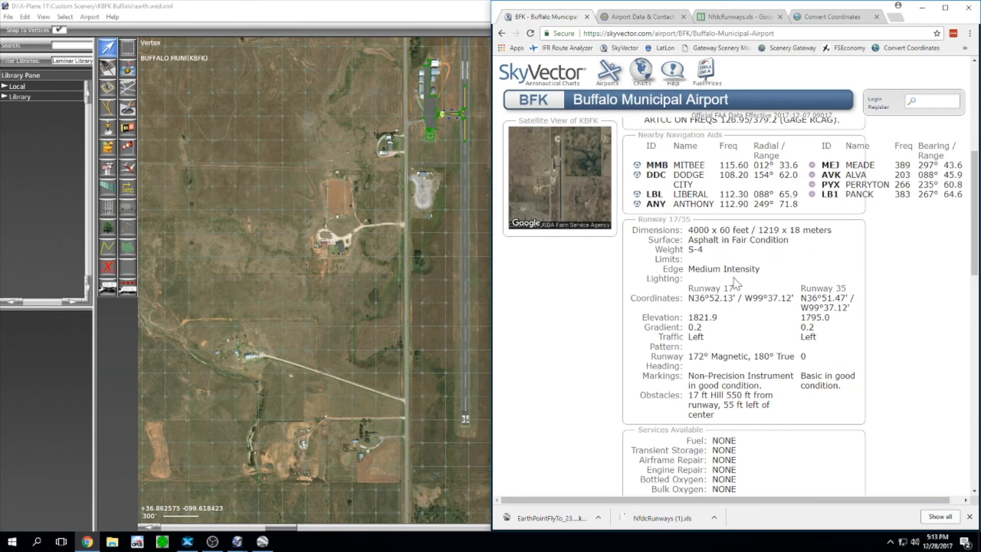
left_click(391, 27)
left_click(791, 172)
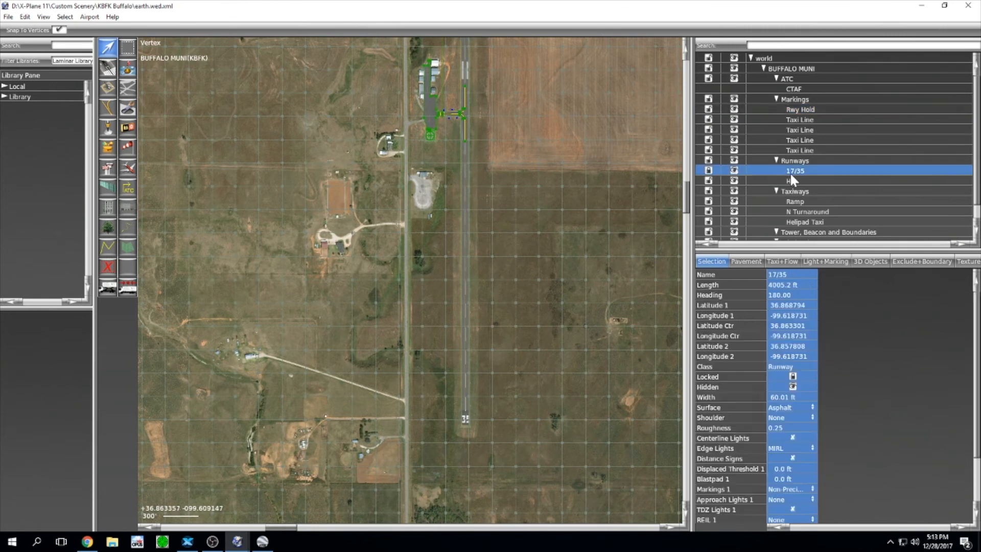
scroll(827, 368, "down", 3)
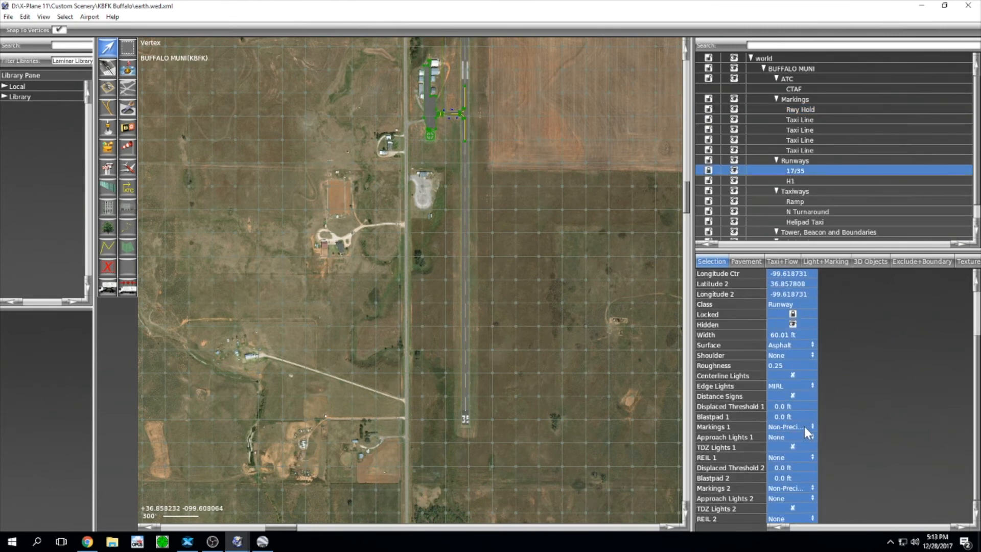
left_click(88, 542)
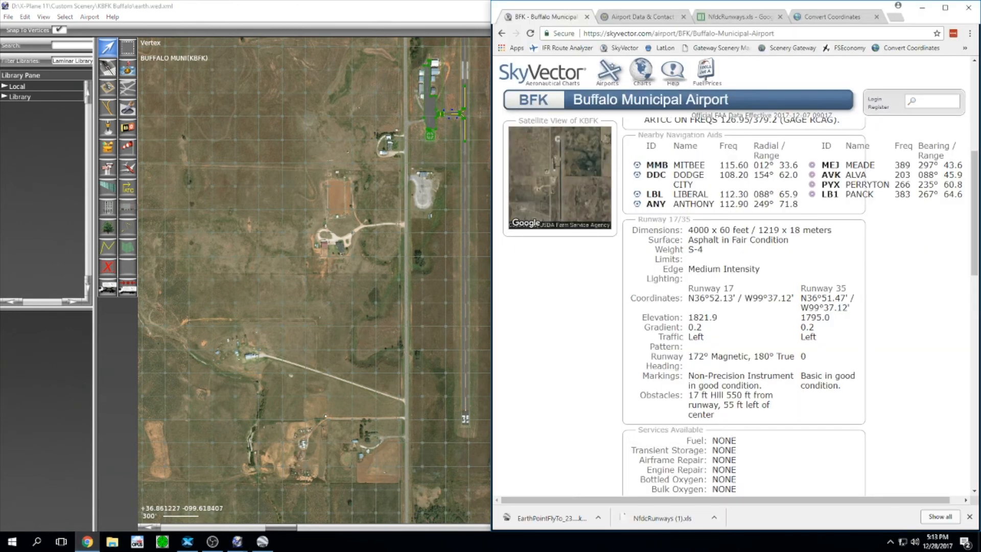
Step: Highlight the clear-green beacon and lighted wind indicator entries, then return to WED
scroll(723, 271, "down", 2)
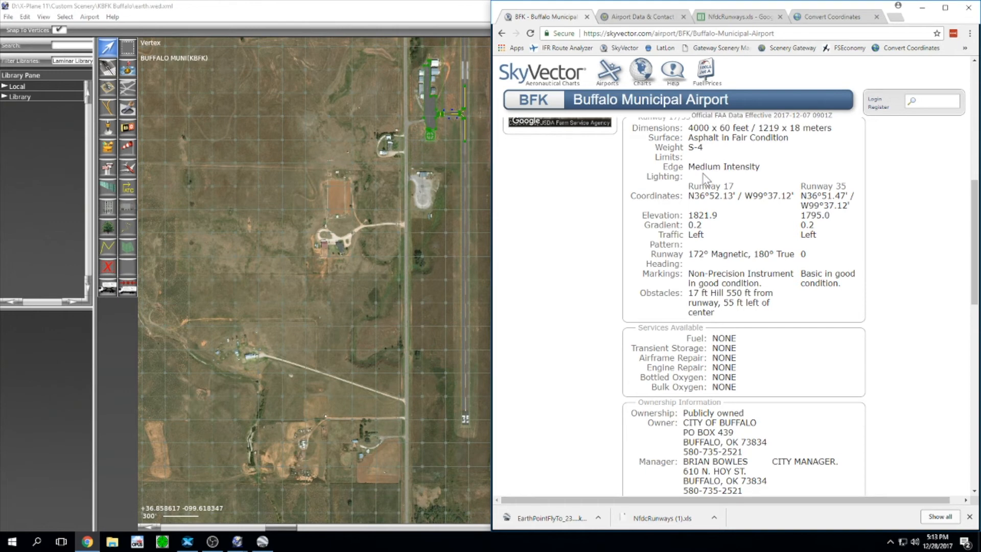
scroll(734, 294, "up", 8)
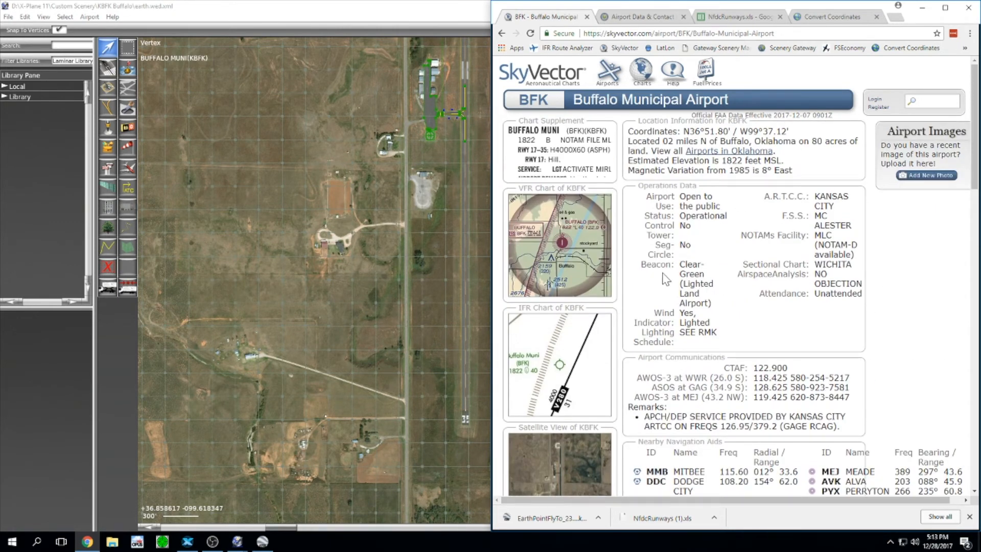
left_click_drag(640, 264, 708, 304)
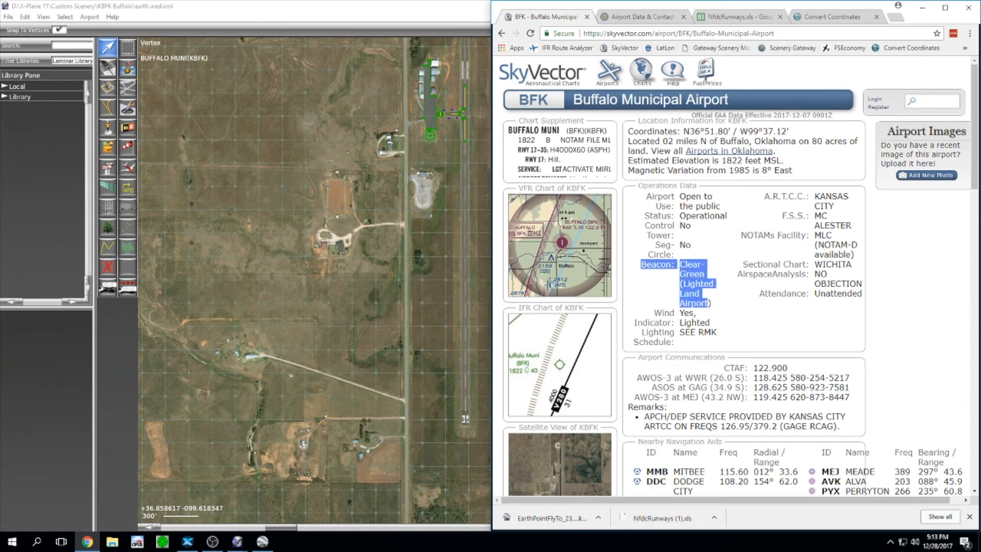
left_click(721, 267)
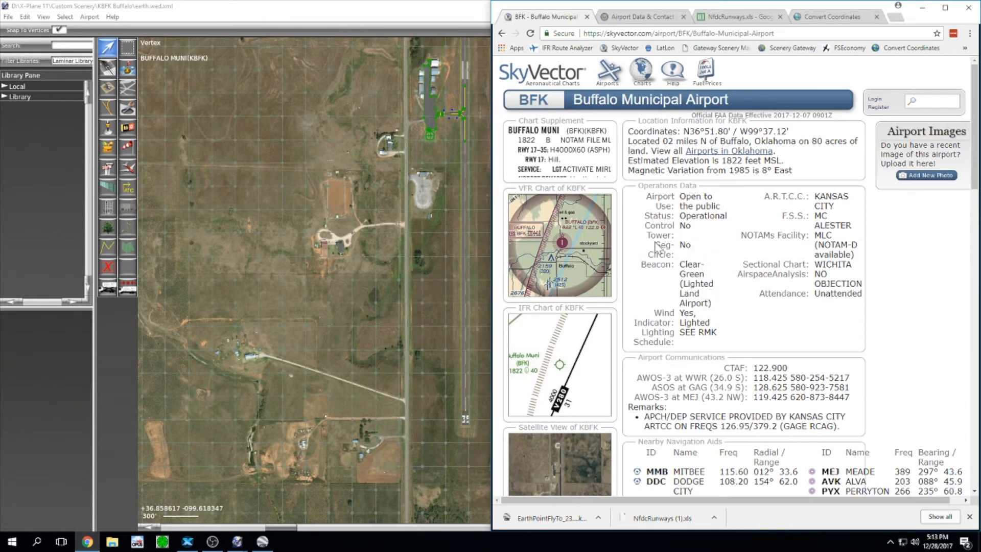
left_click_drag(654, 313, 710, 323)
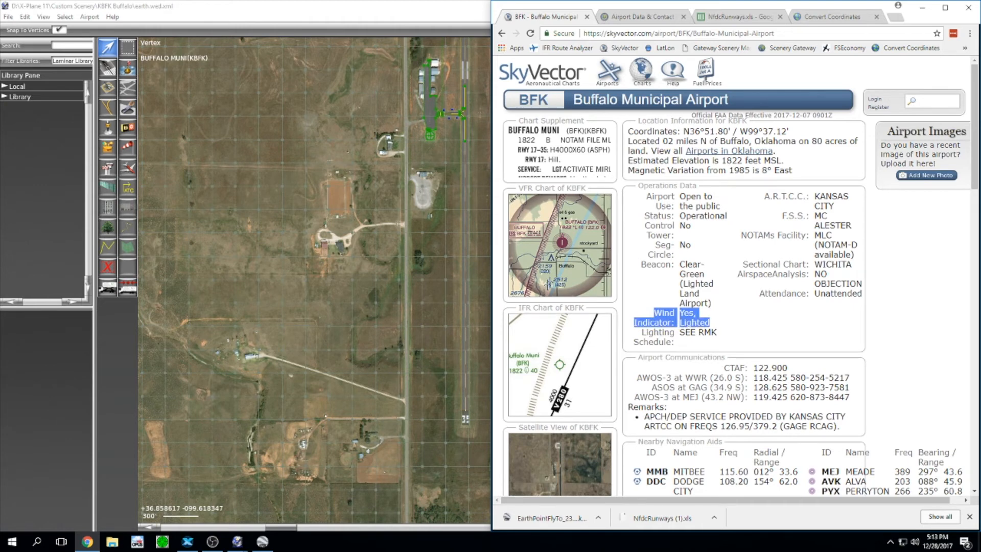
left_click(723, 317)
left_click(376, 19)
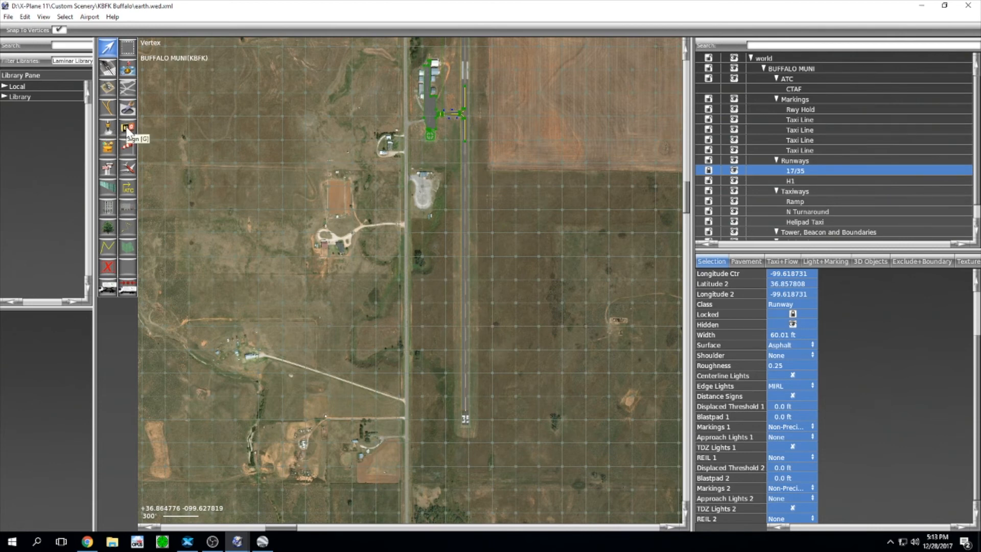
Step: Place an airport beacon west of the hangars, then undo the misplaced beacon
left_click(108, 149)
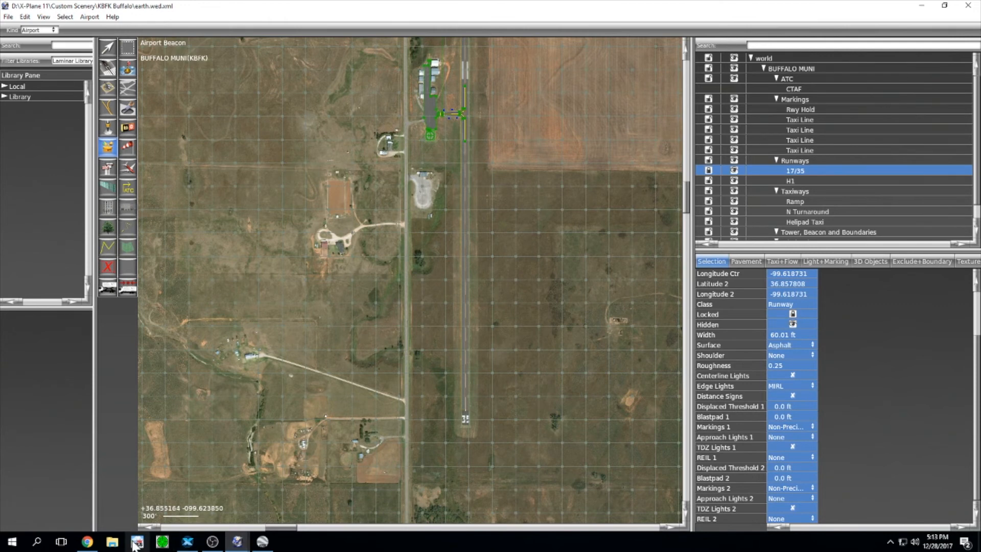
left_click(88, 542)
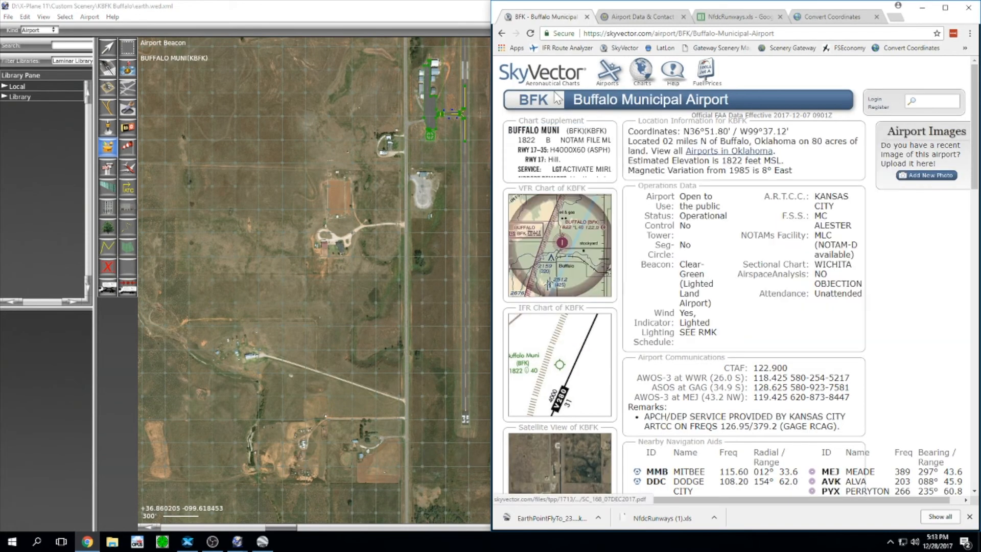
mouse_move(541, 141)
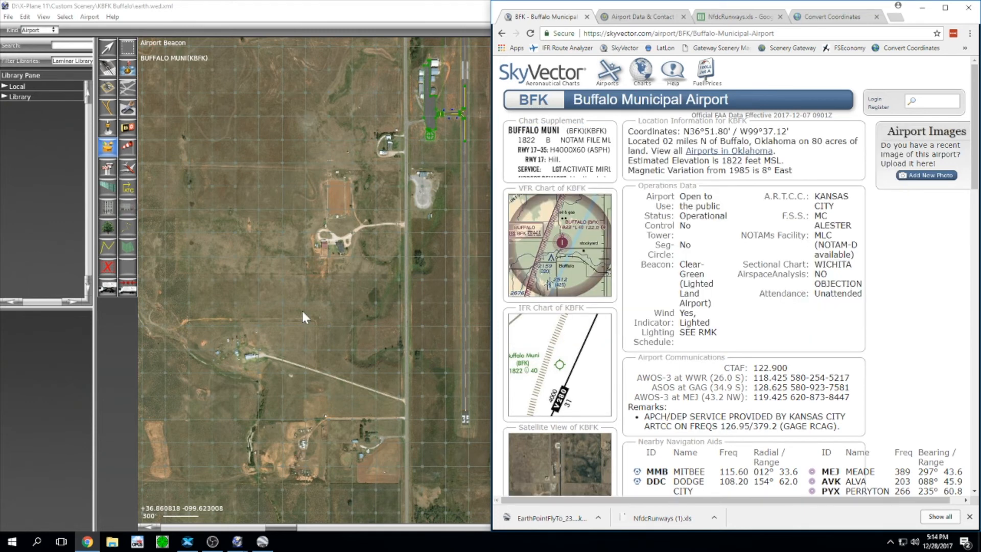
scroll(374, 181, "down", 1)
left_click(369, 92)
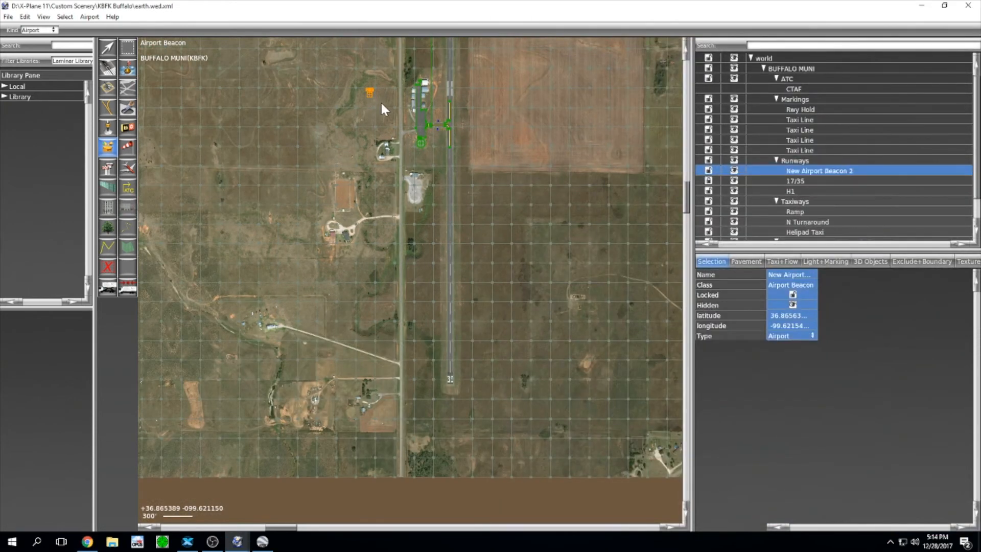
key("ctrl+z")
Step: Frame the map around the helipad and bring up Google Earth Pro's imagery
scroll(410, 130, "up", 8)
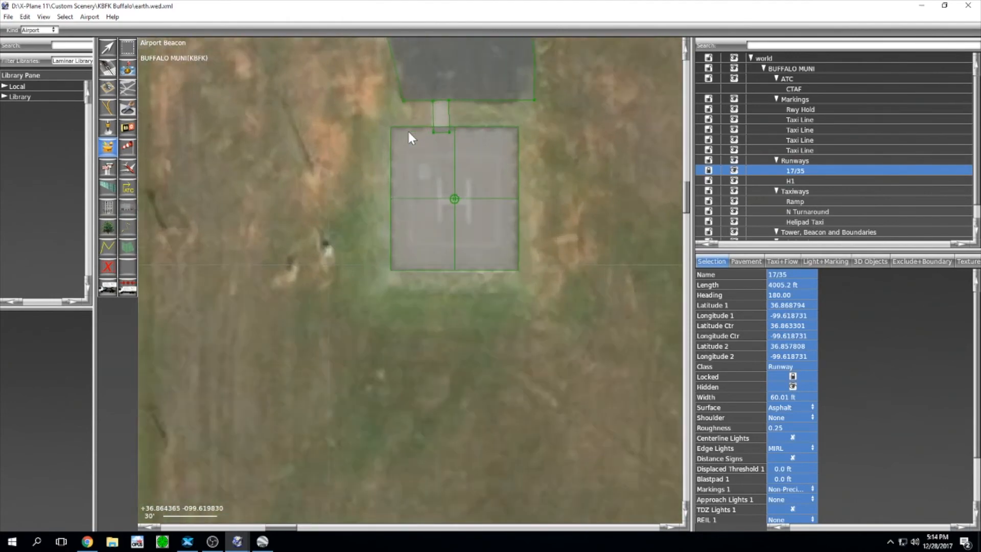
scroll(406, 130, "up", 1)
right_click_drag(343, 121, 423, 270)
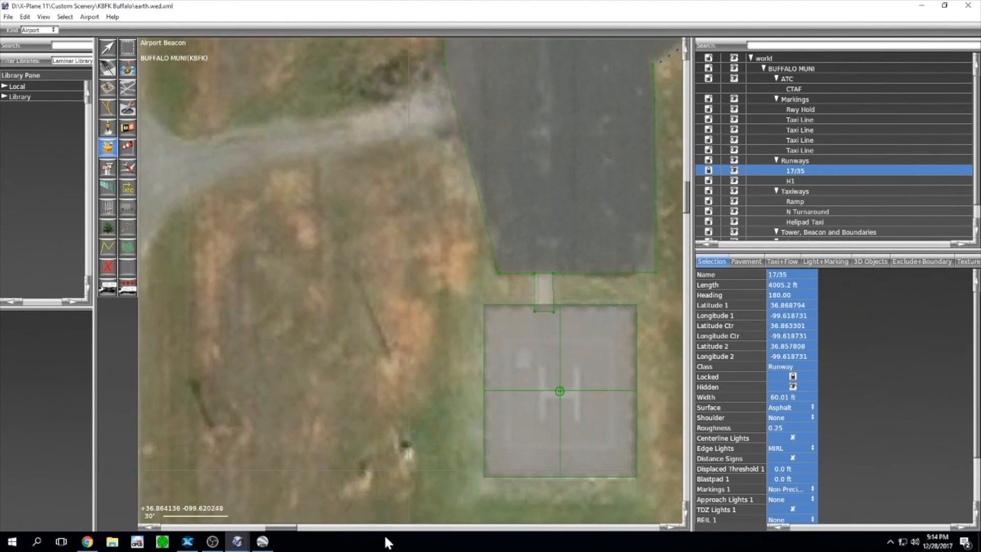
scroll(423, 269, "down", 1)
scroll(383, 312, "down", 2)
left_click(262, 541)
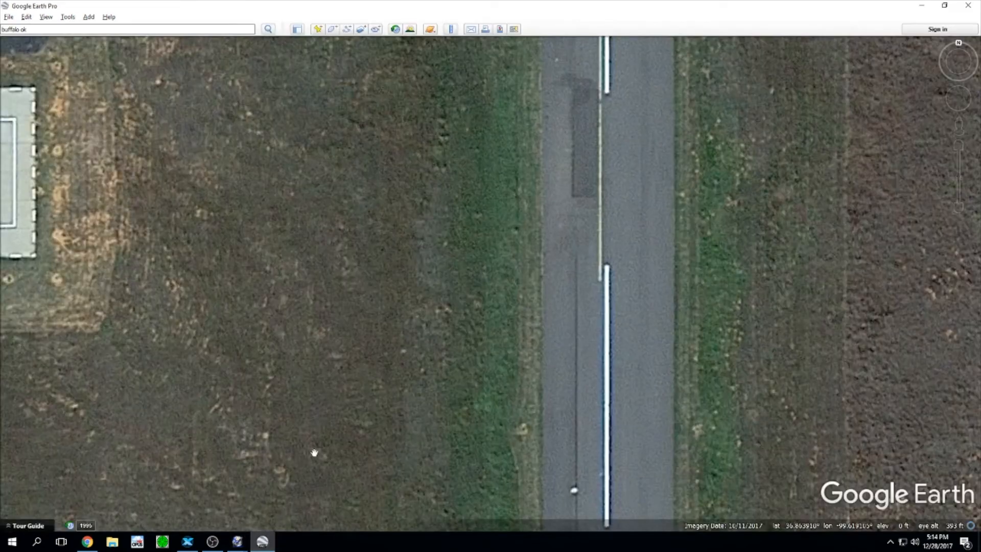
Step: Zoom Google Earth's imagery in on the helipad surroundings
scroll(461, 339, "down", 5)
left_click_drag(361, 311, 552, 296)
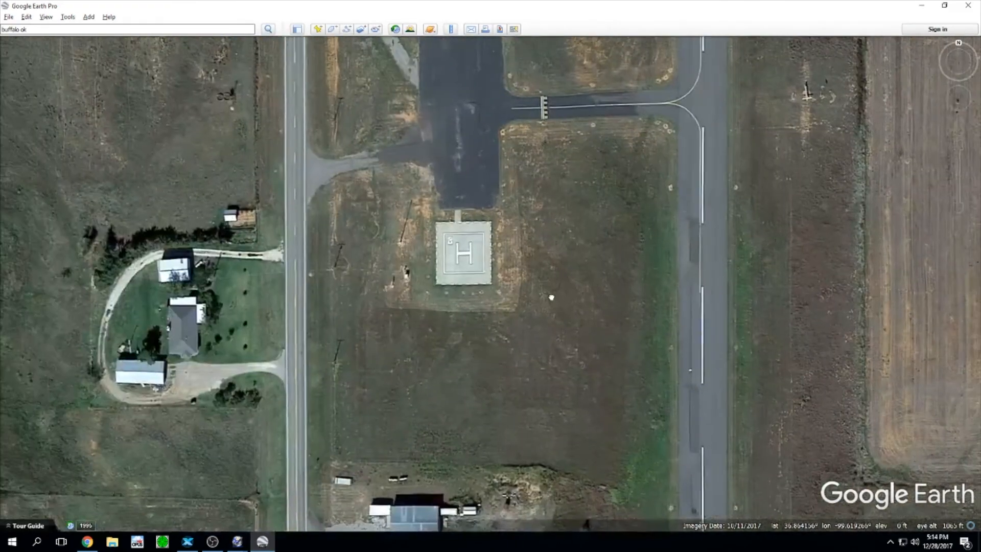
scroll(463, 273, "up", 1)
scroll(449, 268, "up", 3)
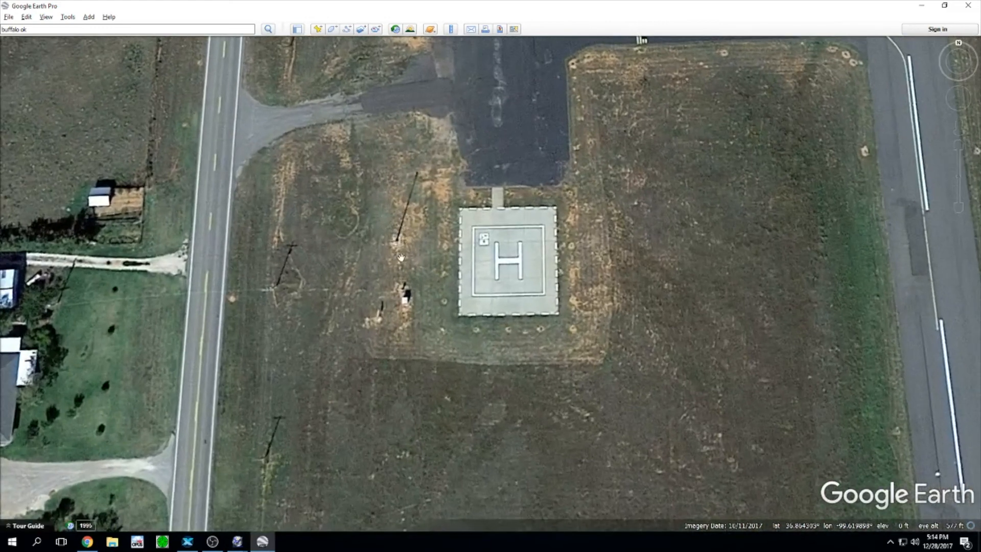
scroll(411, 258, "up", 2)
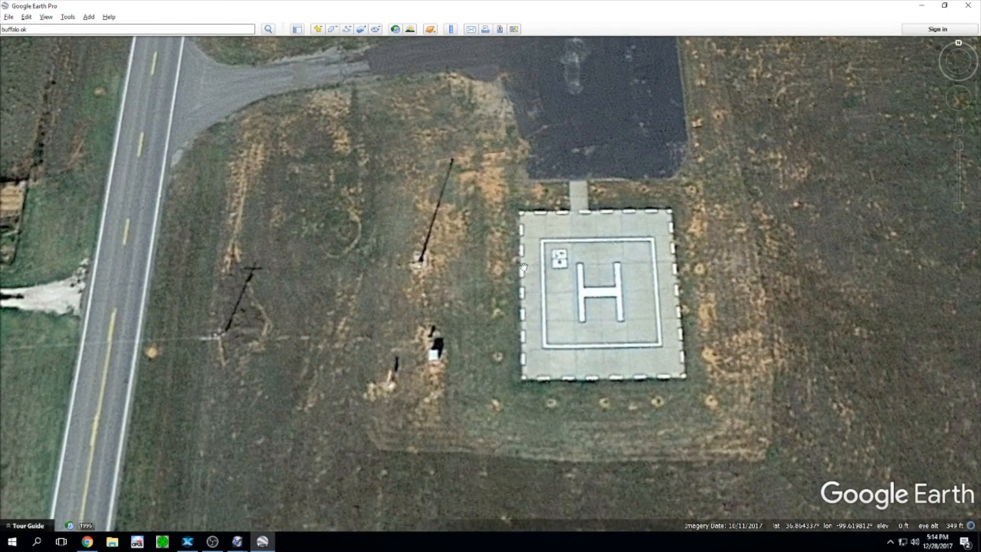
Step: Back in WED, place an airport beacon in the grass west of the helipad
key("alt+Tab")
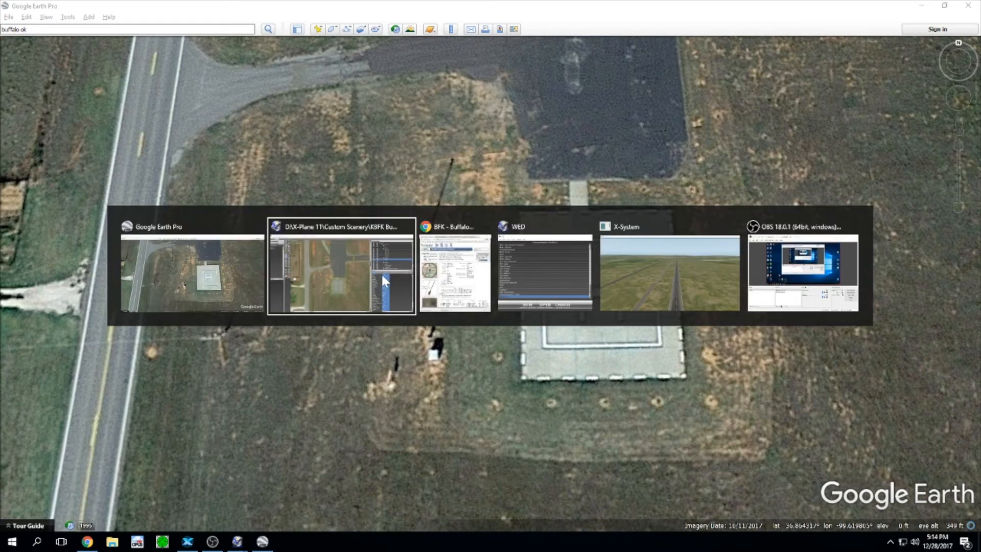
left_click(335, 272)
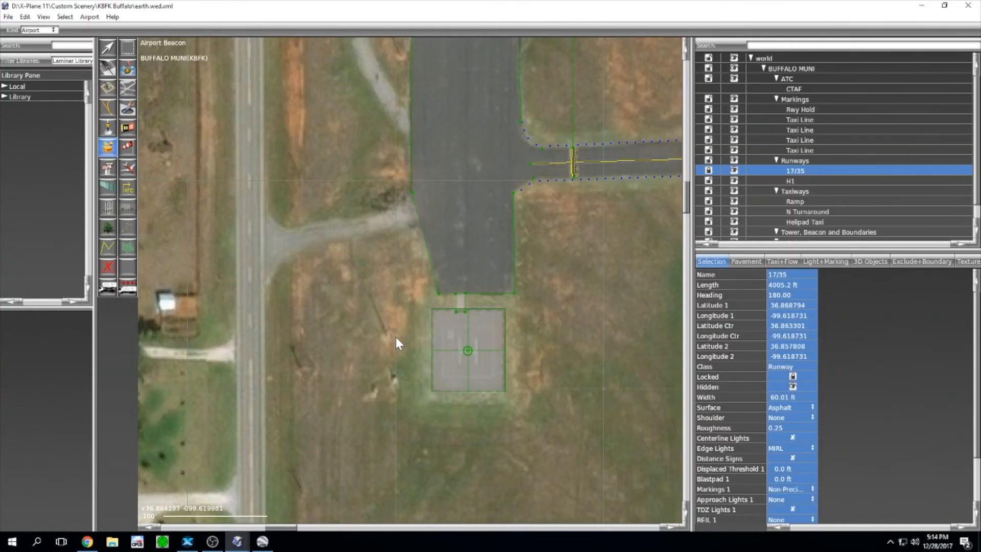
scroll(385, 336, "up", 2)
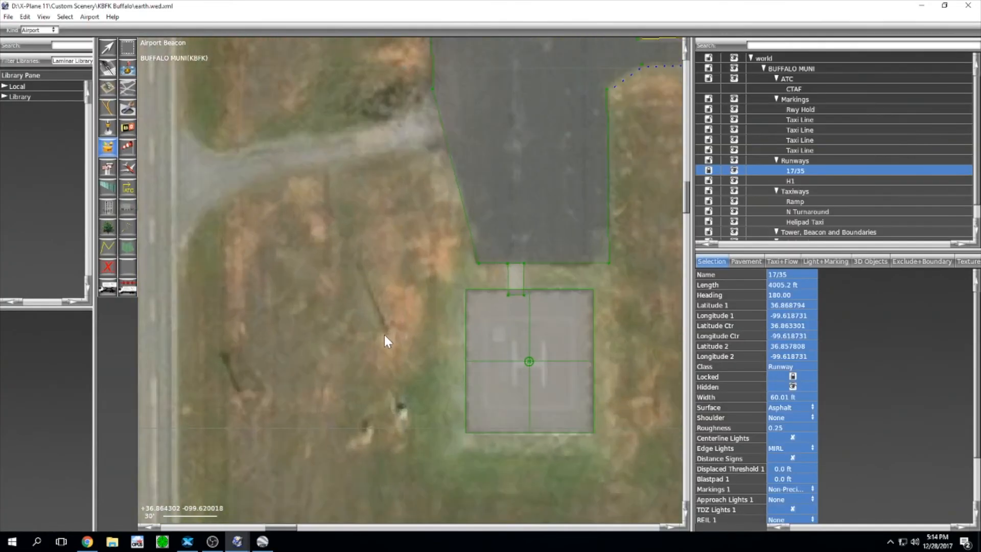
left_click(386, 333)
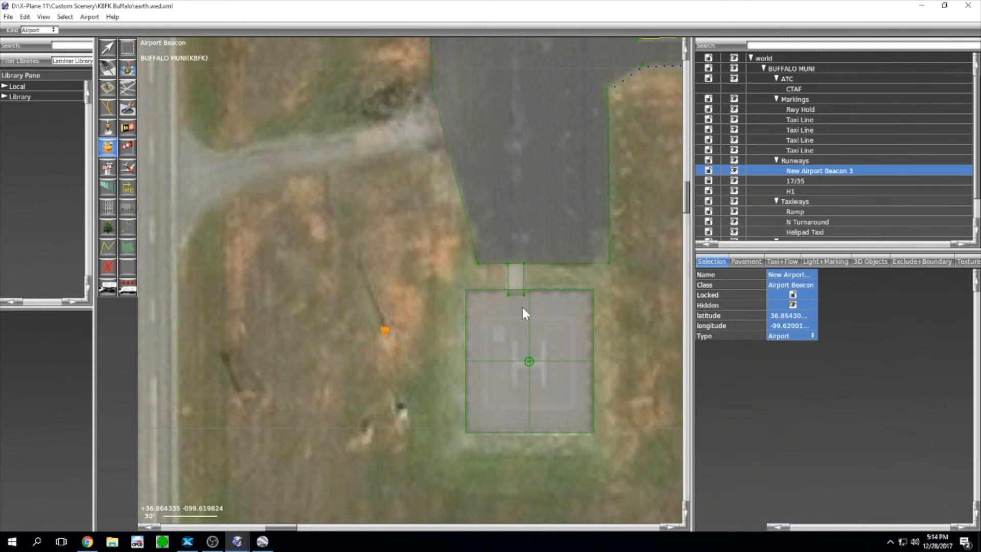
double_click(803, 172)
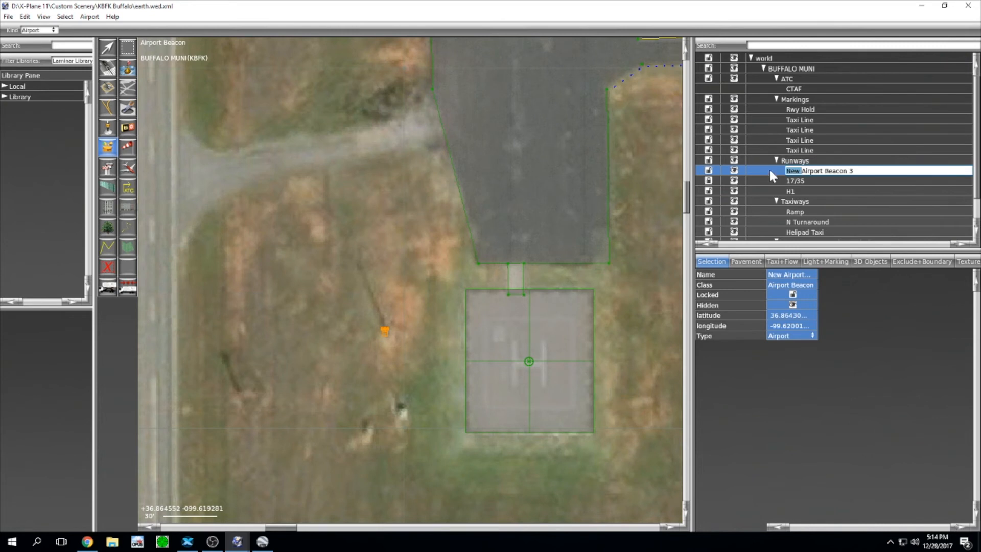
Step: Rename the new beacon to 'Airport Beacon'
key("BackSpace")
key("Return")
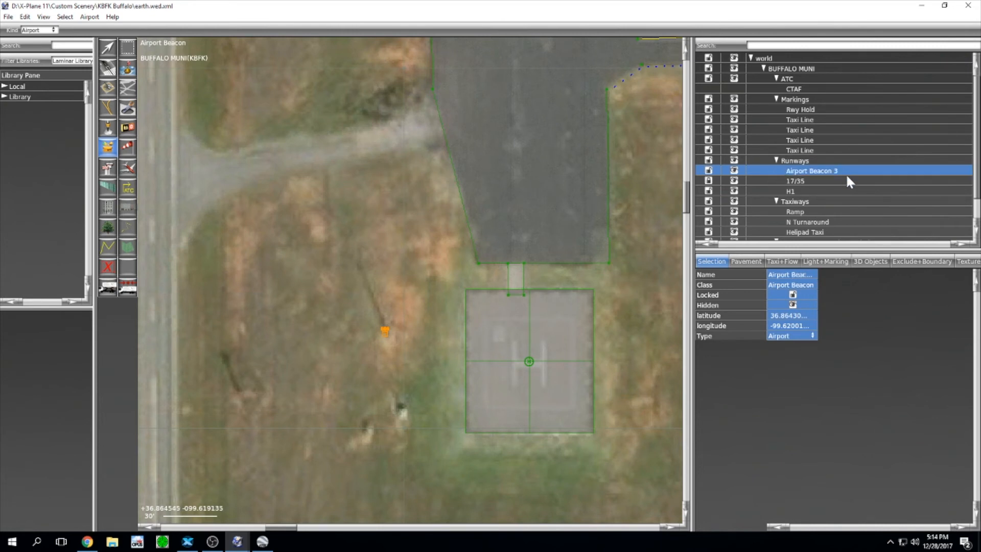
double_click(845, 173)
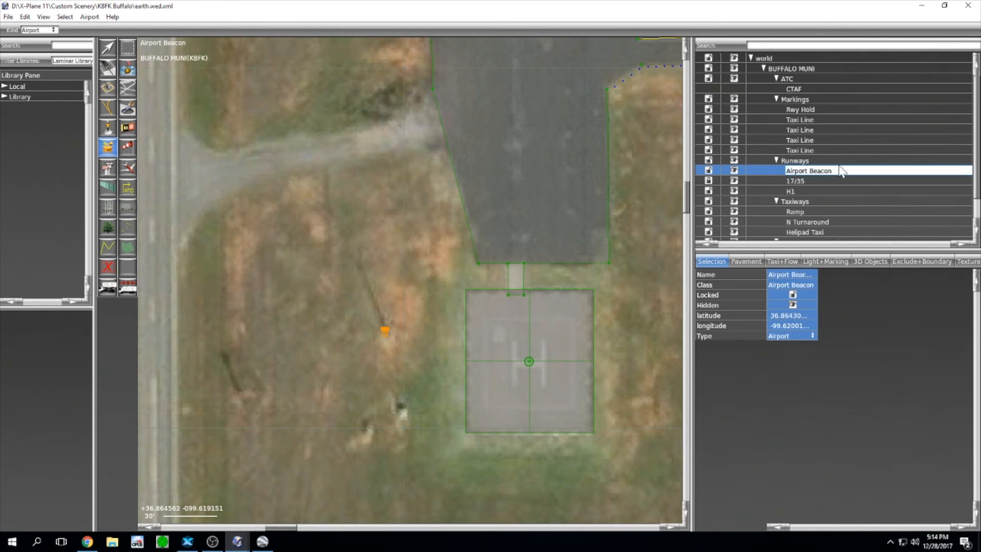
key("Return")
Step: Move Airport Beacon from Runways into the Tower, Beacon and Boundaries group
scroll(839, 168, "down", 1)
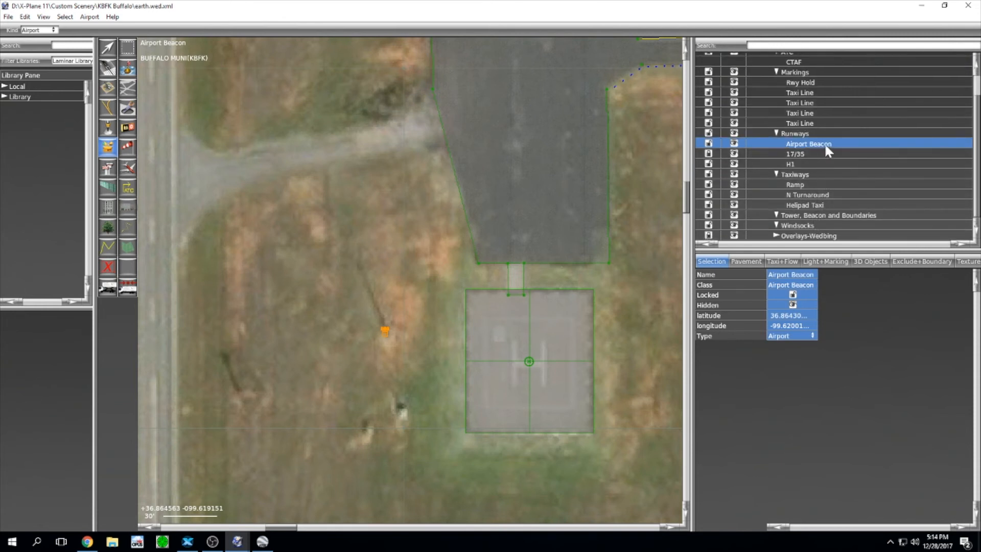
left_click_drag(826, 143, 827, 217)
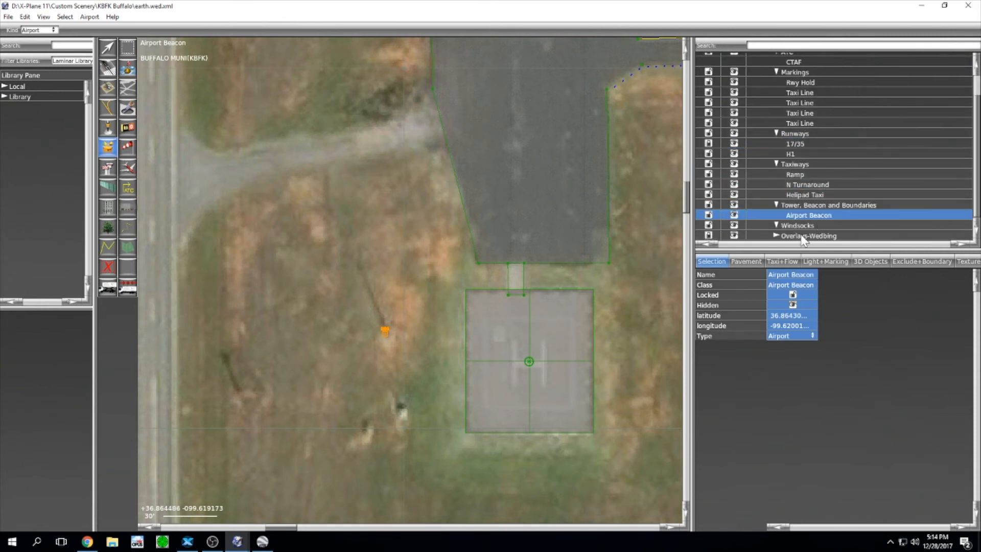
scroll(572, 257, "down", 5)
right_click_drag(572, 297, 521, 298)
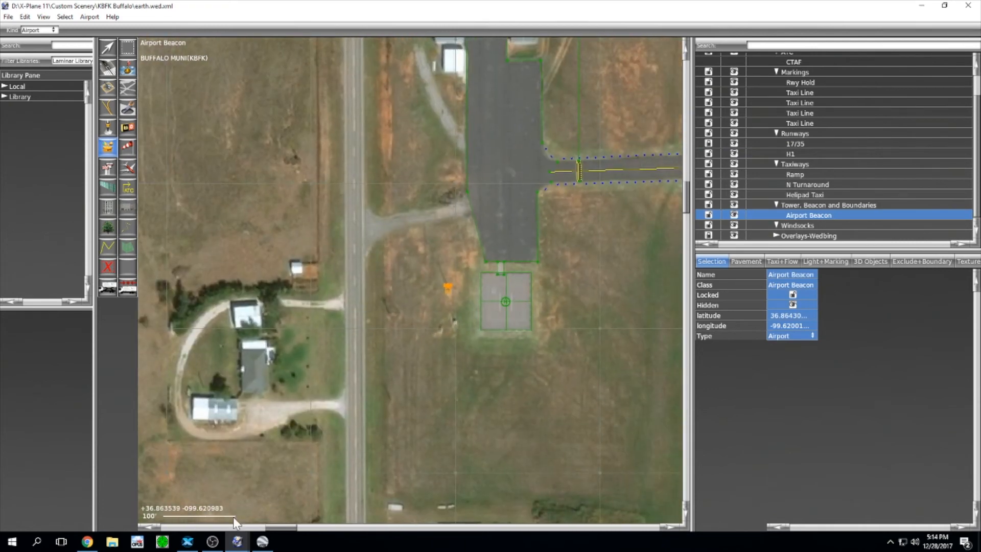
left_click(88, 542)
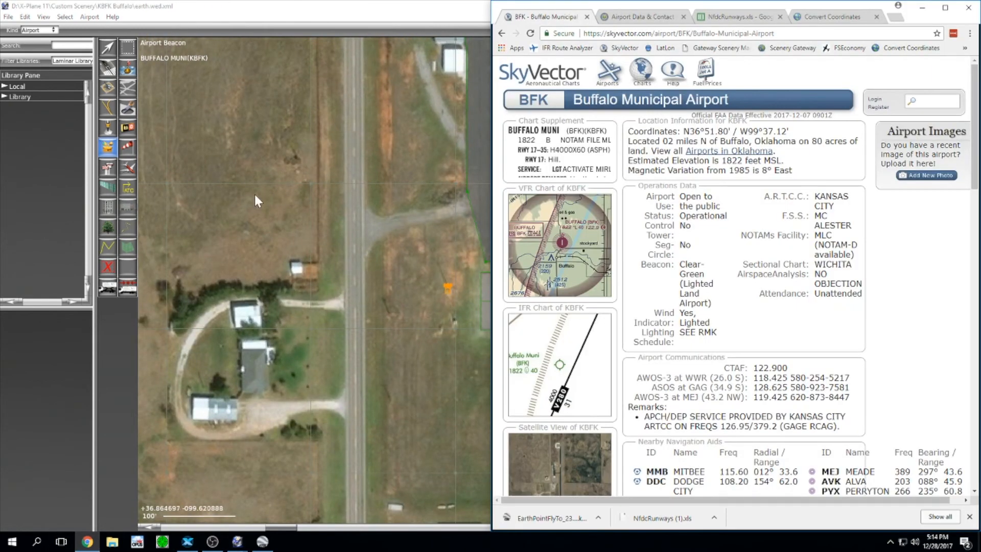
mouse_move(578, 161)
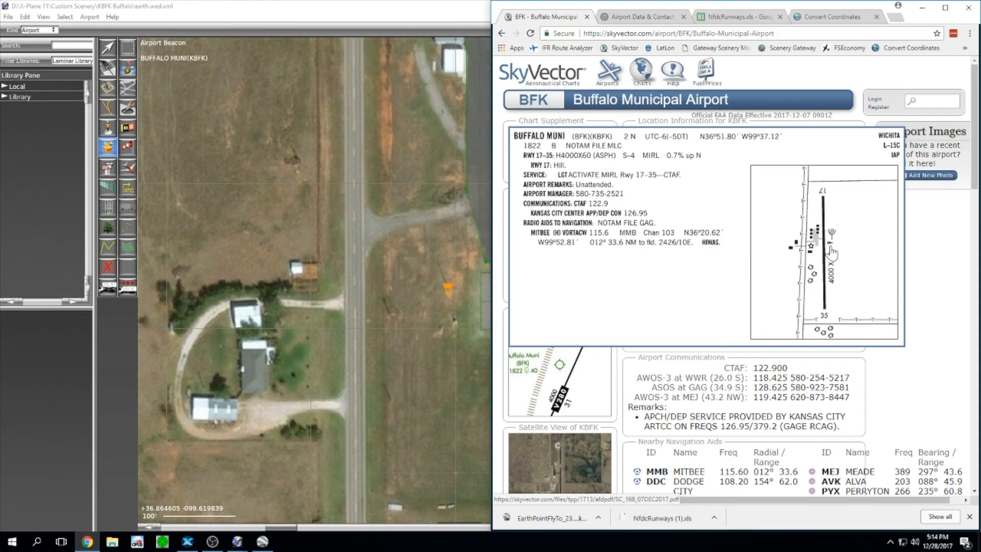
left_click(385, 12)
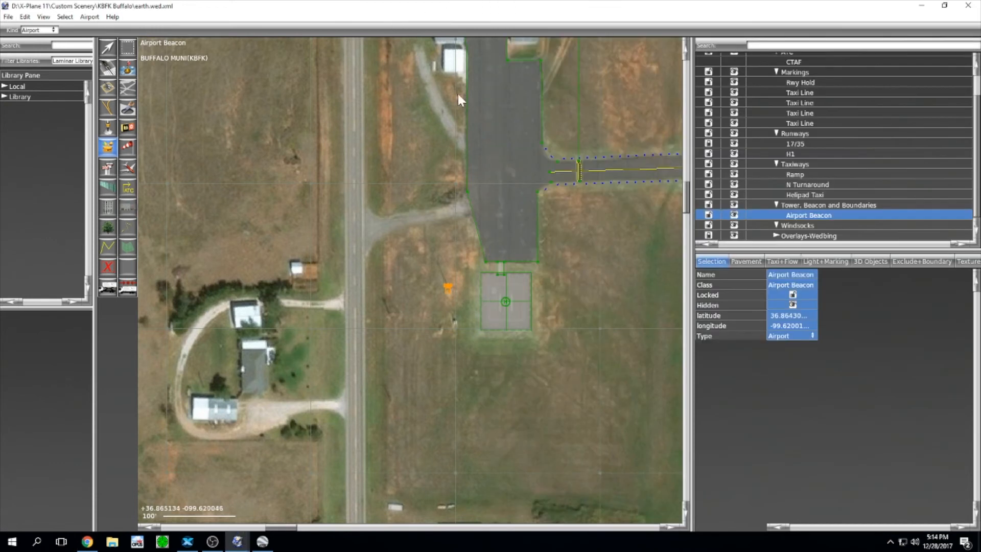
scroll(521, 257, "down", 5)
right_click_drag(635, 247, 553, 248)
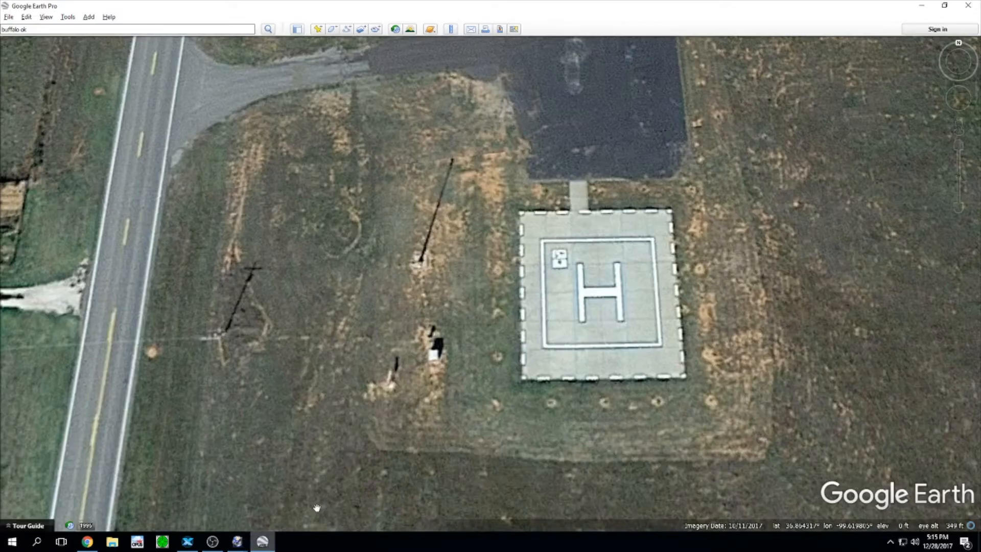
Step: Shift Google Earth's view from the helipad to the runway junction and its windsock
left_click(262, 542)
left_click_drag(670, 244, 551, 403)
left_click_drag(668, 324, 347, 223)
left_click_drag(558, 342, 463, 258)
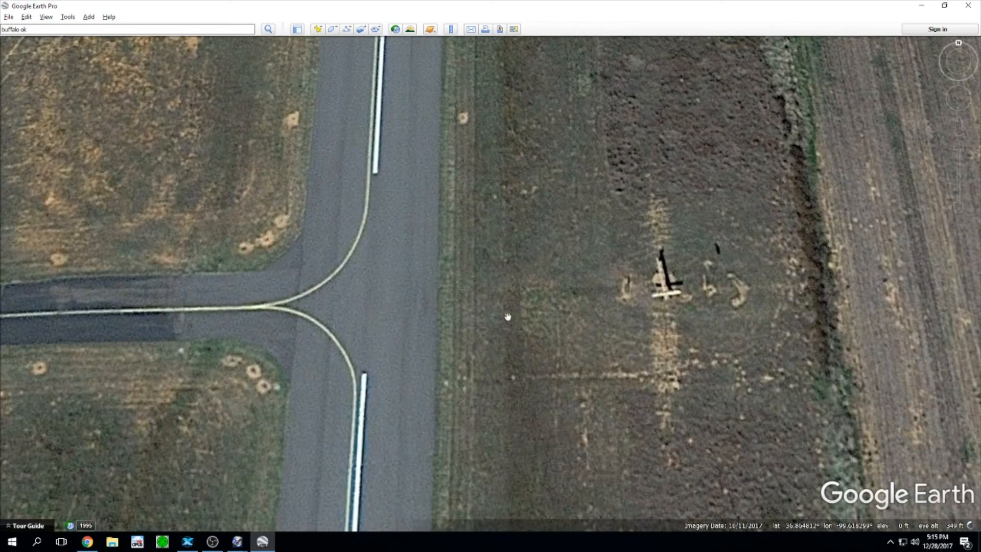
scroll(442, 319, "down", 2)
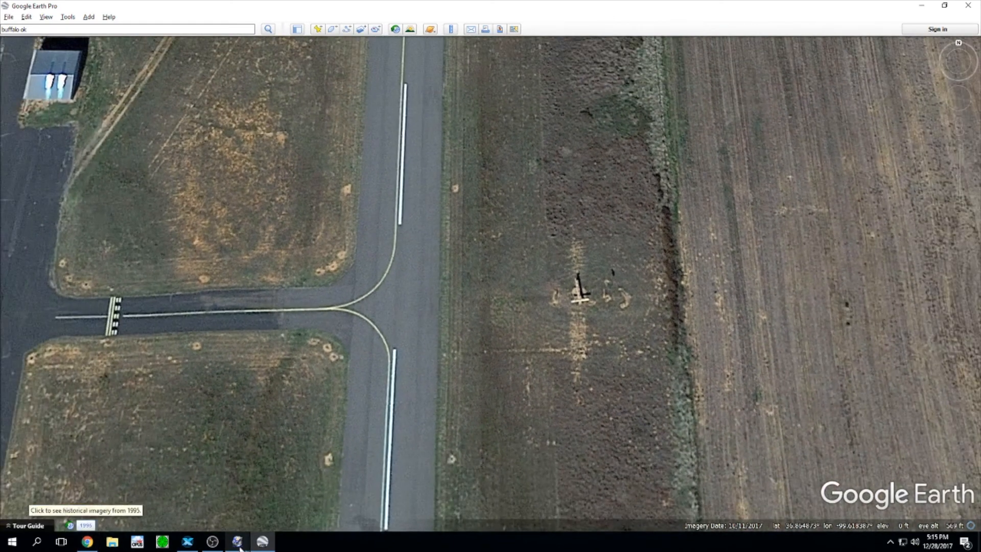
Step: Place a windsock in the grass east of the runway junction
mouse_move(238, 543)
left_click(248, 519)
scroll(491, 226, "up", 3)
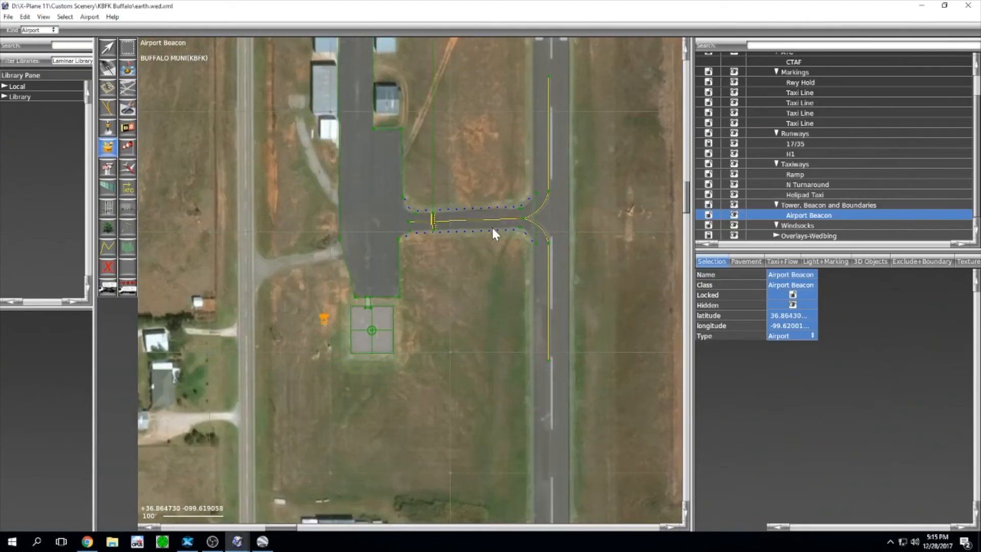
scroll(613, 221, "up", 3)
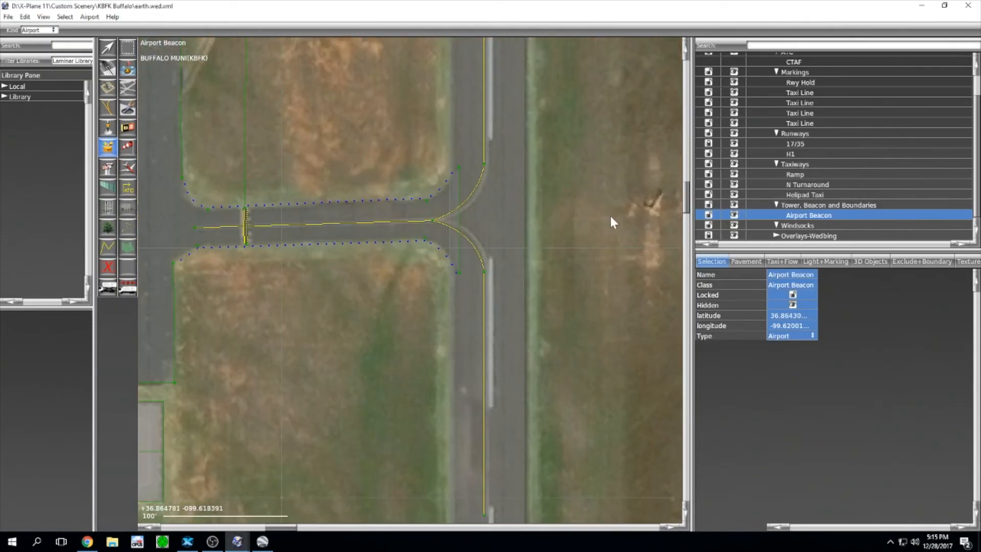
left_click(127, 148)
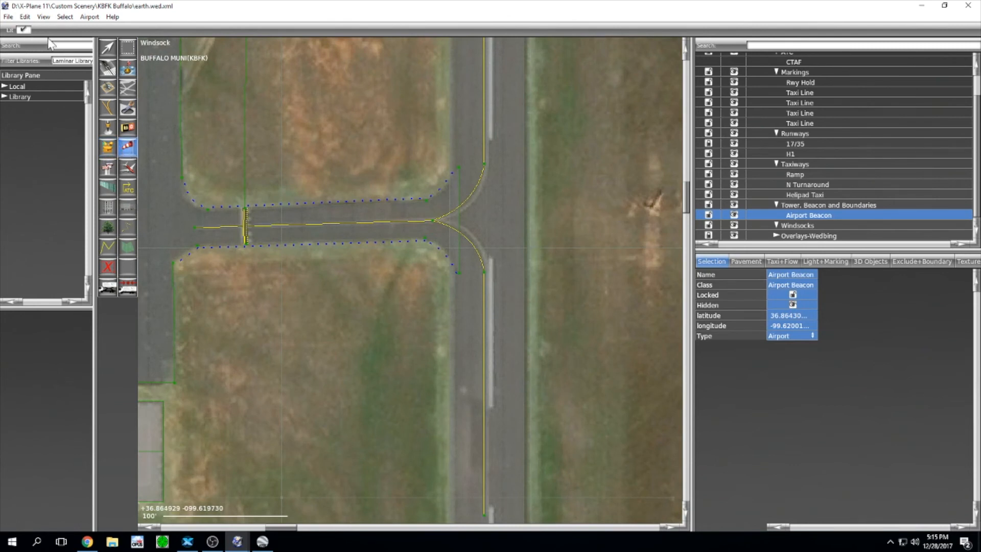
right_click_drag(628, 295, 536, 290)
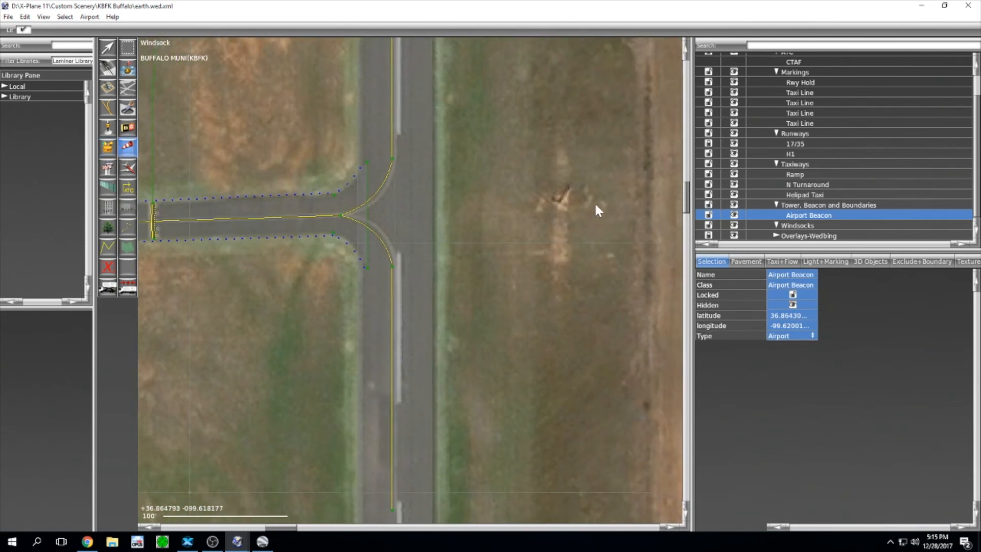
left_click(562, 202)
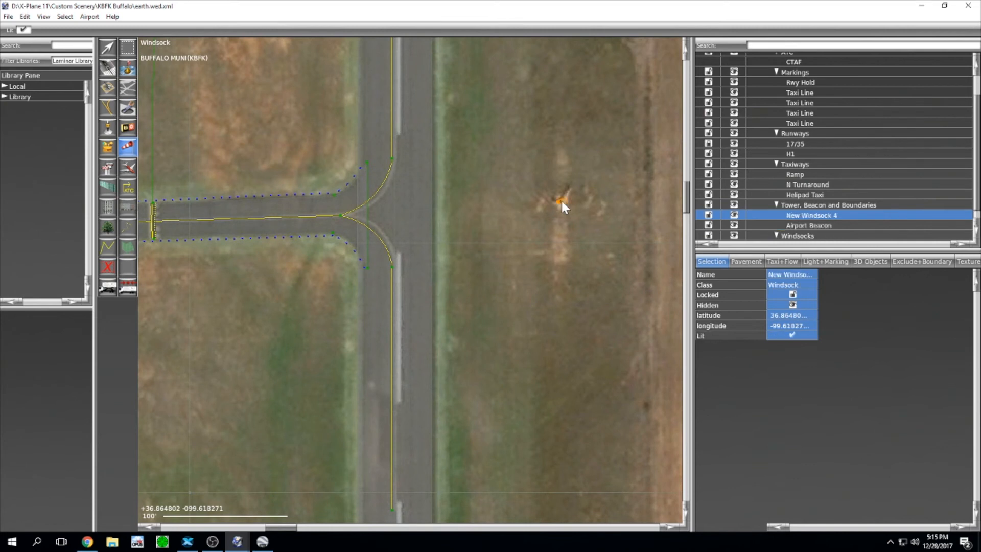
Step: Rename the windsock to 'Windsock' and file it under the Windsocks group
left_click(827, 215)
left_click(801, 216)
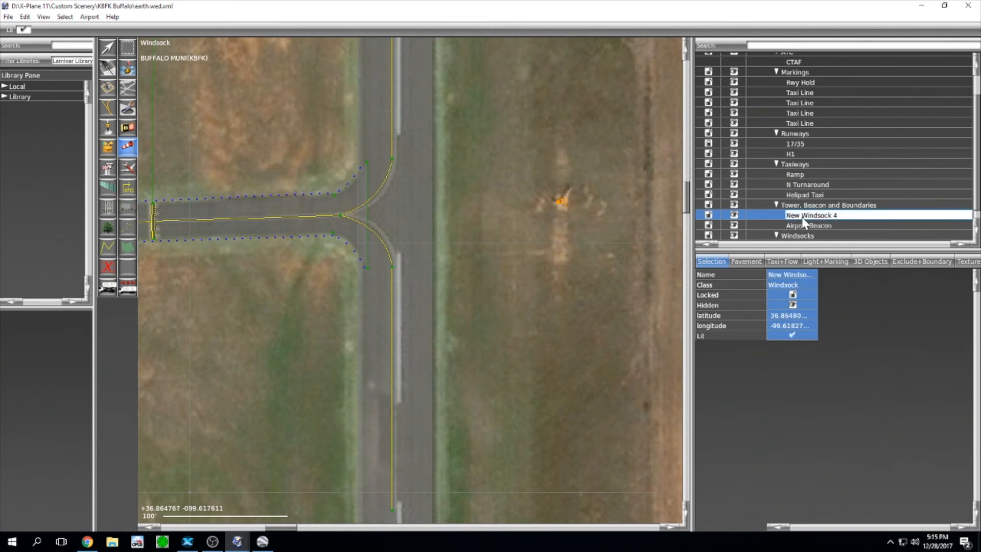
key("BackSpace")
key("BackSpace")
key("BackSpace")
key("BackSpace")
key("Return")
left_click_drag(838, 220, 837, 225)
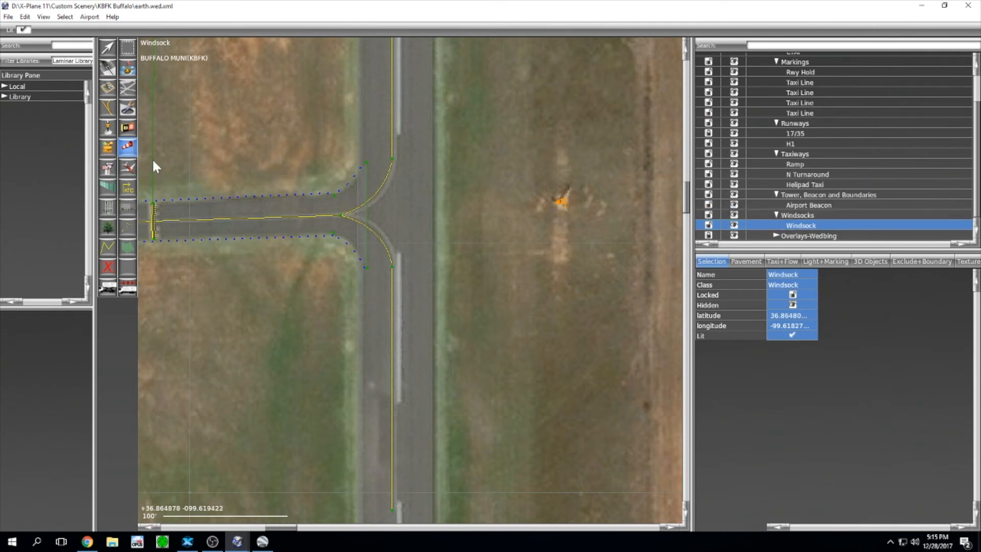
right_click_drag(205, 160, 445, 208)
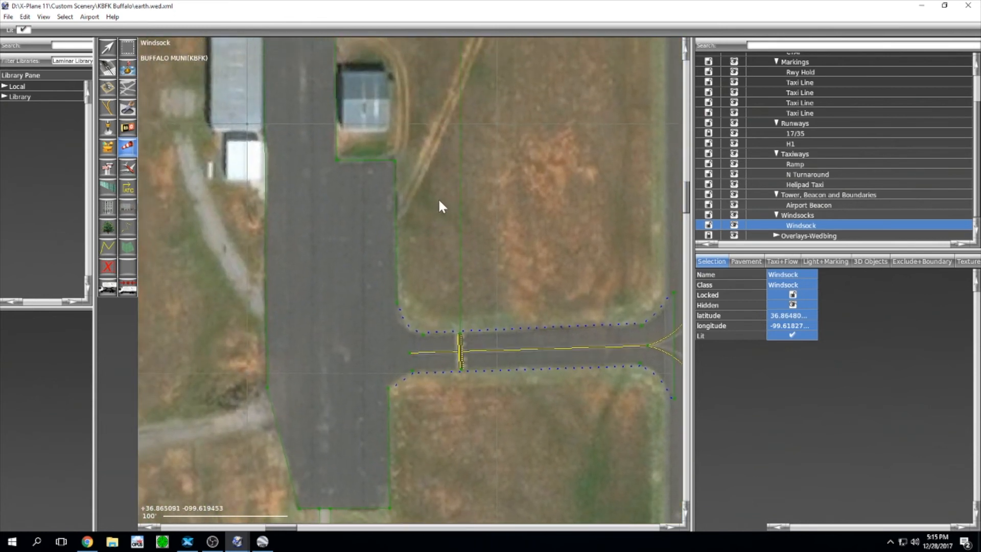
Step: Place a ramp start on the apron below the hangar, turned west to heading -90.81
left_click(131, 168)
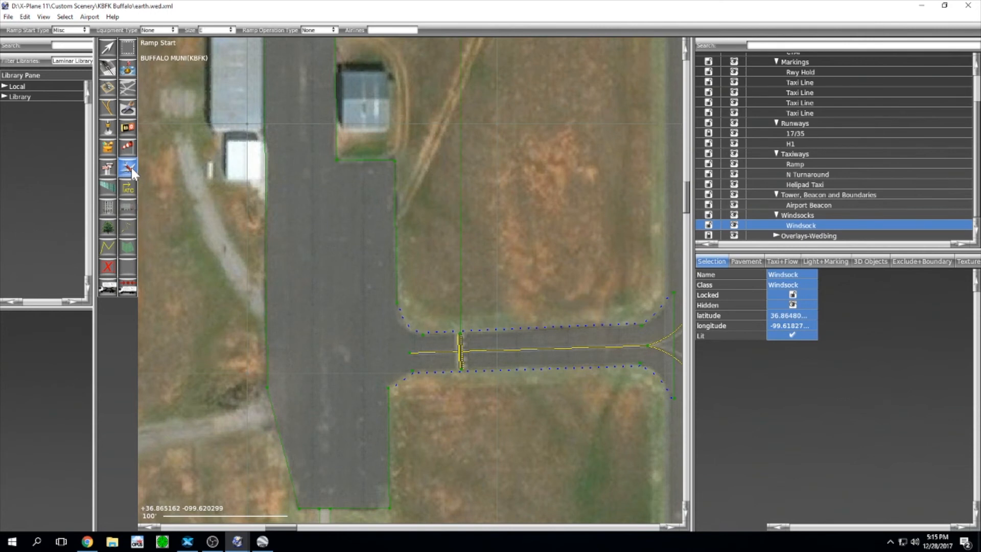
left_click(361, 200)
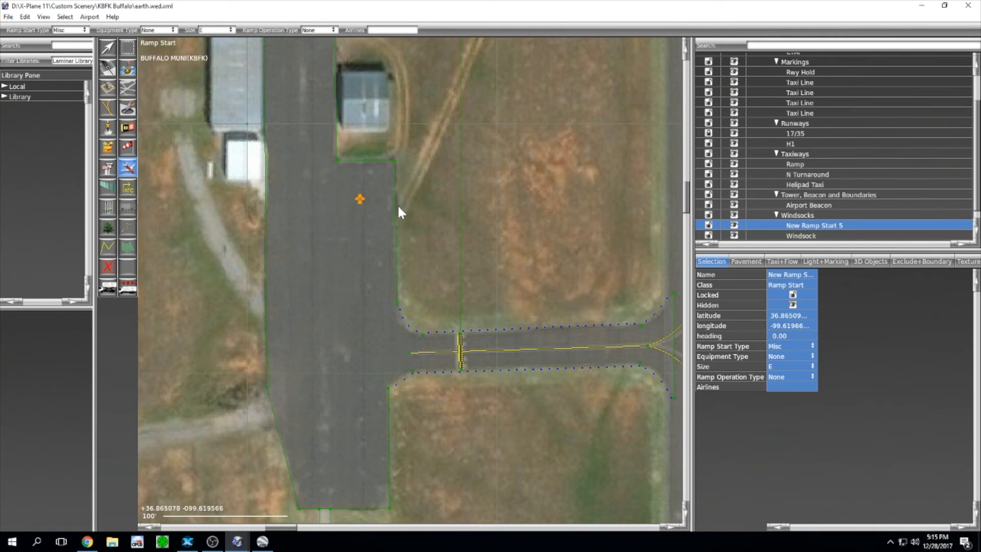
key("v")
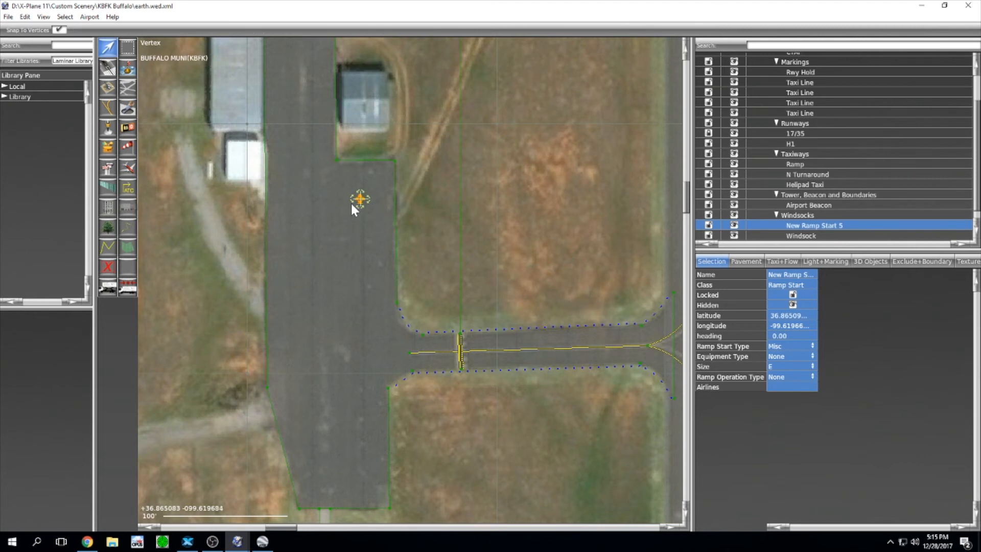
left_click(360, 205)
left_click_drag(357, 226, 505, 200)
left_click_drag(360, 202, 360, 197)
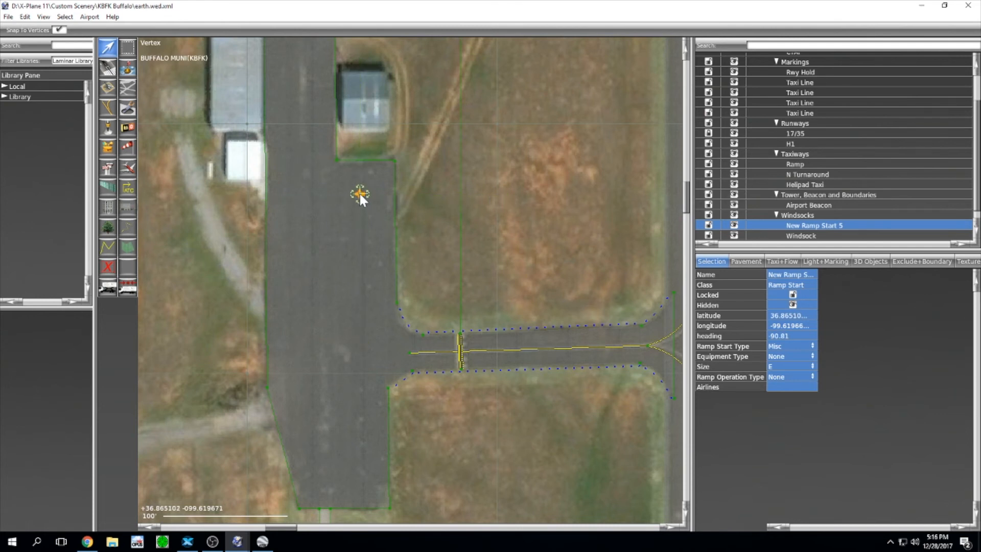
Step: Rename the ramp start to 'Ramp Start'
left_click(783, 274)
left_click(804, 227)
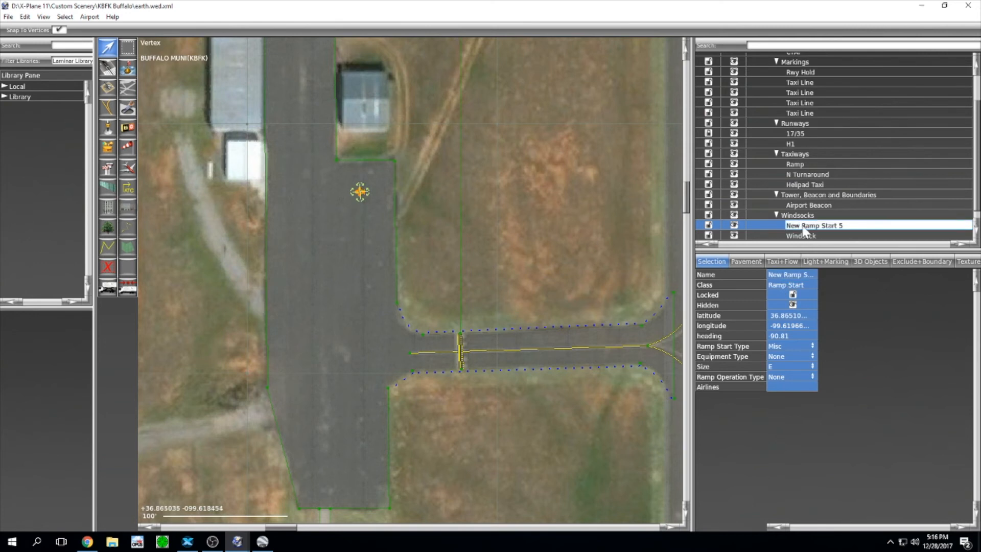
key("BackSpace")
key("Return")
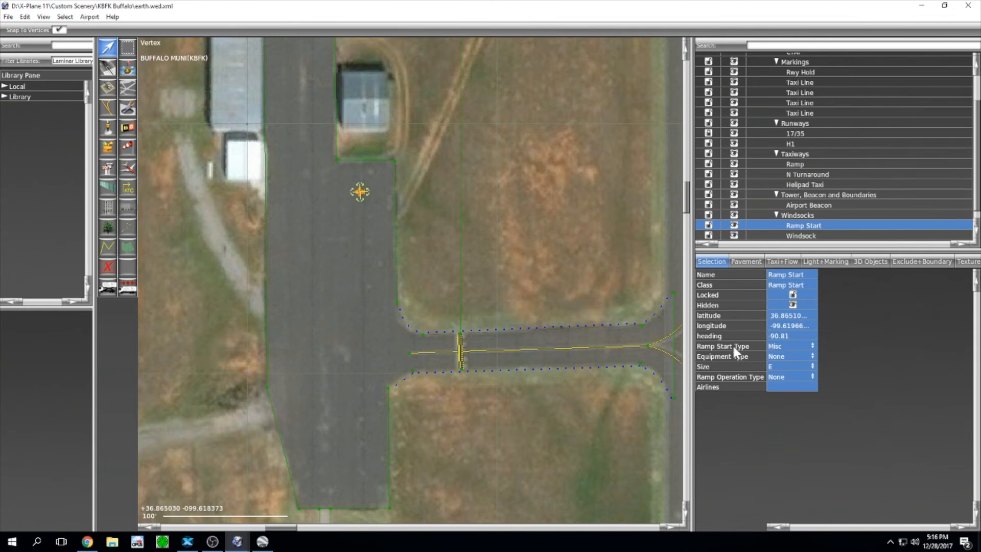
Step: Make the ramp start a Tie-Down for Props with size A
left_click(783, 345)
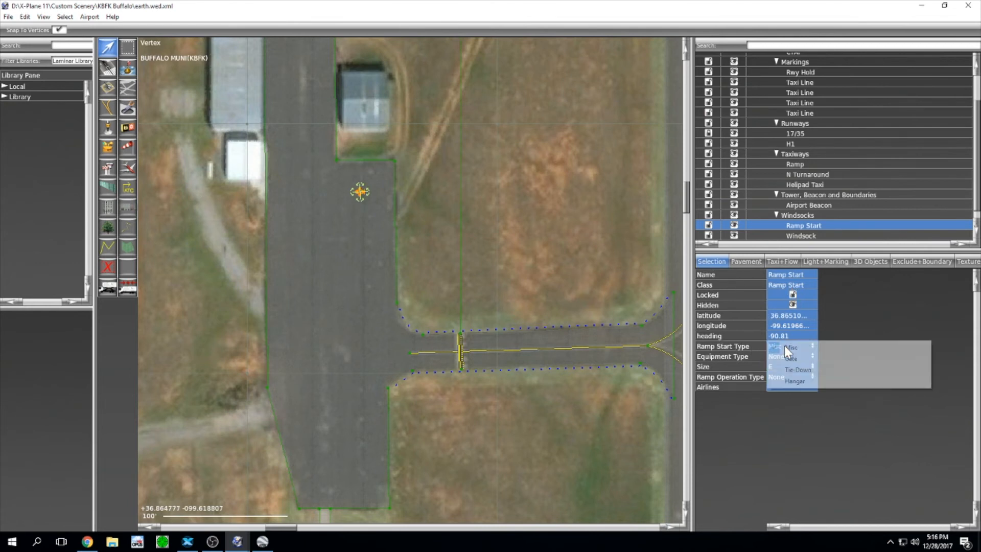
left_click(797, 370)
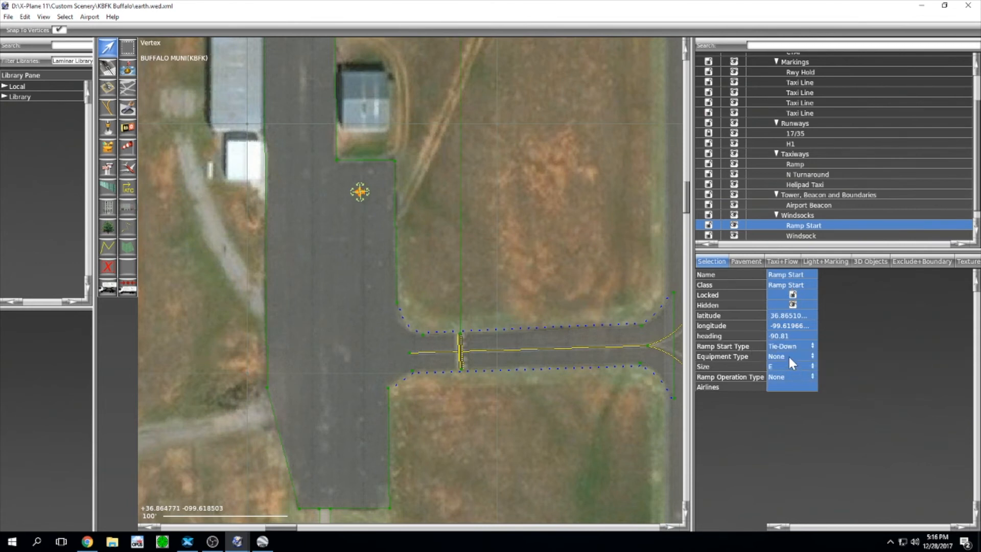
left_click(789, 357)
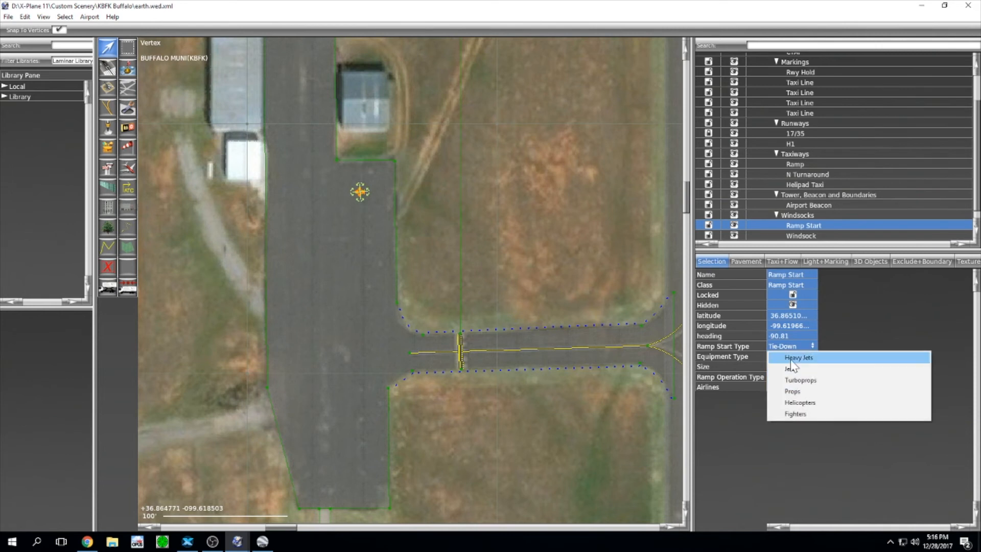
left_click(795, 391)
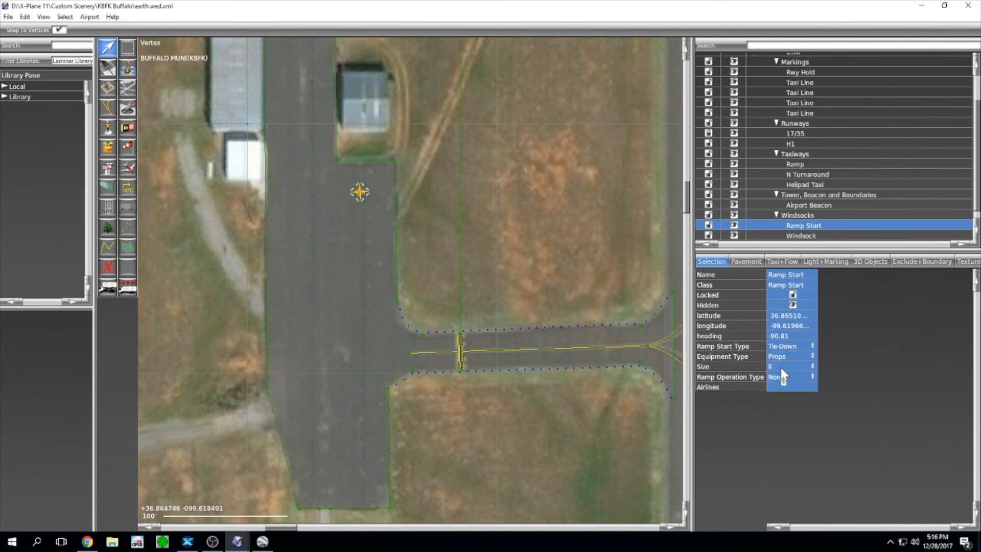
left_click(780, 366)
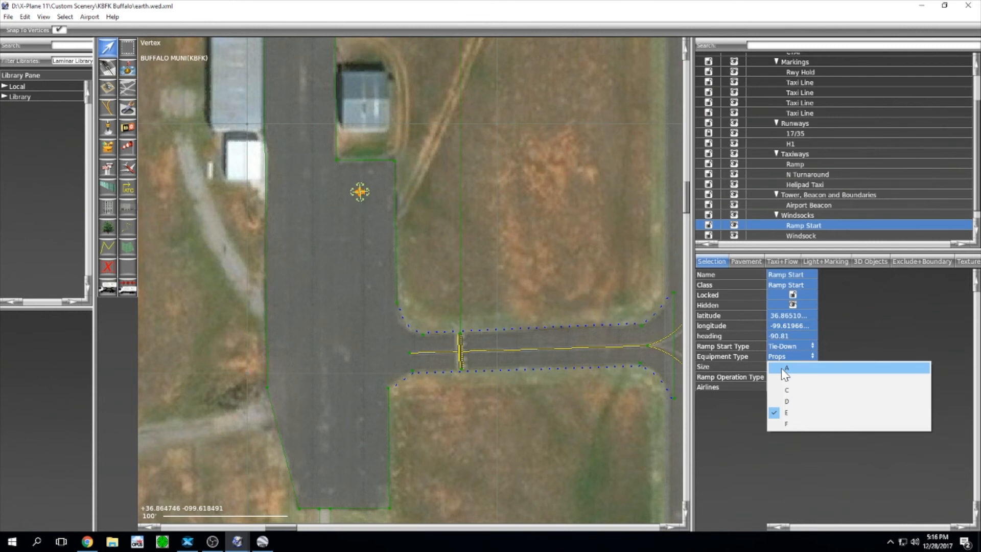
left_click(785, 372)
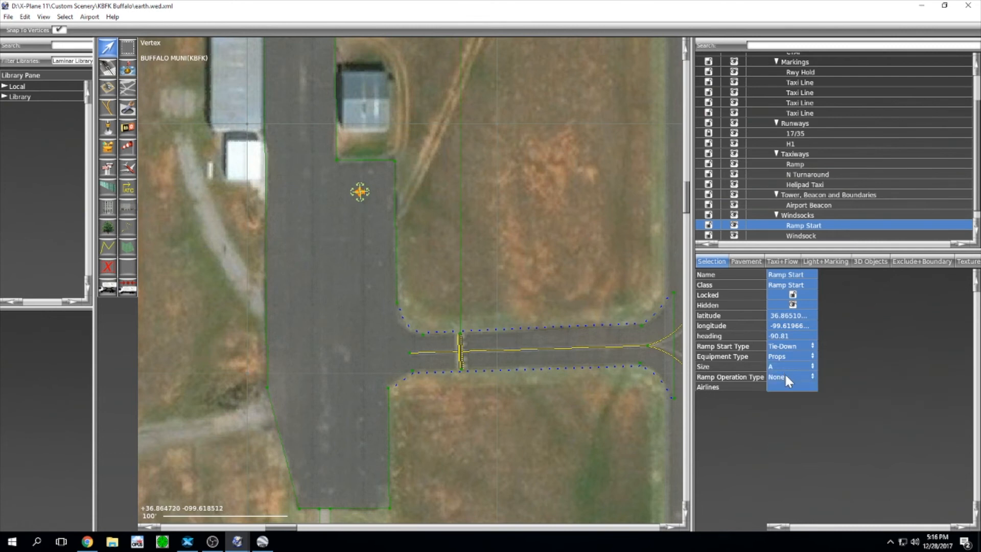
Step: Leave the ramp operation type as None and bring the SkyVector Buffalo airport page forward
left_click(783, 374)
left_click(786, 376)
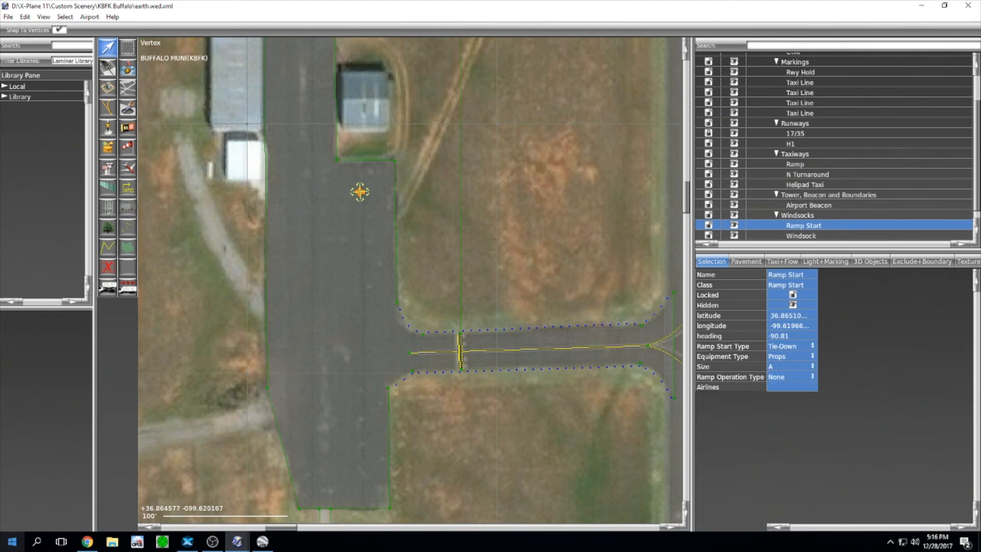
left_click(87, 542)
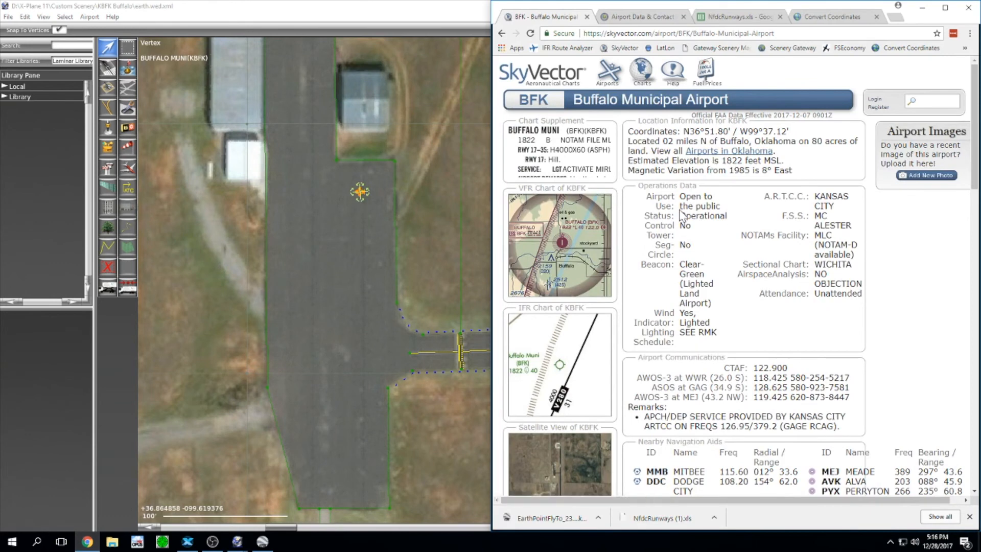
Step: Check that Buffalo Municipal's fuel, storage, repair and oxygen services all read NONE, then return to WED
scroll(689, 239, "down", 7)
scroll(690, 314, "down", 2)
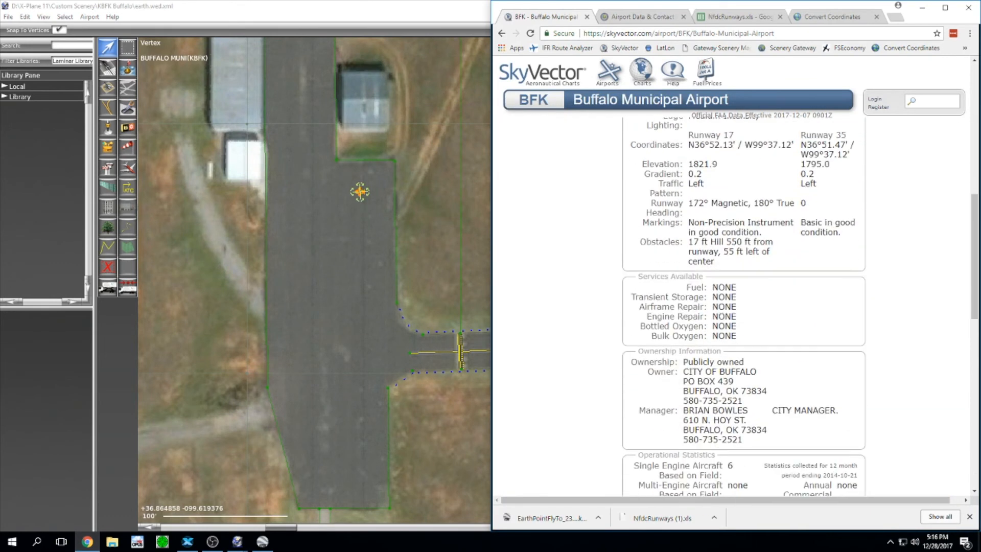
left_click_drag(711, 286, 738, 338)
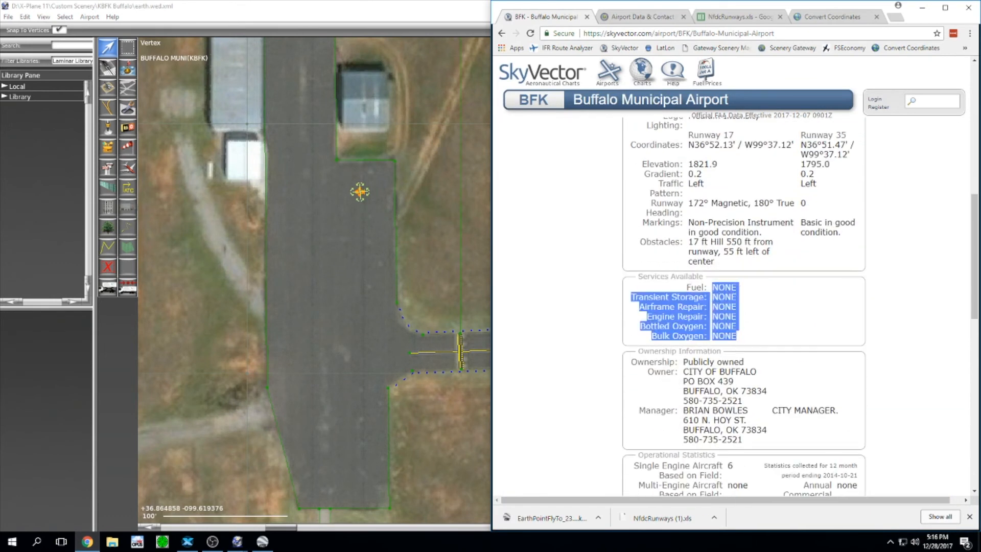
left_click(254, 9)
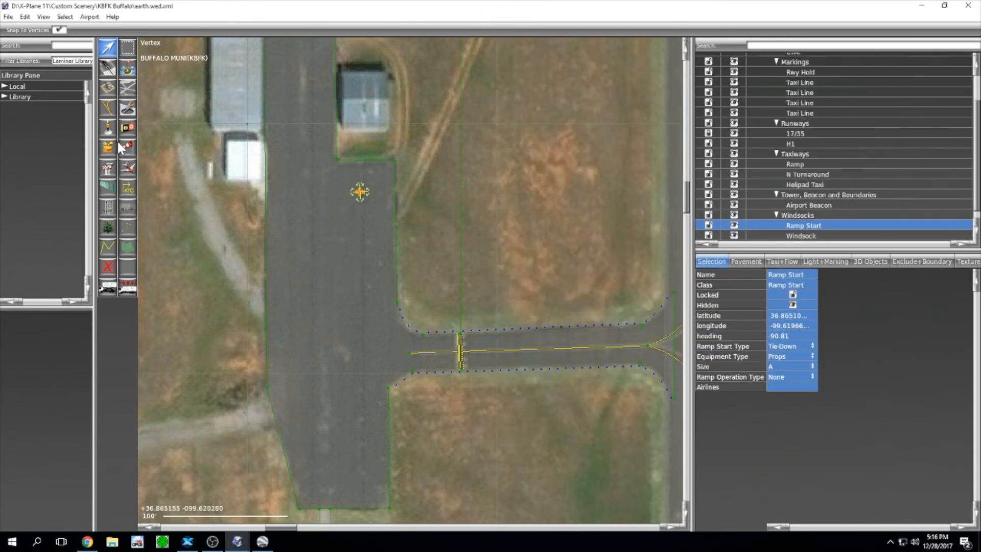
Step: Frame the whole field, widen the Library pane and search it for 'hangar'
scroll(325, 207, "down", 2)
scroll(324, 206, "down", 2)
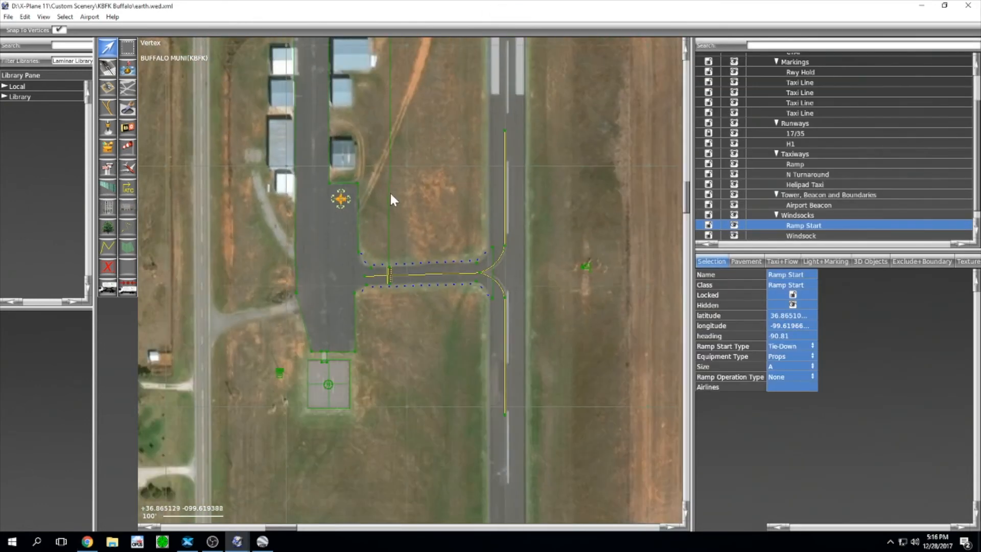
right_click_drag(400, 190, 499, 254)
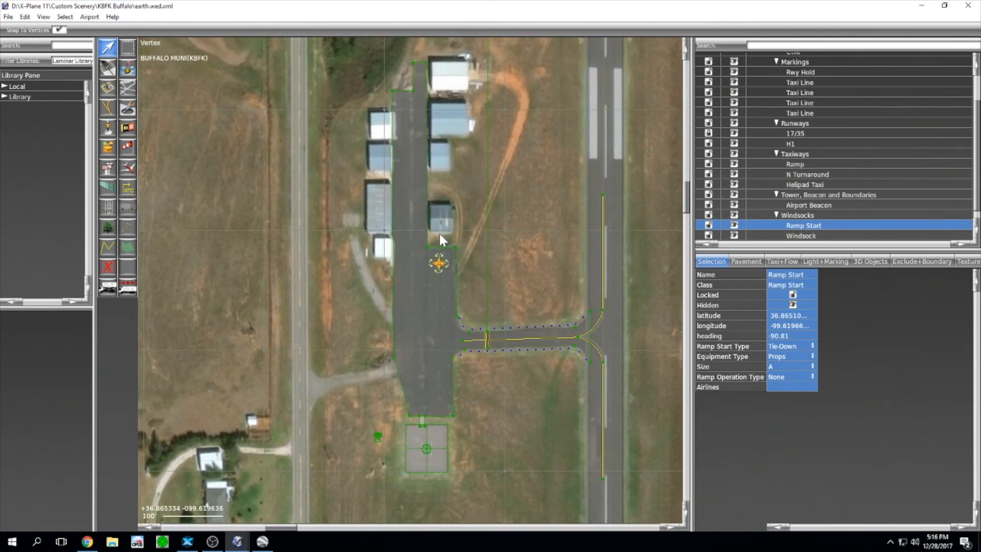
scroll(572, 182, "down", 2)
right_click_drag(545, 177, 530, 220)
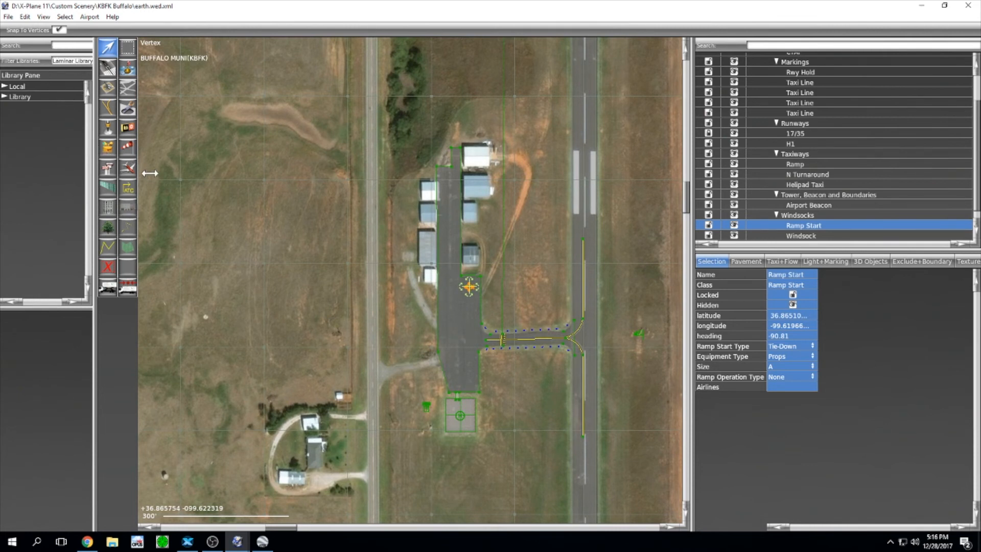
left_click_drag(93, 313, 160, 311)
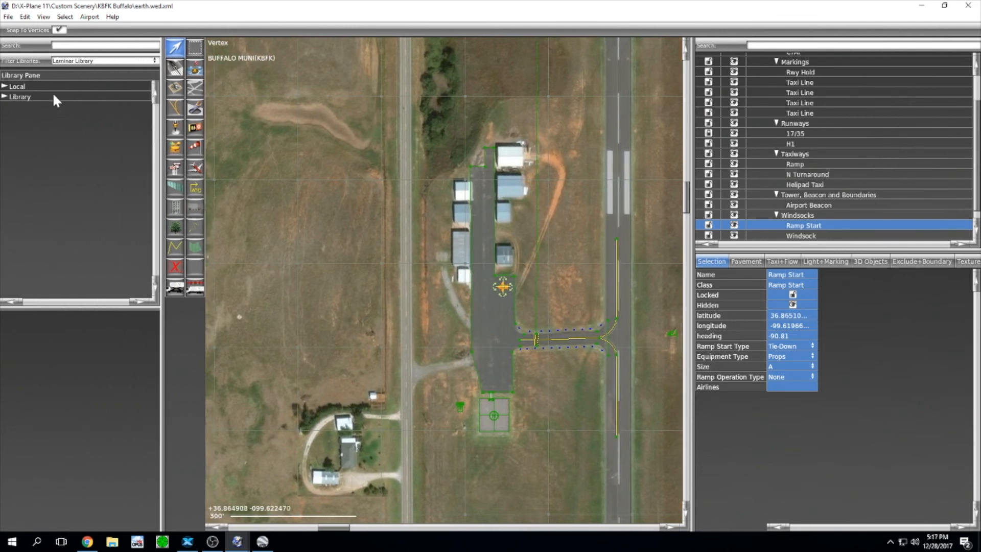
left_click(73, 46)
type("h")
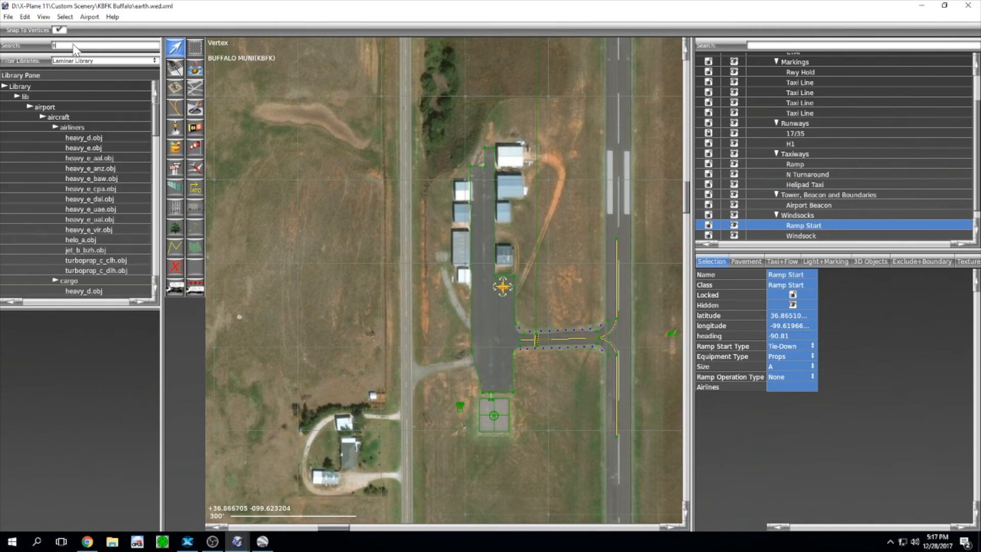
type("angar")
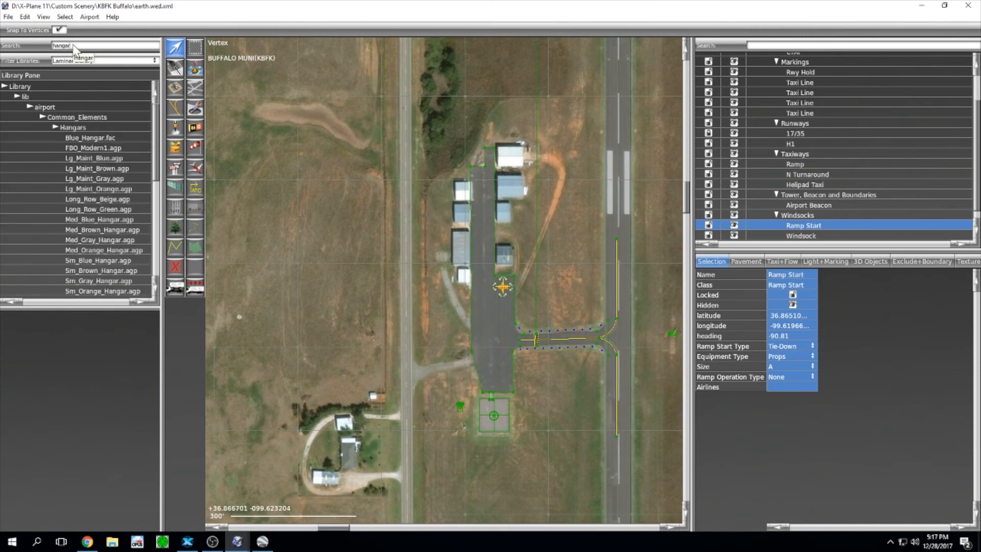
scroll(516, 152, "up", 2)
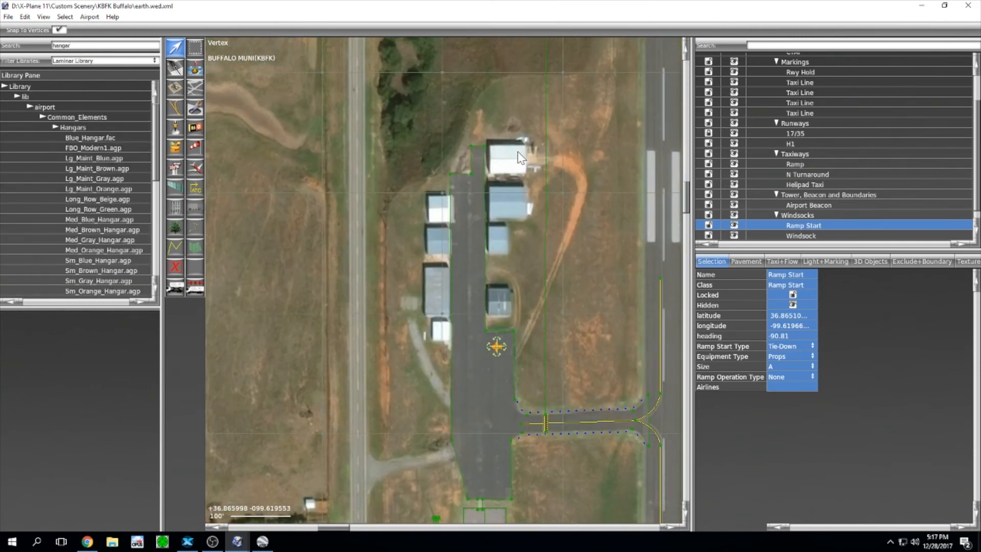
Step: Try a Med_Blue_Hangar on the top hangar, then delete it
left_click(101, 217)
left_click(488, 164)
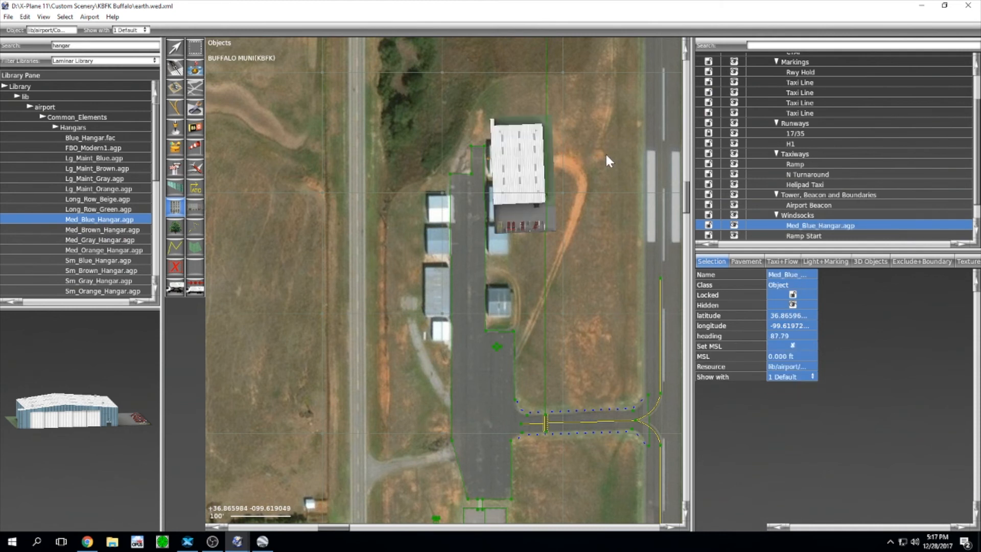
key("Delete")
scroll(104, 232, "down", 3)
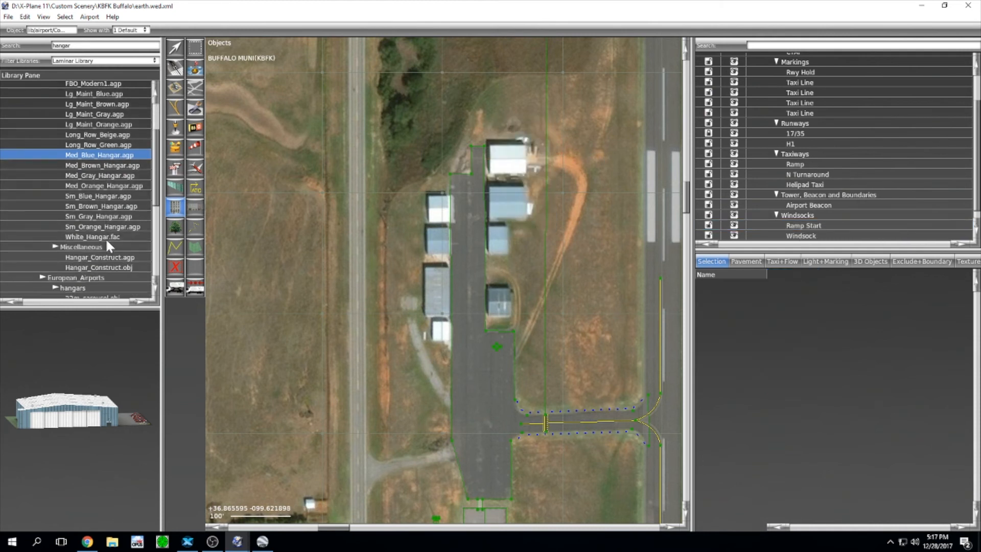
scroll(100, 239, "up", 1)
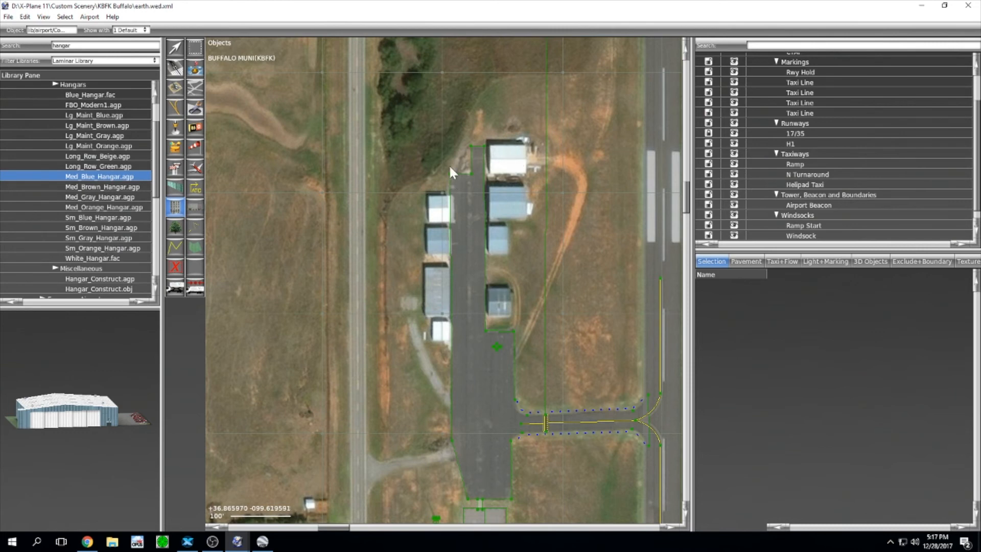
Step: Place Sm_Gray_Hangar.agp over the northernmost hangar at heading 90
left_click(110, 237)
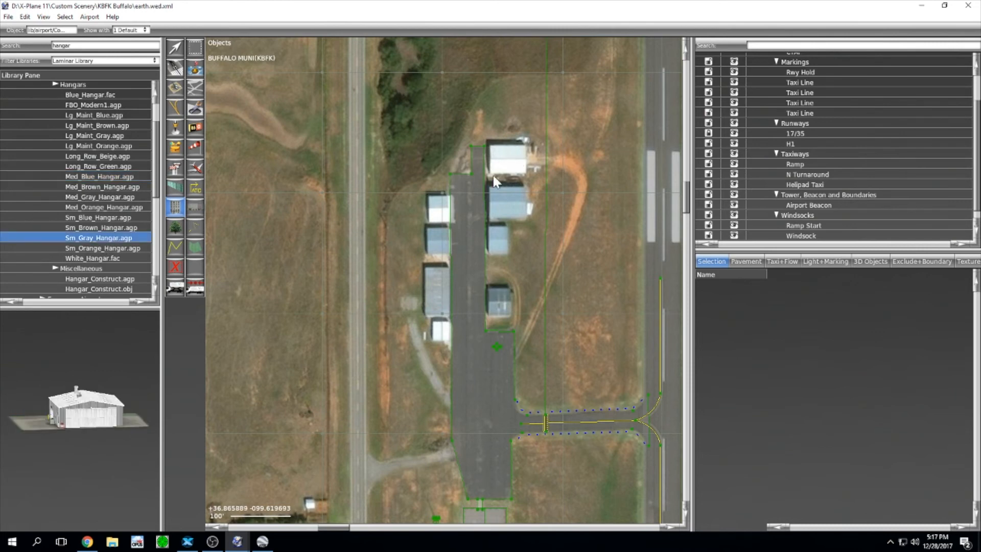
scroll(493, 176, "up", 2)
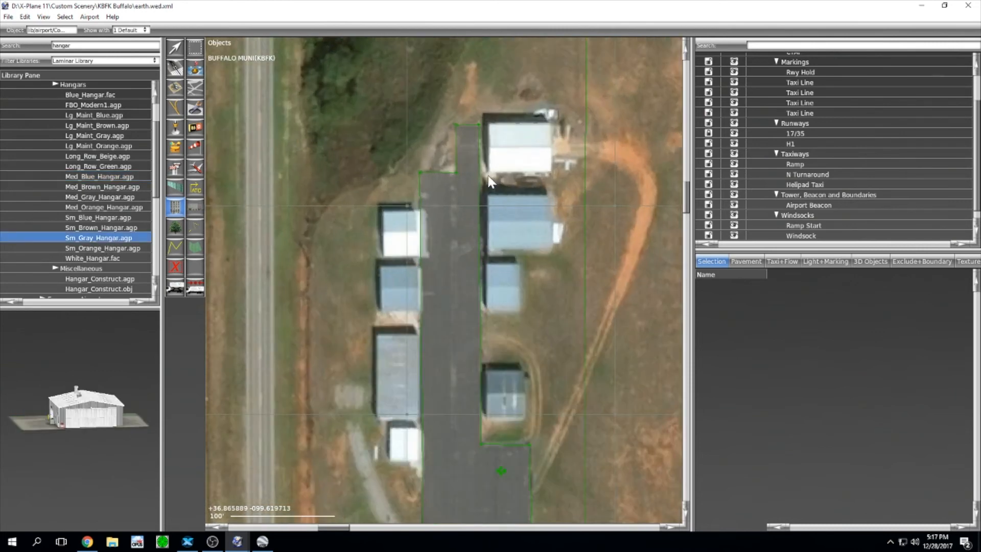
left_click(539, 146)
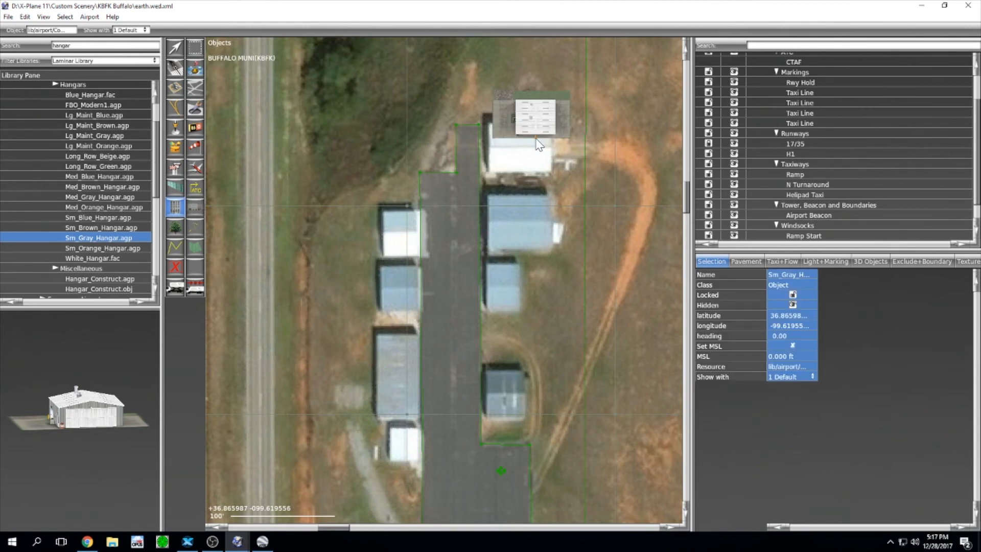
key("ctrl+z")
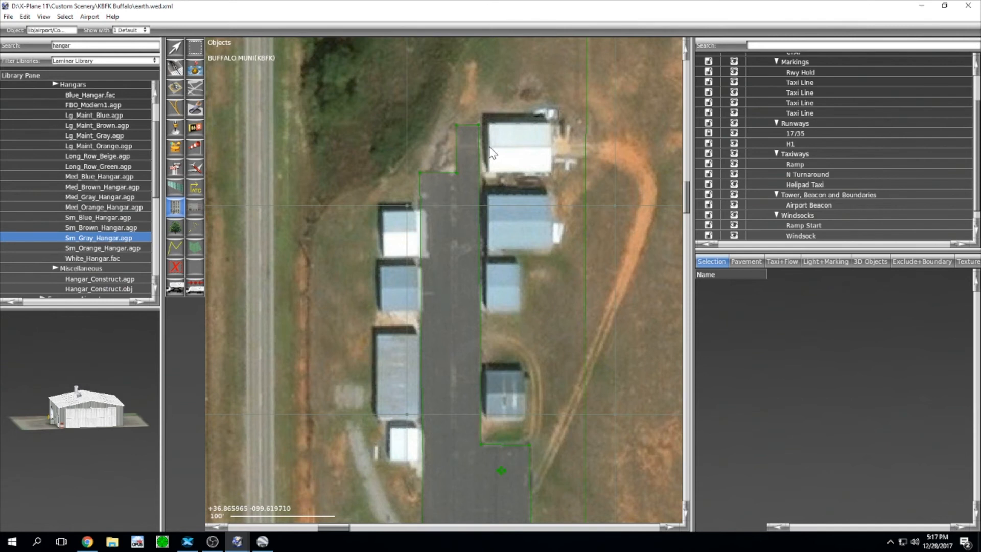
left_click_drag(490, 147, 624, 146)
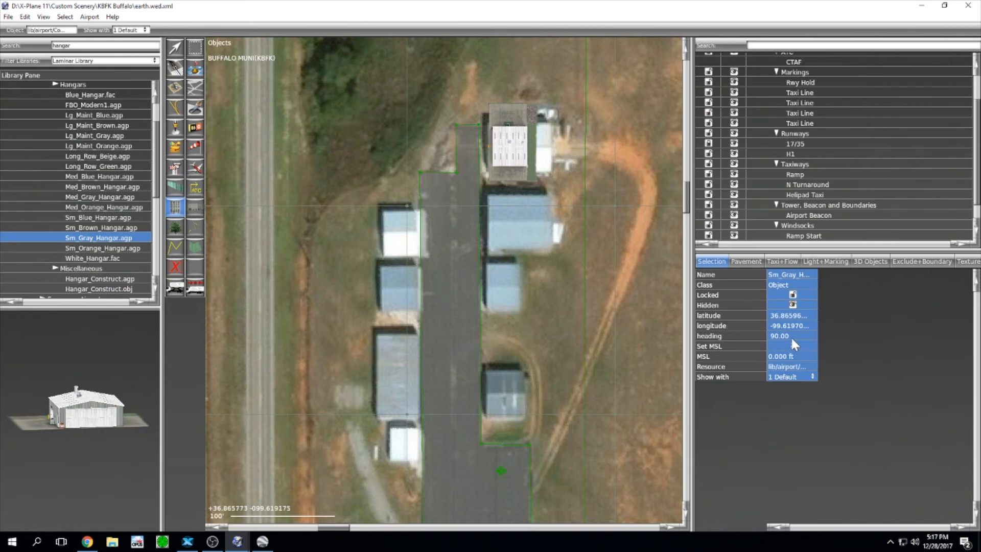
Step: Shift the gray hangar west with the Vertex tool to line up with the apron's east edge
left_click(792, 345)
scroll(503, 167, "up", 3)
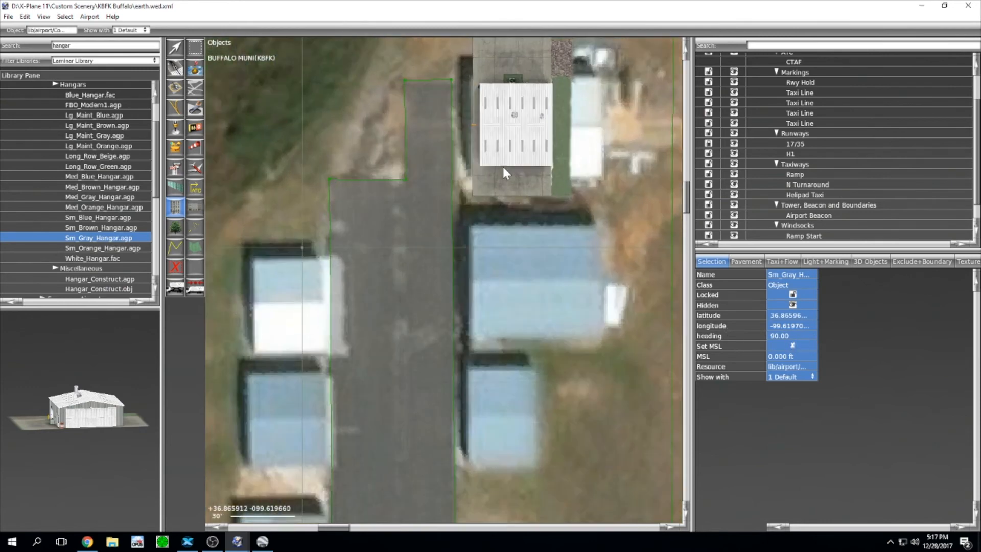
left_click(175, 48)
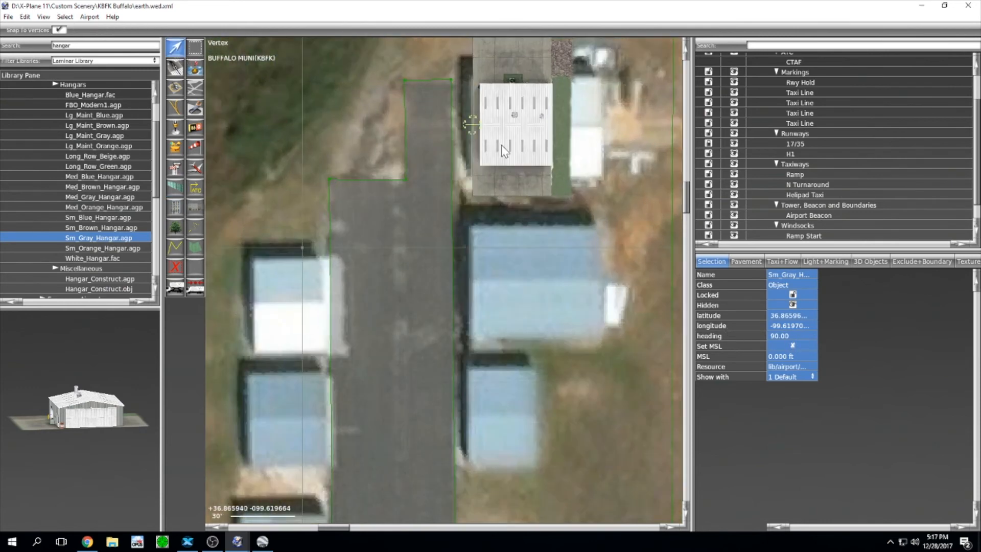
scroll(511, 136, "up", 3)
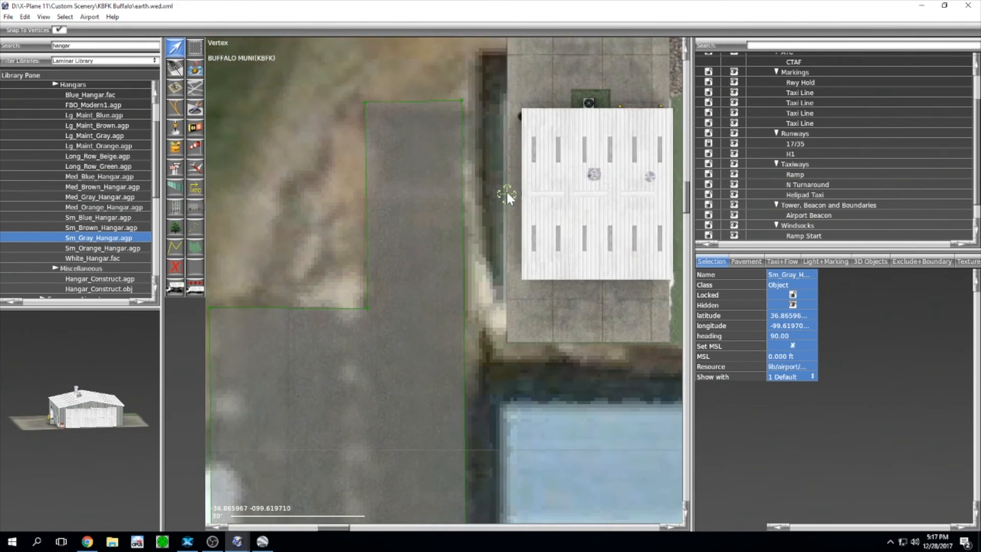
left_click_drag(506, 194, 461, 208)
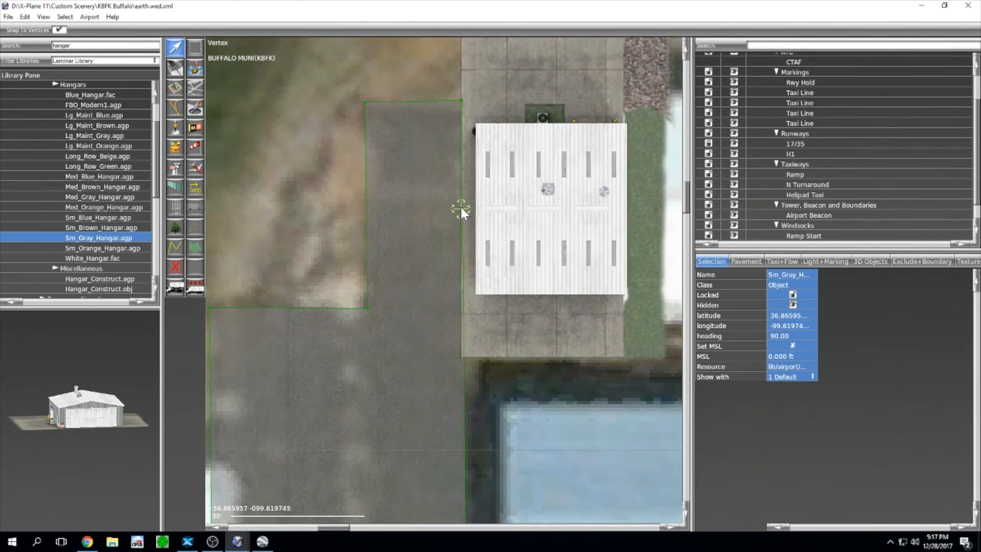
scroll(461, 205, "up", 3)
scroll(463, 128, "down", 4)
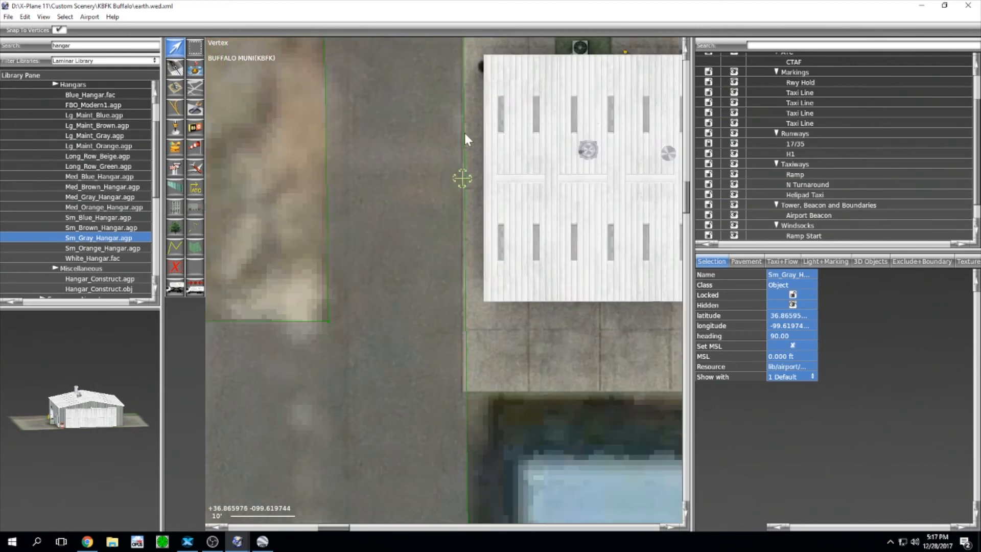
scroll(459, 74, "down", 2)
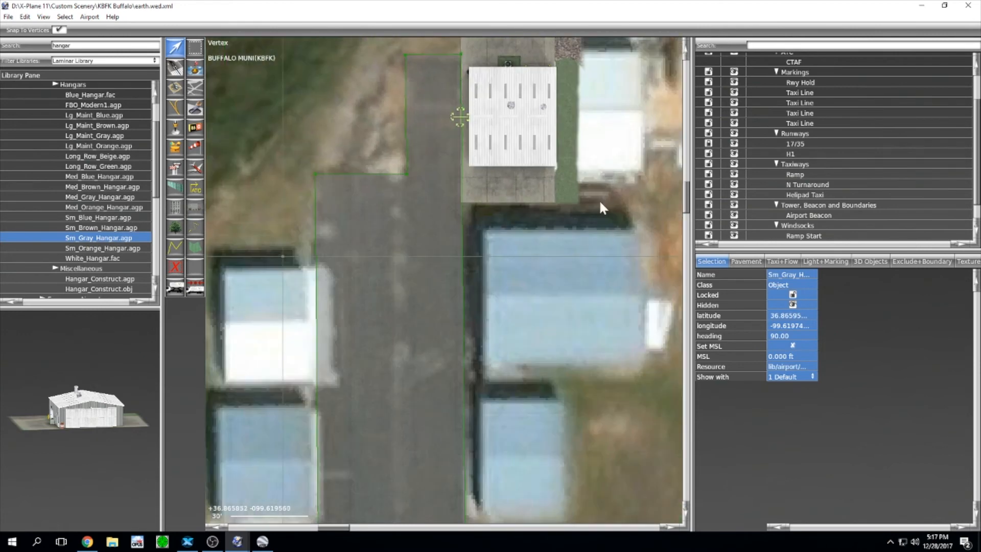
Step: Pan to more of the hangar rows and select Sm_Blue_Hangar.agp in the Library
right_click_drag(596, 188, 616, 138)
scroll(567, 224, "down", 2)
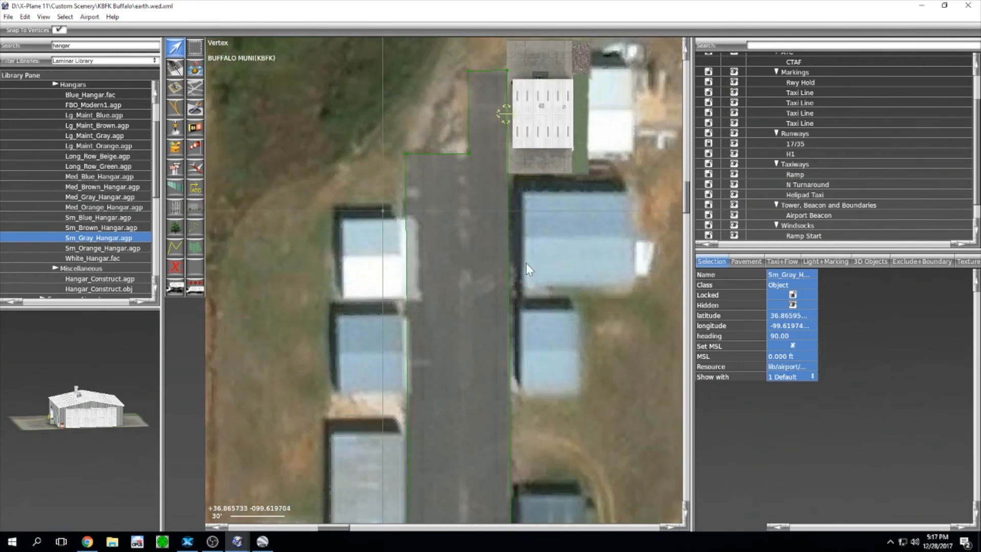
left_click(97, 219)
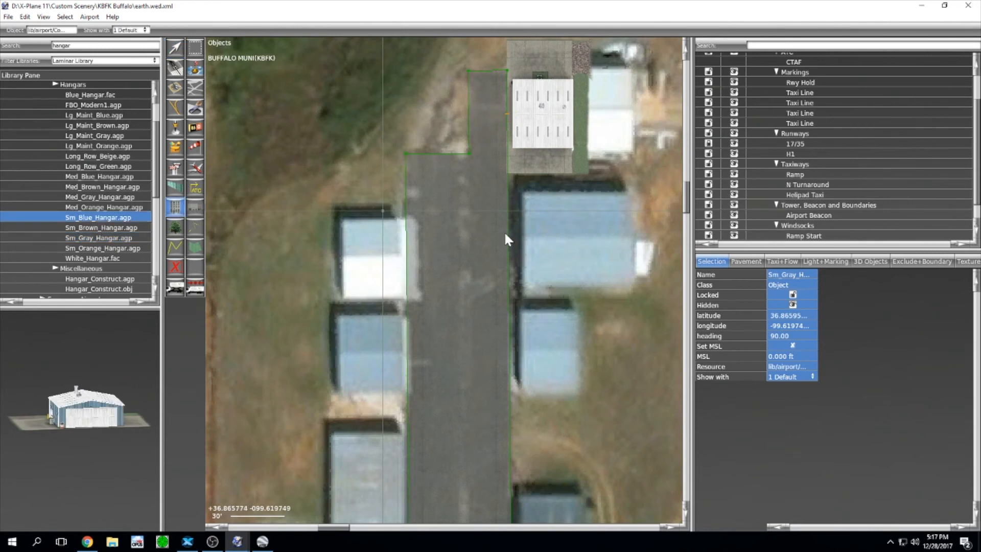
Step: Place a Sm_Blue_Hangar on the next hangar south at heading 90
left_click(525, 237)
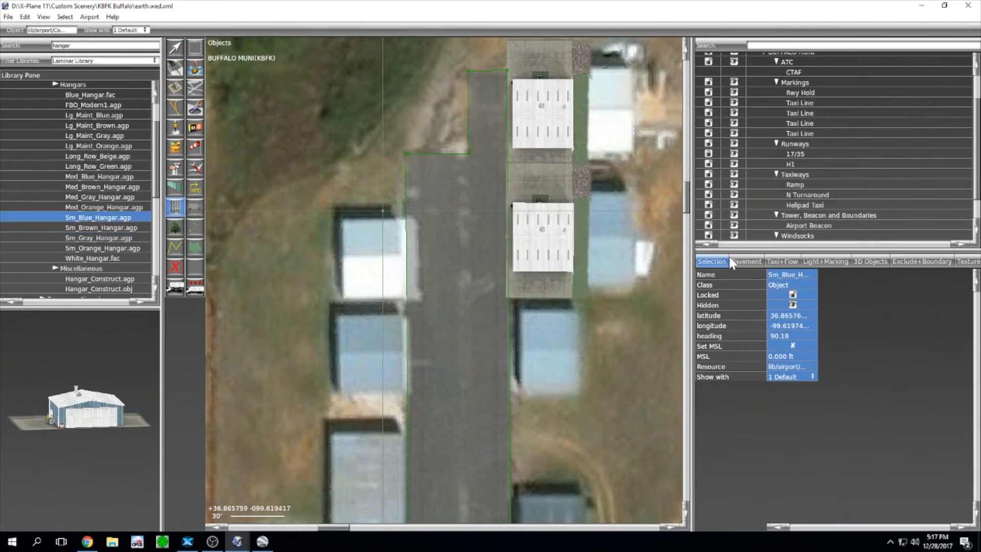
left_click(794, 336)
key("Return")
scroll(528, 278, "up", 3)
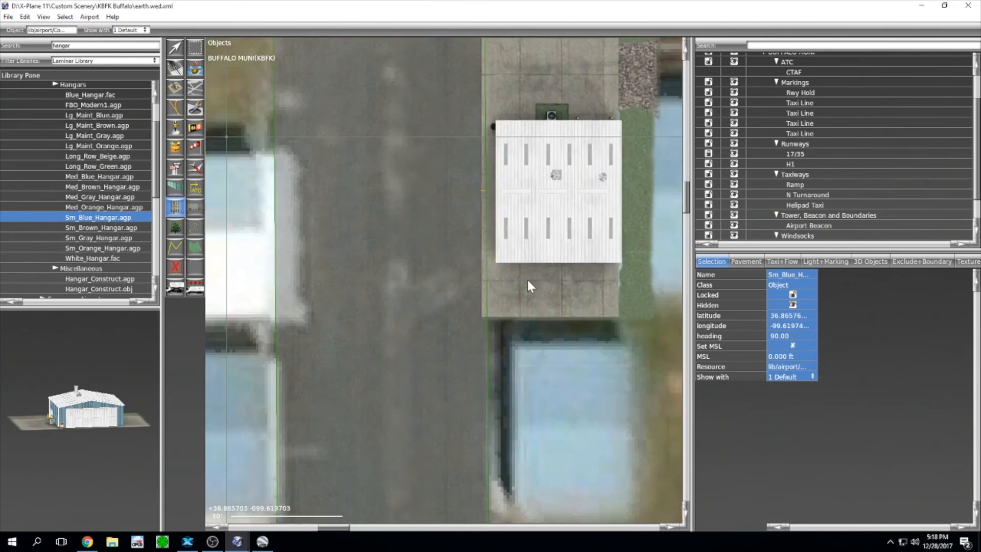
Step: Nudge the blue hangar into line with the apron edge and pan to the ground south of it
key("v")
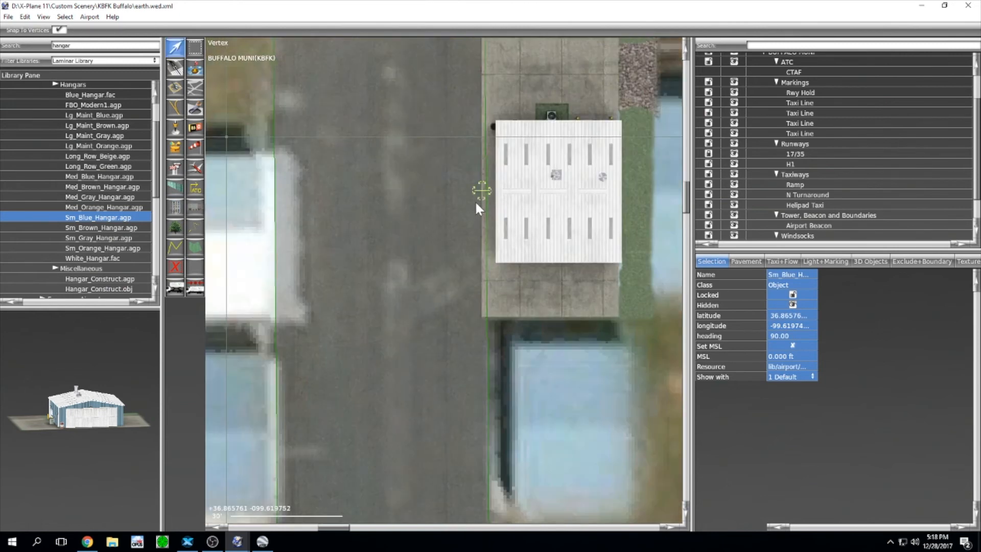
scroll(496, 217, "down", 2)
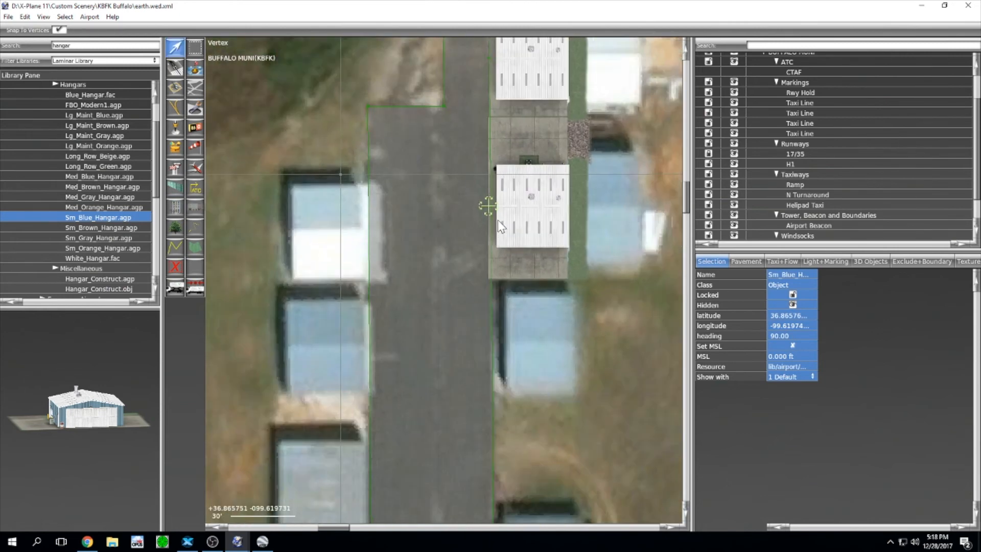
scroll(499, 189, "up", 2)
scroll(499, 186, "up", 3)
right_click_drag(507, 139, 458, 306)
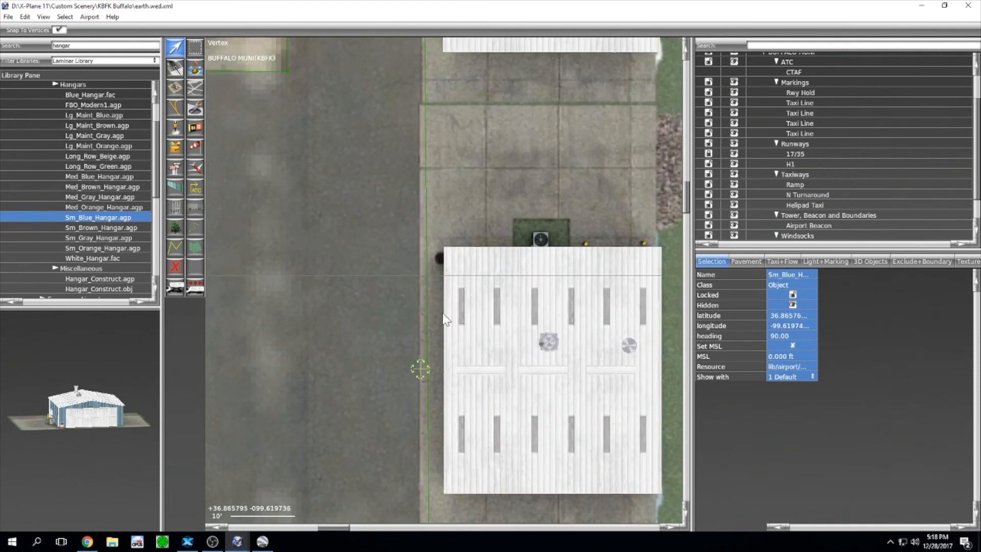
right_click_drag(419, 367, 423, 391)
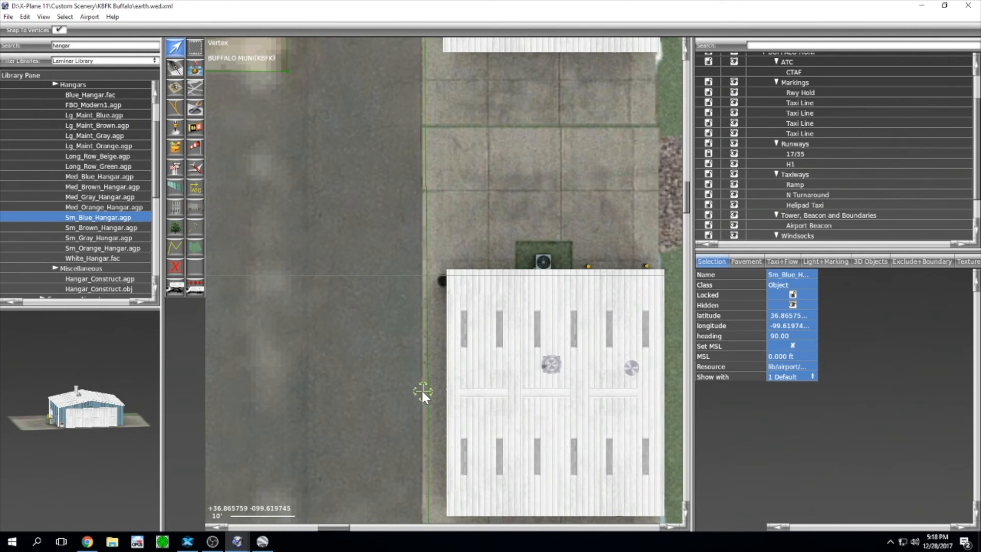
scroll(422, 391, "down", 5)
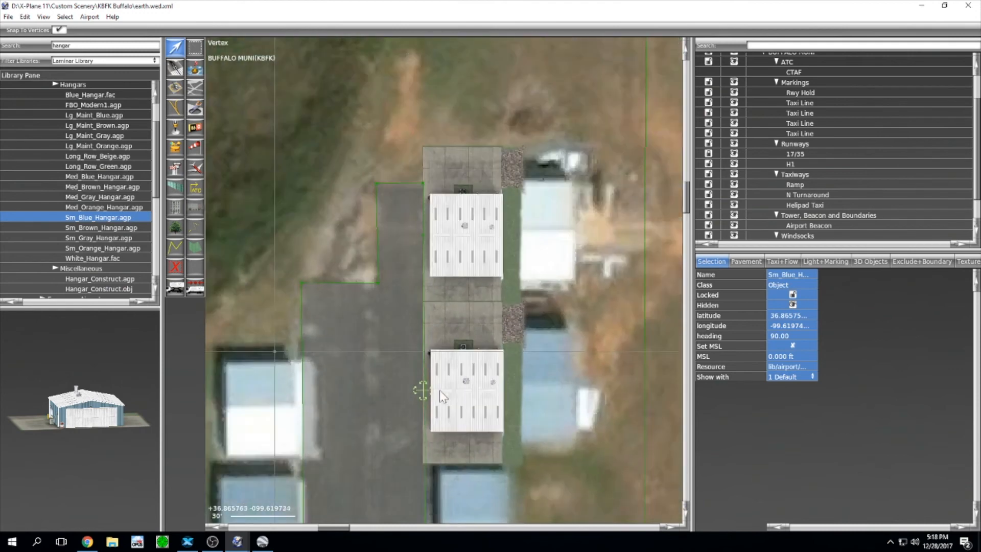
right_click_drag(440, 391, 465, 123)
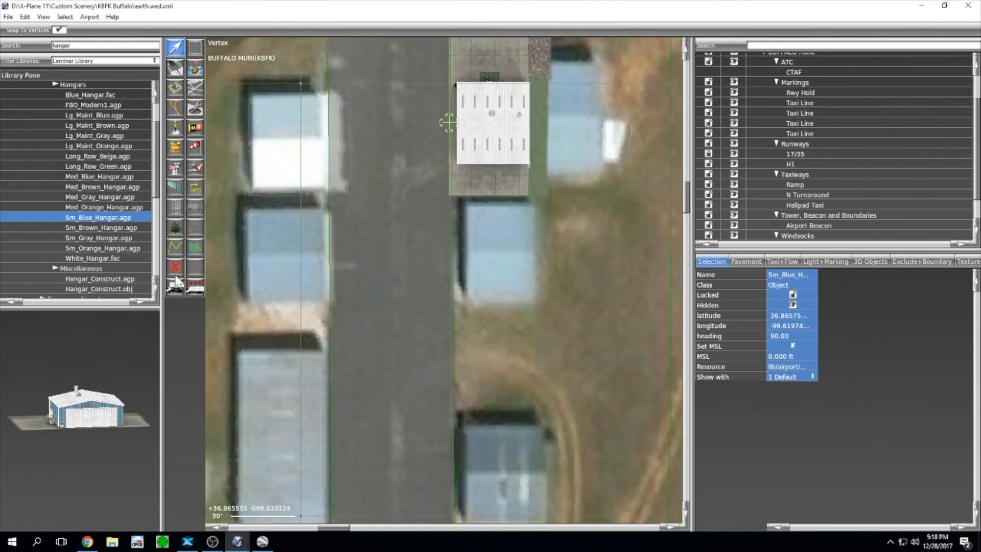
Step: Try a Med_Gray_Hangar facing east, then delete it as oversized
left_click(94, 195)
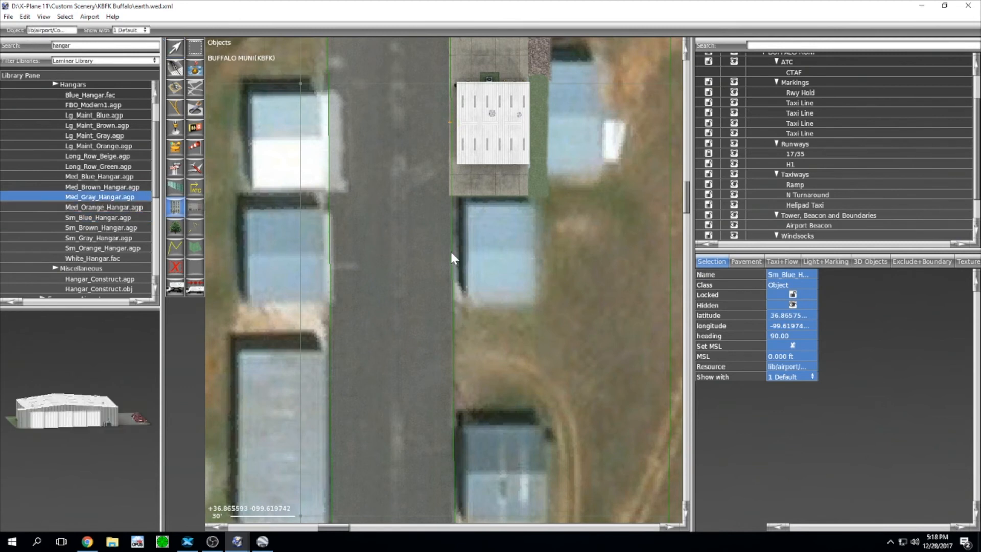
left_click_drag(450, 249, 603, 248)
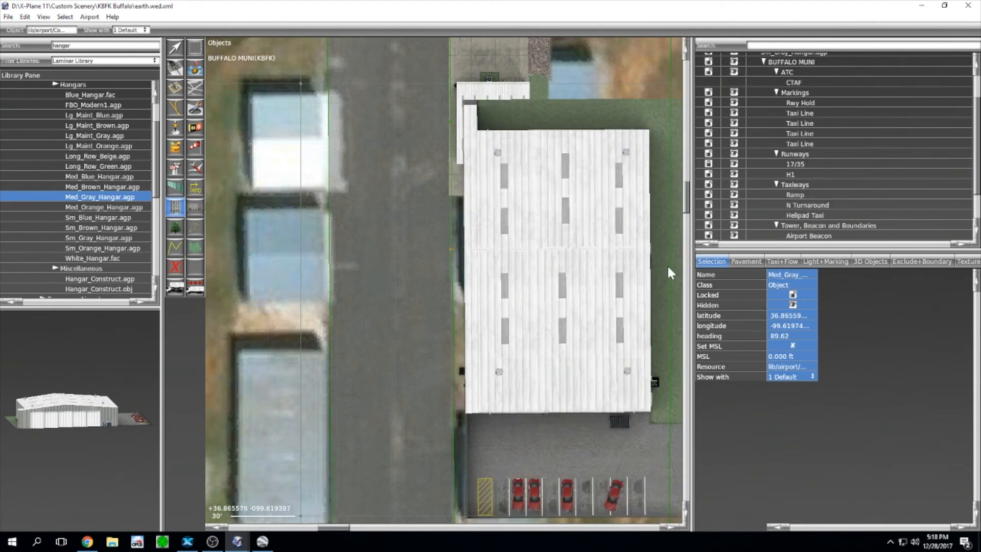
key("Delete")
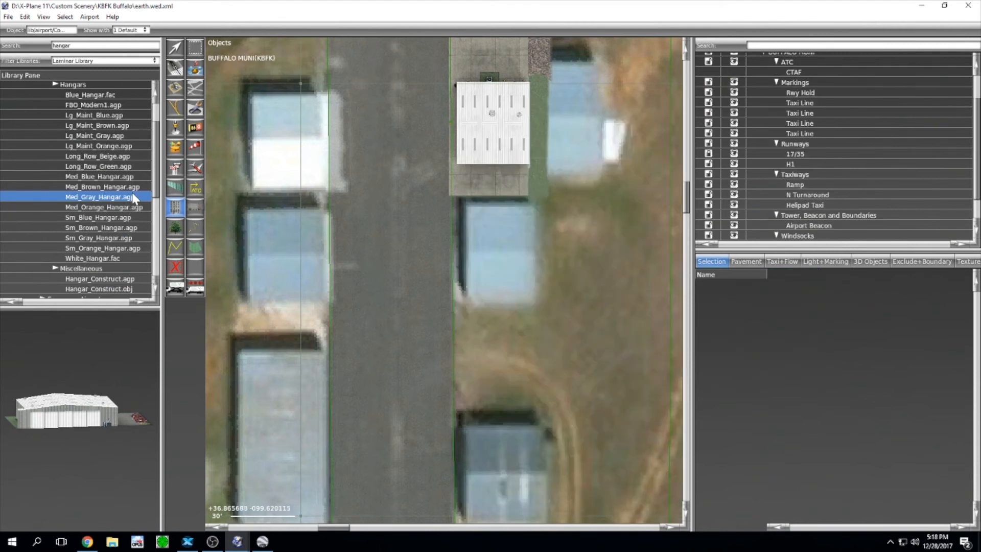
Step: Place a Sm_Blue_Hangar south of the others at heading 90.00
left_click(102, 220)
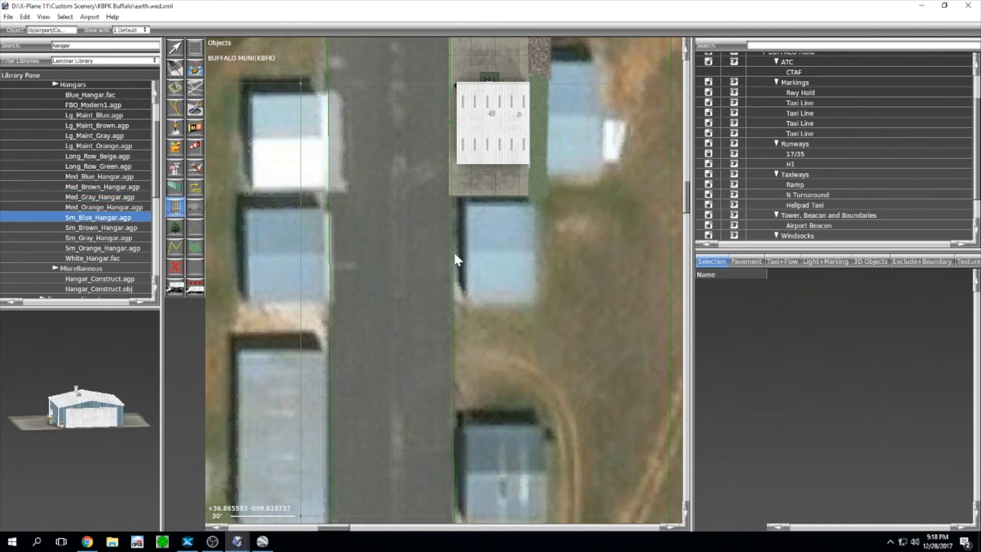
left_click_drag(455, 254, 665, 255)
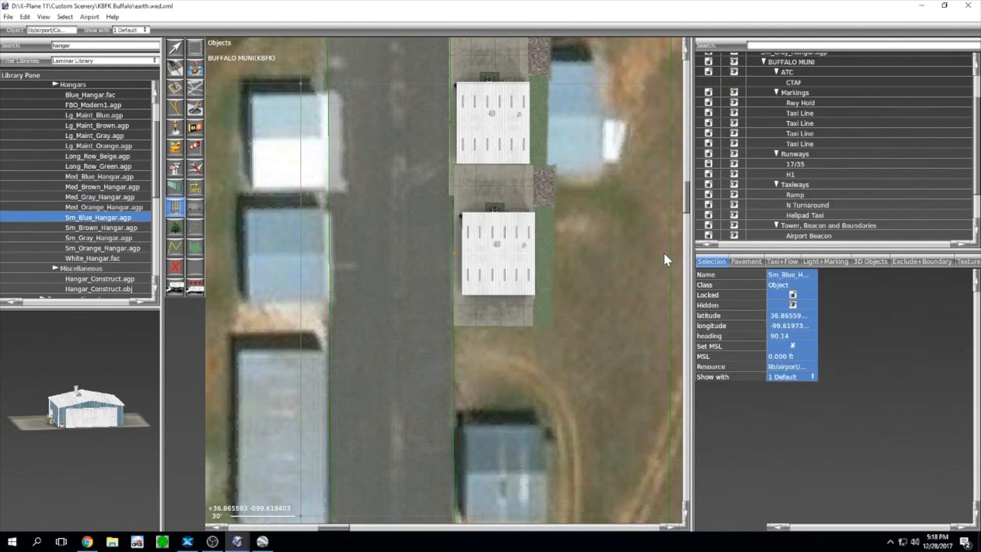
left_click(800, 335)
key("BackSpace")
key("BackSpace")
key("Return")
Step: Align the new blue hangar with the pavement edge and pan to the open ground further south
key("v")
scroll(243, 258, "up", 4)
scroll(397, 238, "down", 2)
right_click_drag(459, 247, 236, 264)
scroll(275, 272, "up", 3)
right_click_drag(488, 247, 381, 339)
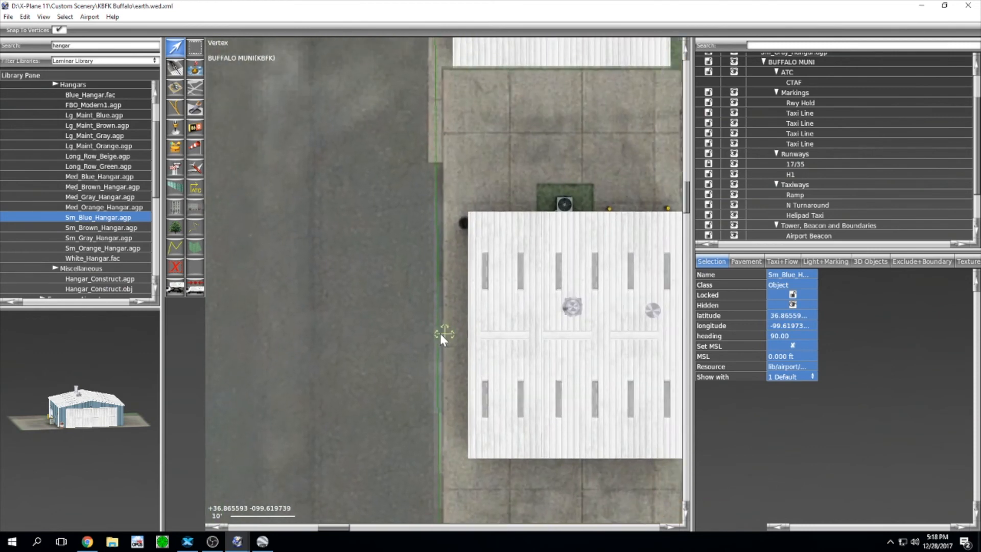
left_click_drag(444, 332, 429, 378)
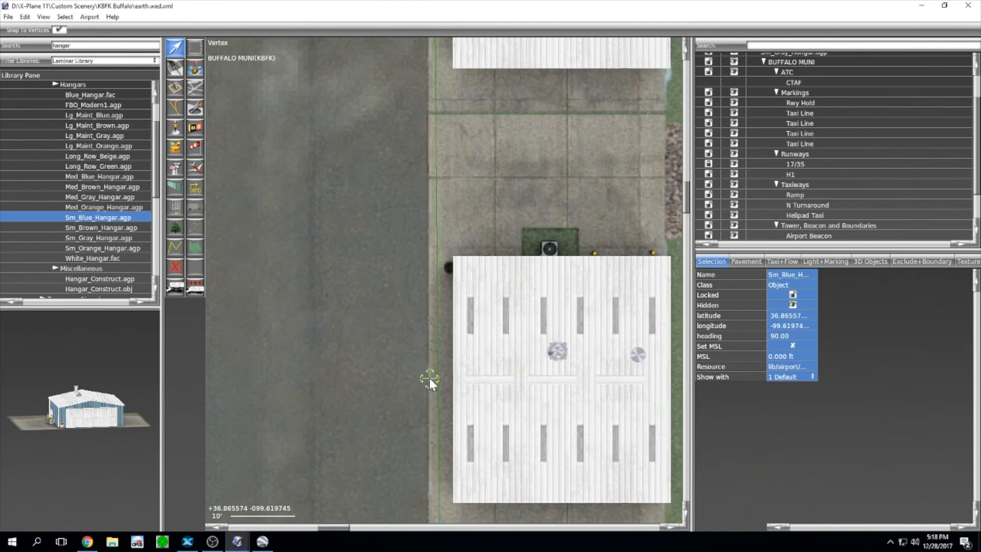
scroll(429, 378, "down", 3)
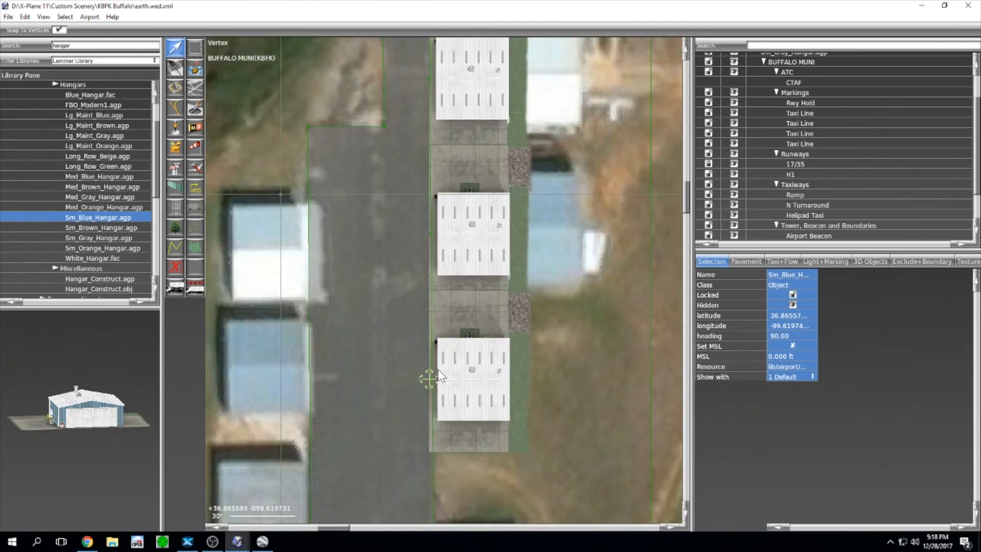
right_click_drag(429, 379, 488, 67)
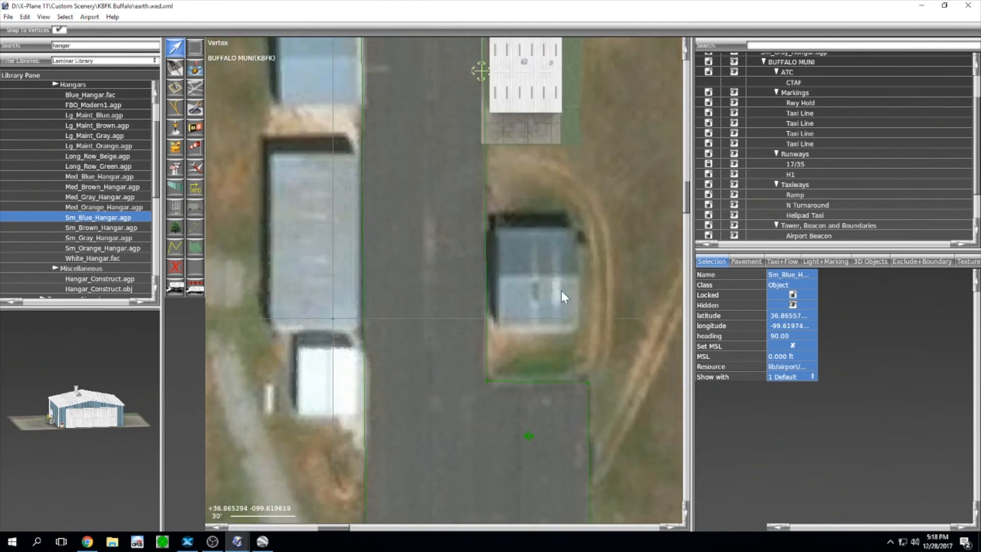
Step: Place a Sm_Gray_Hangar at the eastern row's south end at heading 90
left_click(102, 238)
left_click_drag(485, 277, 655, 277)
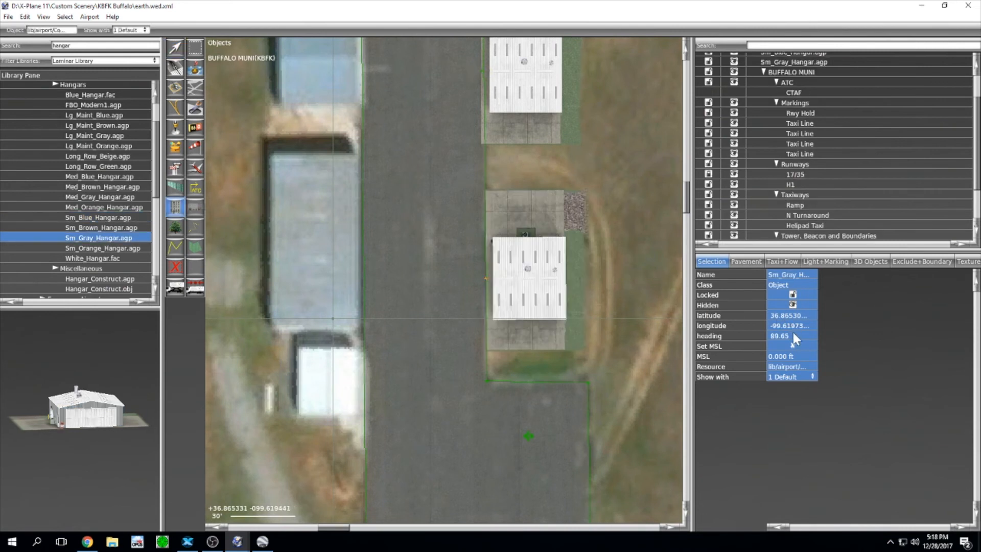
type("90")
key("Return")
Step: Nudge the gray hangar onto the row's edge and pan to see both sides of the taxiway
key("v")
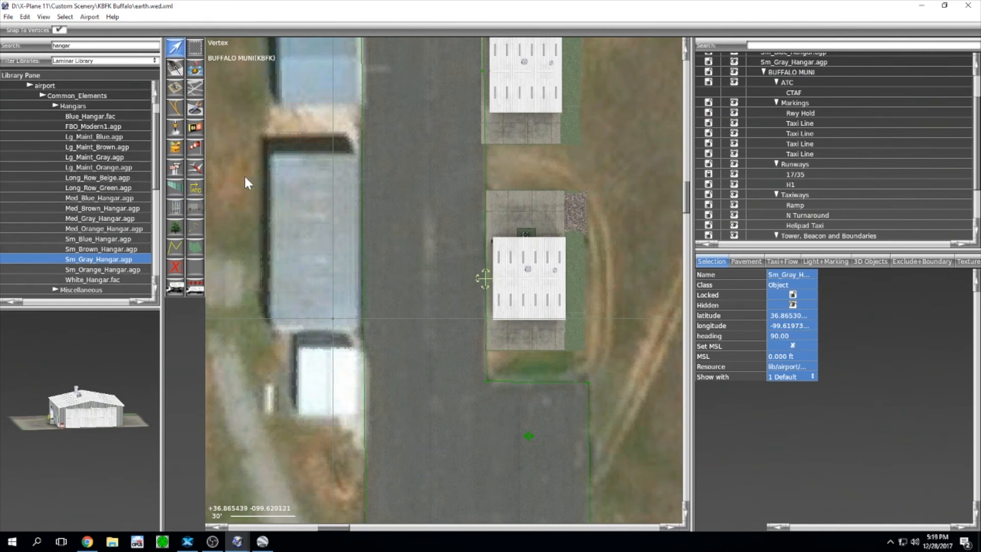
scroll(255, 187, "down", 2)
scroll(443, 212, "up", 5)
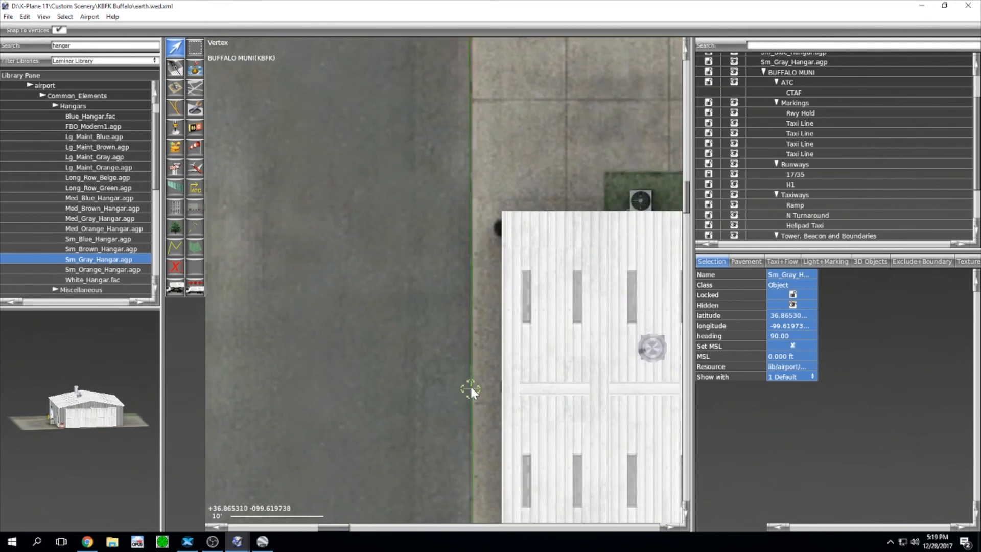
left_click_drag(470, 389, 468, 389)
right_click_drag(511, 226, 504, 75)
scroll(515, 117, "down", 5)
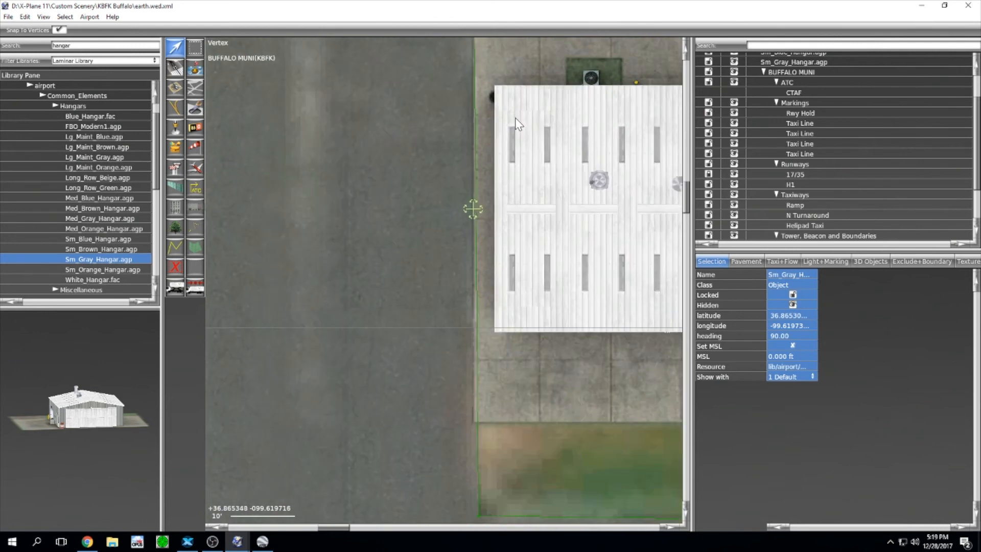
scroll(440, 171, "down", 3)
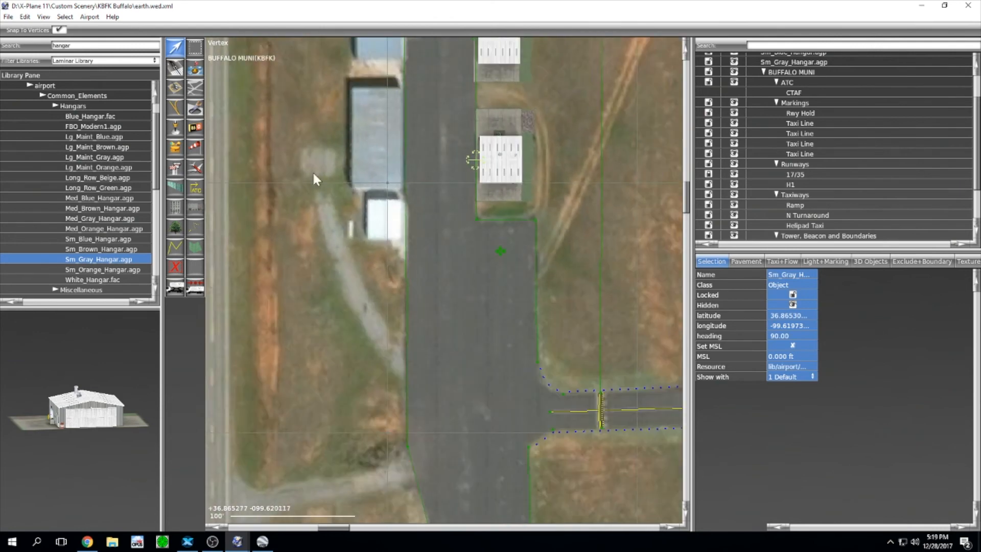
right_click_drag(308, 174, 346, 398)
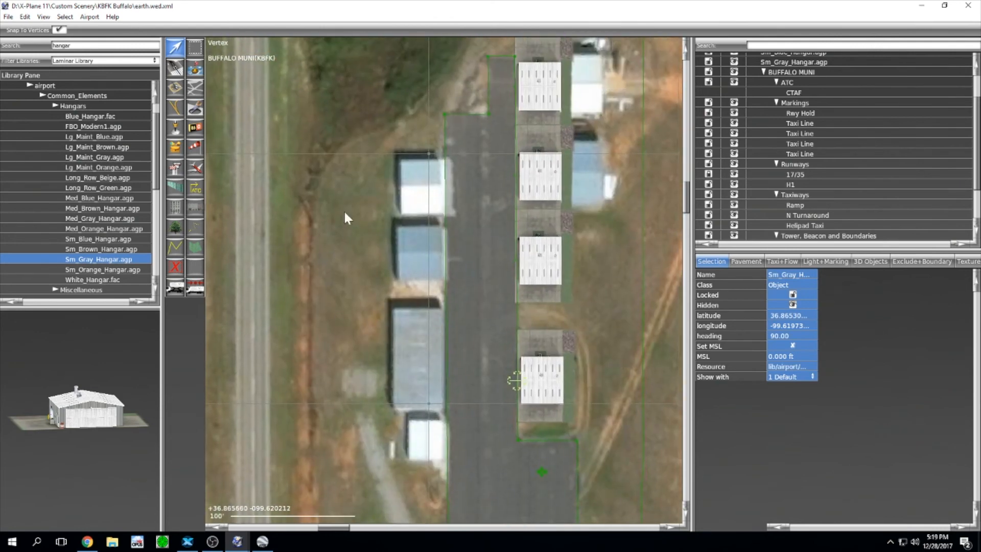
Step: Place a Sm_Blue_Hangar west of the taxiway at heading 270
left_click(105, 239)
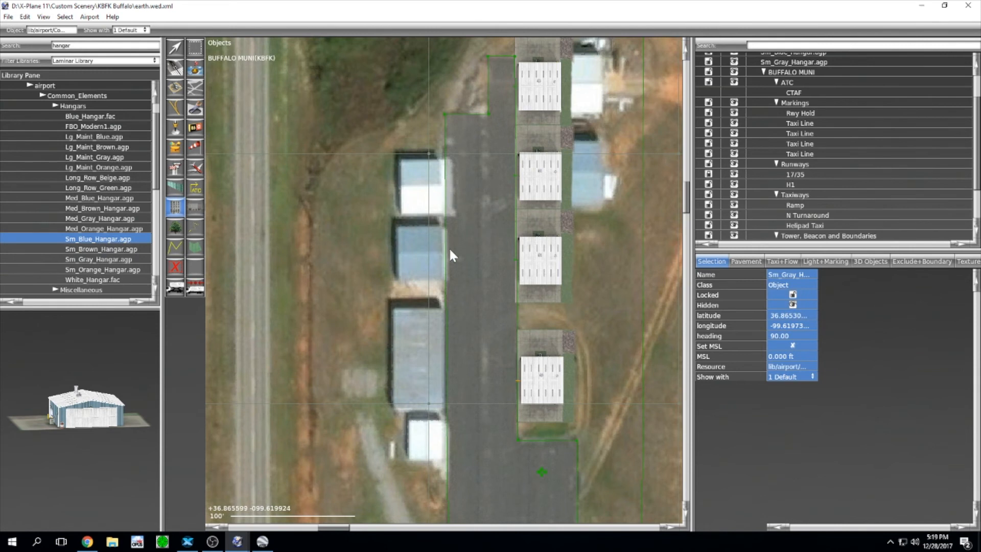
left_click_drag(451, 251, 347, 256)
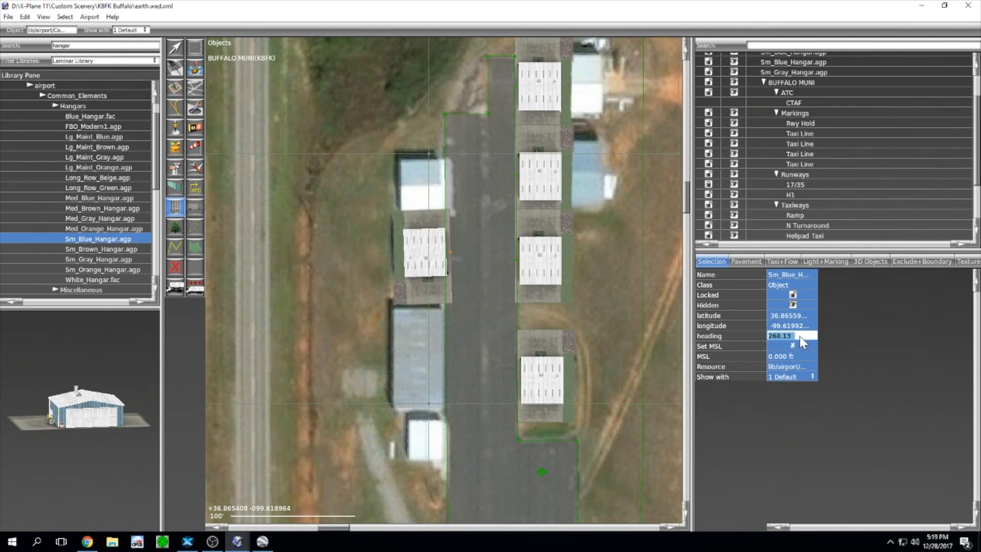
type("270")
key("Return")
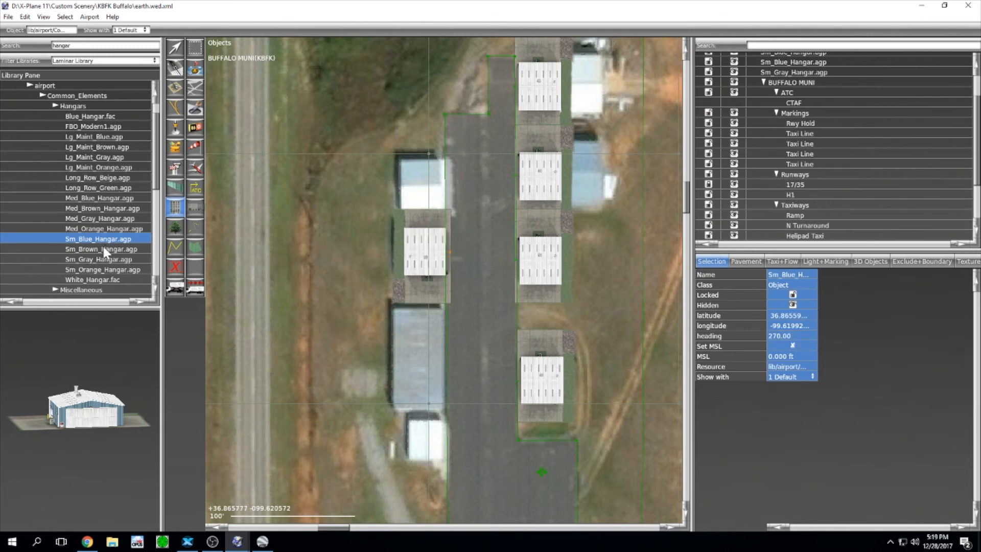
Step: Add a Sm_Gray_Hangar north of the blue one at heading 270, aligned with the row
left_click(115, 259)
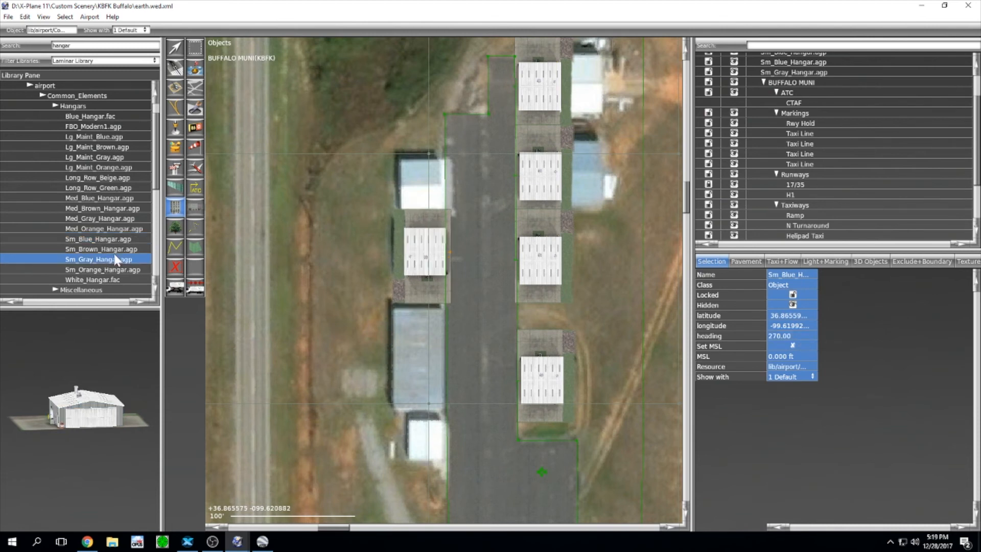
left_click_drag(449, 185, 367, 186)
left_click(802, 334)
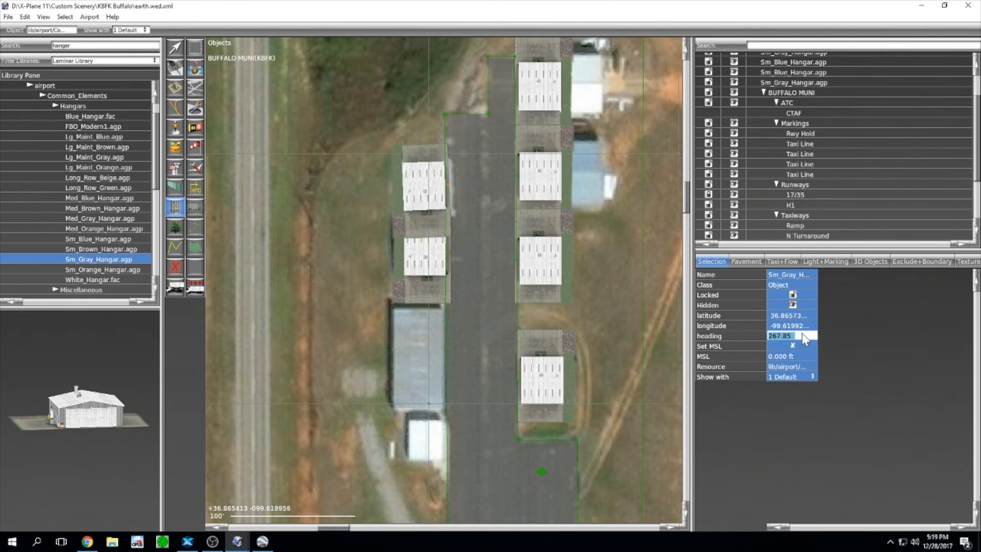
type("270")
key("Return")
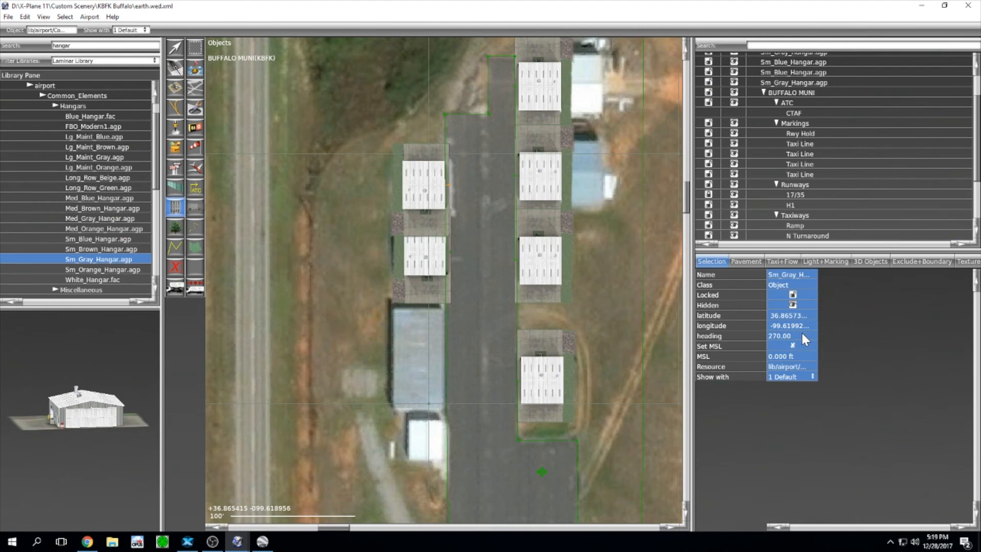
scroll(472, 202, "up", 3)
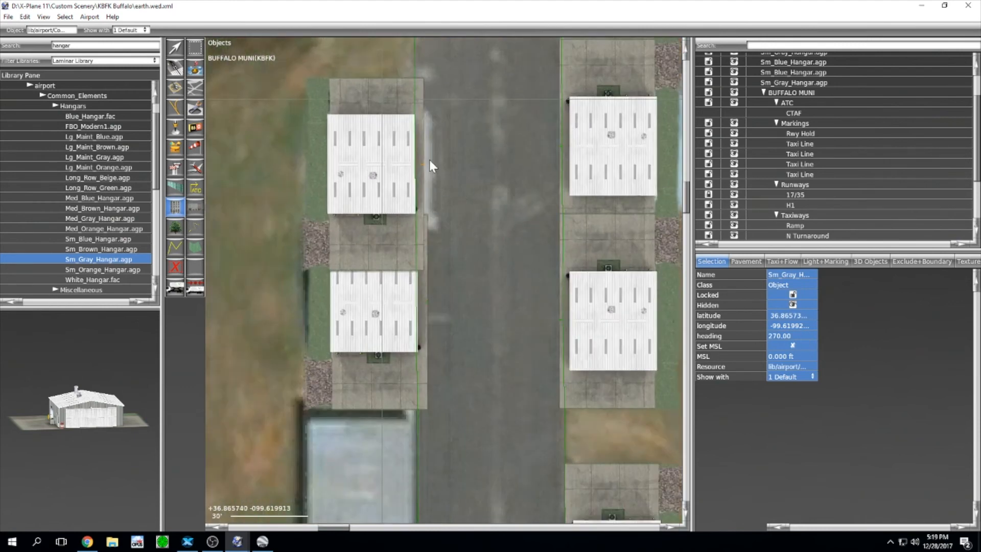
key("v")
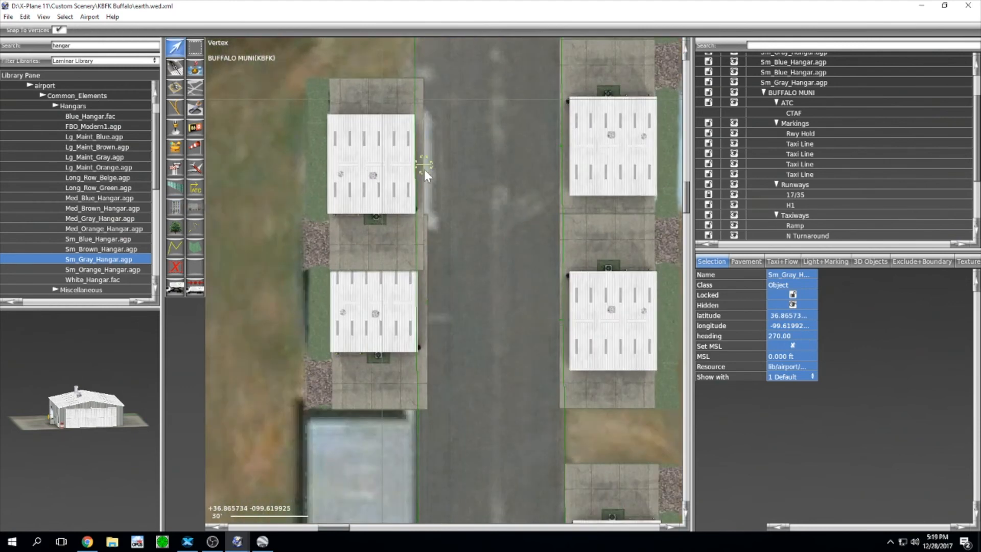
left_click_drag(422, 162, 427, 133)
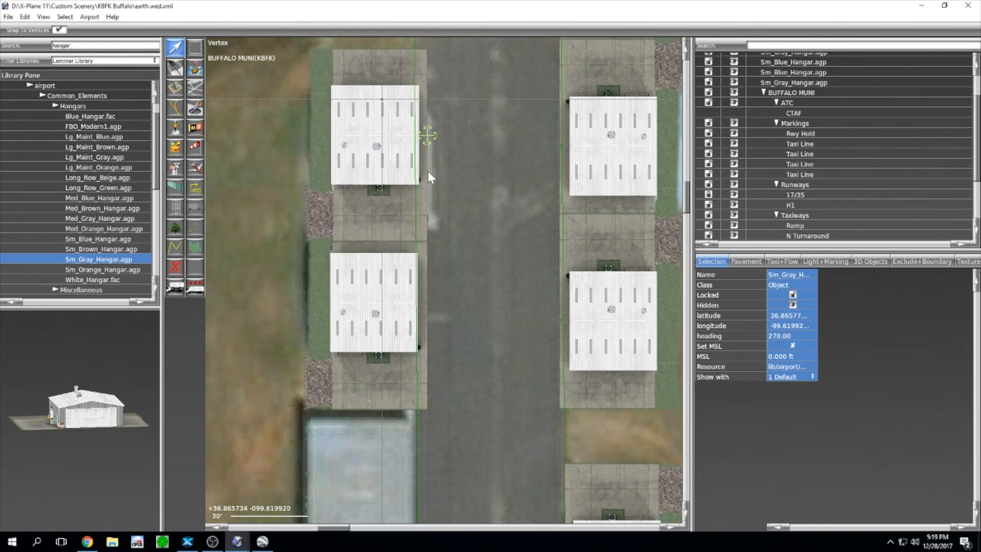
scroll(428, 179, "up", 2)
scroll(428, 228, "up", 1)
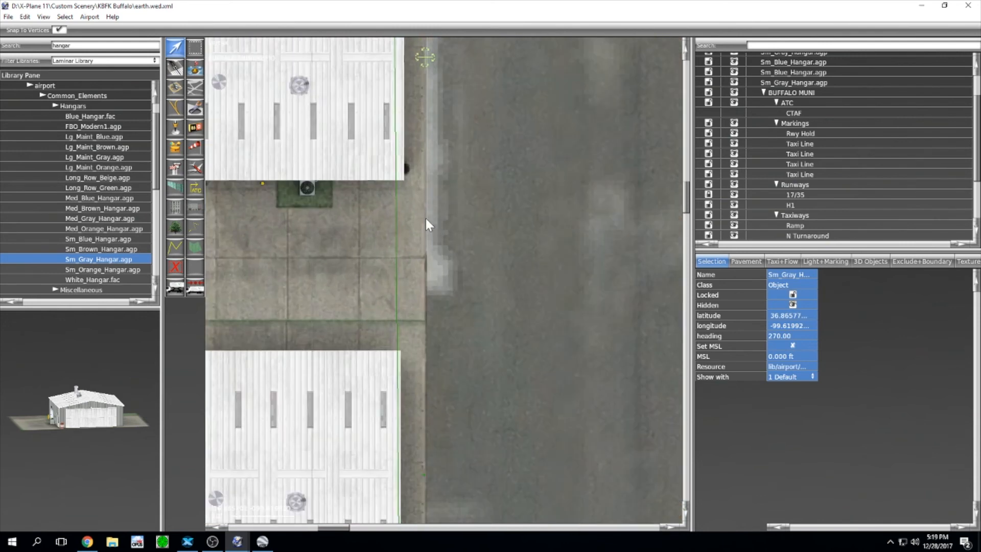
scroll(425, 216, "down", 5)
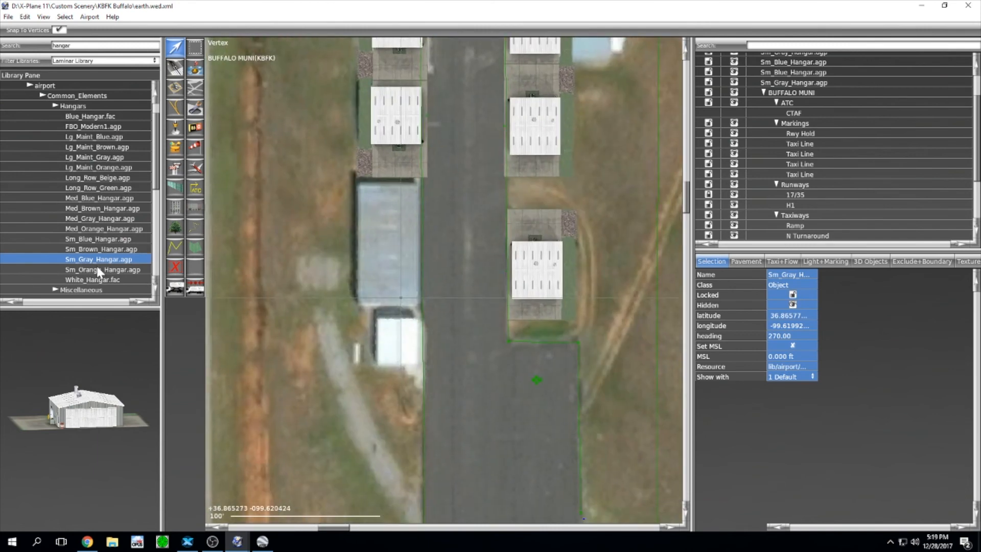
Step: Place a Sm_Blue_Hangar further south on the west side at 270 and move it up to close the row
left_click(94, 239)
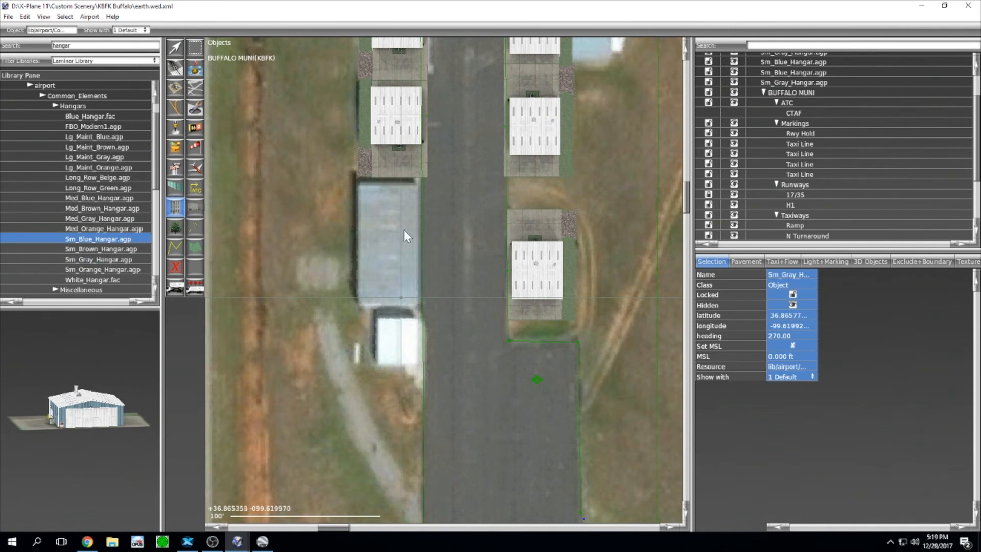
left_click_drag(422, 245, 253, 245)
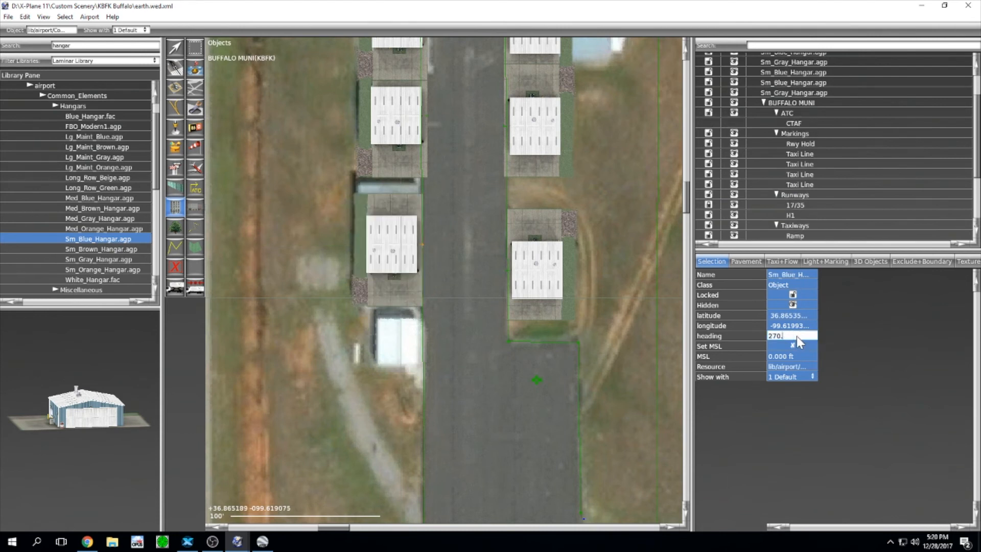
key("Return")
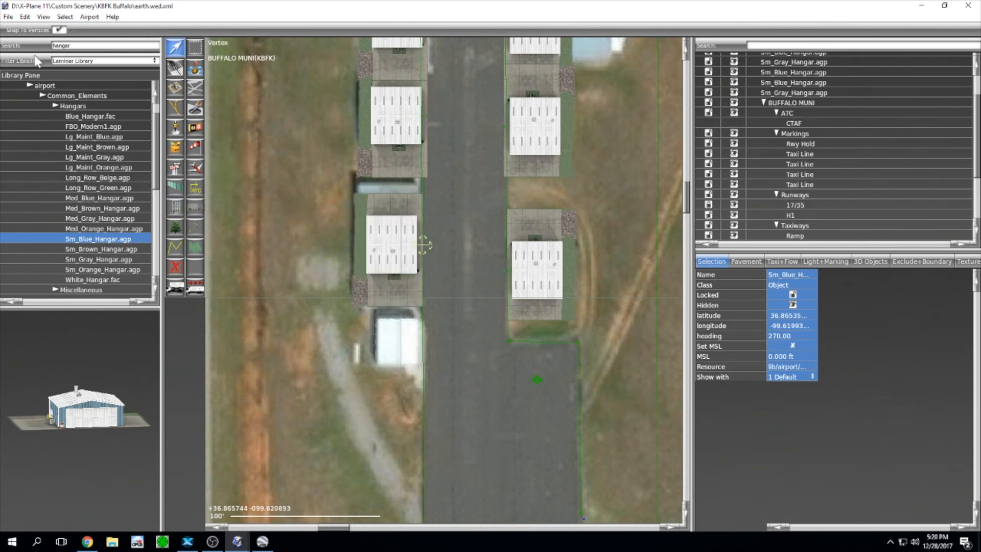
key("v")
scroll(461, 240, "up", 1)
scroll(431, 219, "up", 2)
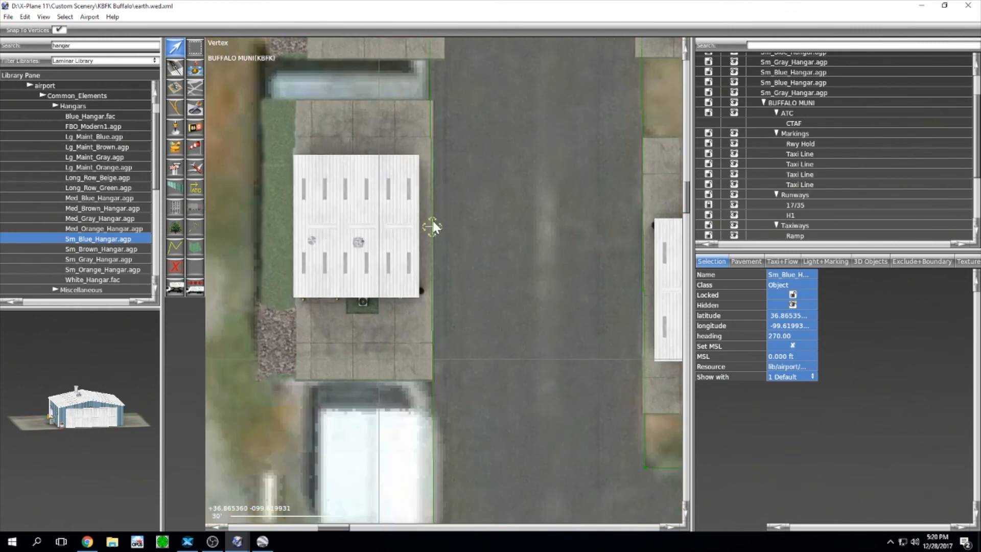
left_click_drag(434, 223, 446, 184)
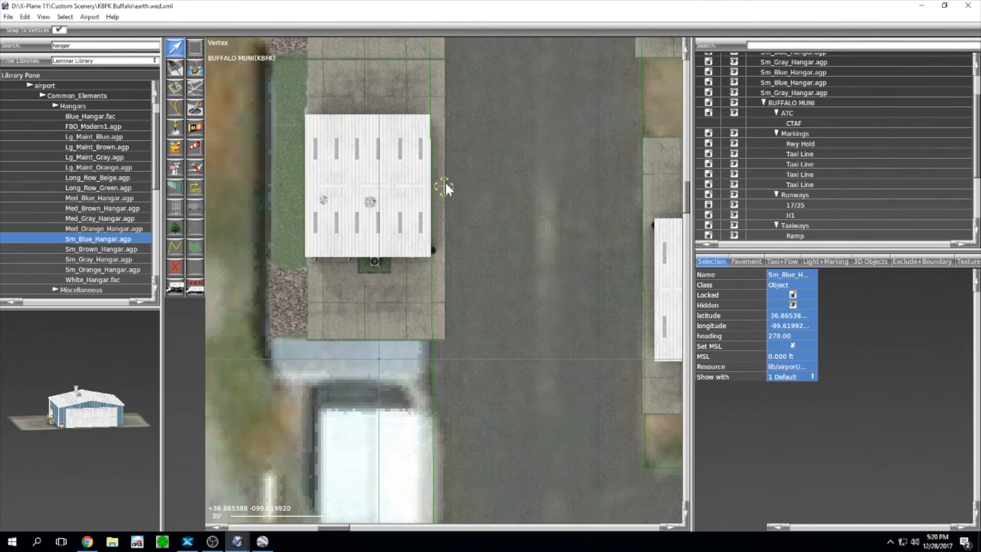
scroll(445, 184, "down", 3)
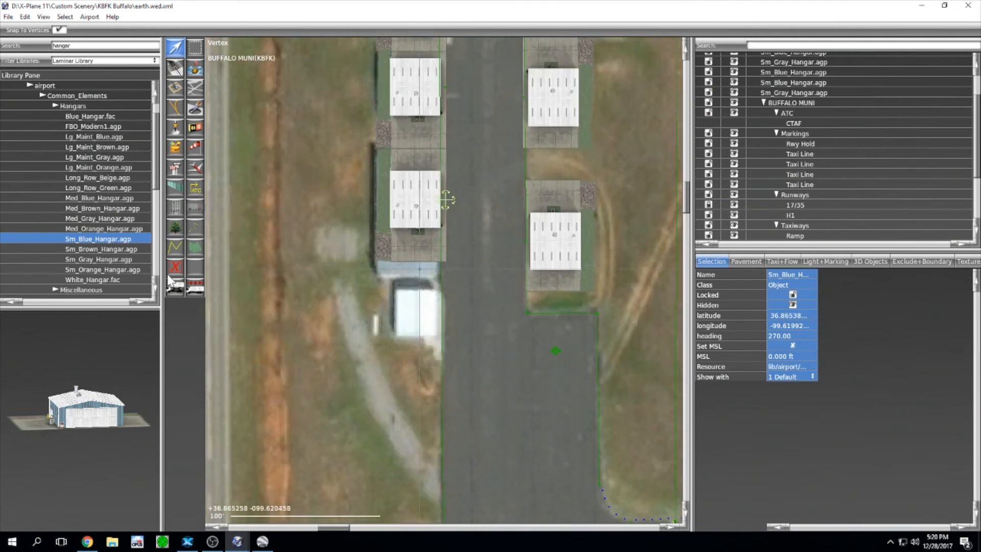
Step: Place a Sm_Gray_Hangar beside the taxiway at heading 270 and line it up with the west row
left_click(102, 259)
left_click(457, 310)
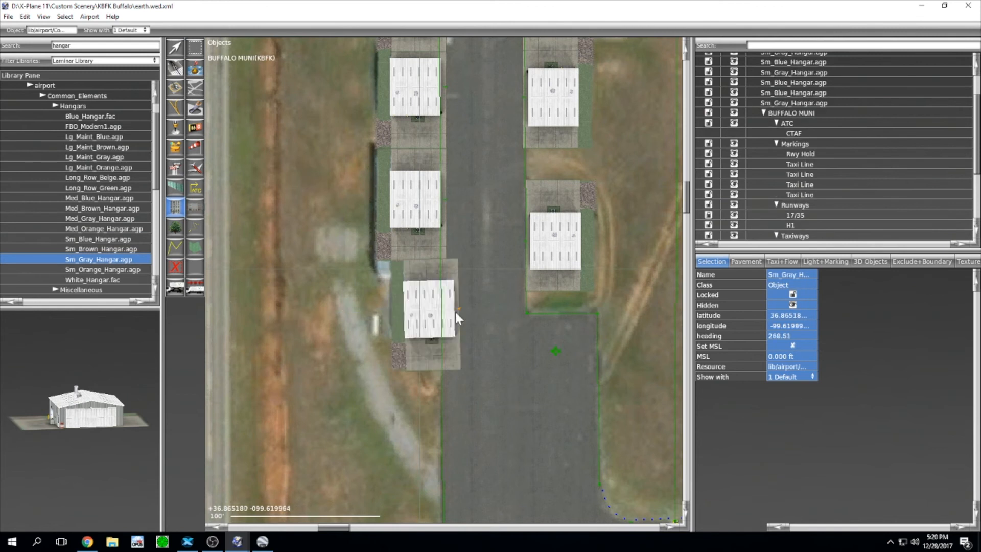
left_click(780, 336)
type("270")
key("Return")
key("v")
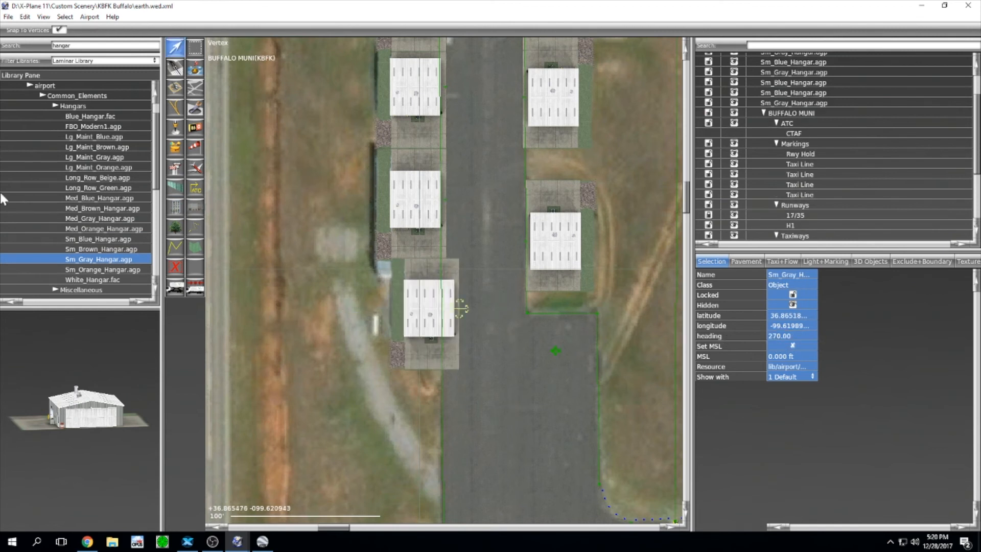
scroll(506, 384, "up", 5)
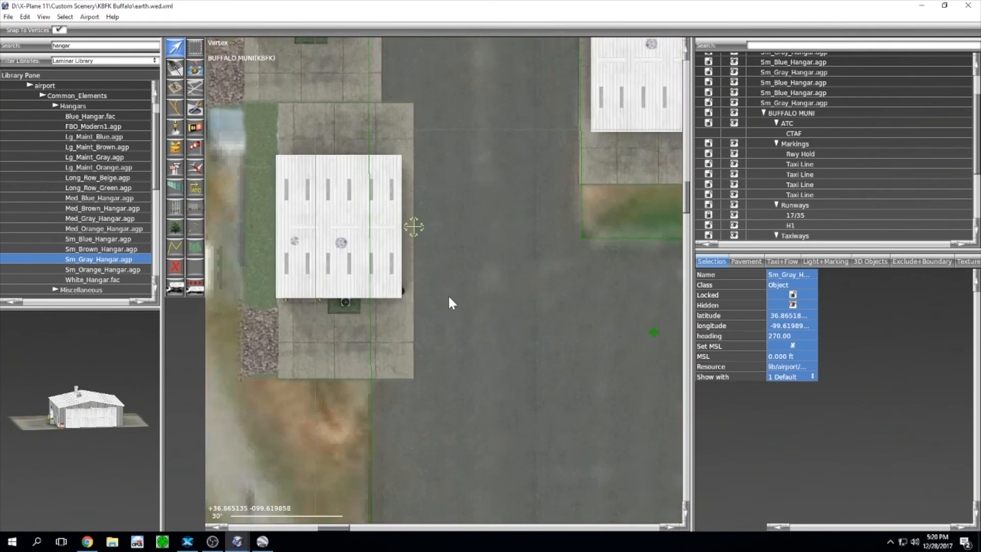
left_click_drag(475, 386, 442, 355)
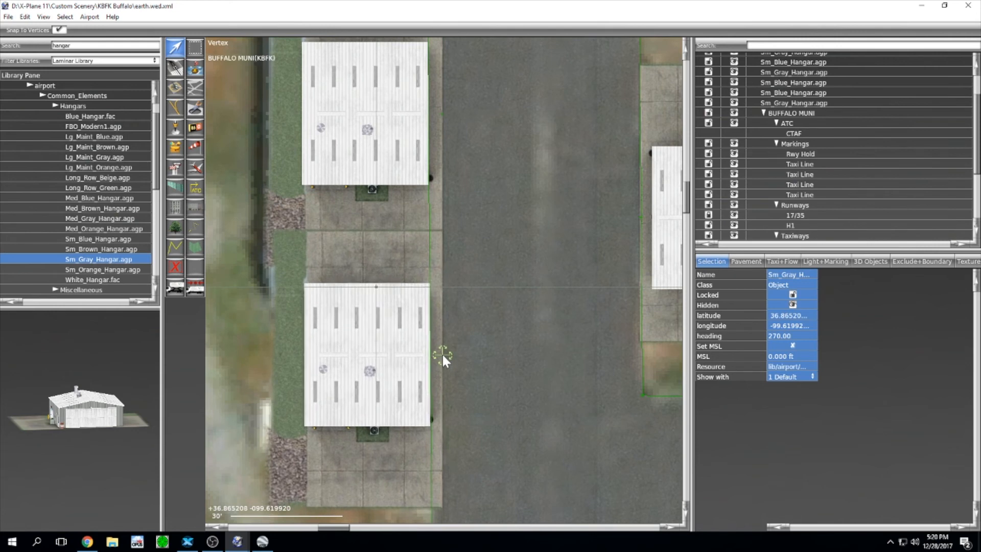
scroll(442, 354, "down", 3)
scroll(560, 369, "down", 2)
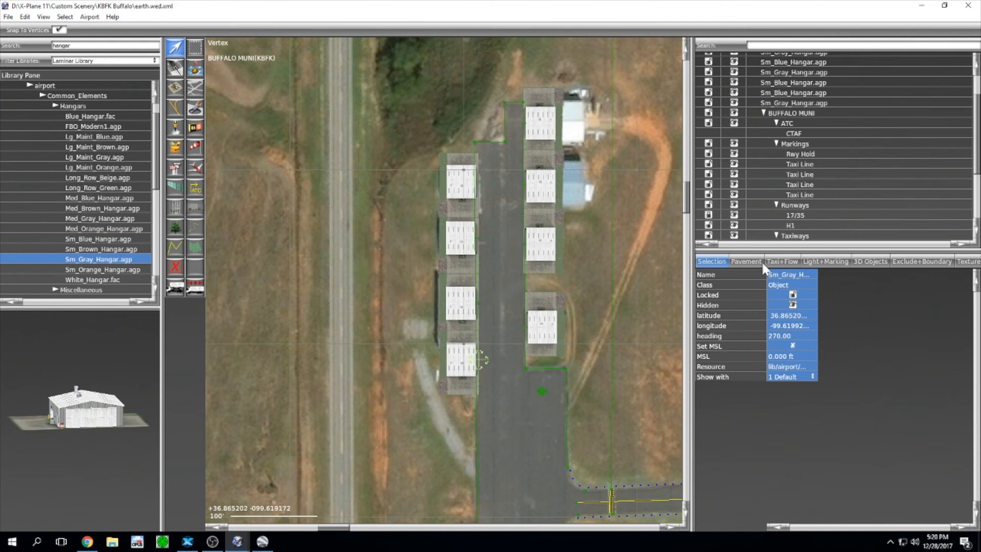
Step: Group the eight hangars with Ctrl+G and name the group 'Objects'
scroll(783, 105, "up", 3)
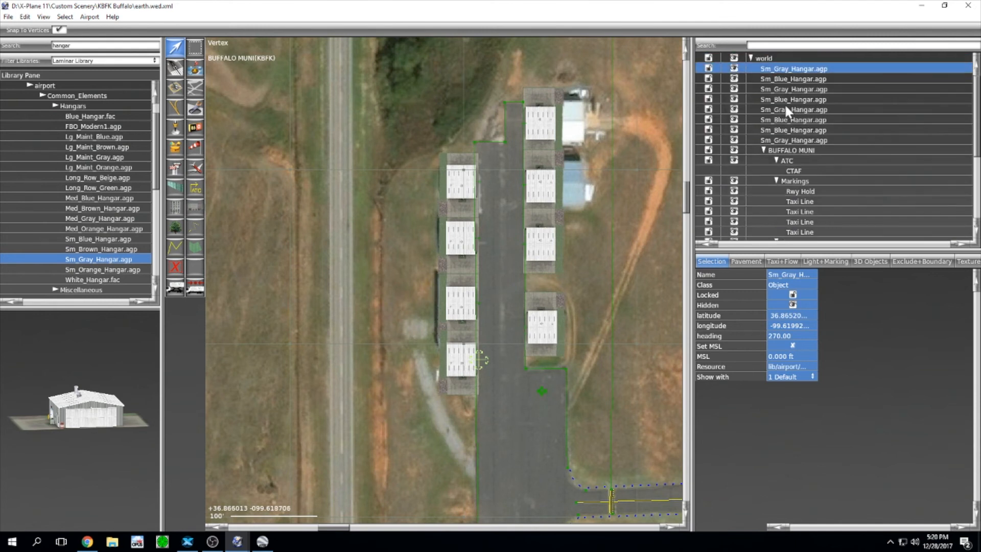
left_click(809, 142, "shift")
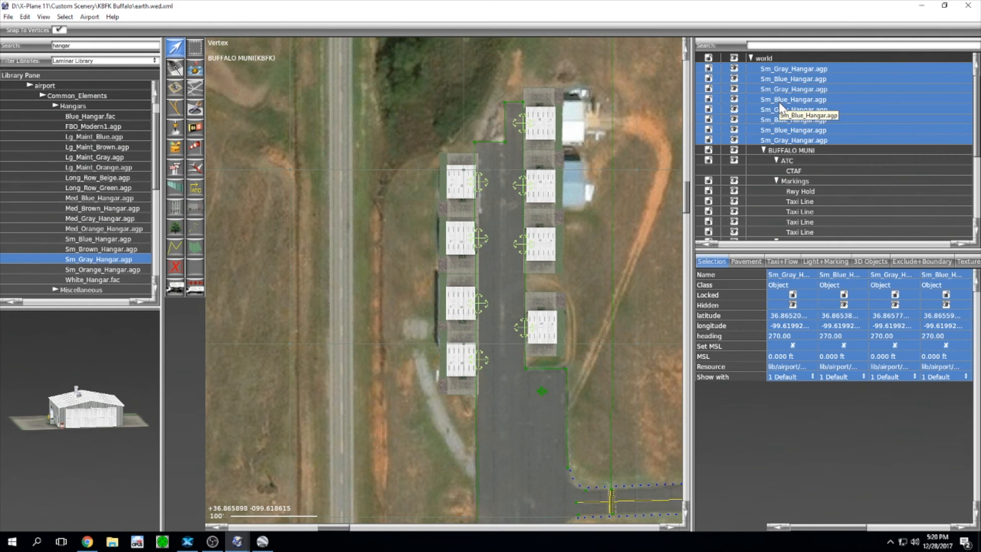
key("ctrl+g")
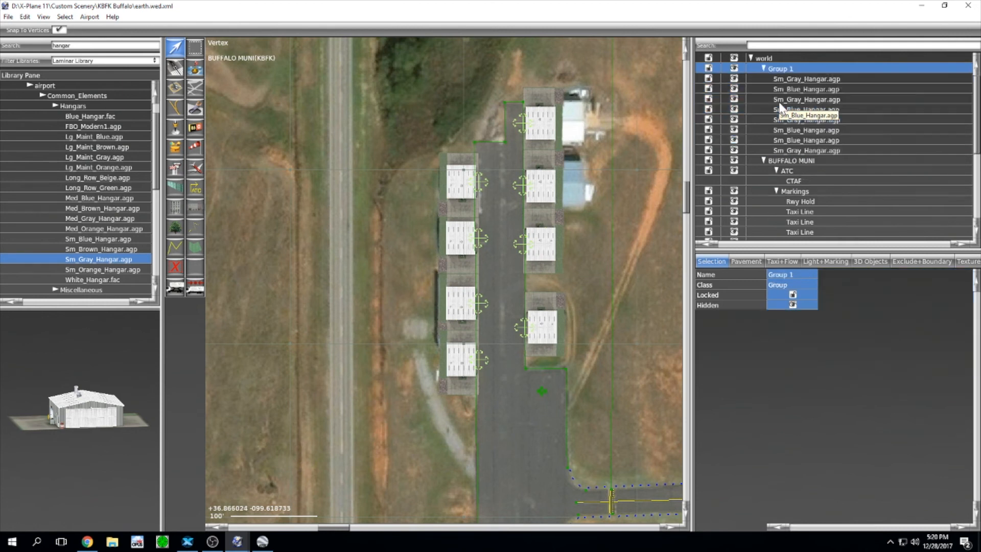
double_click(779, 70)
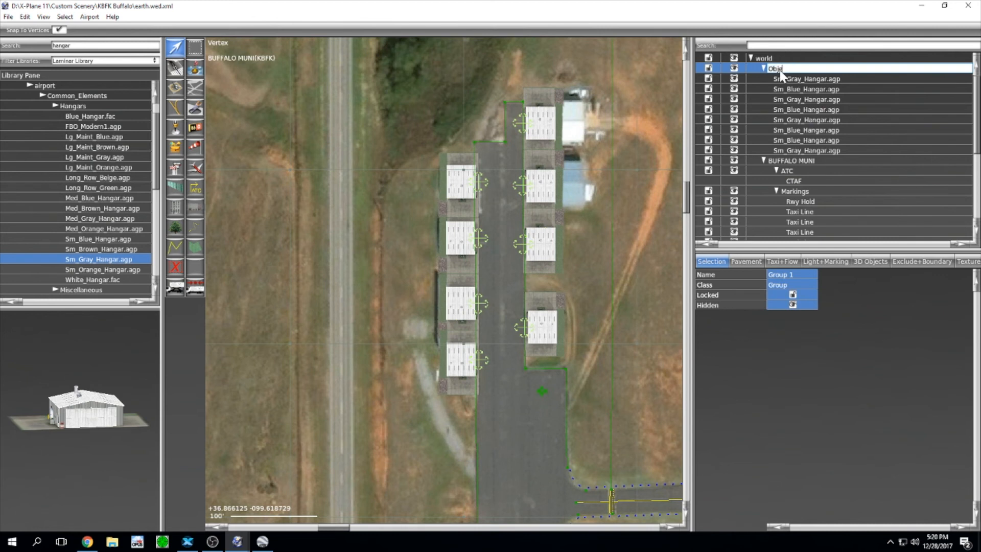
type("Objects")
key("Return")
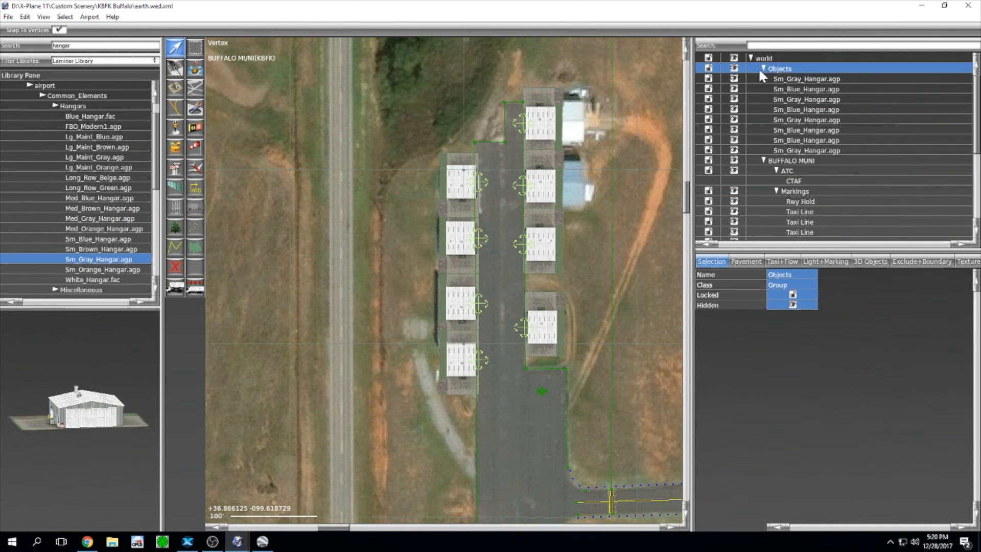
Step: Collapse the hierarchy groups and move Objects into the BUFFALO MUNI airport
left_click(763, 68)
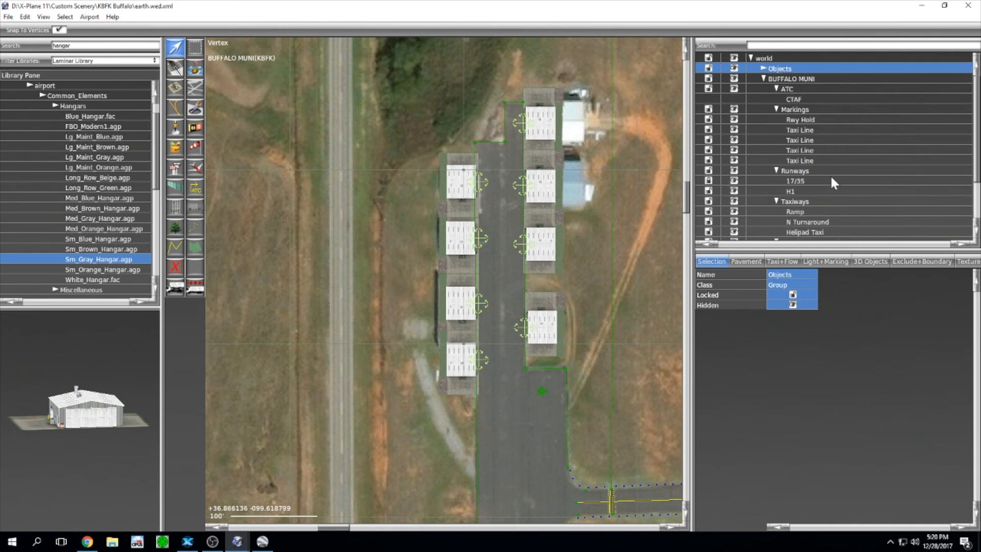
left_click(776, 109)
left_click(777, 88)
left_click(776, 110)
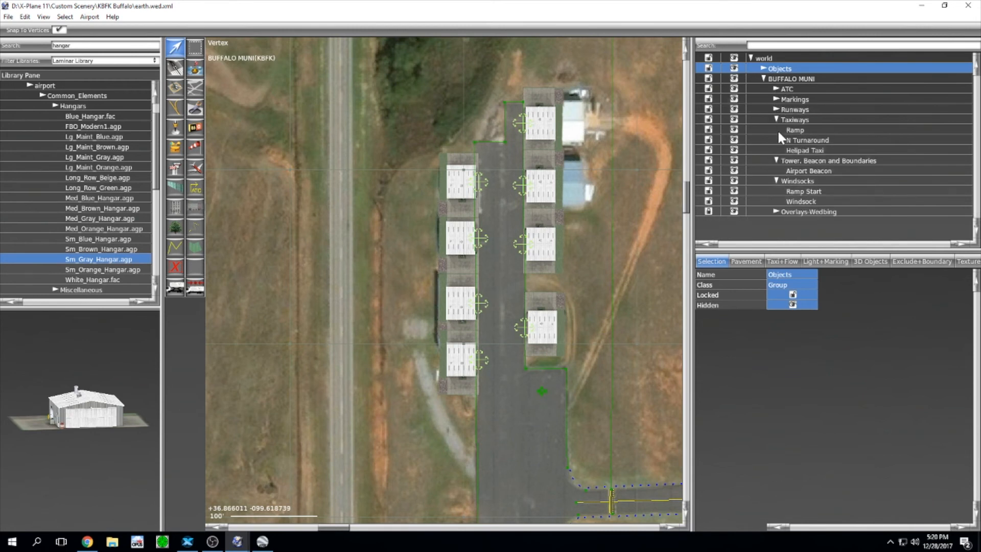
left_click(777, 119)
left_click(777, 130)
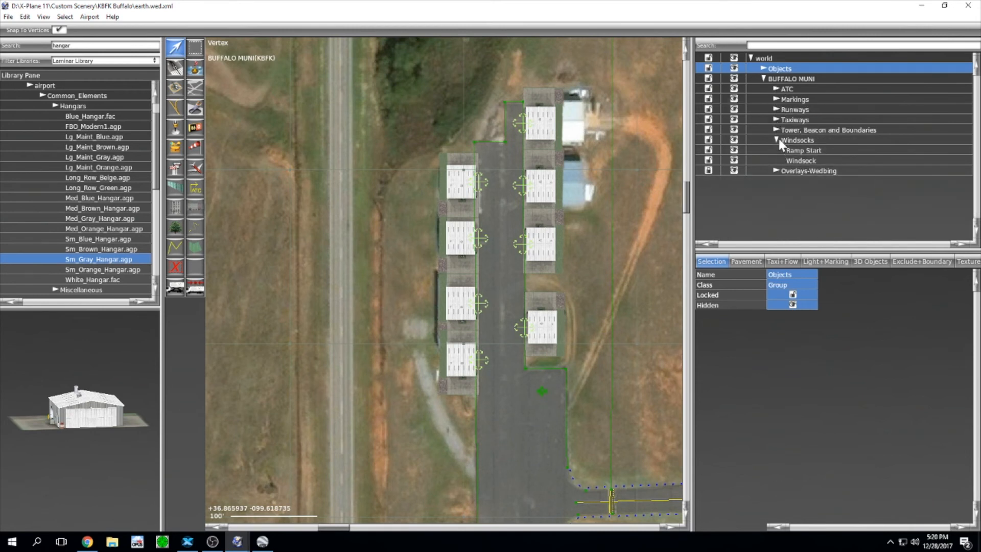
left_click(776, 140)
left_click_drag(785, 76, 789, 96)
Step: Zoom out over the full runway, run File > Export Scenery Pack, and switch to X-Plane
scroll(594, 284, "down", 3)
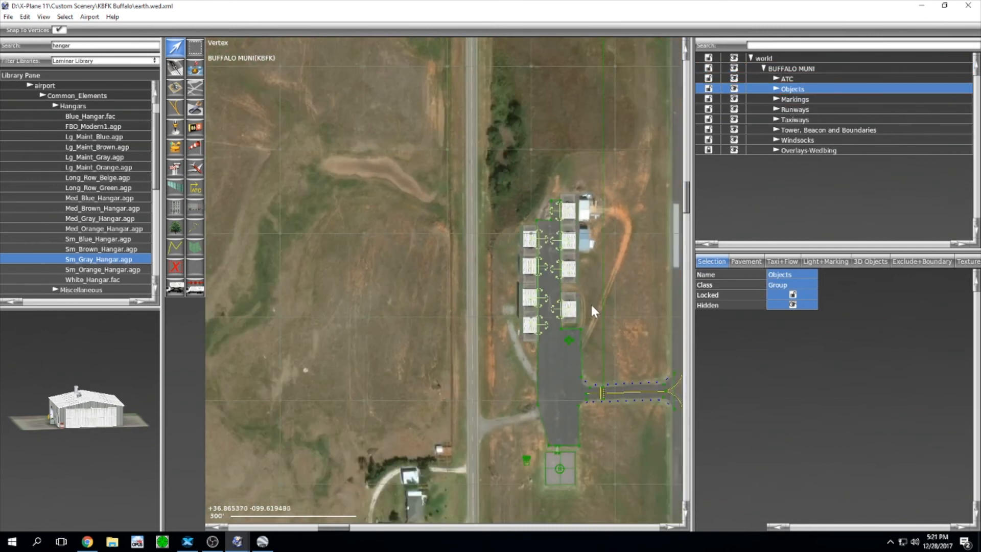
right_click_drag(539, 278, 509, 244)
right_click_drag(559, 218, 523, 285)
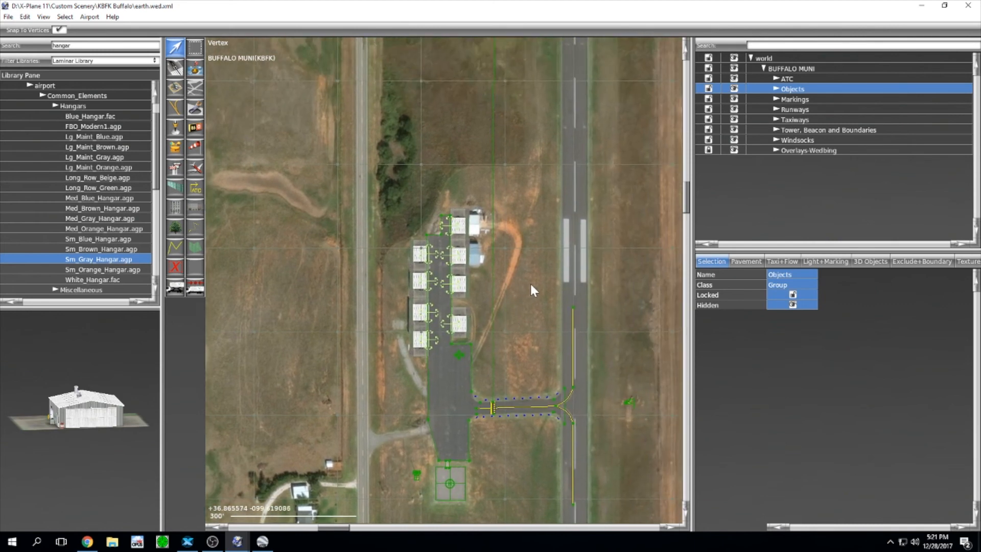
scroll(530, 284, "down", 3)
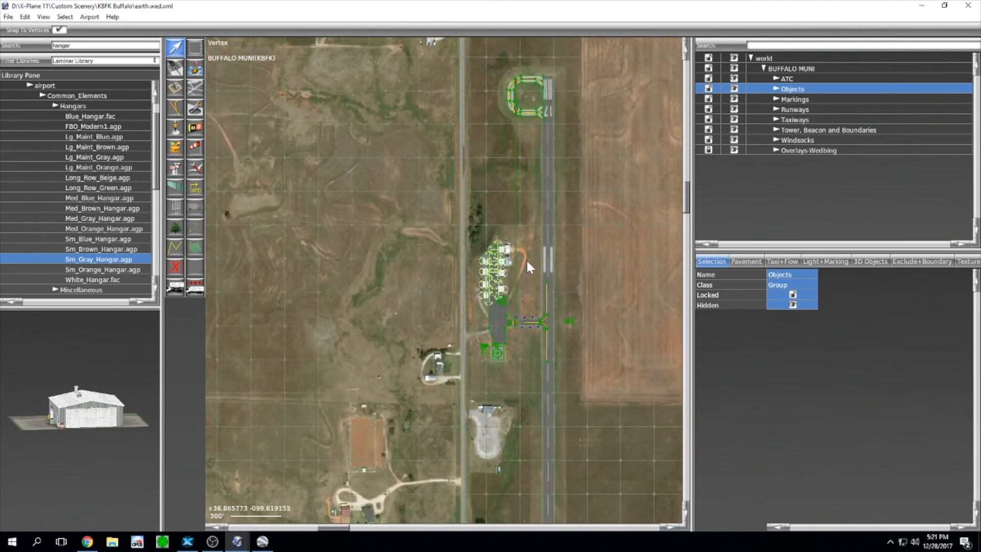
scroll(526, 259, "down", 1)
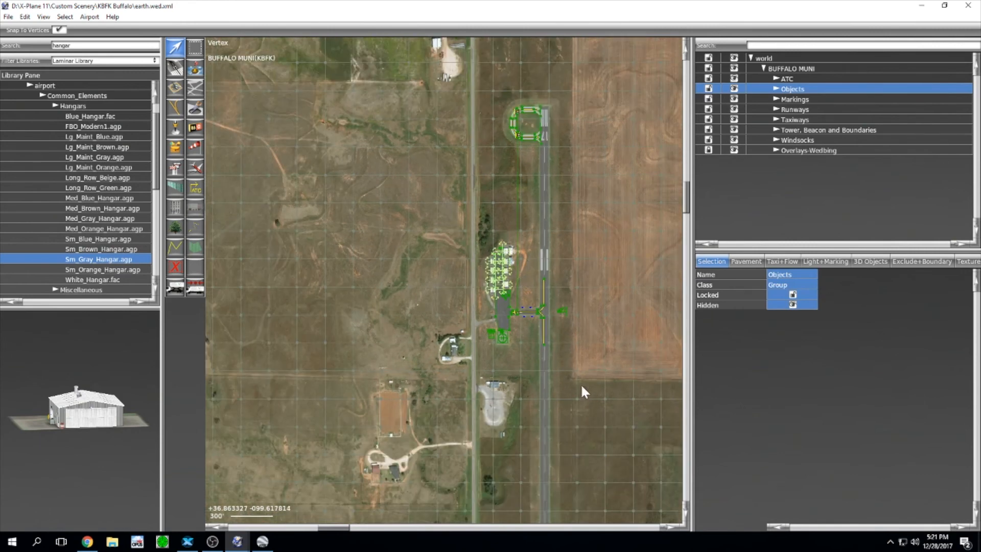
right_click_drag(581, 383, 541, 327)
left_click(8, 16)
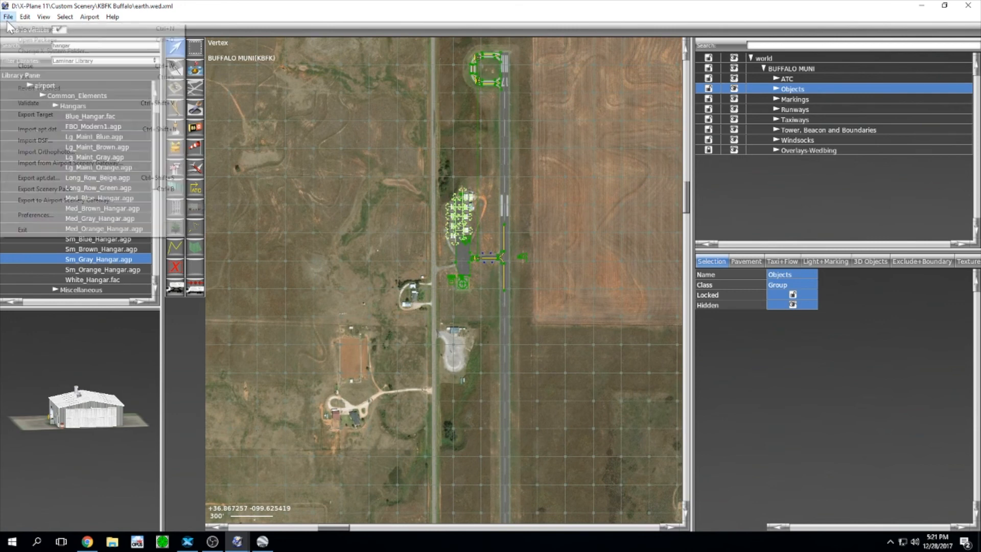
left_click(28, 190)
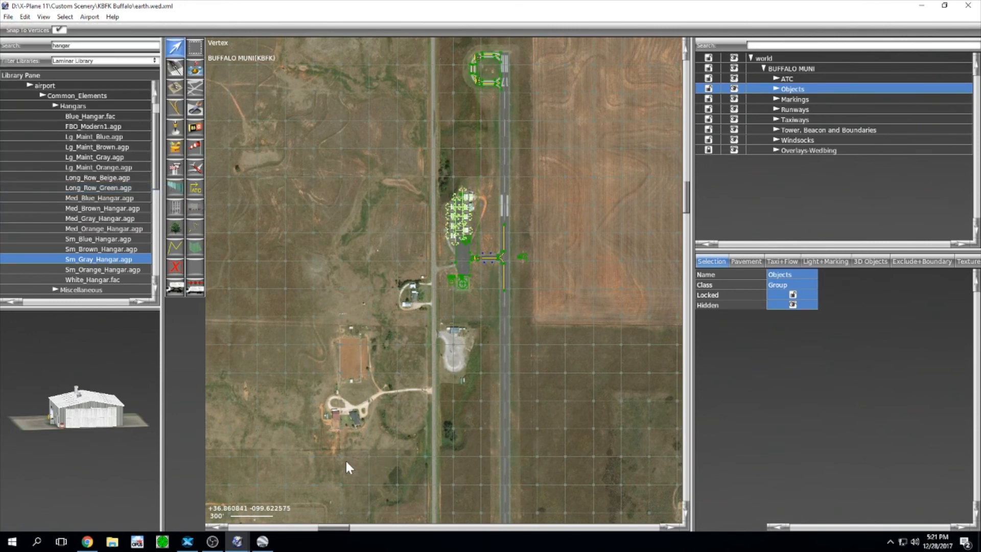
left_click(187, 542)
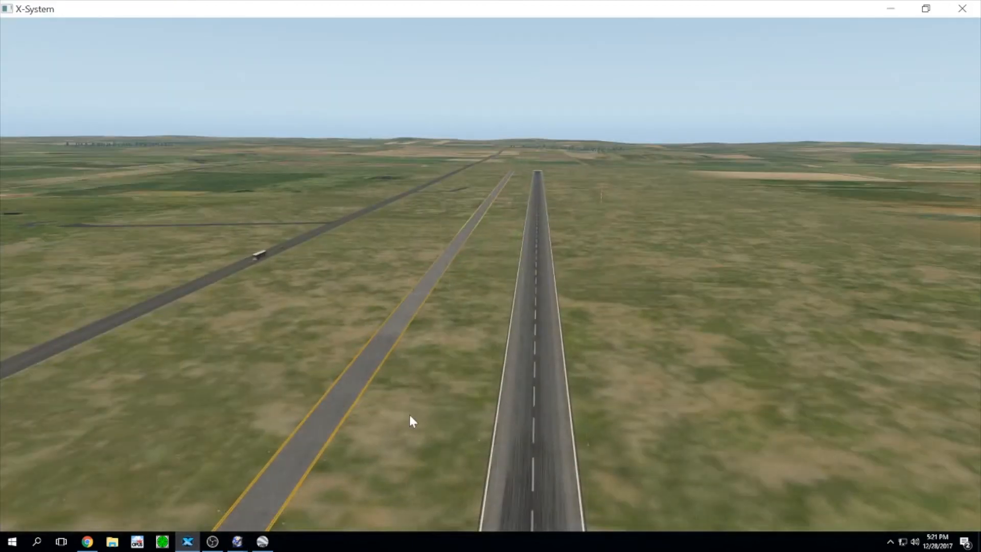
Step: Reload the scenery from X-Plane 11's Developer menu to load the exported KBFK airport
mouse_move(54, 28)
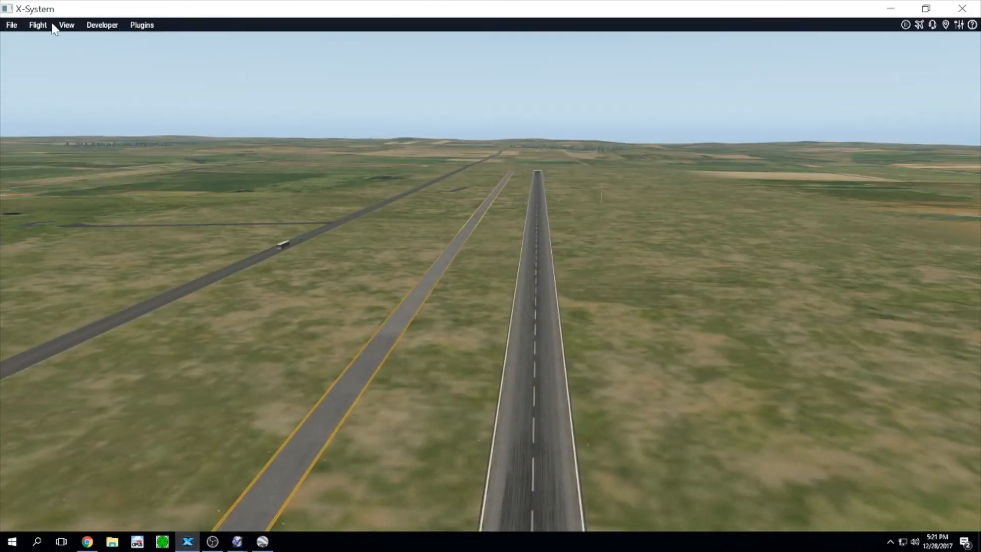
left_click(108, 26)
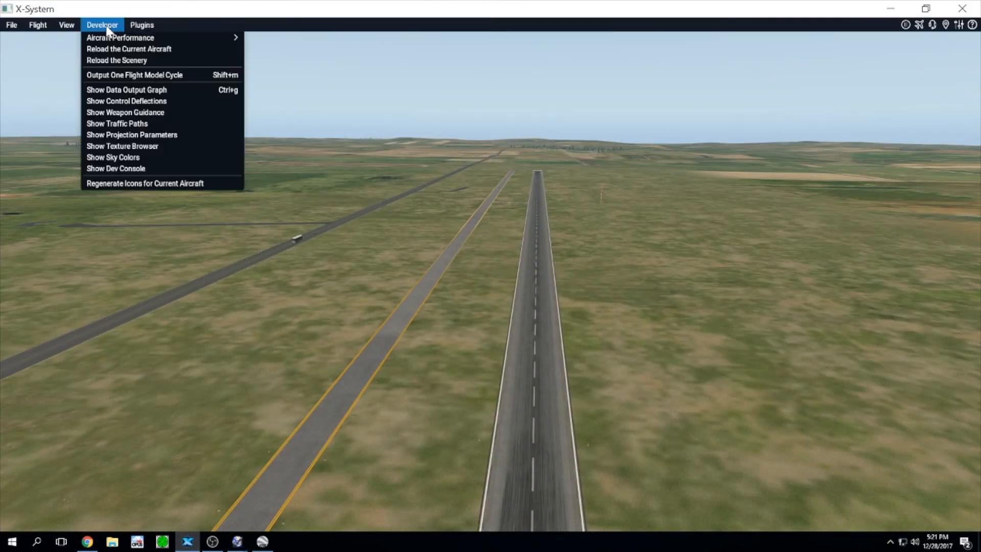
left_click(112, 60)
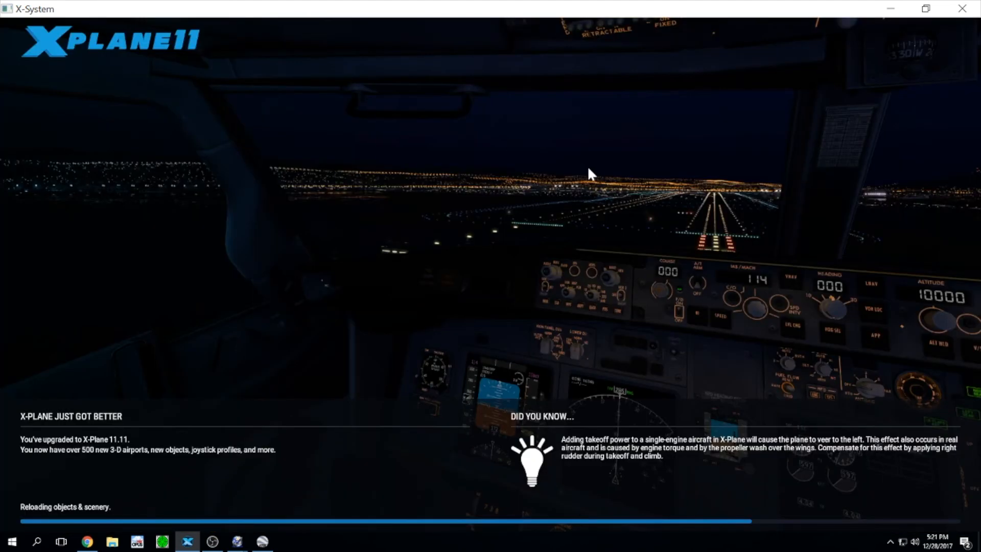
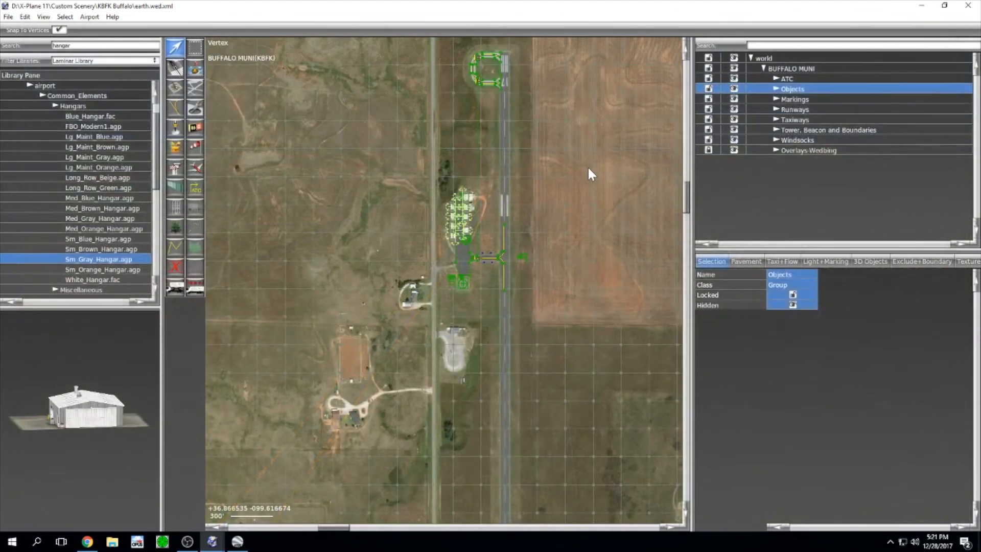
Step: Launch the X-Plane simulator from its pinned tile in the Windows Start menu
left_click(20, 546)
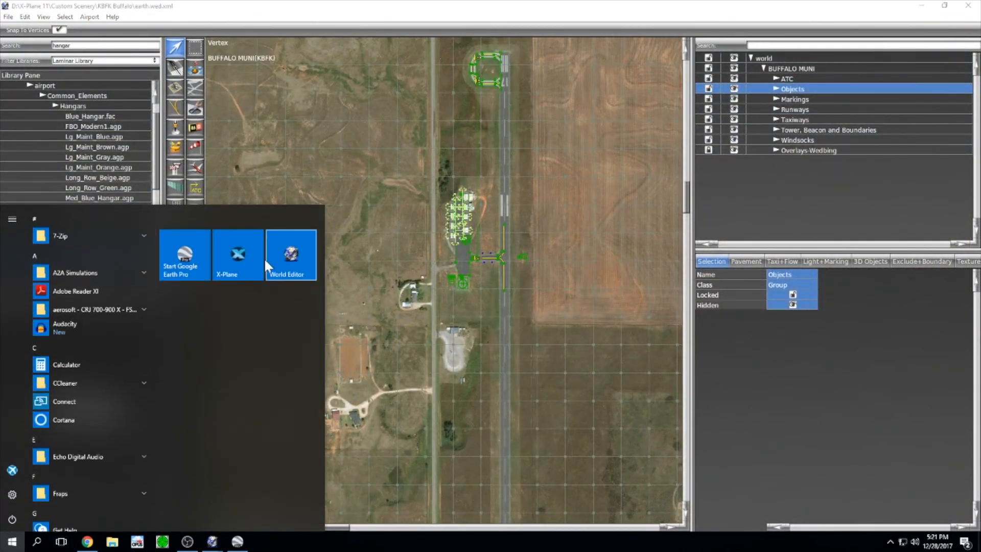
left_click(246, 262)
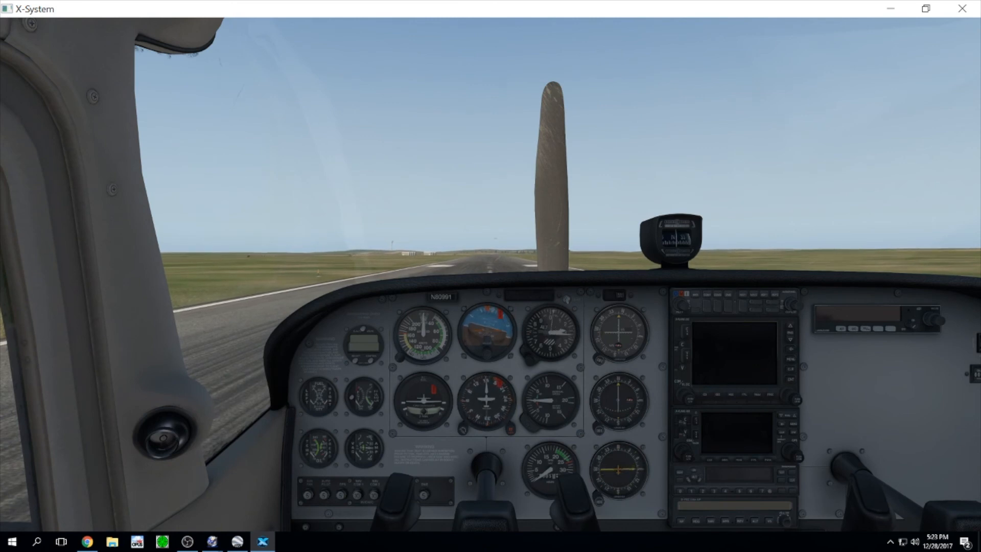
Step: Switch to the free camera and fly it up and along runway 17 toward the hangars
key("w")
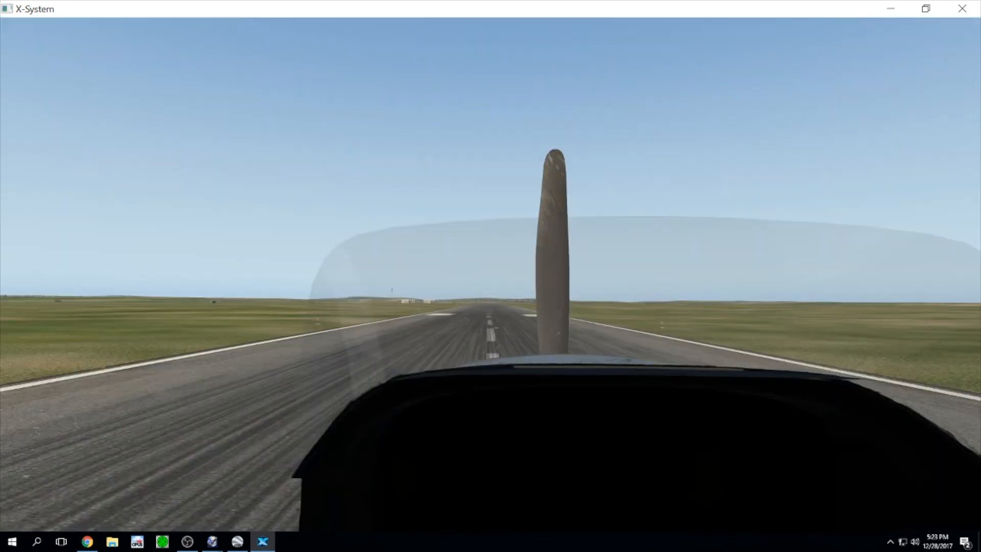
key("ctrl+w")
key("Up")
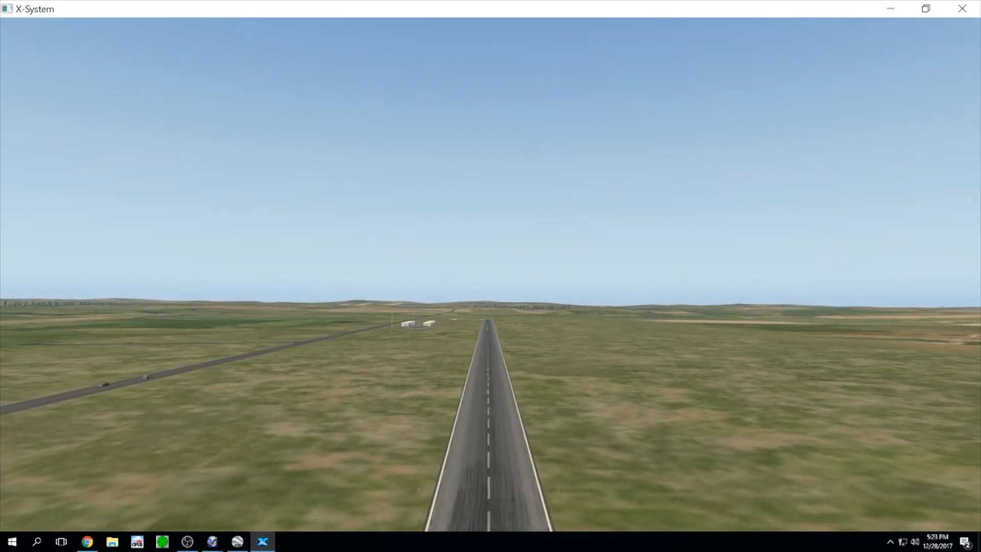
key("Up")
key("period")
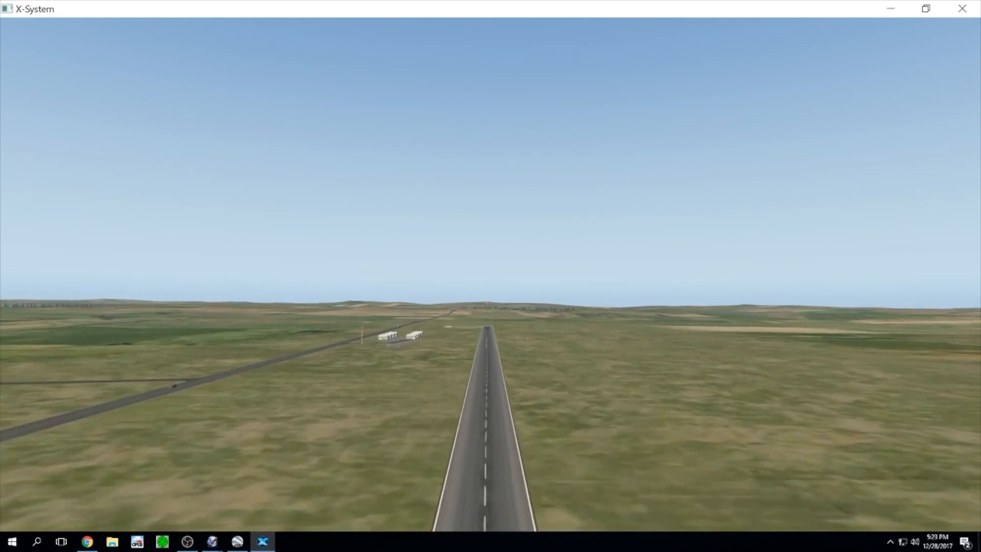
key("Down")
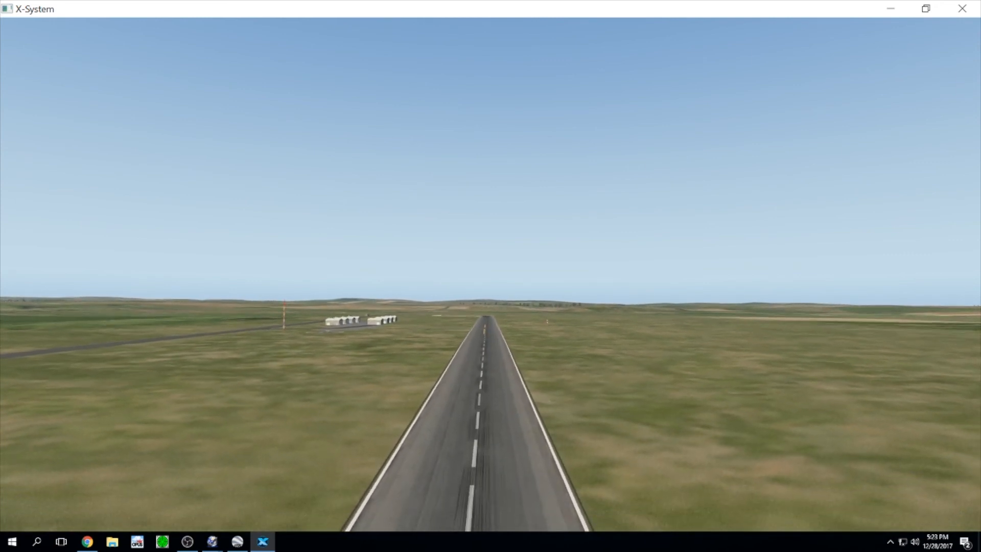
key("period")
key("Up")
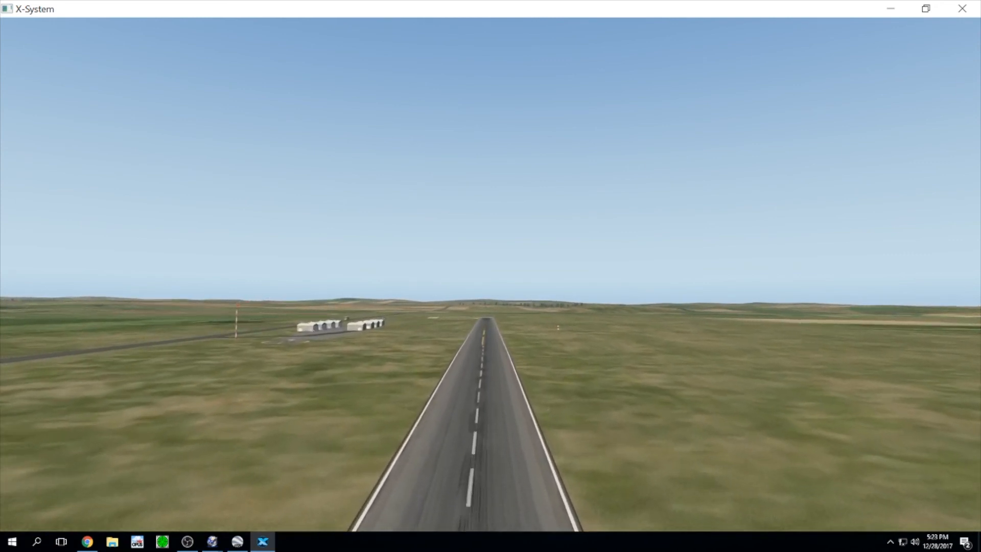
key("period")
key("Up")
key("period")
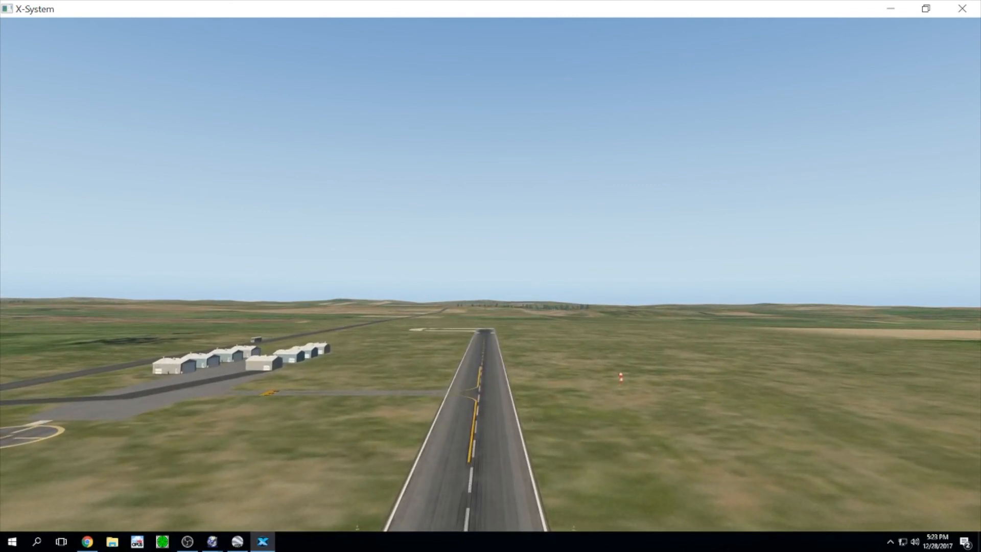
key("Left")
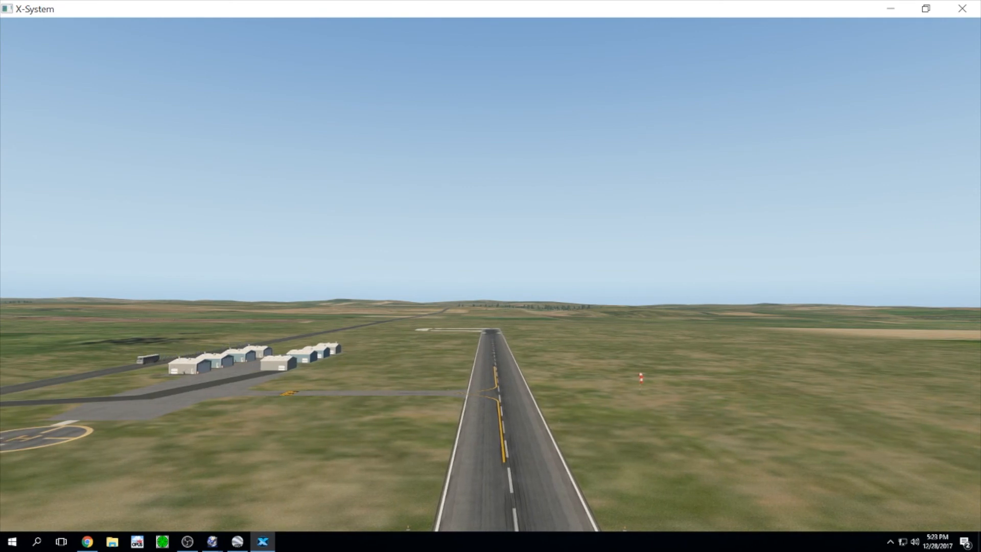
key("comma")
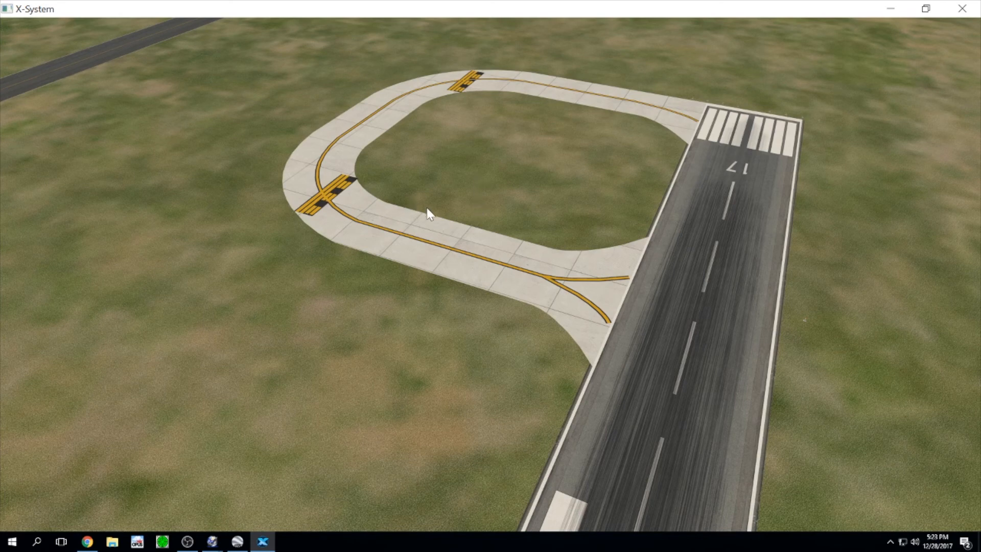
Step: Turn the camera down the runway and fly it toward the hangars and helipad
right_click_drag(427, 209, 813, 214)
right_click_drag(466, 260, 937, 223)
right_click_drag(644, 253, 757, 211)
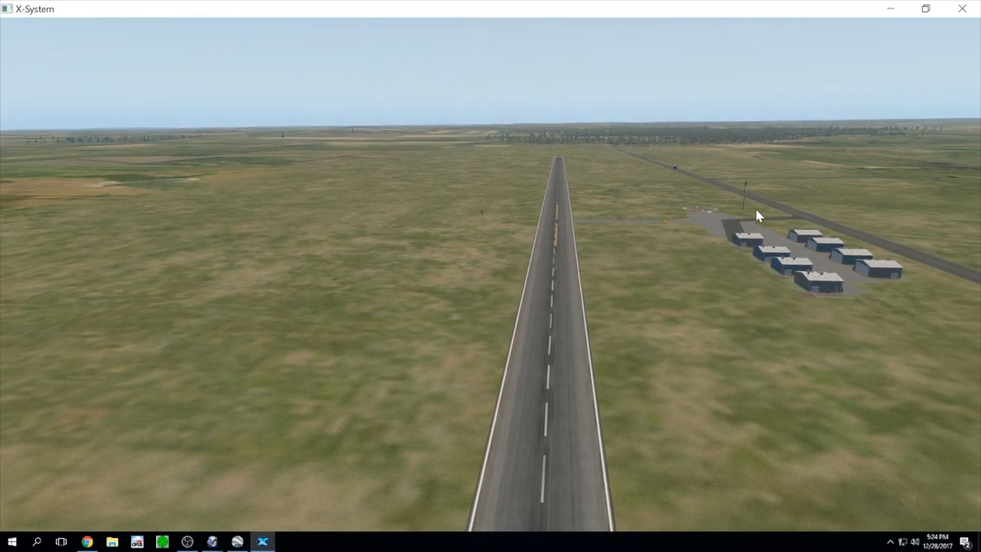
right_click_drag(793, 301, 817, 302)
key("comma")
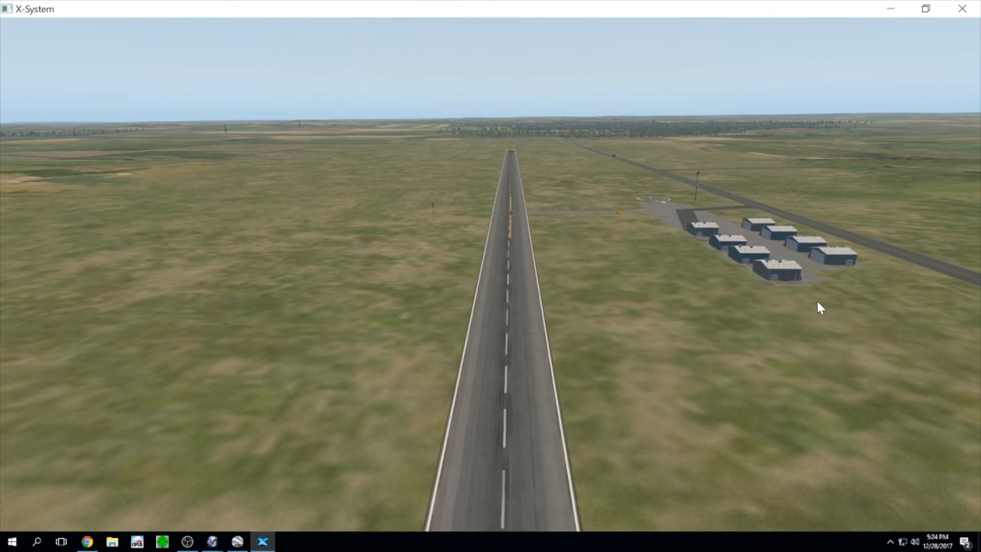
key("Right")
key("Right")
key("comma")
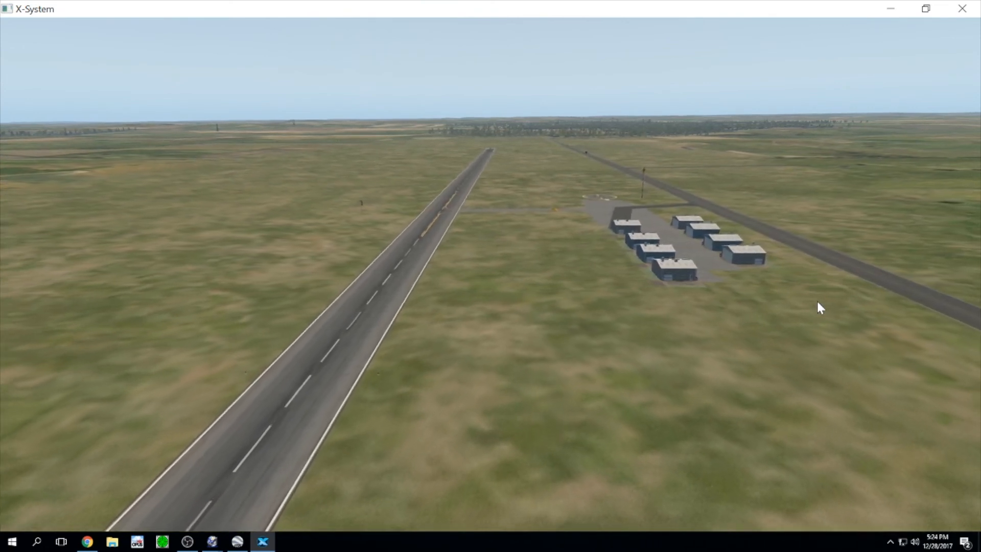
key("Right")
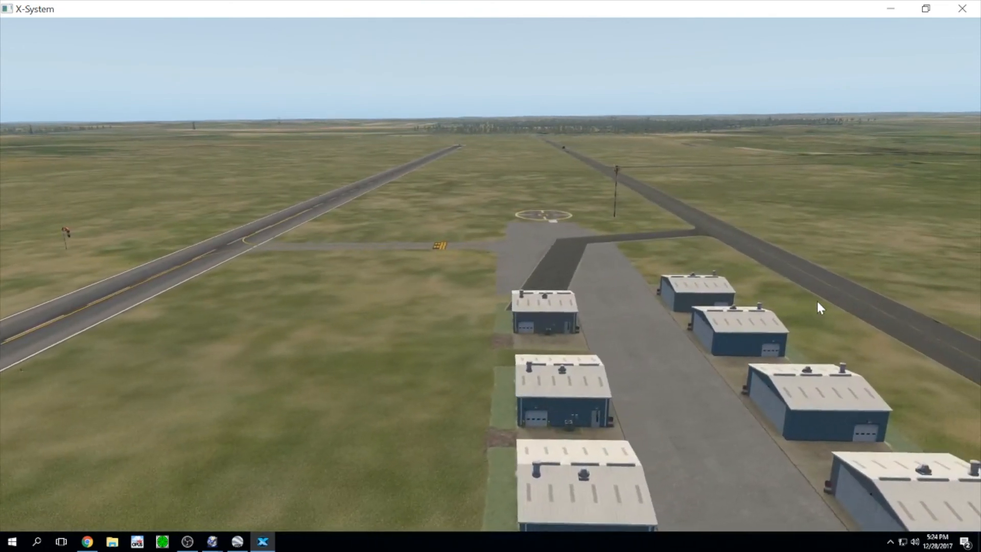
key("Left")
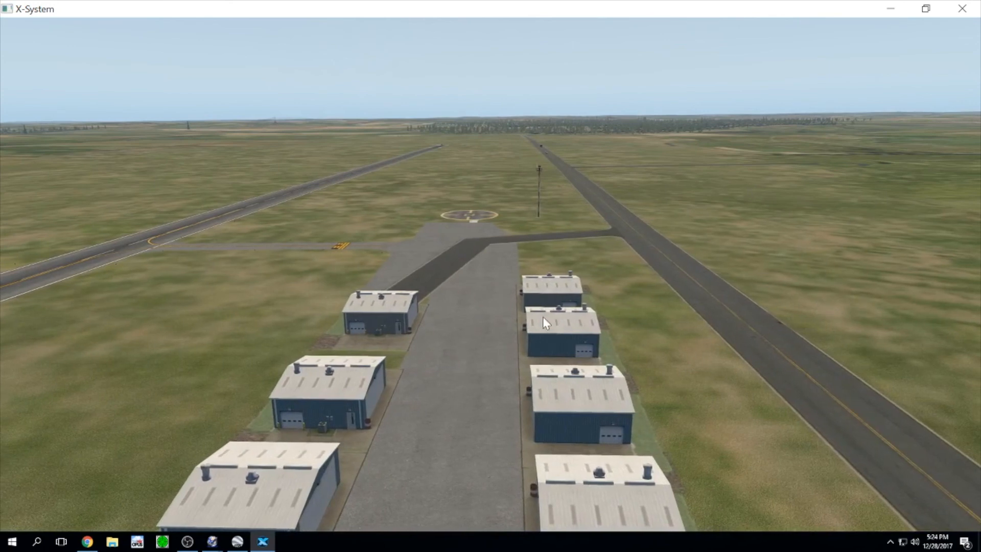
Step: Look over the helipad, apron and hangar rows from several tilted angles
right_click_drag(463, 393, 371, 483)
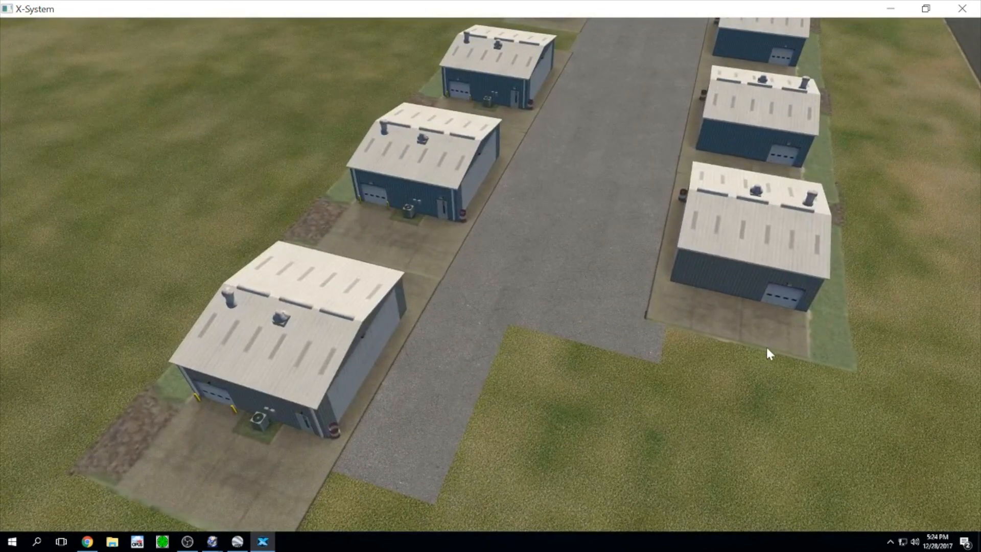
right_click_drag(552, 333, 612, 258)
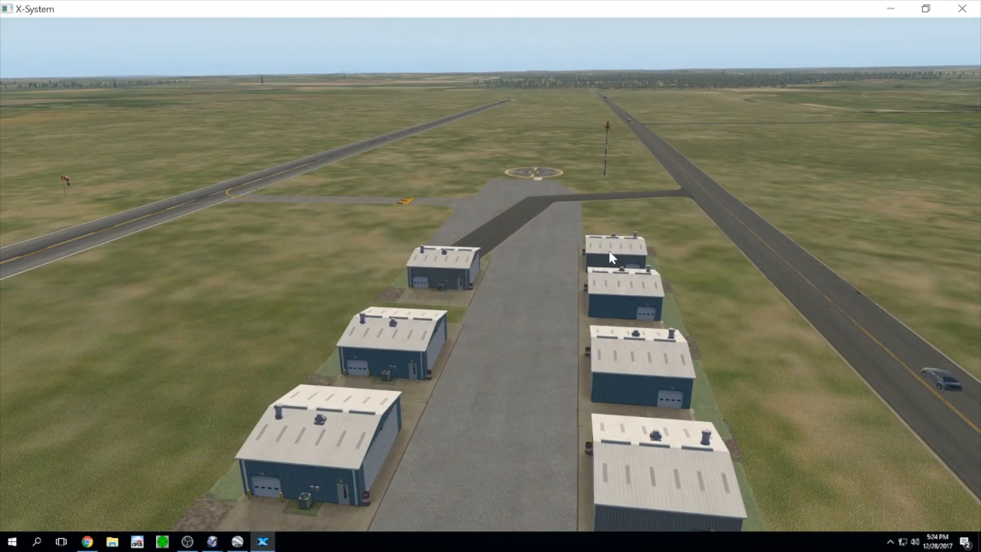
scroll(609, 253, "up", 4)
scroll(609, 252, "up", 5)
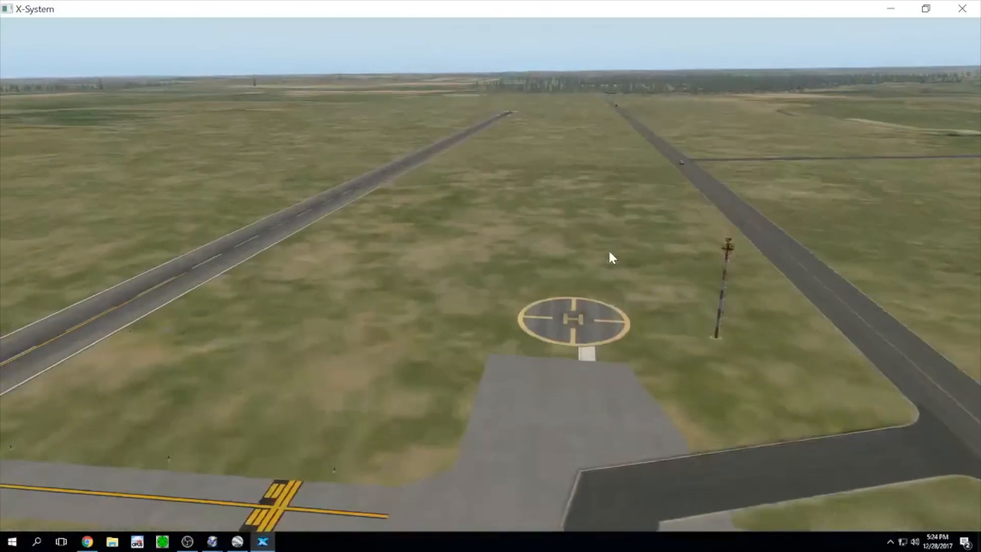
right_click_drag(609, 253, 439, 411)
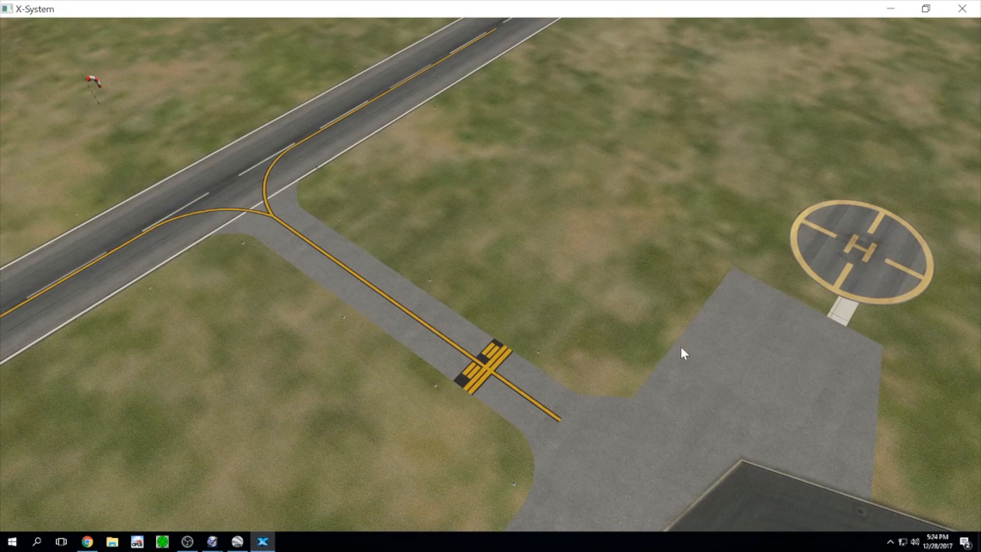
right_click_drag(534, 528, 669, 422)
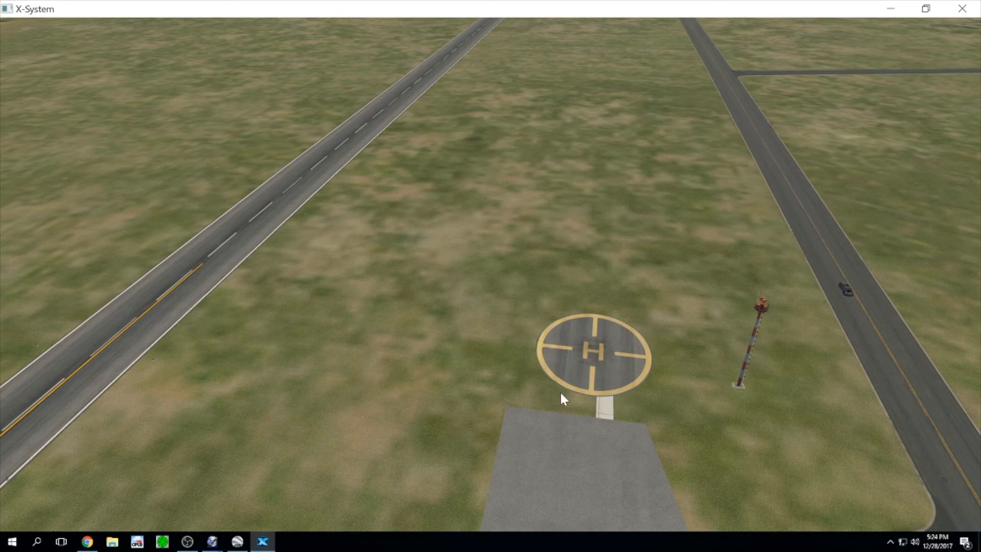
right_click_drag(654, 415, 729, 461)
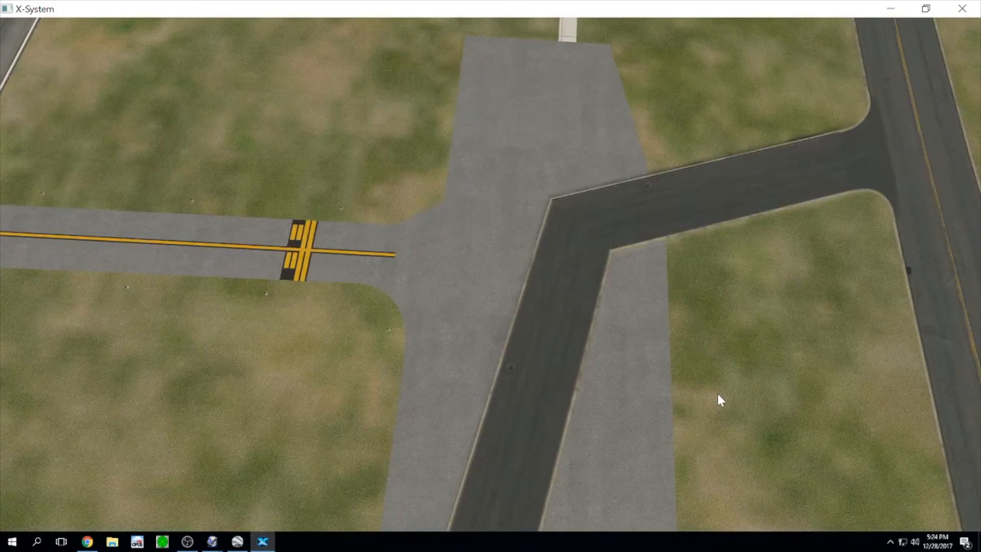
right_click_drag(718, 396, 162, 395)
left_click(214, 543)
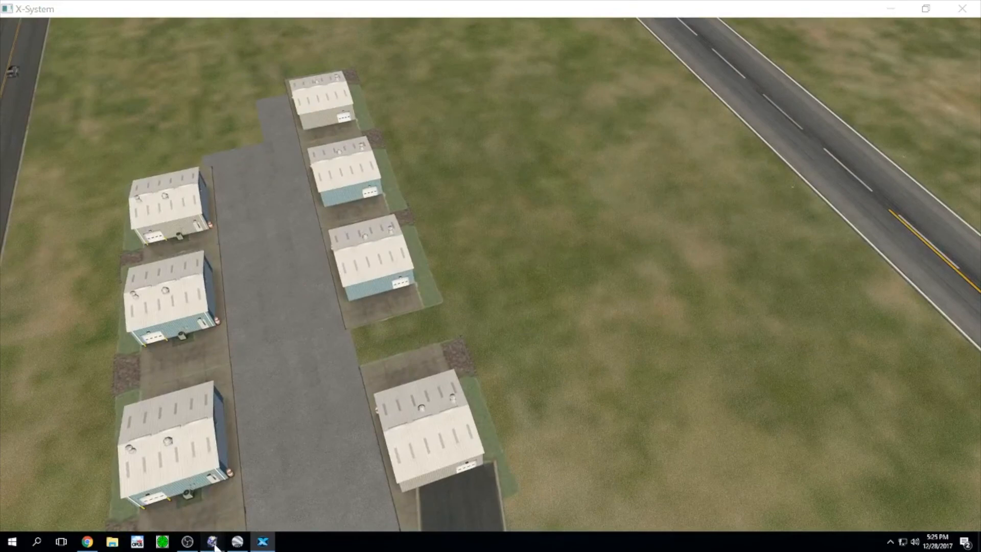
Step: Change helipad H1's surface from Asphalt to Concrete, then pick the Taxiway tool
left_click(247, 504)
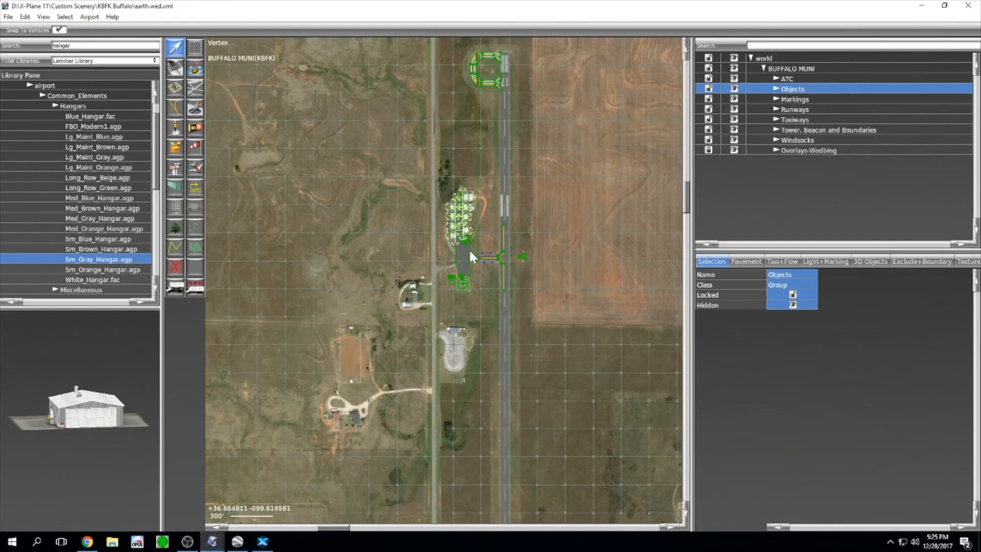
scroll(462, 320, "up", 5)
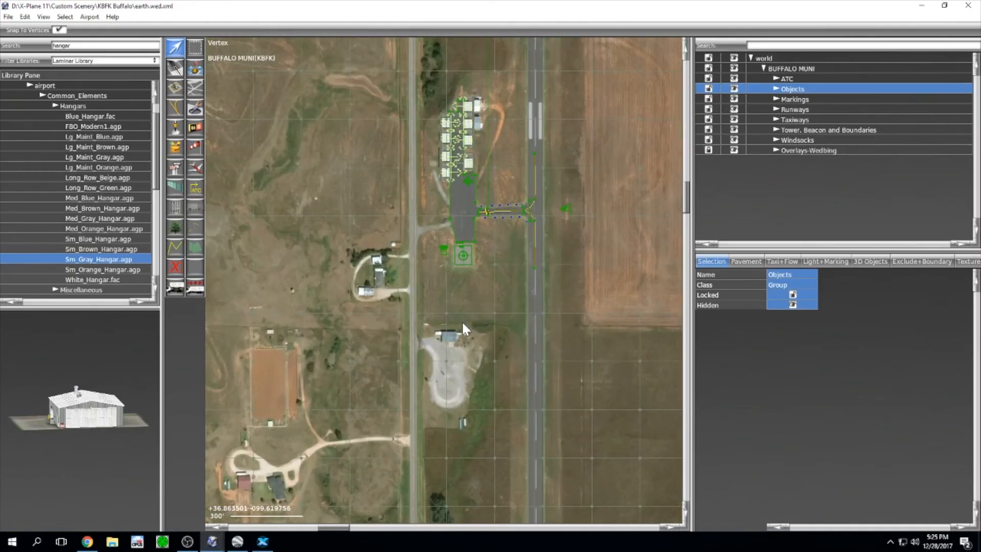
scroll(462, 321, "up", 10)
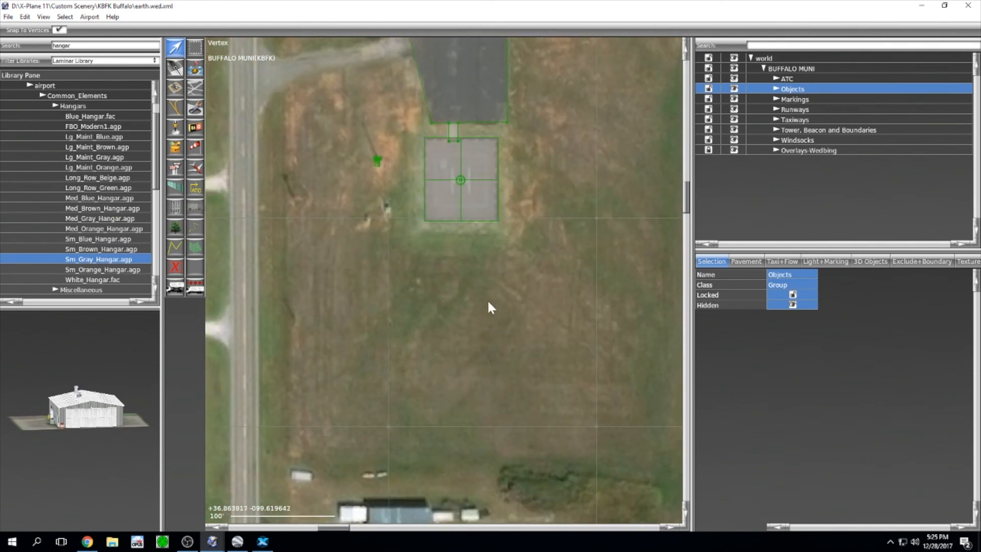
right_click_drag(488, 322, 527, 475)
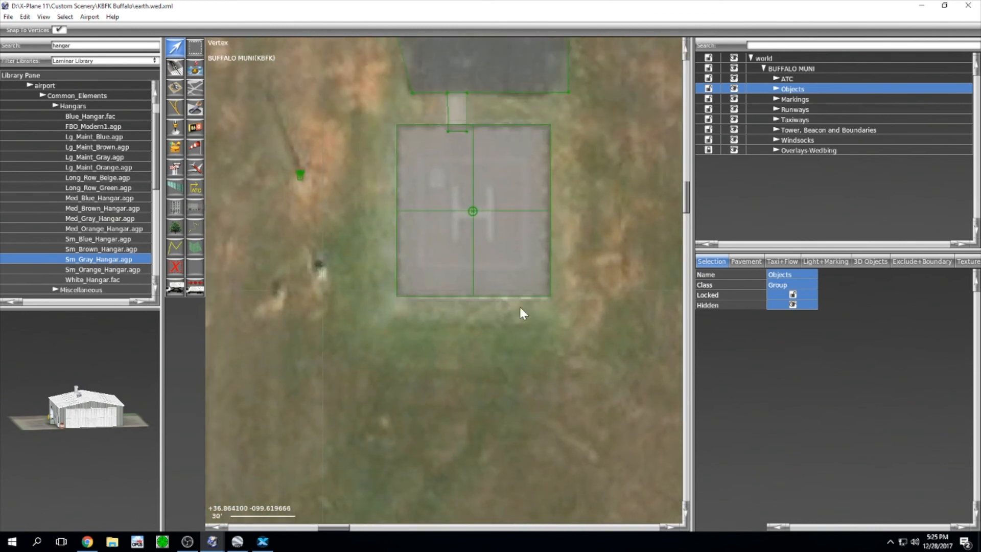
left_click(776, 109)
left_click(797, 130)
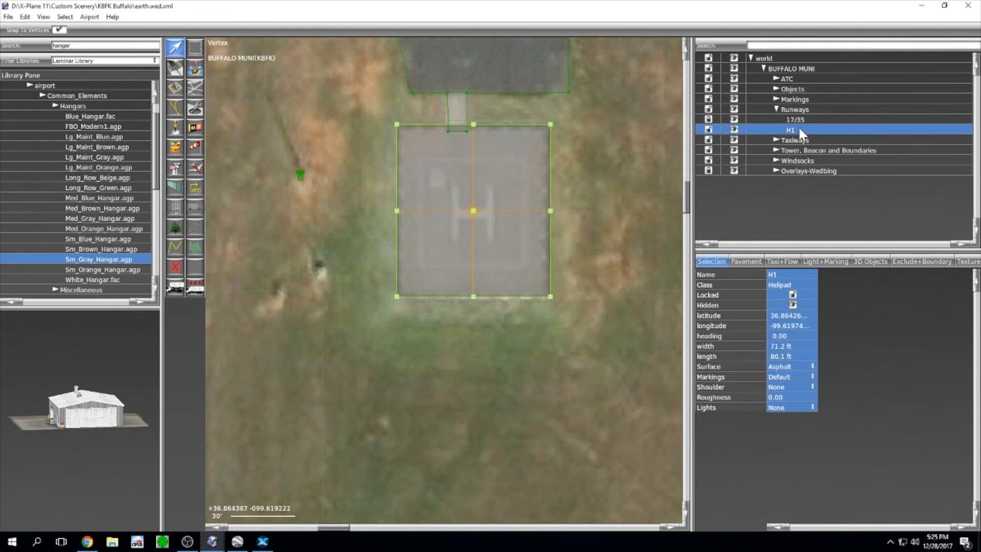
left_click(785, 366)
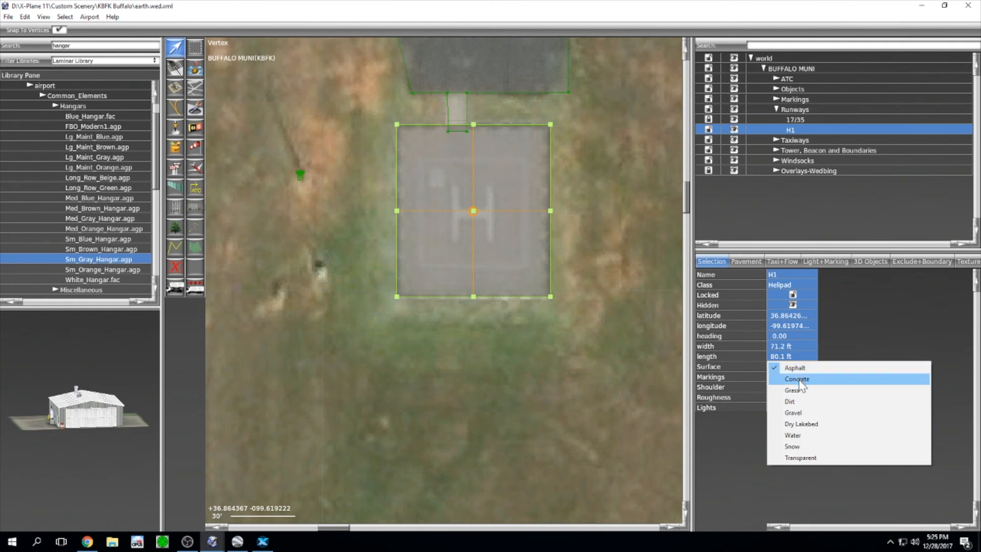
left_click(798, 379)
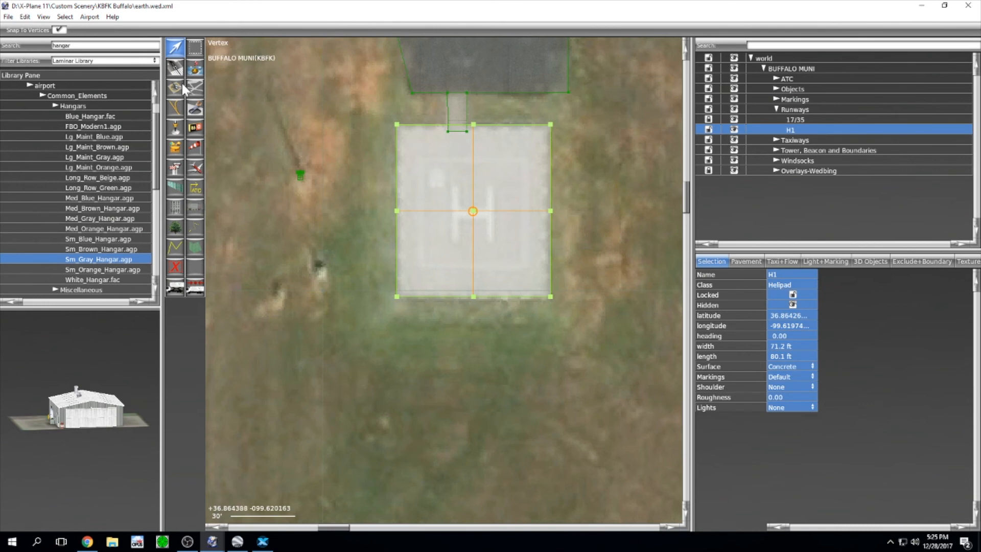
left_click(195, 88)
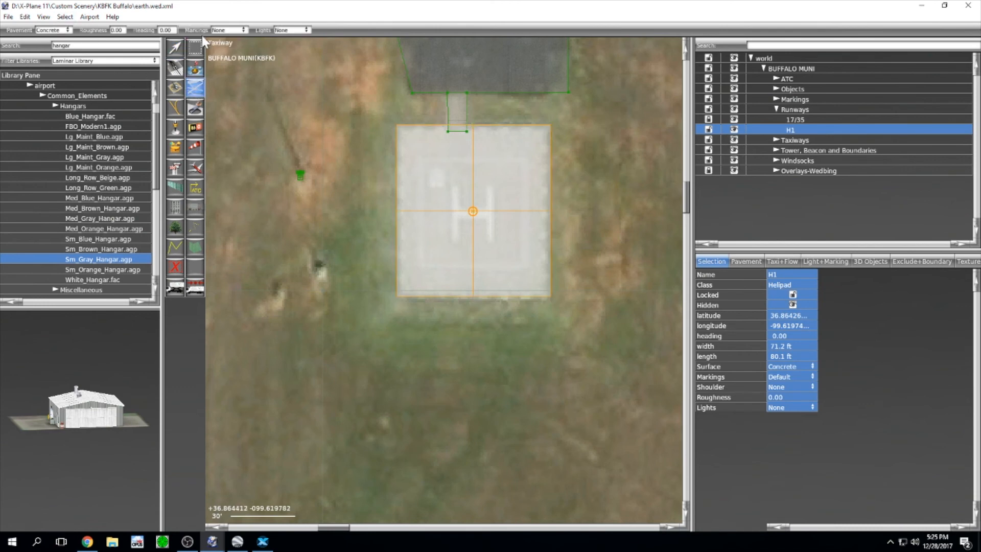
Step: Start the taxiway outline at the helipad's top-left and bottom-left corners
scroll(435, 164, "up", 10)
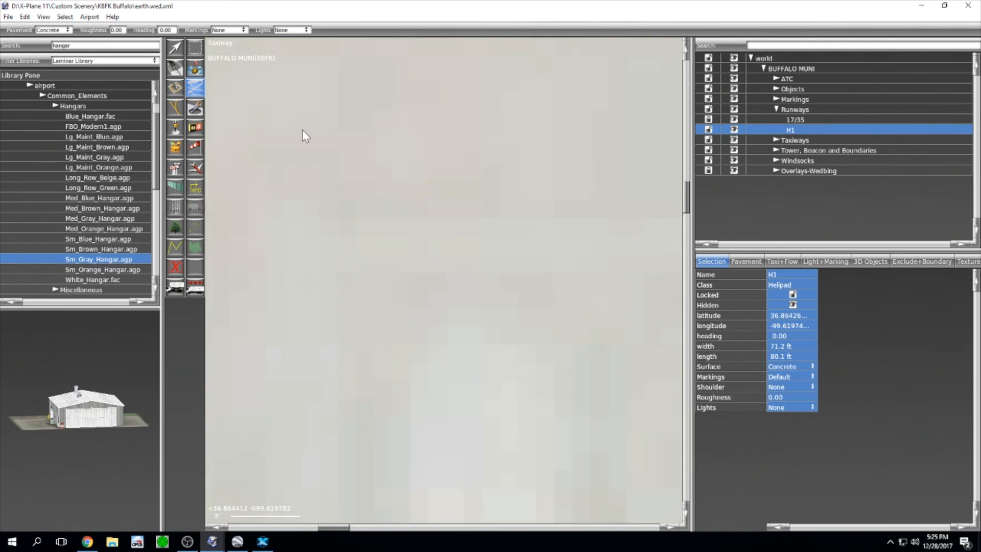
right_click_drag(274, 186, 426, 265)
scroll(425, 264, "up", 3)
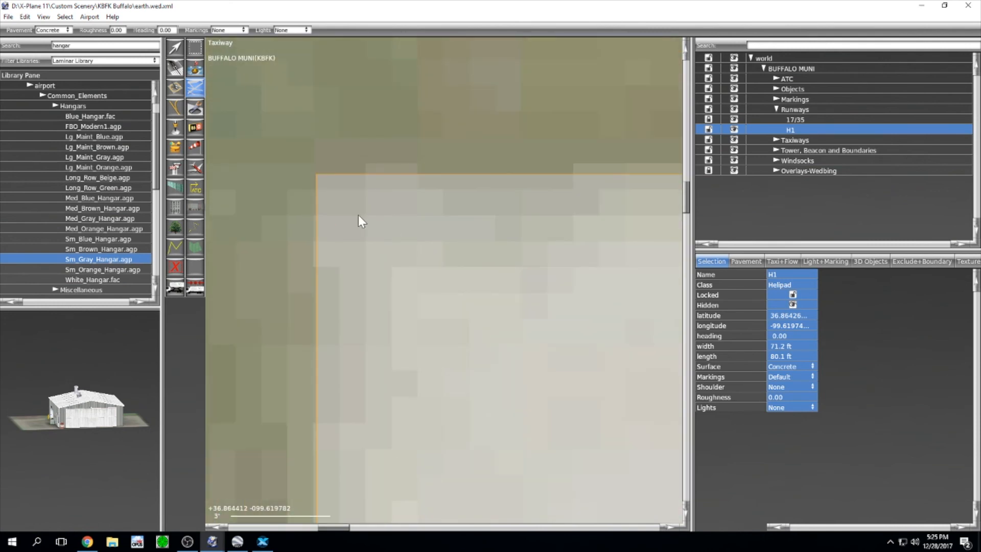
right_click_drag(344, 210, 382, 255)
scroll(383, 258, "up", 2)
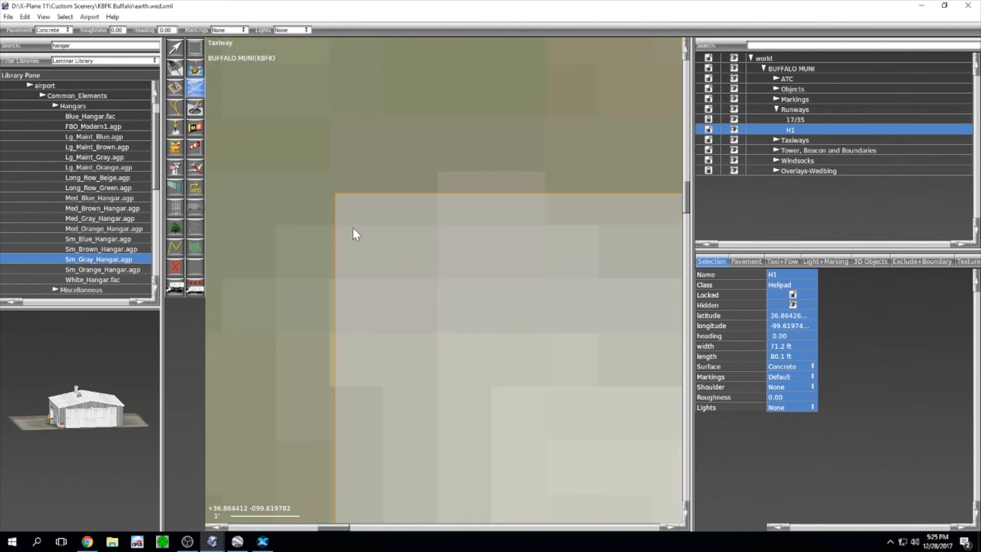
left_click(335, 193)
scroll(336, 240, "down", 5)
scroll(399, 404, "down", 4)
right_click_drag(418, 459, 425, 177)
right_click_drag(415, 485, 412, 187)
right_click_drag(427, 481, 423, 210)
right_click_drag(414, 355, 409, 235)
scroll(394, 320, "up", 5)
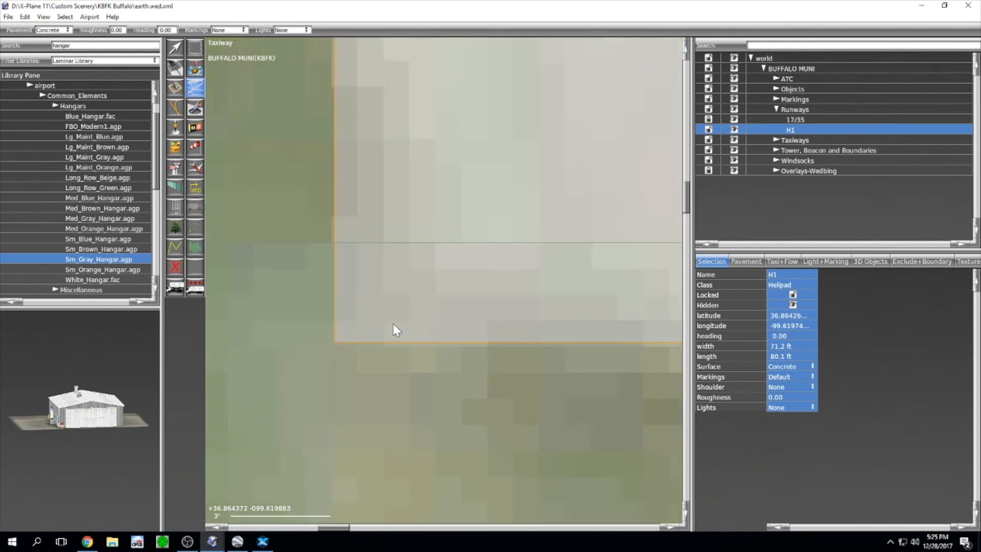
scroll(394, 325, "up", 2)
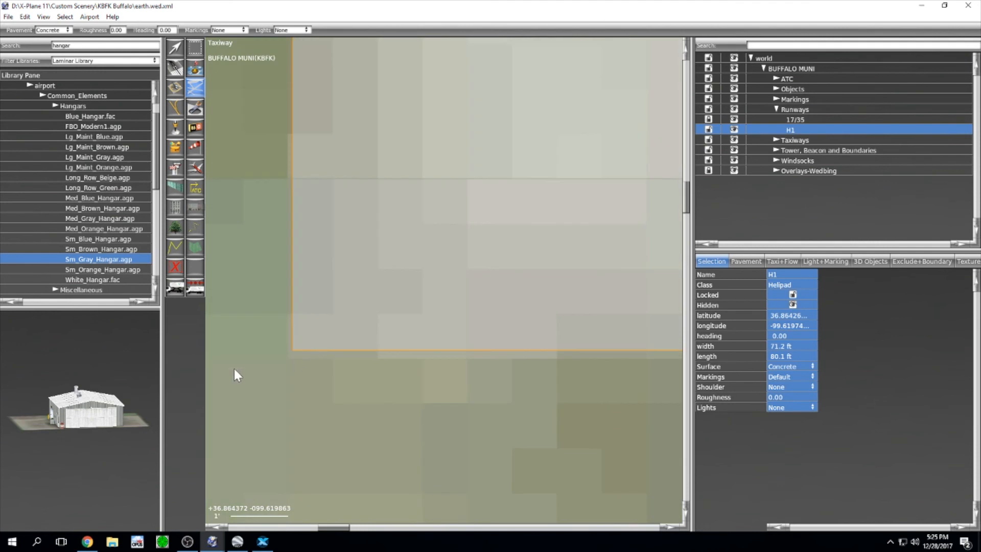
left_click(292, 351)
Step: Add the bottom-right and top-right corners and close the helipad taxiway outline
scroll(396, 308, "down", 5)
right_click_drag(450, 293, 230, 274)
right_click_drag(571, 261, 168, 247)
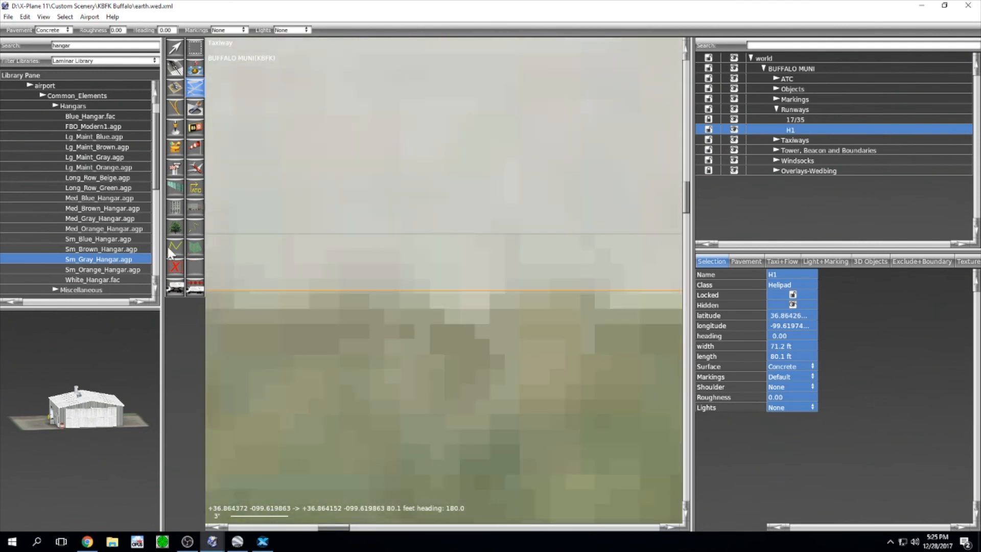
right_click_drag(603, 260, 243, 270)
scroll(472, 300, "up", 10)
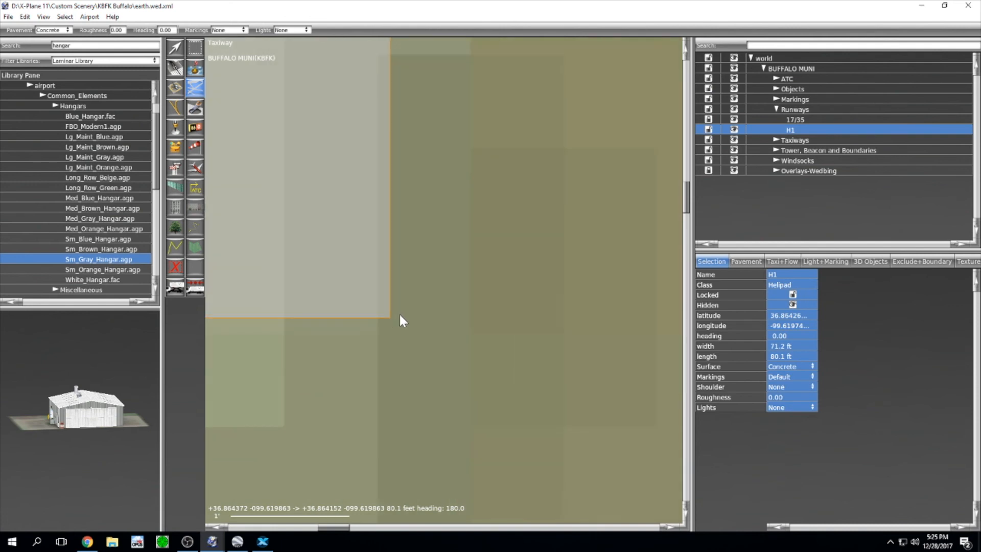
left_click(391, 318)
scroll(429, 281, "down", 5)
right_click_drag(443, 151, 458, 322)
right_click_drag(458, 168, 468, 314)
right_click_drag(449, 137, 453, 312)
right_click_drag(469, 204, 456, 319)
right_click_drag(466, 168, 462, 292)
right_click_drag(444, 148, 428, 327)
right_click_drag(417, 202, 404, 376)
mouse_move(390, 107)
right_mouse_down()
mouse_move(427, 234)
mouse_move(430, 389)
right_mouse_up()
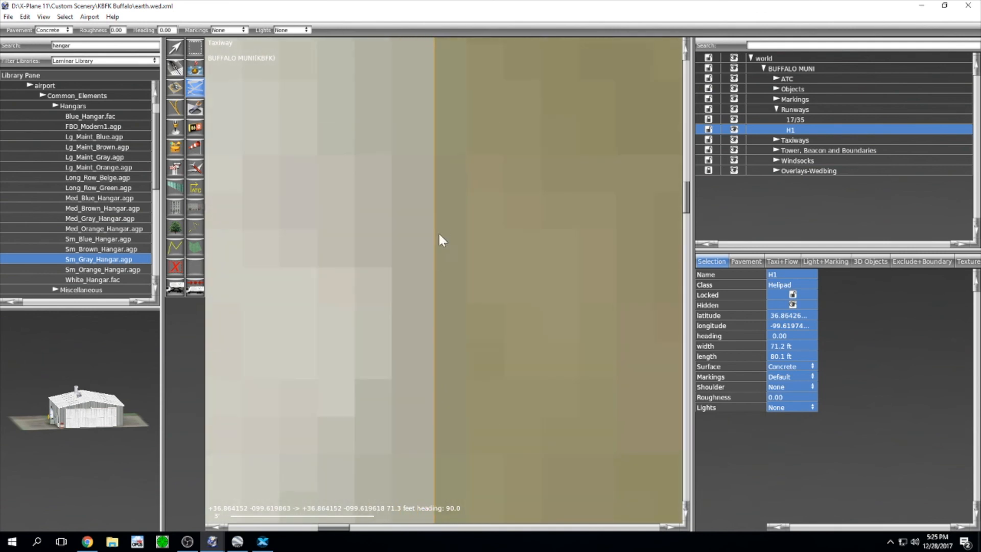
right_click_drag(437, 231, 447, 455)
right_click_drag(436, 215, 446, 401)
right_click_drag(449, 230, 460, 361)
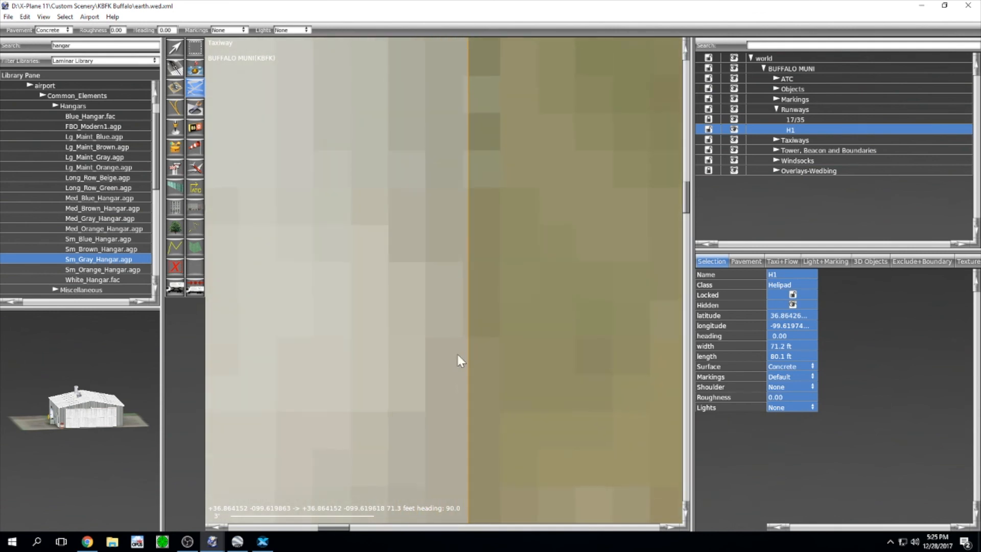
right_click_drag(469, 197, 504, 377)
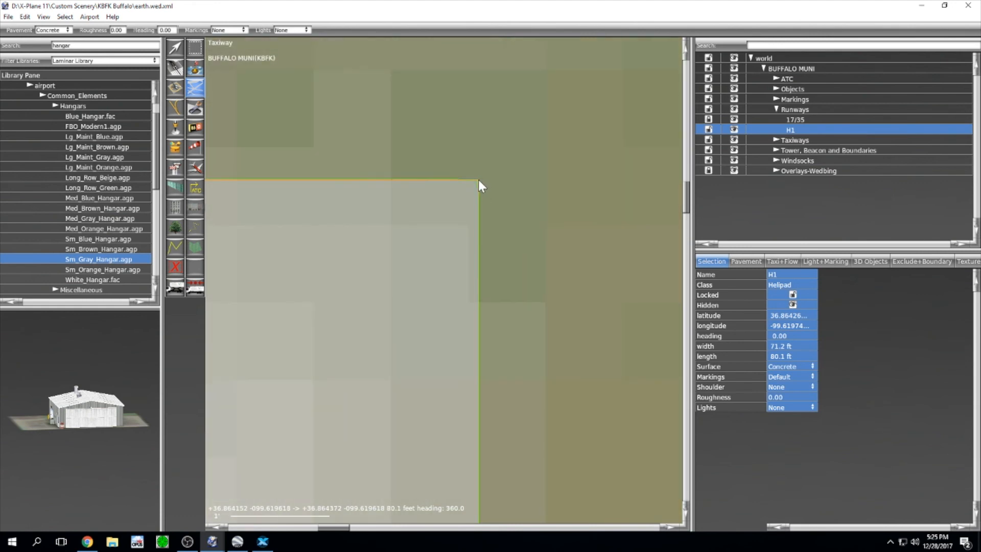
key("Return")
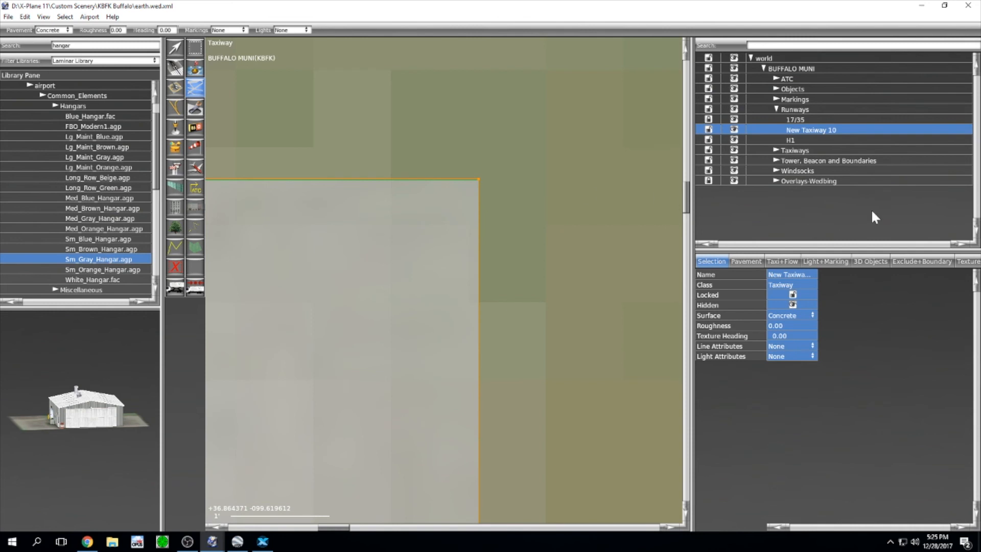
Step: Rename the new taxiway 'Helipad' and move it into the Taxiways group
double_click(846, 129)
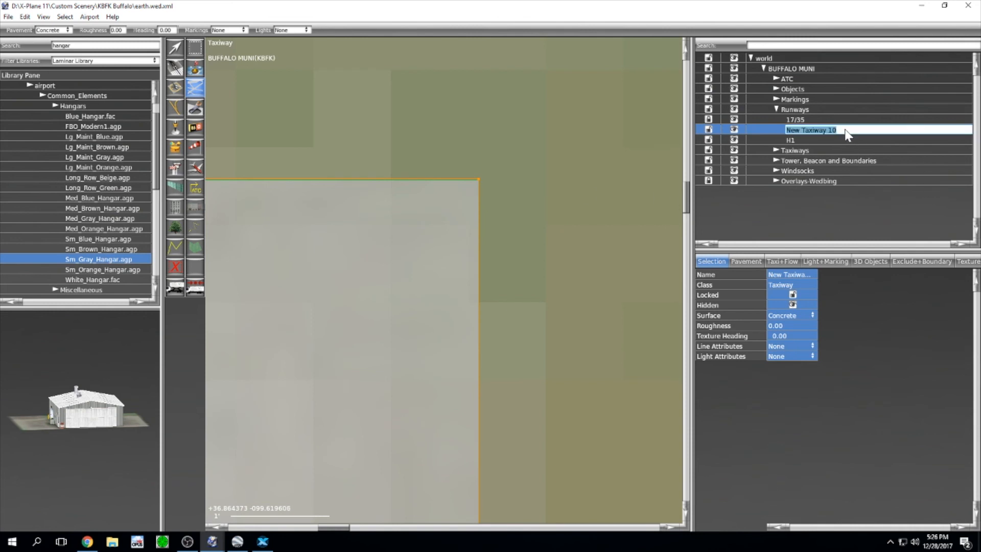
type("Helipad")
key("Return")
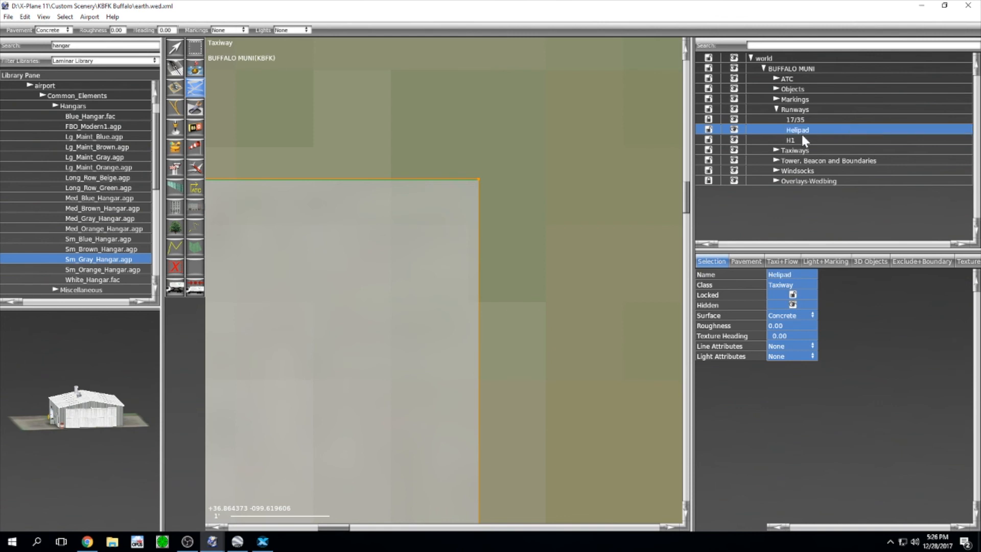
left_click_drag(801, 130, 799, 150)
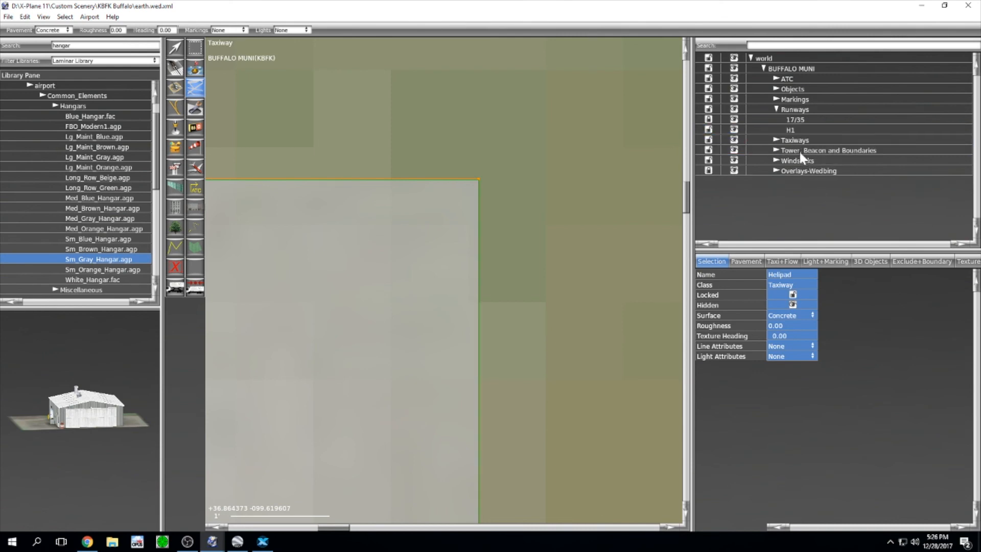
scroll(557, 259, "down", 10)
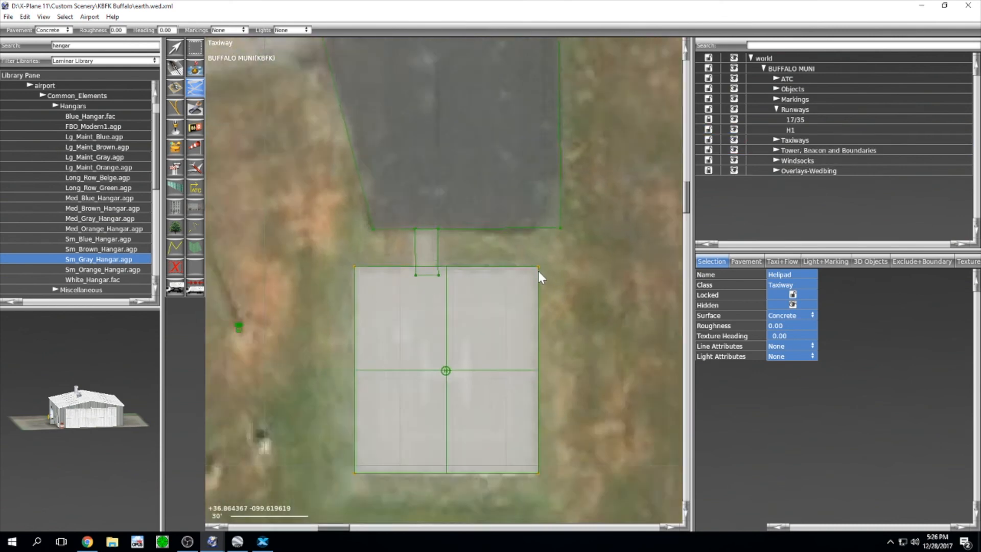
scroll(532, 270, "down", 5)
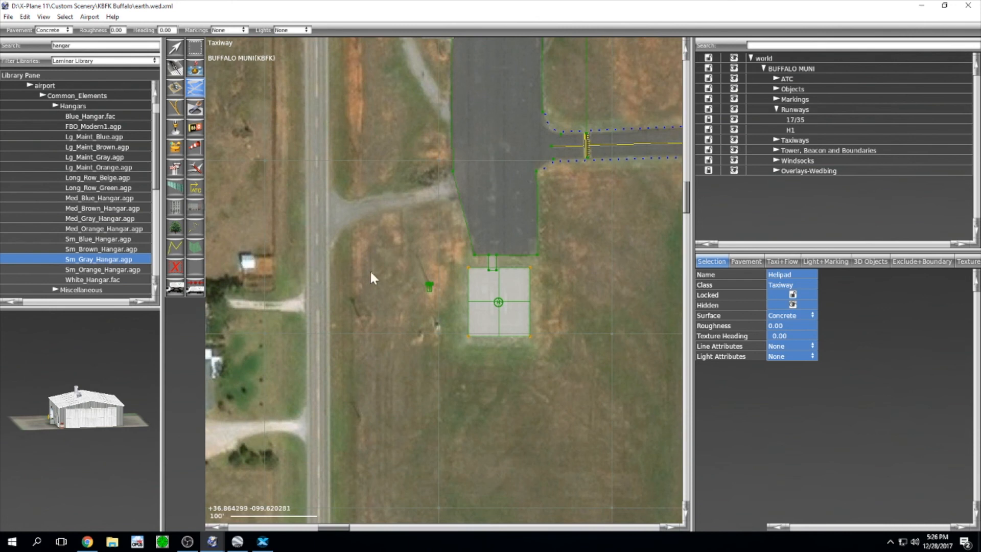
right_click_drag(421, 149, 425, 285)
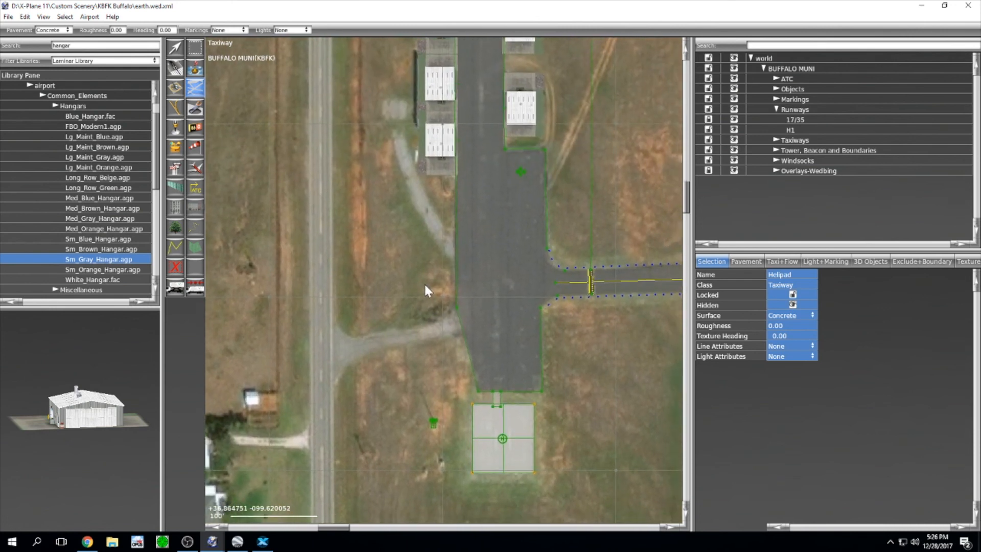
Step: Draw an exclusion rectangle over the apron junction that excludes Road Networks
left_click(175, 268)
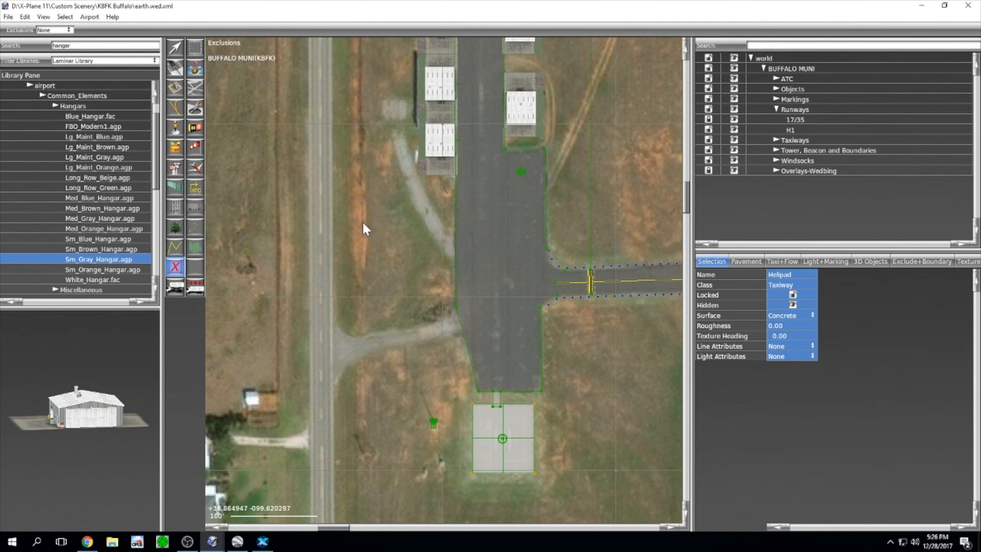
scroll(438, 296, "down", 1)
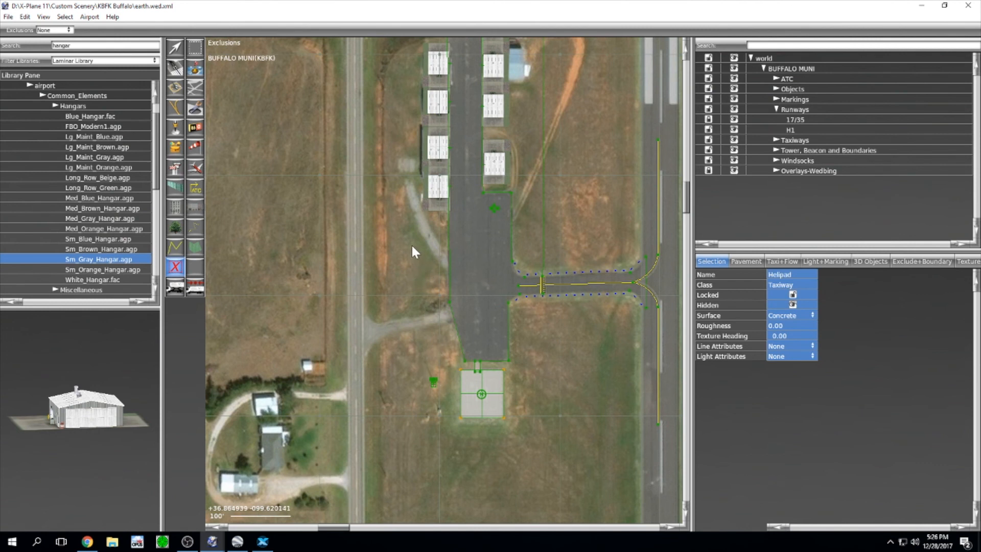
left_click_drag(411, 245, 561, 378)
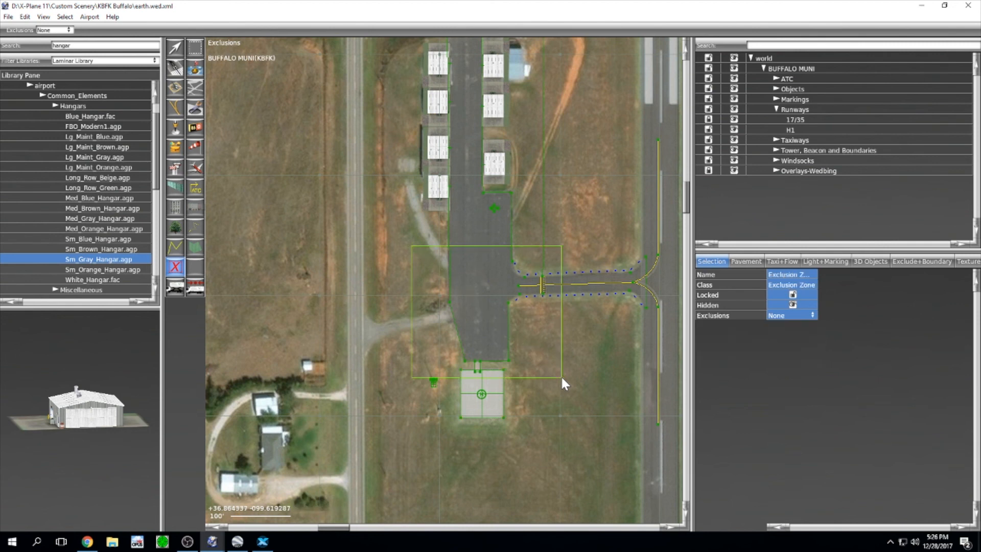
left_click(795, 314)
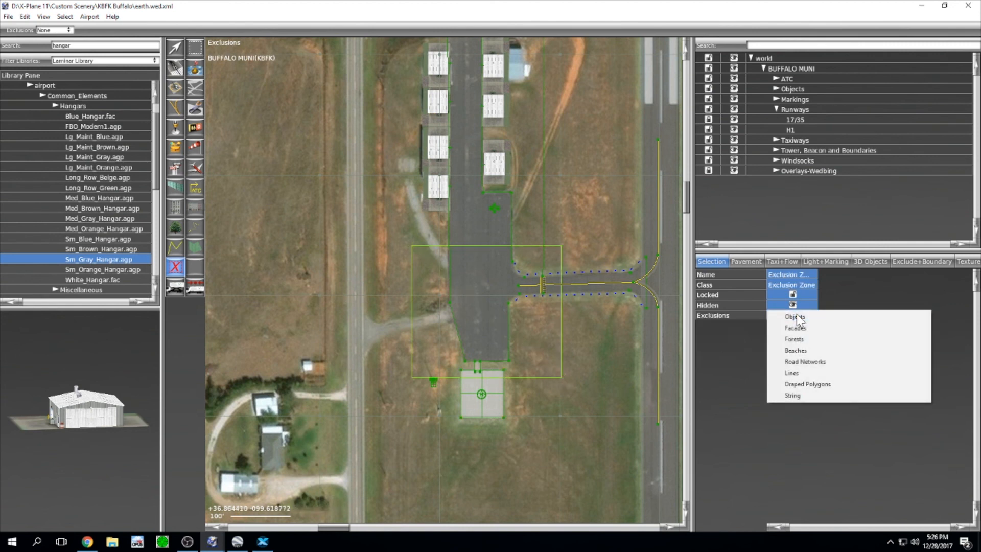
left_click(802, 361)
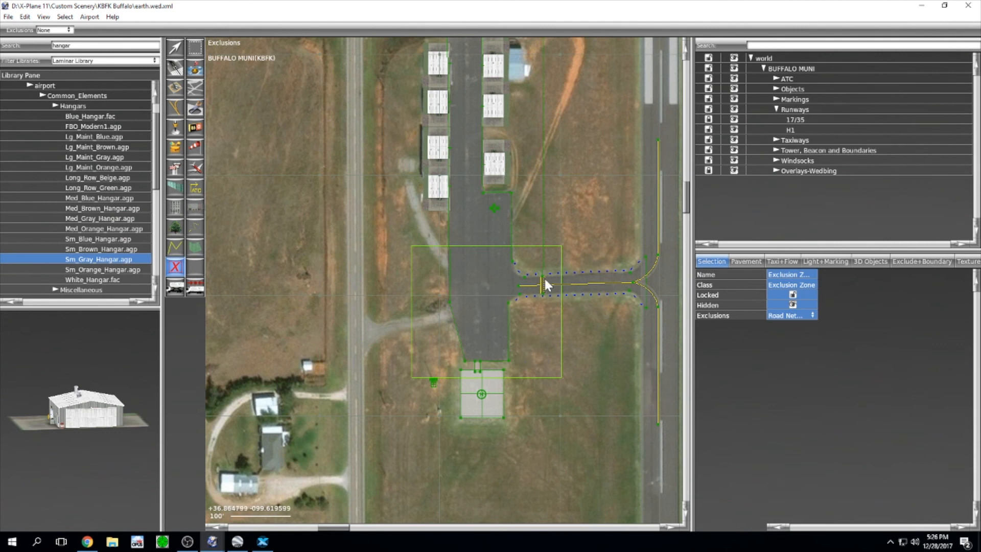
Step: Move Exclusion Zone 1 out of Taxiways into the Tower, Beacon and Boundaries group
left_click(65, 17)
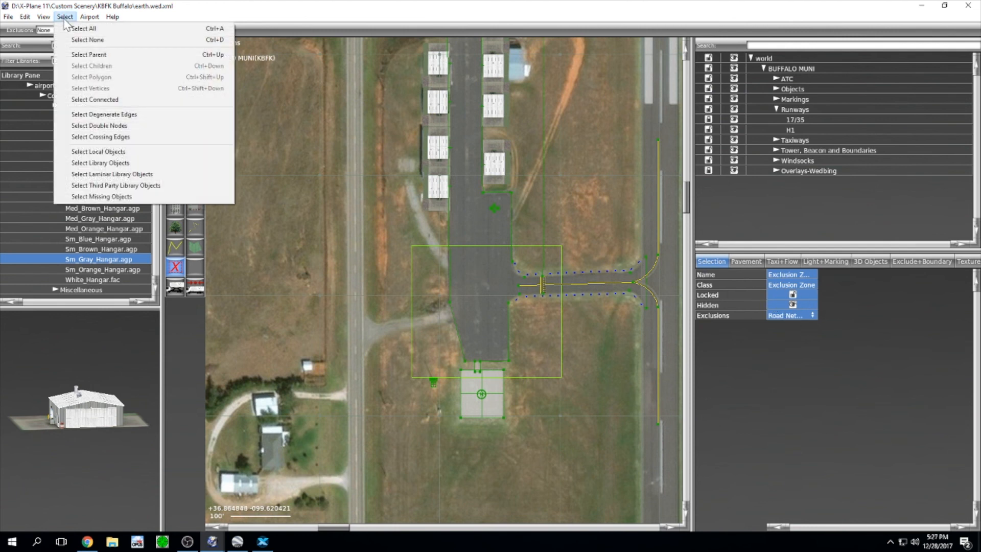
left_click(73, 53)
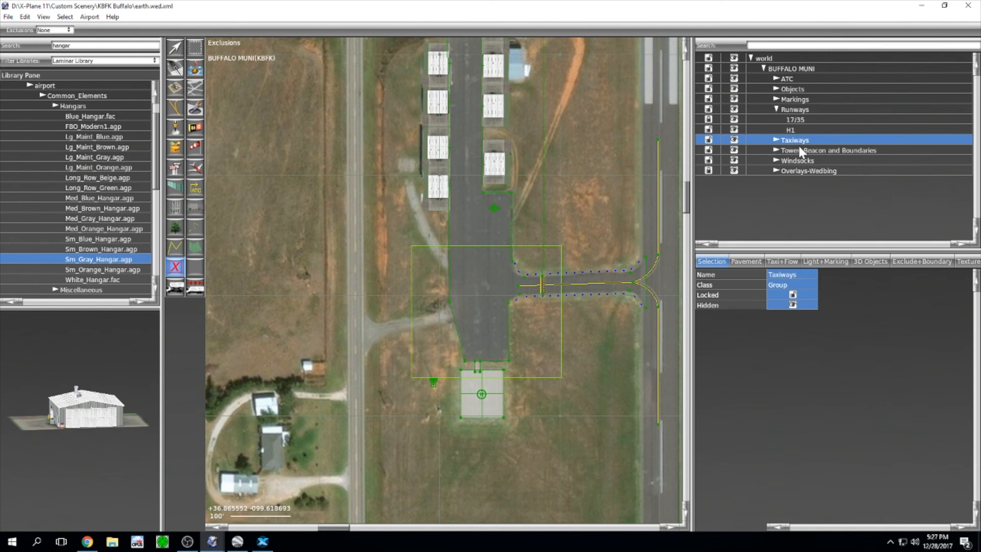
left_click(776, 140)
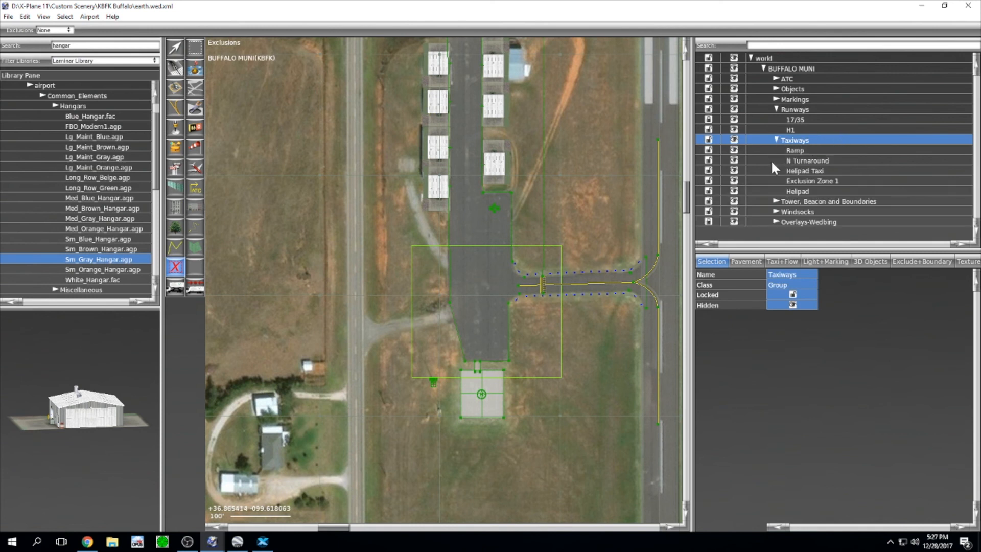
left_click(809, 182)
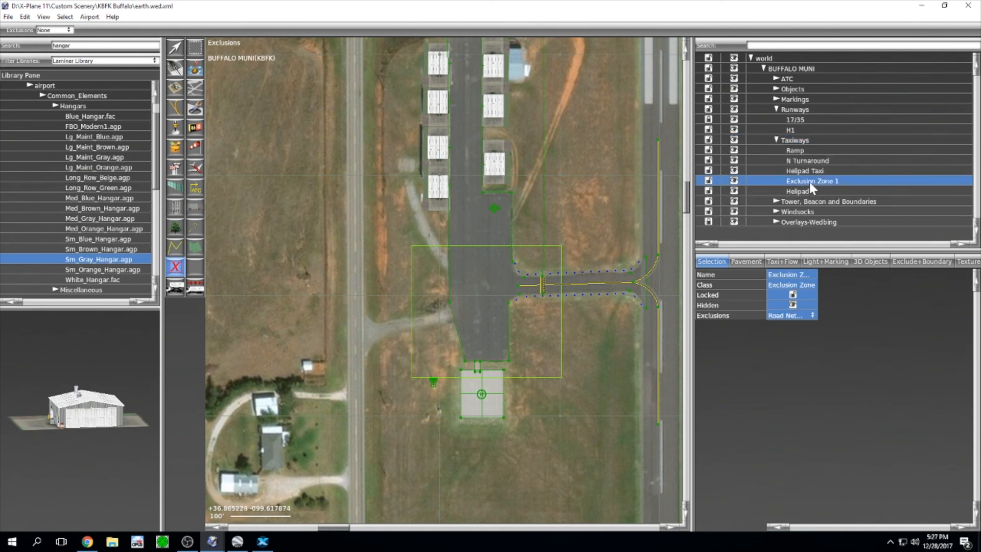
left_click_drag(809, 182, 808, 201)
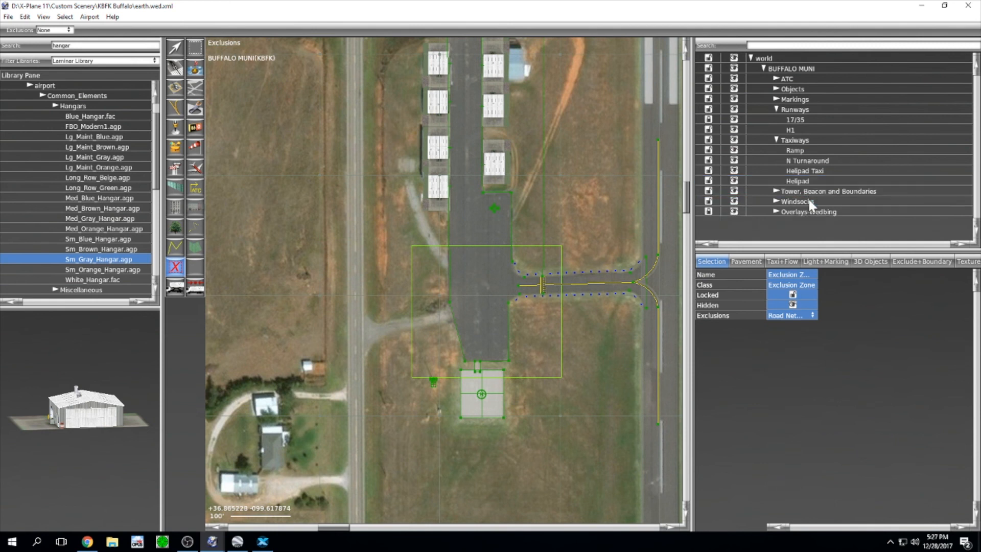
left_click(777, 192)
Step: Rename Exclusion Zone 1 to 'Road Exclusion'
double_click(838, 212)
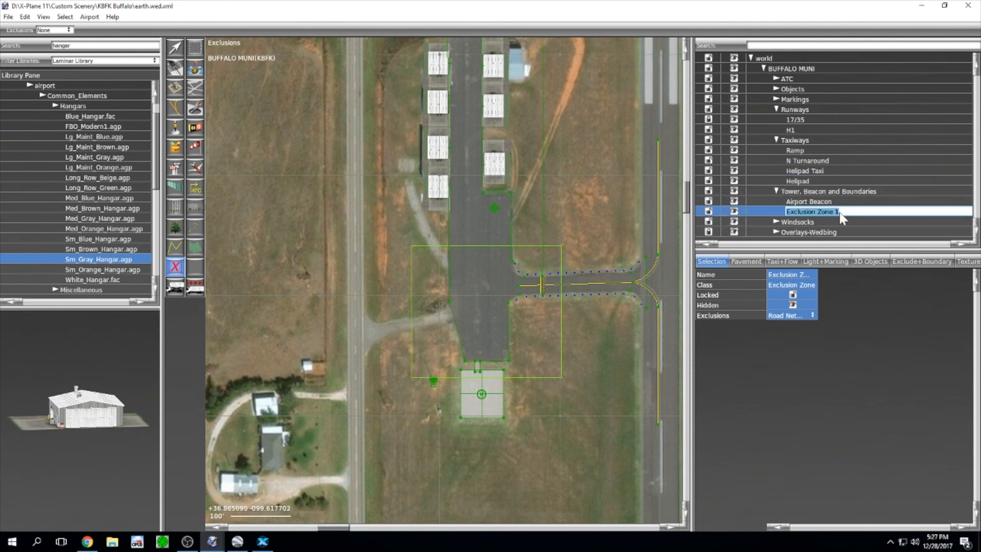
left_click_drag(841, 210, 812, 213)
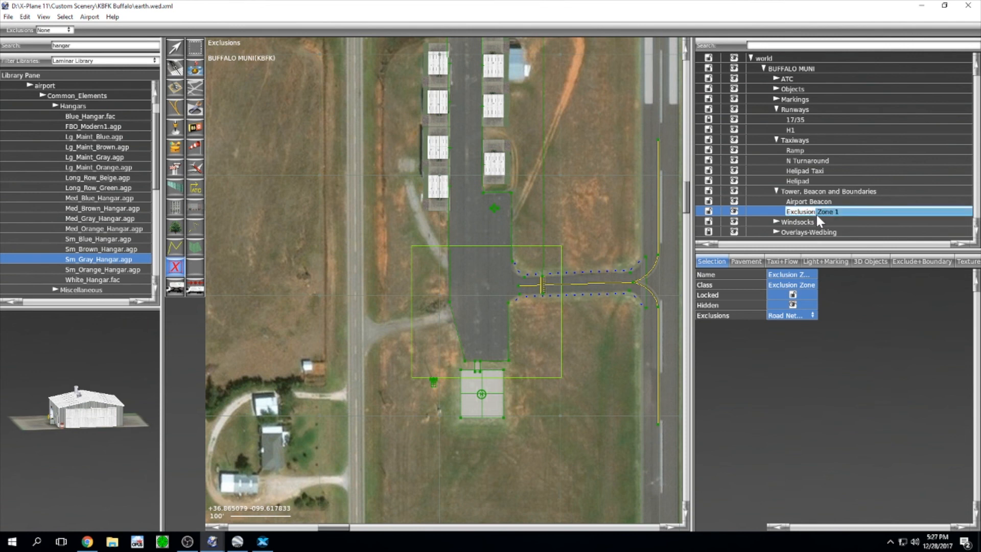
key("BackSpace")
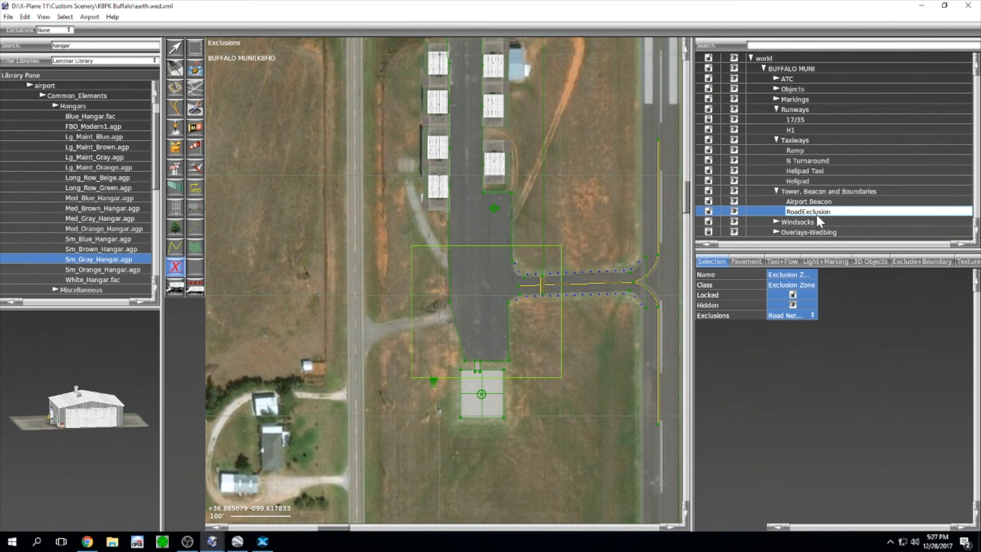
key("Return")
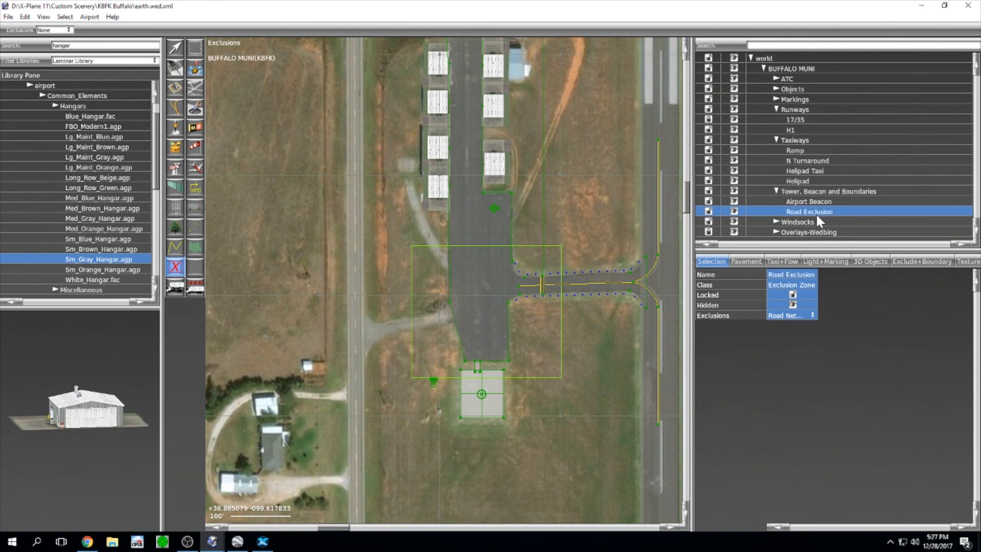
scroll(538, 240, "down", 3)
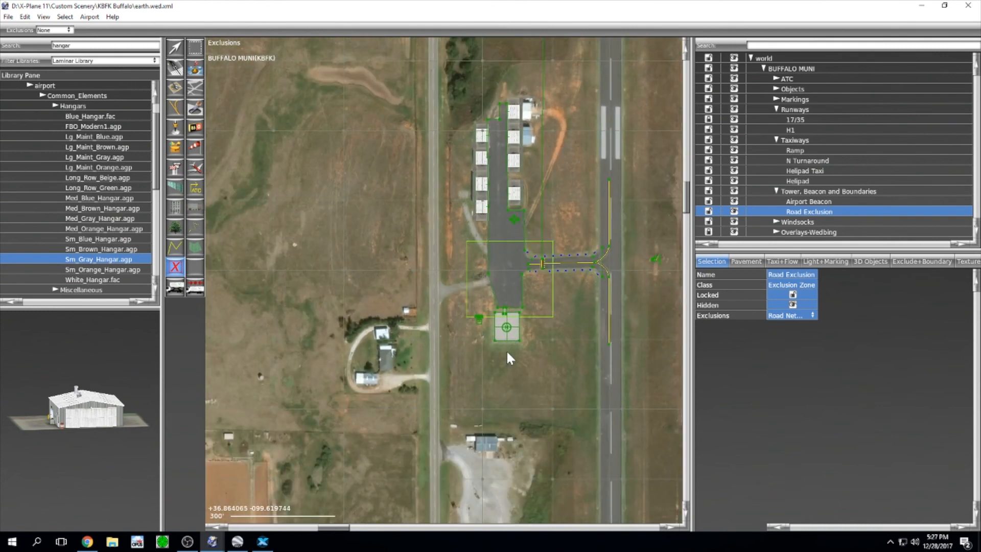
Step: Export the scenery pack, reload scenery in X-Plane, and view the concrete helipad
left_click(9, 17)
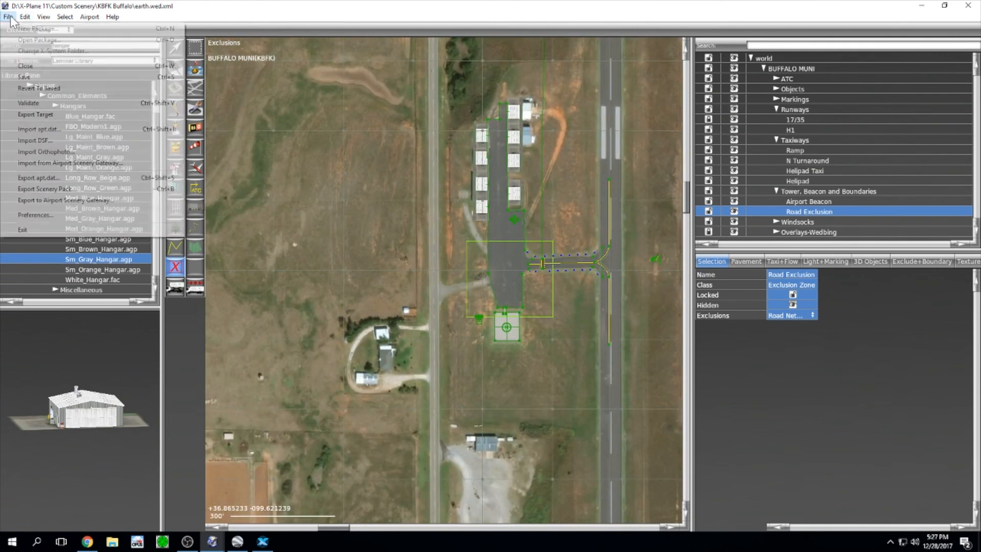
left_click(44, 188)
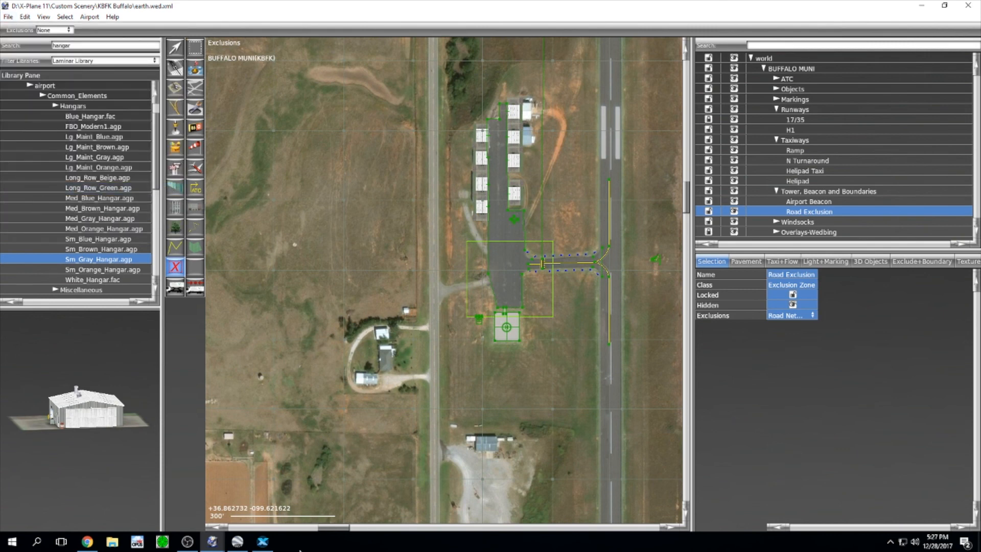
left_click(262, 542)
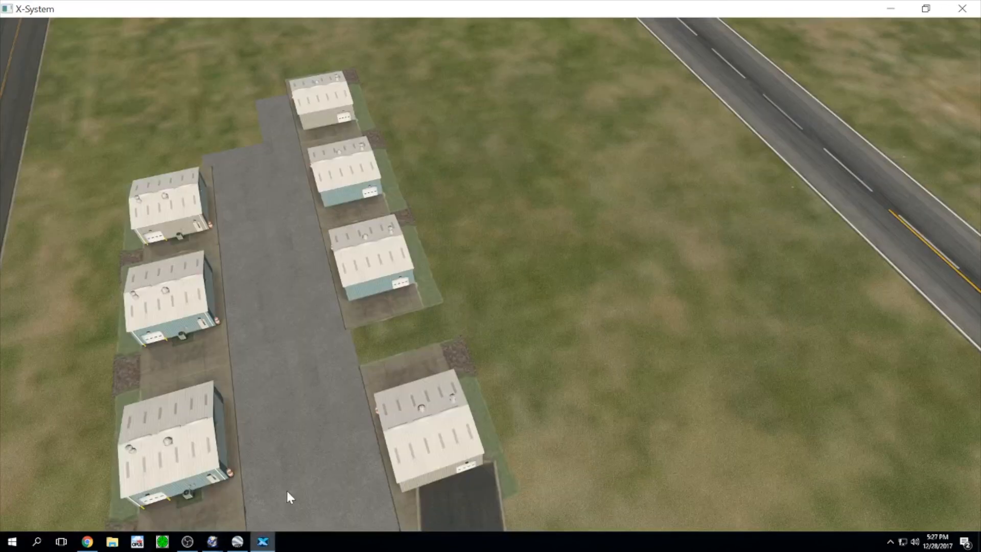
left_click(110, 26)
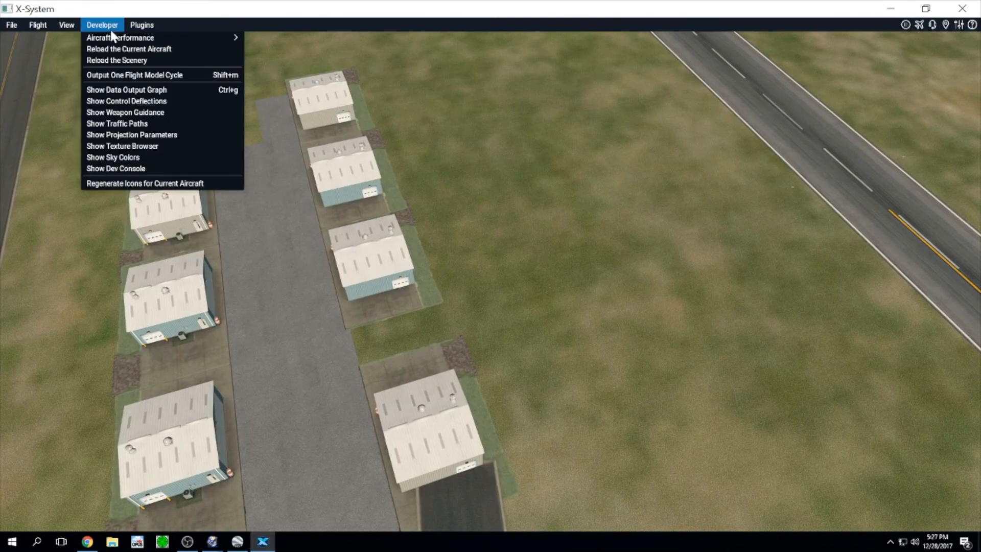
left_click(124, 62)
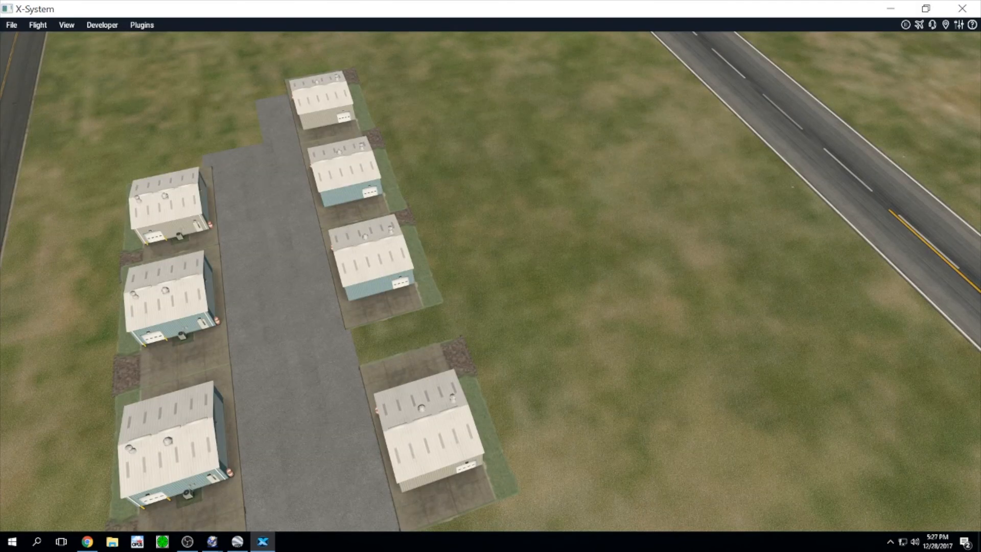
right_click_drag(531, 317, 132, 418)
right_click_drag(394, 405, 240, 266)
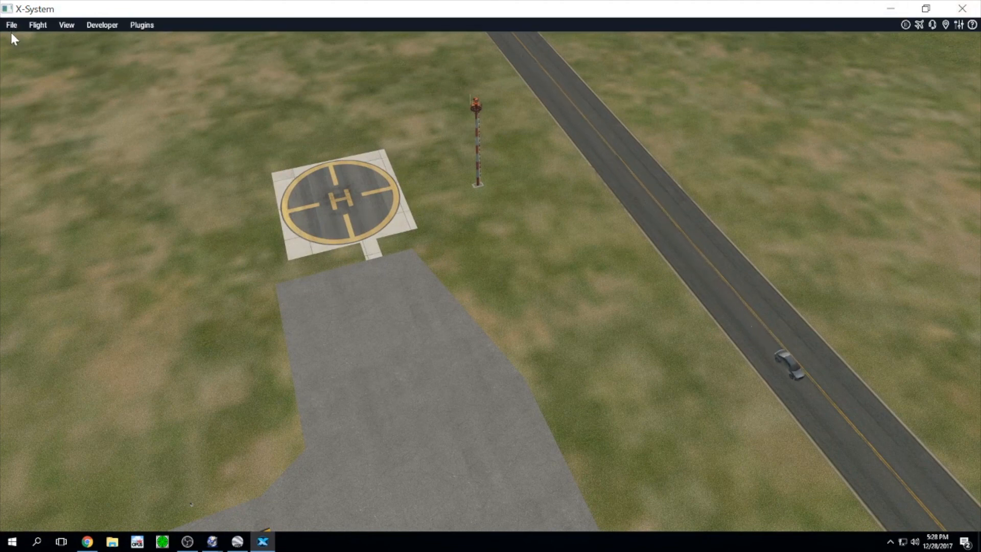
Step: Check the Helipad Taxi and H1 entries in WED, then quit X-Plane
mouse_move(212, 540)
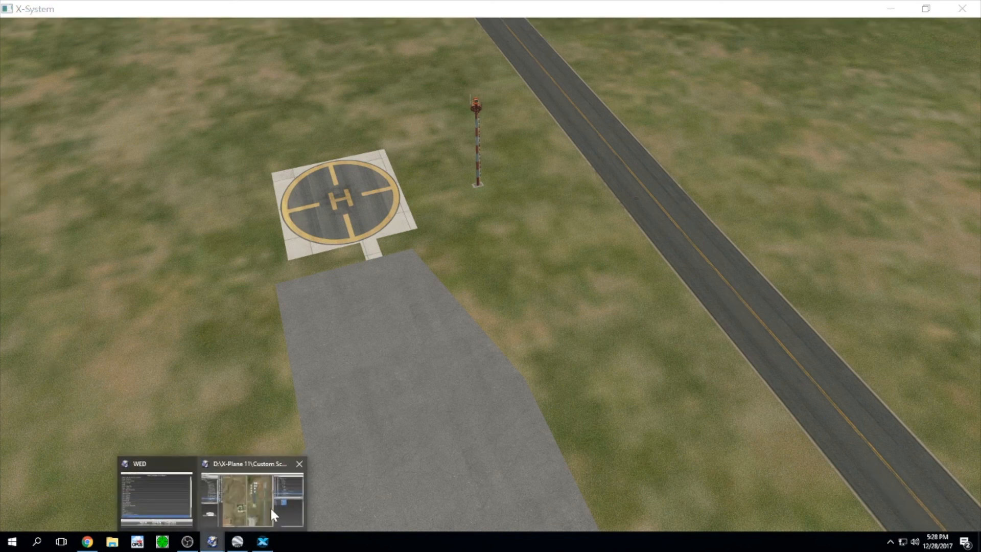
left_click(268, 504)
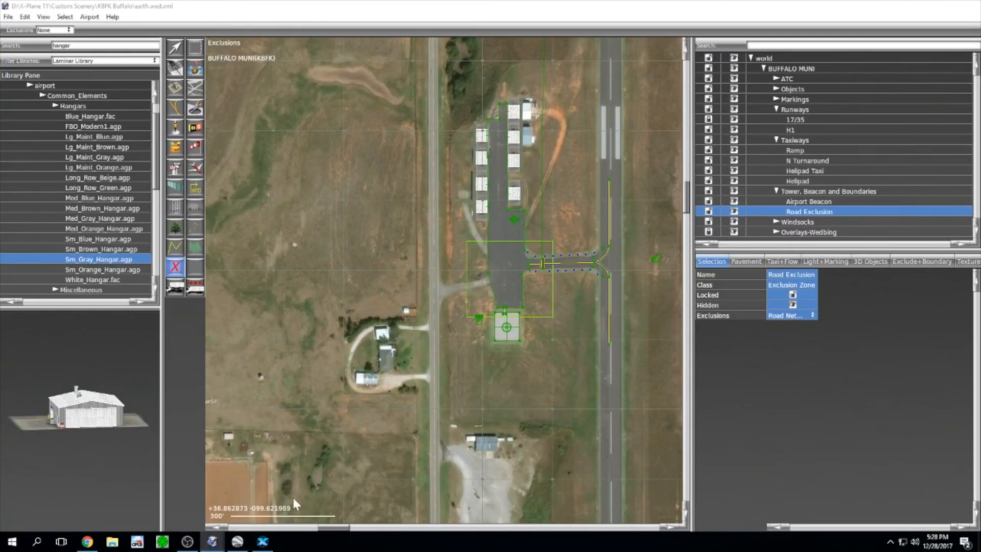
left_click(817, 171)
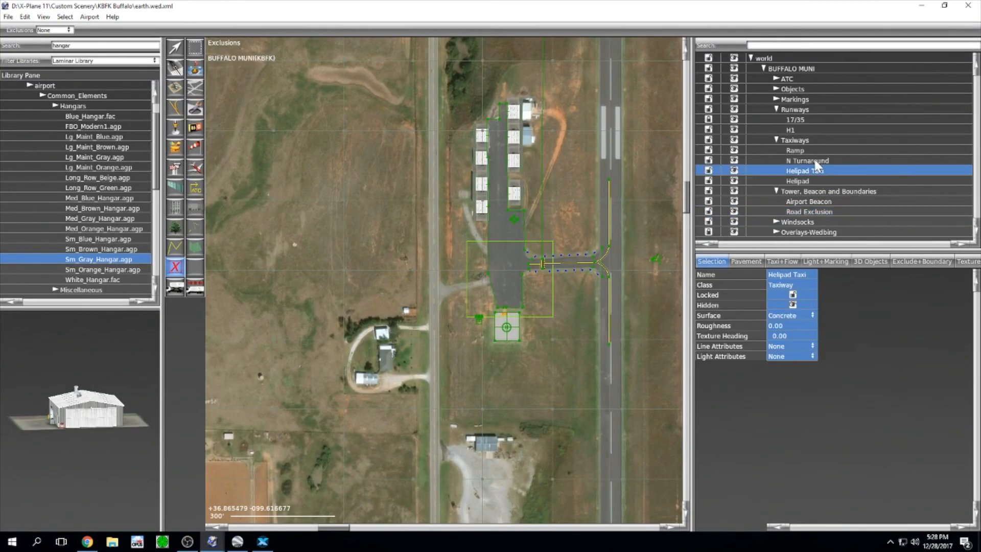
left_click(797, 130)
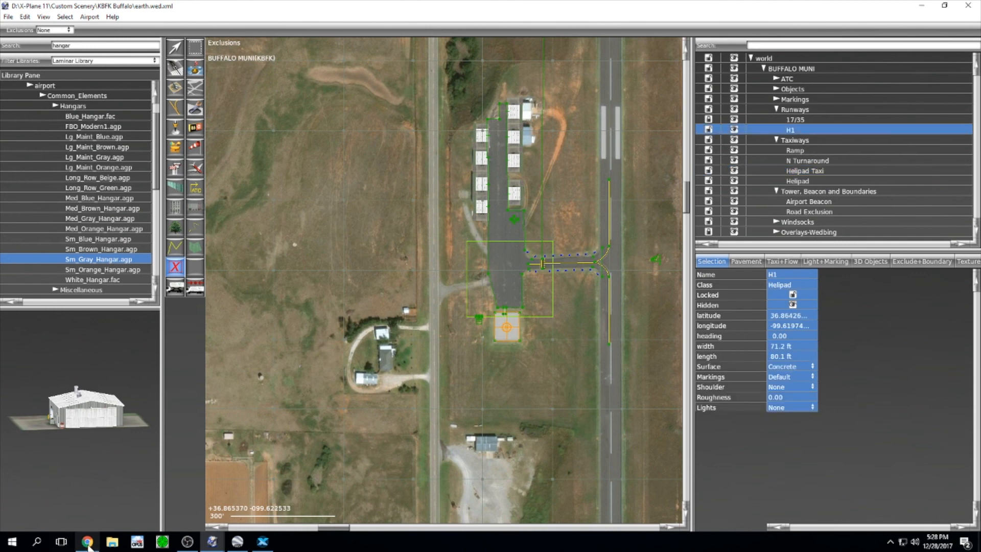
left_click(263, 541)
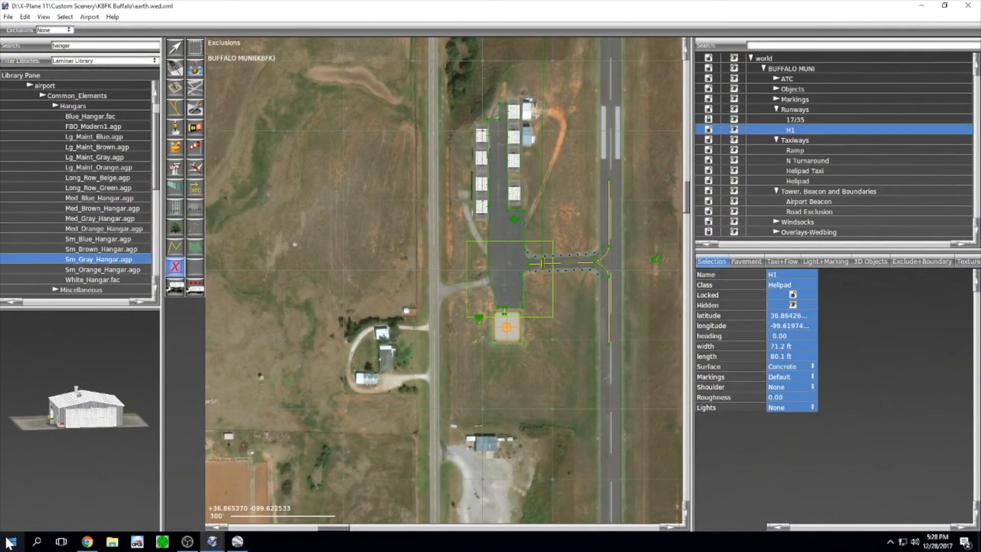
left_click(13, 541)
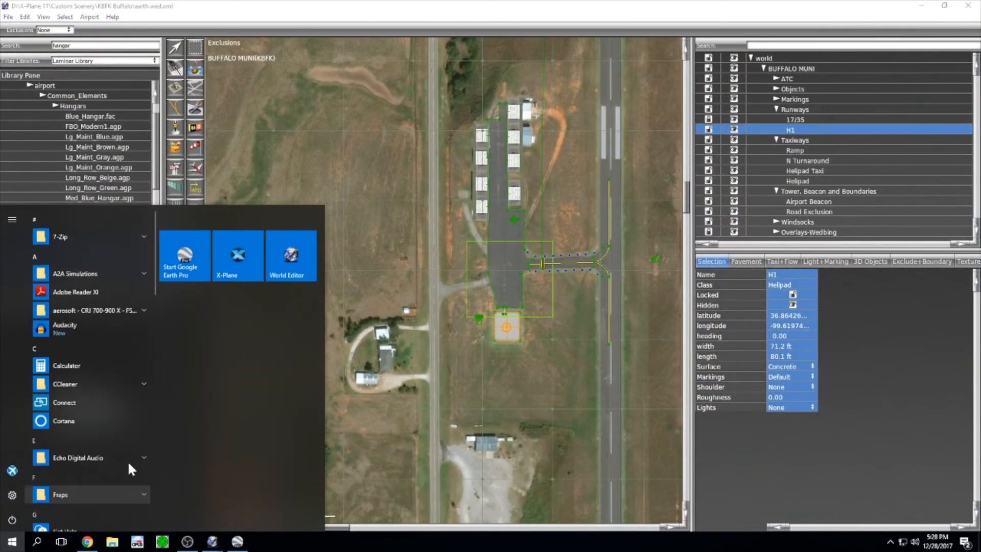
Step: Relaunch X-Plane on the last flight and swing the camera from the helipad over the runway
left_click(237, 257)
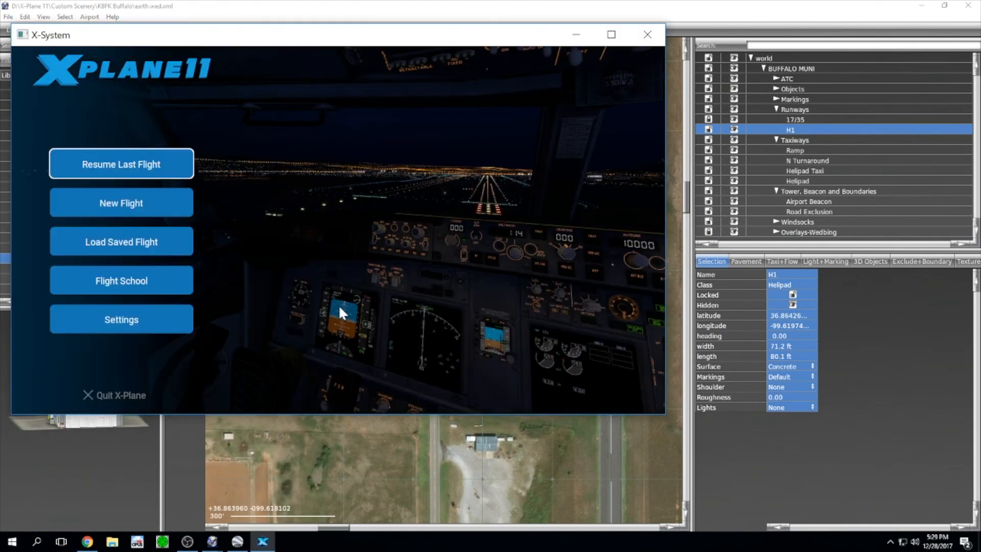
left_click(121, 163)
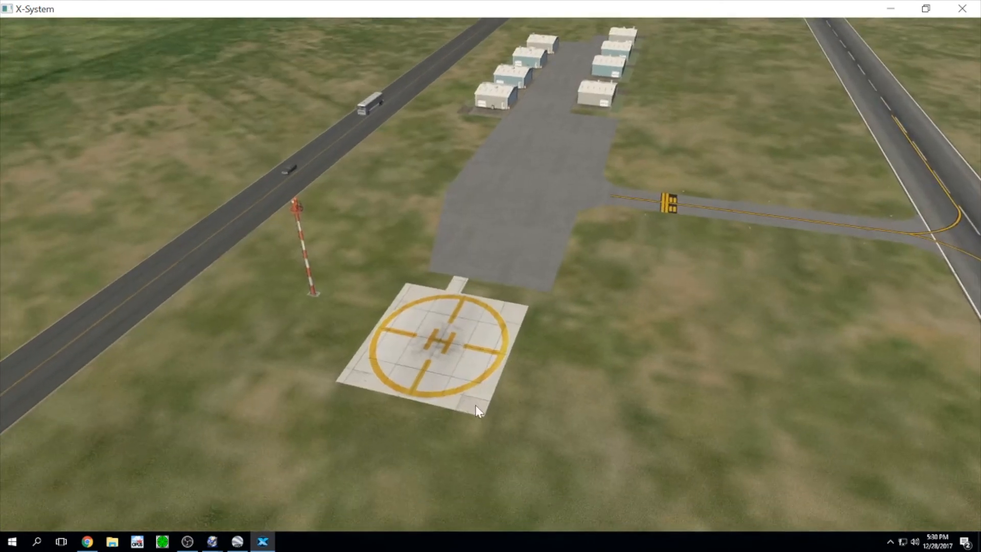
right_click_drag(666, 217, 400, 153)
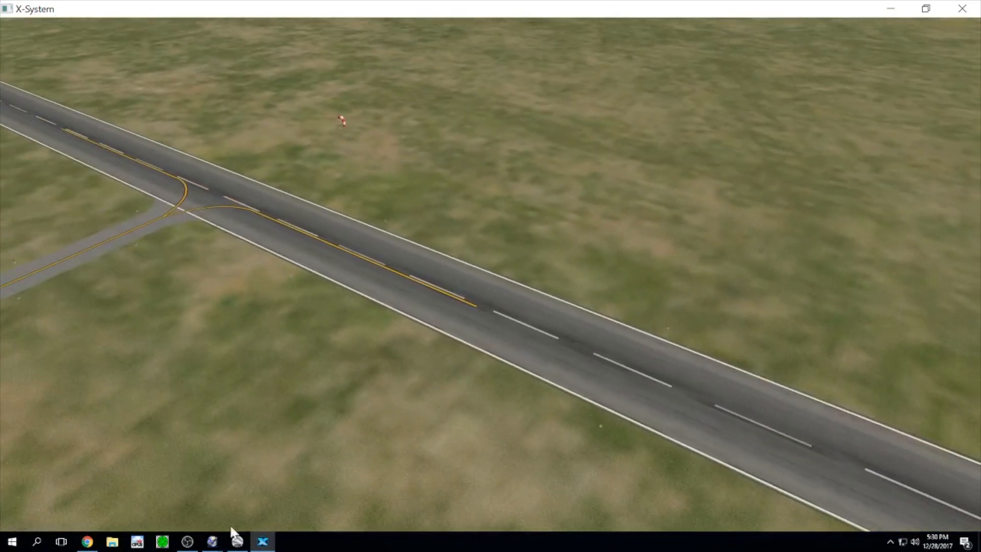
Step: Back in WED, frame the whole airport and set the export target to Airport Scenery Gateway
mouse_move(212, 542)
left_click(263, 511)
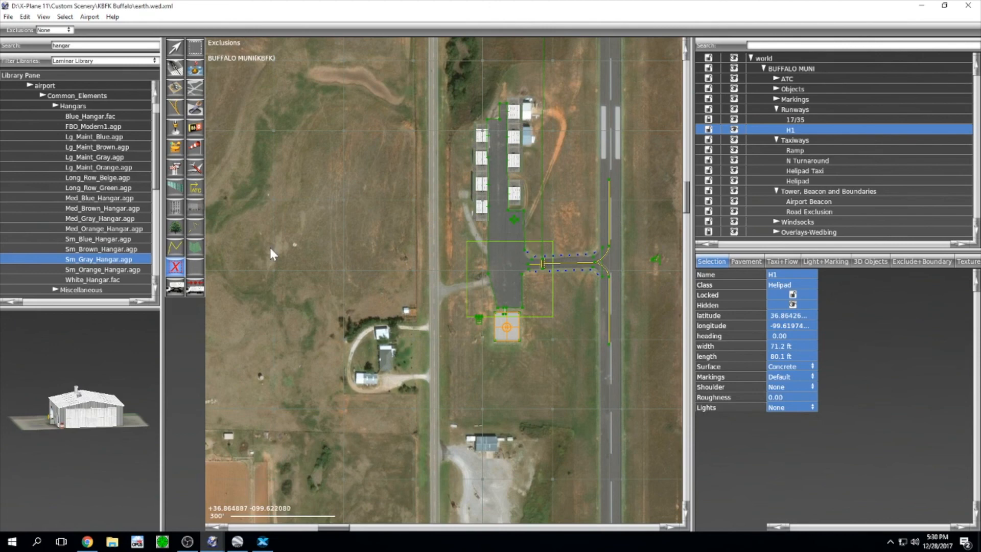
scroll(269, 245, "down", 3)
scroll(462, 183, "down", 1)
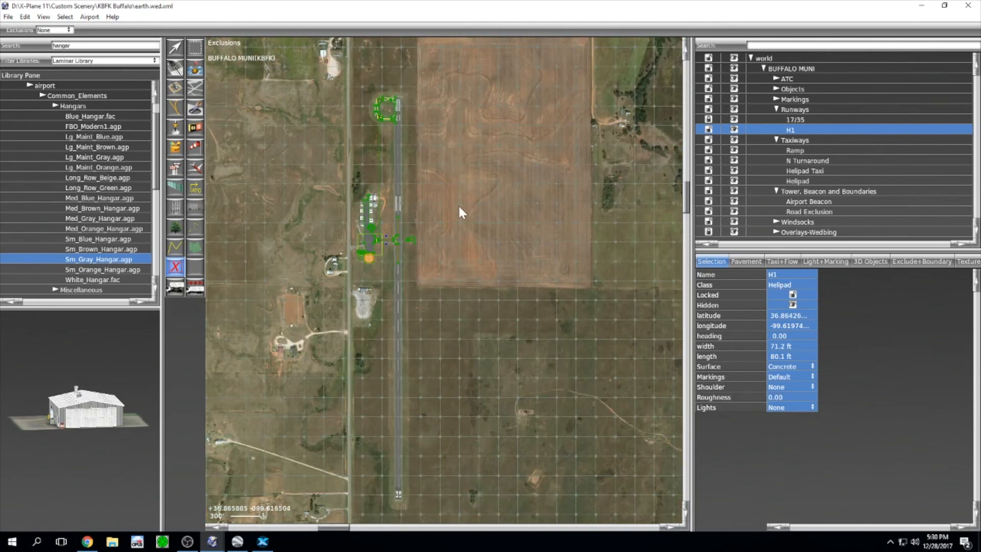
right_click_drag(460, 205, 502, 186)
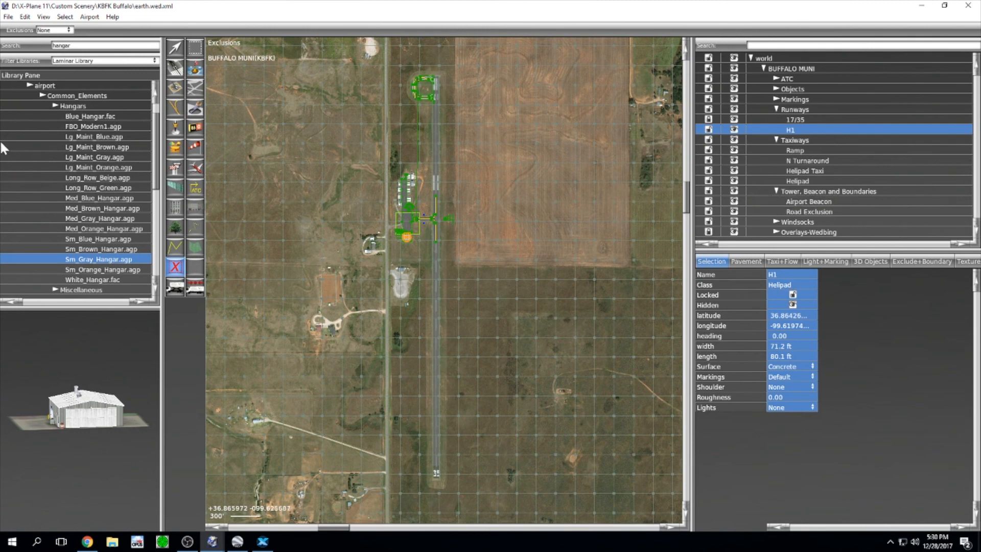
left_click(8, 17)
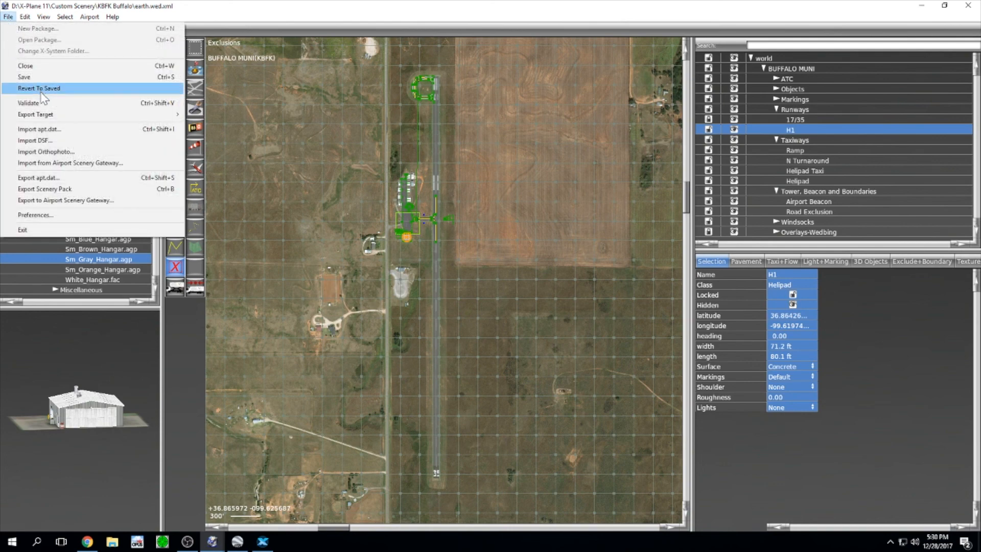
mouse_move(45, 116)
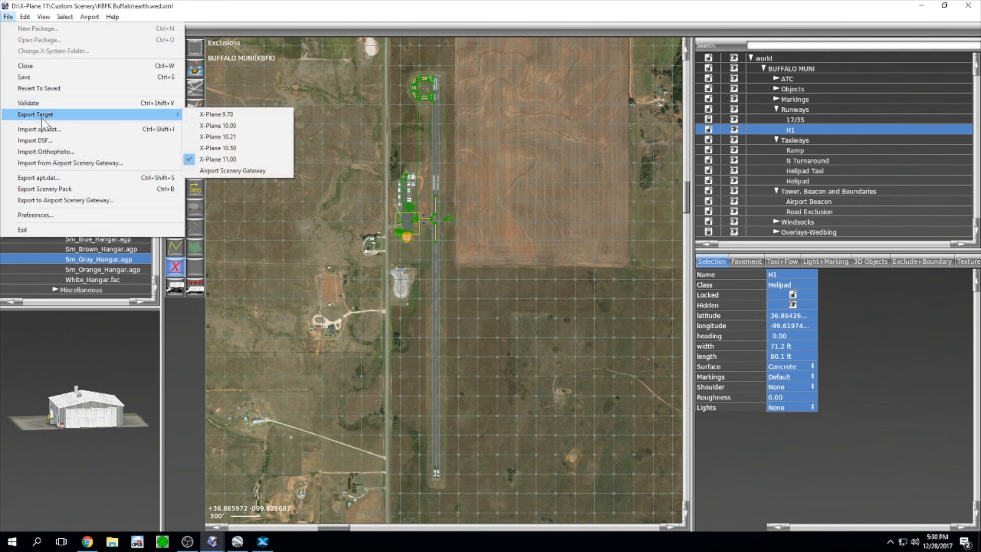
left_click(228, 171)
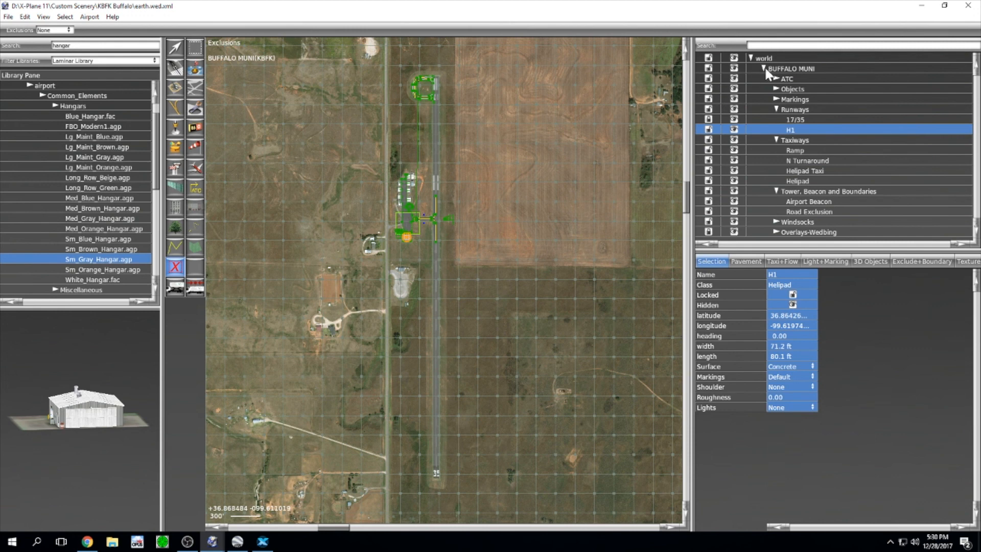
Step: Select the BUFFALO MUNI airport and collapse its tree
left_click(779, 69)
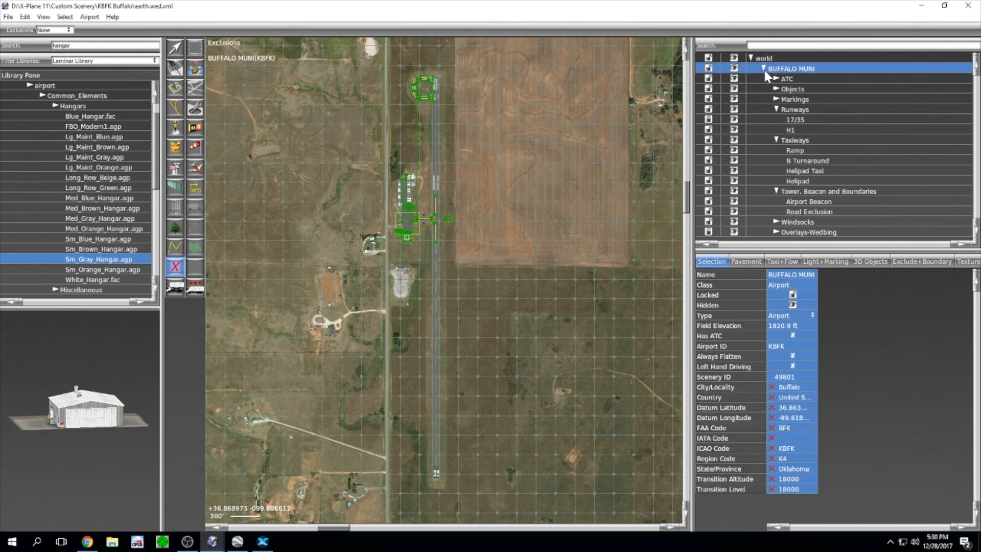
left_click(764, 69)
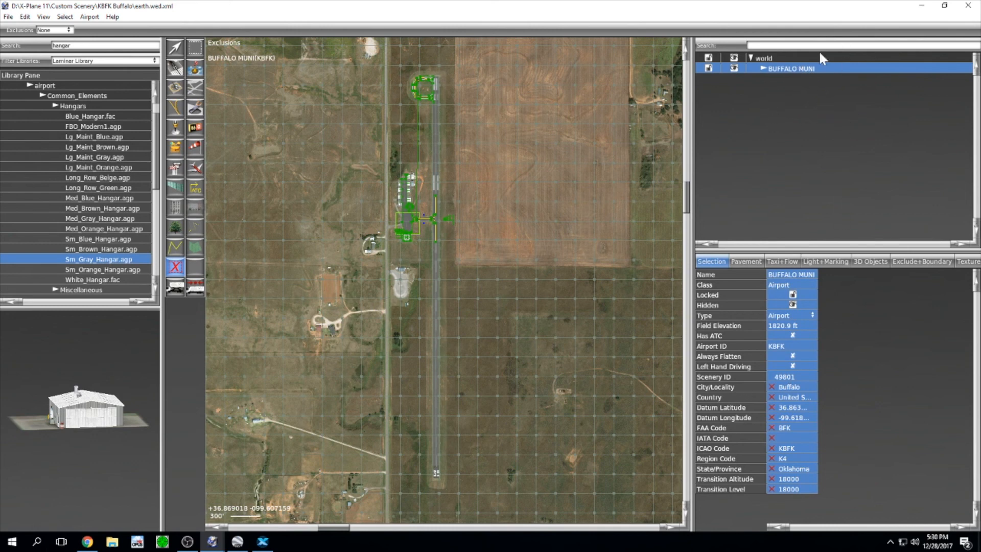
left_click(8, 16)
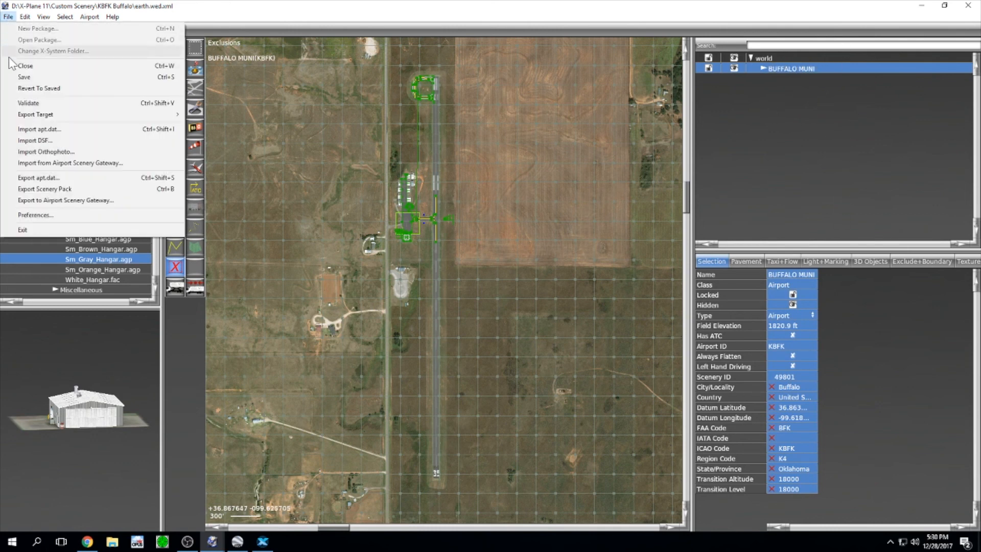
Step: Run validation, acknowledge the missing airport boundary warning, and recenter the map on the airport
left_click(17, 105)
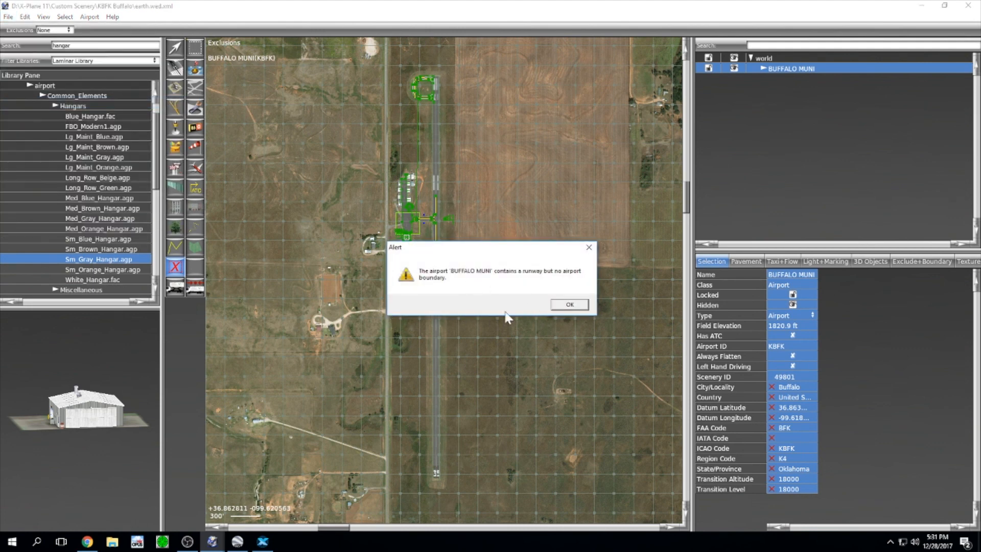
left_click(571, 305)
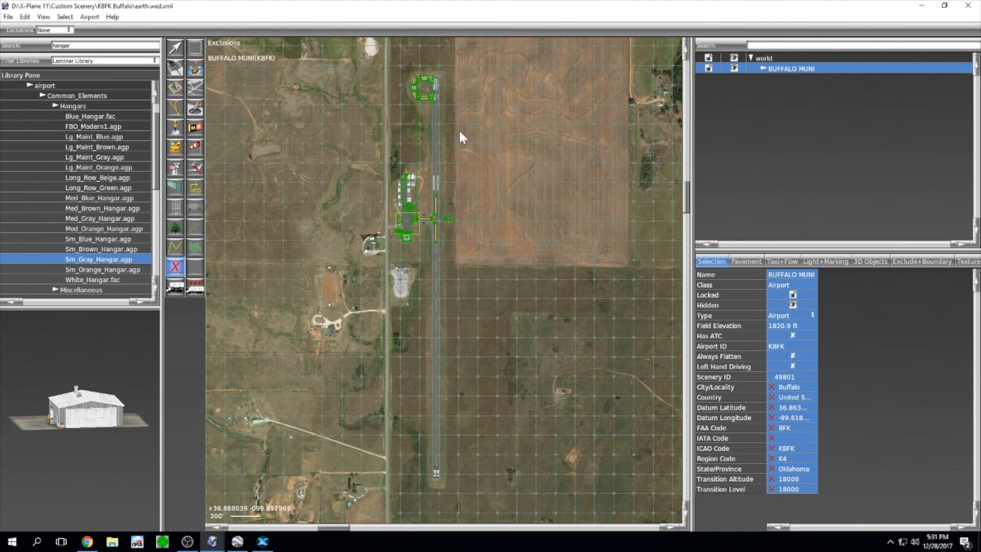
mouse_move(470, 270)
right_mouse_down()
mouse_move(491, 257)
mouse_move(487, 279)
right_mouse_up()
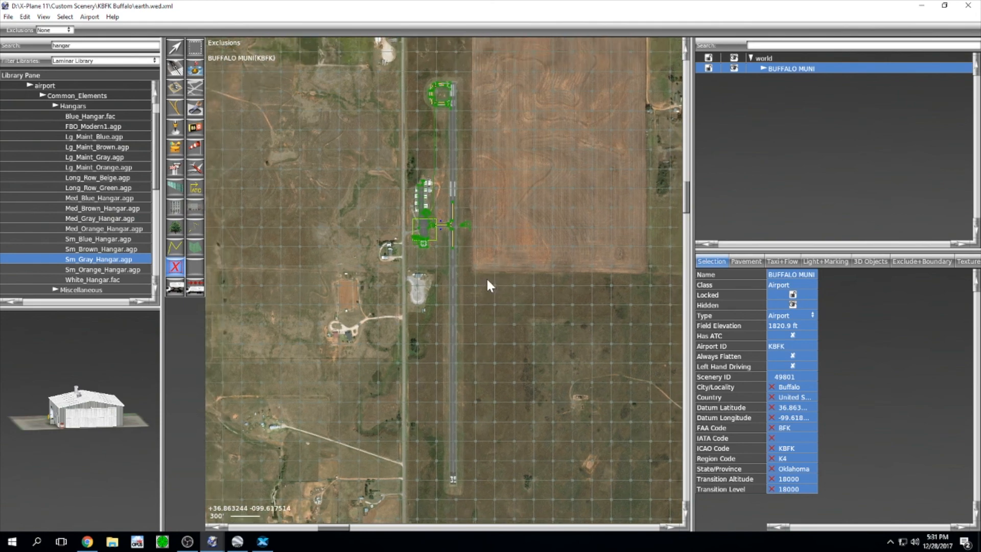
left_click(262, 541)
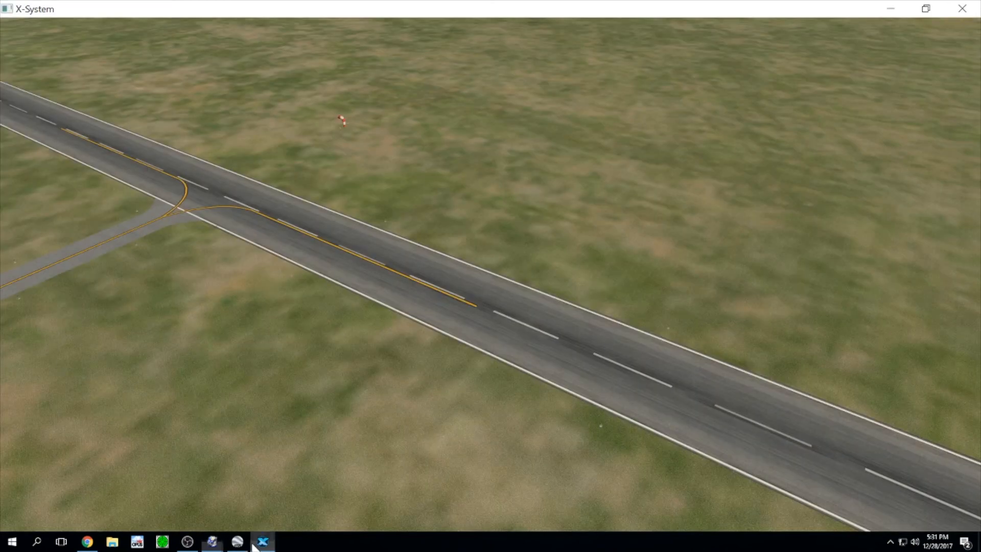
right_click_drag(396, 312, 479, 277)
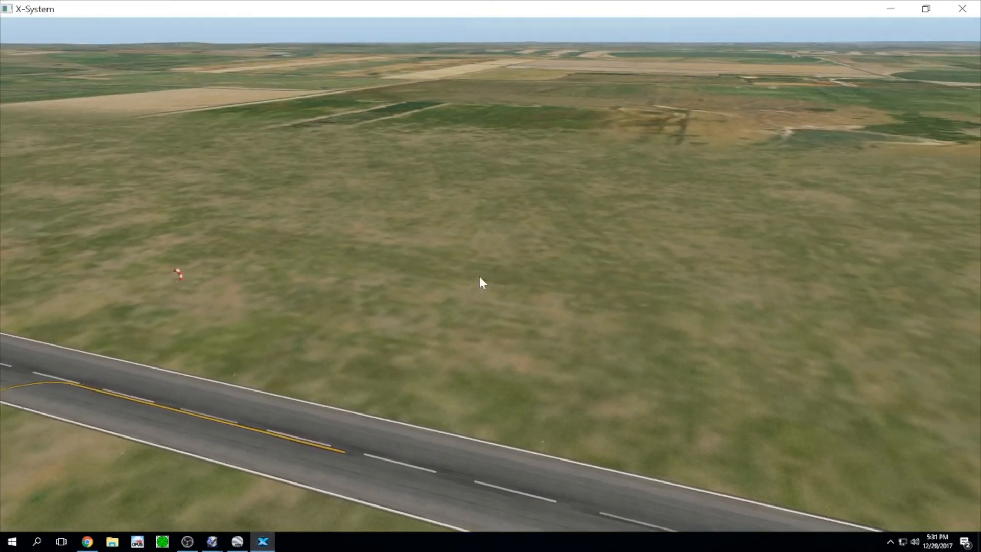
right_click_drag(711, 130, 353, 209)
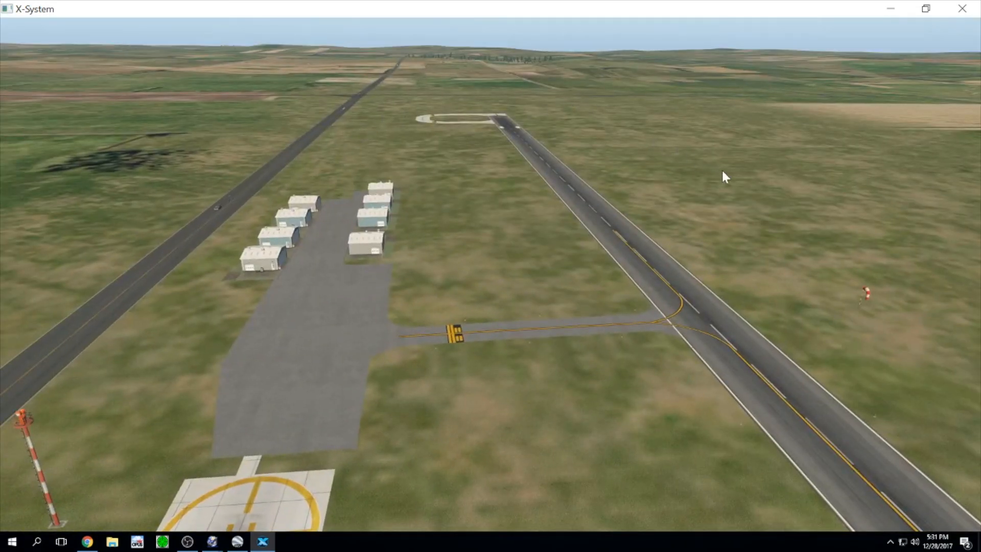
right_click_drag(908, 250, 828, 287)
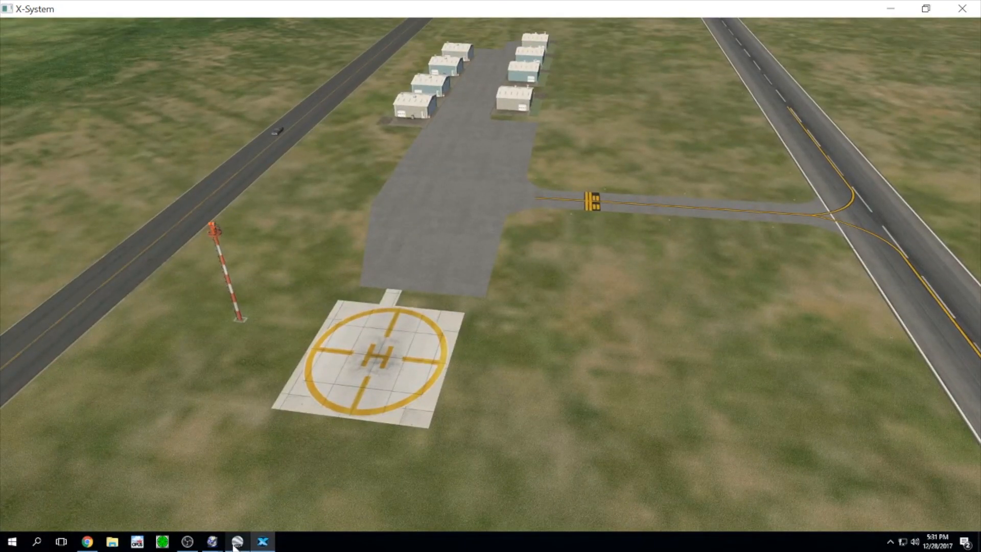
mouse_move(207, 548)
left_click(228, 498)
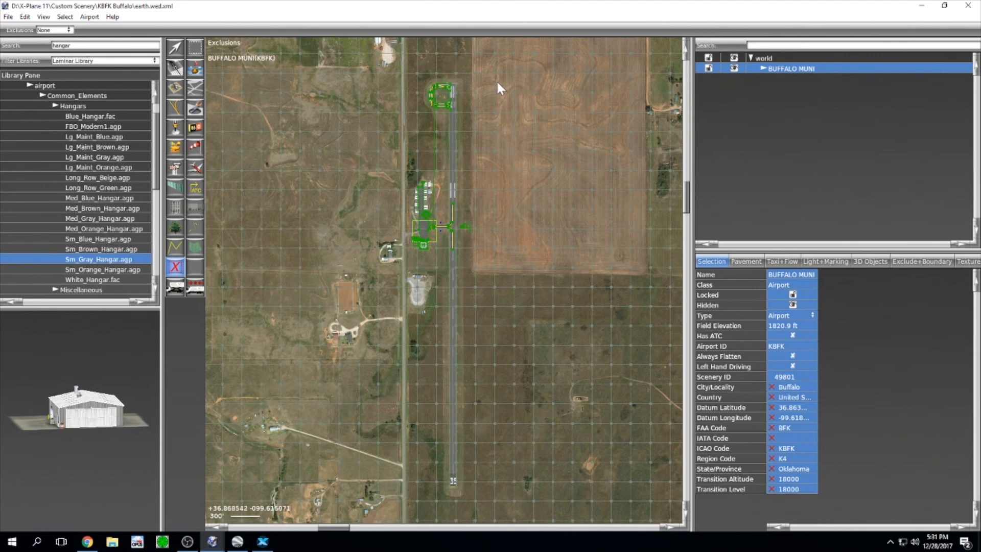
Step: Expand BUFFALO MUNI and delete the Overlays-Wedbing satellite overlay
left_click(762, 69)
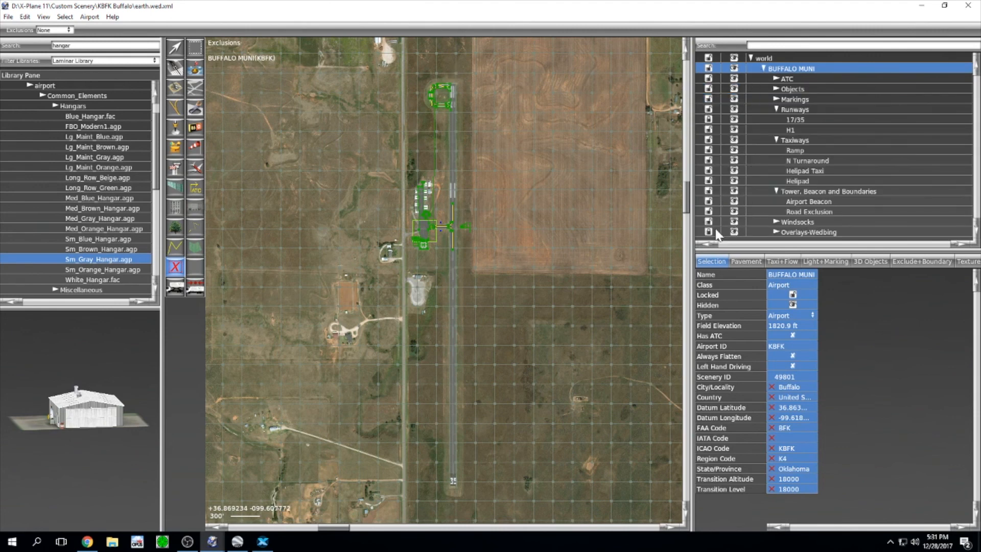
left_click(790, 233)
key("Delete")
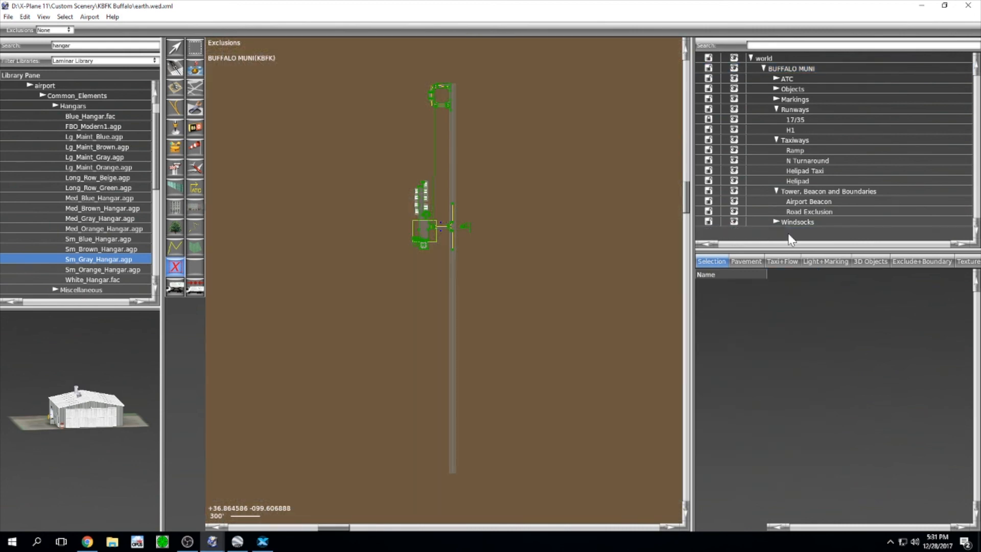
Step: Draw a rectangular airport boundary around the runway and straighten its edges
left_click(176, 188)
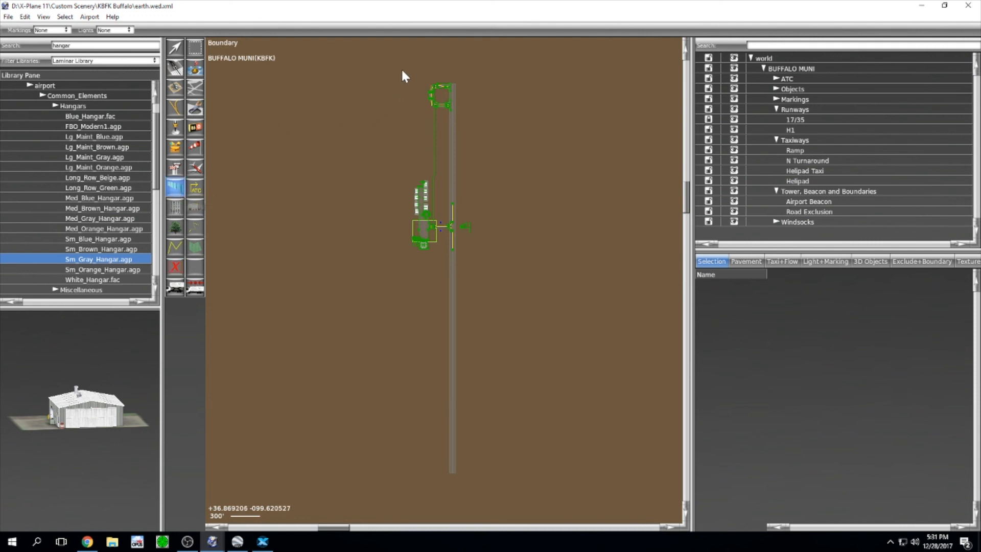
left_click(408, 485)
left_click(480, 476)
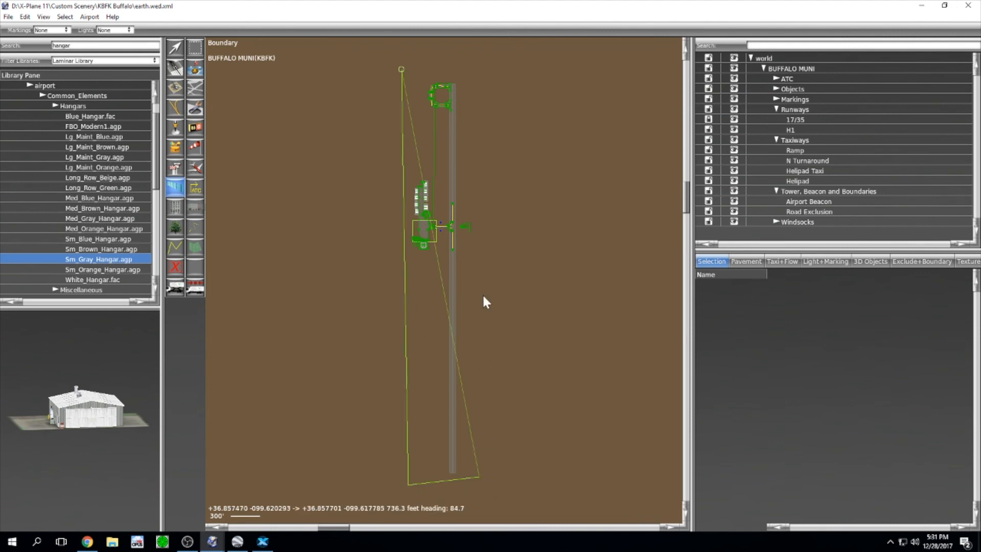
left_click(475, 69)
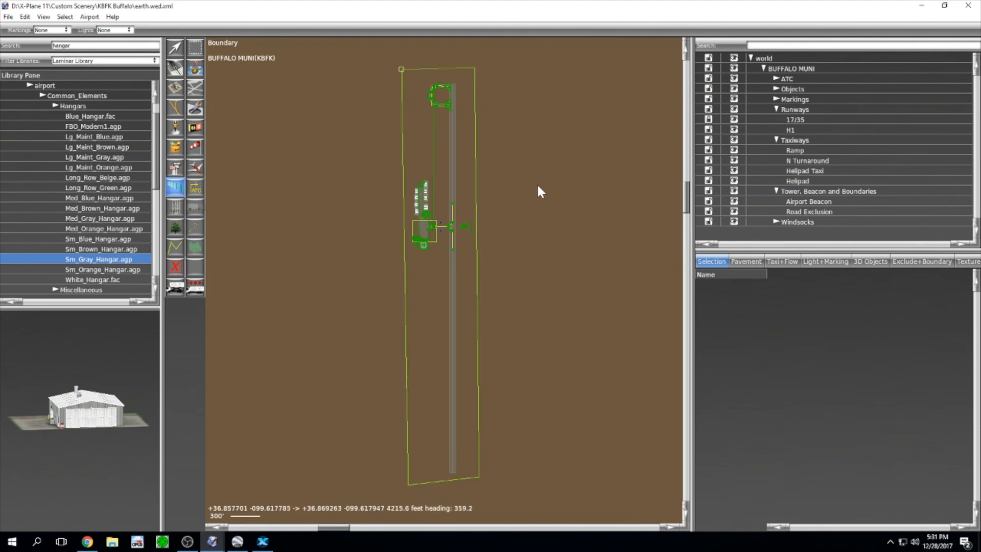
key("Return")
key("v")
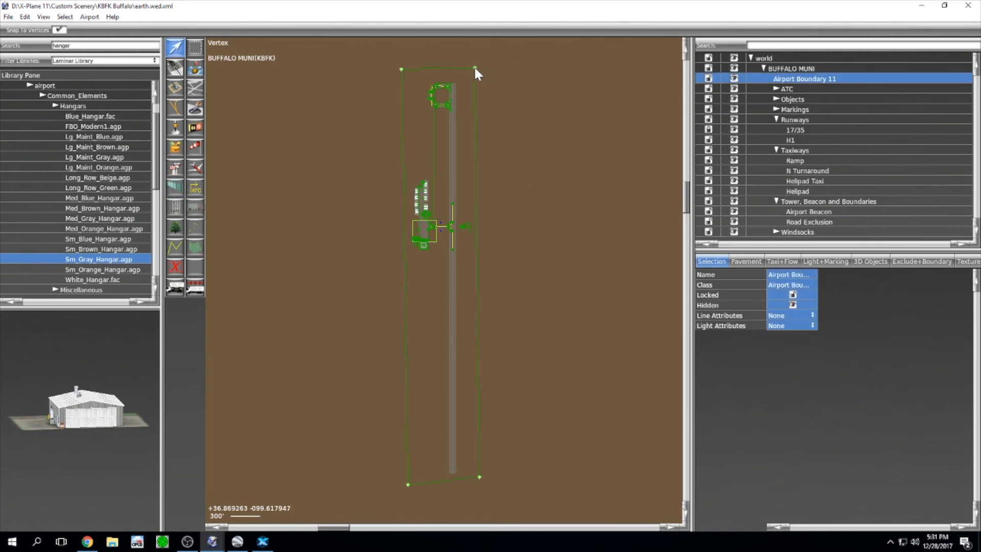
left_click_drag(474, 67, 476, 68)
left_click_drag(479, 477, 479, 485)
left_click_drag(408, 485, 405, 485)
Step: Move the boundary into Tower, Beacon and Boundaries and rename it 'Airport Boundary'
left_click_drag(846, 81, 849, 225)
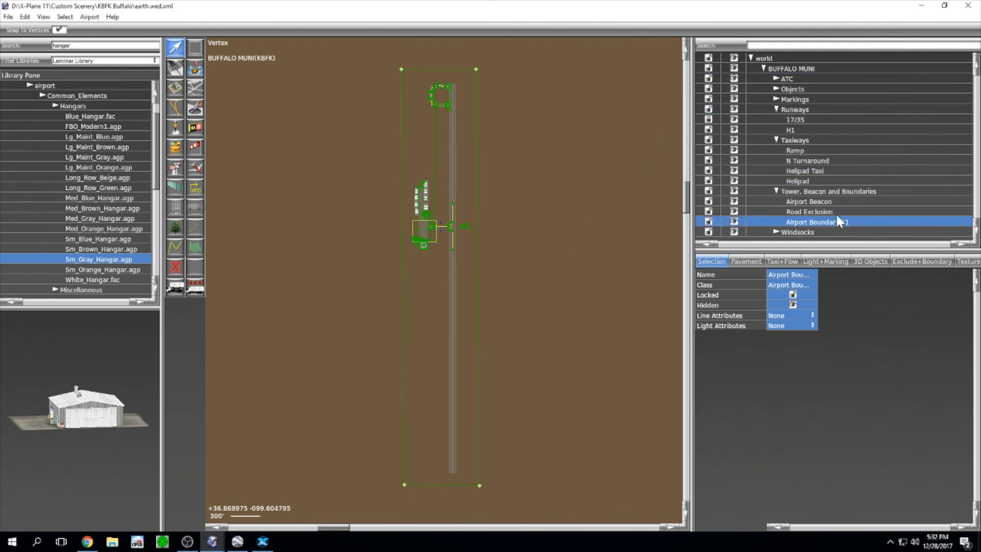
left_click(867, 222)
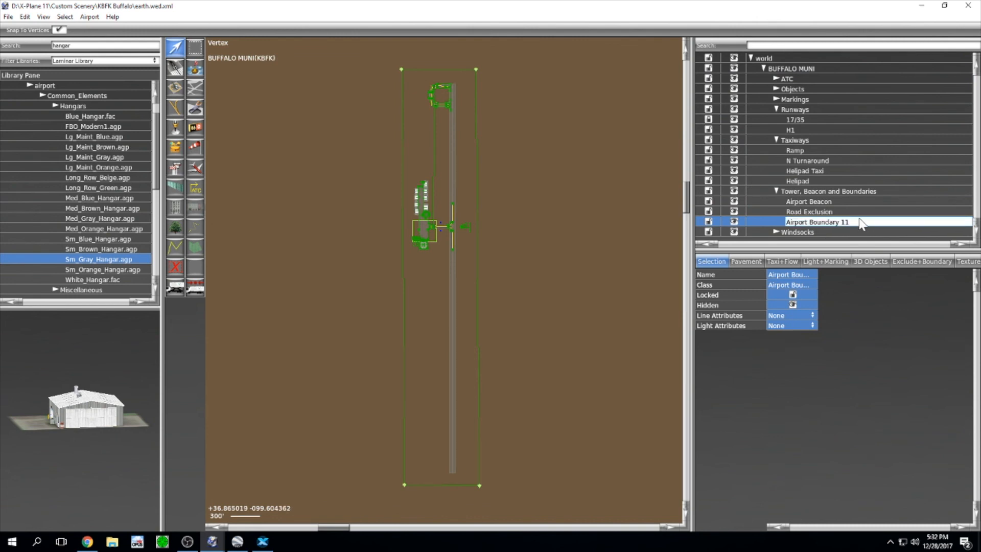
key("BackSpace")
key("BackSpace")
key("BackSpace")
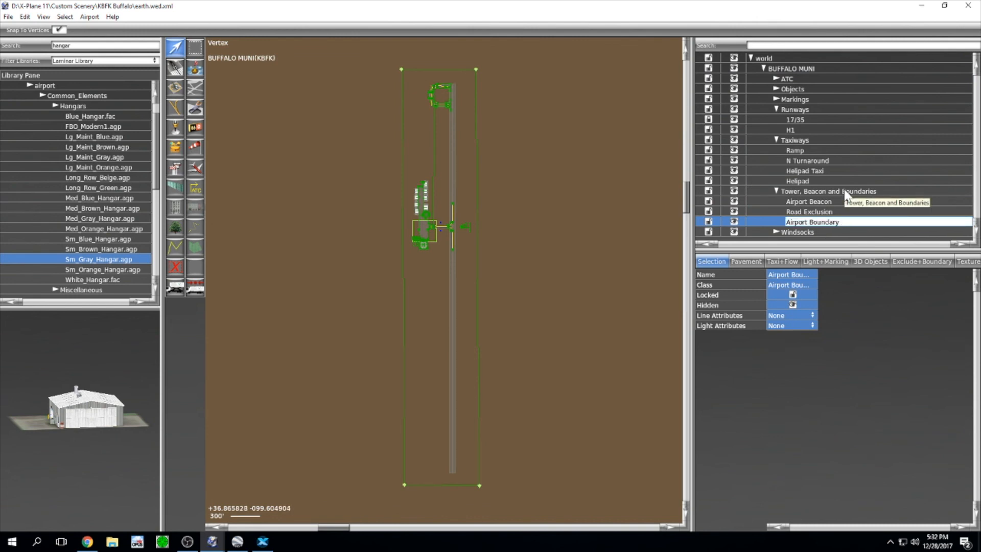
key("Return")
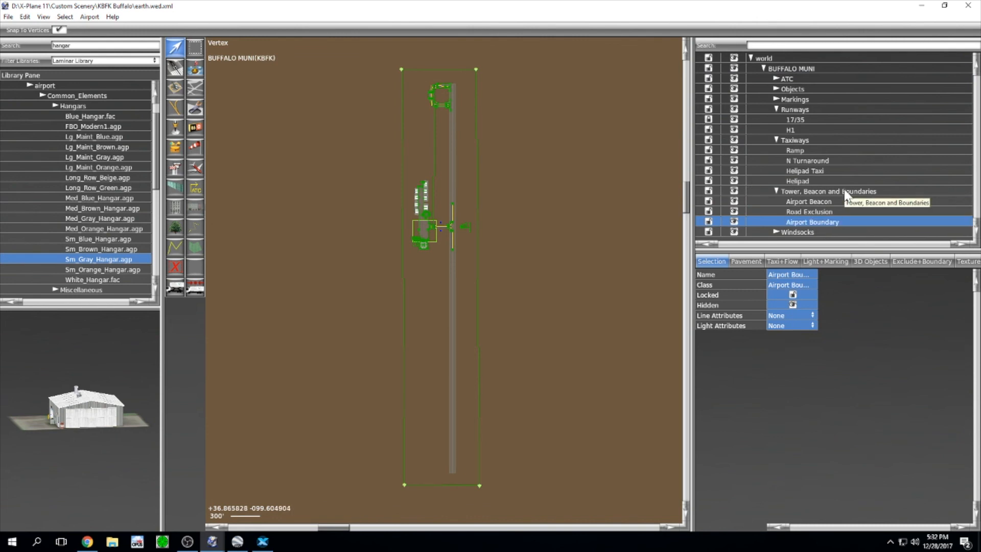
left_click(794, 68)
Step: Validate the airport layout and dismiss the no-problems result
left_click(8, 17)
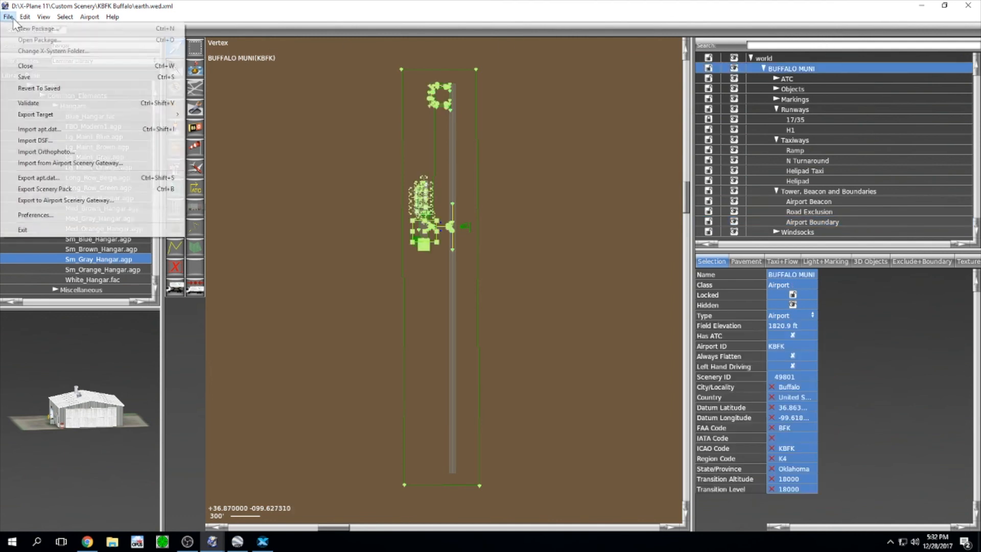
left_click(30, 103)
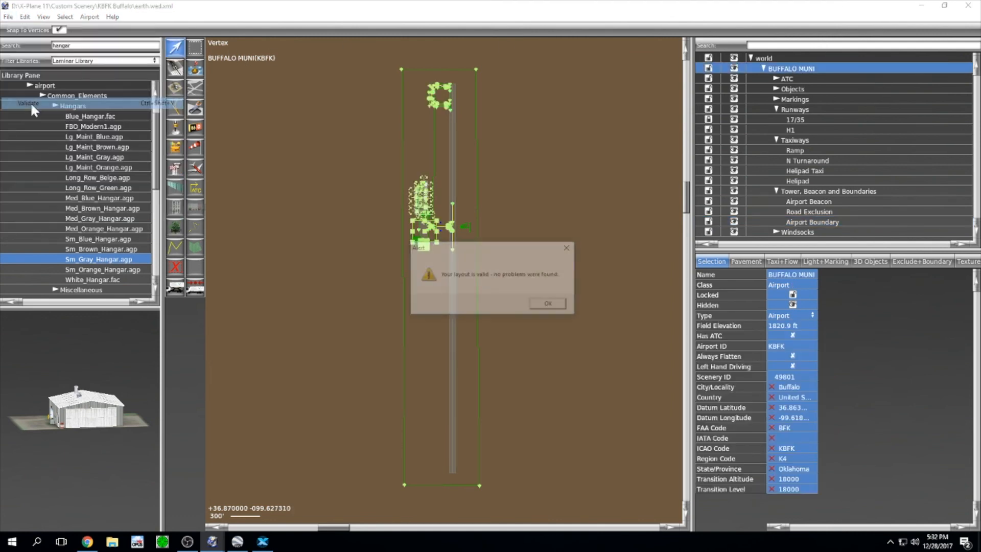
left_click(550, 305)
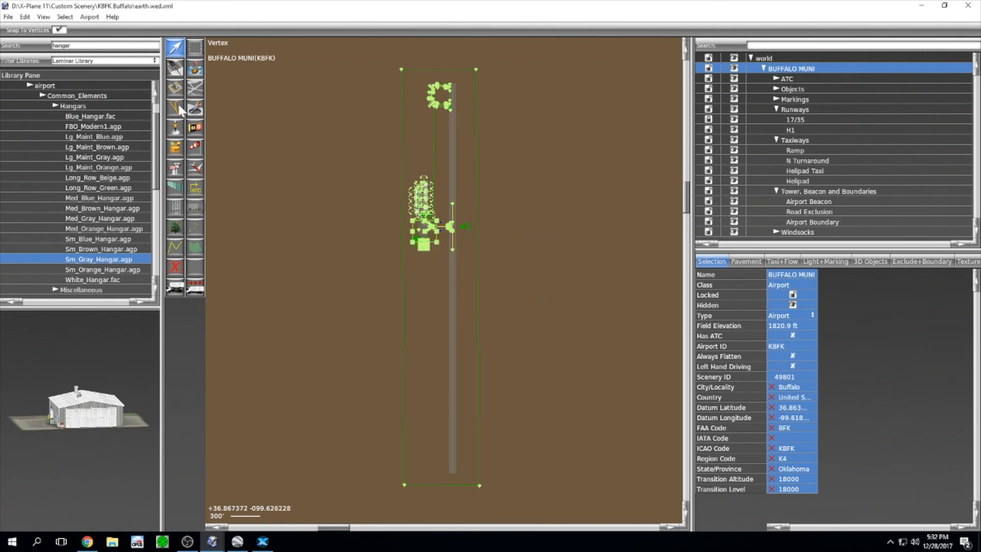
Step: Fill in the Gateway upload form with user name, password and a ramp-and-taxiway comment, then view KBFK in X-Plane
left_click(10, 18)
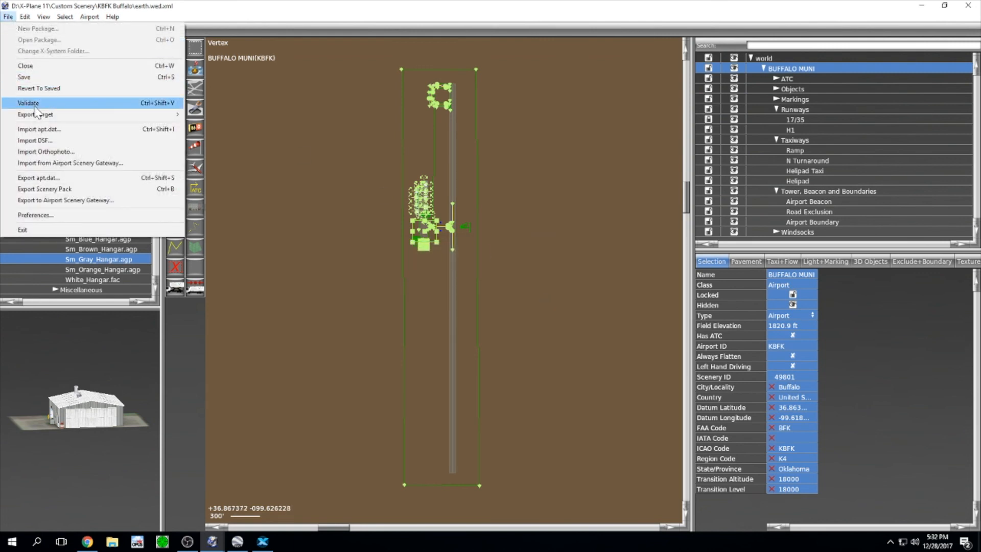
mouse_move(39, 117)
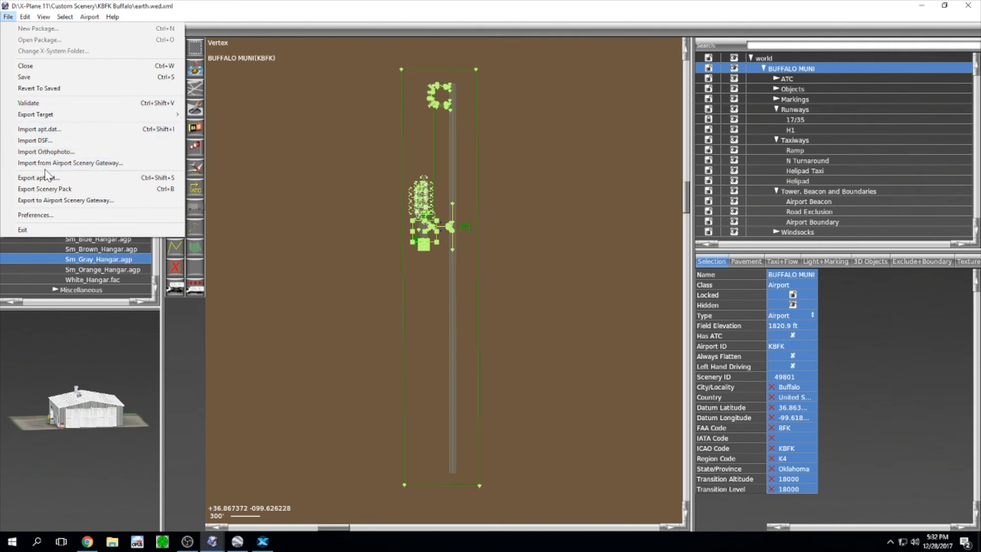
left_click(53, 202)
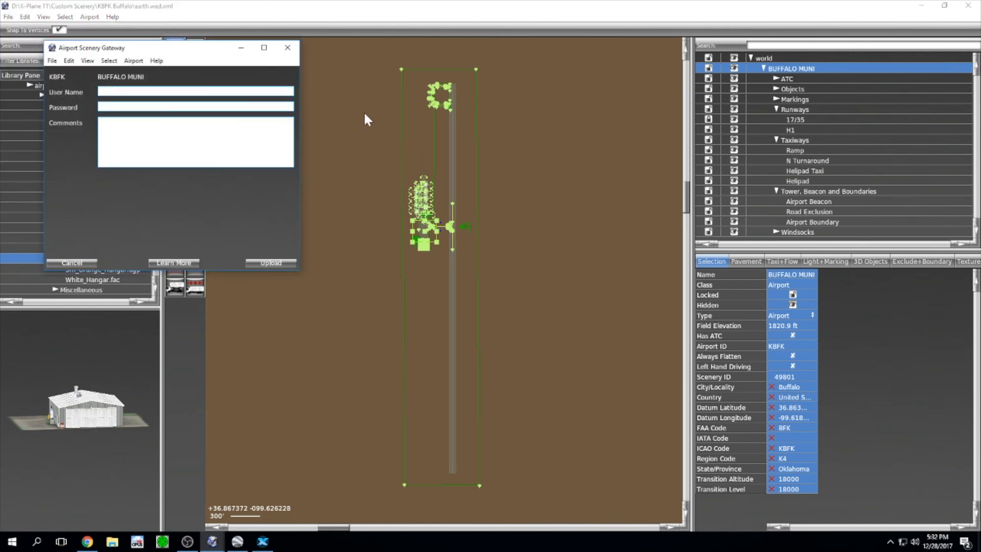
type("haskell99")
left_click(207, 108)
type("******")
type("rrect ramp")
type(" and taxiways")
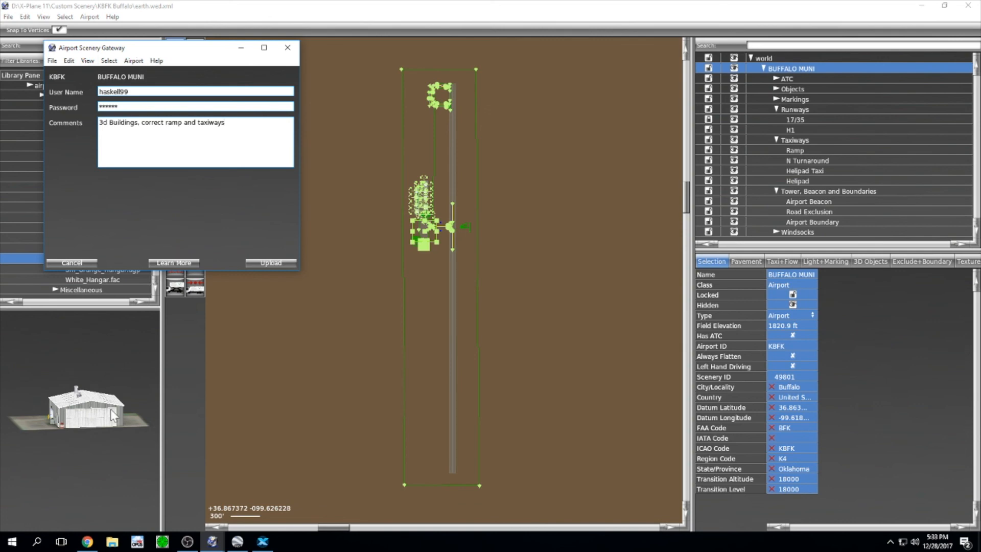
left_click(263, 542)
right_click_drag(506, 360, 645, 232)
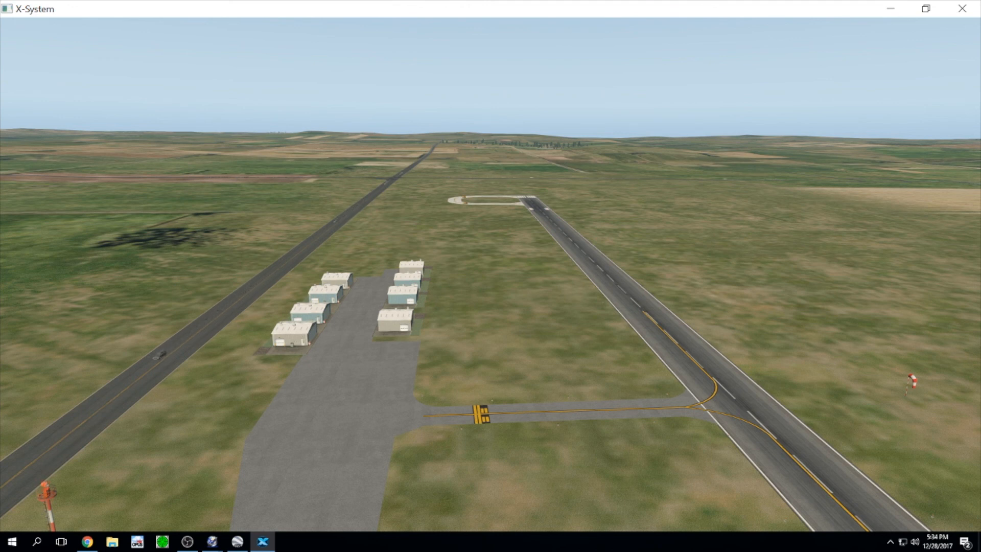
left_click(187, 543)
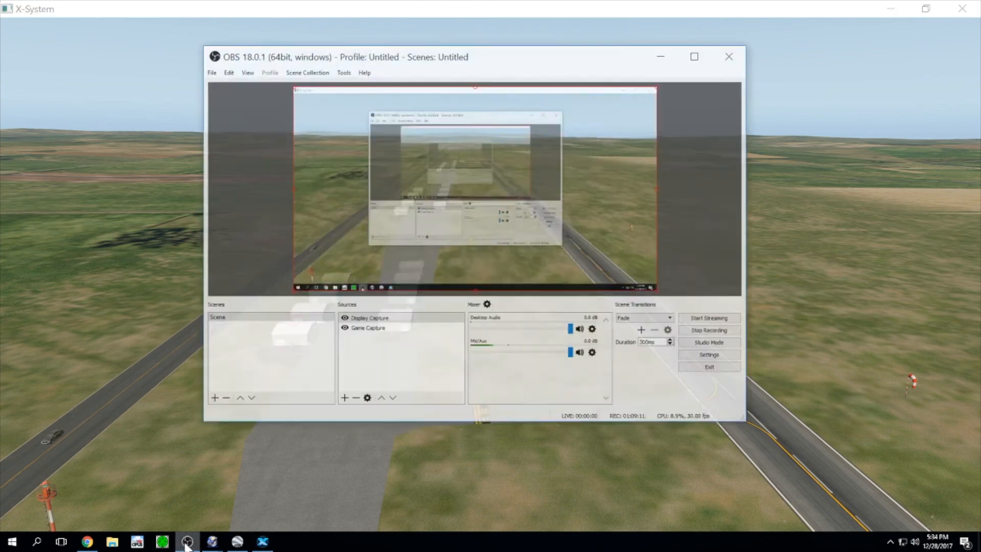